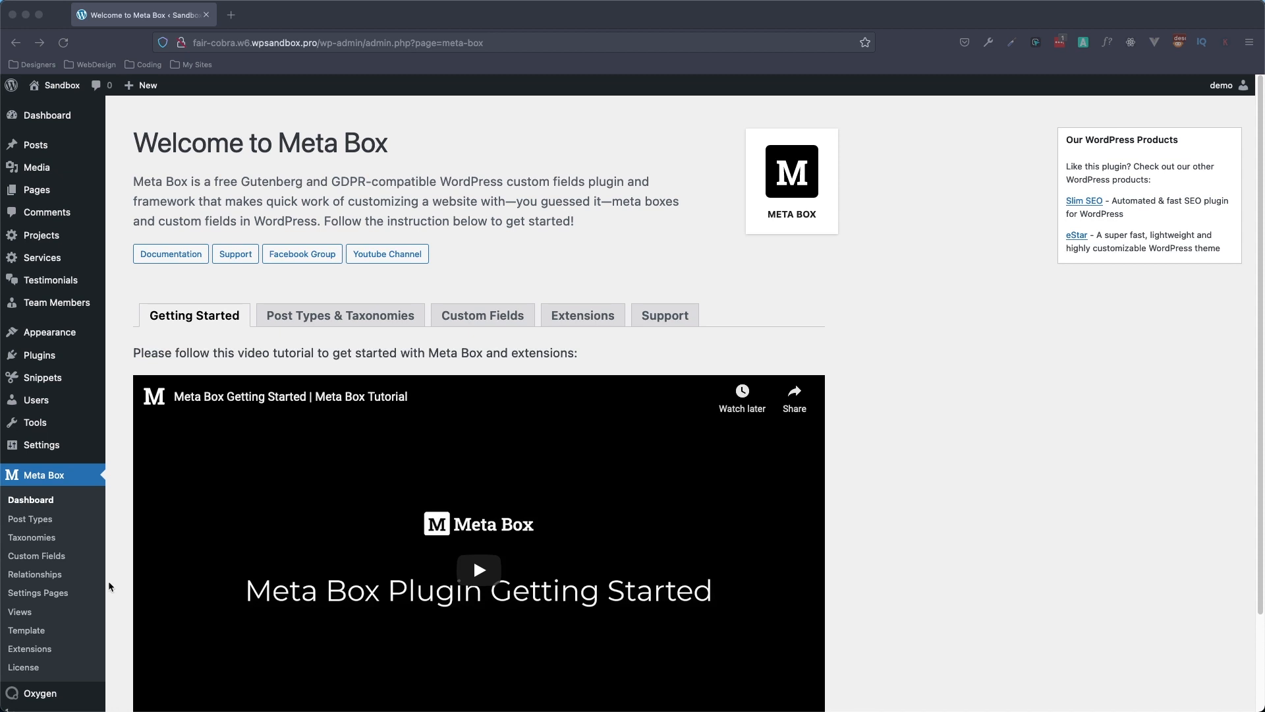
Create a new Meta Box settings page titled "Custom Settings"
{"action": "left_click", "coordinate": [113, 494]}
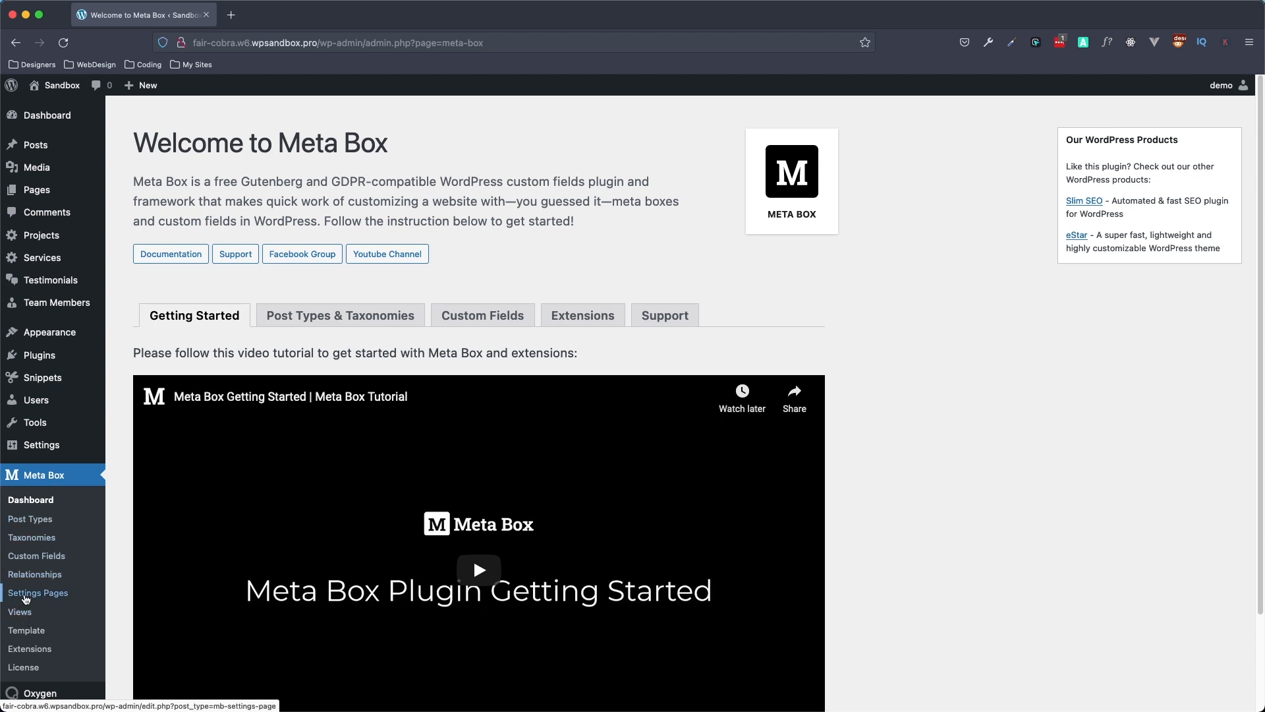
{"action": "left_click", "coordinate": [25, 597]}
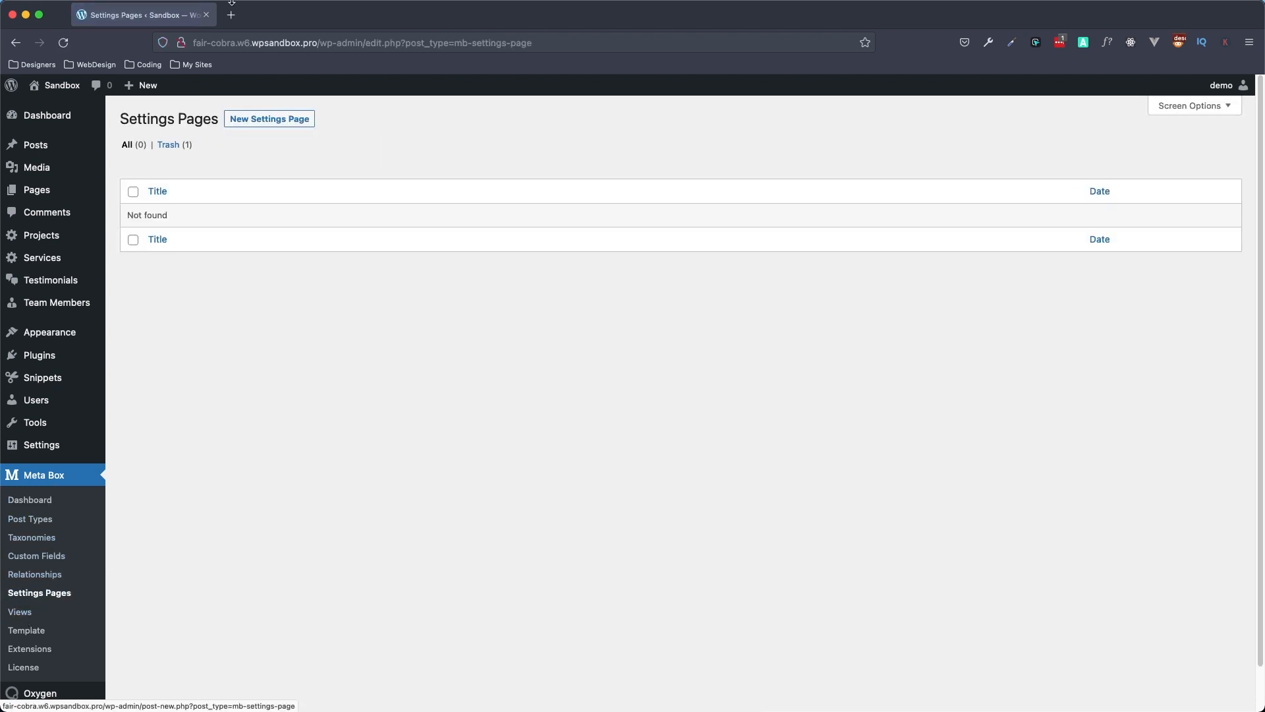
{"action": "left_click", "coordinate": [265, 122]}
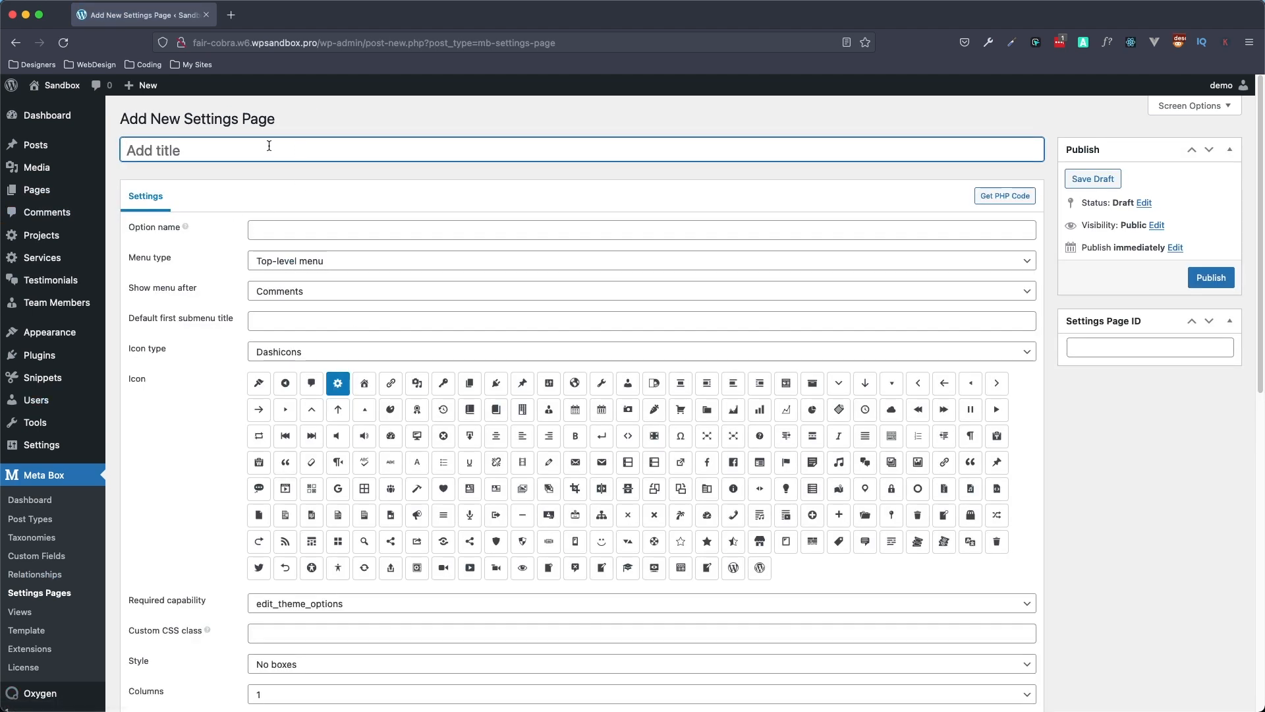
{"action": "type", "text": "Custom Settings"}
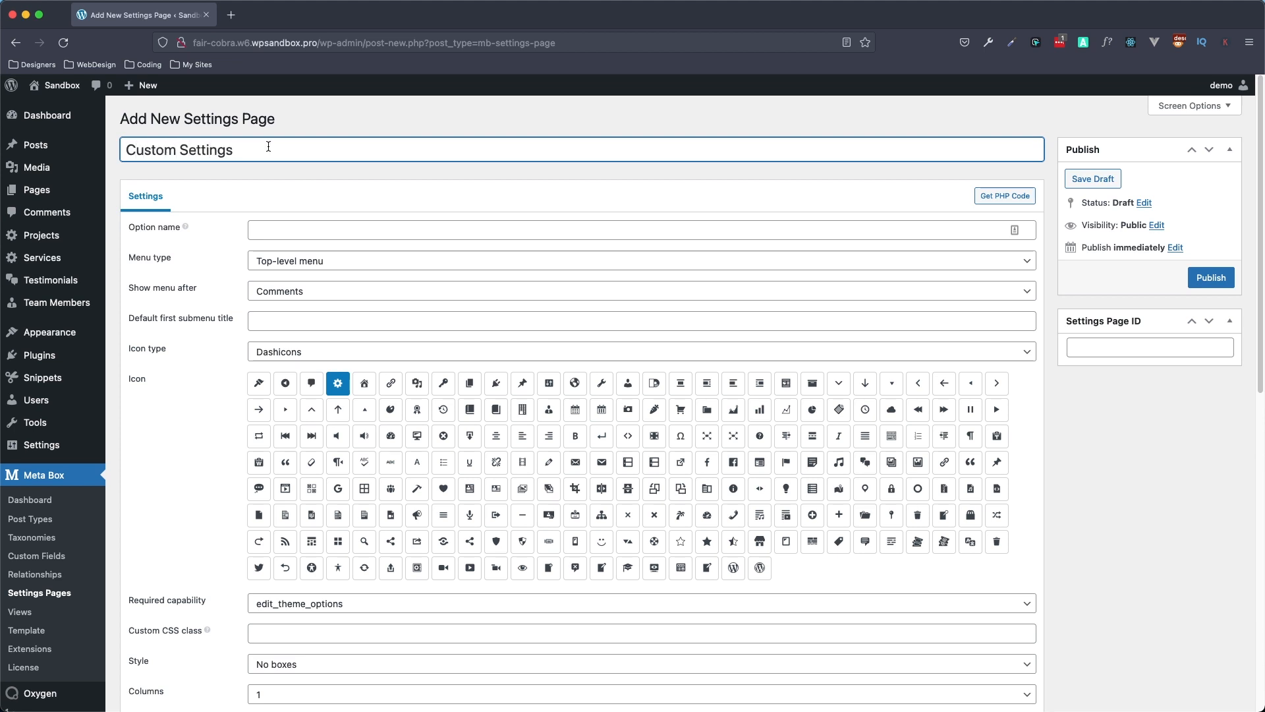
Reuse the page title as the option name, "Custom Settings"
{"action": "key", "text": "super+a"}
{"action": "key", "text": "super+c"}
{"action": "left_click", "coordinate": [282, 230]}
{"action": "key", "text": "super+v"}
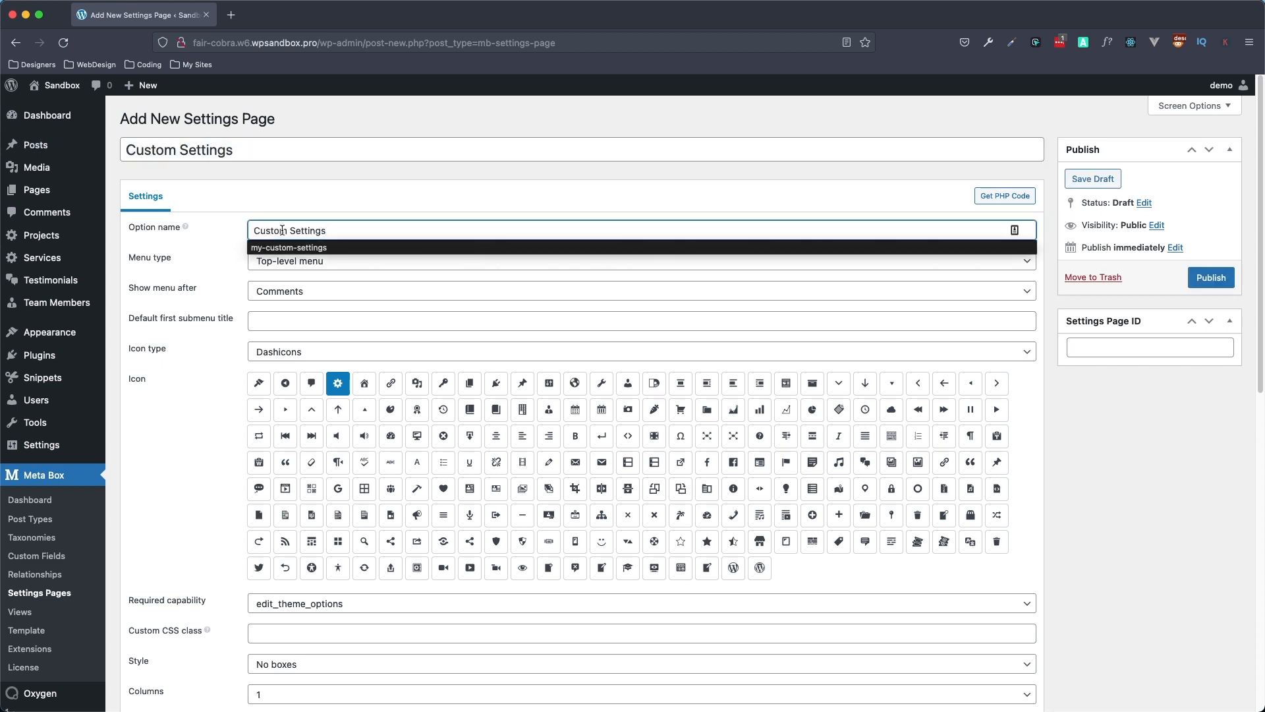
{"action": "left_click", "coordinate": [294, 195]}
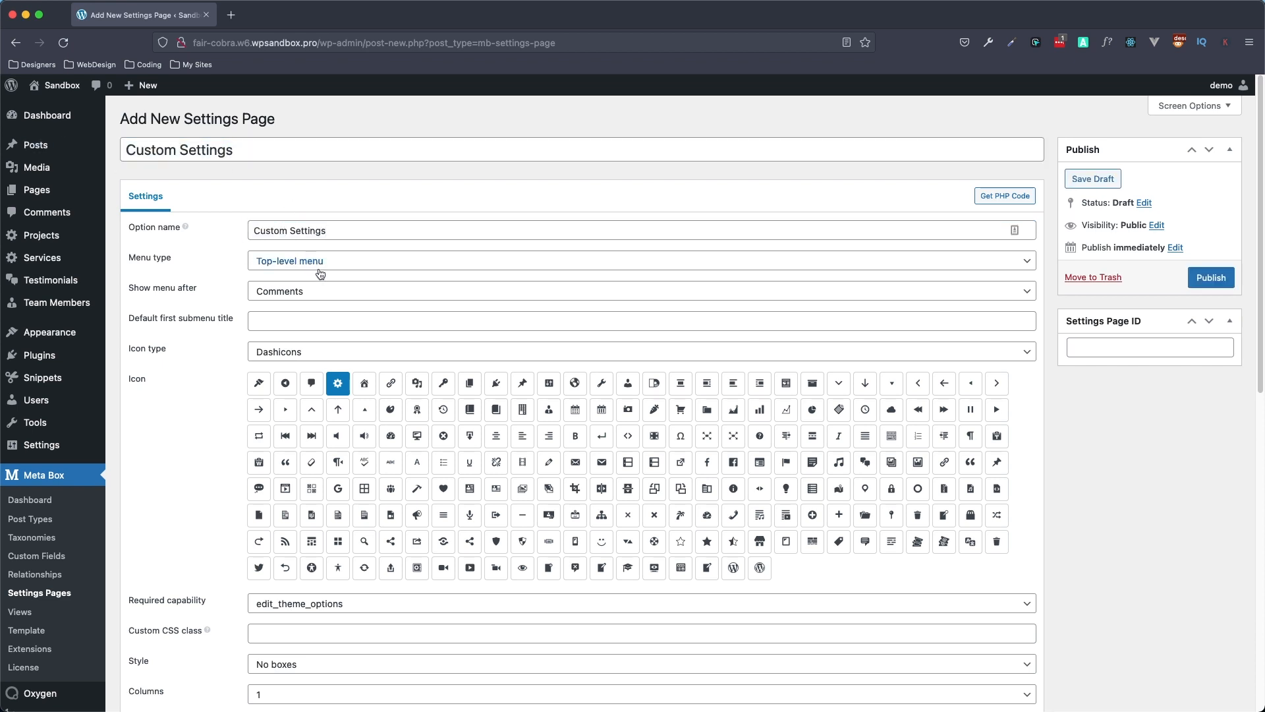
Place the settings page's menu after Settings and choose the wrench Dashicon as its icon
{"action": "left_click", "coordinate": [302, 295]}
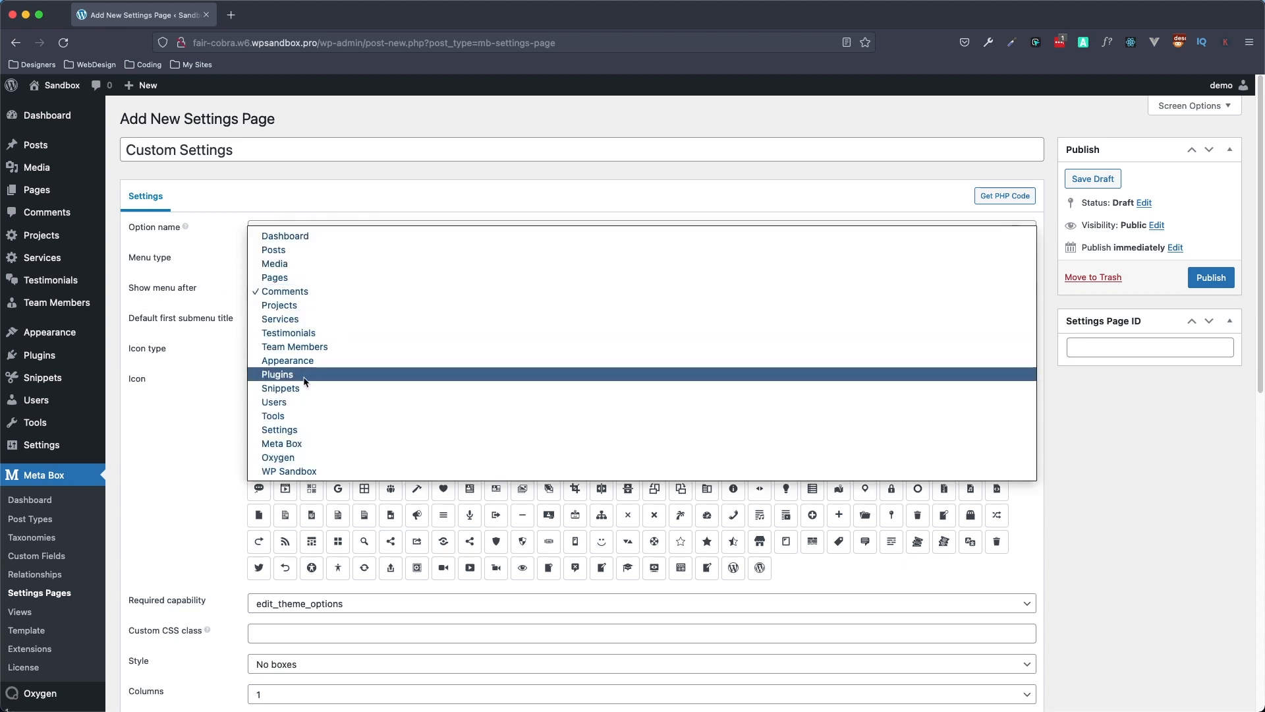
{"action": "left_click", "coordinate": [300, 431]}
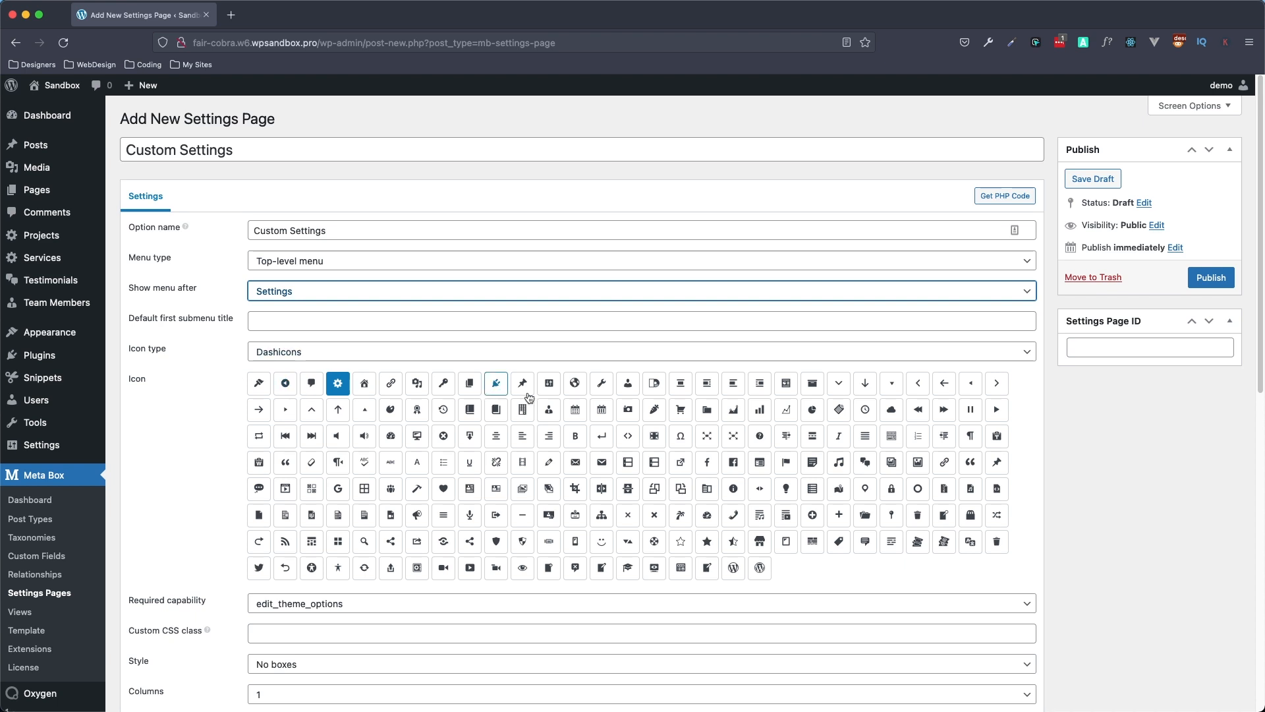
{"action": "left_click", "coordinate": [602, 387]}
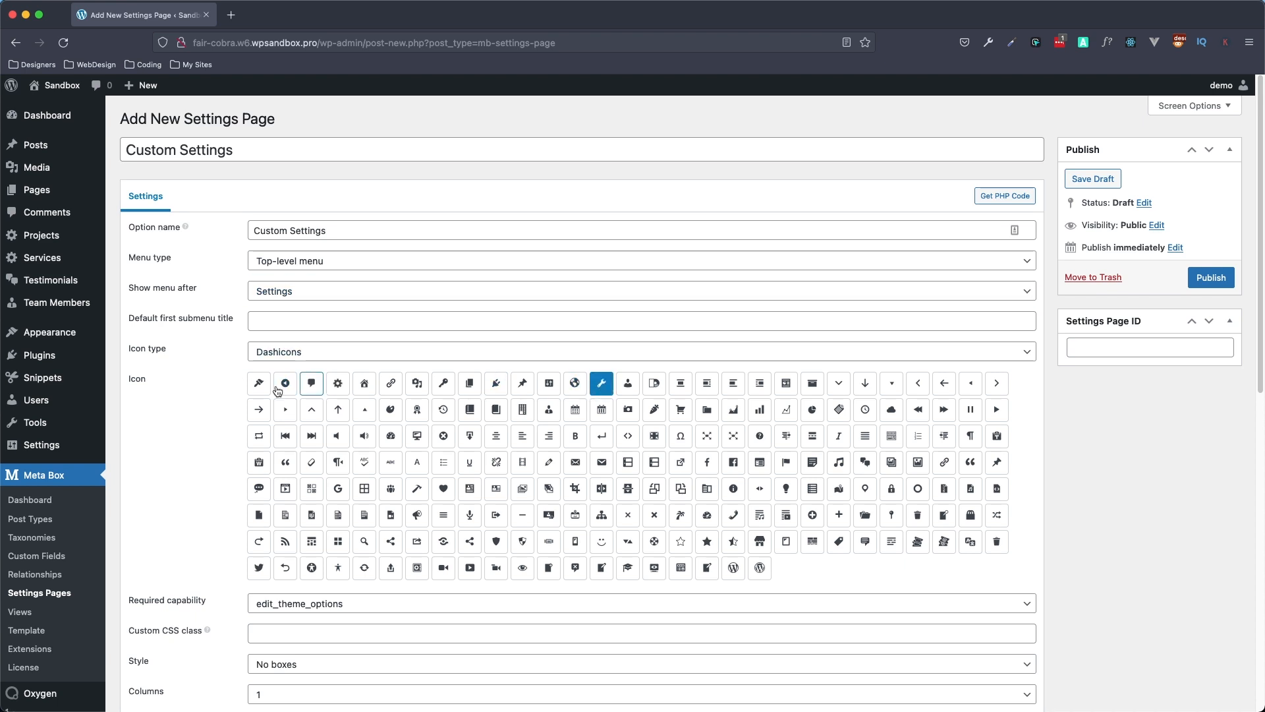
{"action": "left_click", "coordinate": [342, 350]}
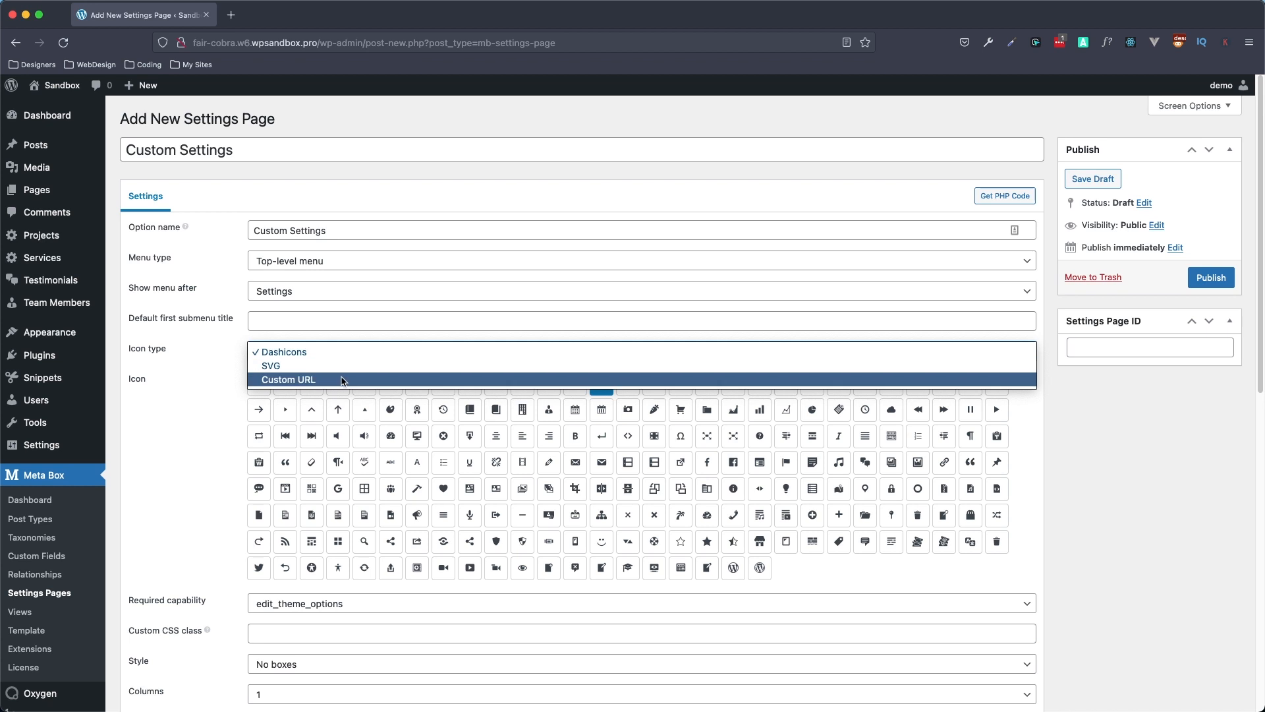
{"action": "left_click", "coordinate": [178, 413]}
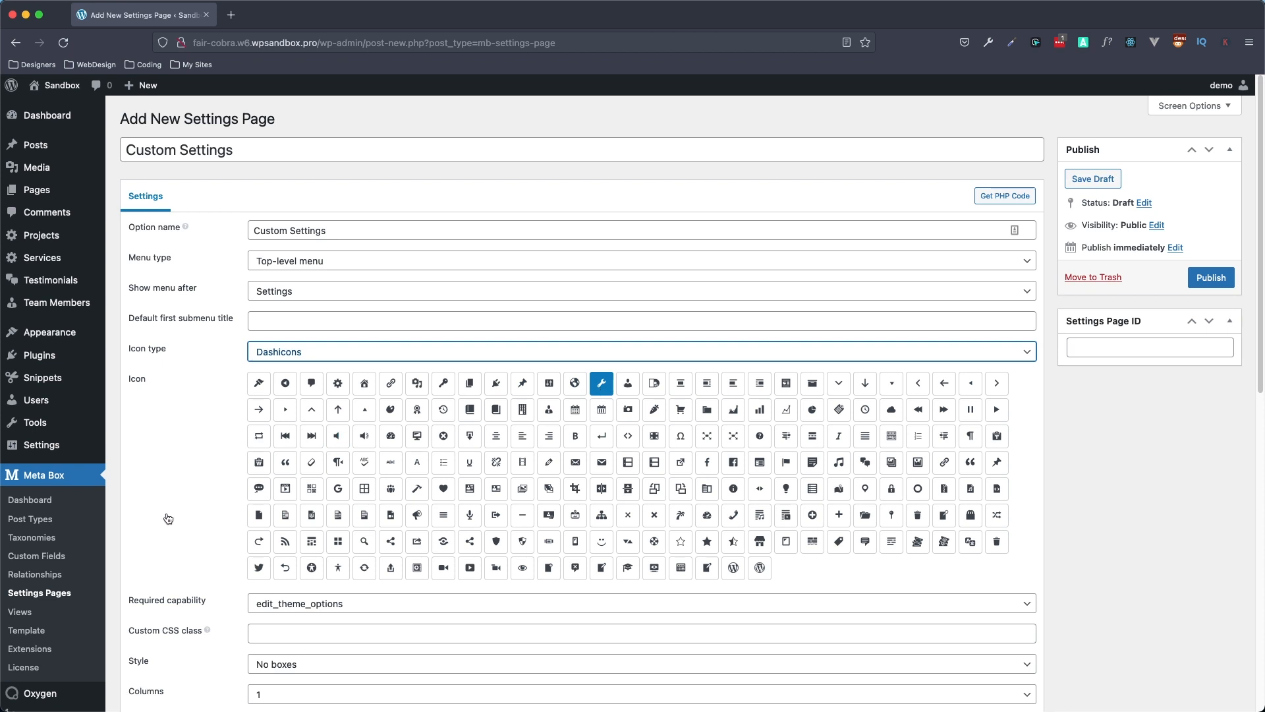
Add a tab to the settings page with the key "General" and the value "General Settings"
{"action": "scroll", "coordinate": [168, 518], "scroll_direction": "down", "scroll_amount": 5}
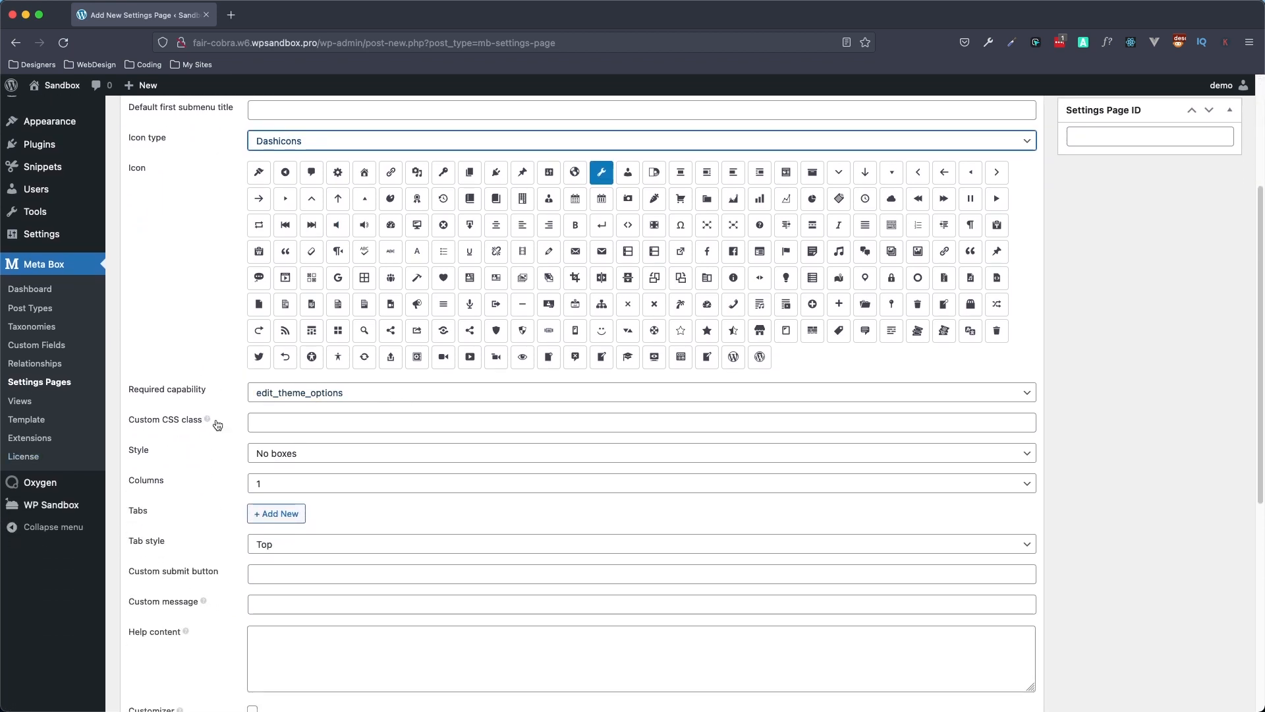
{"action": "scroll", "coordinate": [215, 425], "scroll_direction": "down", "scroll_amount": 2}
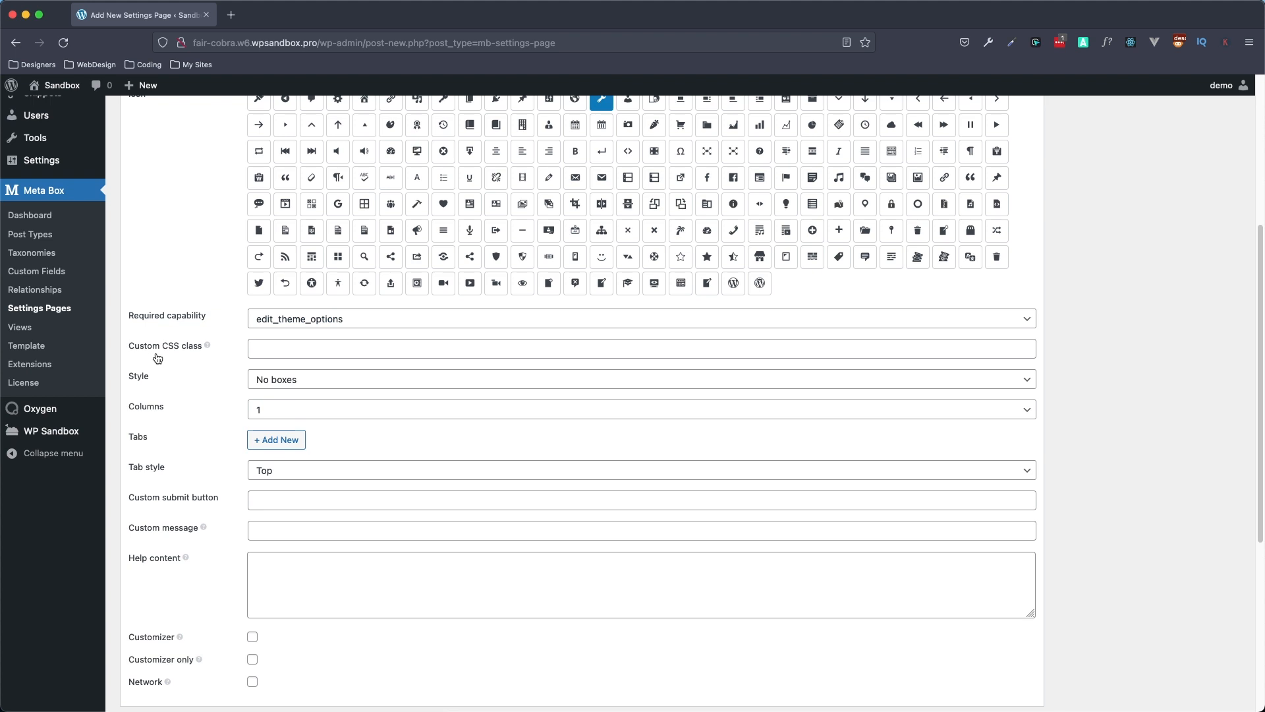
{"action": "left_click", "coordinate": [337, 381]}
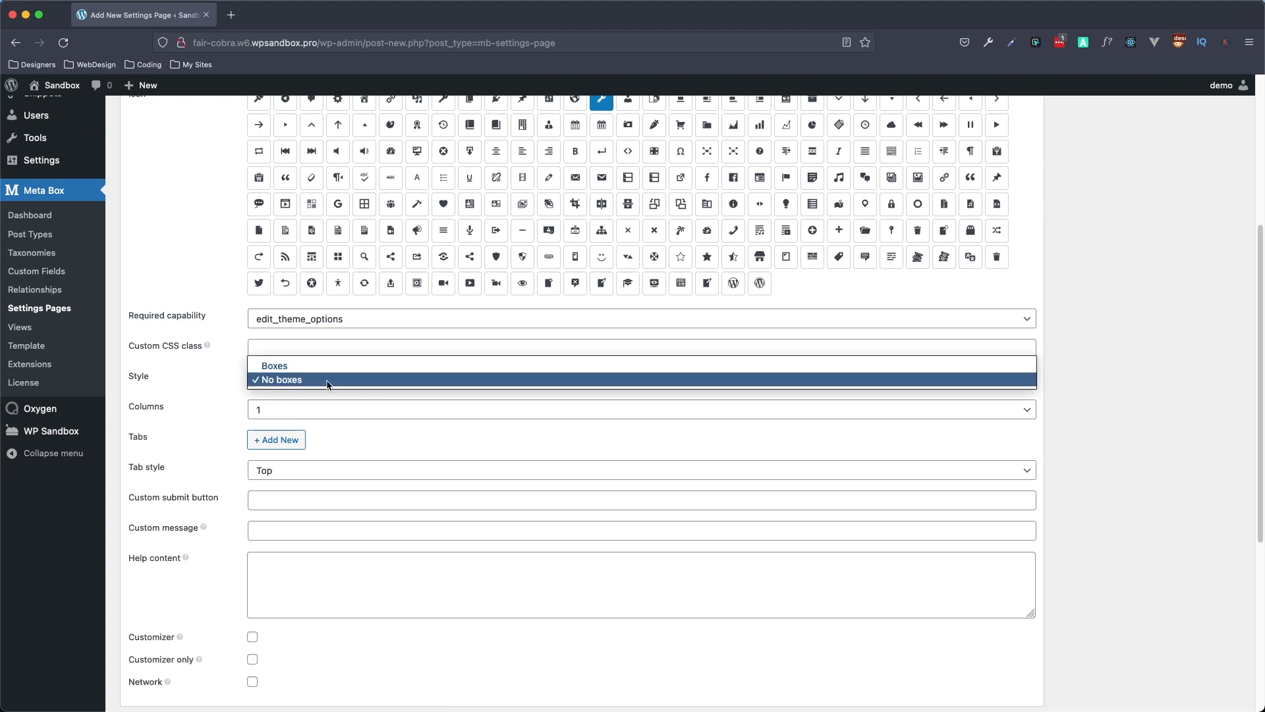
{"action": "left_click", "coordinate": [183, 397]}
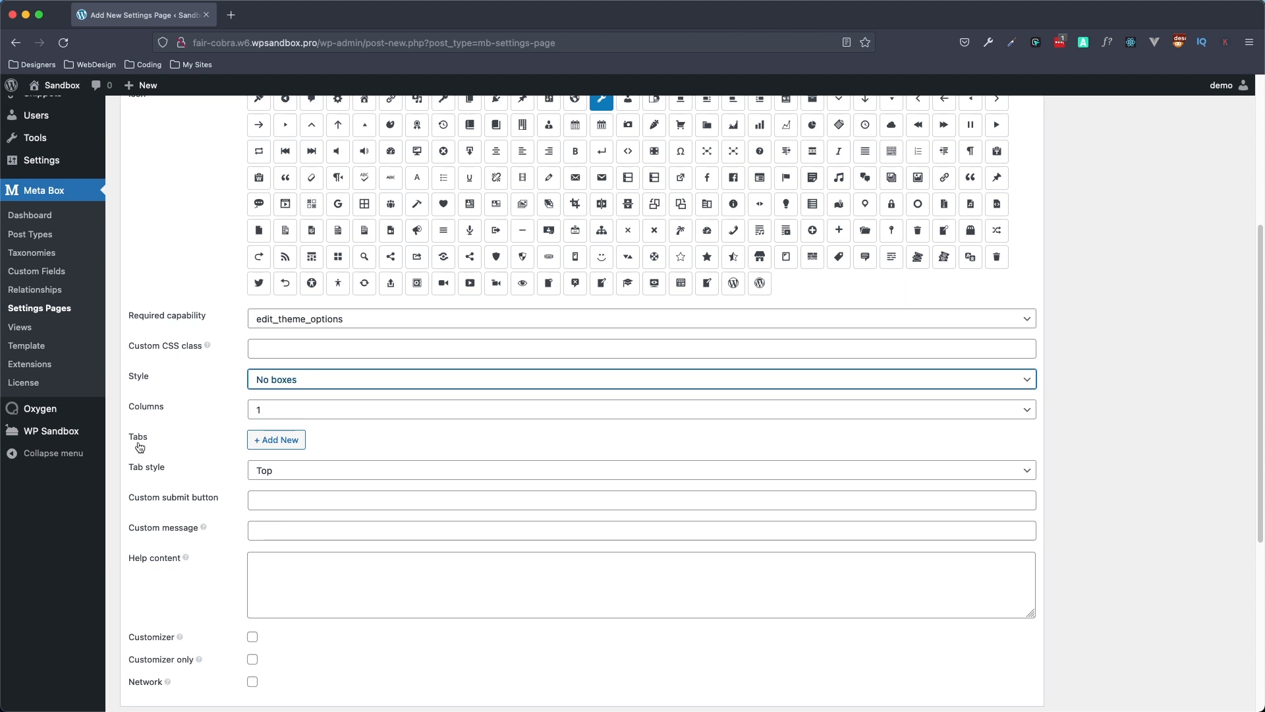
{"action": "left_click", "coordinate": [276, 439]}
{"action": "left_click", "coordinate": [324, 443]}
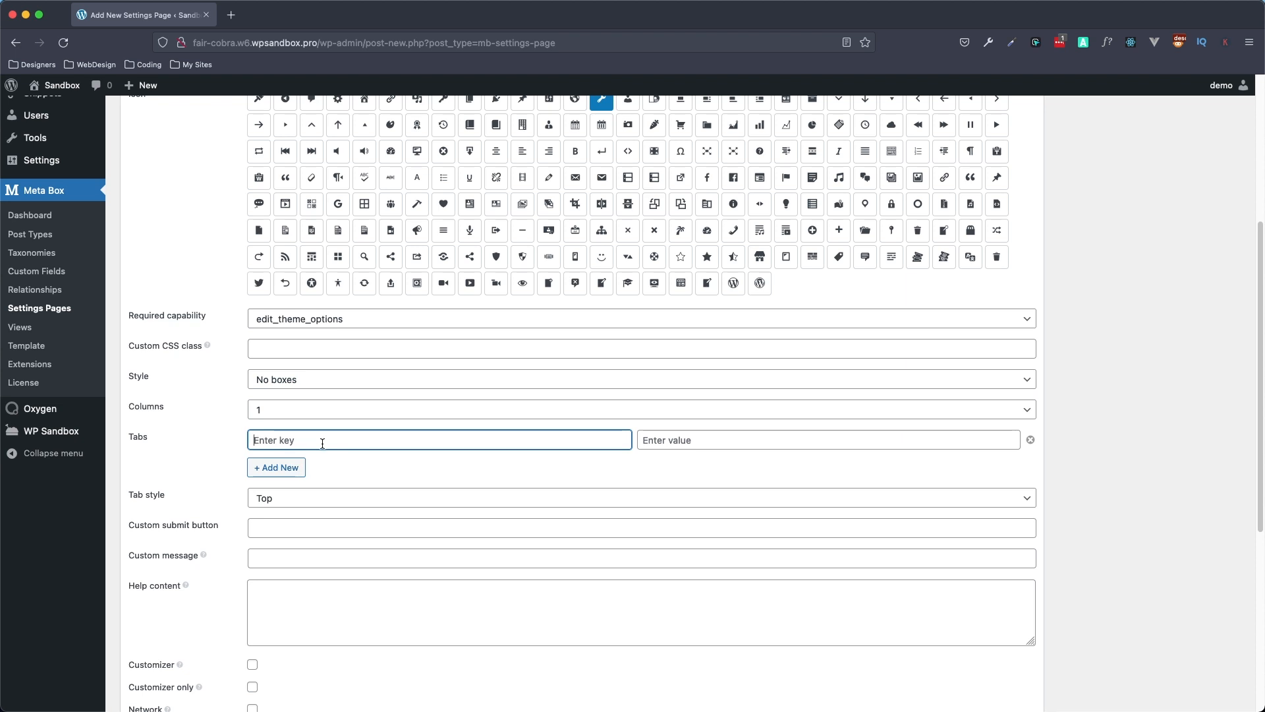
{"action": "type", "text": "General"}
{"action": "key", "text": "Tab"}
{"action": "type", "text": "Gener Settings"}
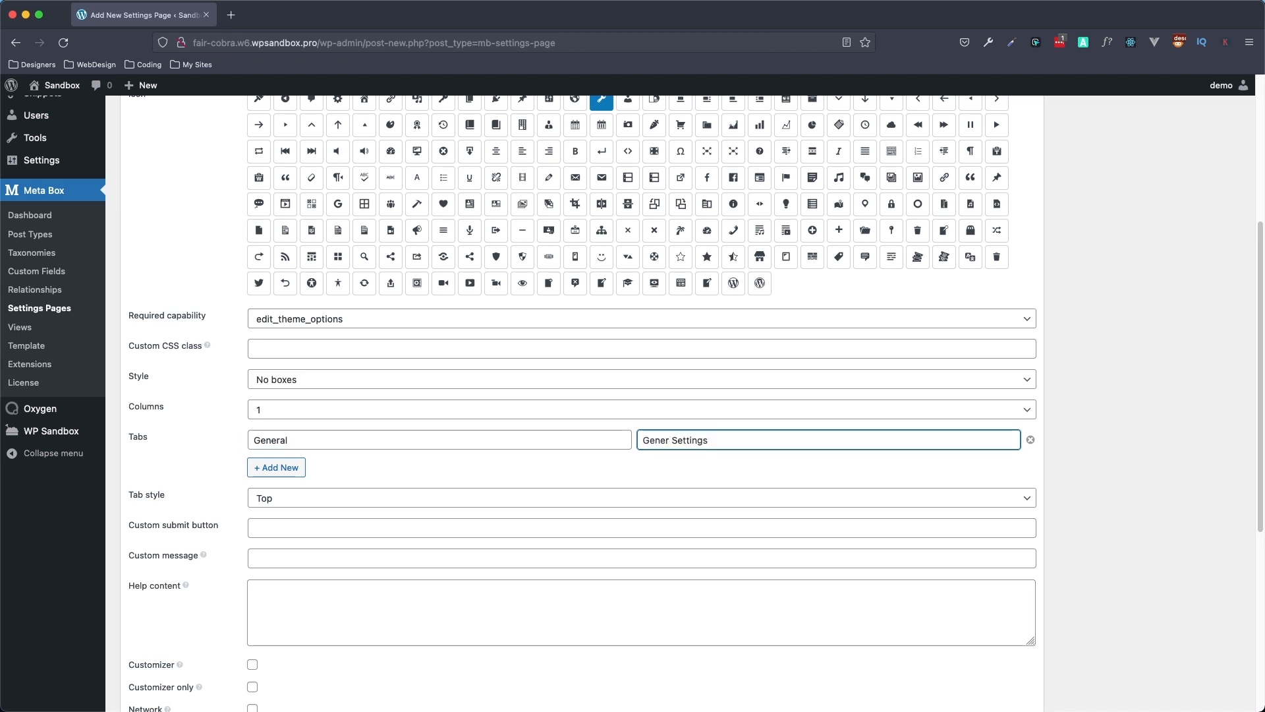
{"action": "left_click", "coordinate": [669, 440]}
{"action": "type", "text": "al"}
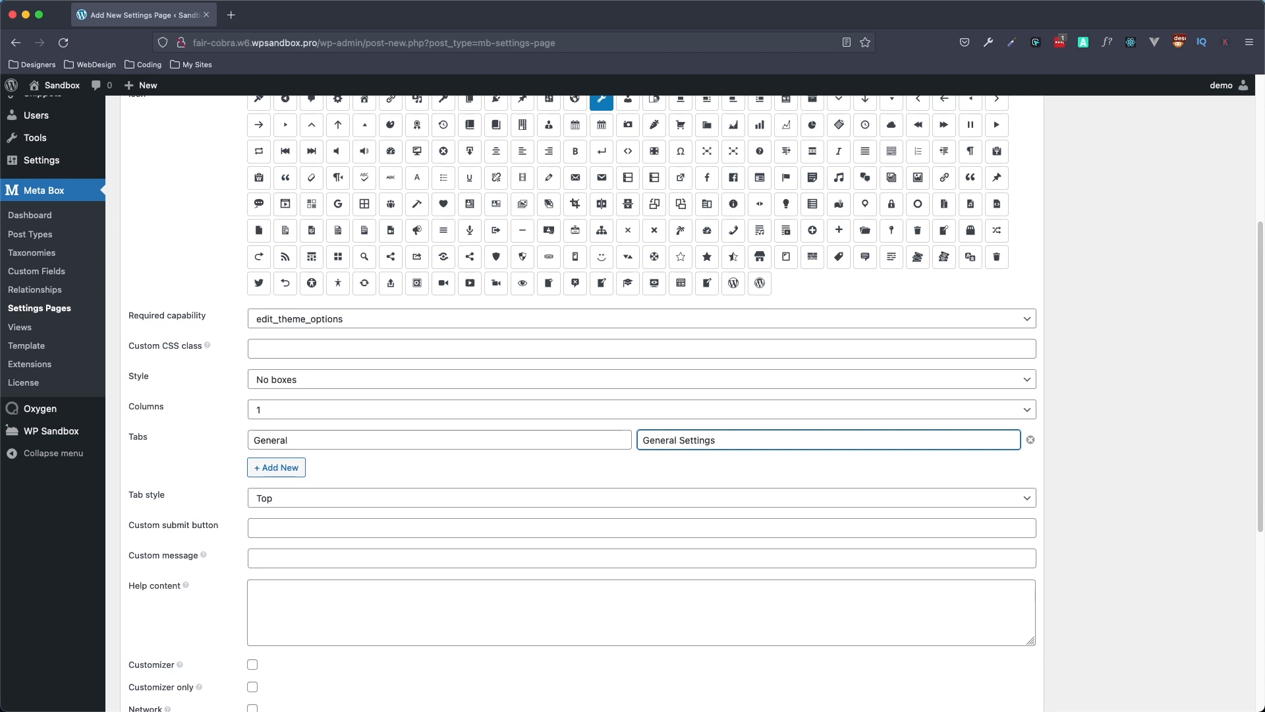
Add a second tab with the key "Company" and the value "Company Setting"
{"action": "left_click", "coordinate": [282, 467]}
{"action": "left_click", "coordinate": [284, 469]}
{"action": "type", "text": "Company"}
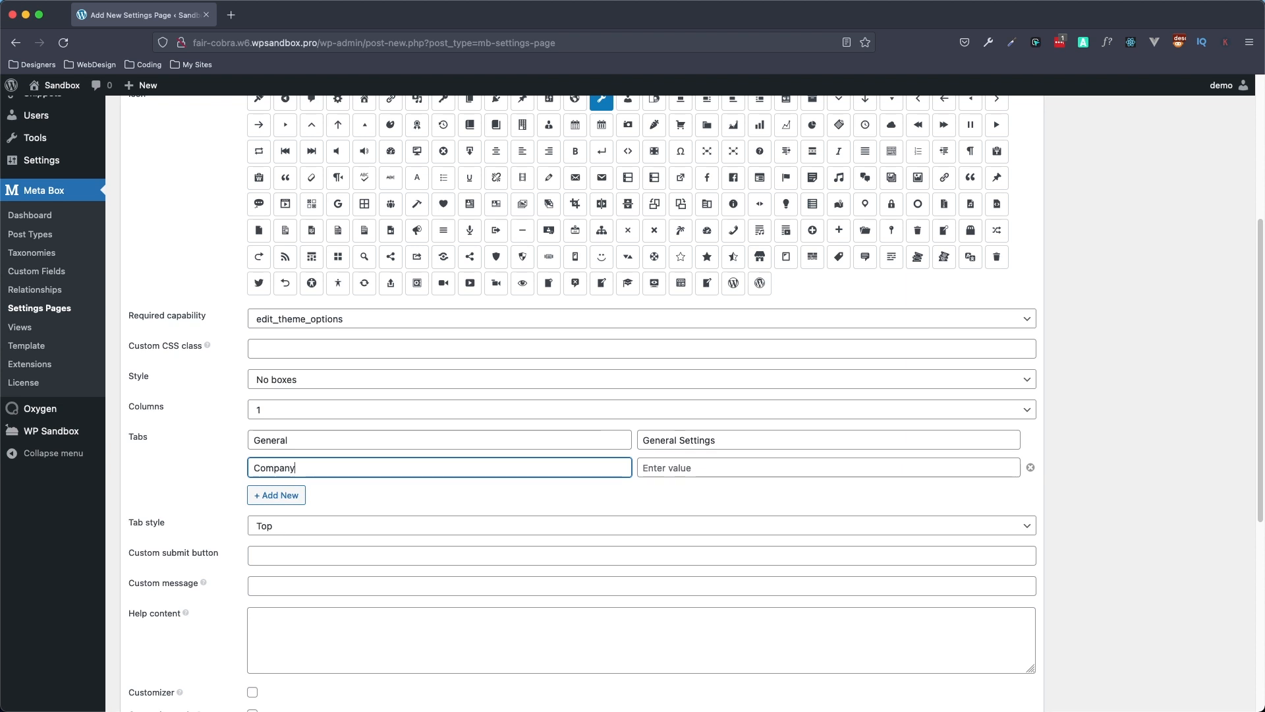
{"action": "key", "text": "Tab"}
{"action": "type", "text": "Company Setting"}
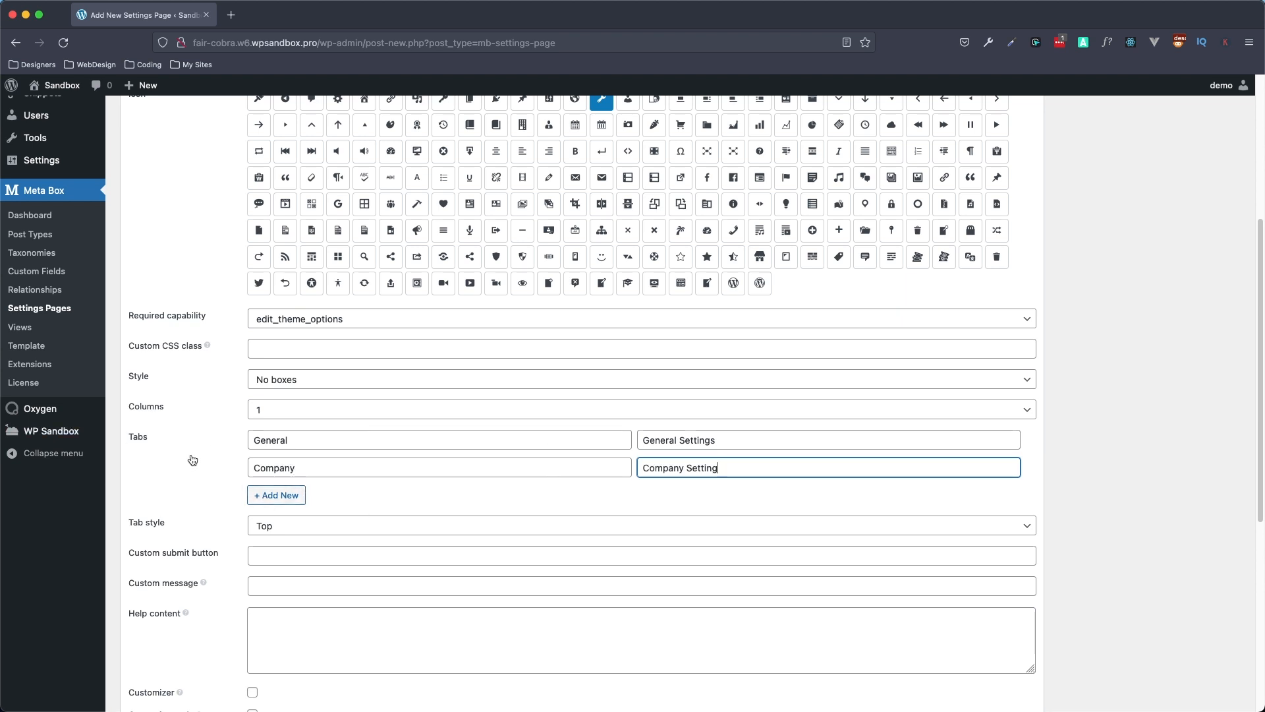
Keep the tab style at Top and publish the settings page
{"action": "left_click", "coordinate": [298, 533]}
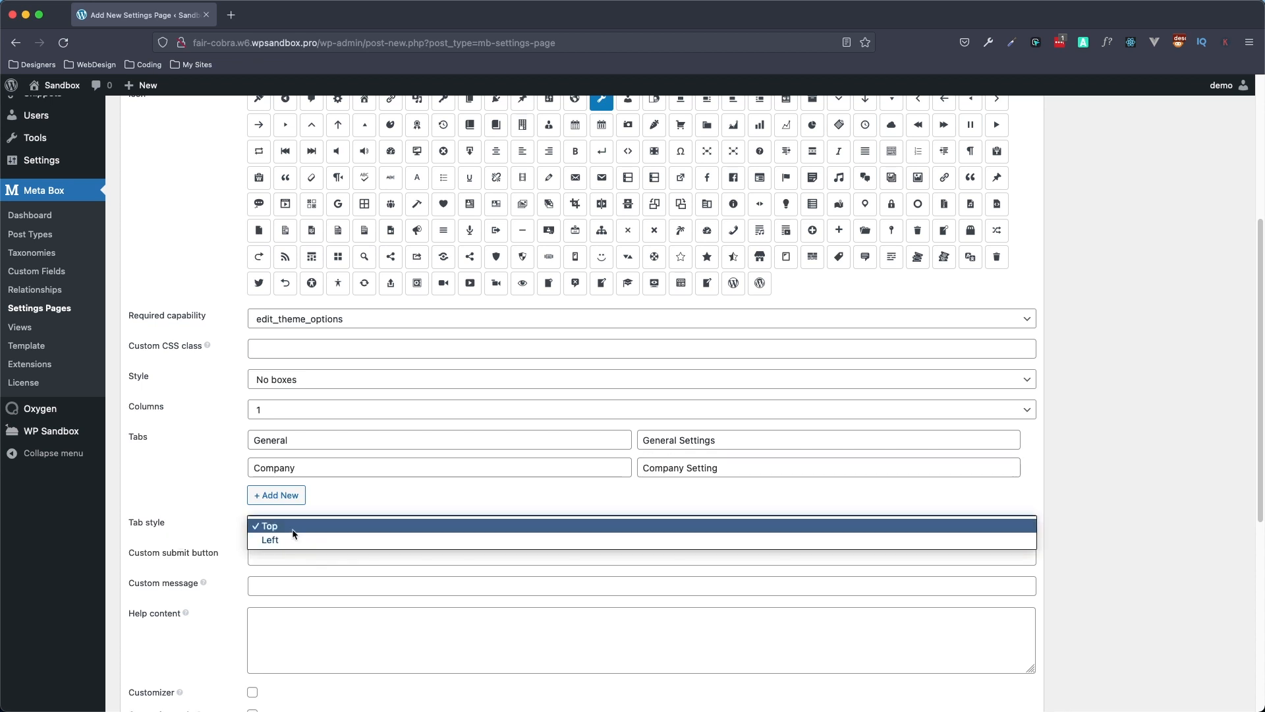
{"action": "left_click", "coordinate": [186, 500]}
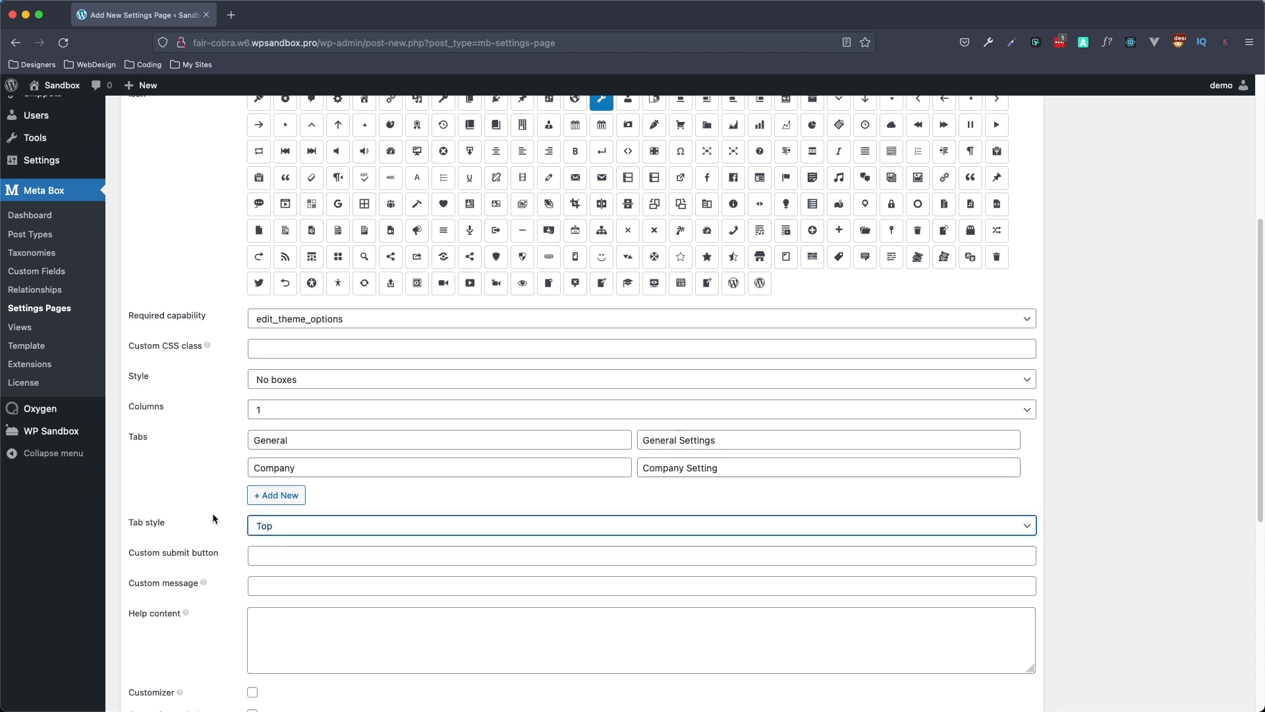
{"action": "scroll", "coordinate": [208, 539], "scroll_direction": "down", "scroll_amount": 3}
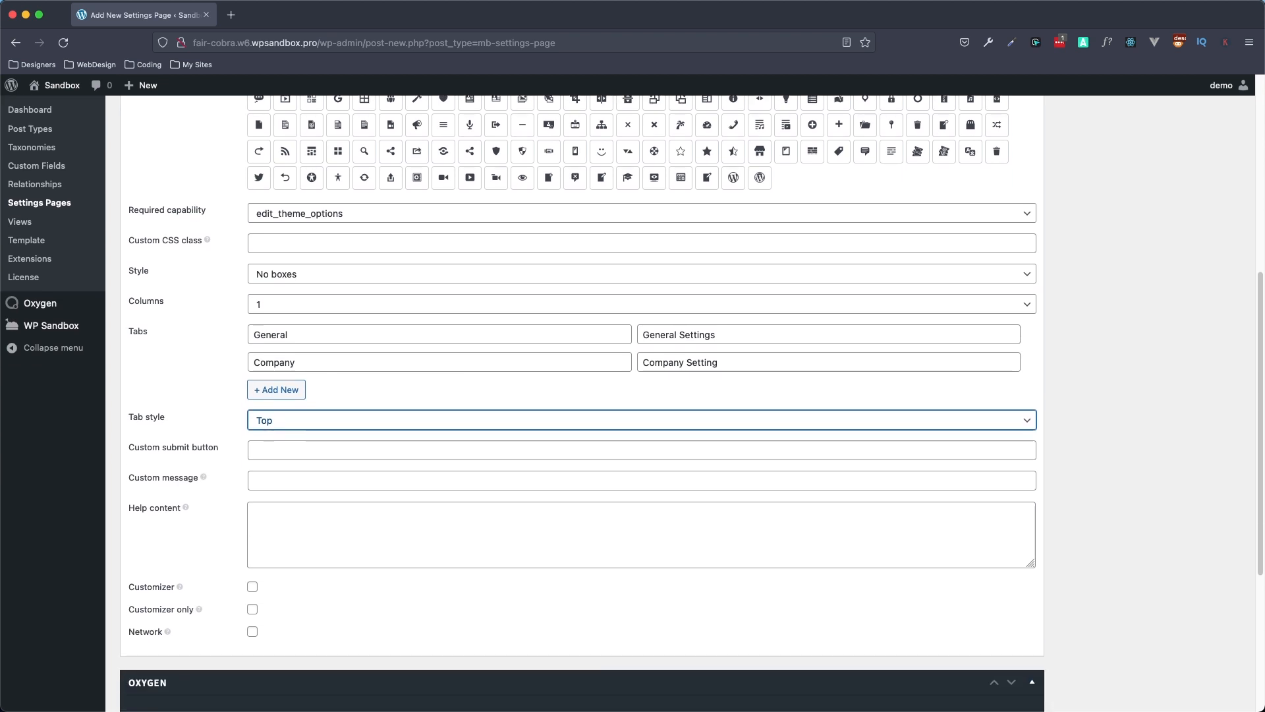
{"action": "scroll", "coordinate": [201, 471], "scroll_direction": "up", "scroll_amount": 10}
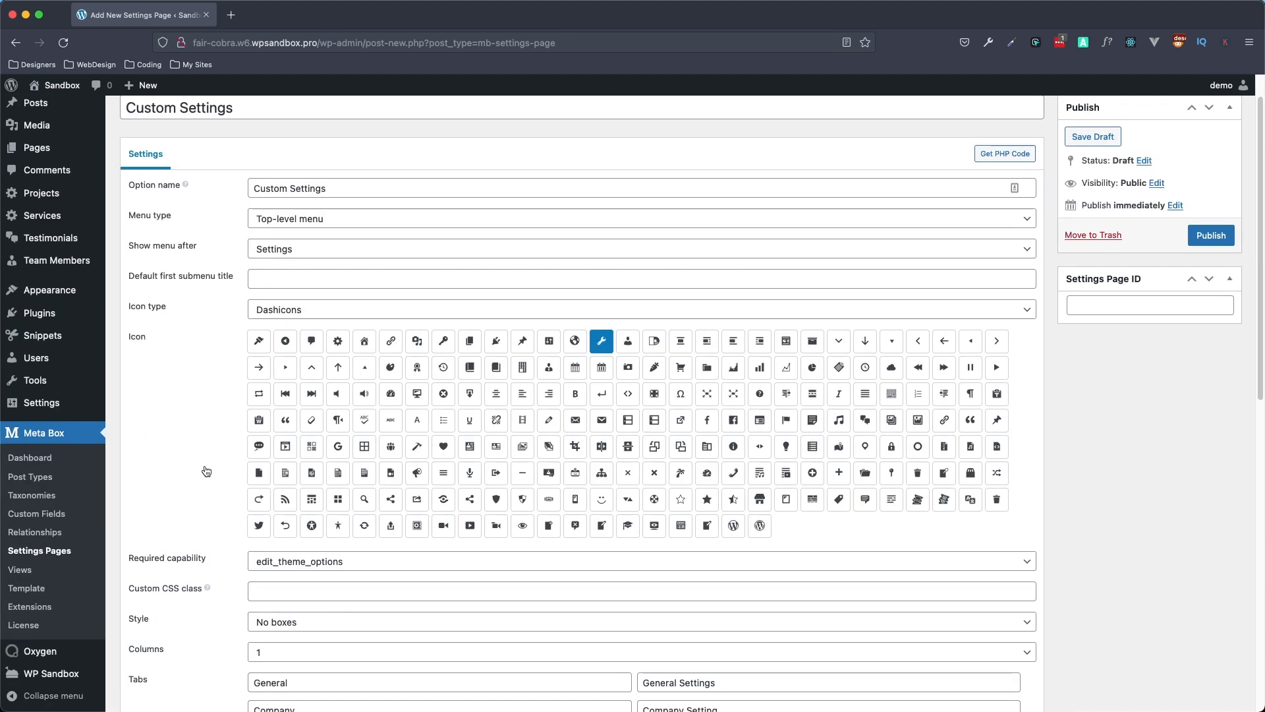
{"action": "left_click", "coordinate": [1211, 236]}
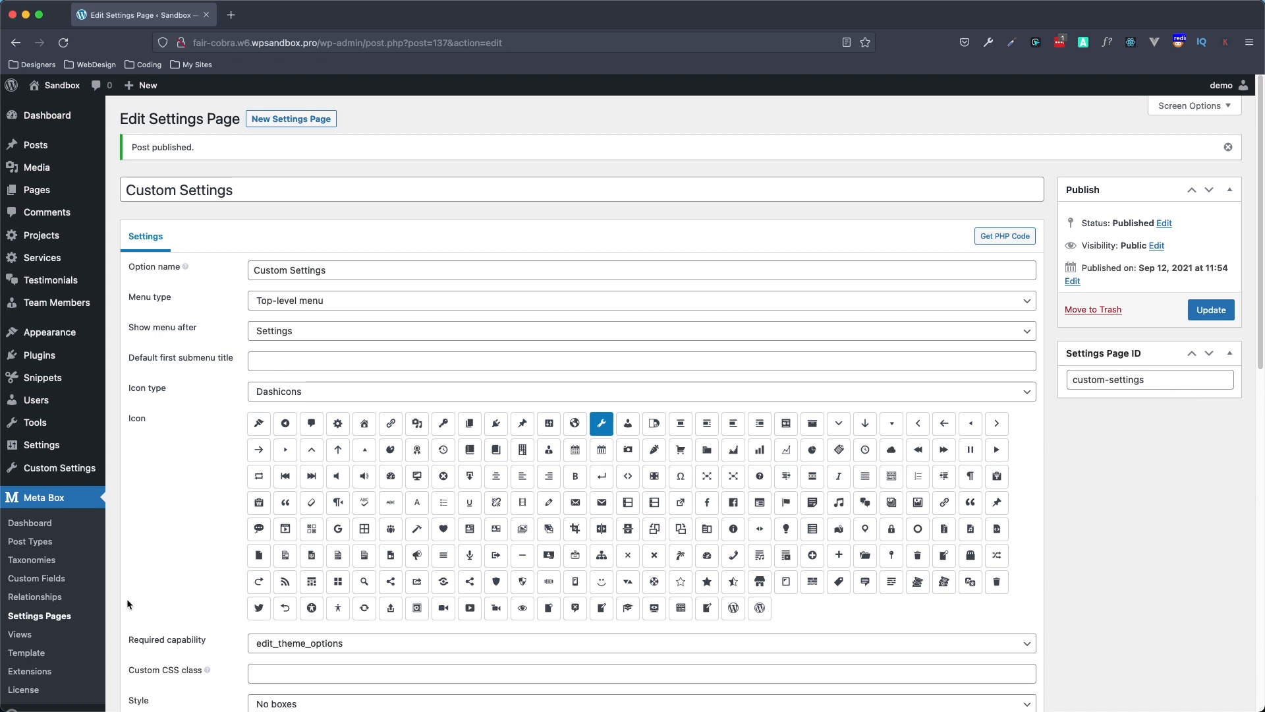
Create a new custom field group titled "General Settings Group"
{"action": "left_click", "coordinate": [36, 579]}
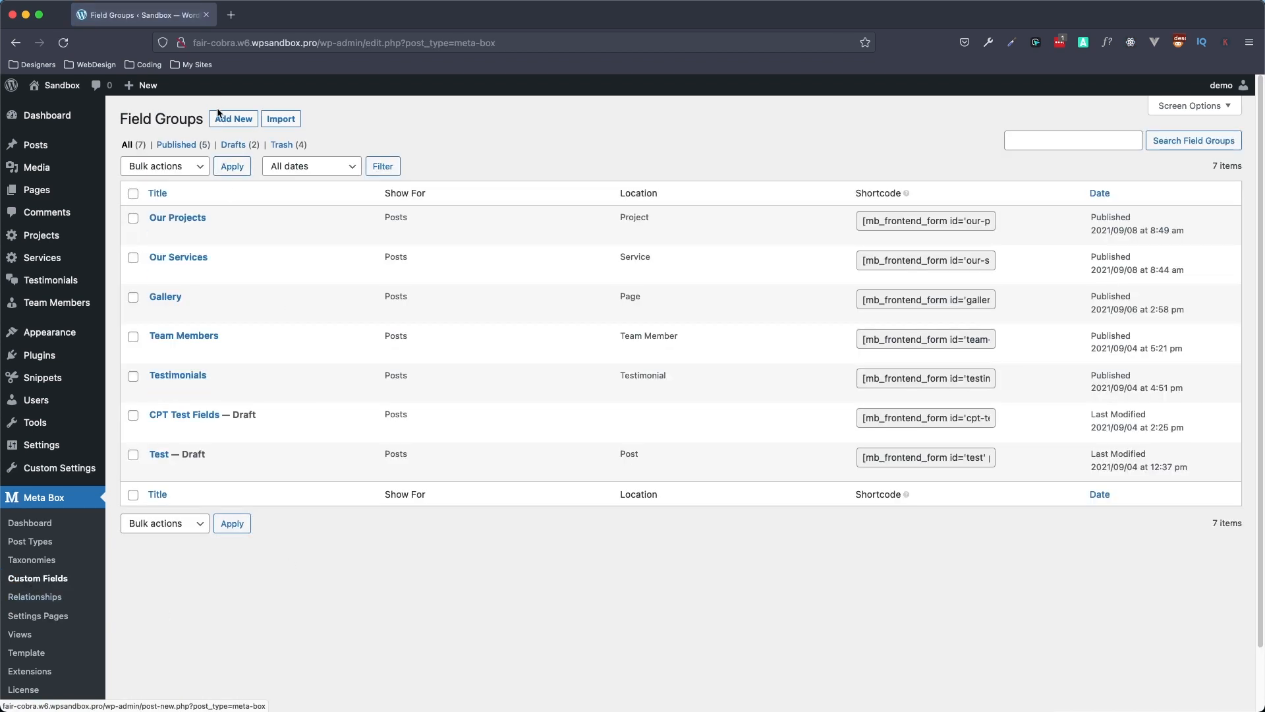
{"action": "left_click", "coordinate": [236, 120]}
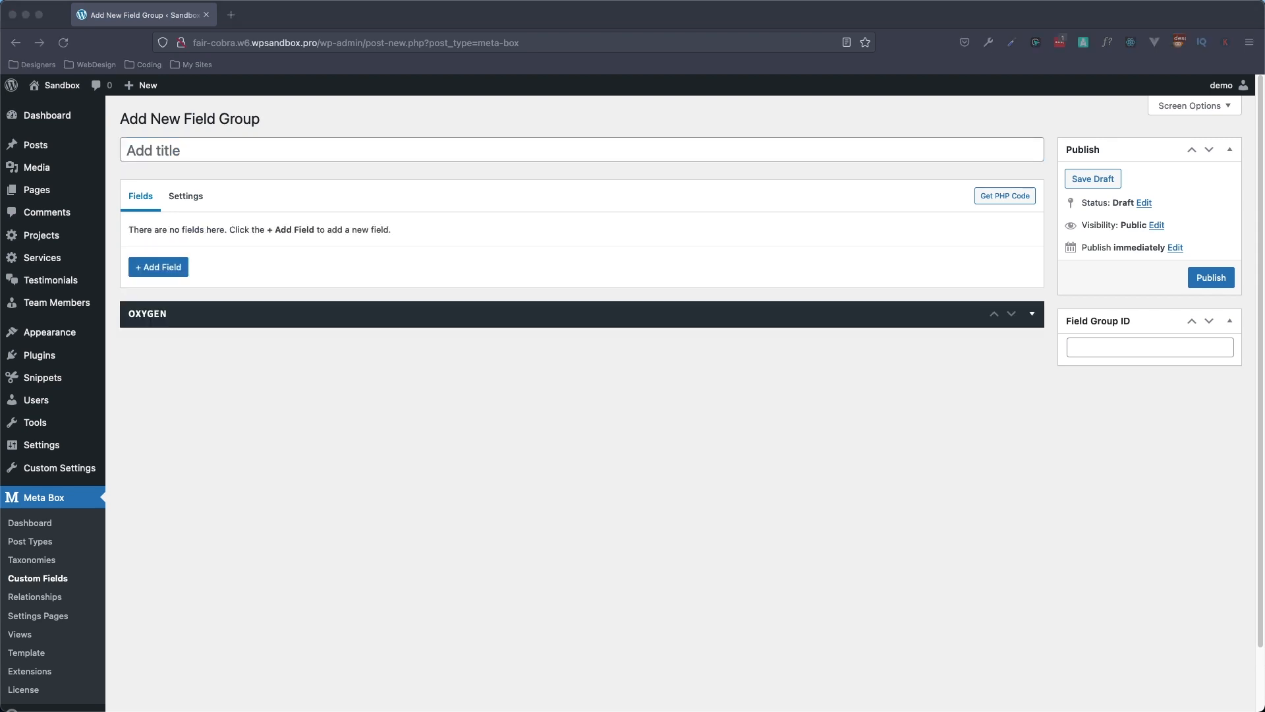
{"action": "left_click", "coordinate": [216, 149]}
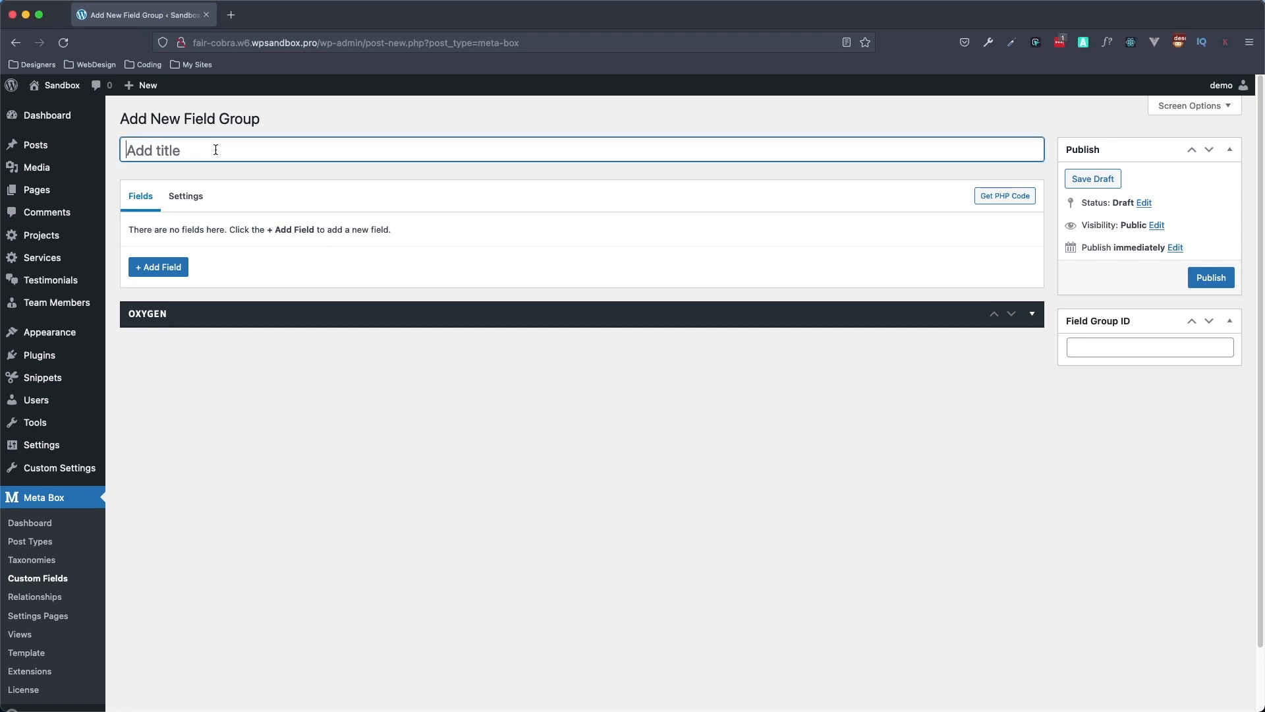
{"action": "type", "text": "General Settings Group"}
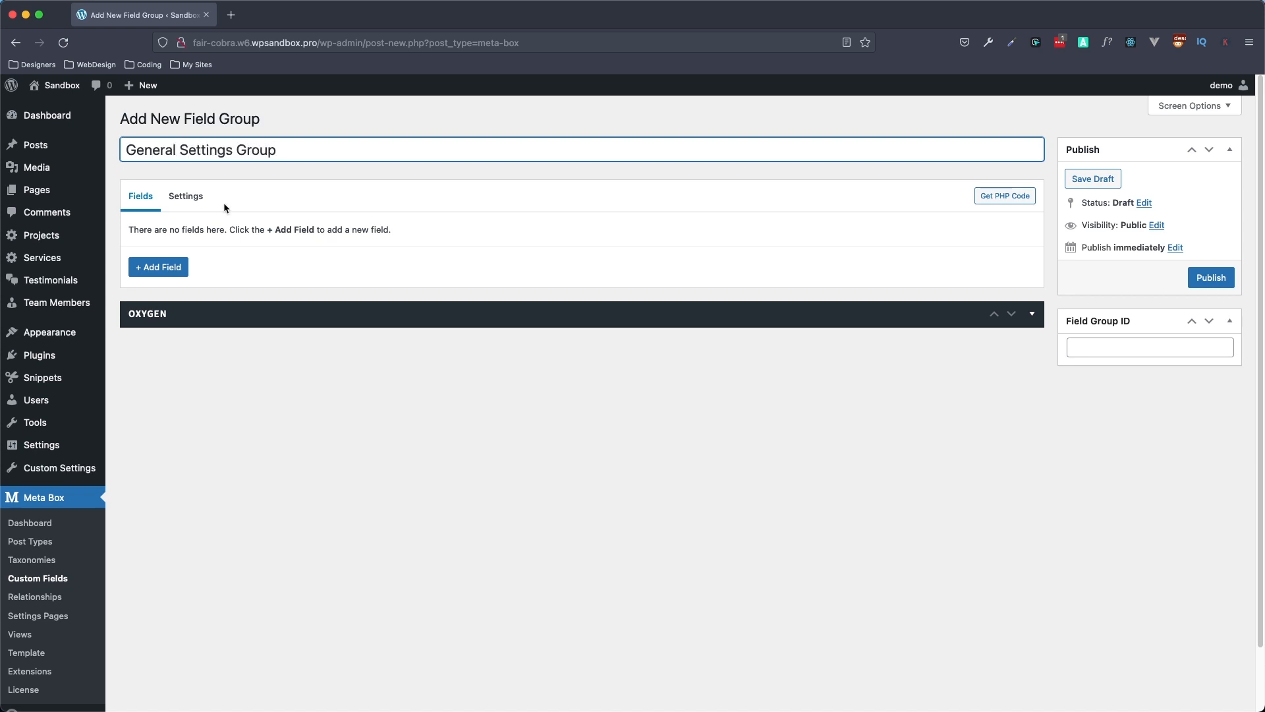
Set the field group's location to the Custom Settings settings page and assign it to the General Settings tab
{"action": "left_click", "coordinate": [184, 200]}
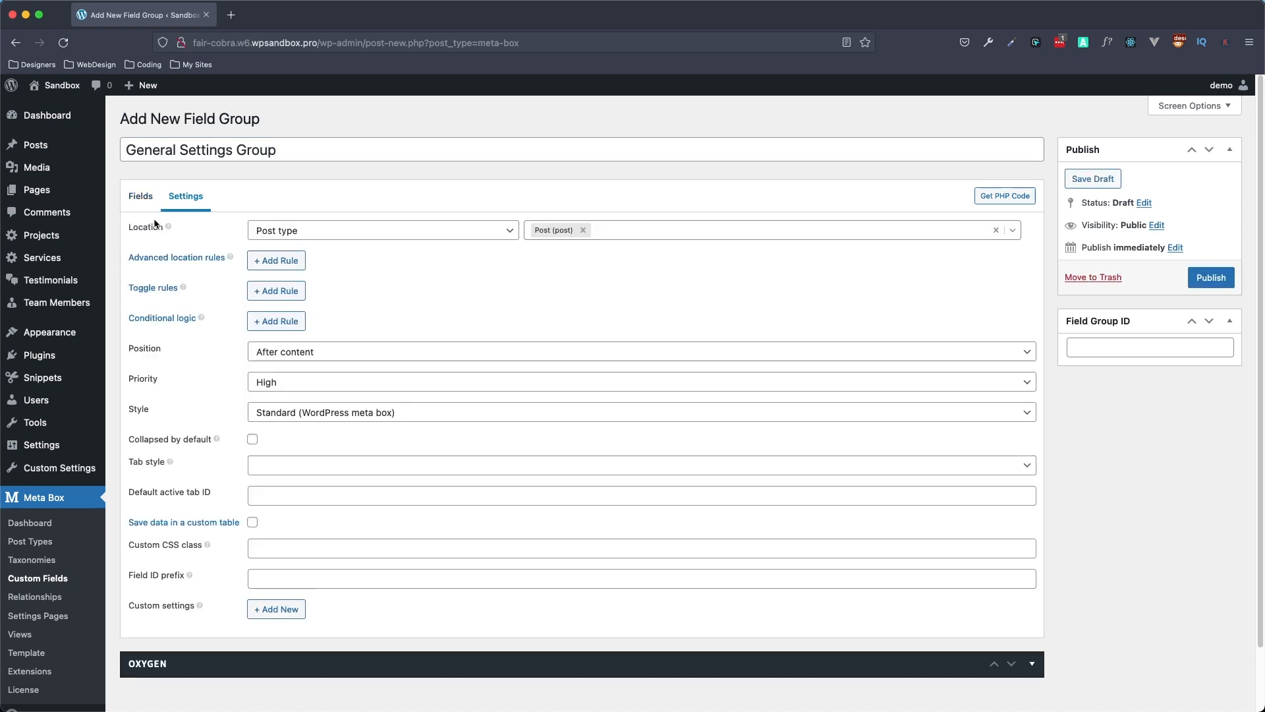
{"action": "left_click", "coordinate": [342, 231]}
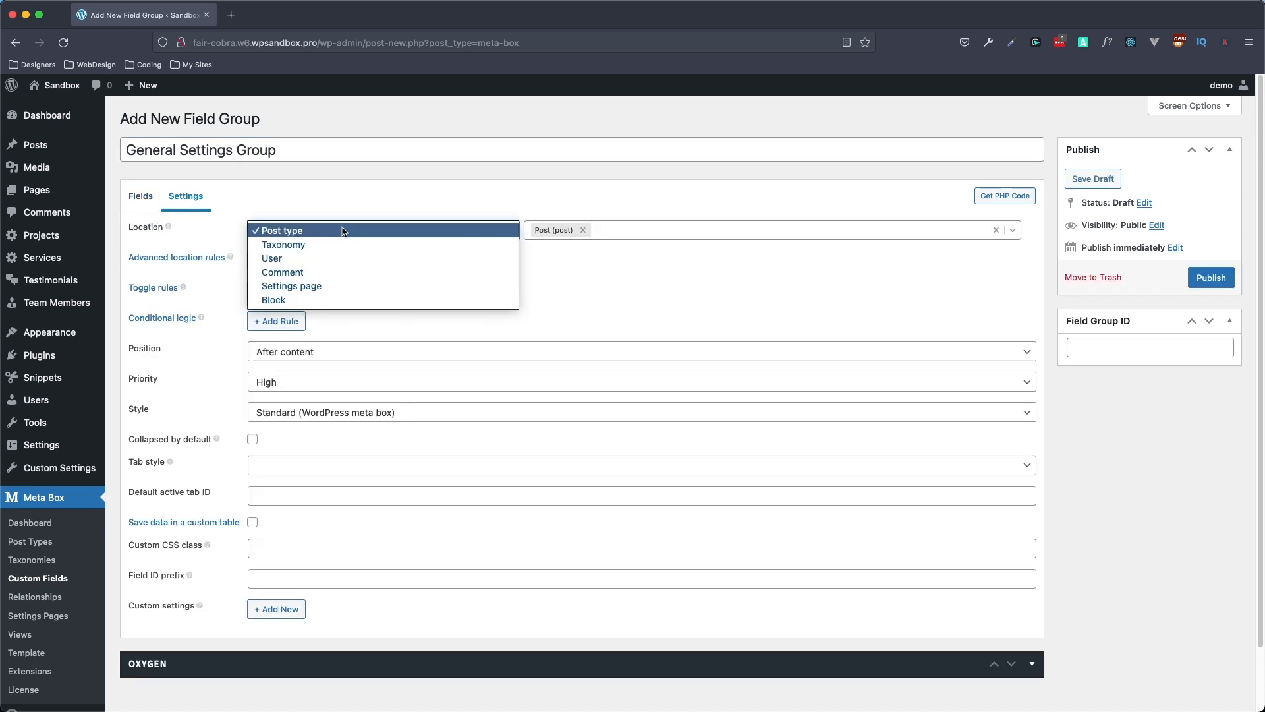
{"action": "left_click", "coordinate": [317, 286]}
{"action": "left_click", "coordinate": [565, 231]}
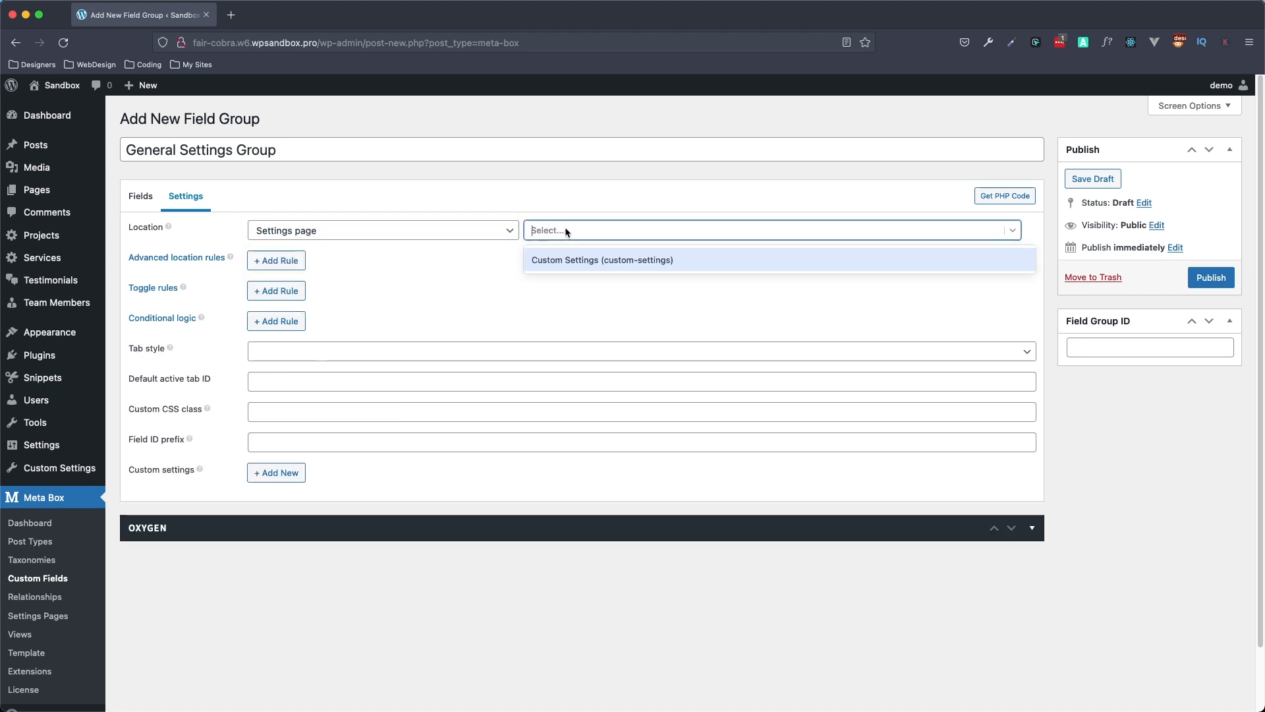
{"action": "left_click", "coordinate": [579, 262]}
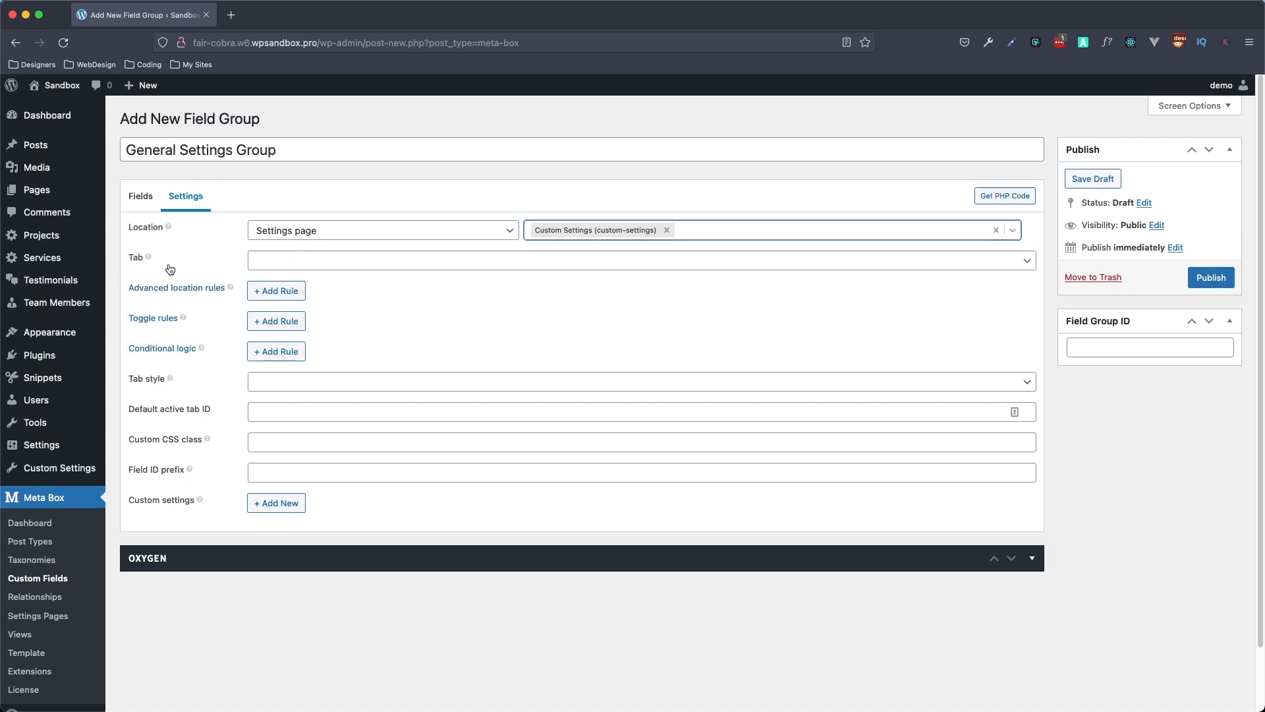
{"action": "left_click", "coordinate": [307, 264]}
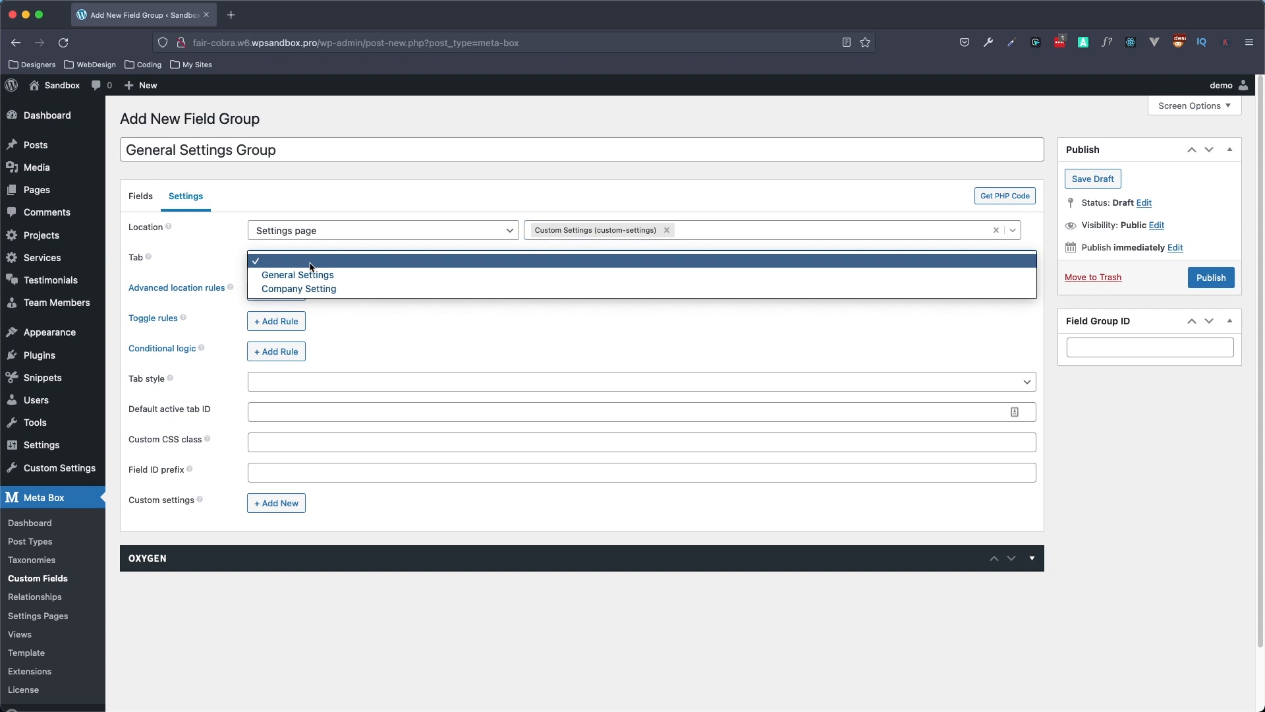
{"action": "left_click", "coordinate": [357, 275]}
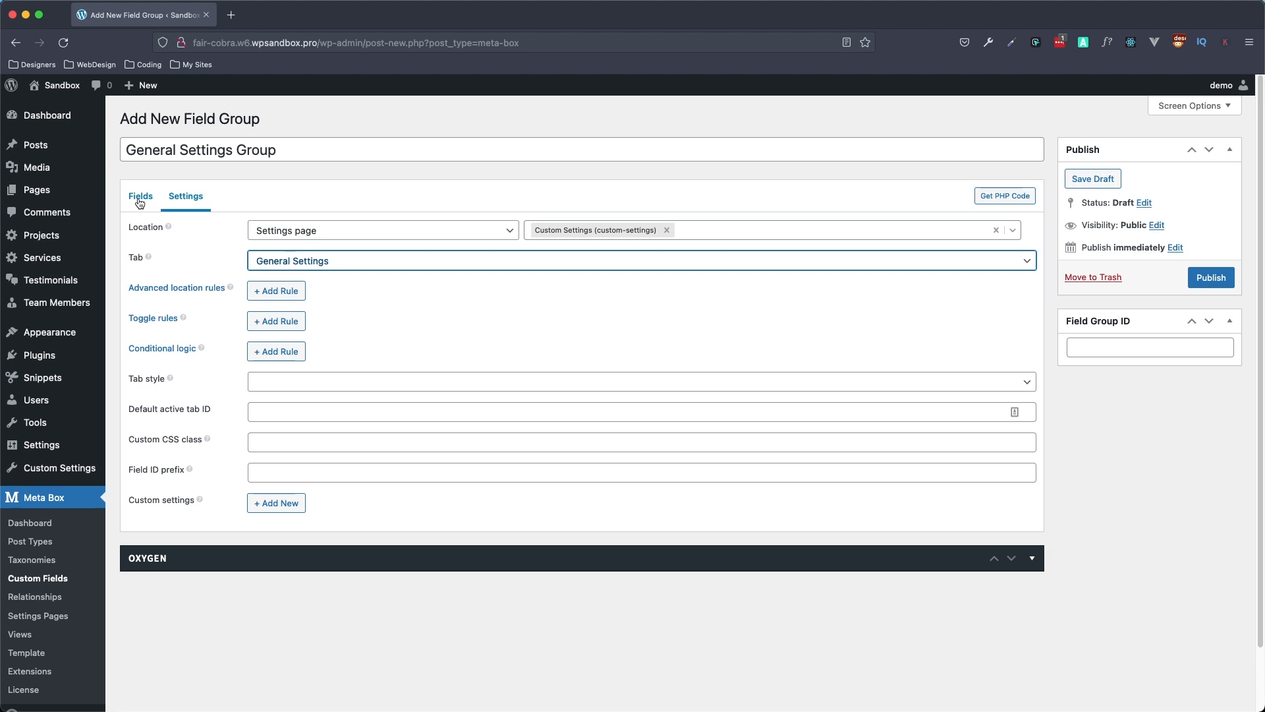
Set the field group's tab style to Default and add a Text field to the group
{"action": "left_click", "coordinate": [284, 385]}
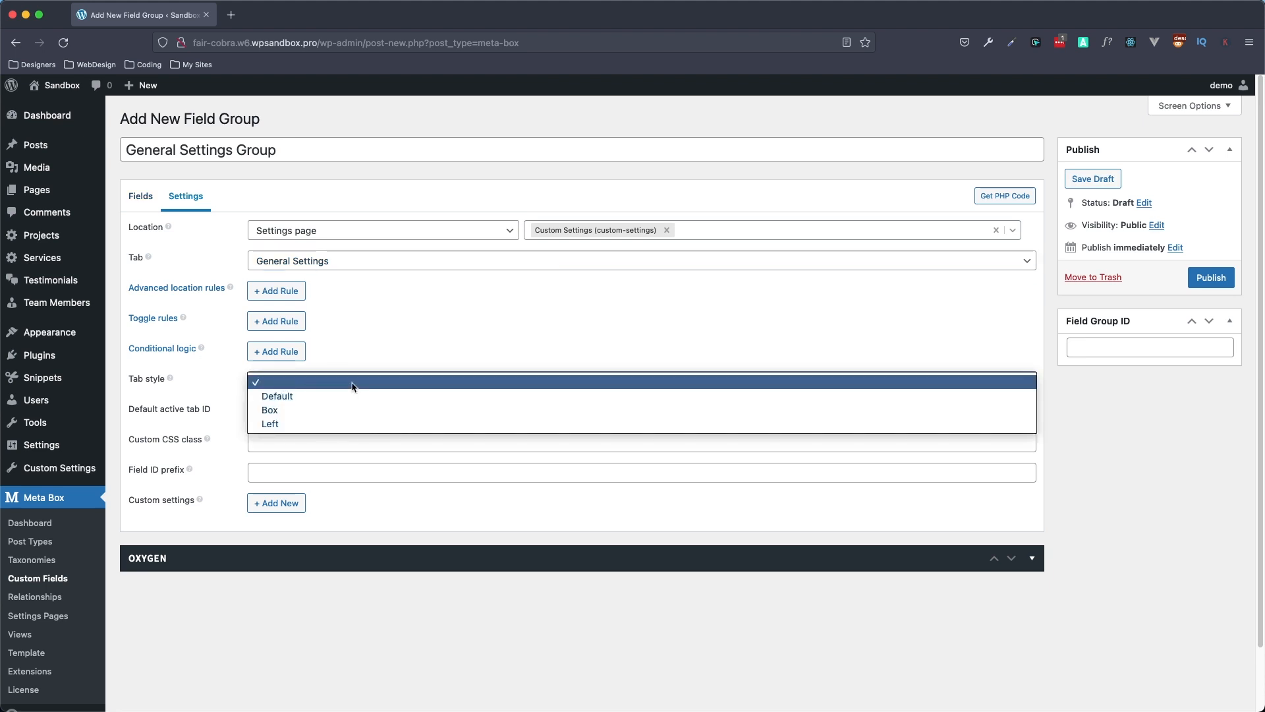
{"action": "left_click", "coordinate": [320, 399]}
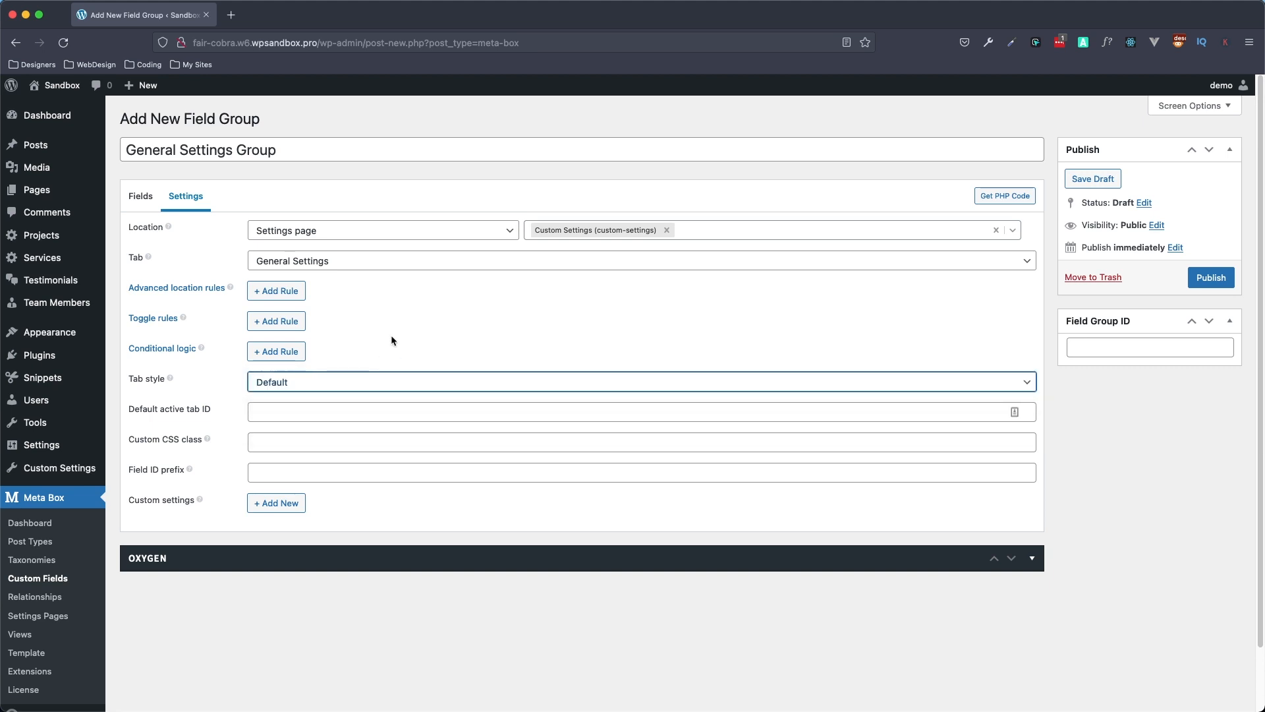
{"action": "left_click", "coordinate": [141, 200]}
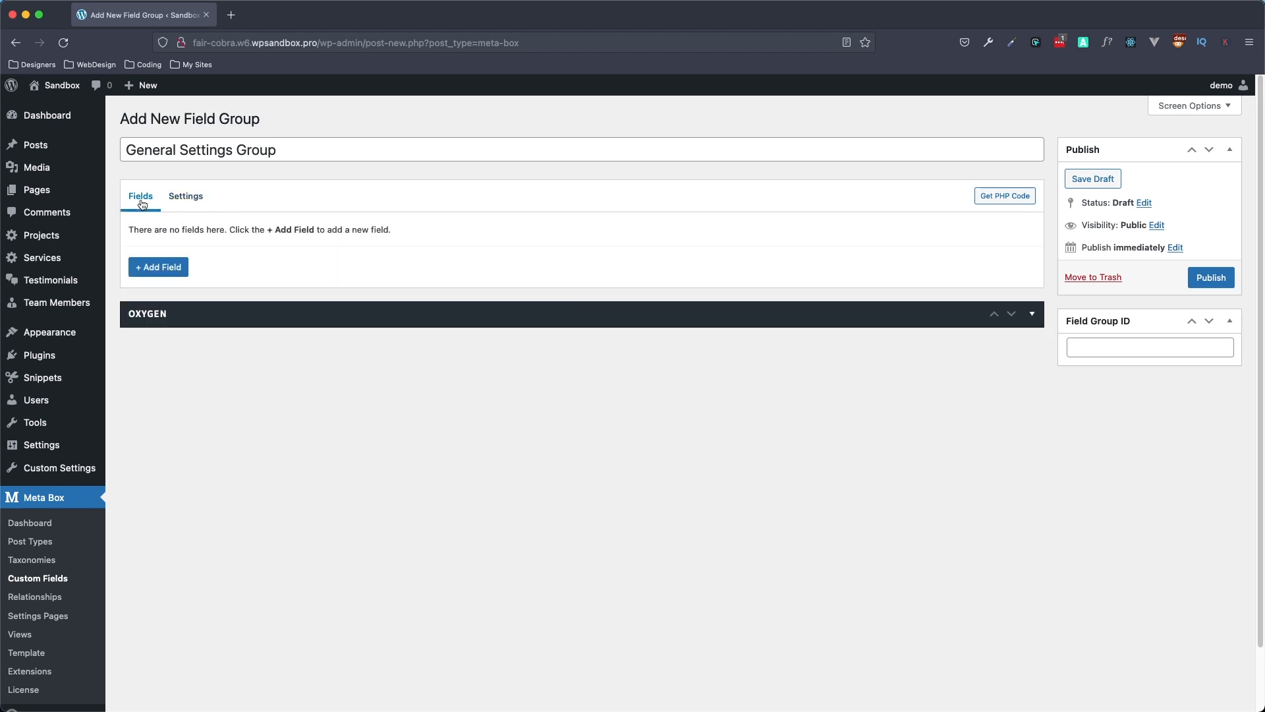
{"action": "left_click", "coordinate": [163, 270]}
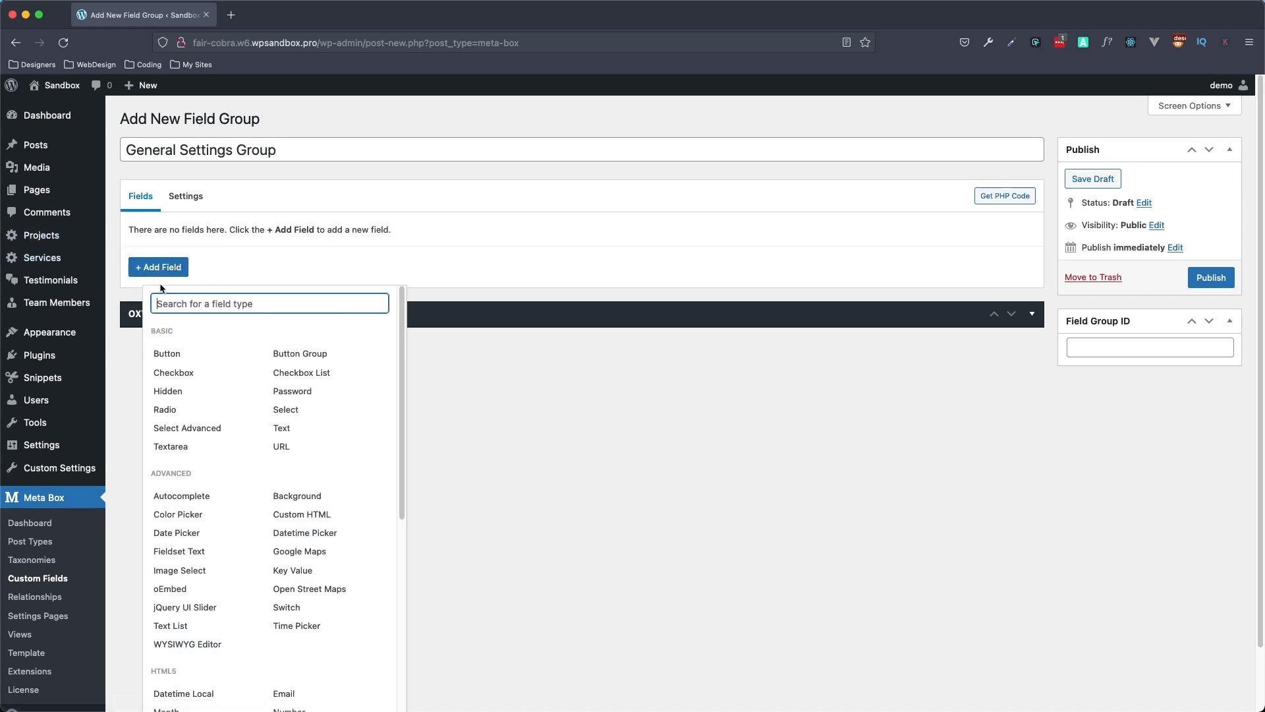
{"action": "left_click", "coordinate": [300, 428]}
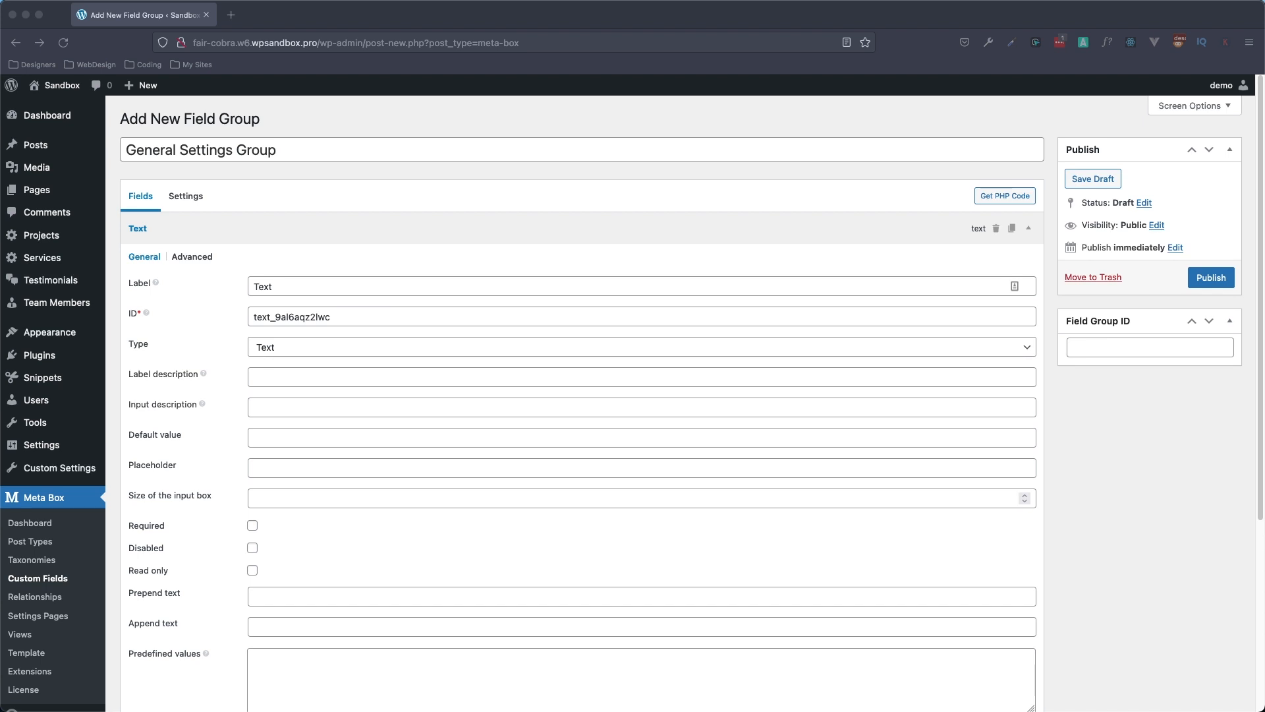
Label the text field "Footer Copyright" and set its ID to "footer-copyright"
{"action": "left_click_drag", "start_coordinate": [303, 286], "coordinate": [189, 274]}
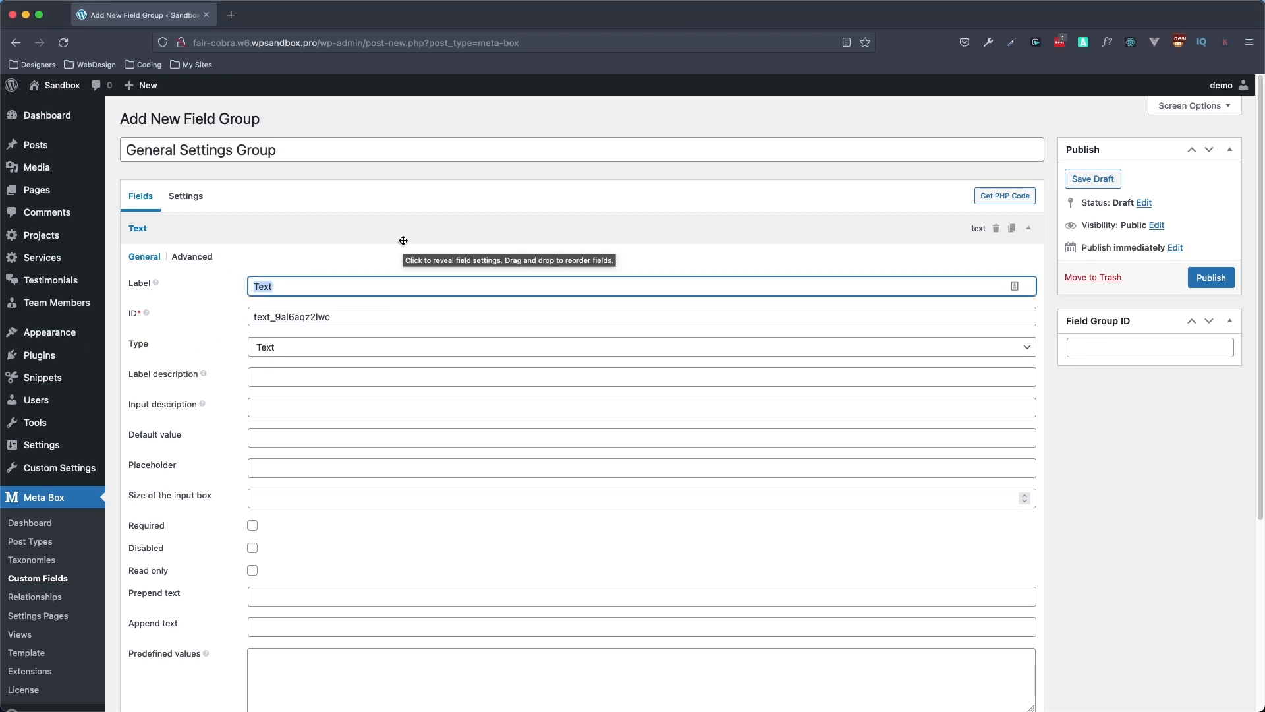
{"action": "type", "text": "Footer Copyright"}
{"action": "key", "text": "Tab"}
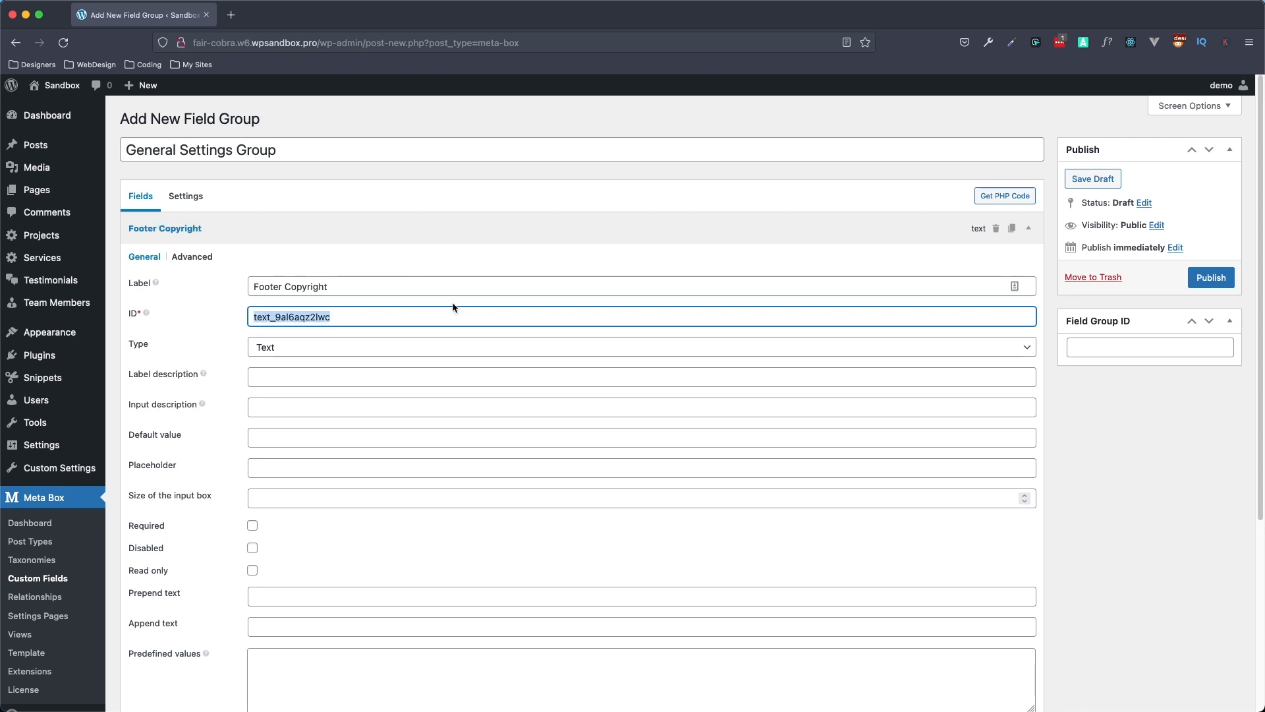
{"action": "type", "text": "g"}
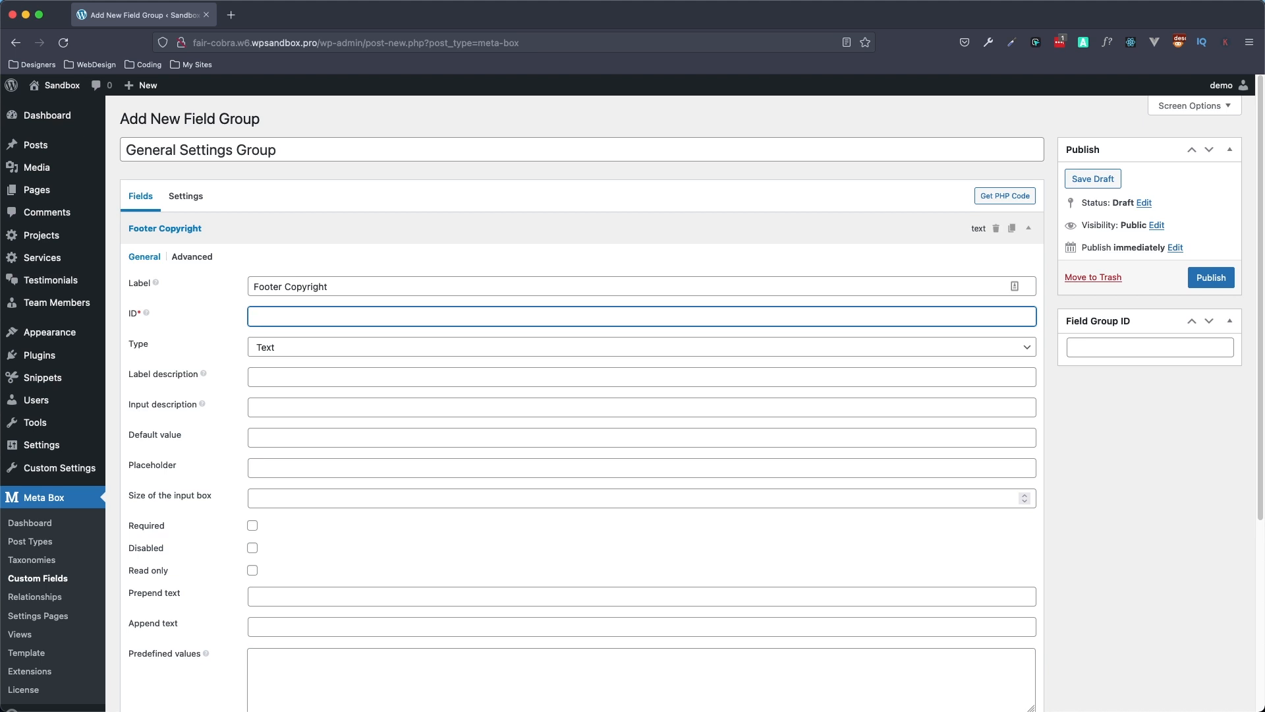
{"action": "type", "text": "ooter-copyright"}
Give the Footer Copyright field the label description "Enter any footing text, such as your copyright" and set its columns to 6
{"action": "left_click", "coordinate": [274, 383]}
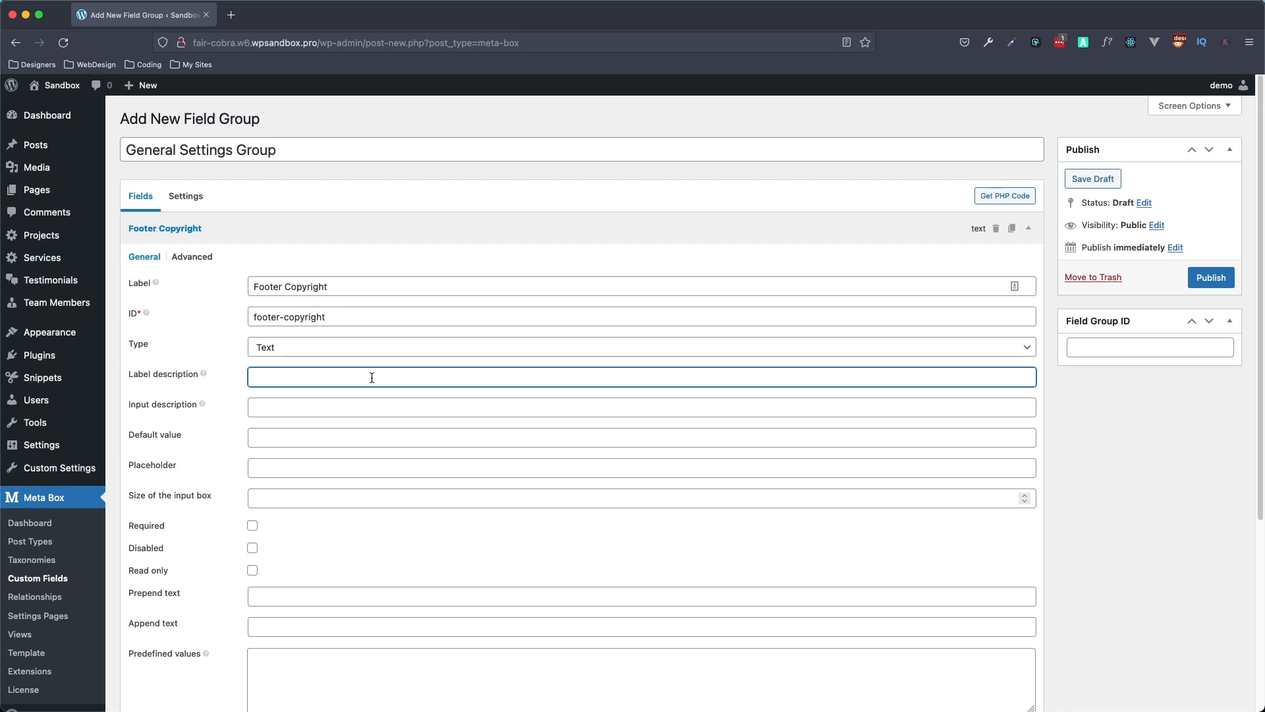
{"action": "type", "text": "Enter any footing text, such as your copyright"}
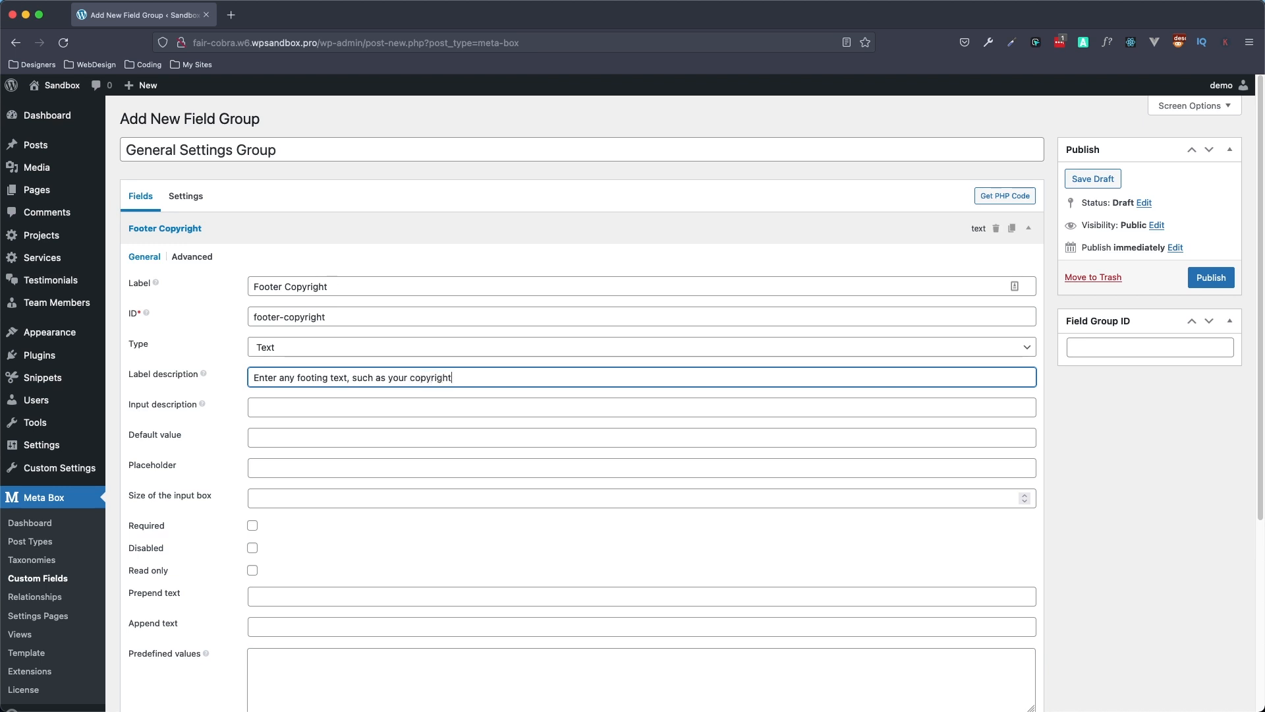
{"action": "scroll", "coordinate": [242, 421], "scroll_direction": "down", "scroll_amount": 4}
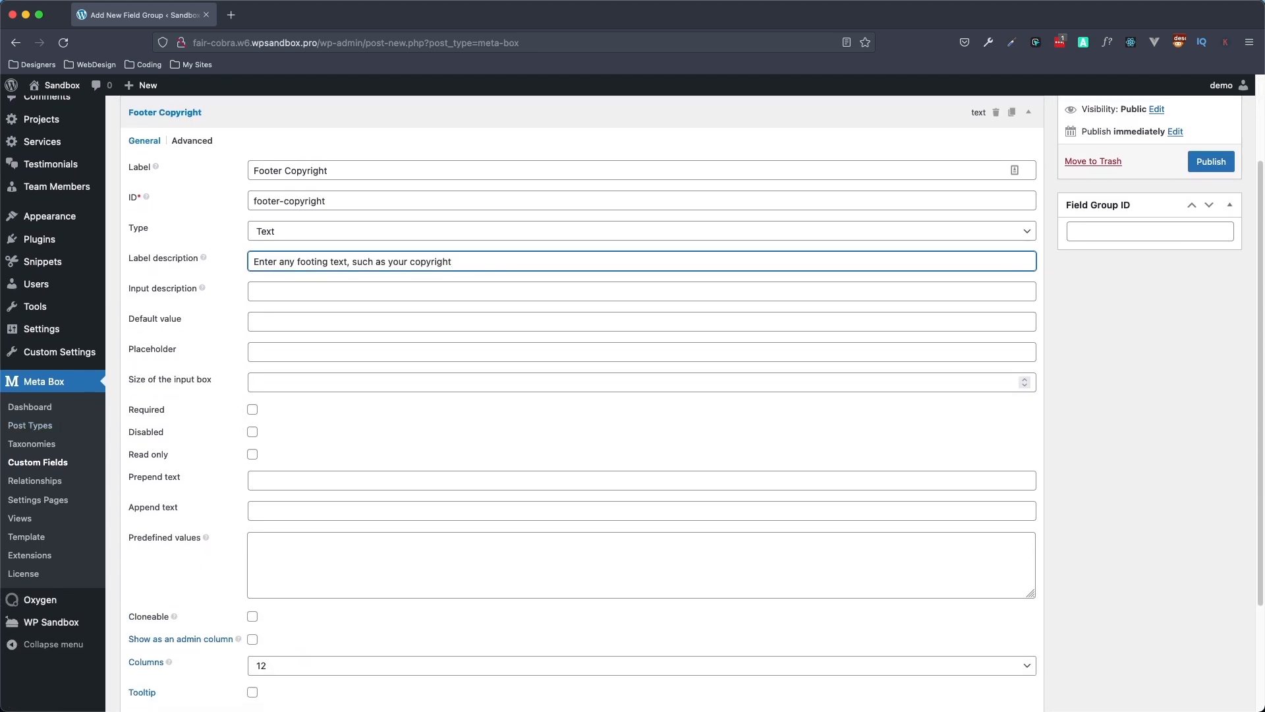
{"action": "scroll", "coordinate": [554, 427], "scroll_direction": "down", "scroll_amount": 3}
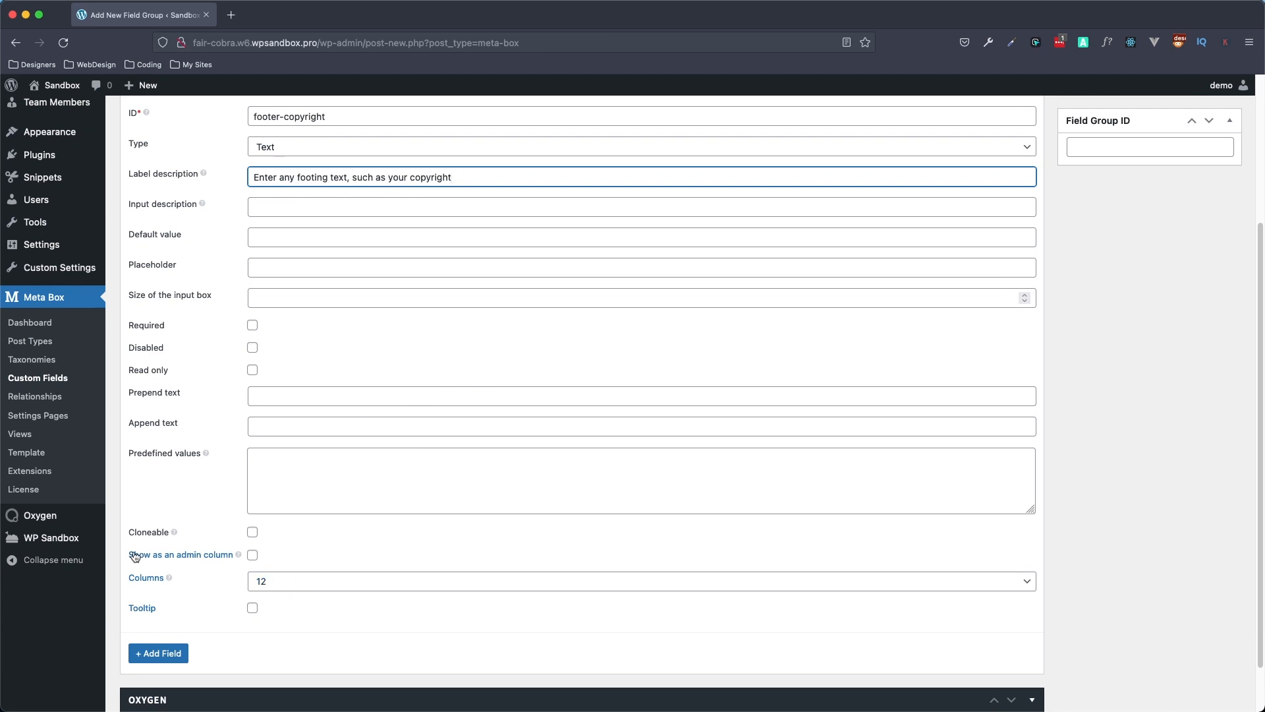
{"action": "left_click", "coordinate": [289, 587]}
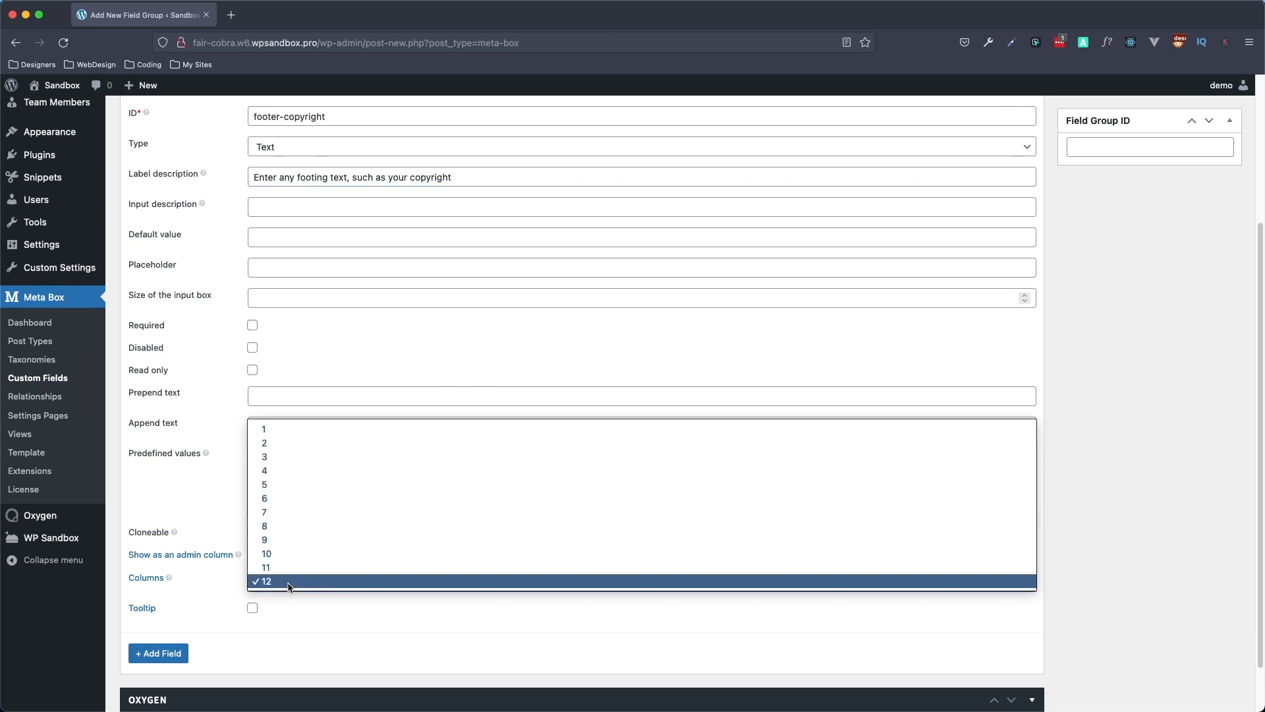
{"action": "left_click", "coordinate": [290, 499]}
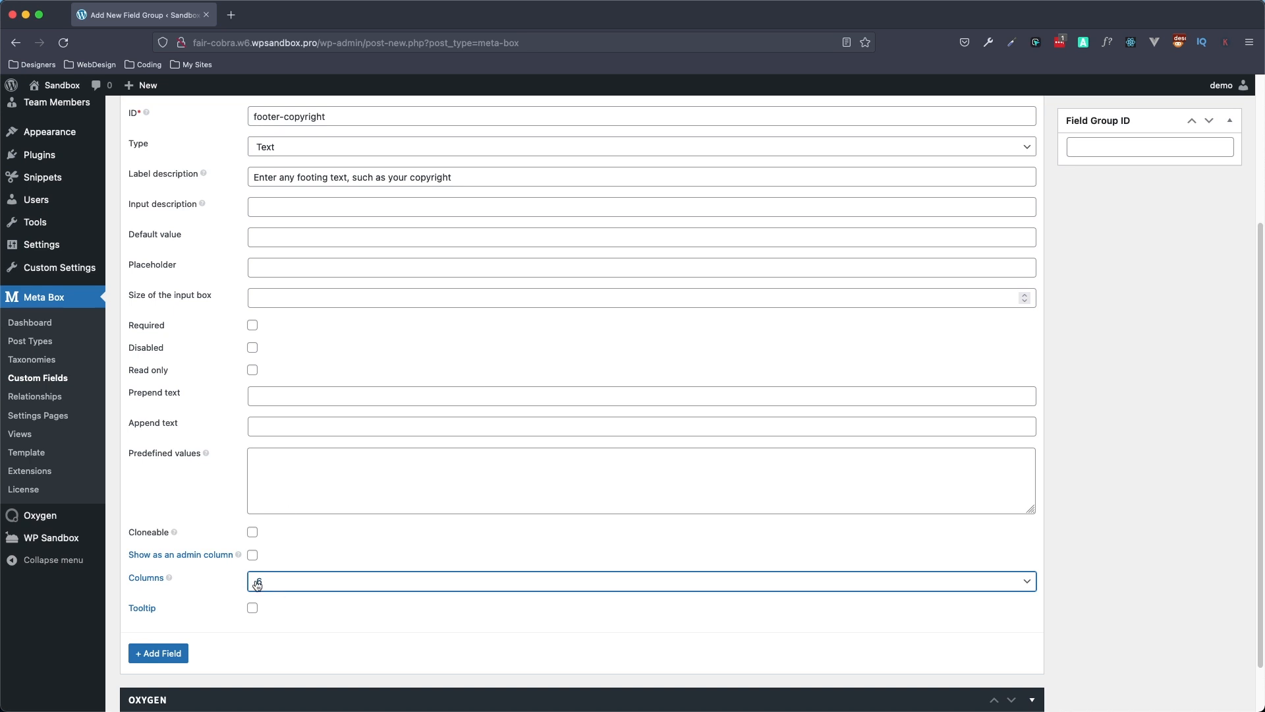
{"action": "scroll", "coordinate": [257, 585], "scroll_direction": "up", "scroll_amount": 5}
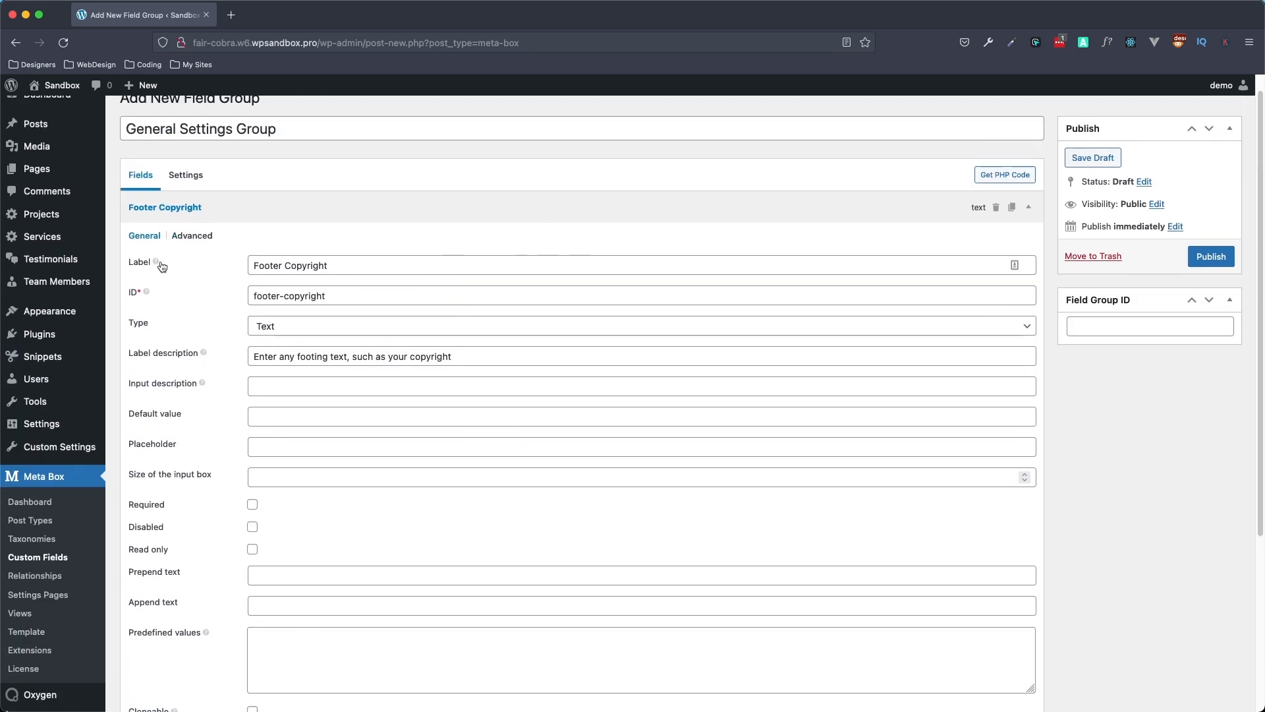
{"action": "left_click", "coordinate": [273, 206]}
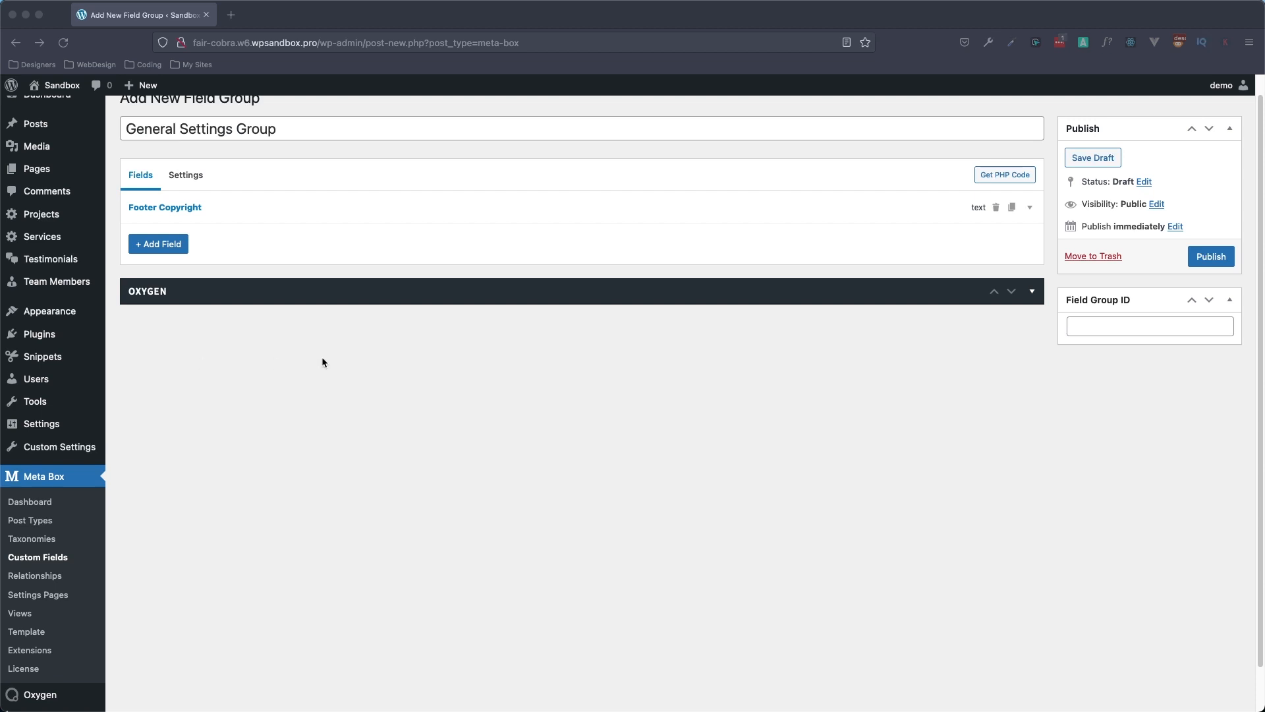
Add a Divider layout field below the Footer Copyright field and collapse its settings
{"action": "left_click", "coordinate": [162, 247]}
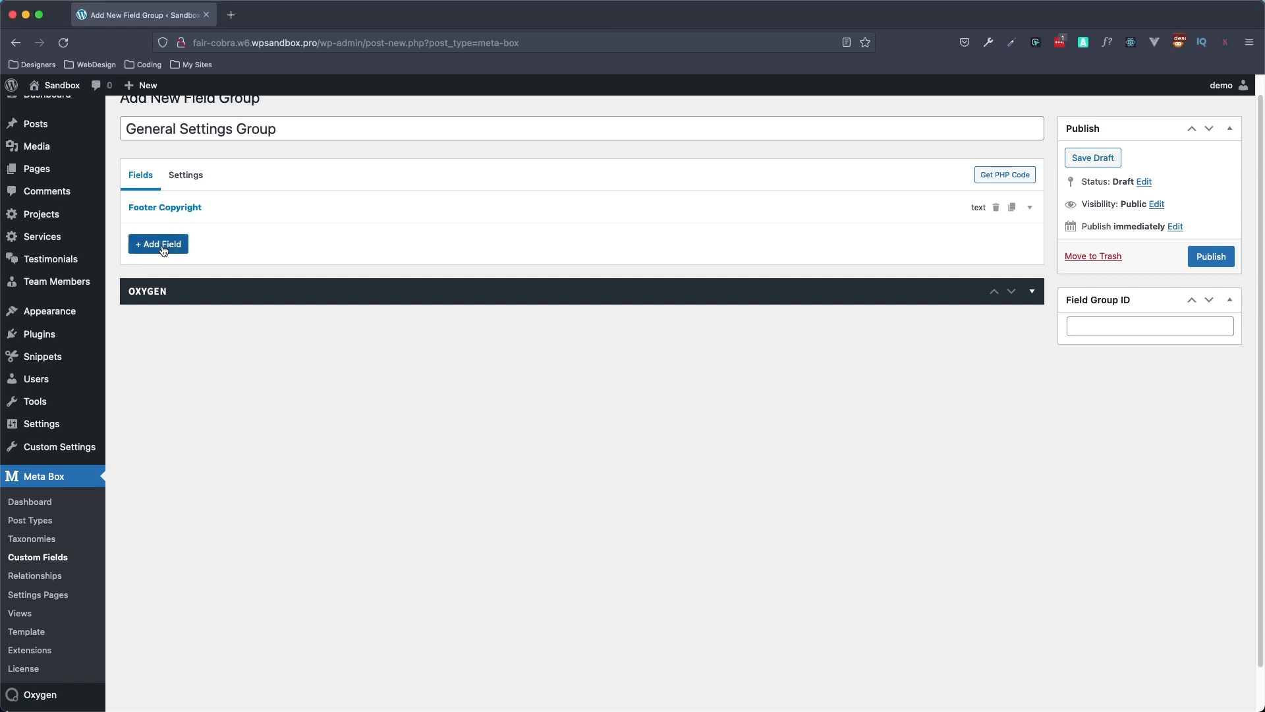
{"action": "left_click", "coordinate": [164, 250]}
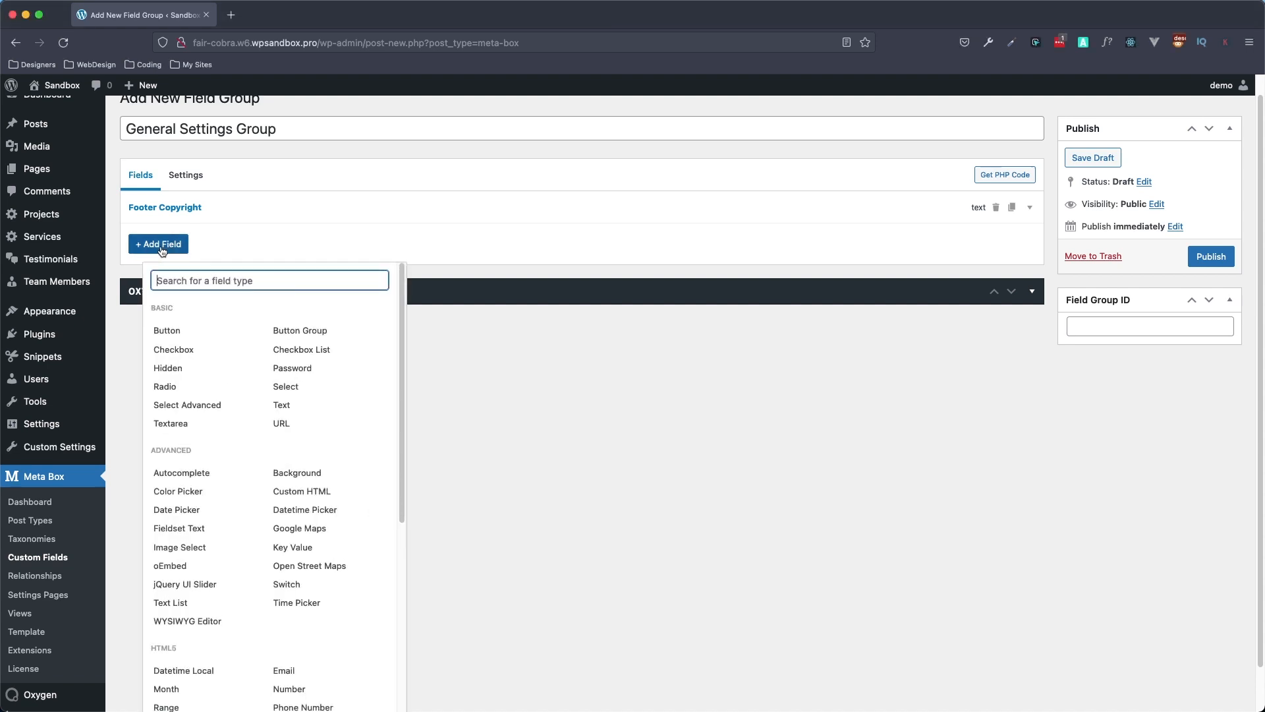
{"action": "scroll", "coordinate": [192, 409], "scroll_direction": "down", "scroll_amount": 5}
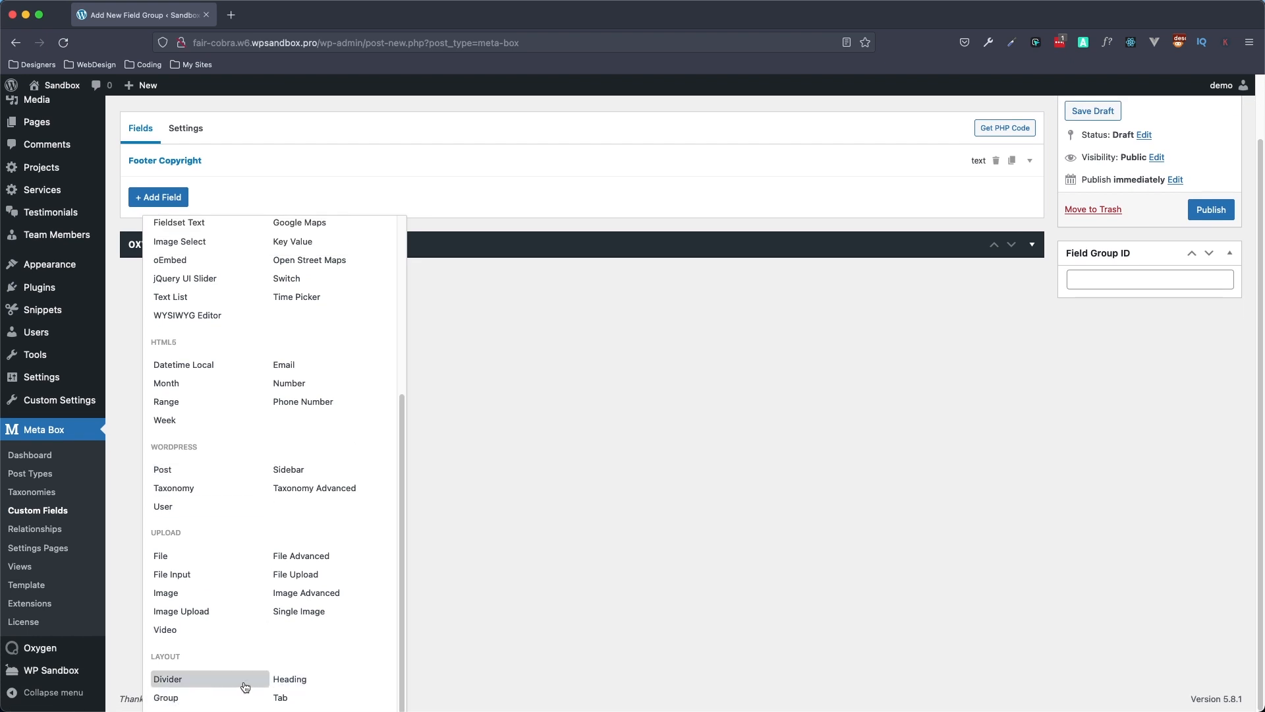
{"action": "left_click", "coordinate": [172, 680]}
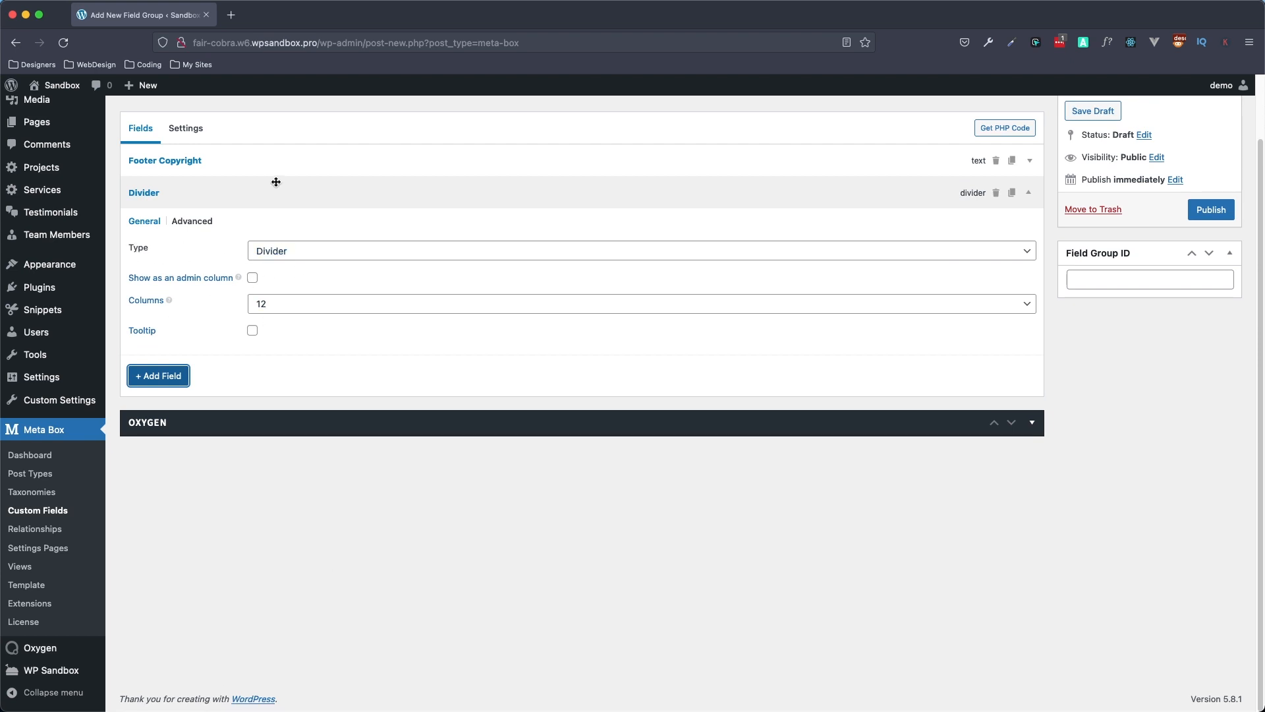
{"action": "left_click", "coordinate": [248, 191]}
Add a Switch field below the divider and label it "Enable Header Notice"
{"action": "left_click", "coordinate": [170, 236]}
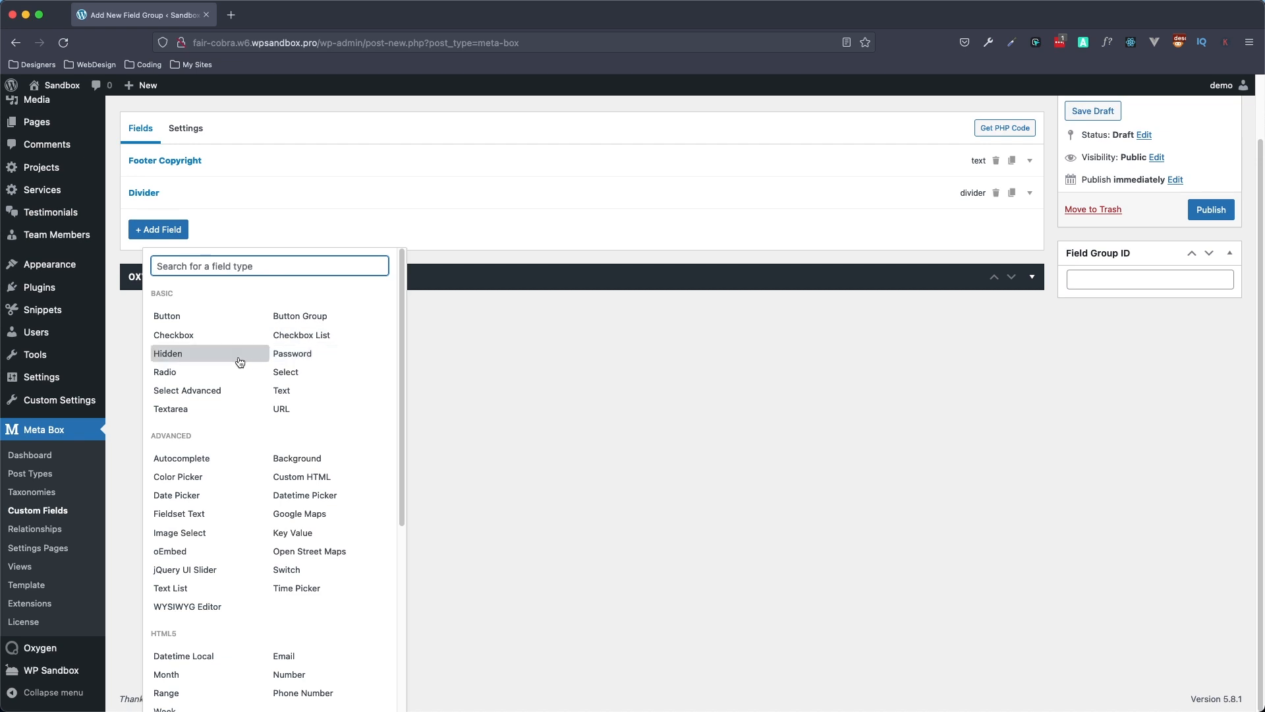
{"action": "scroll", "coordinate": [277, 388], "scroll_direction": "down", "scroll_amount": 1}
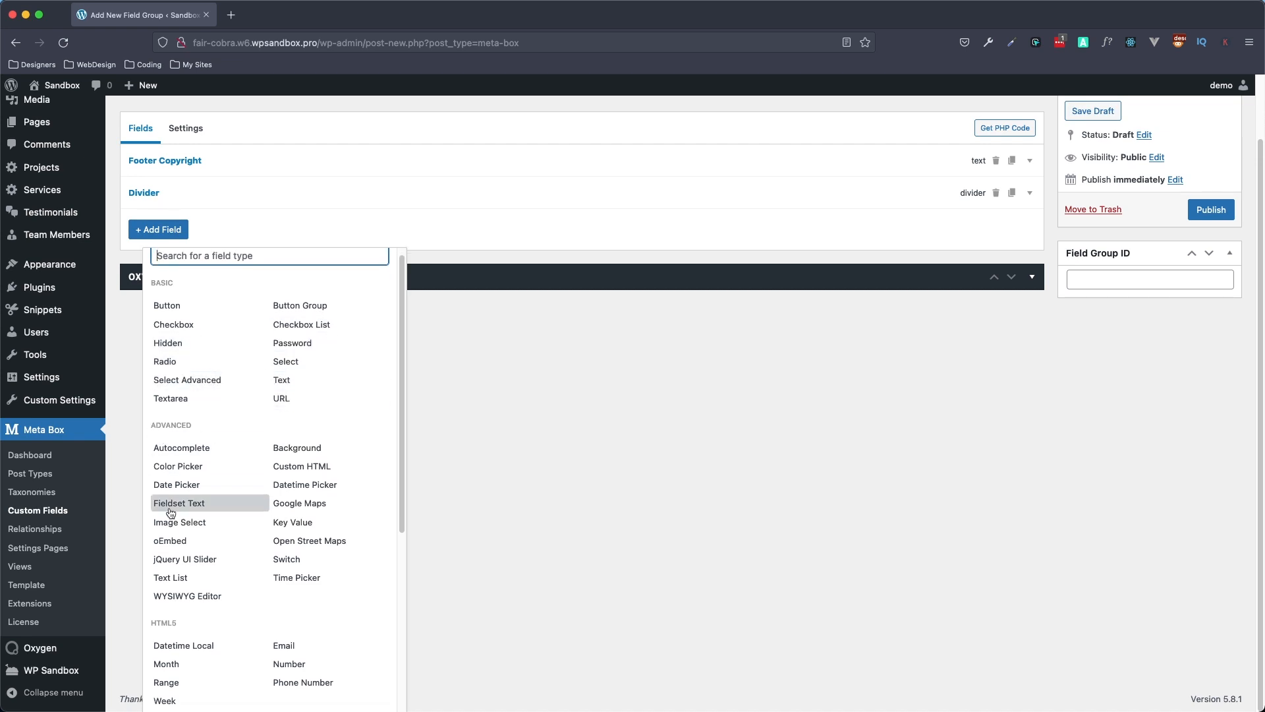
{"action": "left_click", "coordinate": [288, 560]}
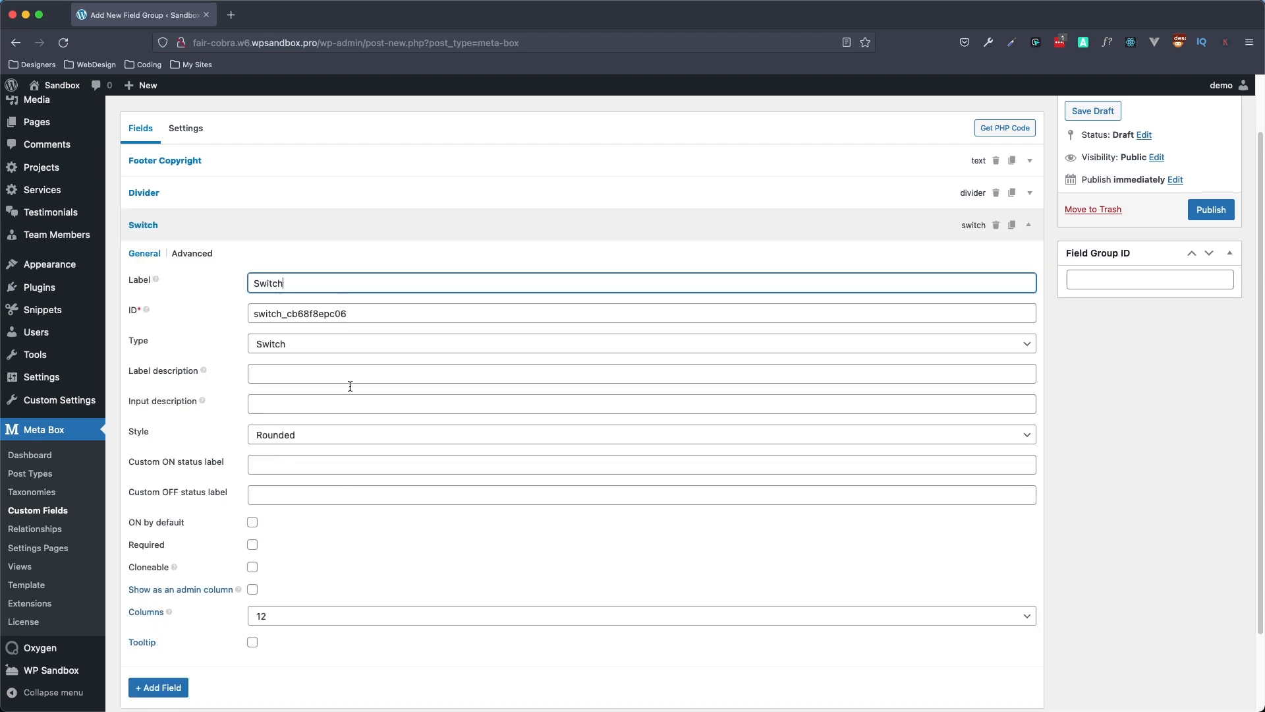
{"action": "double_click", "coordinate": [263, 282]}
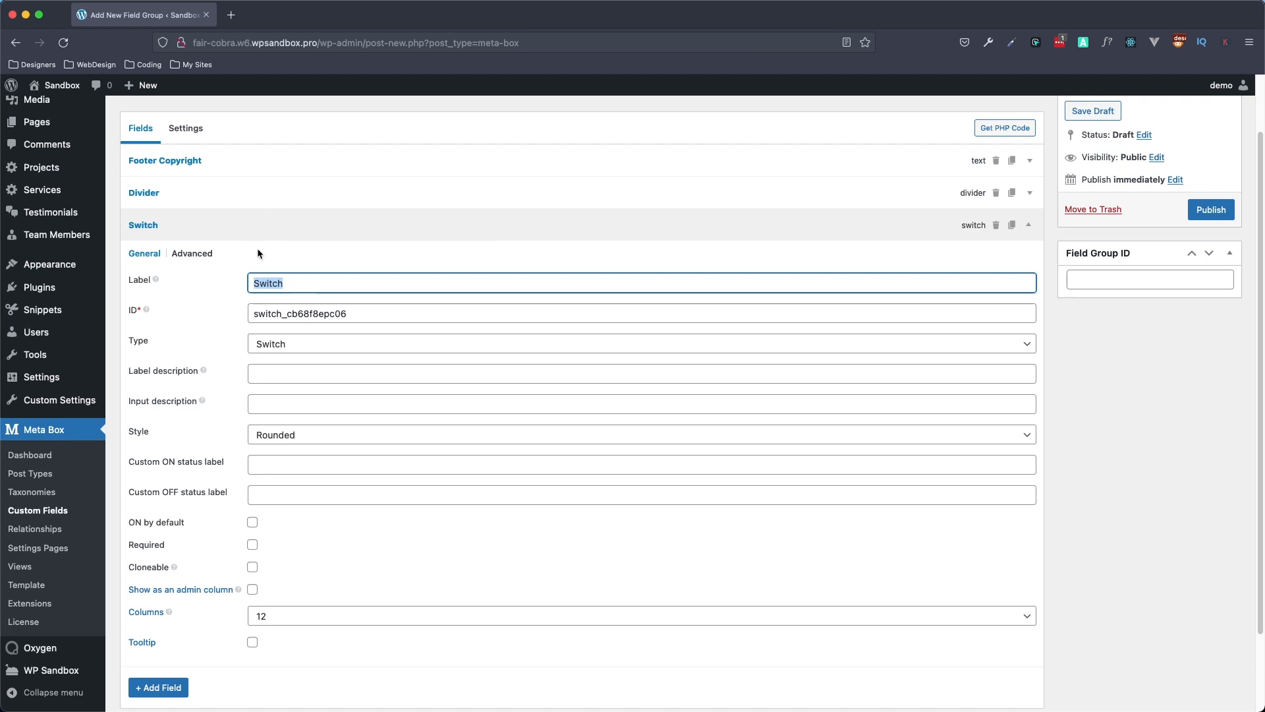
{"action": "type", "text": "Enabme"}
{"action": "key", "text": "BackSpace"}
{"action": "key", "text": "BackSpace"}
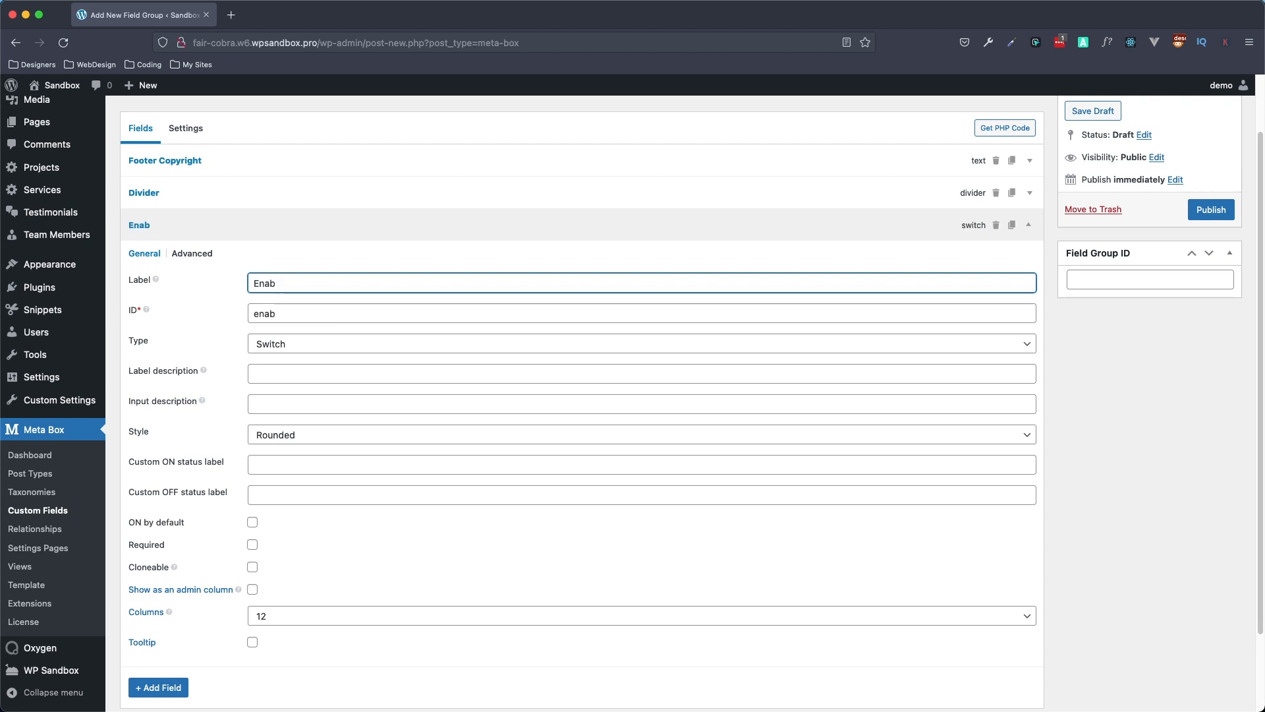
{"action": "type", "text": "le Header"}
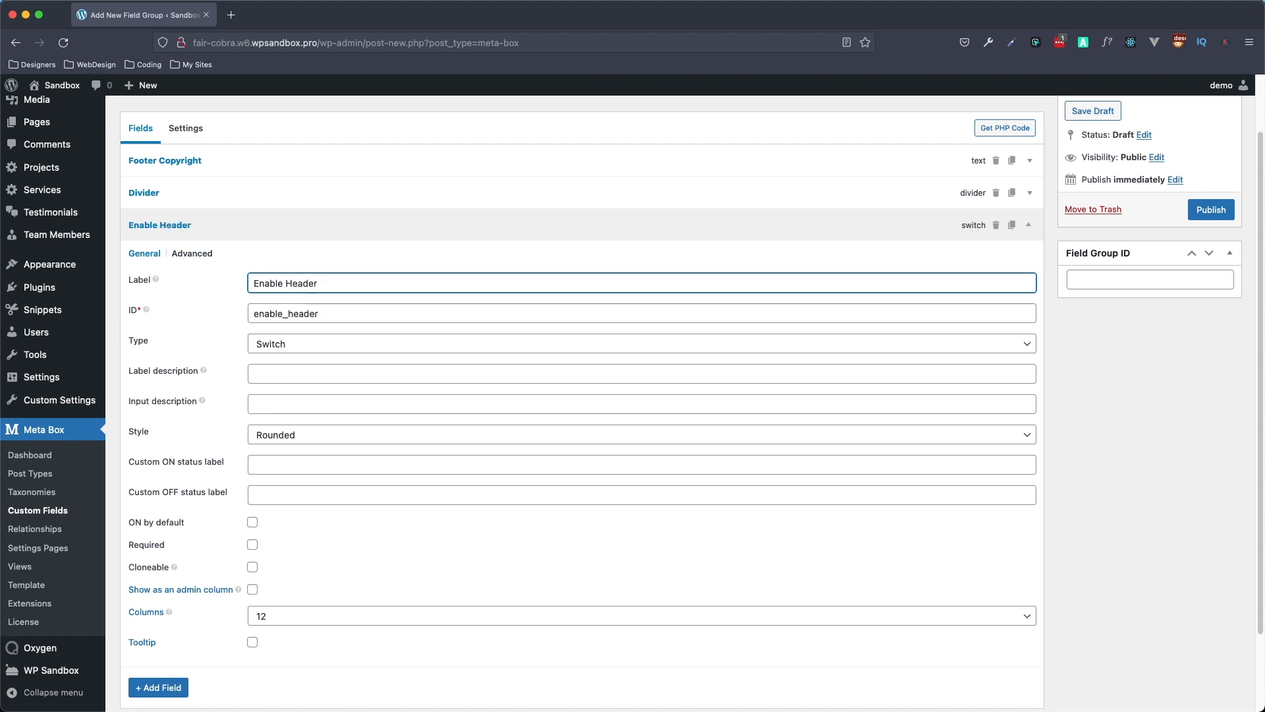
{"action": "type", "text": " Notice"}
Set the switch's custom ON status label to "ENABLE" and its custom OFF status label to "DISABLE"
{"action": "left_click", "coordinate": [275, 465]}
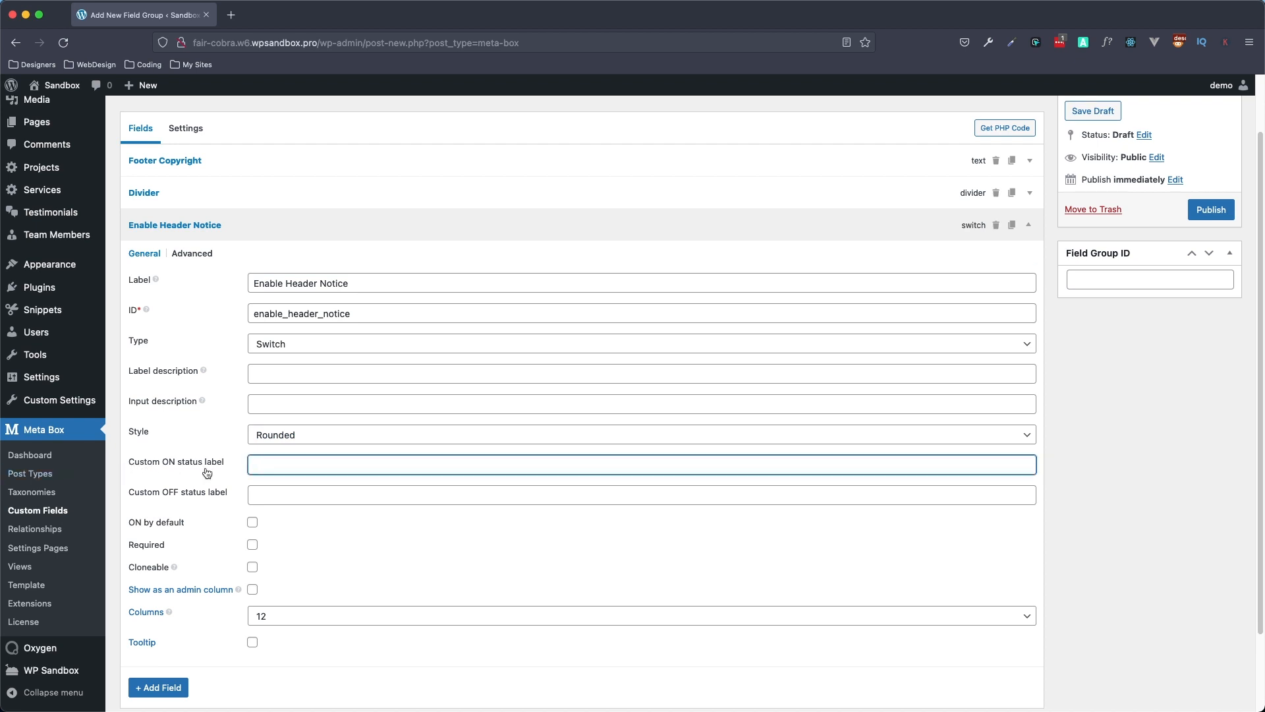
{"action": "type", "text": "ENABLE"}
{"action": "left_click", "coordinate": [323, 502]}
{"action": "type", "text": "DISABLE"}
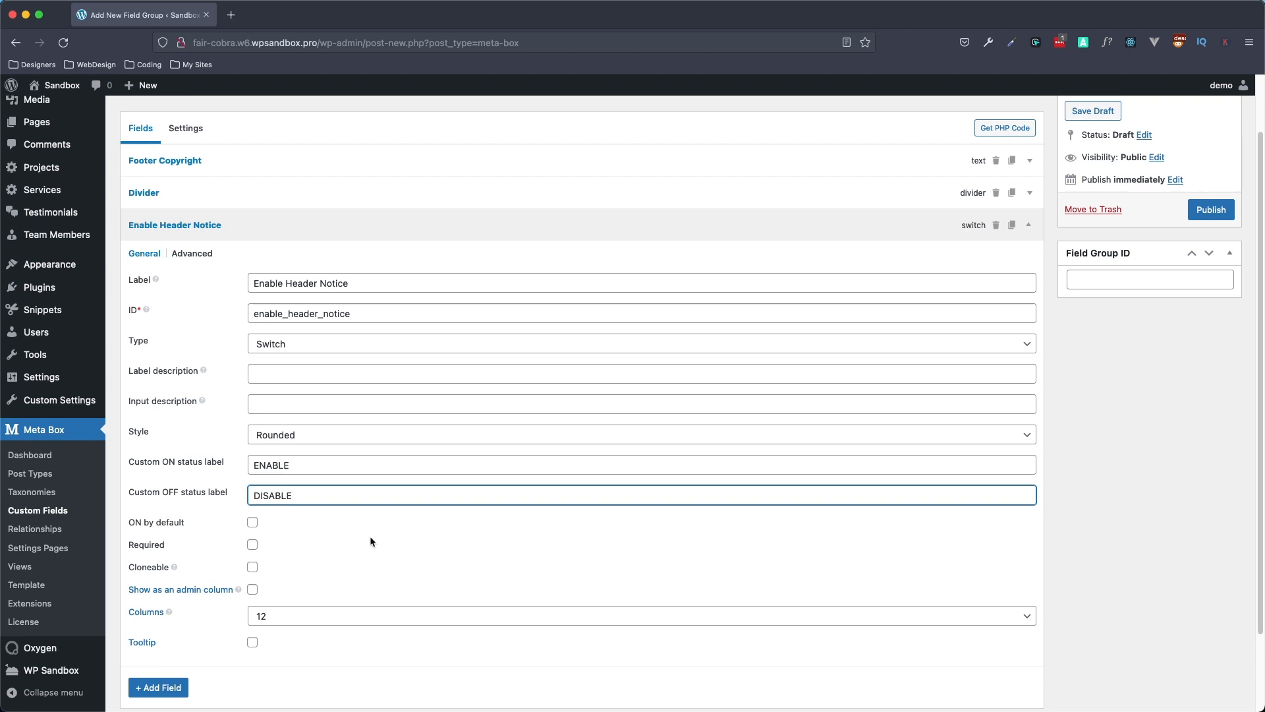
Set the Enable Header Notice field's columns to 6 and collapse its settings
{"action": "scroll", "coordinate": [404, 521], "scroll_direction": "down", "scroll_amount": 2}
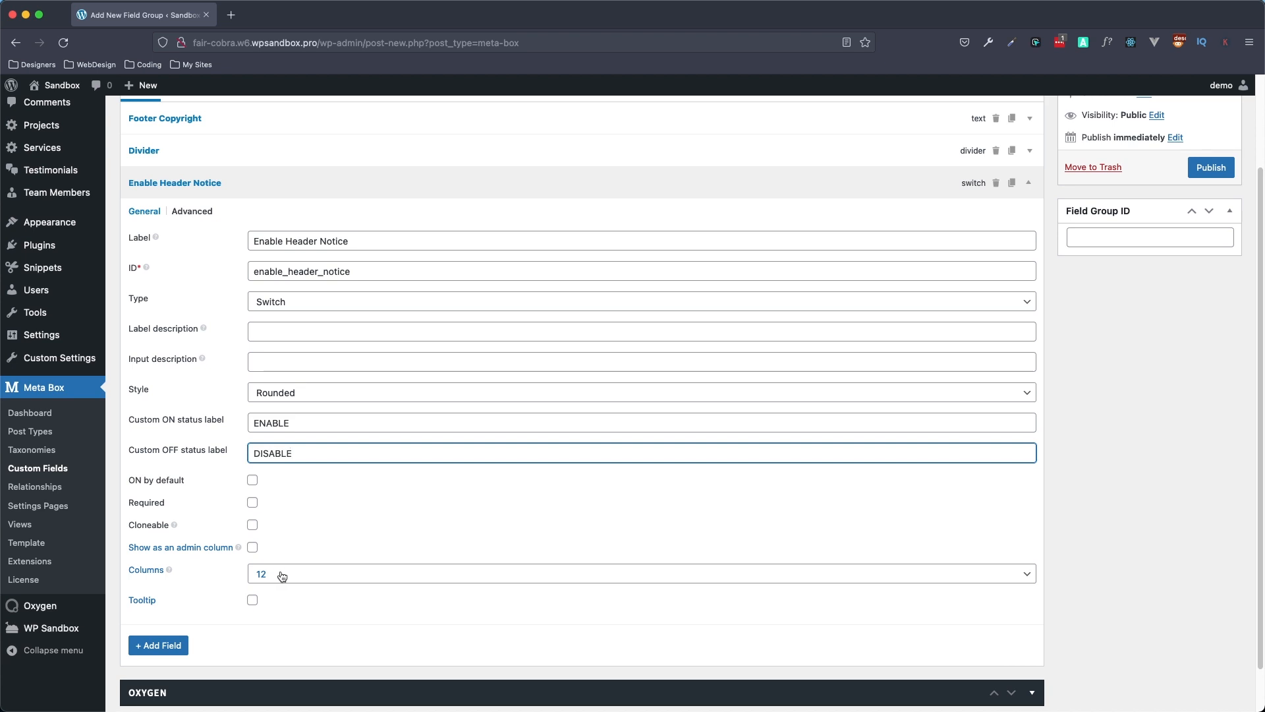
{"action": "left_click", "coordinate": [282, 574]}
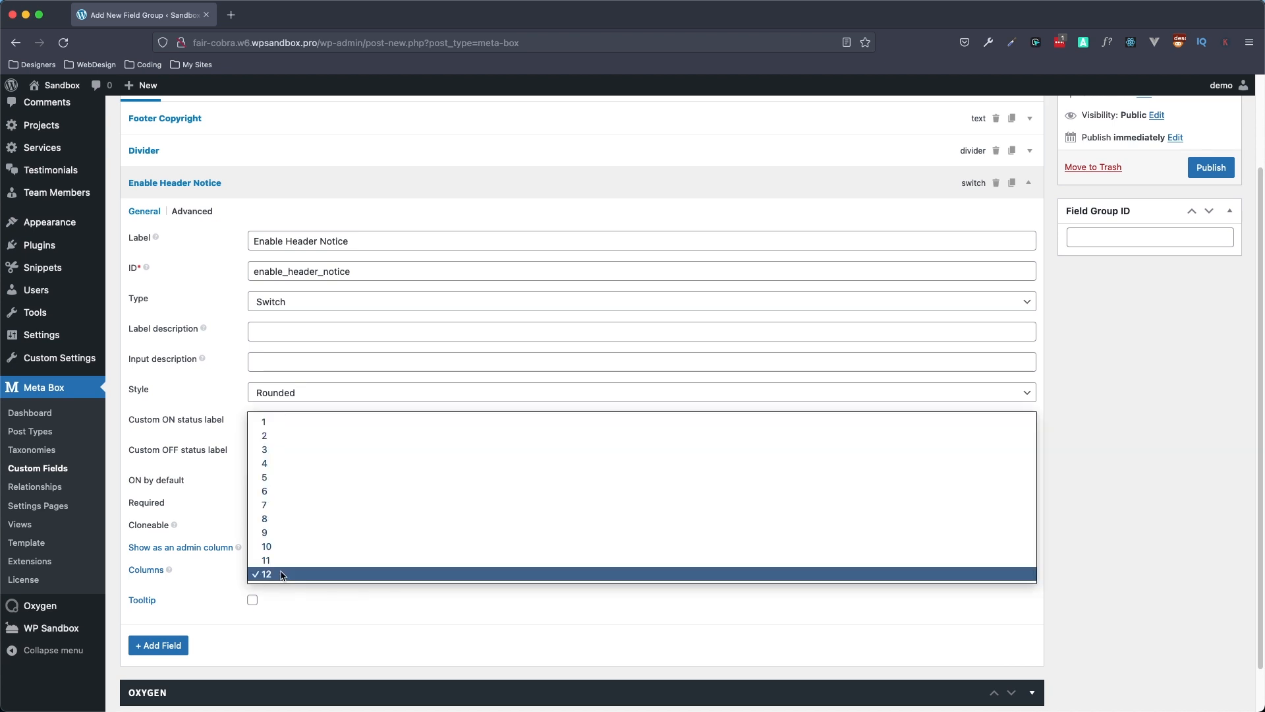
{"action": "left_click", "coordinate": [290, 492]}
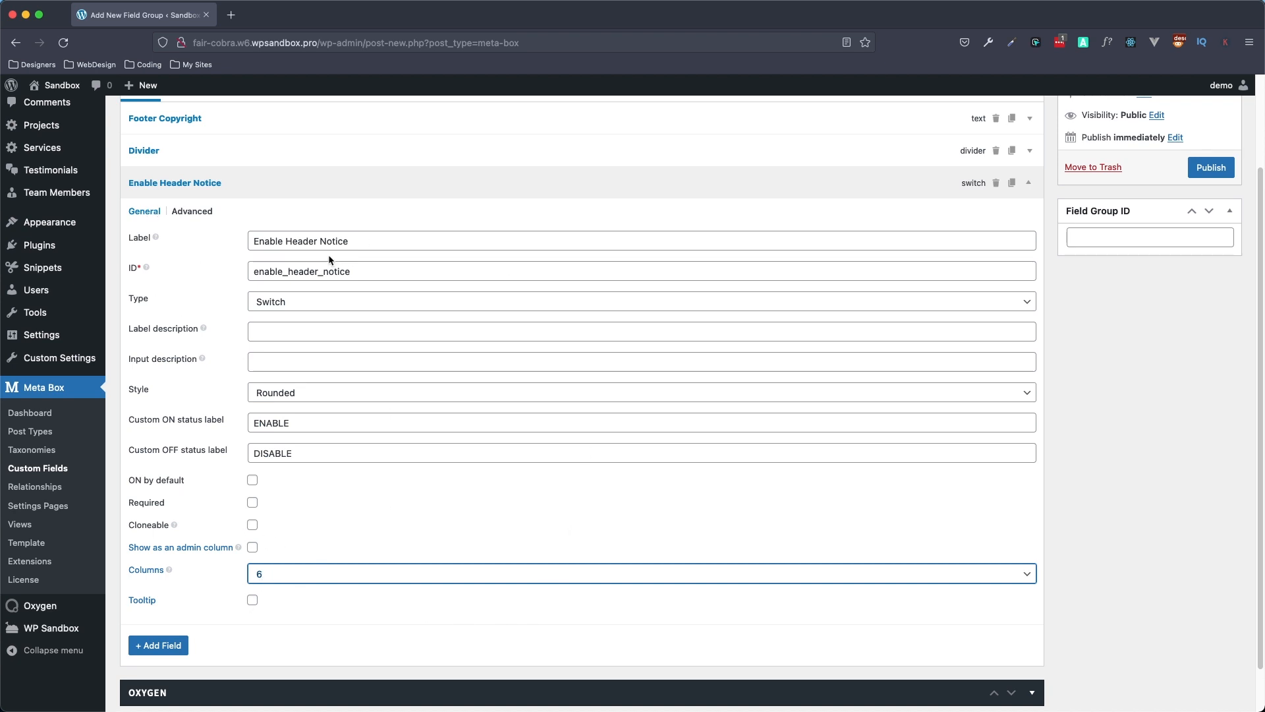
{"action": "left_click", "coordinate": [285, 189]}
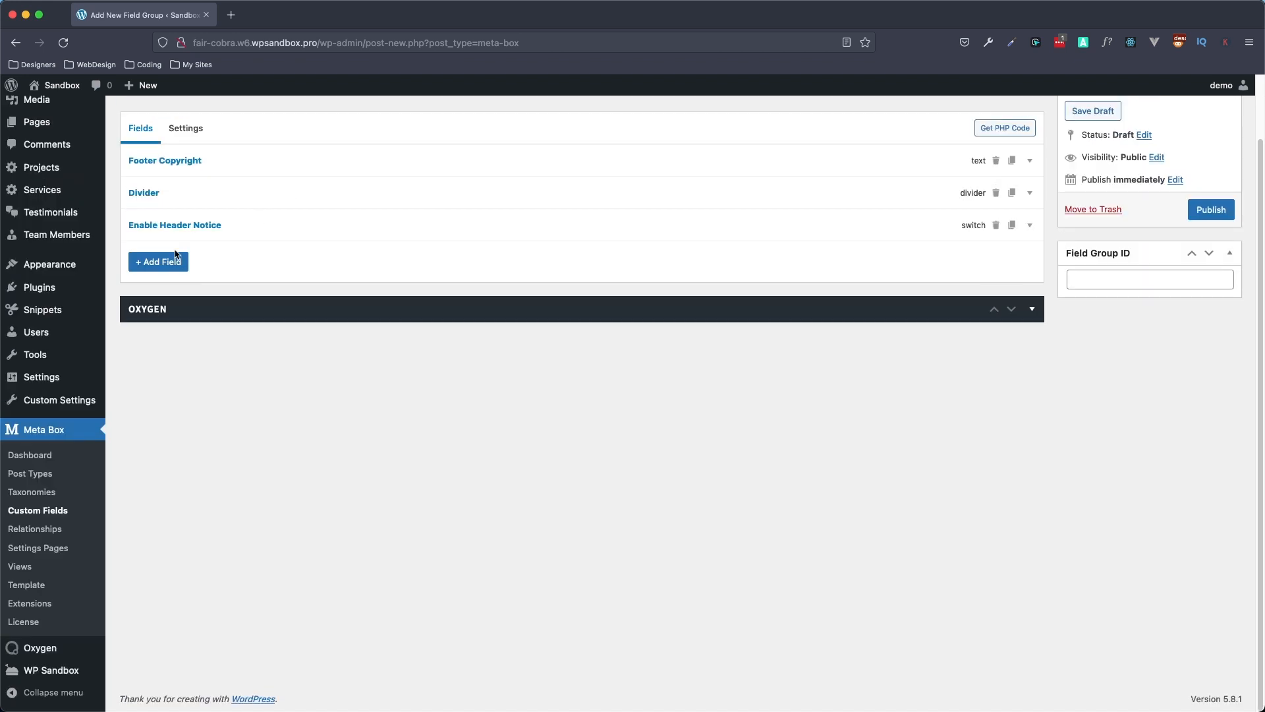
Add a WYSIWYG Editor field below the Enable Header Notice field
{"action": "left_click", "coordinate": [156, 264]}
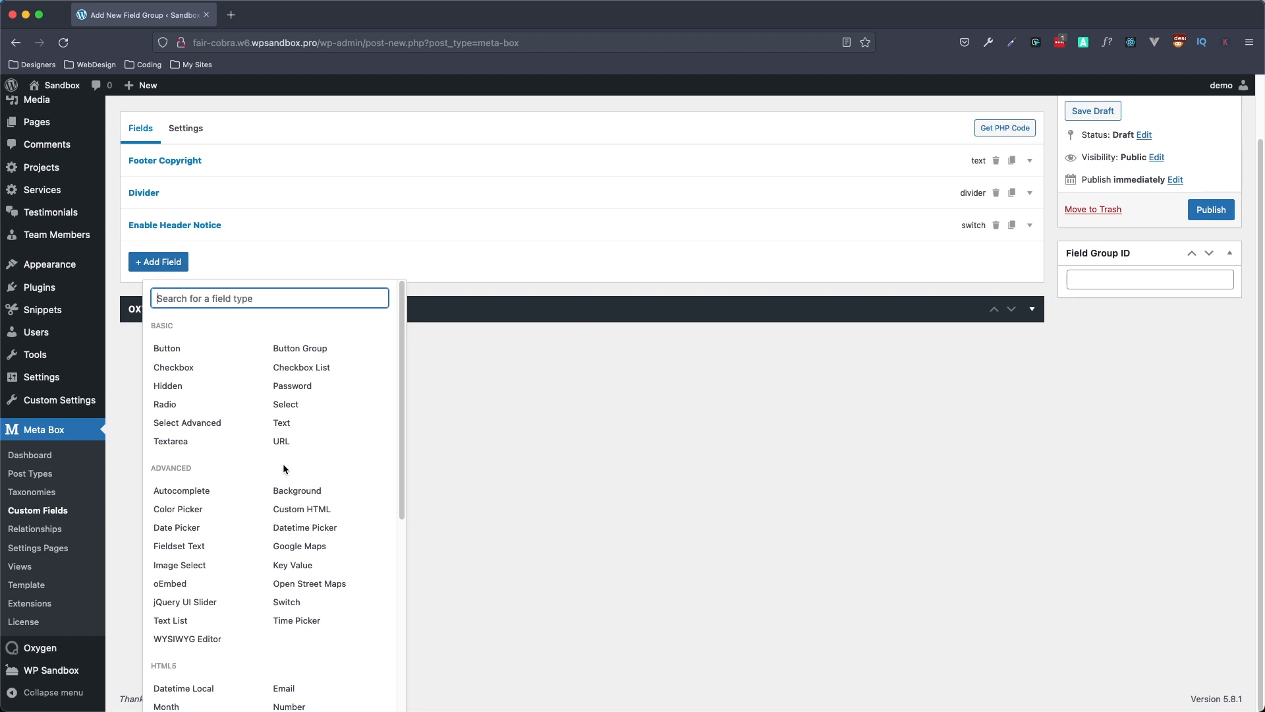
{"action": "scroll", "coordinate": [283, 464], "scroll_direction": "down", "scroll_amount": 5}
{"action": "scroll", "coordinate": [191, 457], "scroll_direction": "up", "scroll_amount": 1}
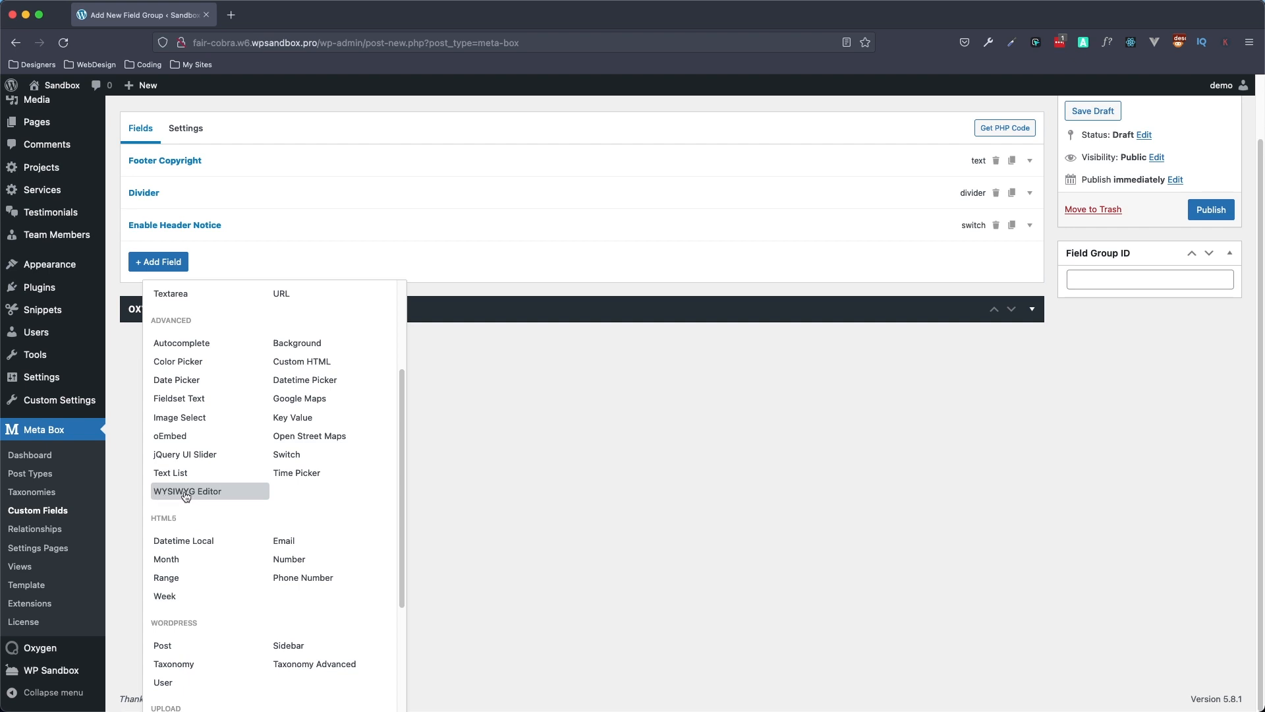
{"action": "left_click", "coordinate": [168, 491]}
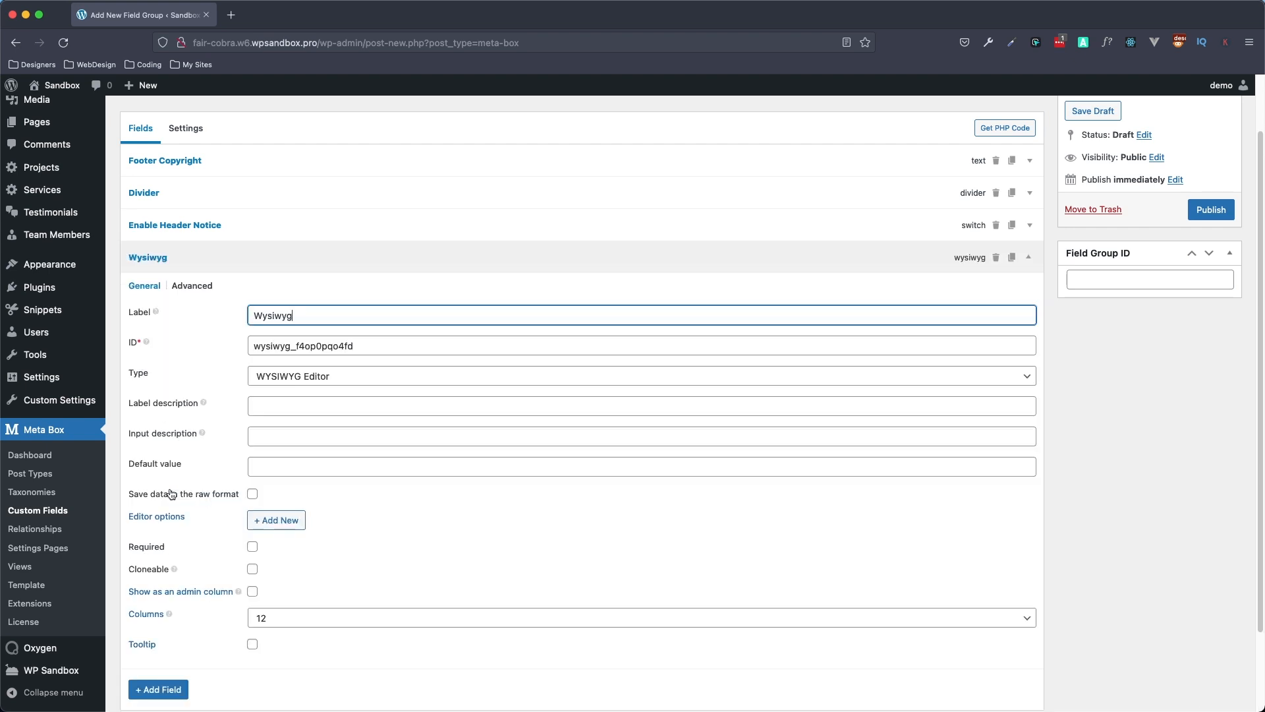
Label the WYSIWYG field "Header Notice Text" and set its input description to "Enter text for a heading notice to alert all users"
{"action": "left_click_drag", "start_coordinate": [324, 310], "coordinate": [123, 276]}
{"action": "type", "text": "He"}
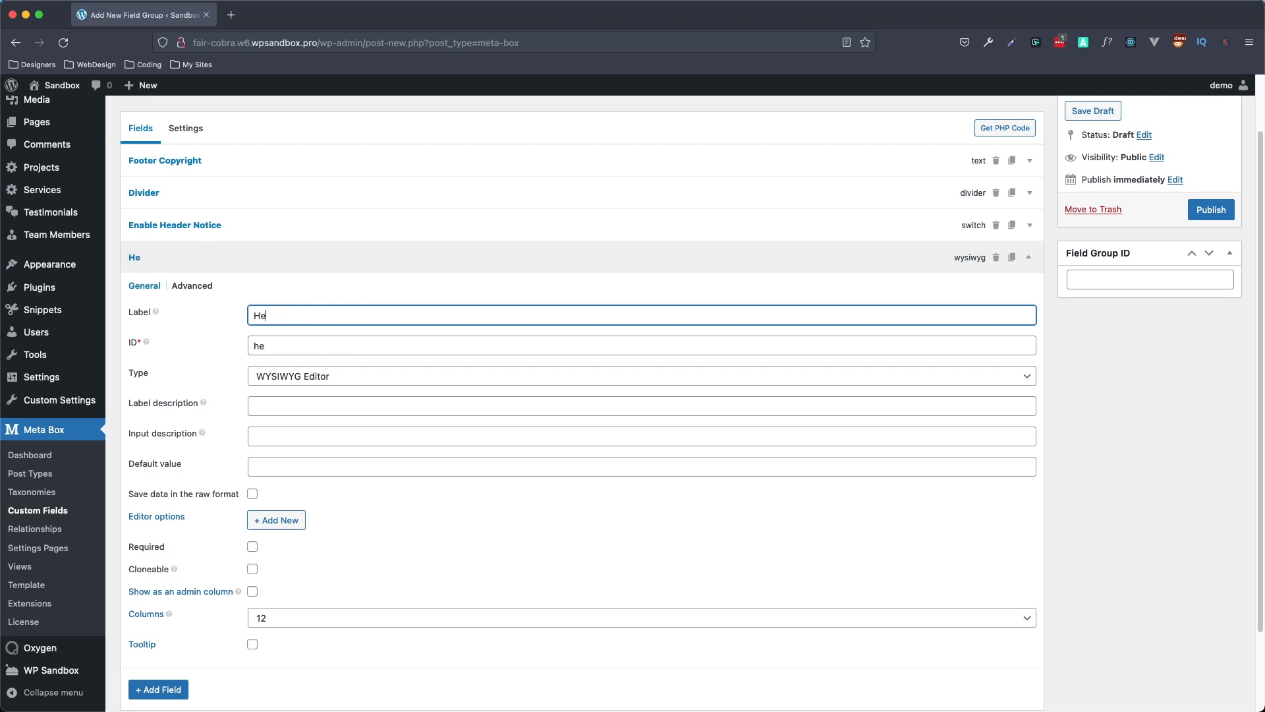
{"action": "type", "text": "ader Notice Text"}
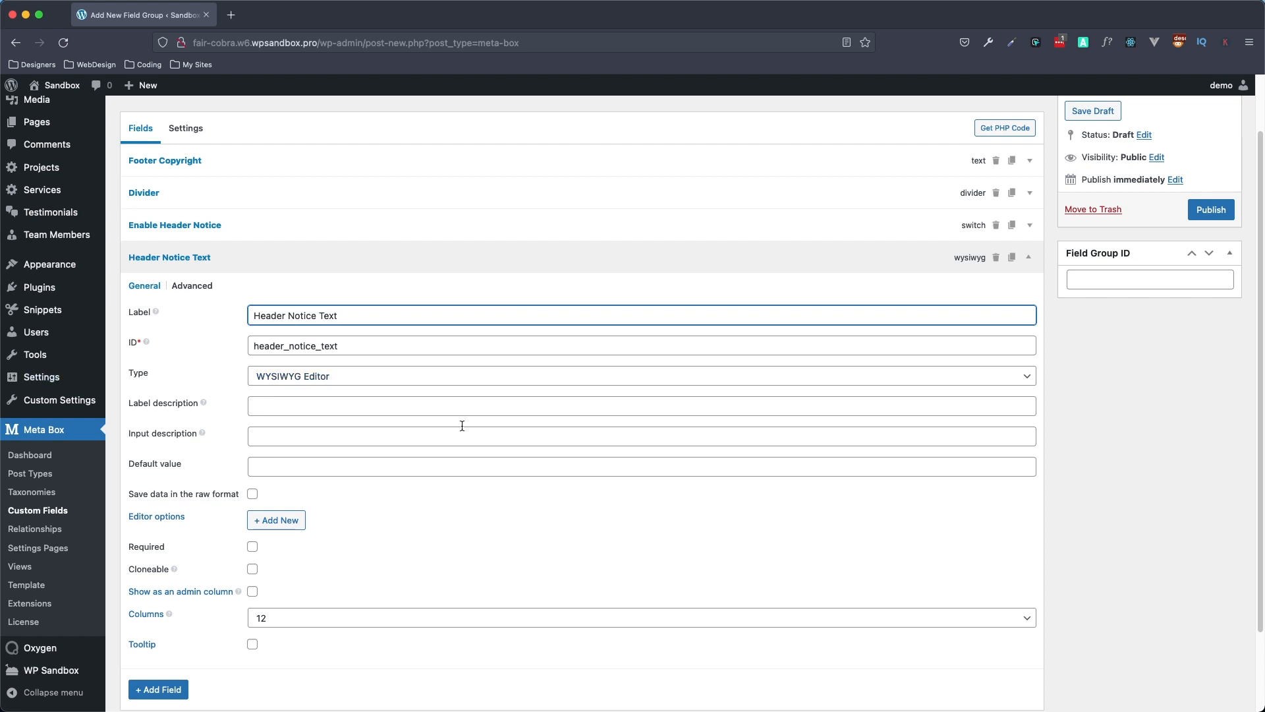
{"action": "left_click", "coordinate": [279, 435]}
{"action": "type", "text": "Enter"}
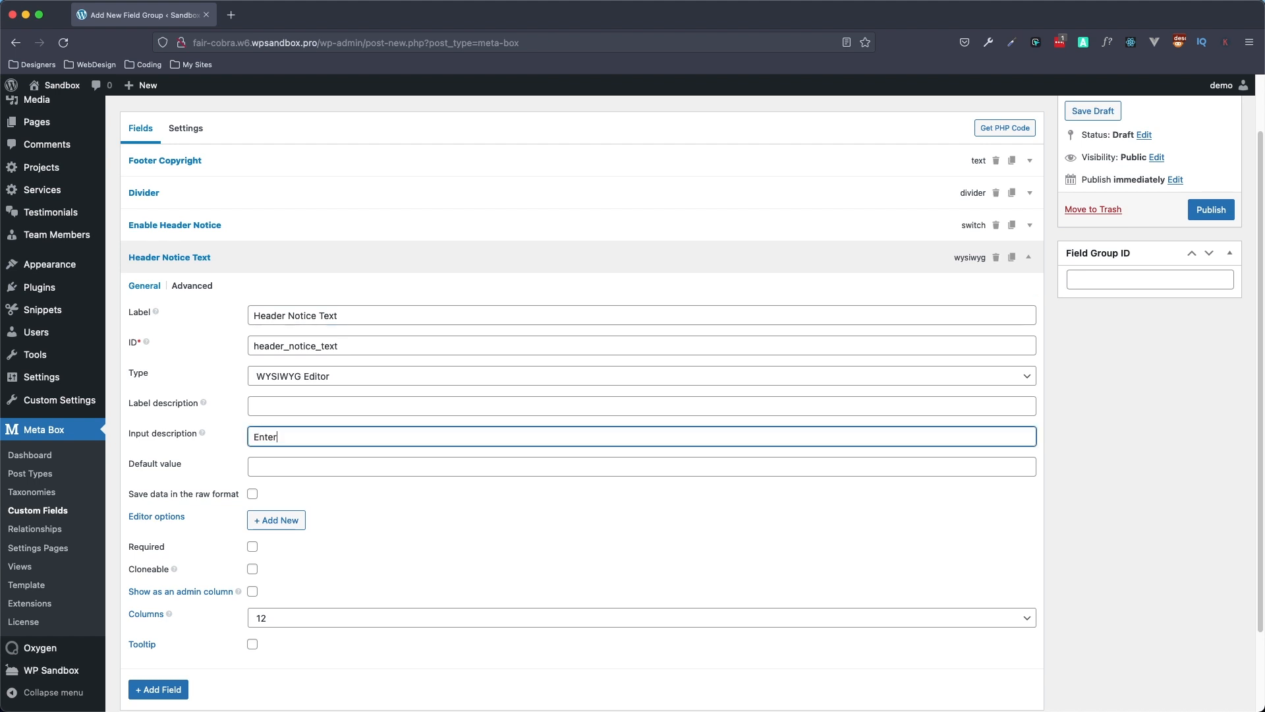
{"action": "type", "text": " text for a h"}
{"action": "type", "text": "heading notice to alert all users"}
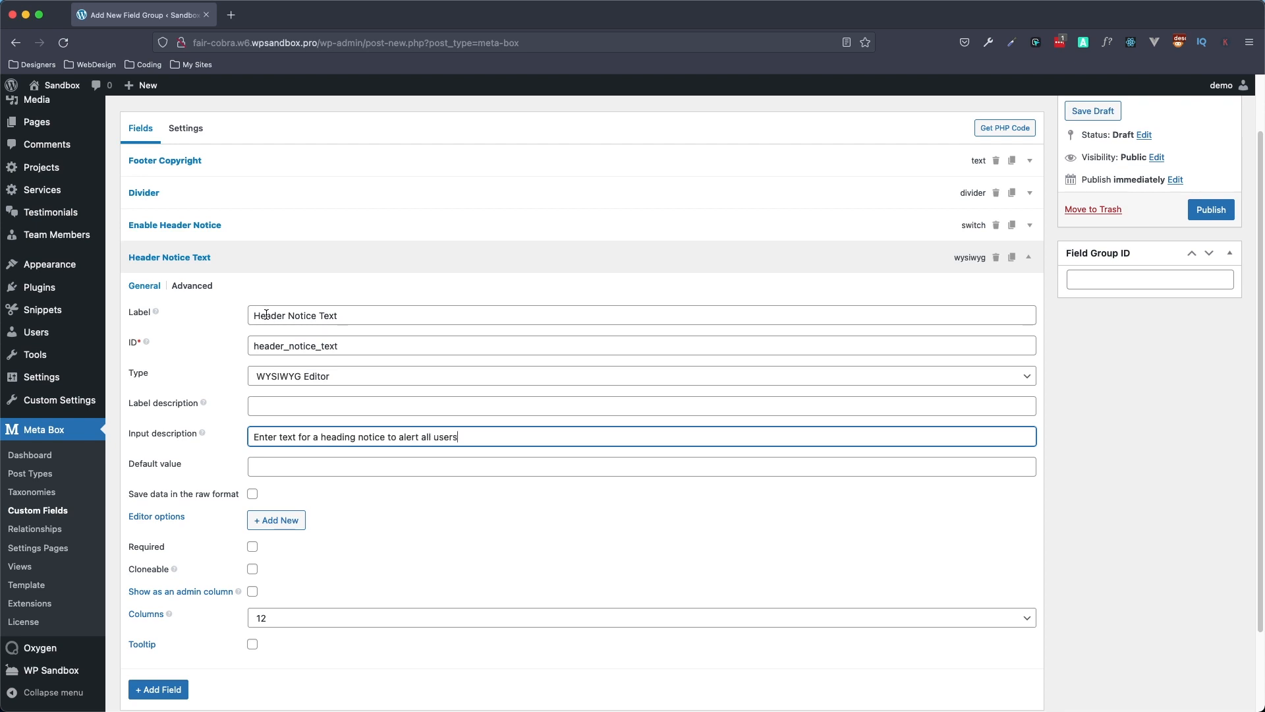
Set the Header Notice Text field's columns to 6
{"action": "scroll", "coordinate": [382, 462], "scroll_direction": "down", "scroll_amount": 1}
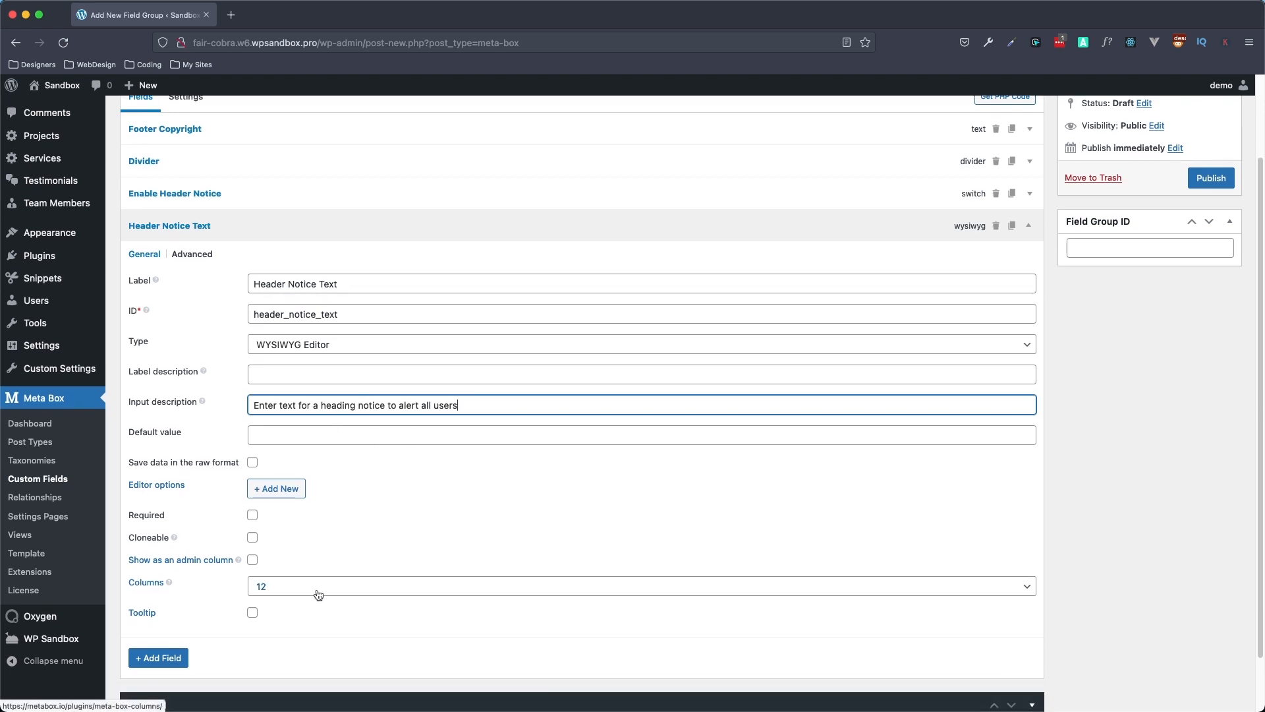
{"action": "left_click", "coordinate": [317, 591]}
{"action": "left_click", "coordinate": [307, 501]}
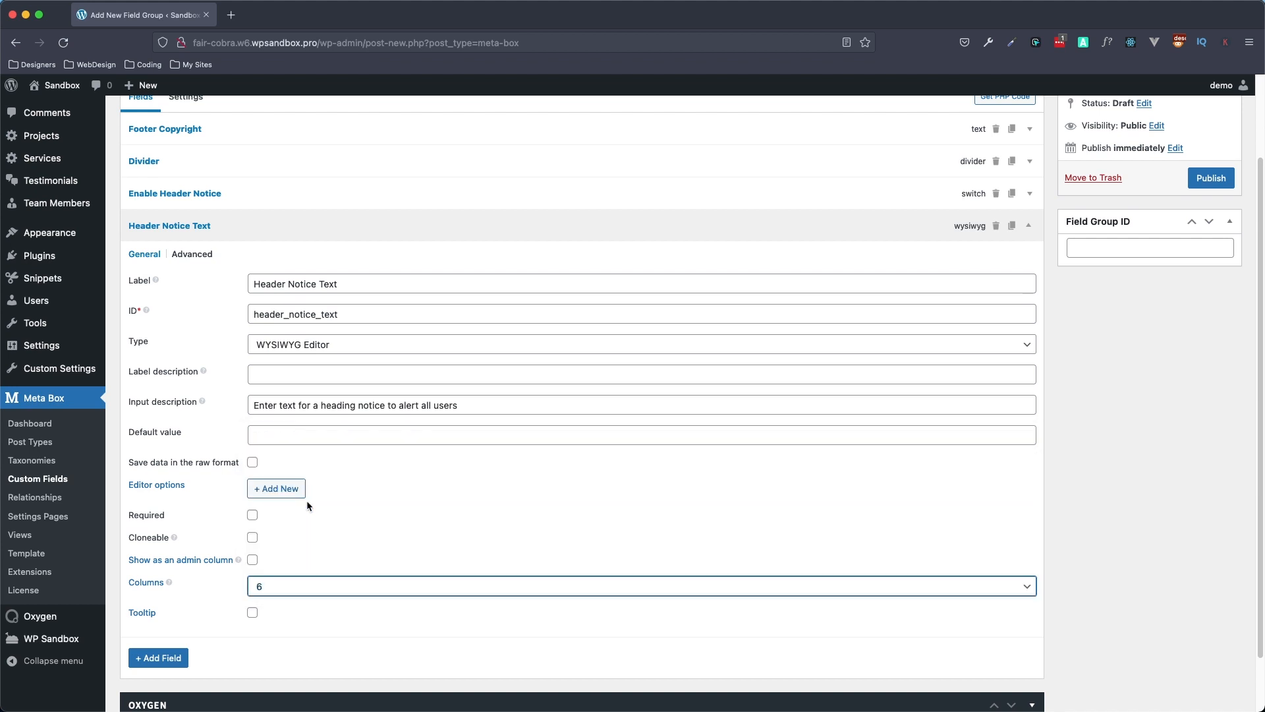
Collapse the Header Notice Text field's settings and publish the General Settings Group field group
{"action": "left_click", "coordinate": [277, 225]}
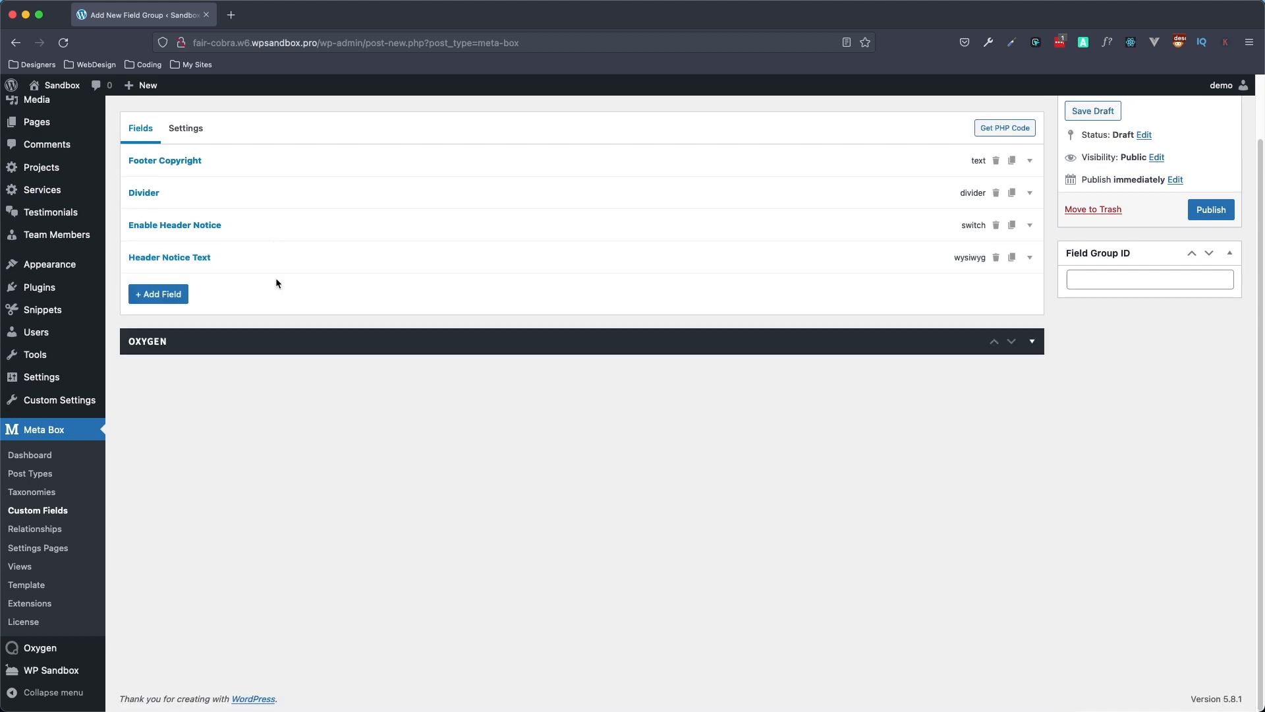
{"action": "scroll", "coordinate": [276, 316], "scroll_direction": "up", "scroll_amount": 1}
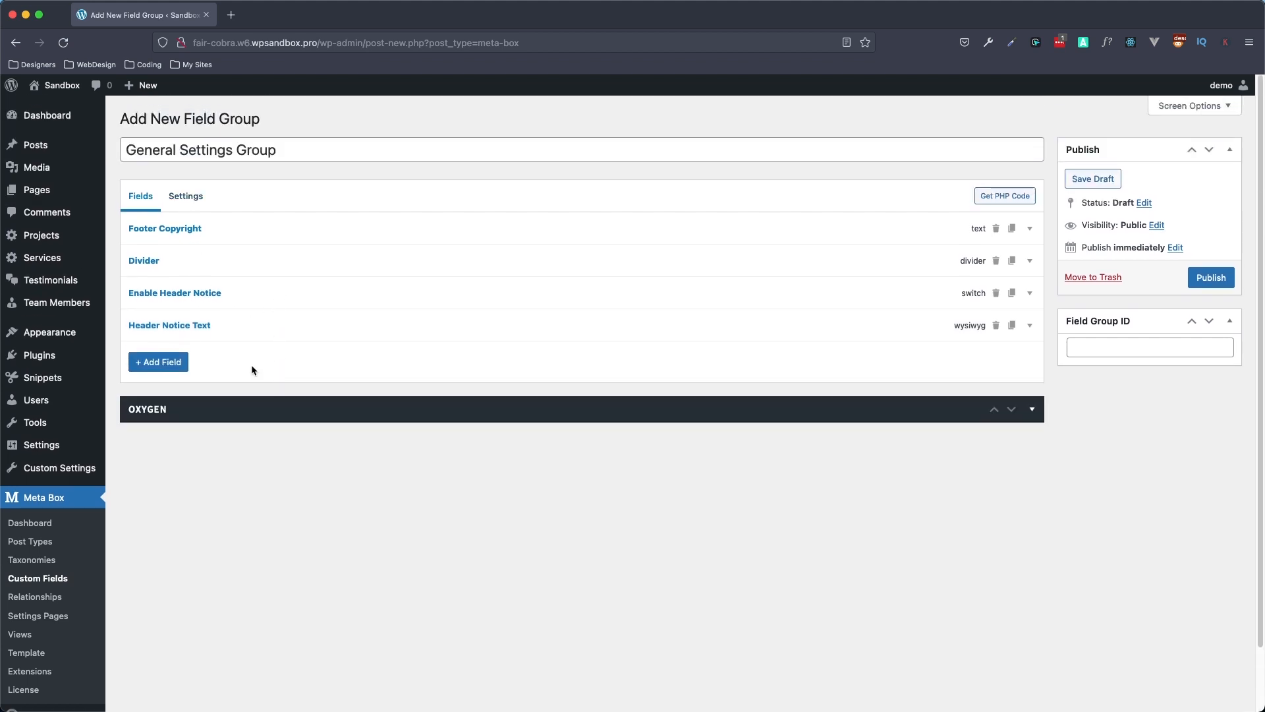
{"action": "left_click", "coordinate": [1211, 277]}
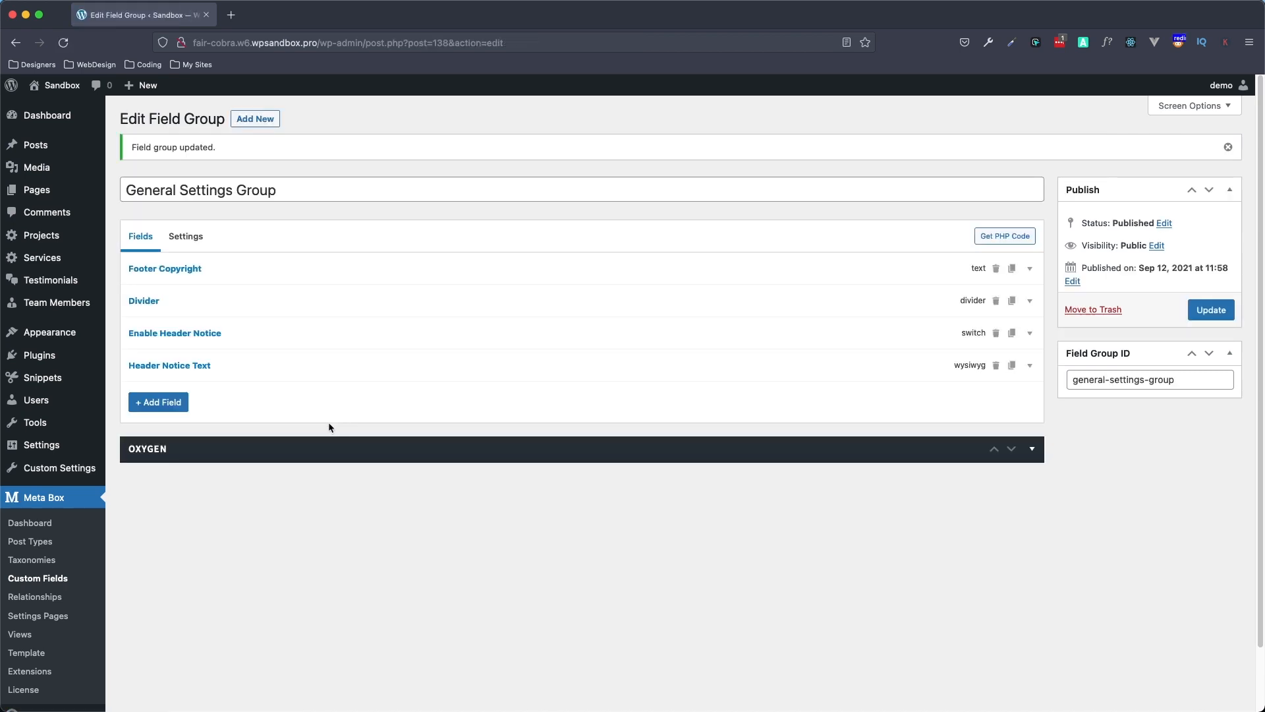
Create a new field group titled "Company Settings Group"
{"action": "left_click", "coordinate": [256, 122]}
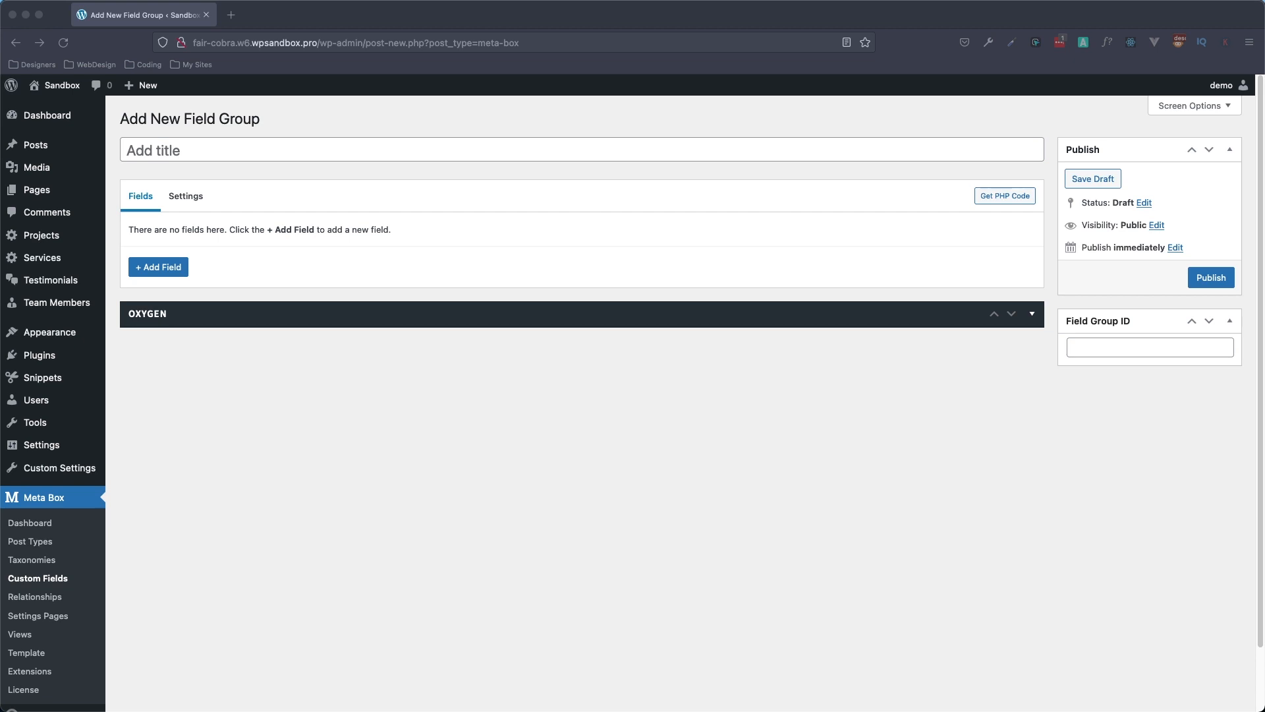
{"action": "left_click", "coordinate": [221, 149]}
{"action": "type", "text": "Company Set"}
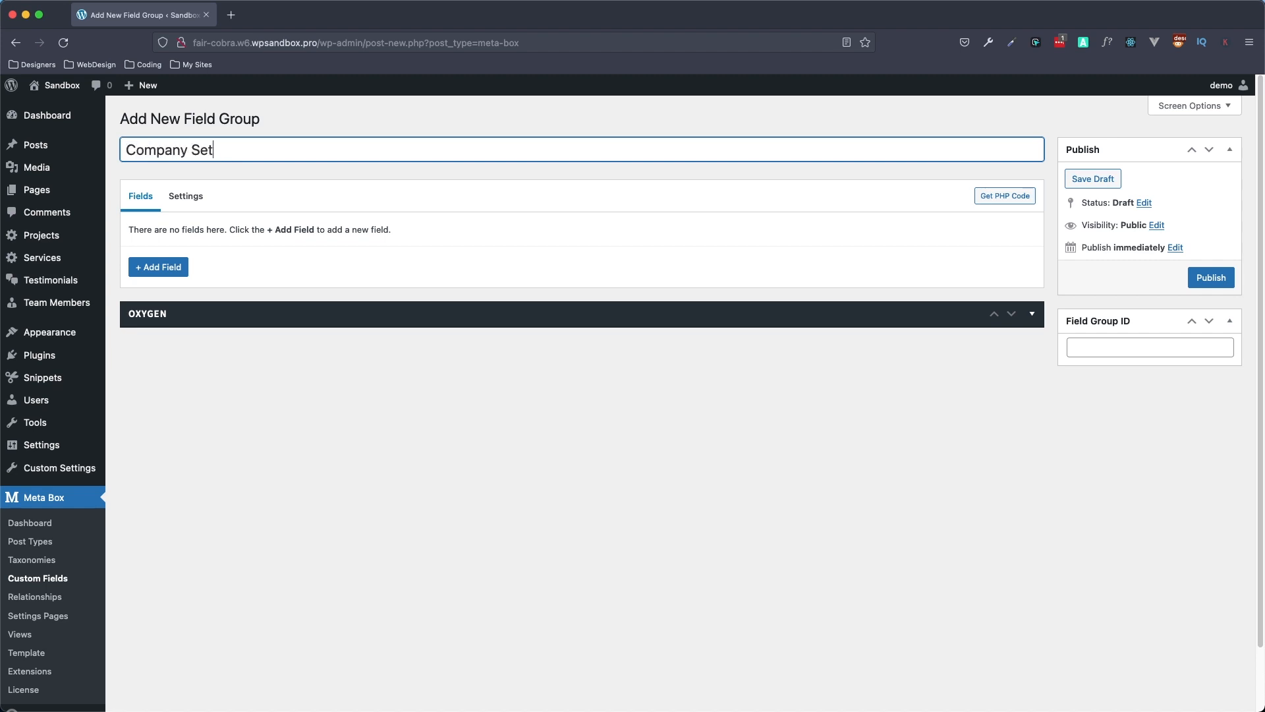
{"action": "type", "text": "ting s Group"}
Set the field group's location to the Custom Settings settings page and assign it to the Company Setting tab
{"action": "left_click", "coordinate": [193, 199]}
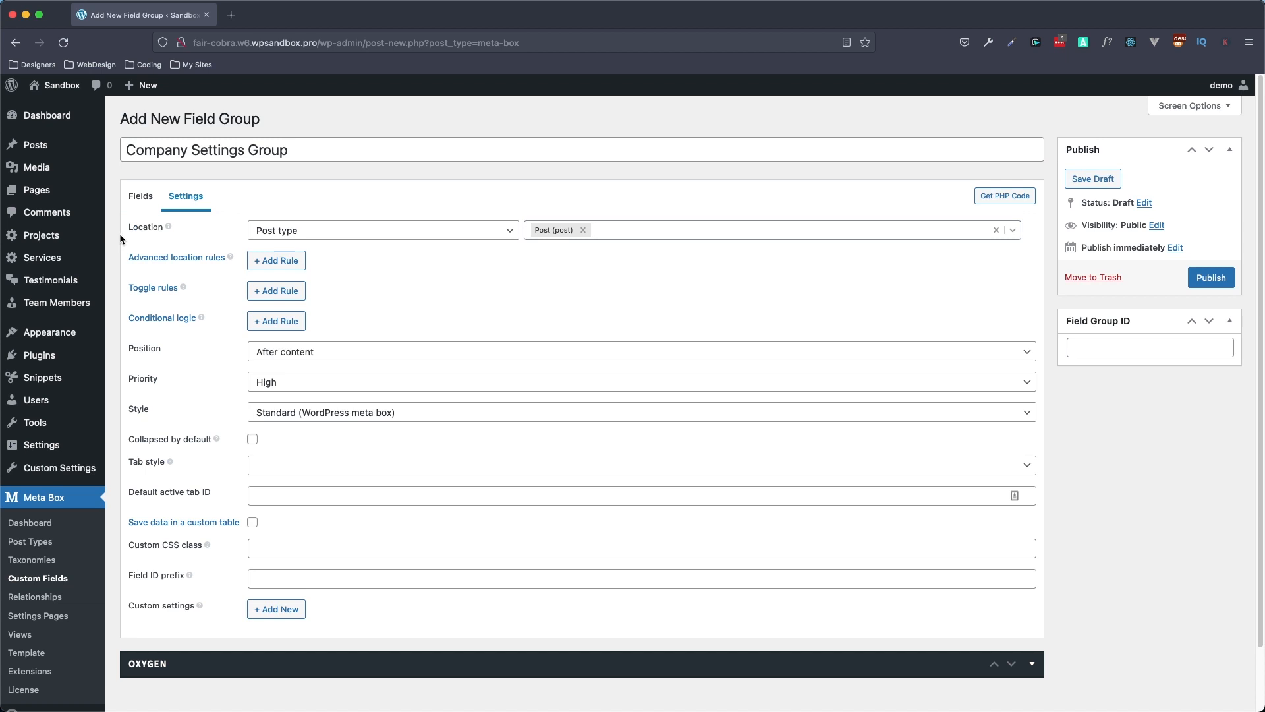
{"action": "left_click", "coordinate": [314, 236]}
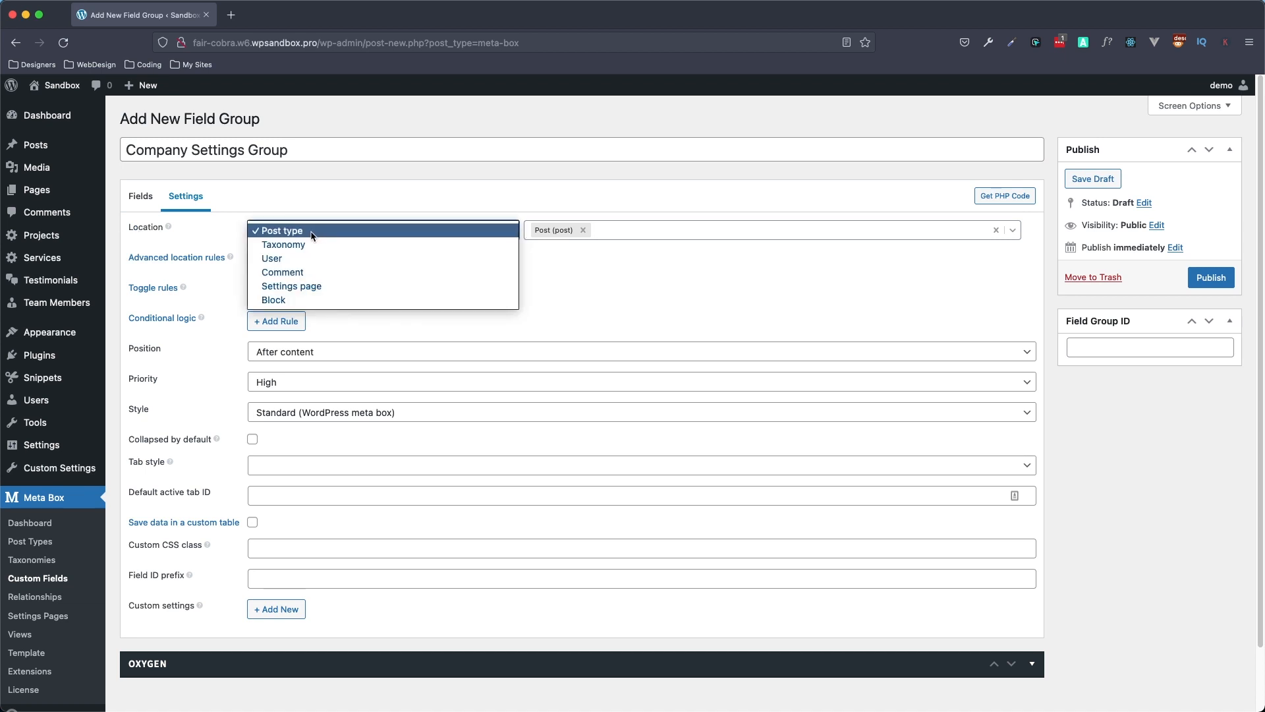
{"action": "left_click", "coordinate": [310, 287]}
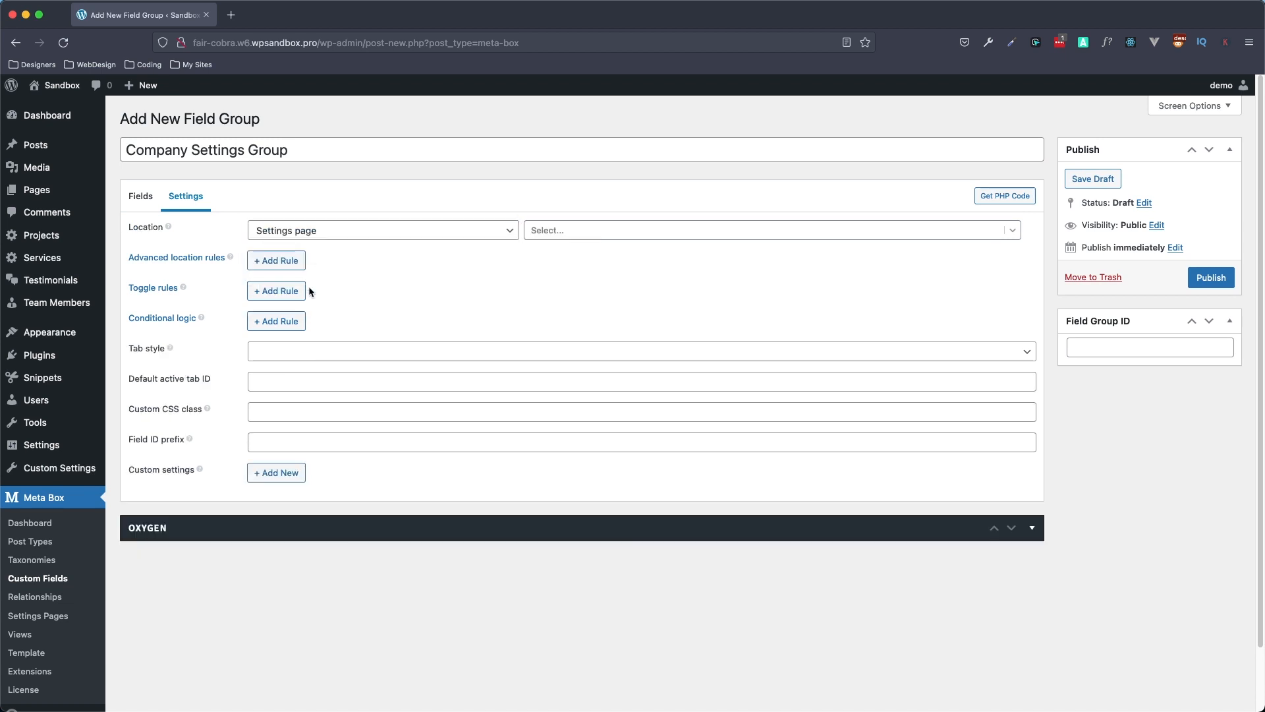
{"action": "left_click", "coordinate": [635, 226]}
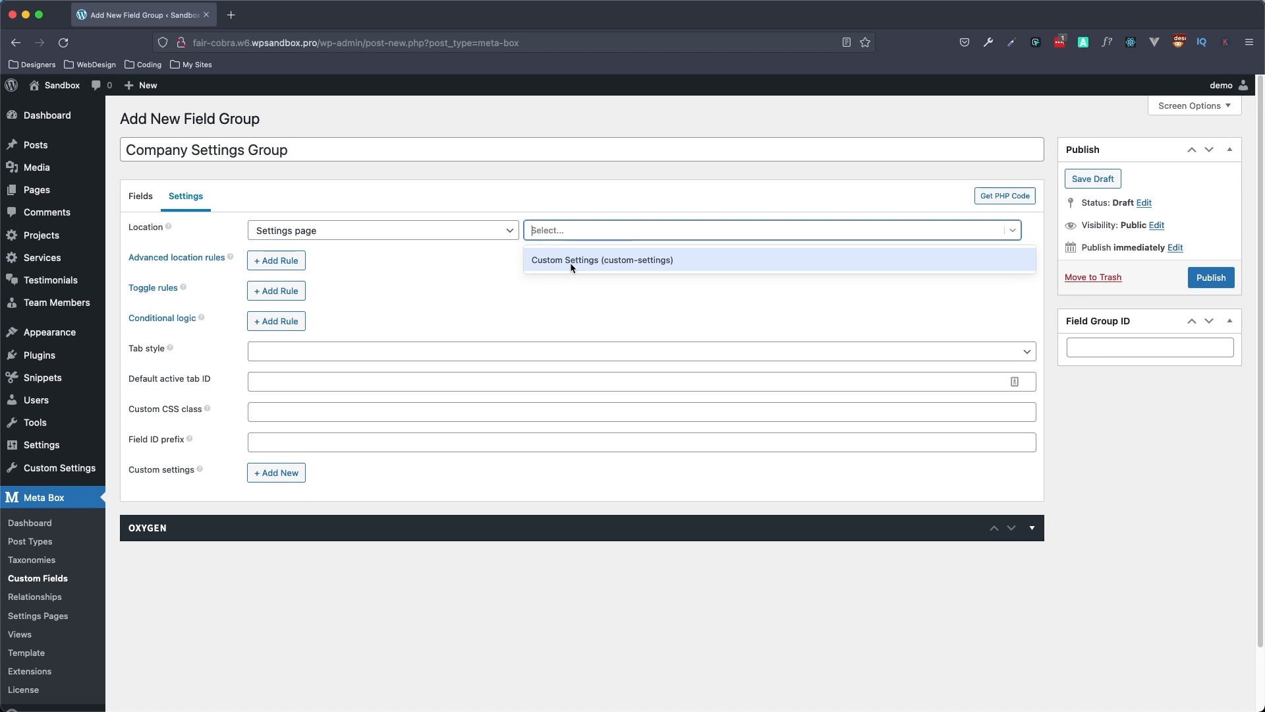
{"action": "left_click", "coordinate": [571, 261]}
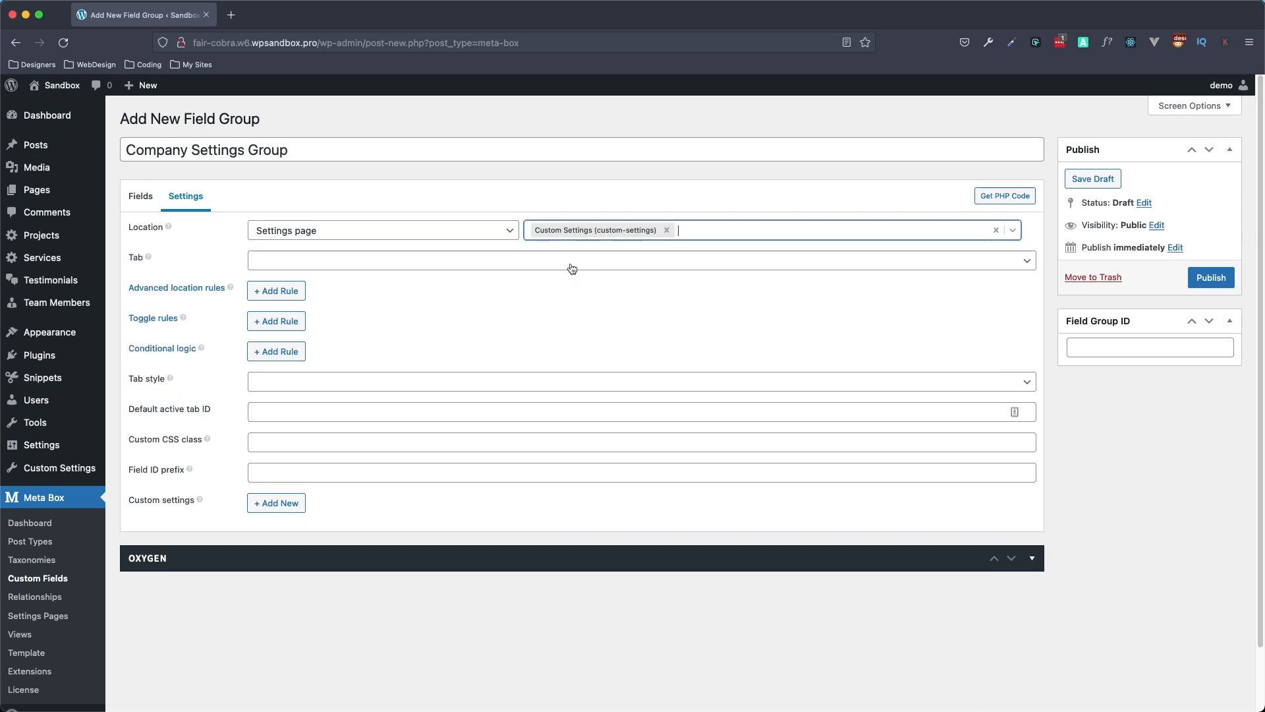
{"action": "left_click", "coordinate": [325, 264]}
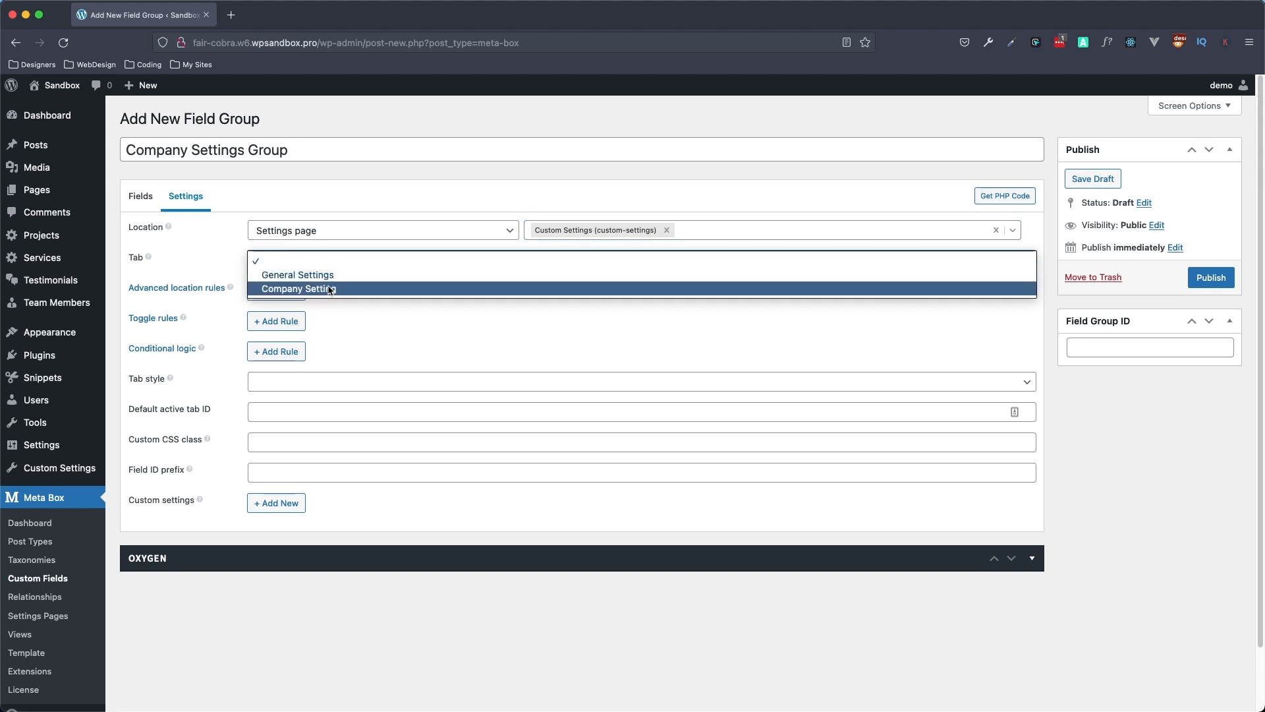
{"action": "left_click", "coordinate": [331, 290]}
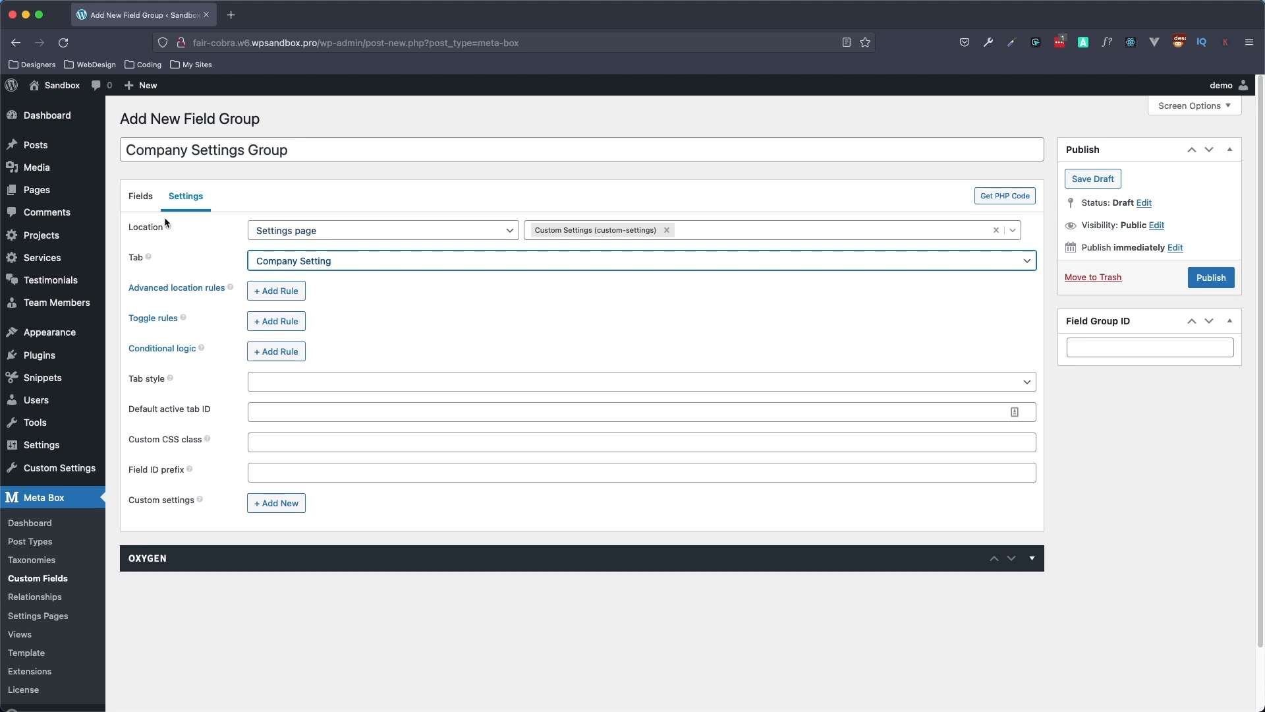
Add an Email field to the Company Settings Group
{"action": "left_click", "coordinate": [141, 201]}
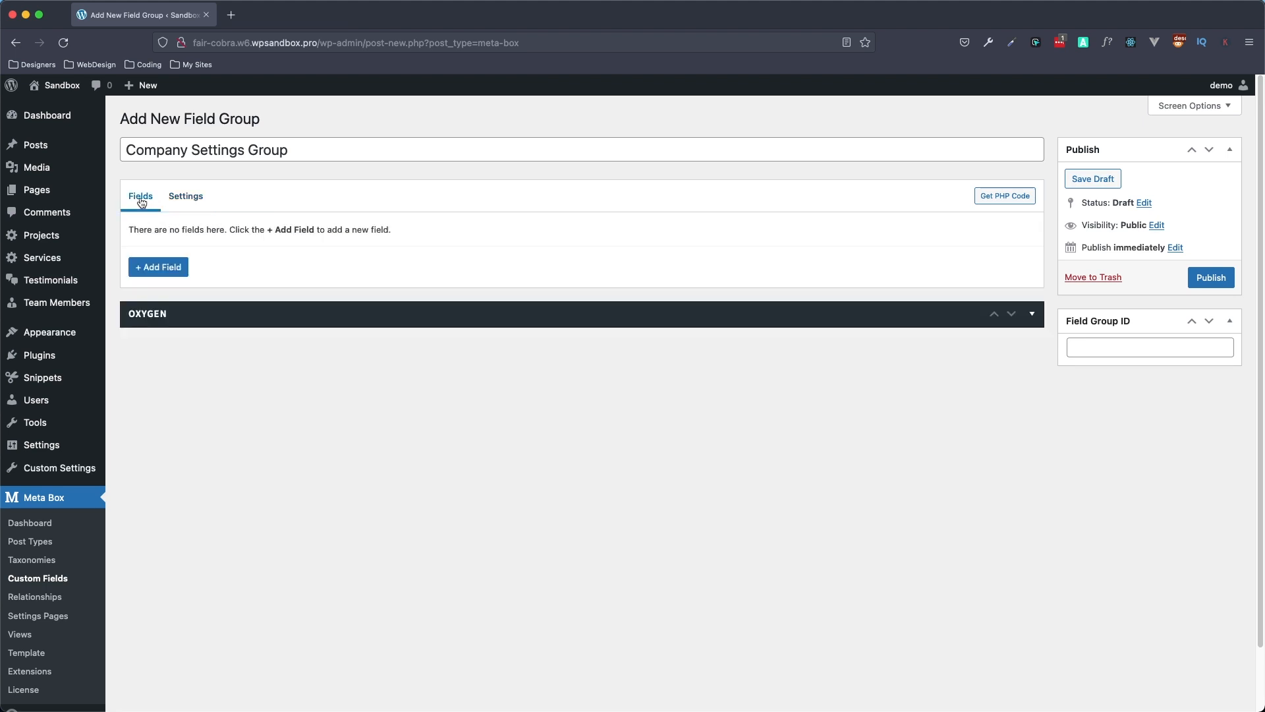
{"action": "left_click", "coordinate": [175, 199]}
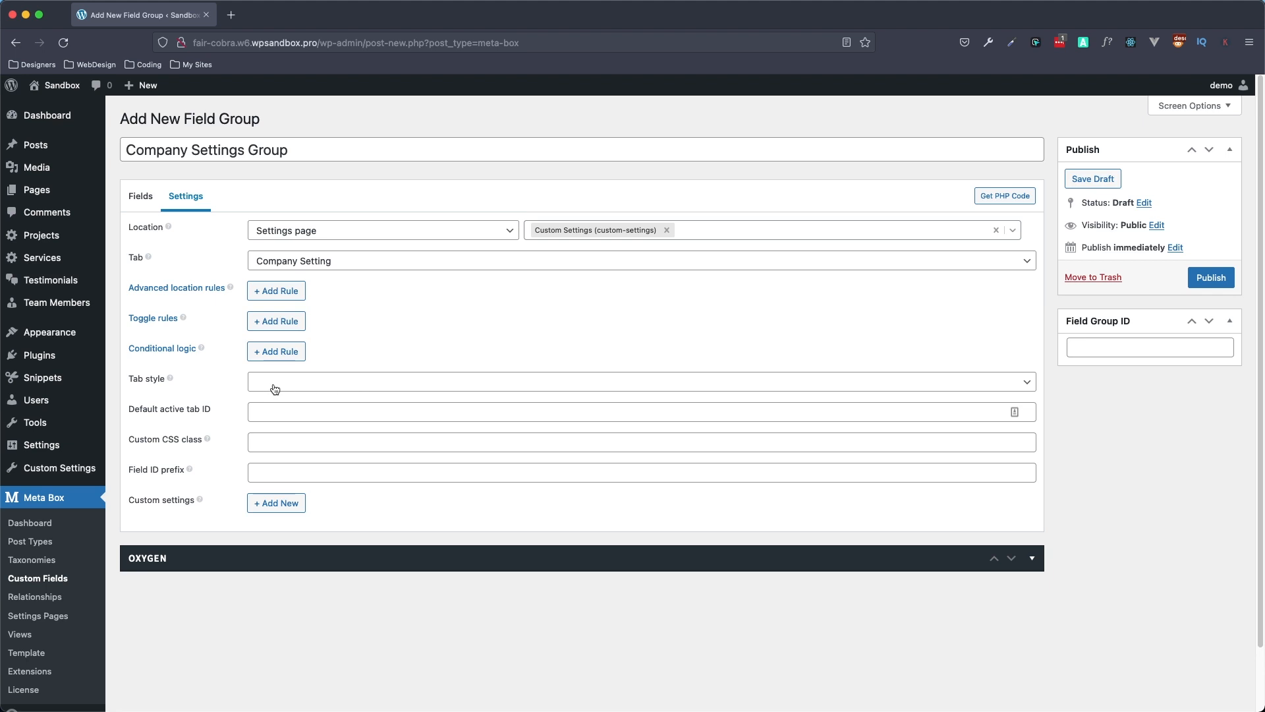
{"action": "left_click", "coordinate": [143, 198]}
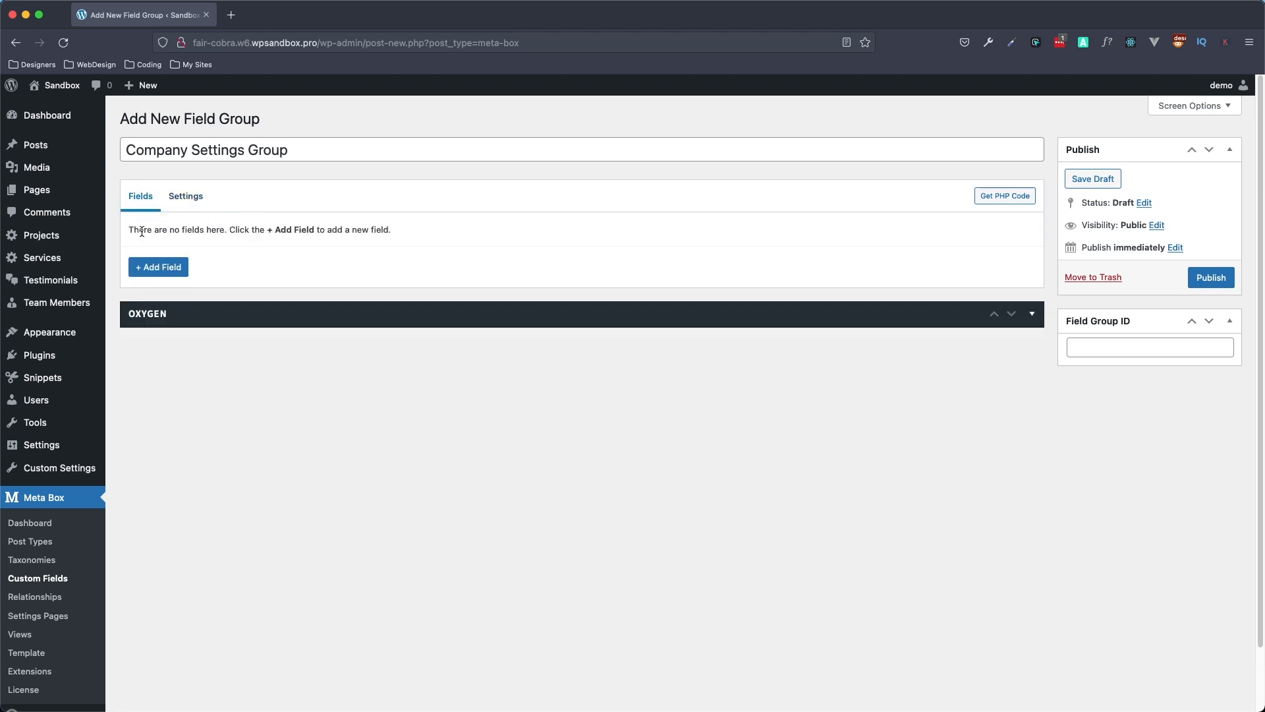
{"action": "left_click", "coordinate": [146, 269]}
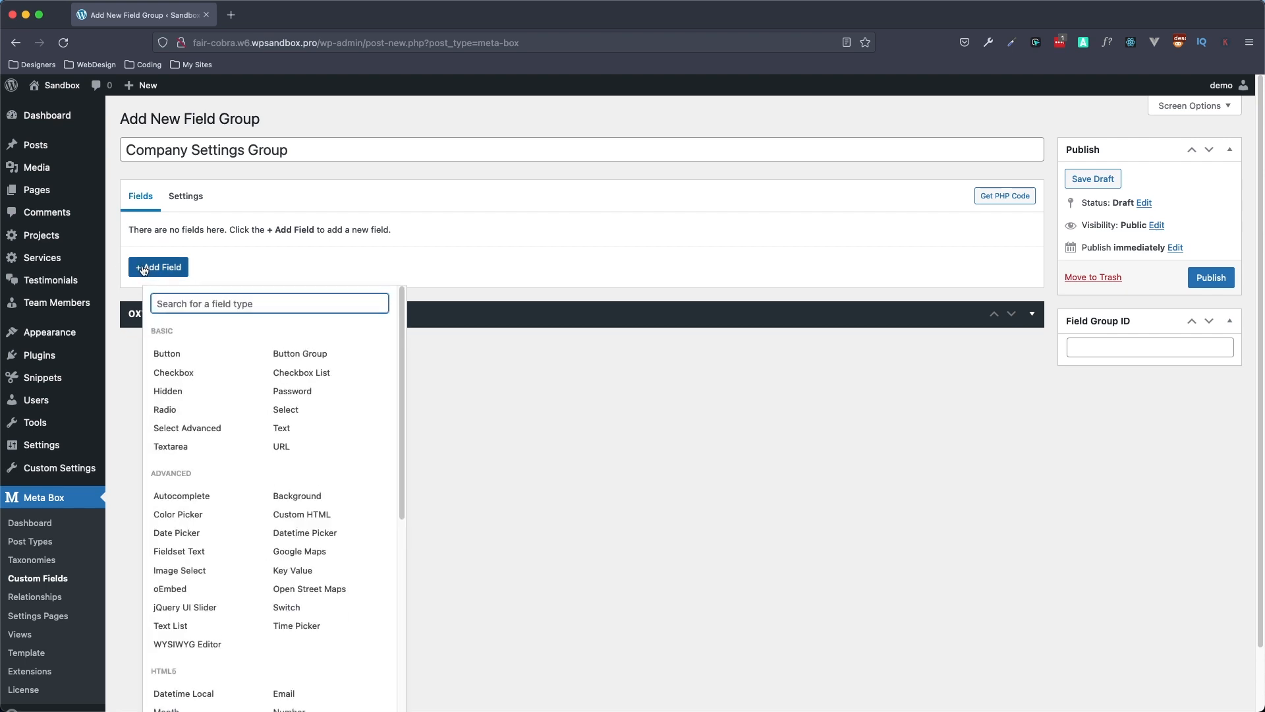
{"action": "type", "text": "em"}
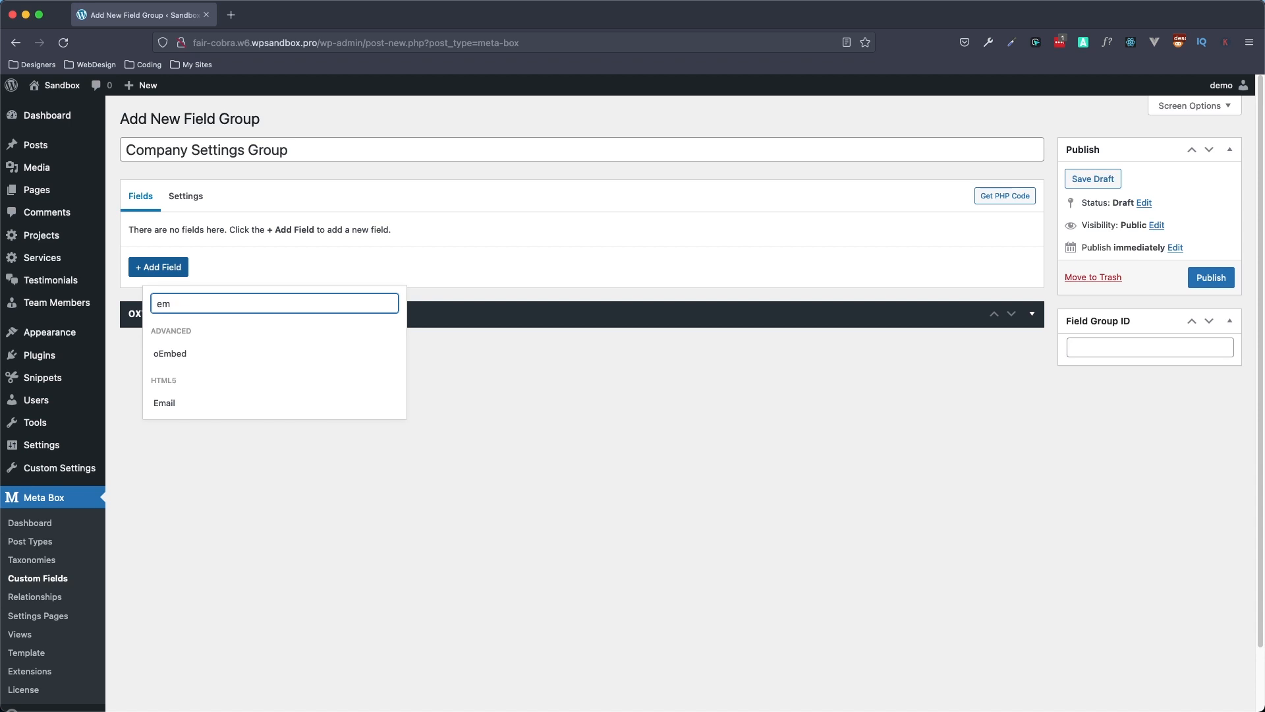
{"action": "left_click", "coordinate": [170, 404]}
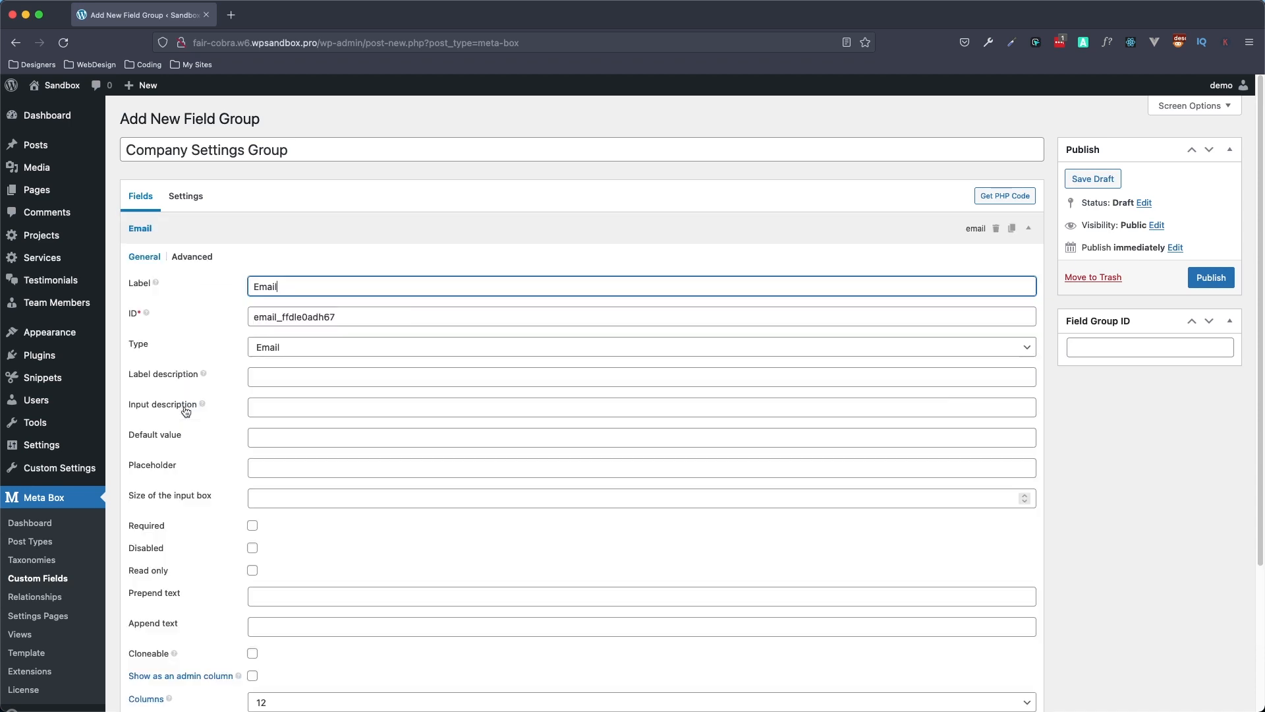
Label the email field "Company Email Address" and set its input description to "Enter the email for the company"
{"action": "left_click", "coordinate": [295, 288]}
{"action": "left_click_drag", "start_coordinate": [296, 287], "coordinate": [87, 277]}
{"action": "type", "text": "Company Email Address"}
{"action": "left_click", "coordinate": [337, 239]}
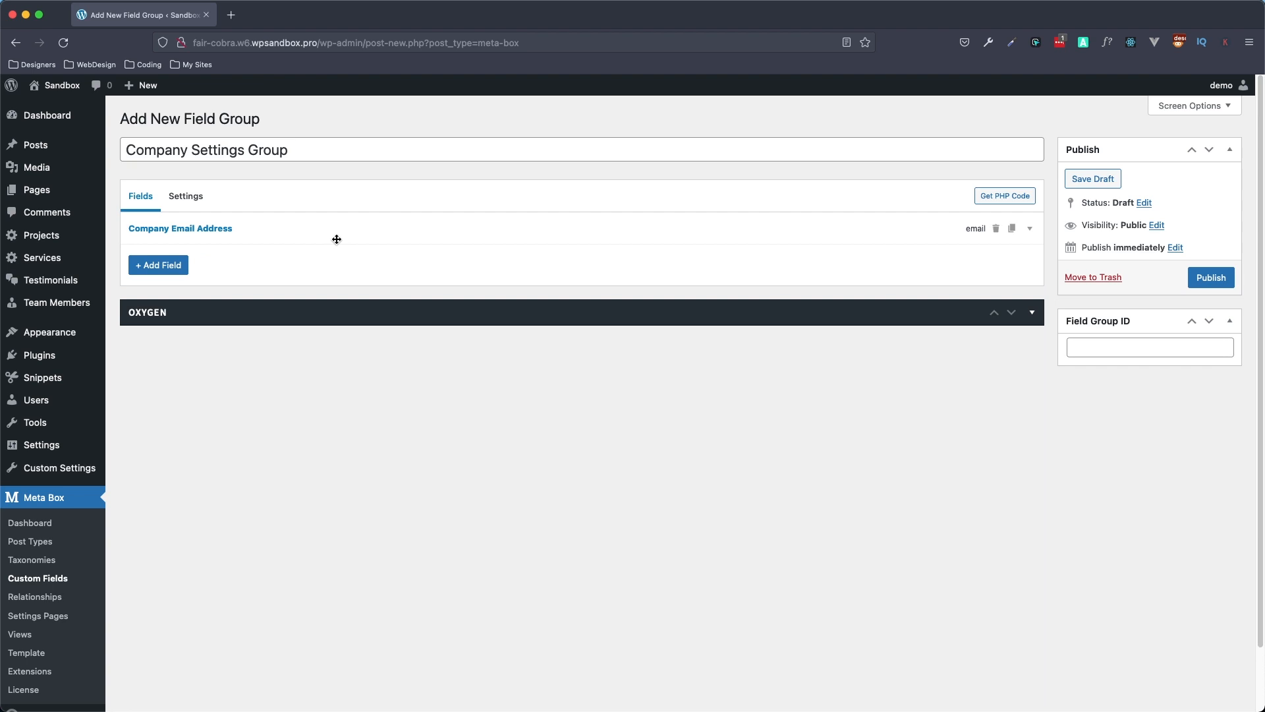
{"action": "left_click", "coordinate": [248, 231]}
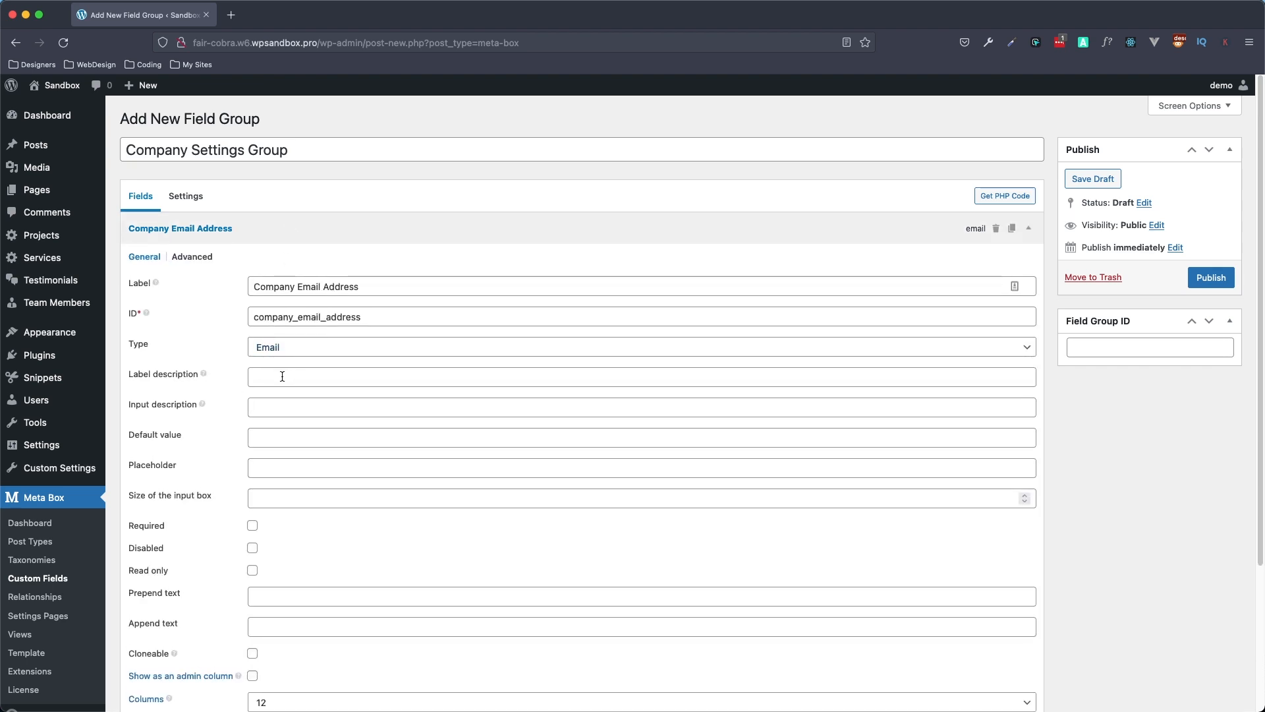
{"action": "left_click", "coordinate": [275, 406]}
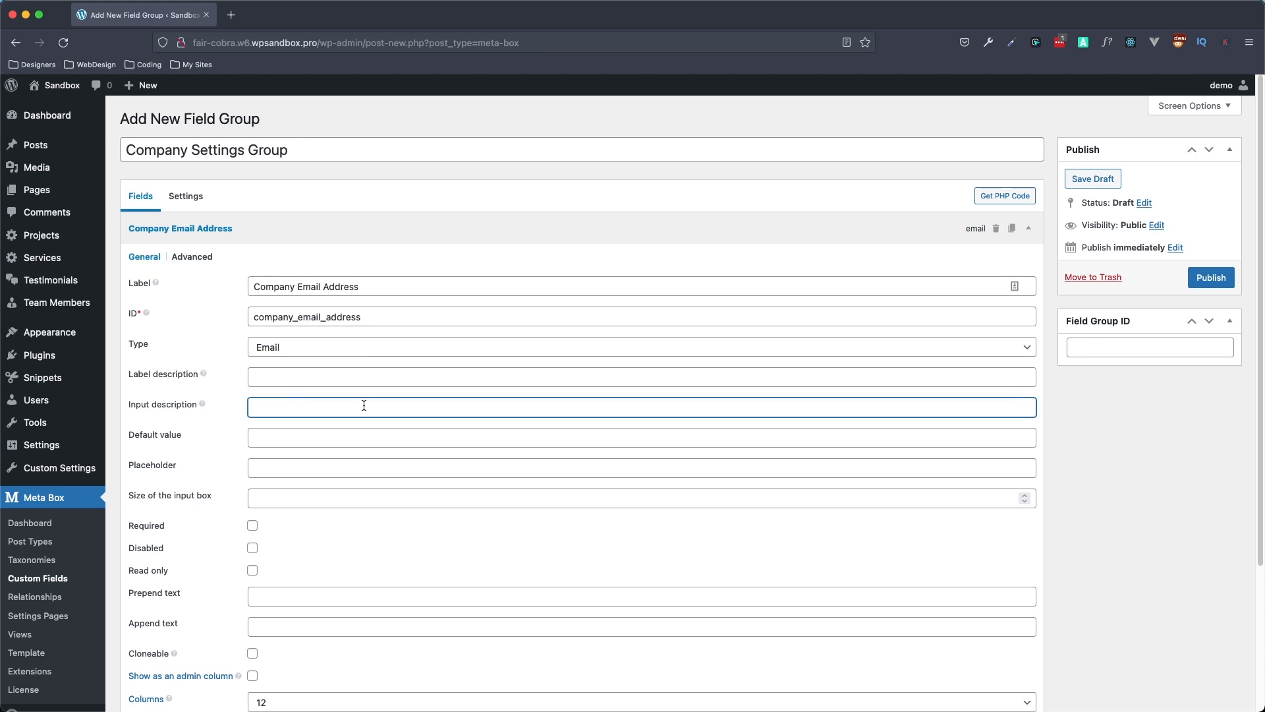
{"action": "type", "text": "Enter the email for the company"}
Set the Company Email Address field's columns to 3 and collapse its settings
{"action": "scroll", "coordinate": [207, 446], "scroll_direction": "down", "scroll_amount": 4}
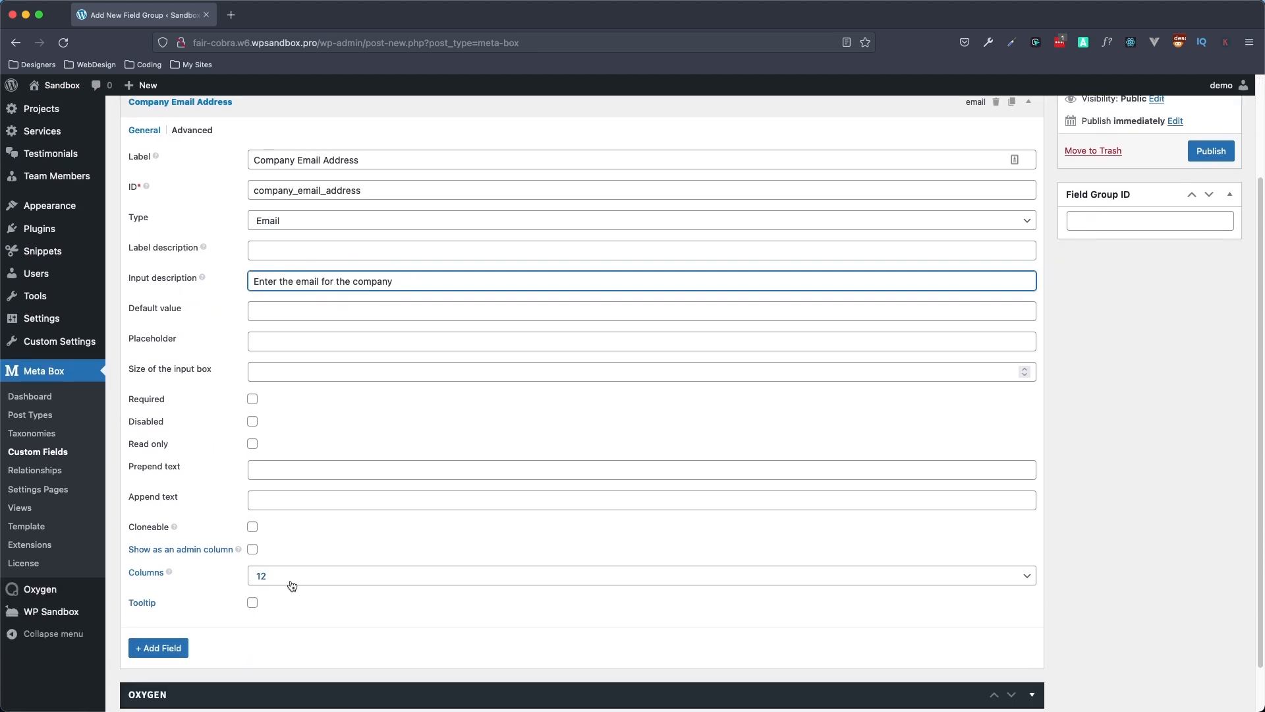
{"action": "left_click", "coordinate": [290, 578]}
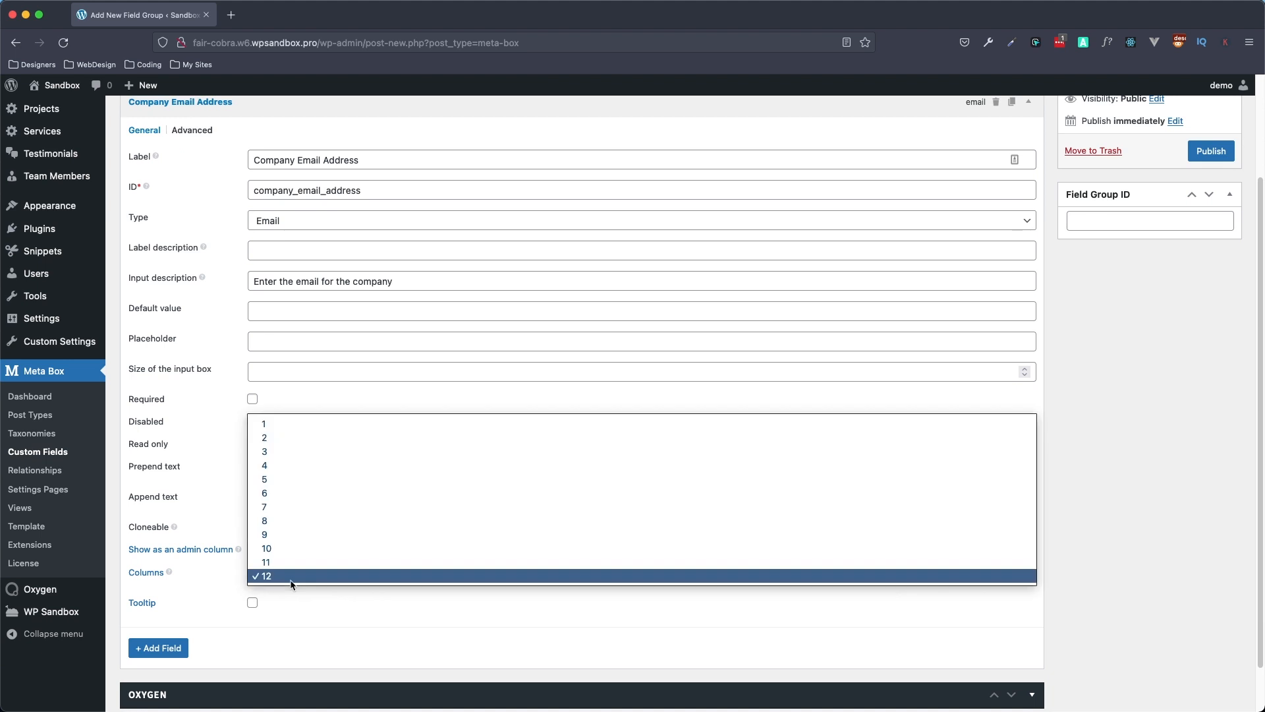
{"action": "left_click", "coordinate": [304, 452]}
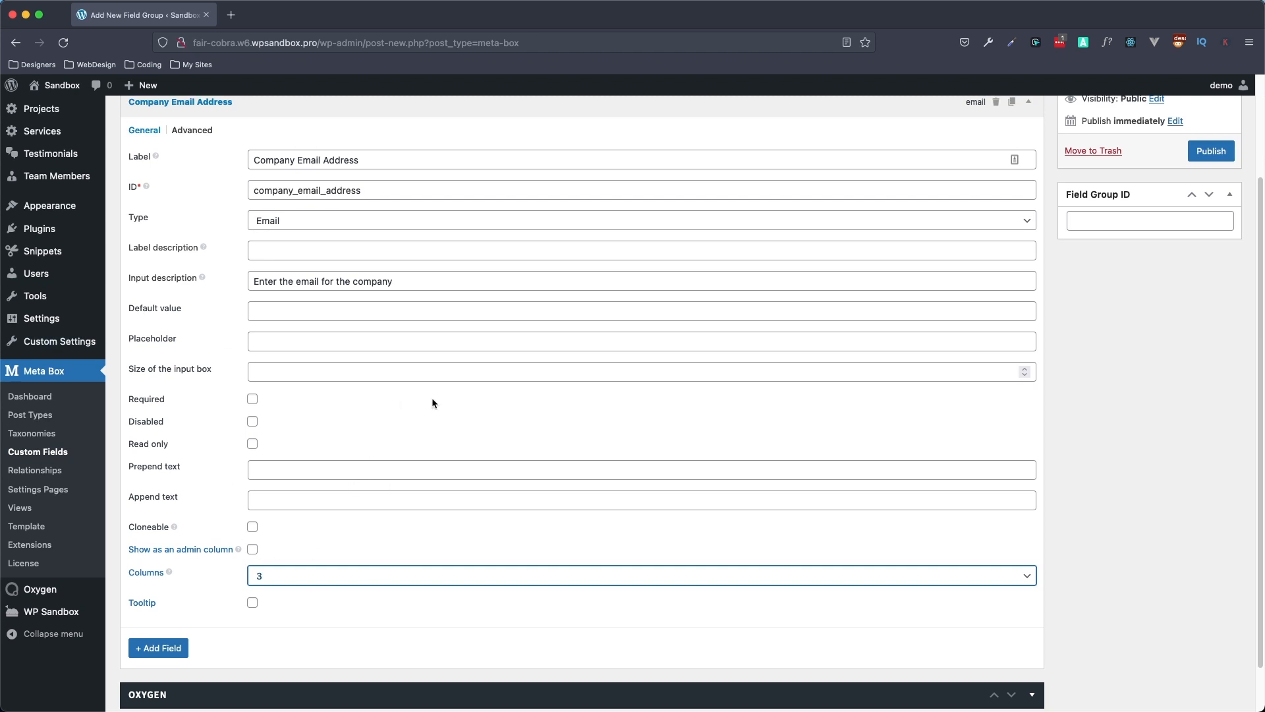
{"action": "scroll", "coordinate": [231, 296], "scroll_direction": "up", "scroll_amount": 3}
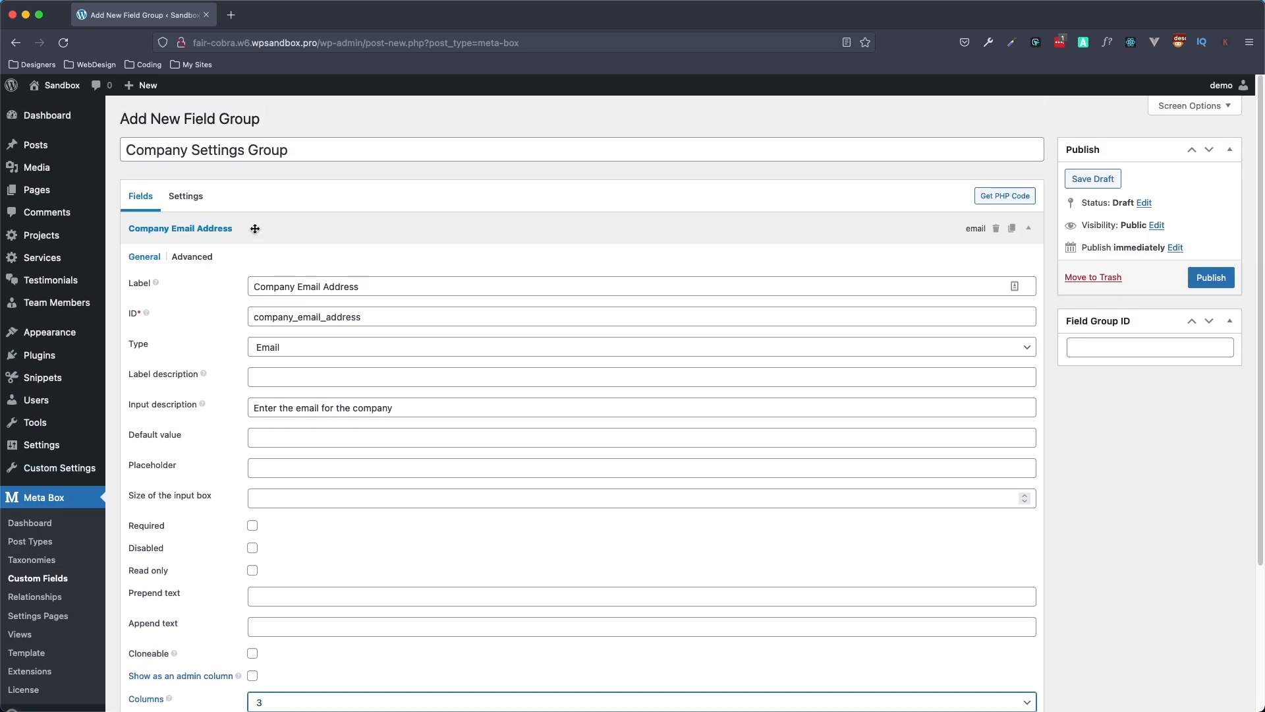
{"action": "left_click", "coordinate": [255, 229]}
Add a Phone Number field below the Company Email Address field
{"action": "left_click", "coordinate": [153, 266]}
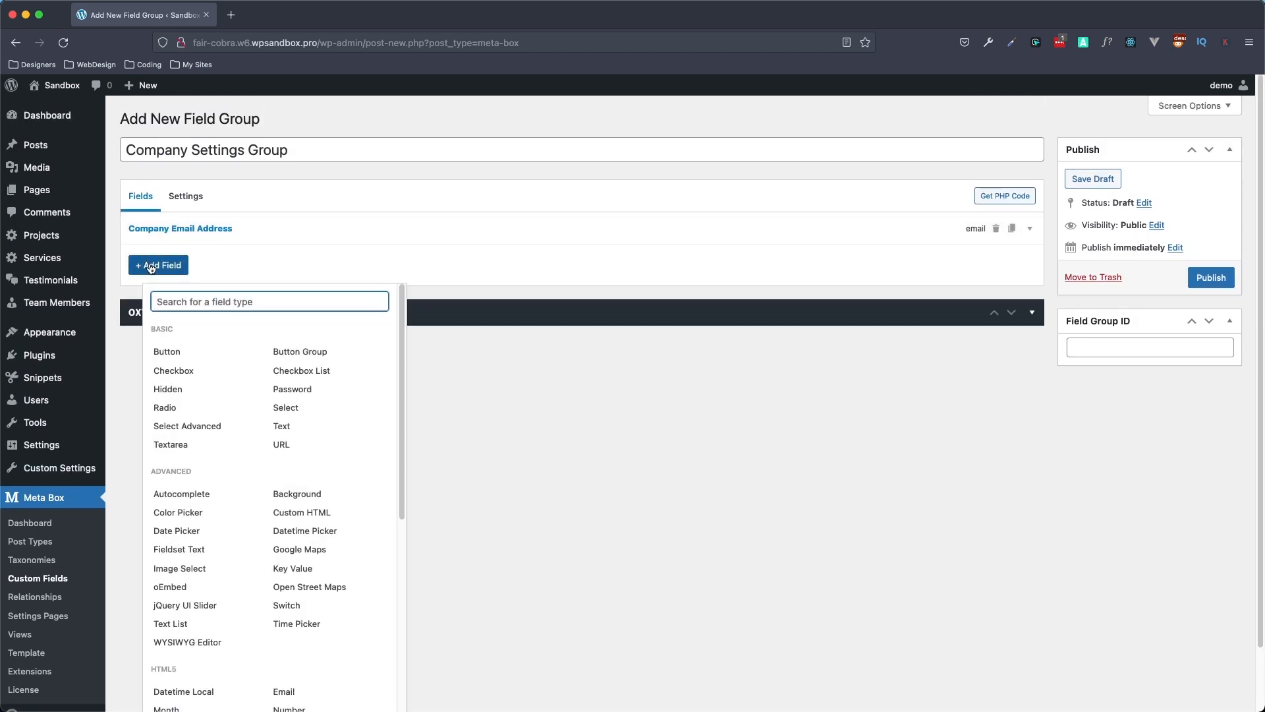
{"action": "type", "text": "te"}
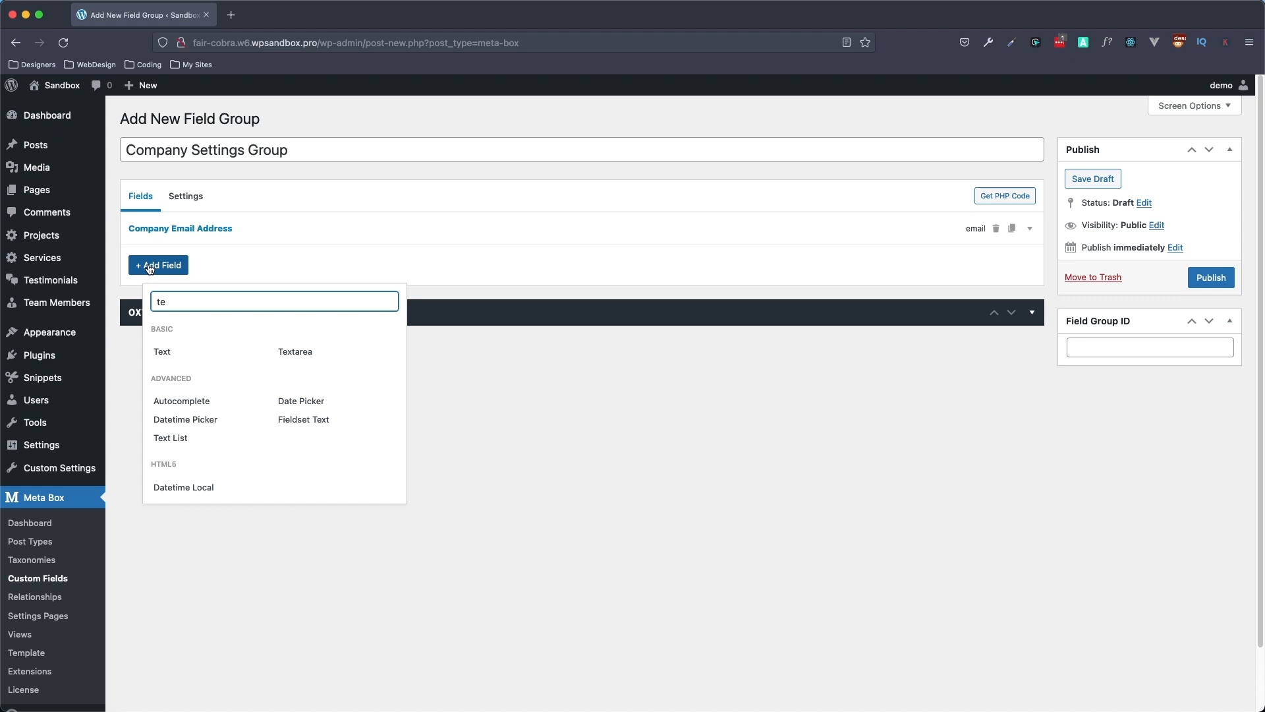
{"action": "key", "text": "BackSpace"}
{"action": "key", "text": "BackSpace"}
{"action": "type", "text": "pho"}
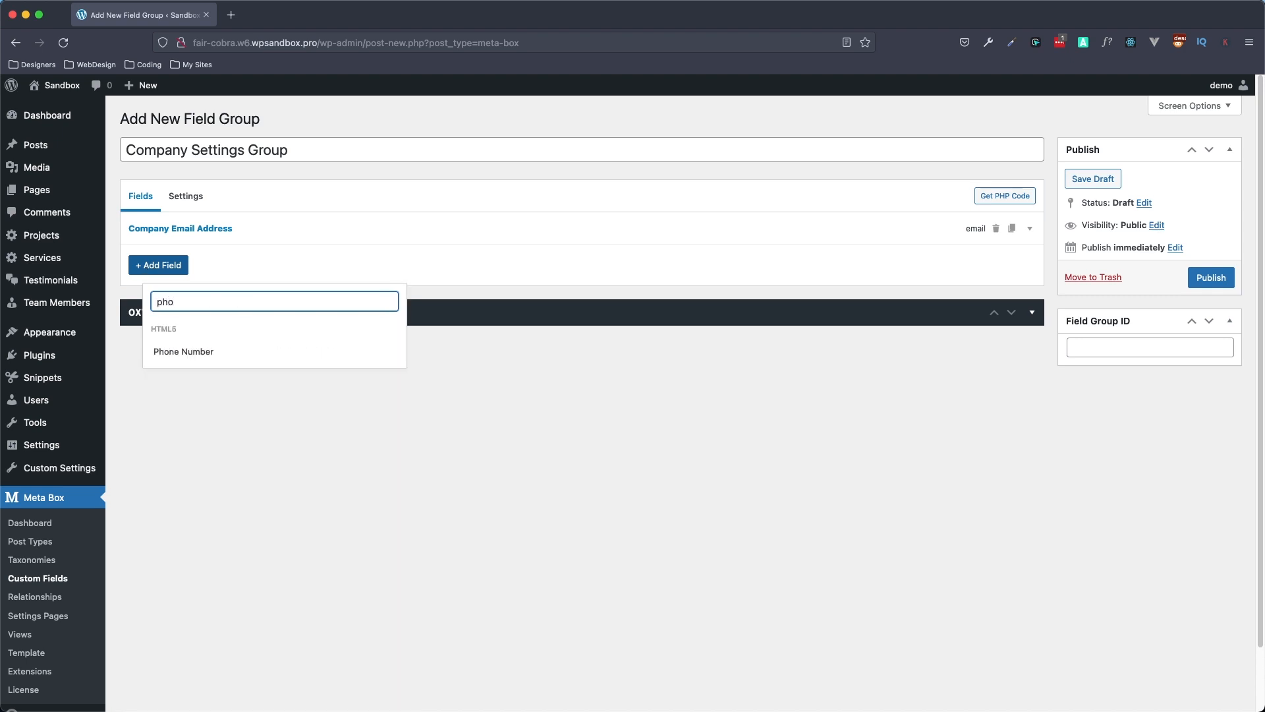
{"action": "left_click", "coordinate": [207, 353]}
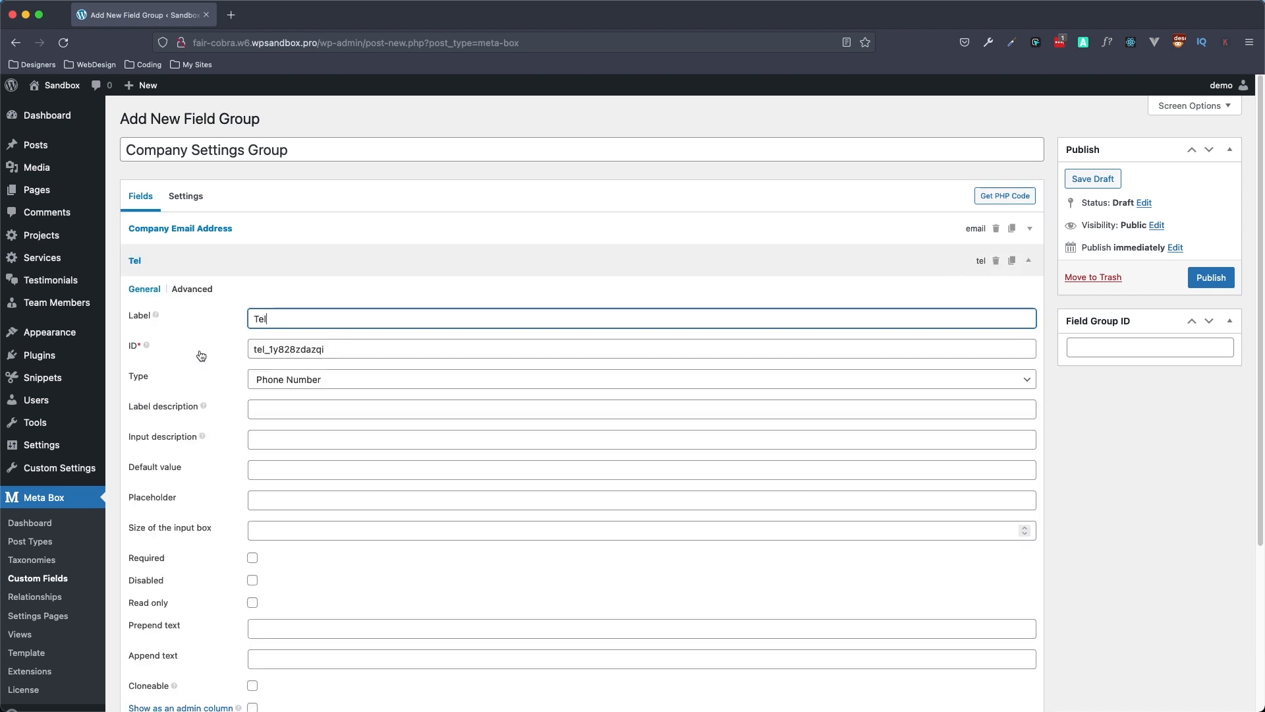
Label the phone field "Company Phone Number" and set its input description to "Enter the Company Phone number"
{"action": "double_click", "coordinate": [277, 319]}
{"action": "type", "text": "Company Phone Number"}
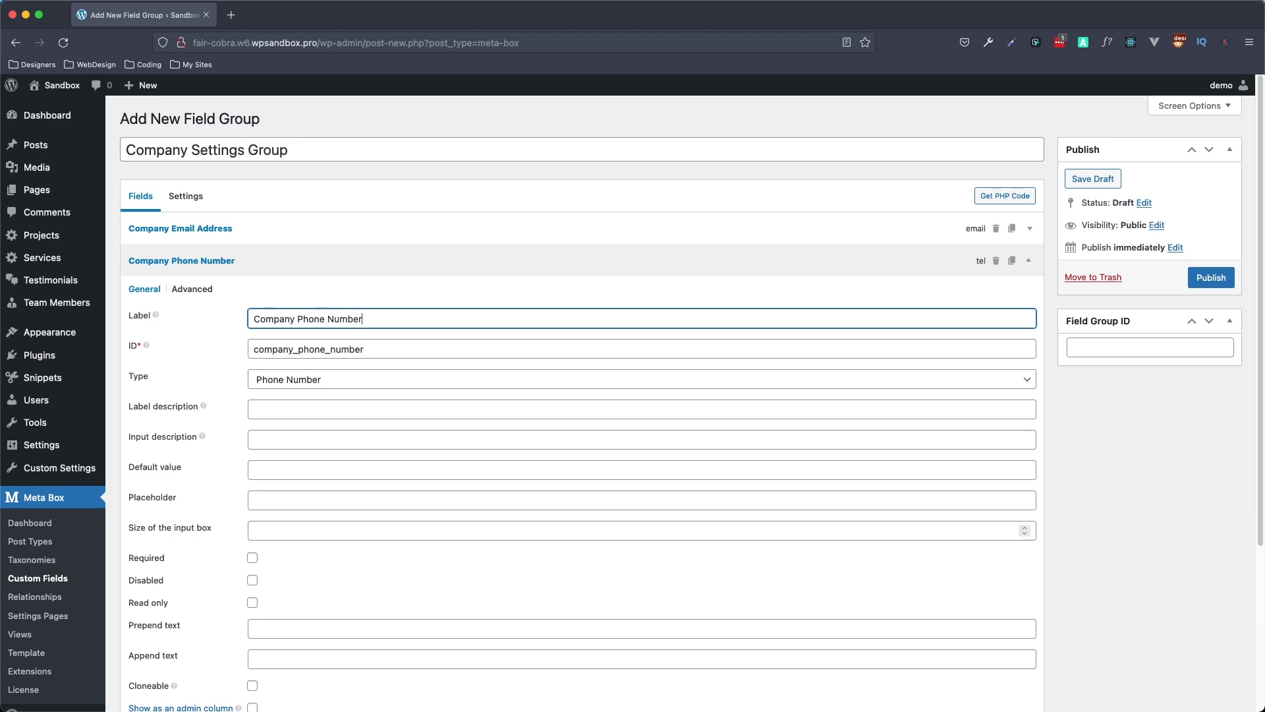
{"action": "left_click", "coordinate": [282, 439]}
{"action": "type", "text": "Enter the Com"}
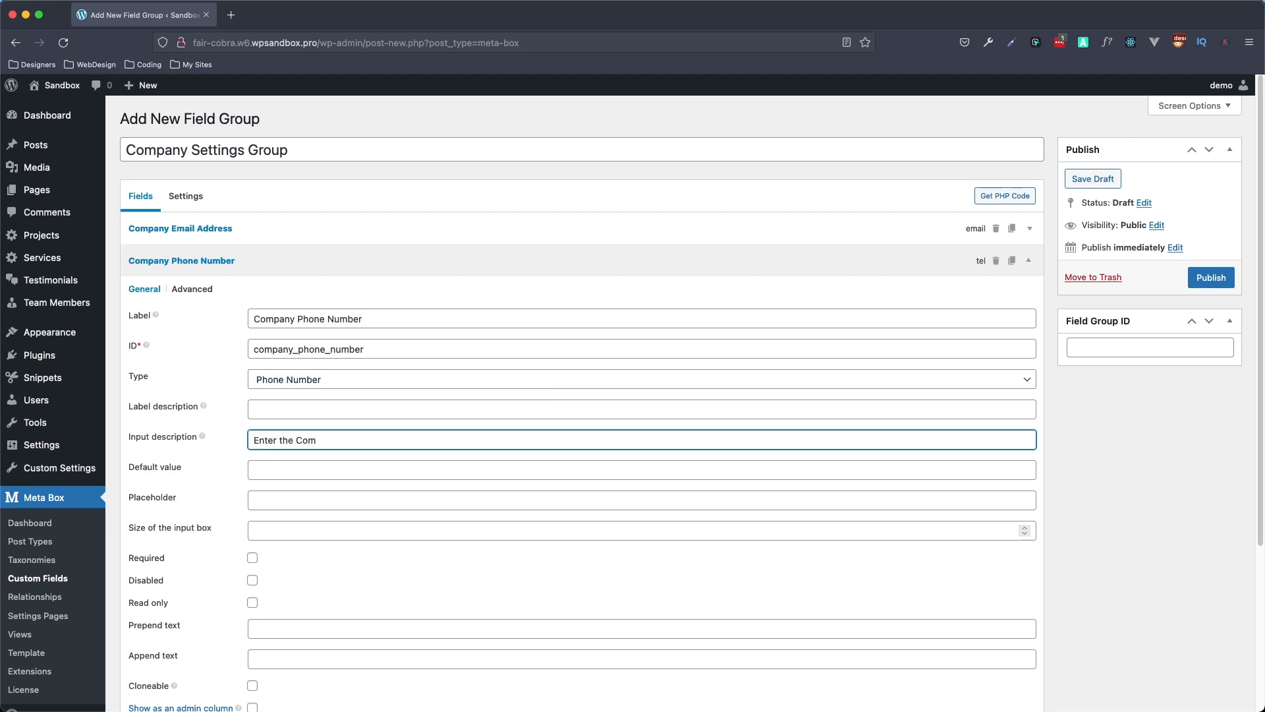
{"action": "type", "text": "pany Phone number"}
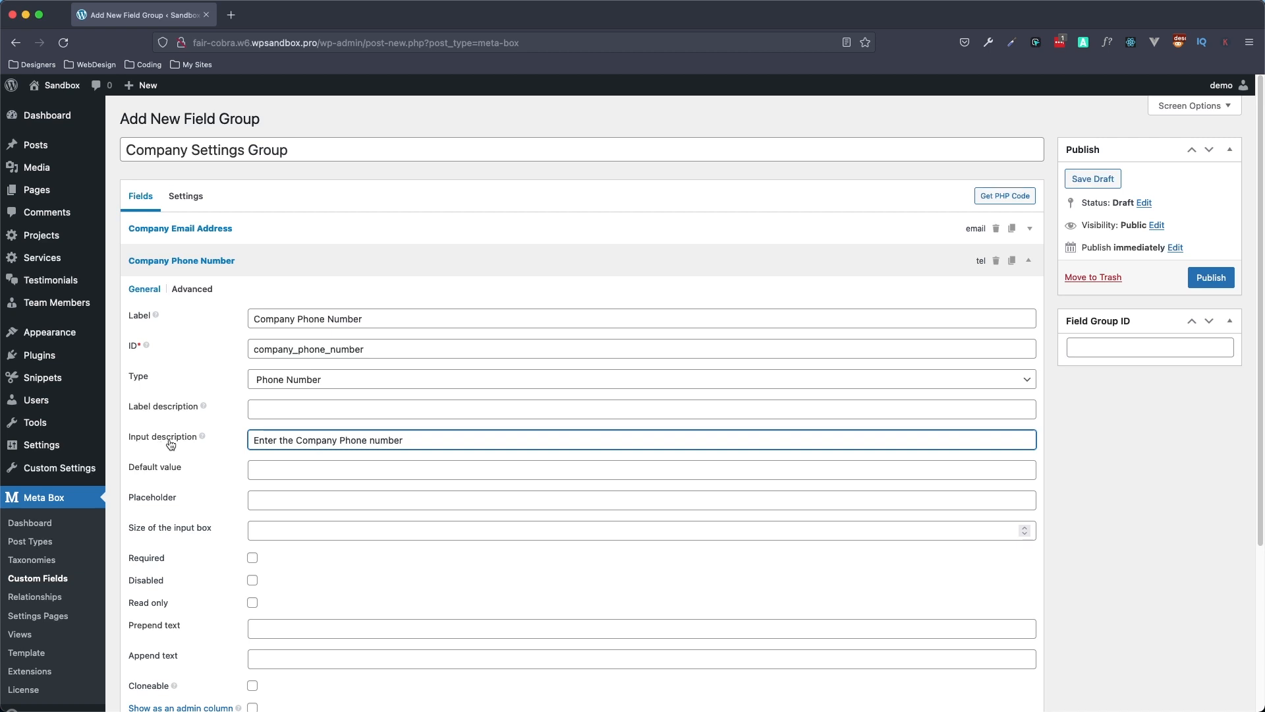
Set the Company Phone Number field's columns to 3 and collapse its settings
{"action": "scroll", "coordinate": [171, 439], "scroll_direction": "down", "scroll_amount": 5}
{"action": "scroll", "coordinate": [252, 595], "scroll_direction": "down", "scroll_amount": 1}
{"action": "left_click", "coordinate": [285, 586]}
{"action": "left_click", "coordinate": [283, 463]}
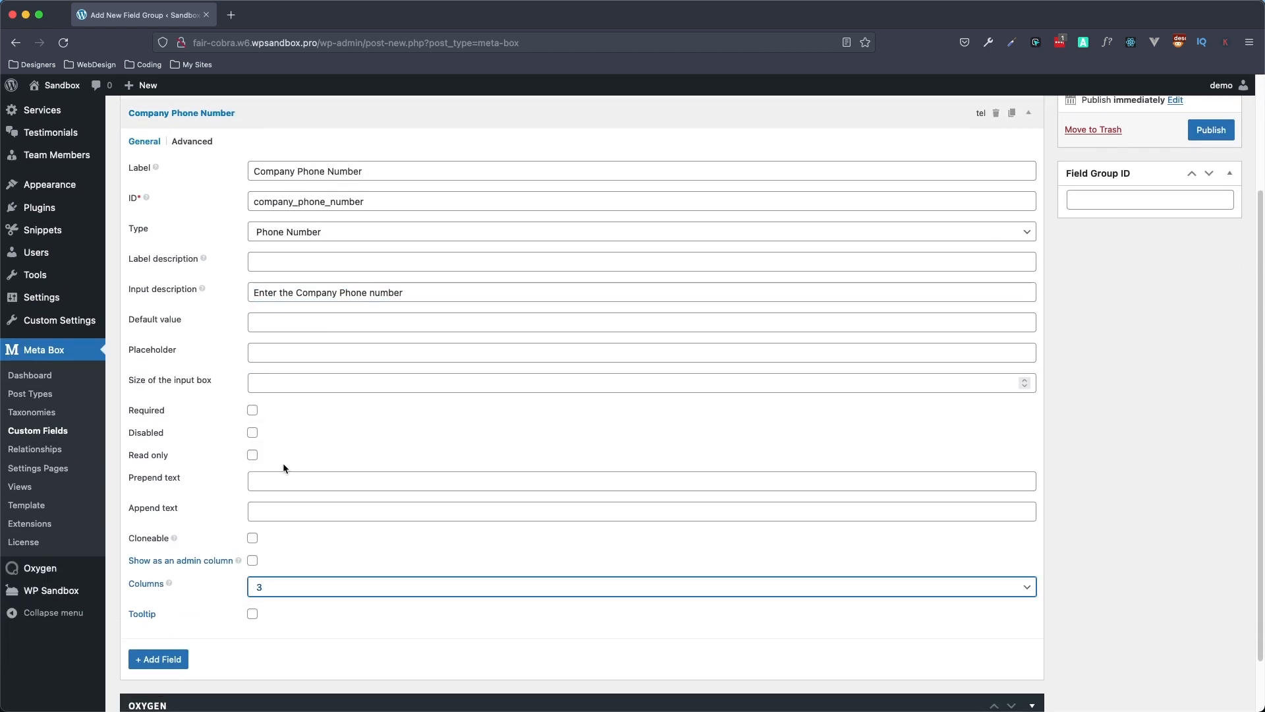
{"action": "scroll", "coordinate": [278, 500], "scroll_direction": "up", "scroll_amount": 3}
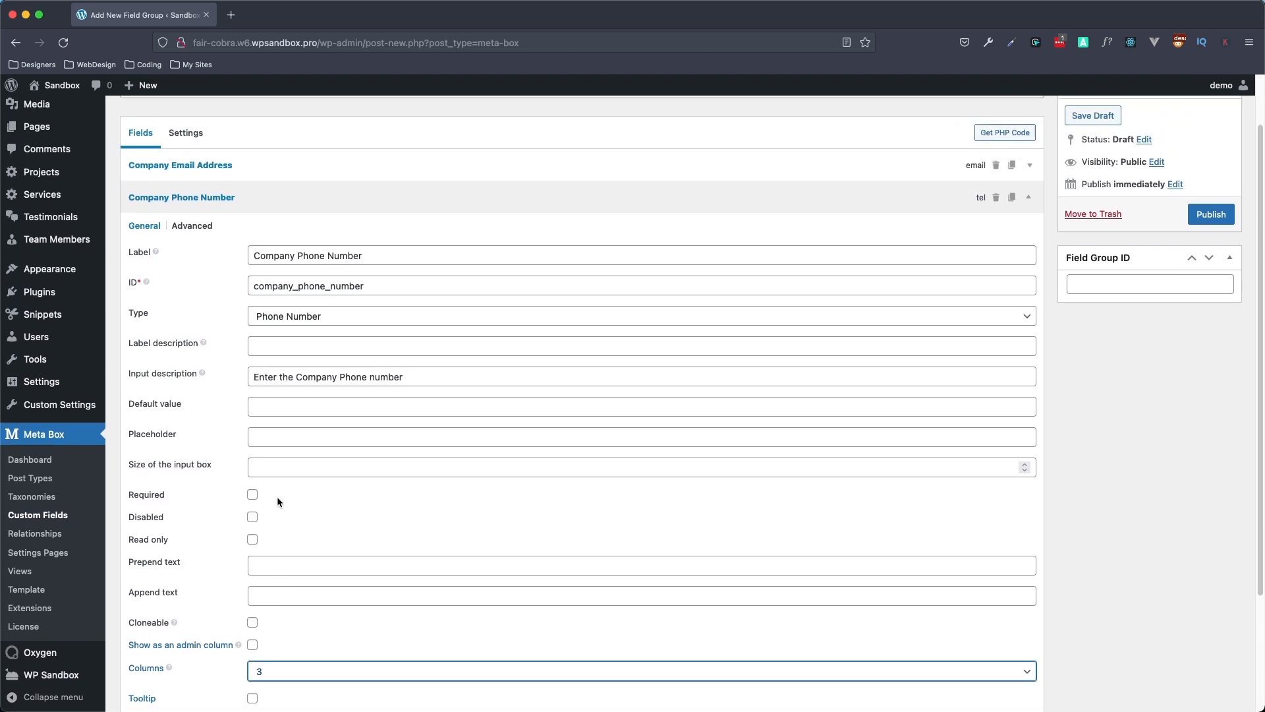
{"action": "left_click", "coordinate": [271, 198]}
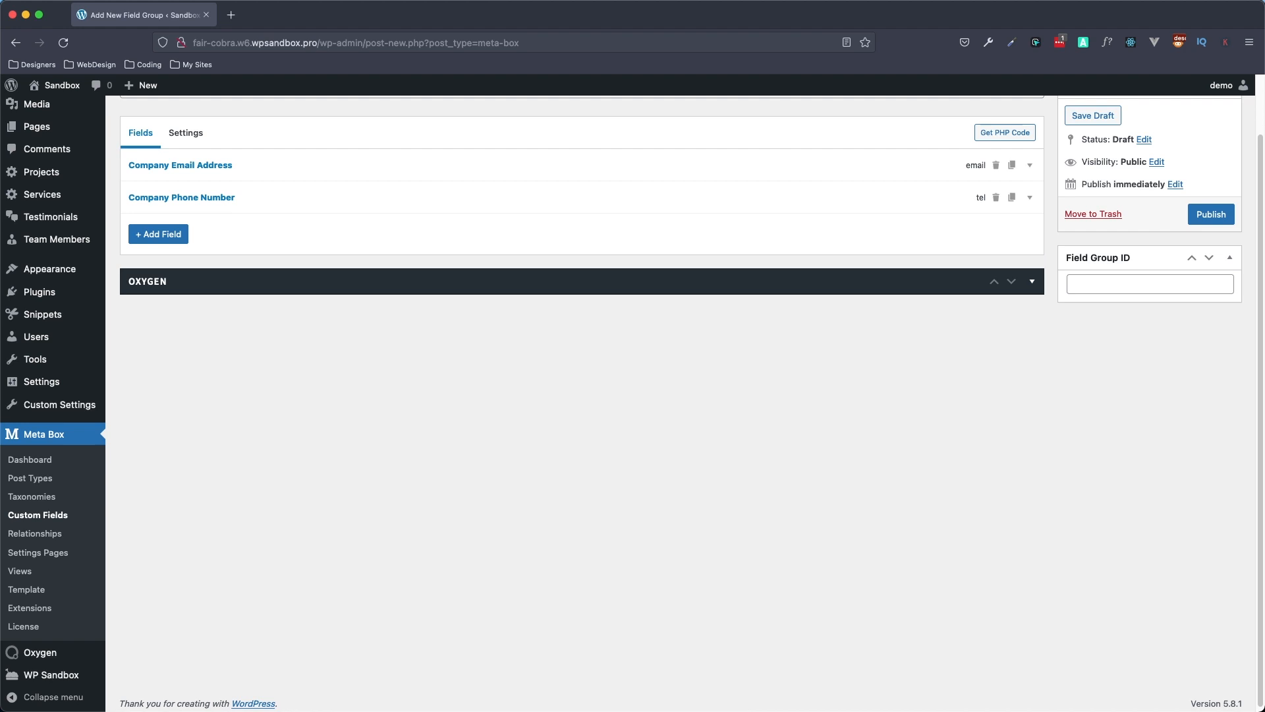
Add a Textarea field labelled "Company Address" with the input description "Enter the full company address"
{"action": "left_click", "coordinate": [179, 238]}
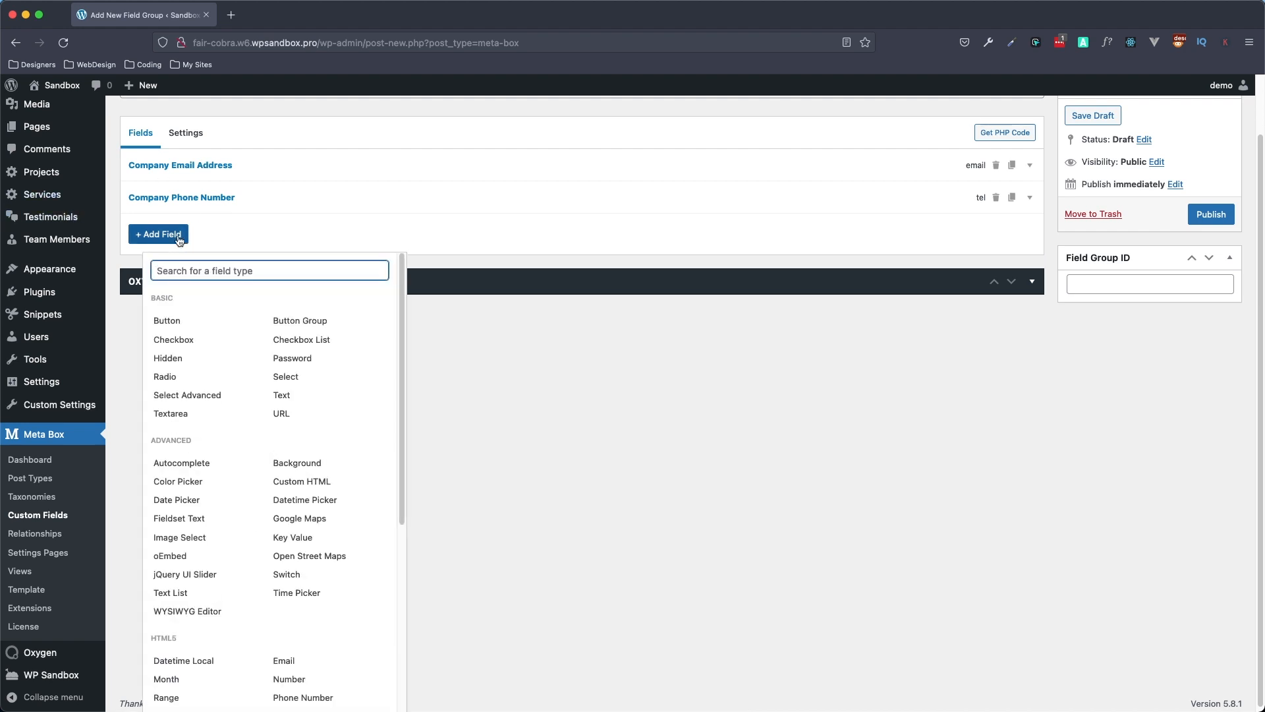
{"action": "left_click", "coordinate": [179, 414]}
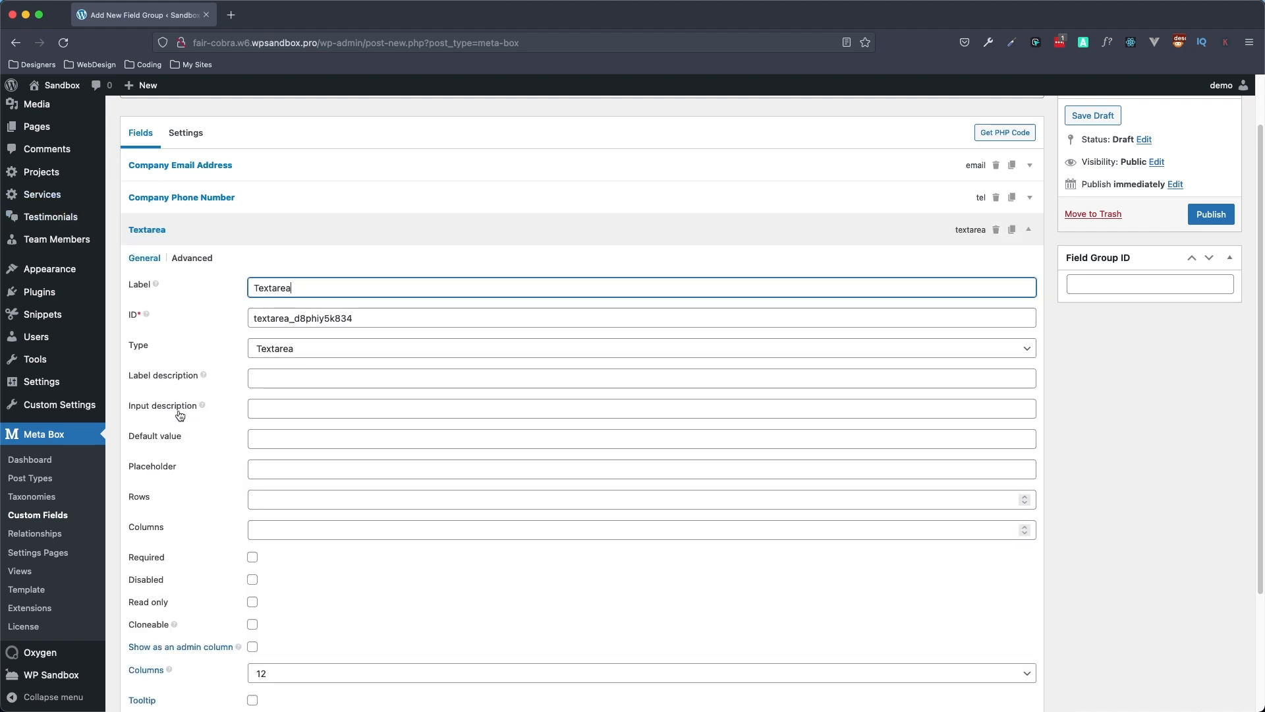
{"action": "double_click", "coordinate": [300, 287]}
{"action": "type", "text": "Company Address"}
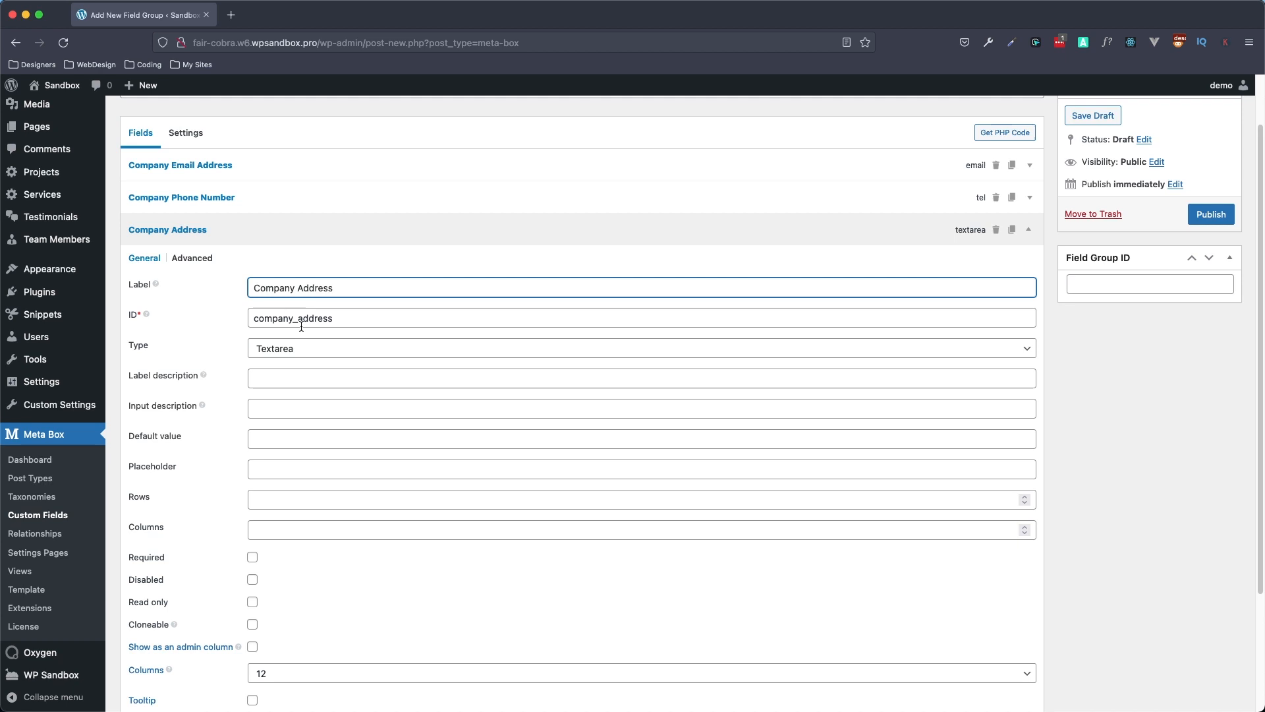
{"action": "left_click", "coordinate": [269, 409]}
{"action": "type", "text": "Enter t"}
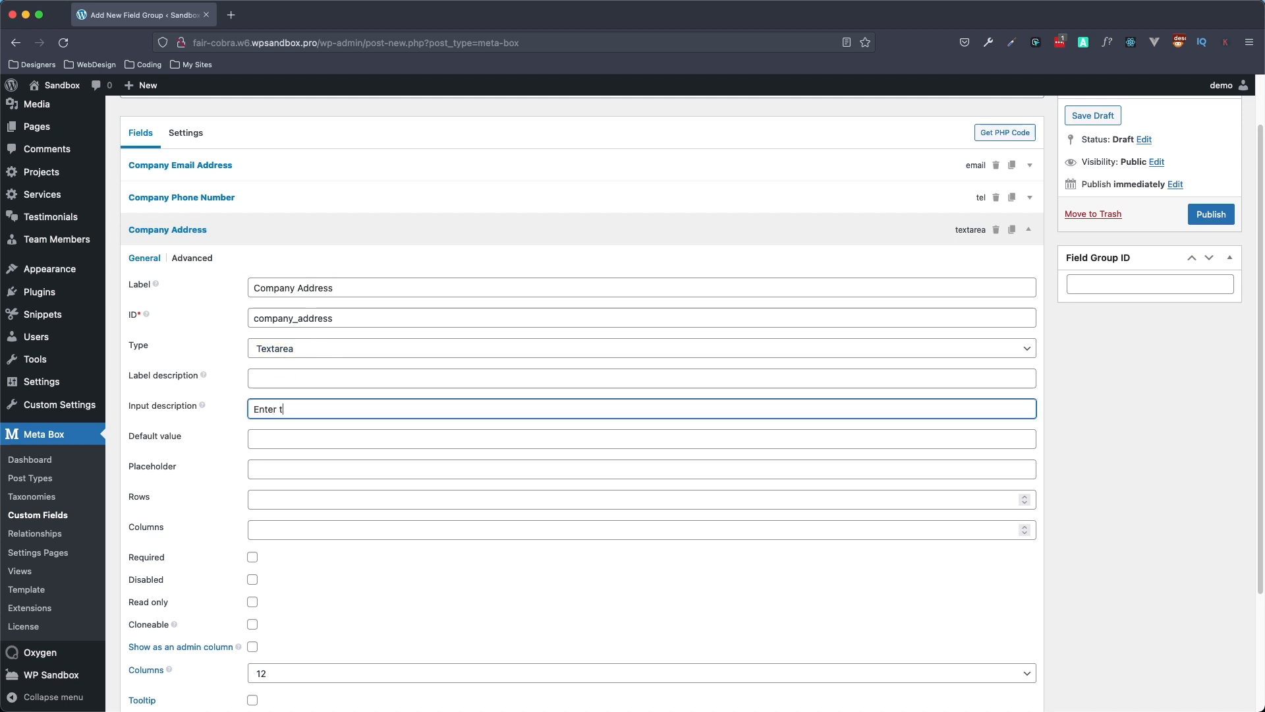
{"action": "type", "text": "he full company address"}
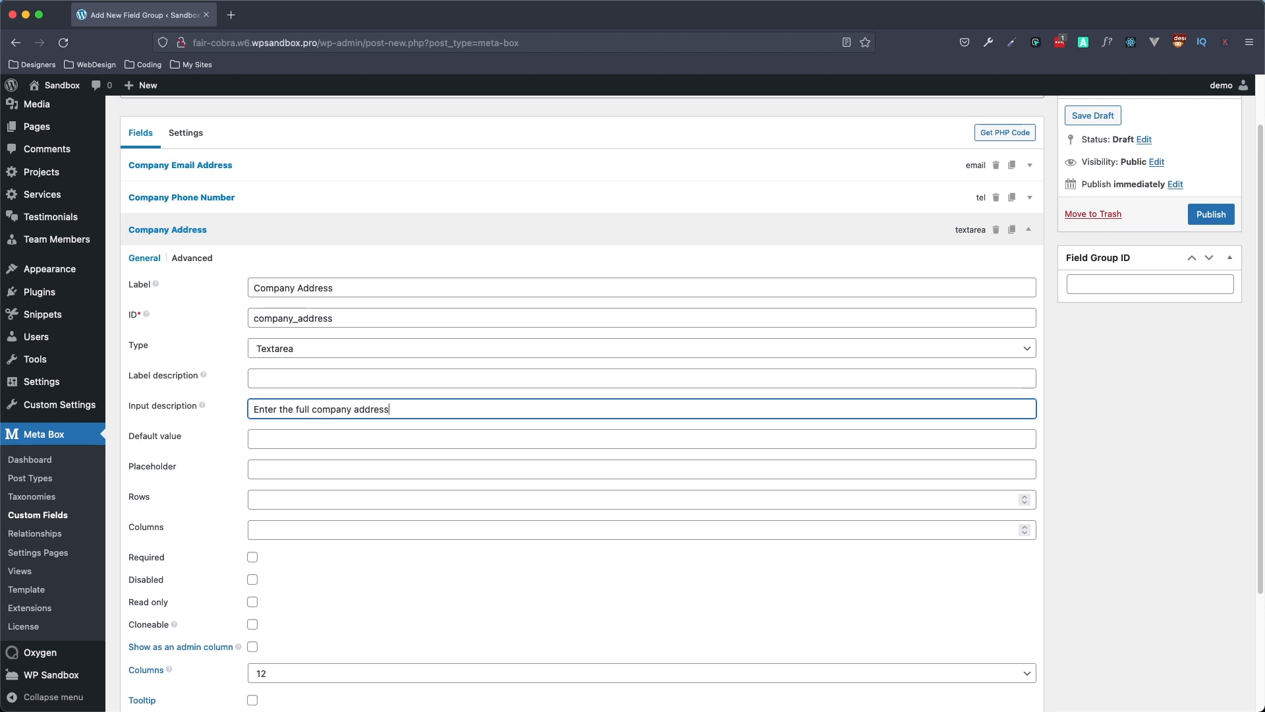
Set the Company Address field's layout columns to 3 and collapse its settings
{"action": "scroll", "coordinate": [340, 560], "scroll_direction": "down", "scroll_amount": 2}
{"action": "left_click", "coordinate": [265, 623]}
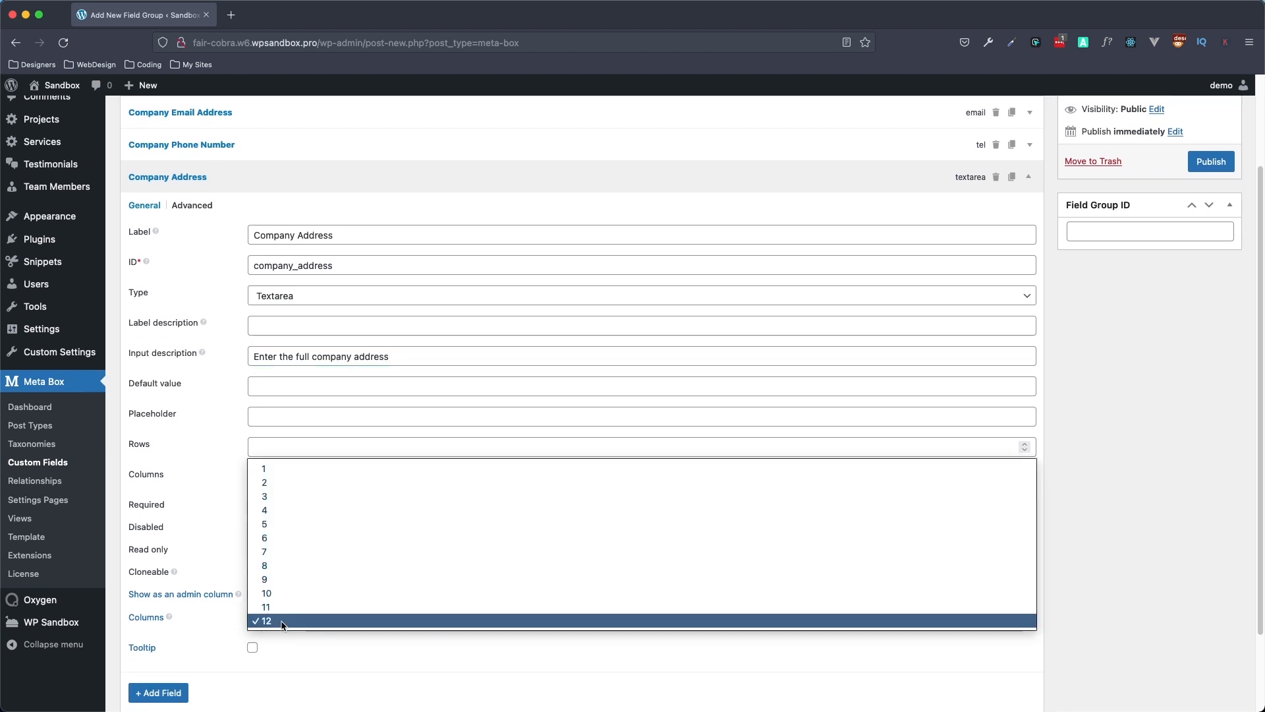
{"action": "left_click", "coordinate": [285, 501]}
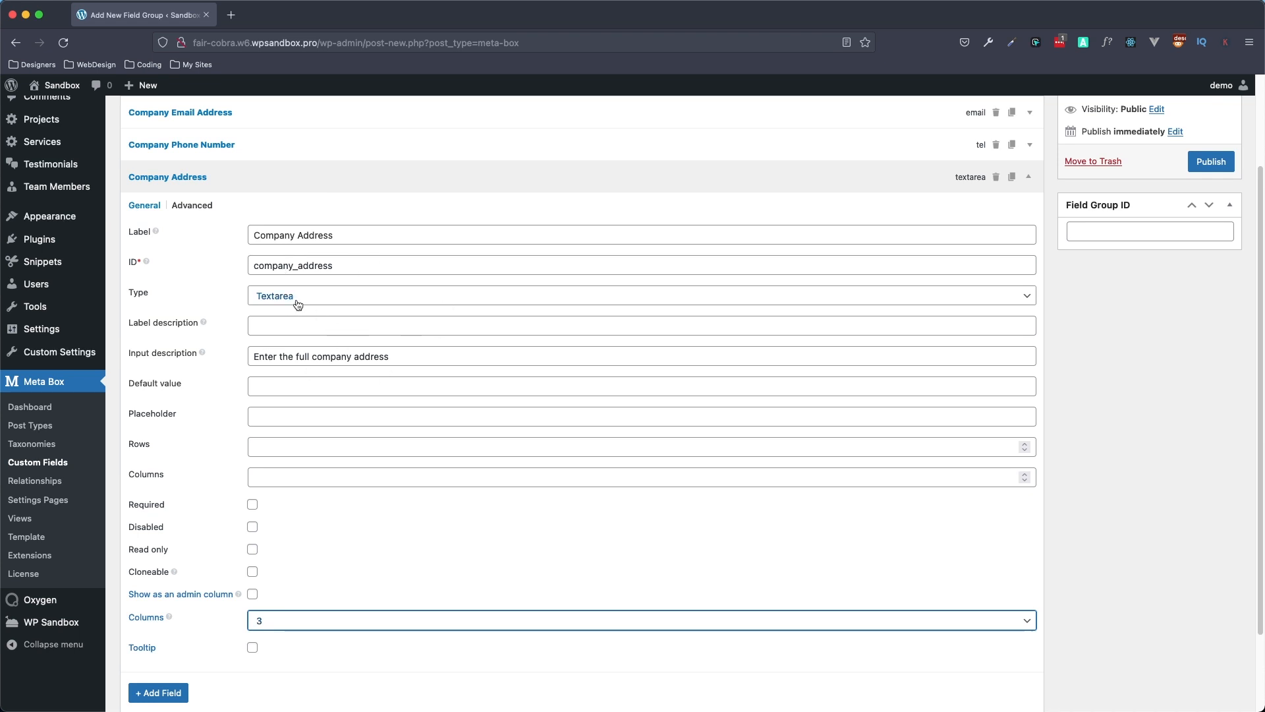
{"action": "left_click", "coordinate": [158, 693]}
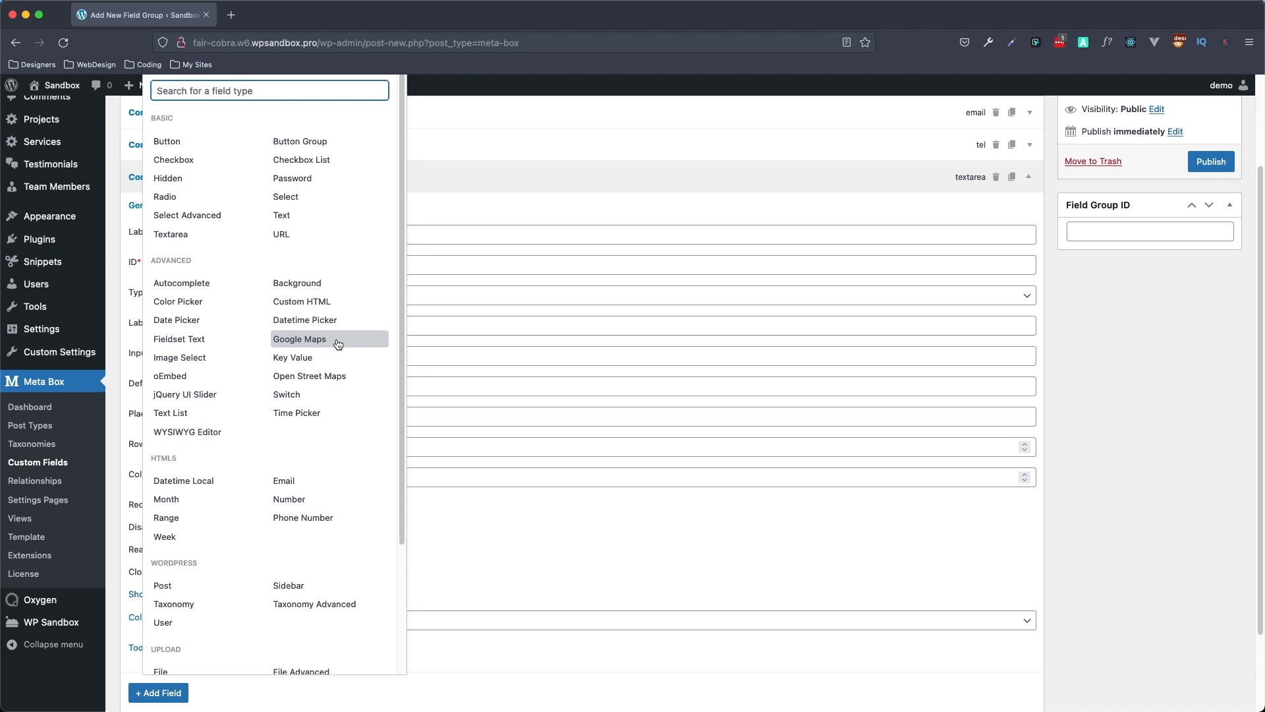
{"action": "left_click", "coordinate": [517, 203]}
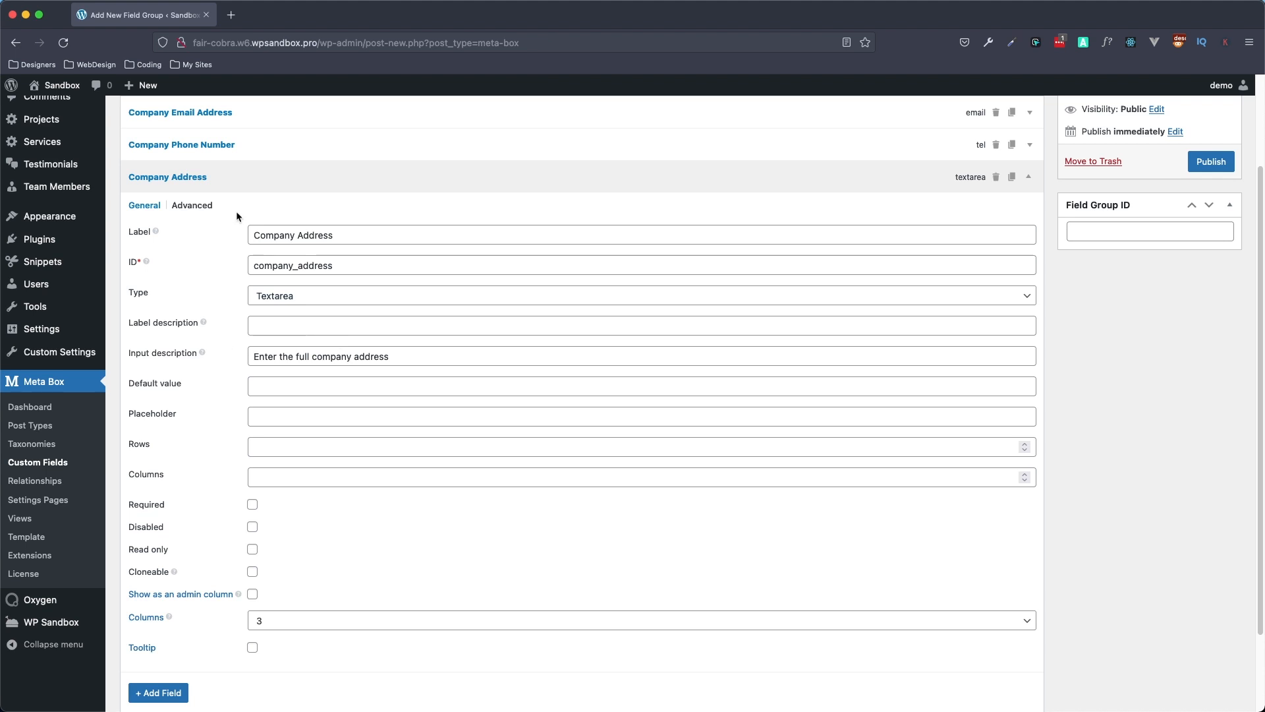
{"action": "left_click", "coordinate": [240, 185]}
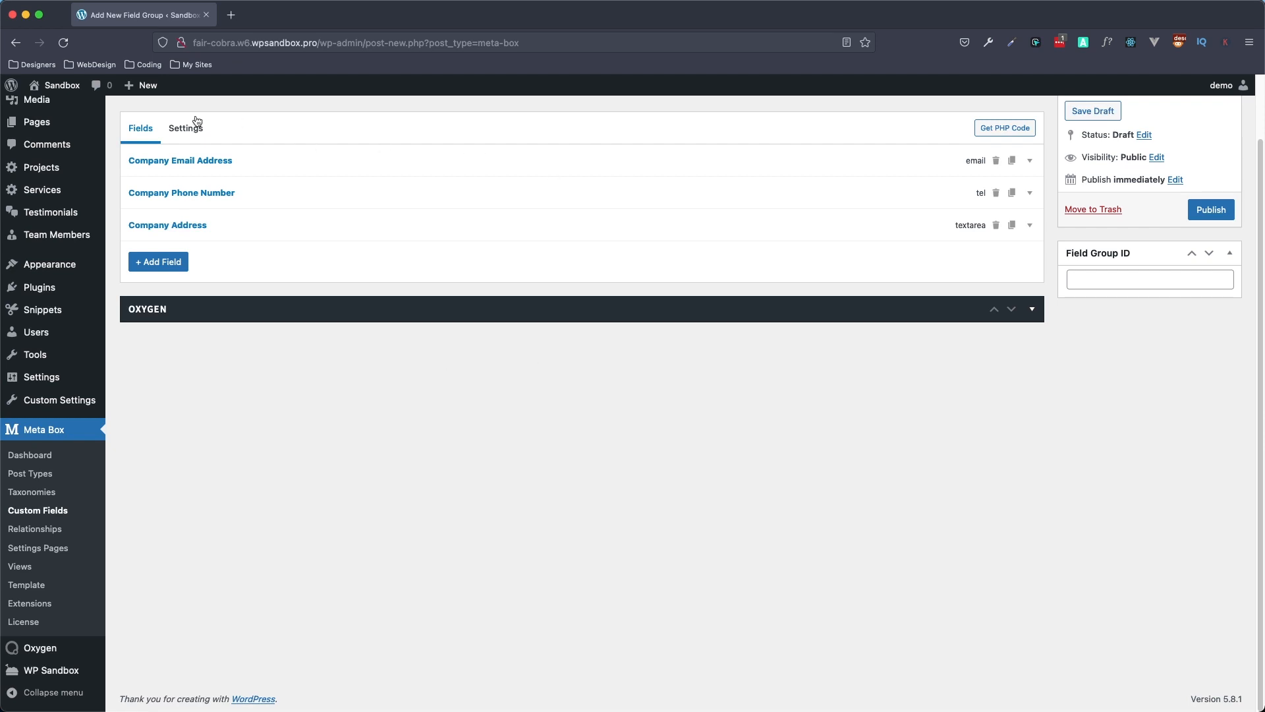
Add a Divider field below Company Address and collapse its settings
{"action": "left_click", "coordinate": [163, 263]}
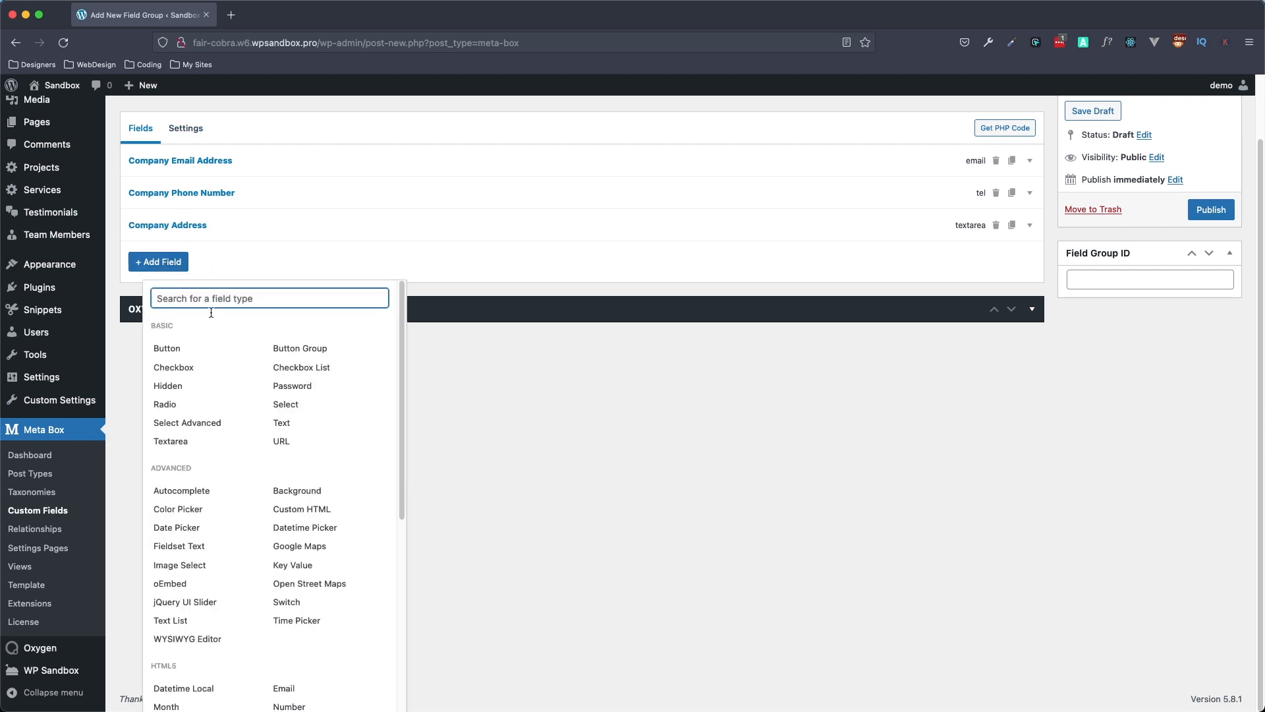
{"action": "scroll", "coordinate": [224, 528], "scroll_direction": "down", "scroll_amount": 5}
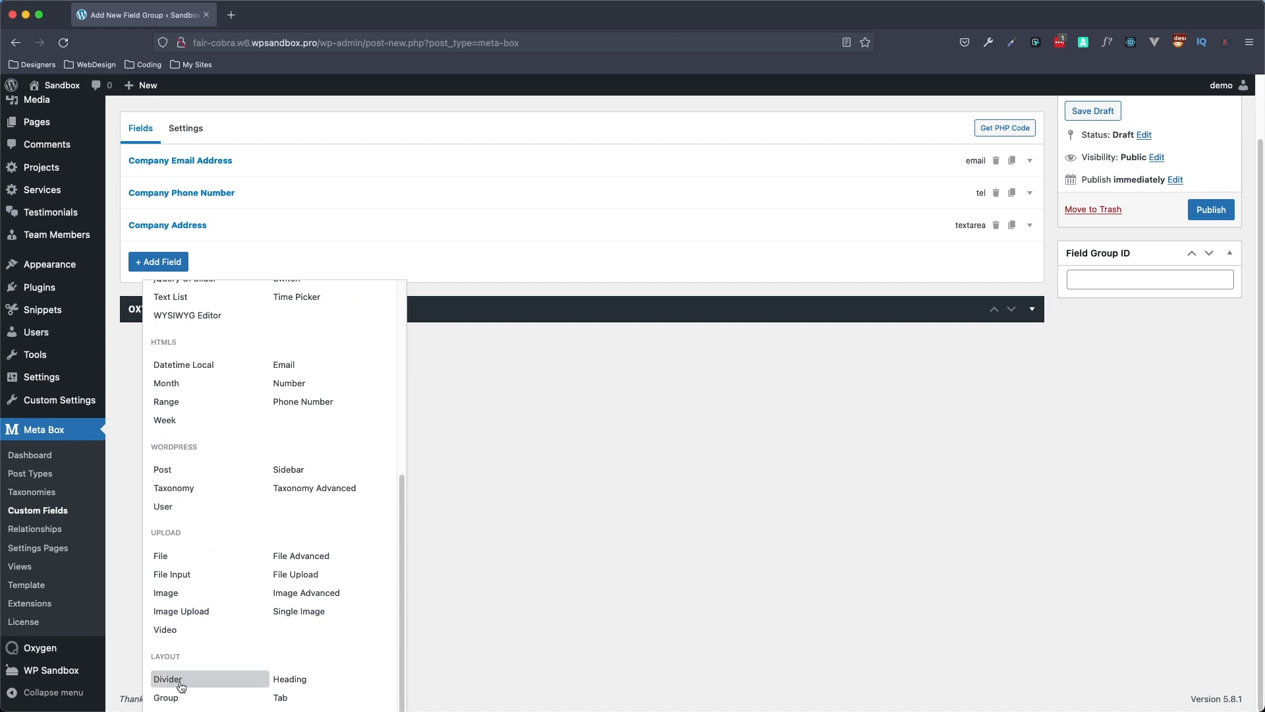
{"action": "left_click", "coordinate": [178, 686]}
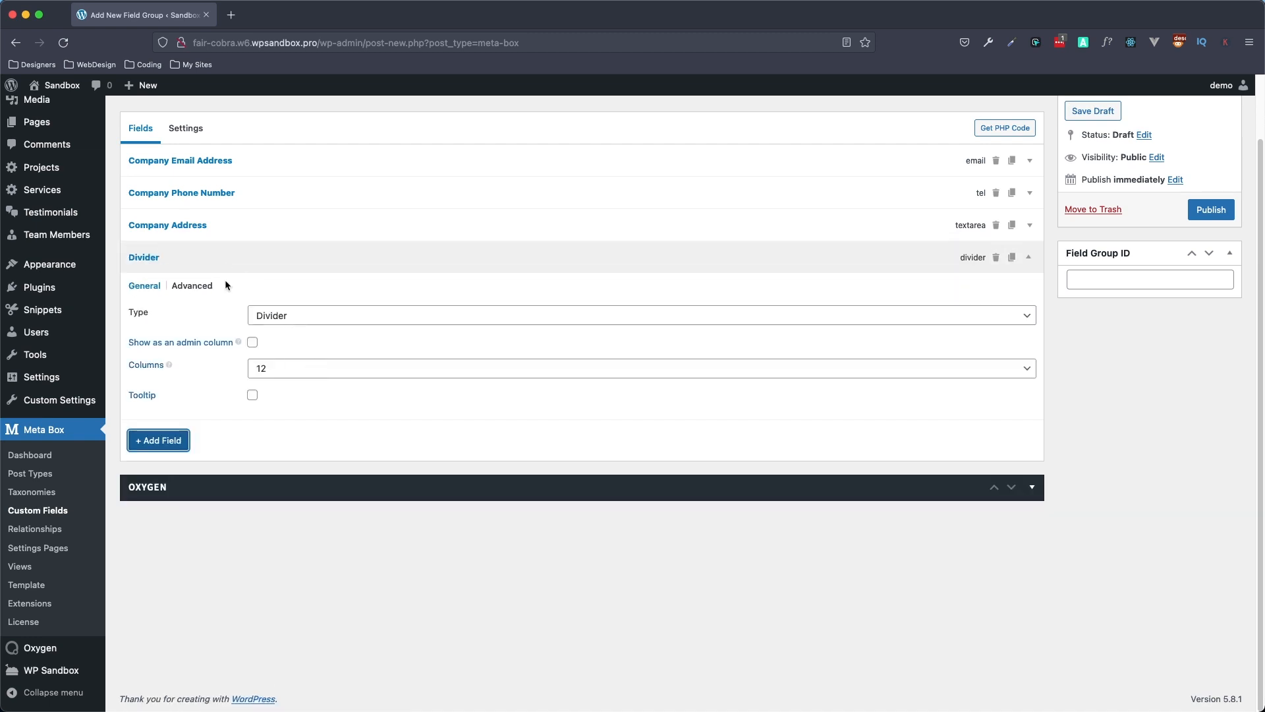
{"action": "left_click", "coordinate": [209, 258]}
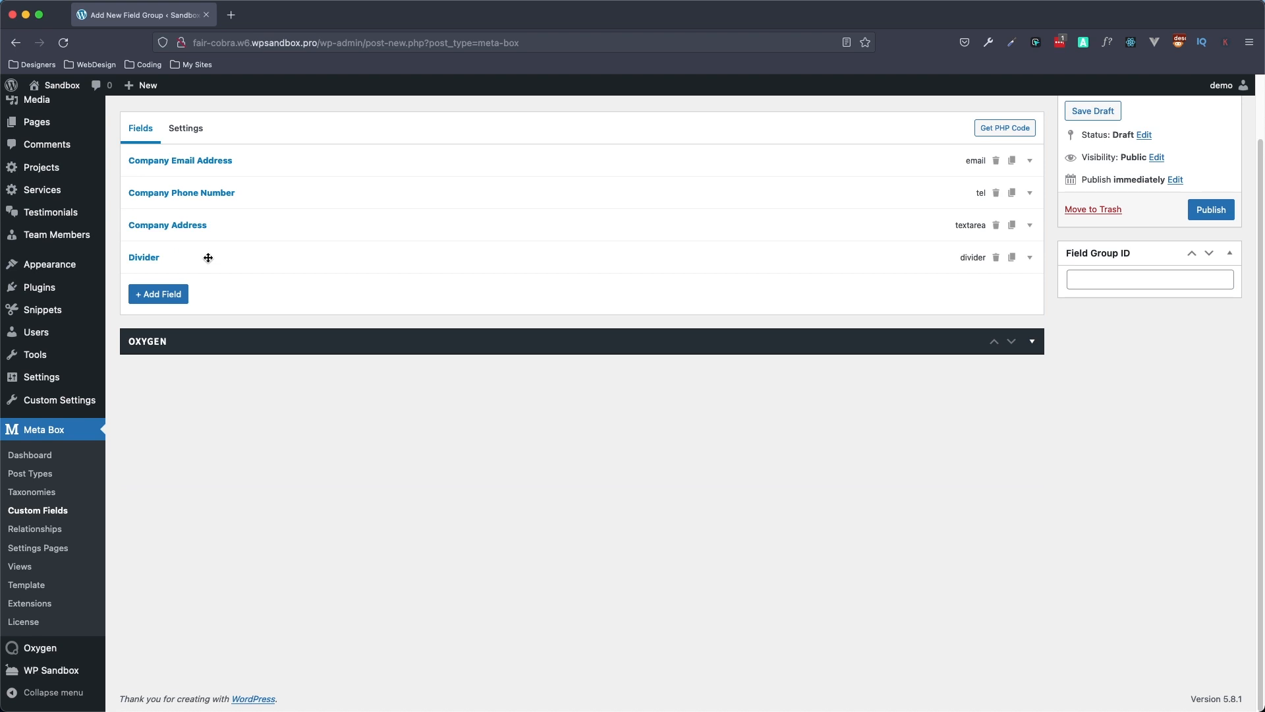
Add a Checkbox List field below the divider and label it "Days that you are open"
{"action": "left_click", "coordinate": [180, 302]}
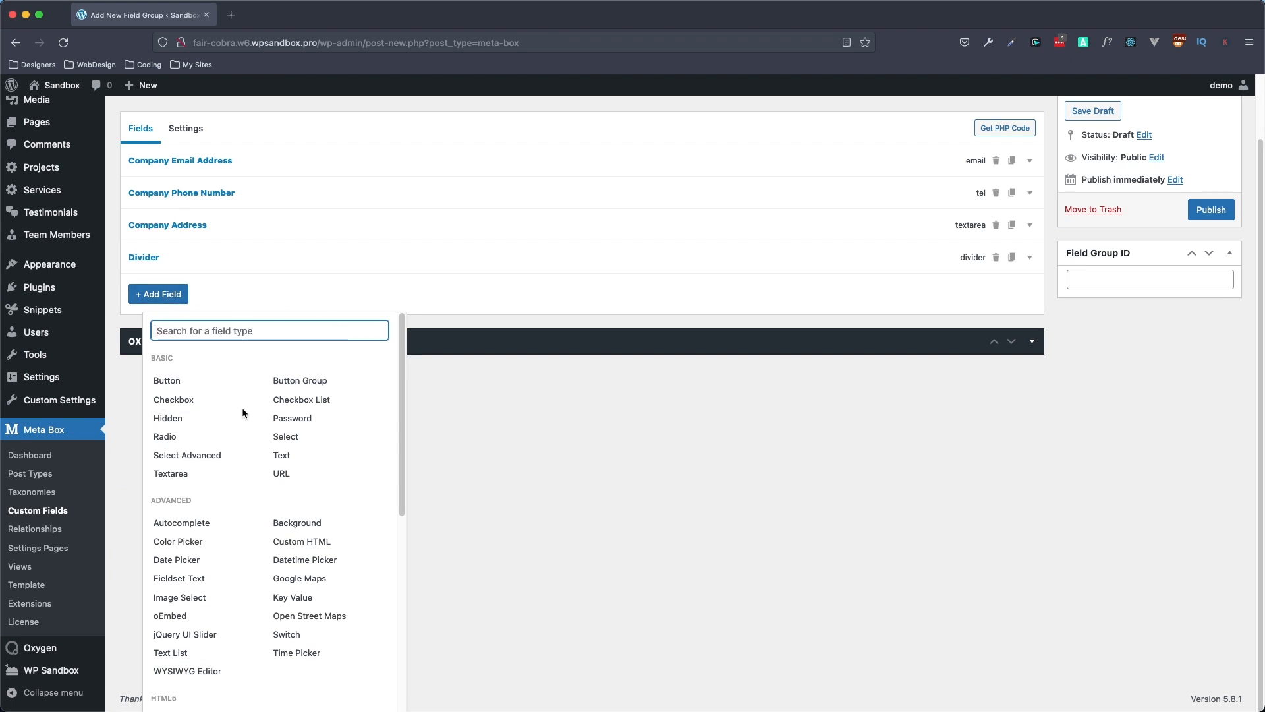
{"action": "type", "text": "che"}
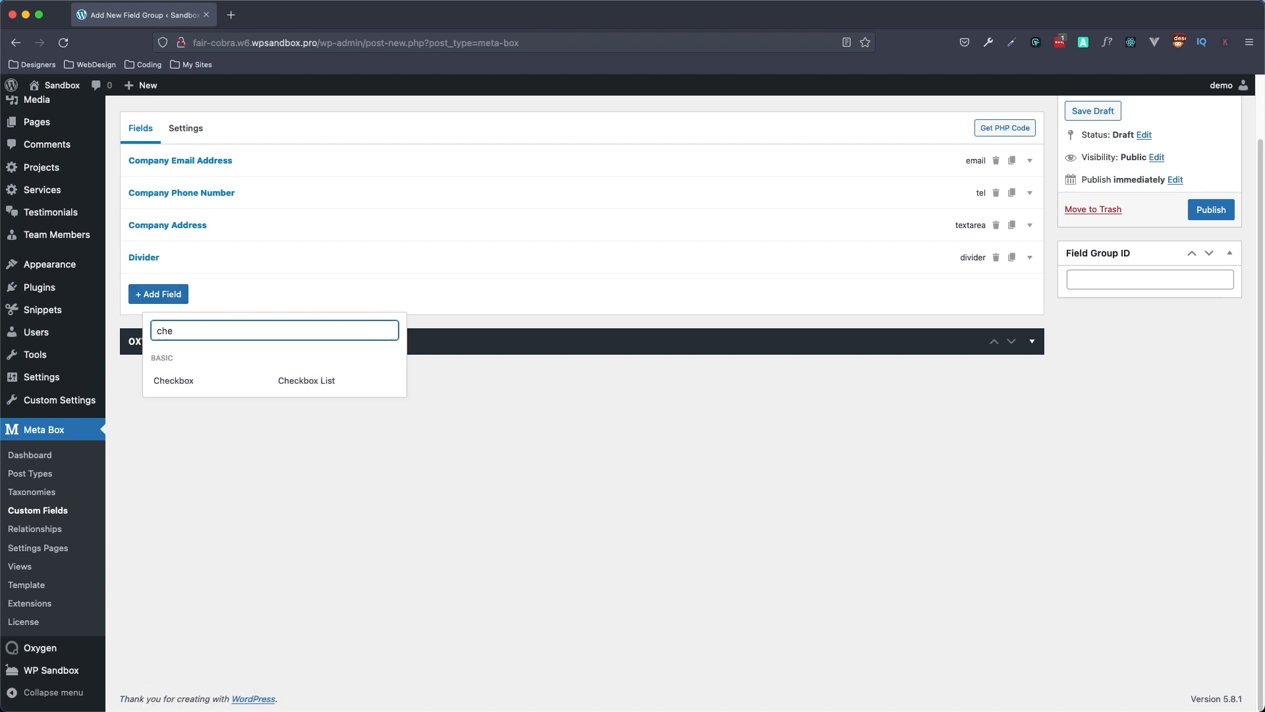
{"action": "left_click", "coordinate": [290, 381]}
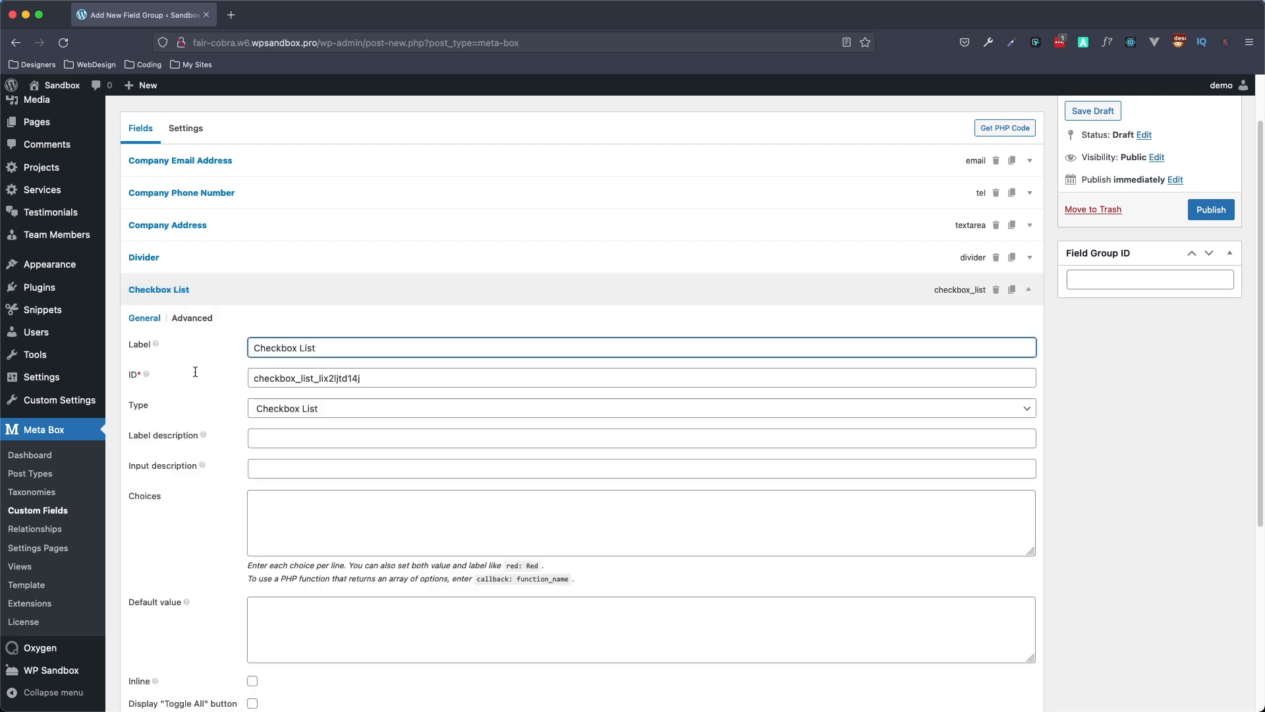
{"action": "left_click", "coordinate": [133, 346]}
{"action": "type", "text": "Day"}
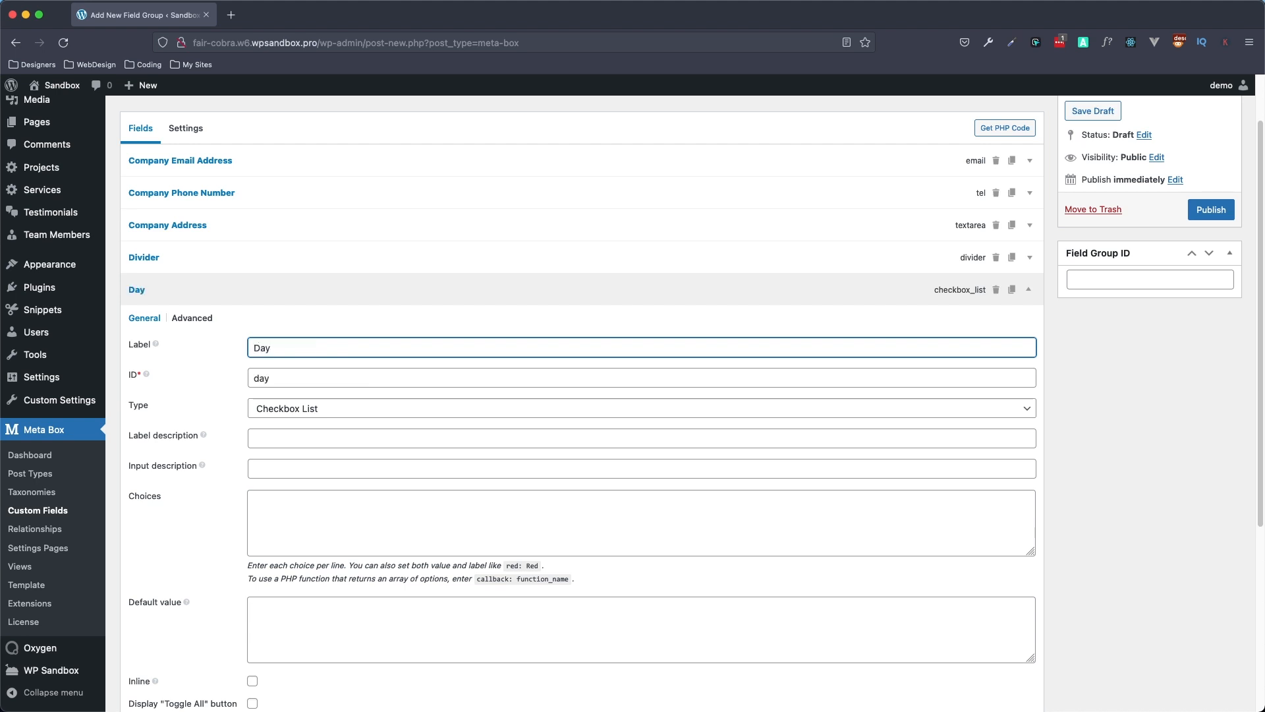
{"action": "type", "text": "s that you are open"}
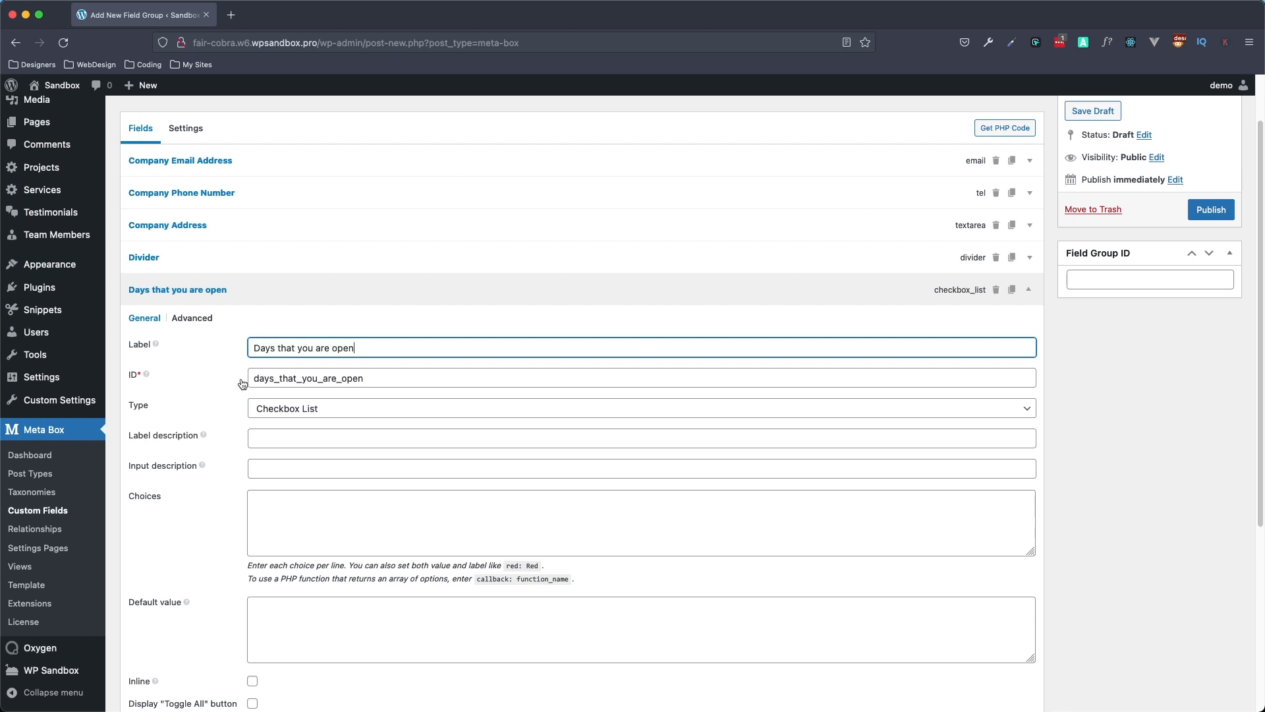
Set the checkbox list's input description to "Check all days that you are open"
{"action": "scroll", "coordinate": [231, 379], "scroll_direction": "down", "scroll_amount": 1}
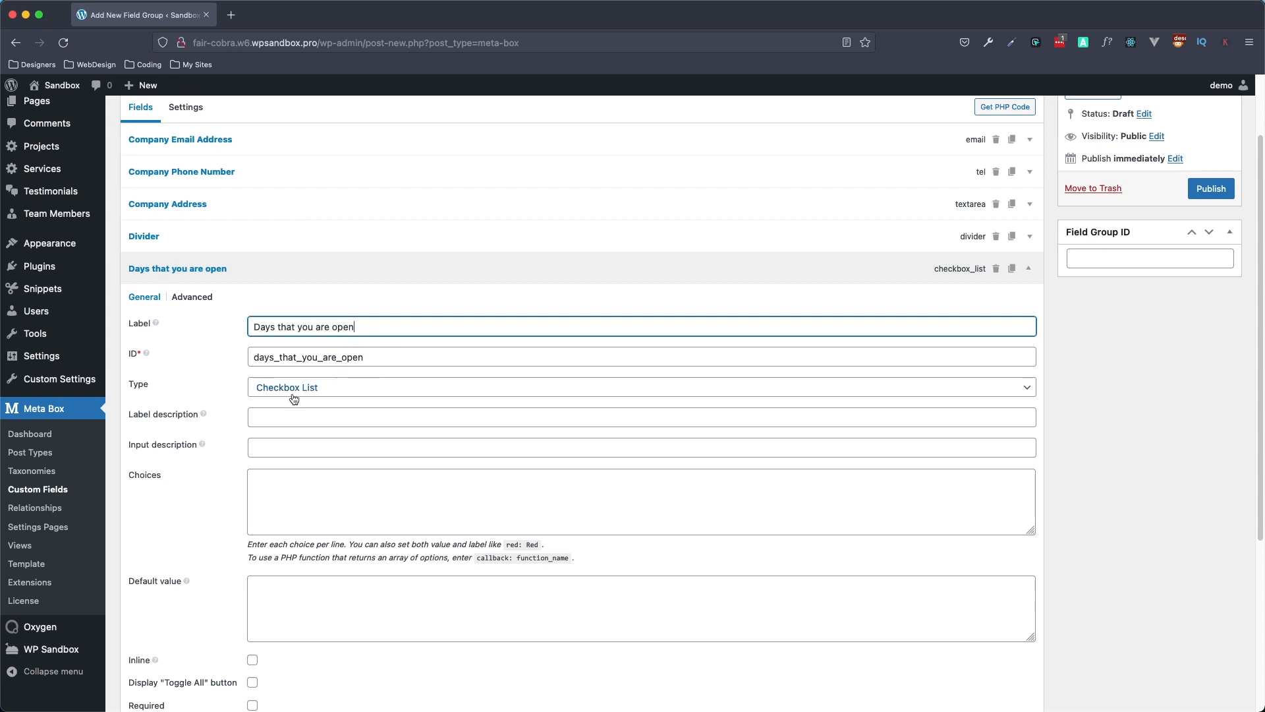
{"action": "left_click", "coordinate": [338, 417]}
{"action": "left_click", "coordinate": [311, 448]}
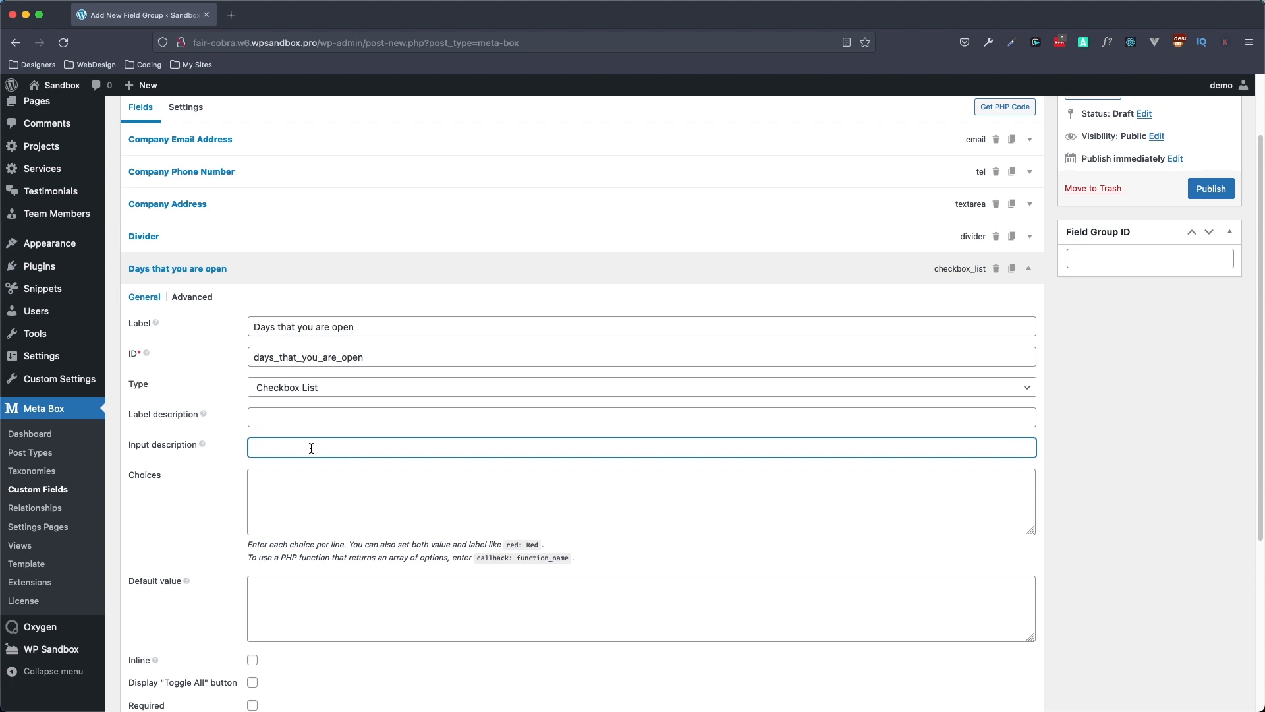
{"action": "type", "text": "Check all days th"}
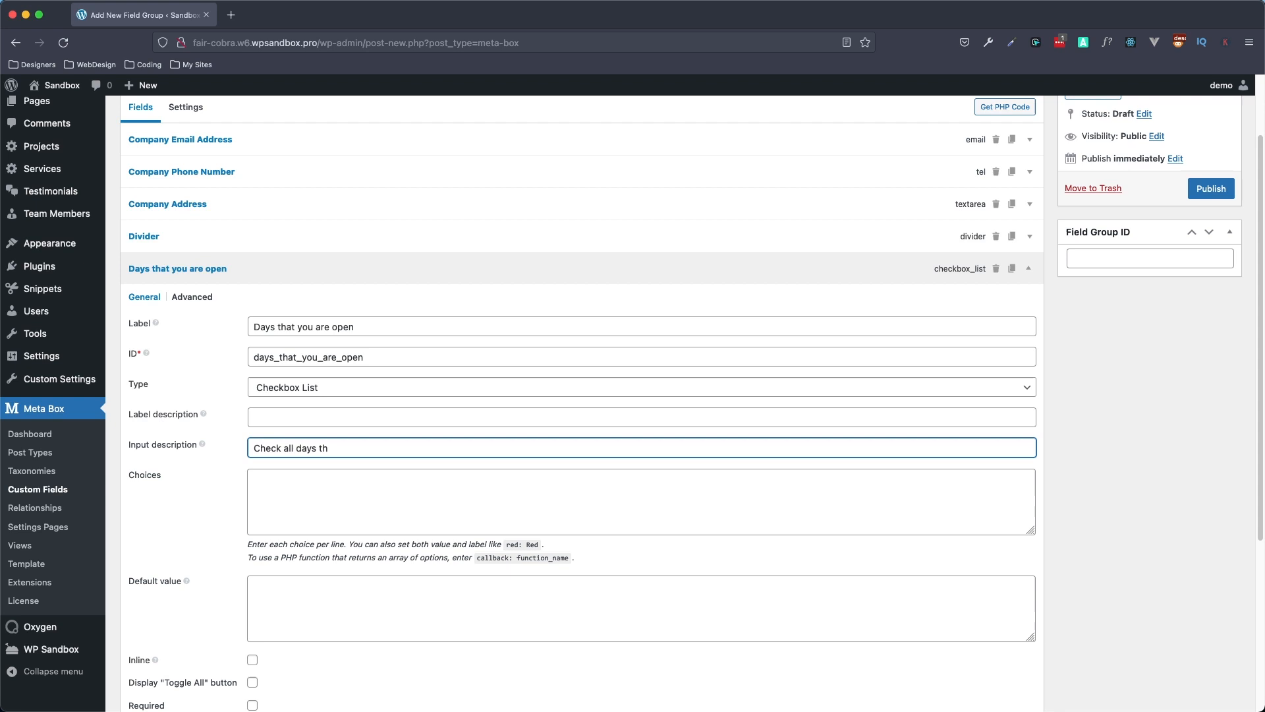
{"action": "type", "text": "at you are open"}
Enter the days Monday through Sunday as the checkbox list's choices, one per line, correcting the spelling of Saturday
{"action": "scroll", "coordinate": [388, 412], "scroll_direction": "down", "scroll_amount": 1}
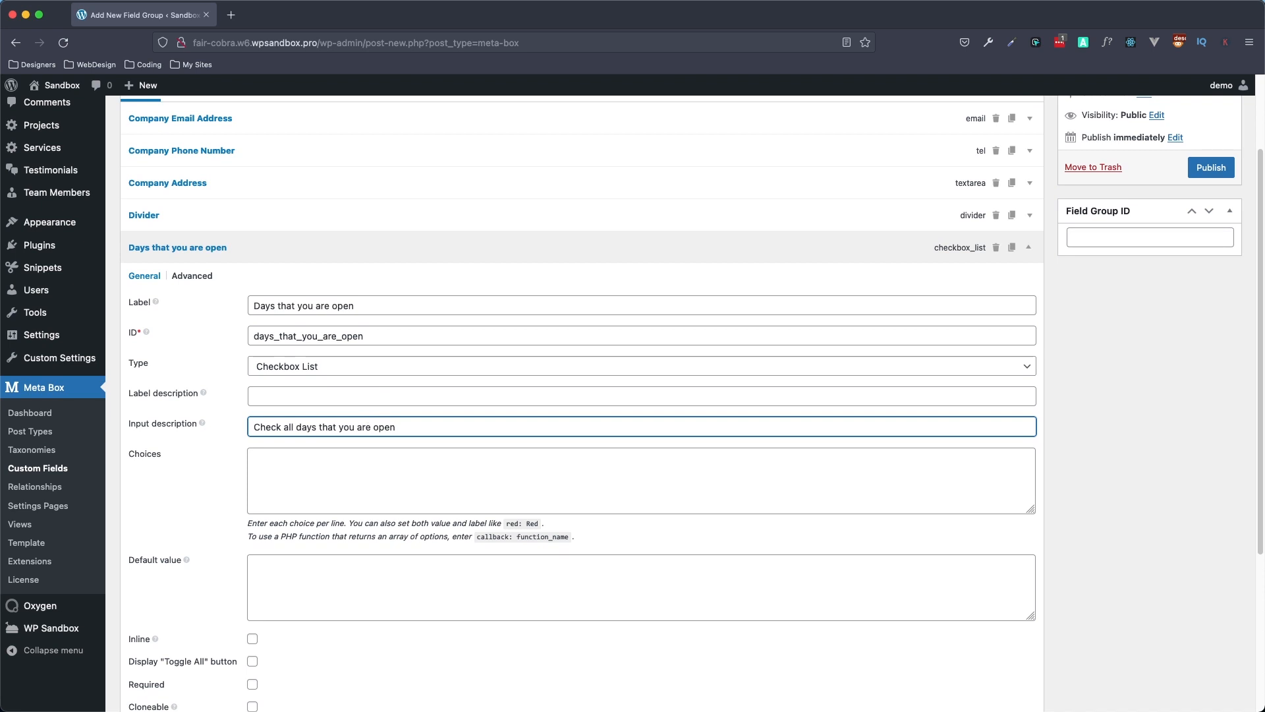
{"action": "left_click", "coordinate": [286, 469]}
{"action": "type", "text": "Mod"}
{"action": "type", "text": "day"}
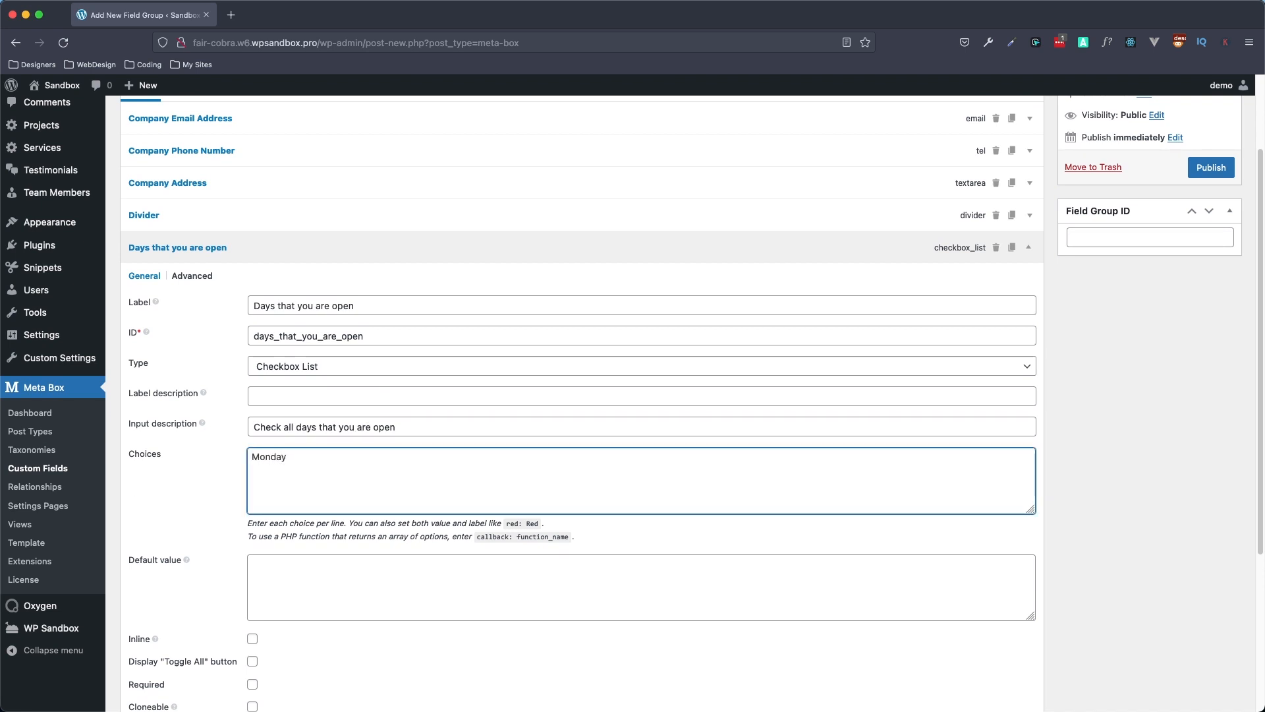
{"action": "key", "text": "Return"}
{"action": "type", "text": "Tuesday"}
{"action": "key", "text": "Return"}
{"action": "type", "text": "Wednesday "}
{"action": "type", "text": "Thursday"}
{"action": "key", "text": "Return"}
{"action": "type", "text": "Friday"}
{"action": "key", "text": "Return"}
{"action": "type", "text": "Saturady"}
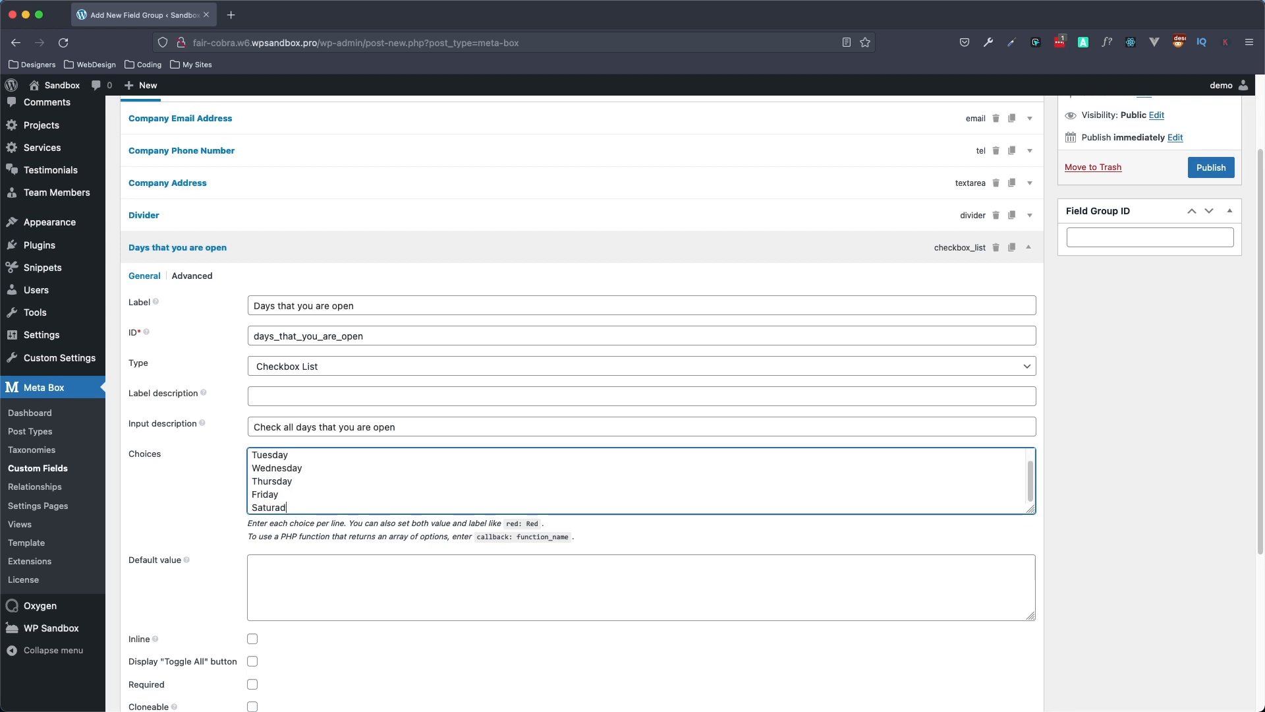
{"action": "key", "text": "Return"}
{"action": "type", "text": "Sunday"}
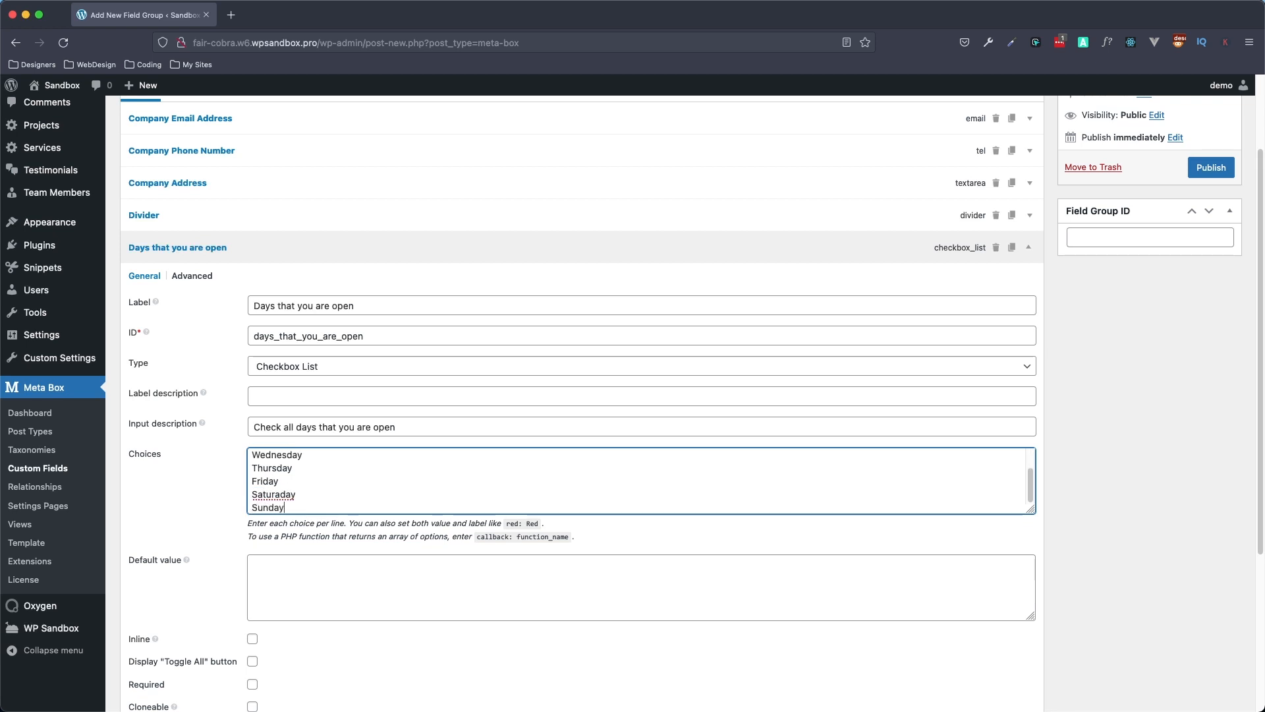
{"action": "right_click", "coordinate": [274, 499]}
{"action": "left_click", "coordinate": [308, 444]}
Give the Sunday choice a separate lowercase value so that its line reads "sunday:Sunday"
{"action": "left_click_drag", "start_coordinate": [539, 526], "coordinate": [506, 524]}
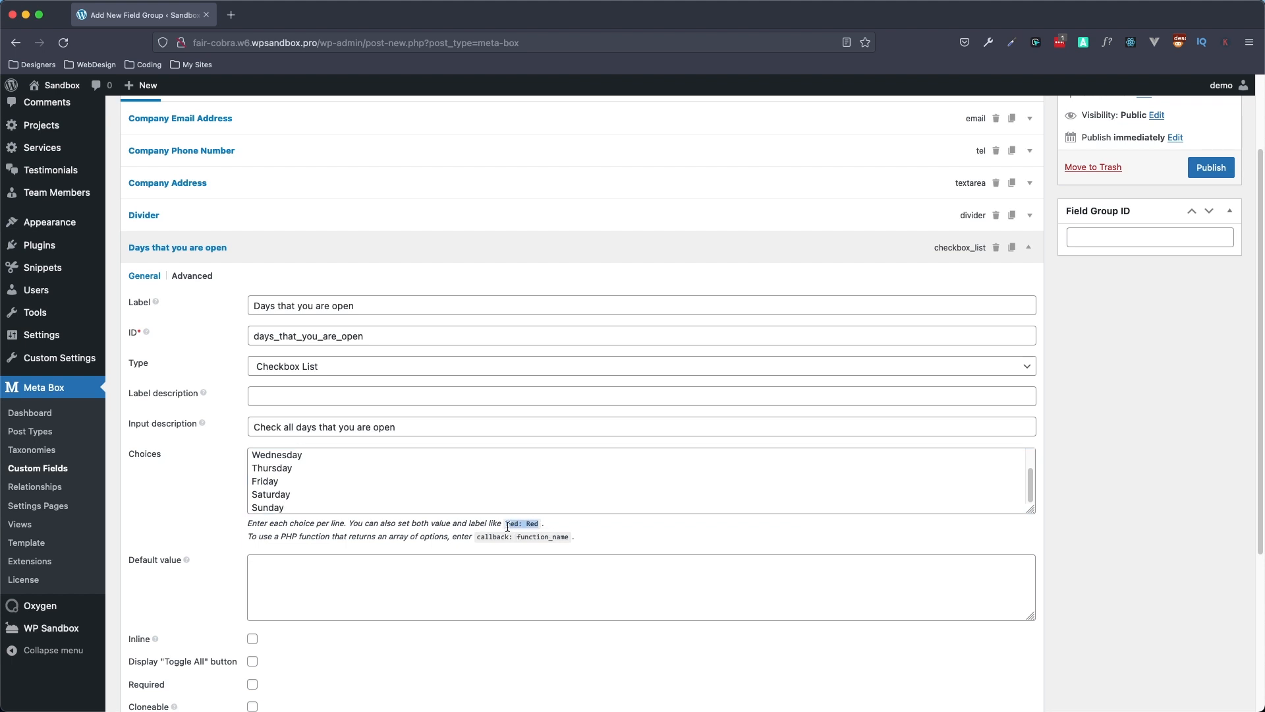
{"action": "left_click", "coordinate": [254, 507]}
{"action": "type", "text": "sunday"}
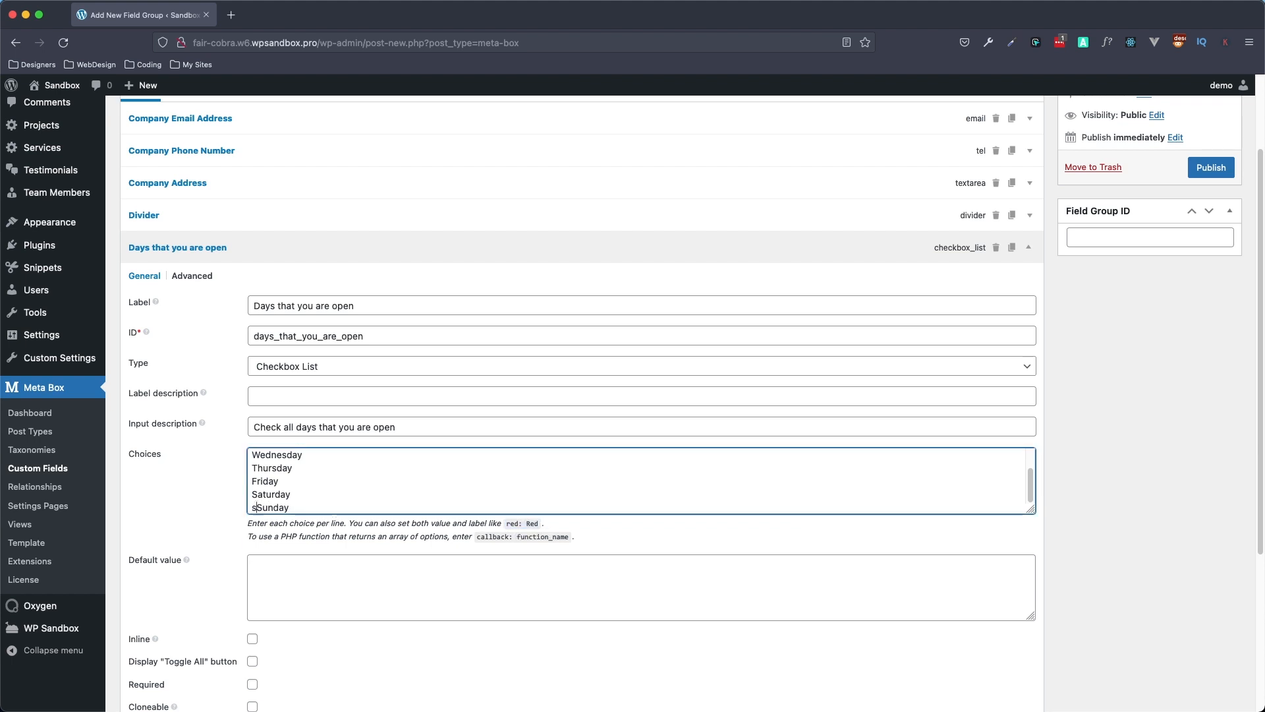
{"action": "type", "text": ":"}
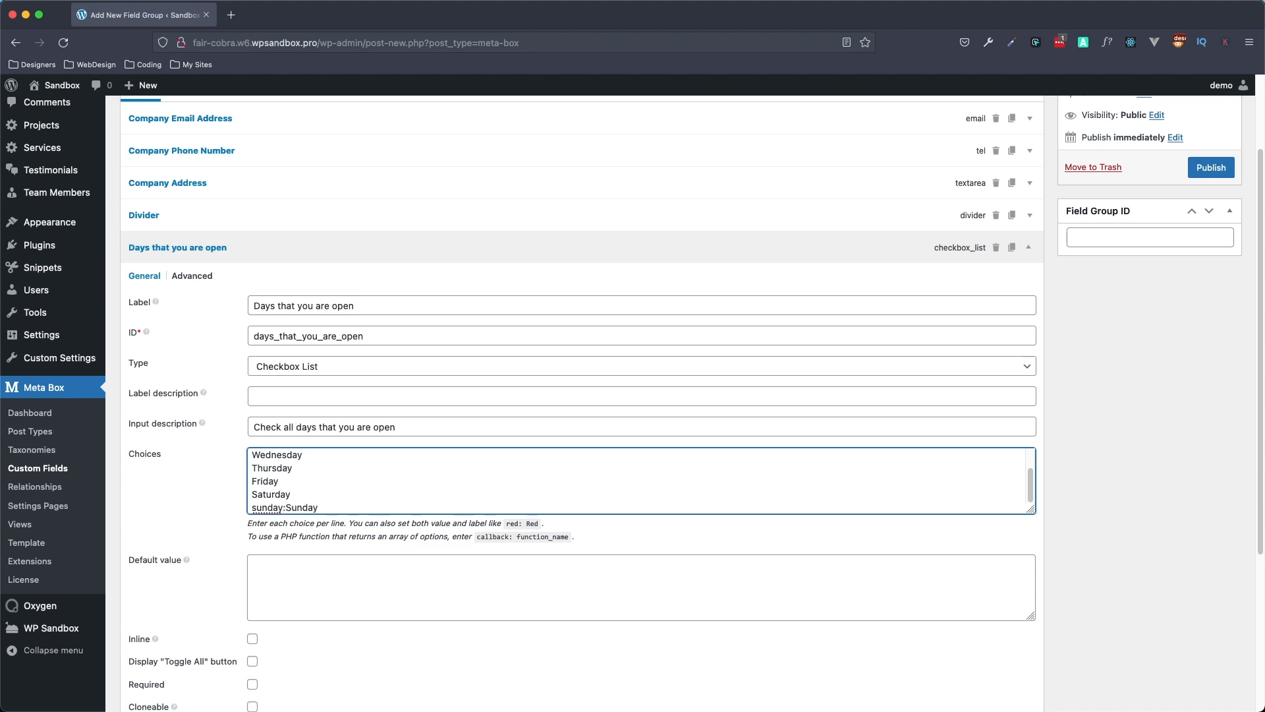
Remove the separate value from the Sunday choice, leaving only "Sunday", and enable the "Toggle All" button for the checkbox list
{"action": "left_click_drag", "start_coordinate": [292, 507], "coordinate": [225, 508]}
{"action": "key", "text": "BackSpace"}
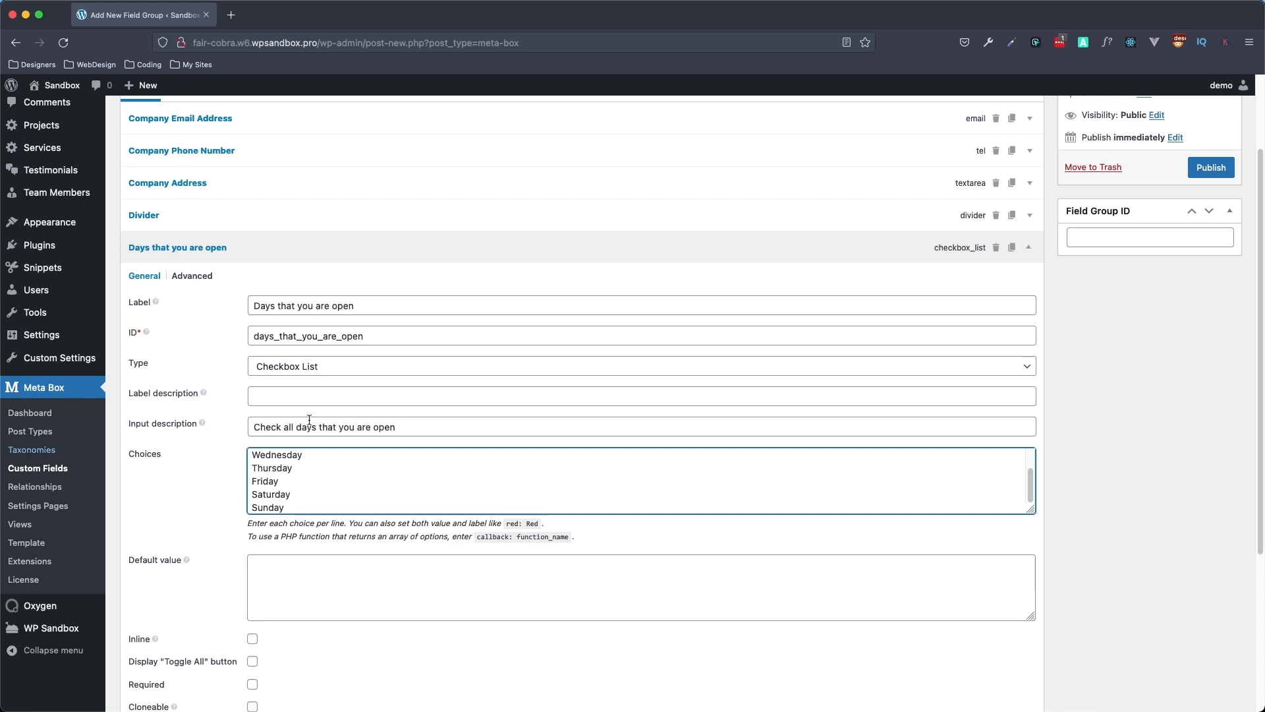
{"action": "scroll", "coordinate": [169, 536], "scroll_direction": "down", "scroll_amount": 4}
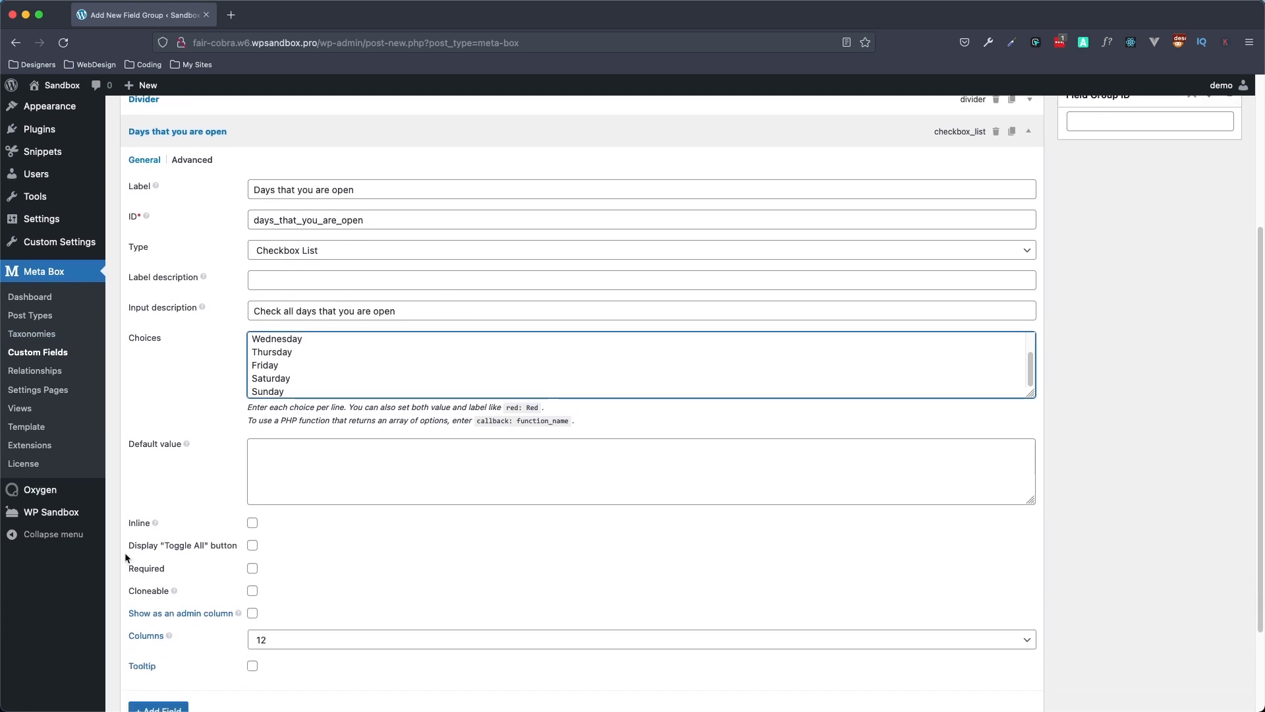
{"action": "left_click", "coordinate": [249, 549]}
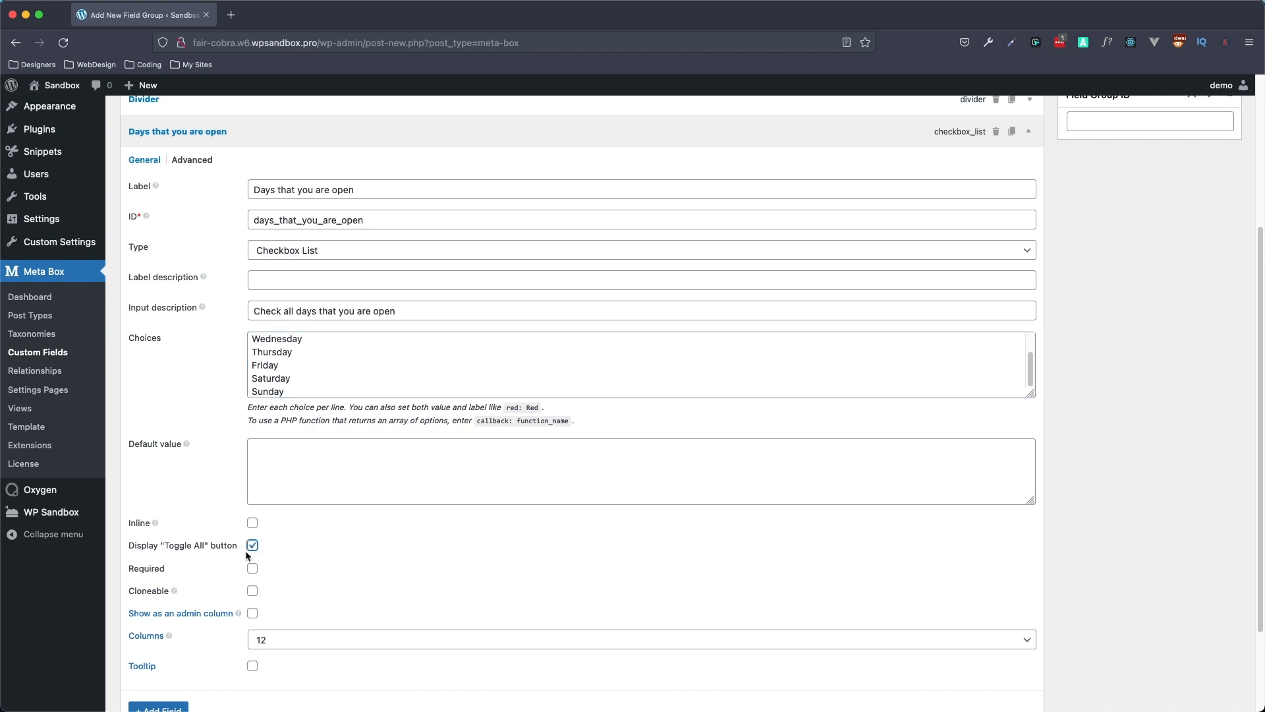
{"action": "scroll", "coordinate": [278, 385], "scroll_direction": "up", "scroll_amount": 2}
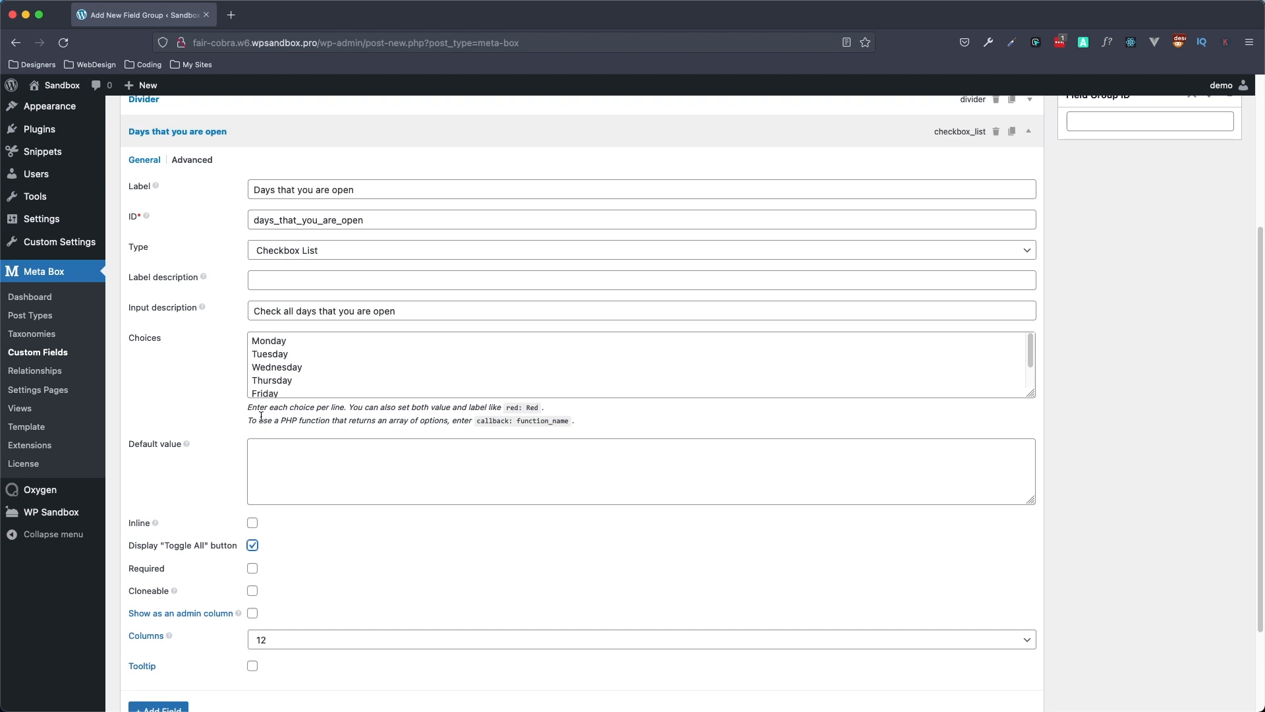
Set the "Days that you are open" field's columns to 3 and collapse the field
{"action": "left_click", "coordinate": [288, 642]}
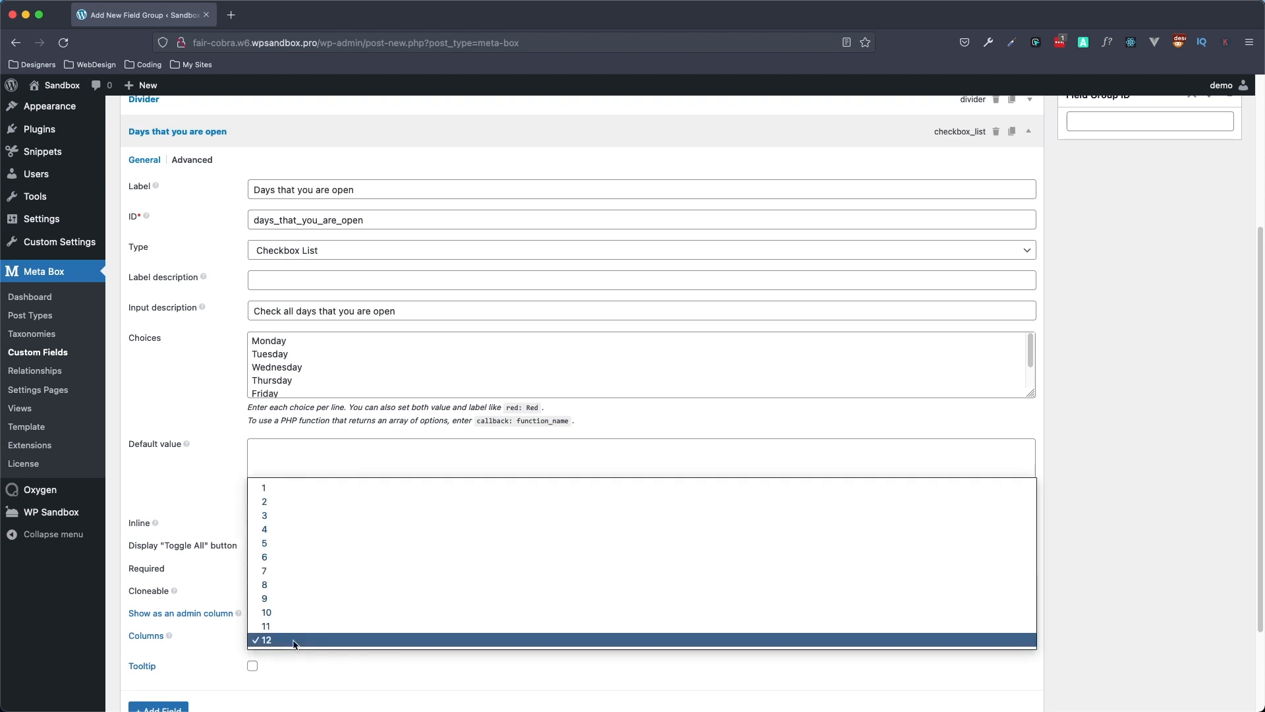
{"action": "left_click", "coordinate": [282, 514]}
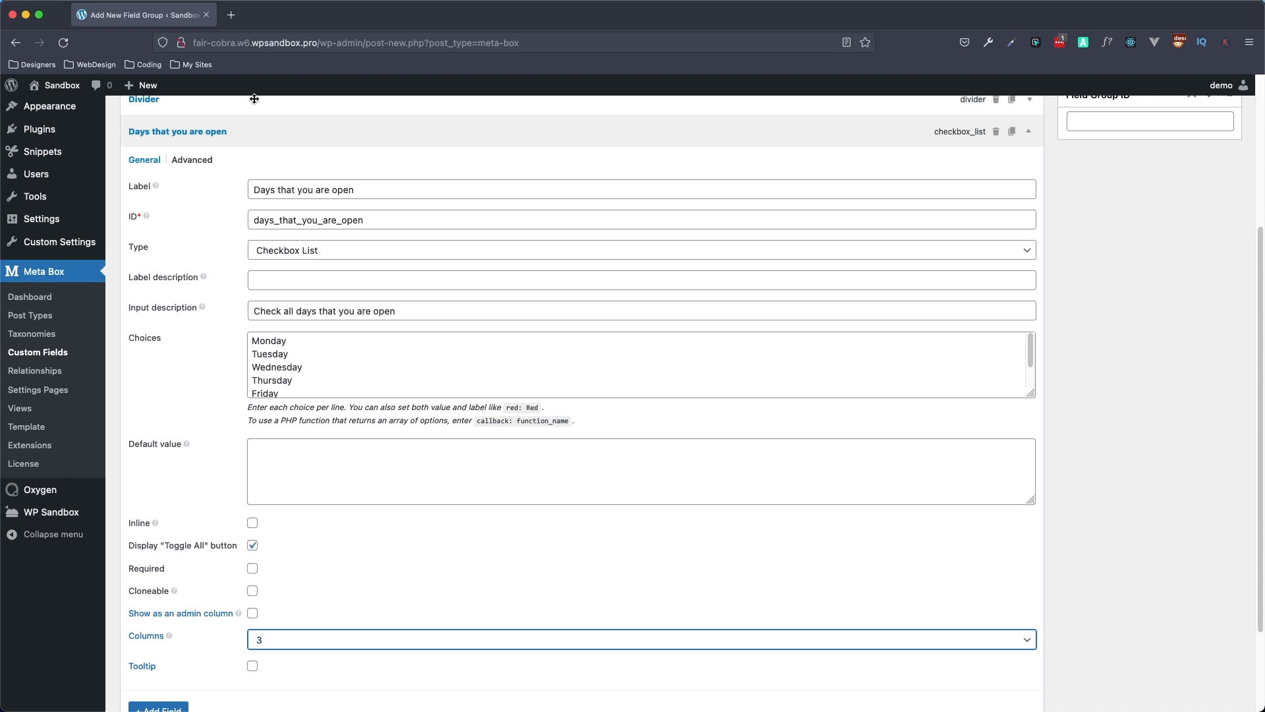
{"action": "left_click", "coordinate": [251, 130]}
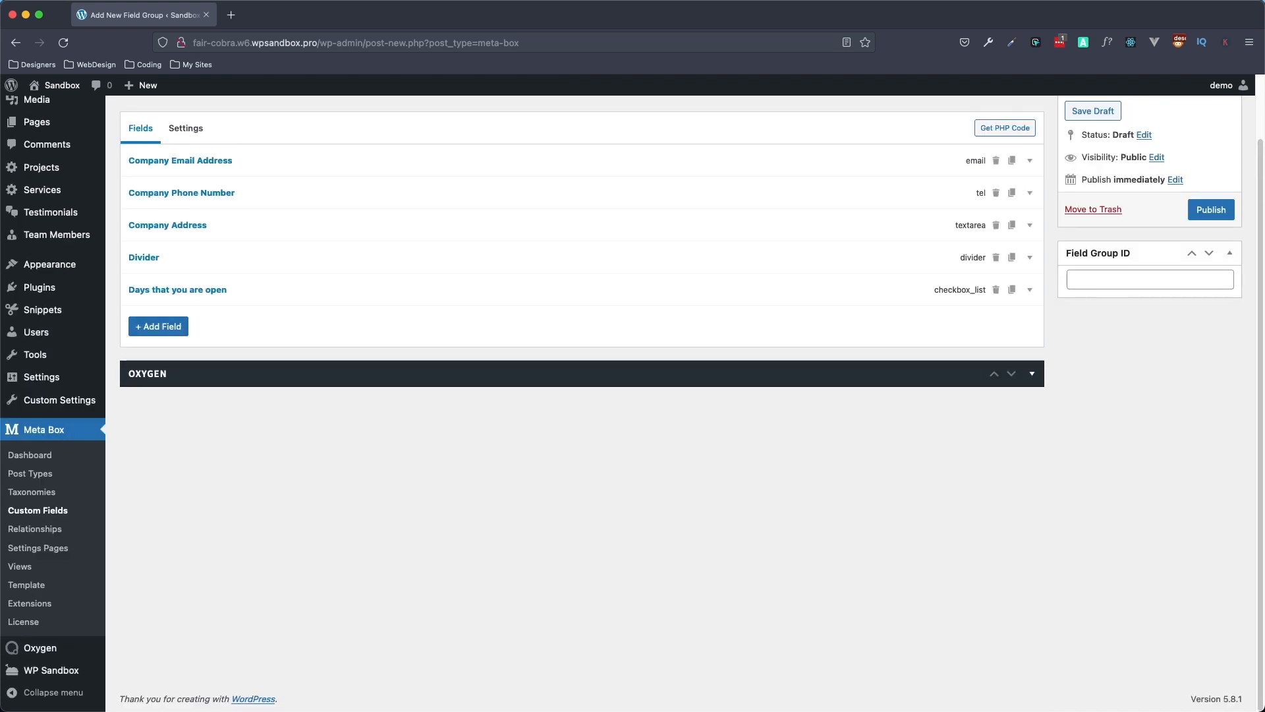
Add a Text field below the checkbox list and label it "Monday Open Hours"
{"action": "left_click", "coordinate": [158, 326]}
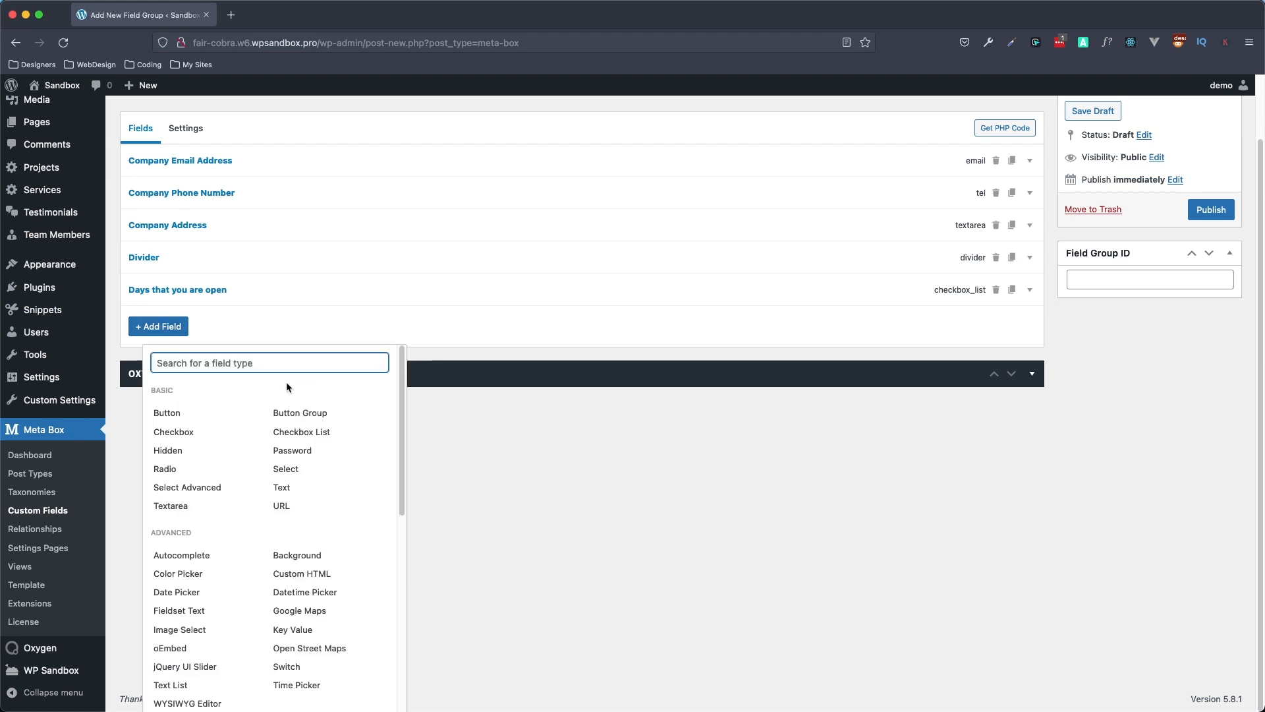
{"action": "left_click", "coordinate": [292, 487]}
{"action": "left_click", "coordinate": [133, 381]}
{"action": "type", "text": "Monday "}
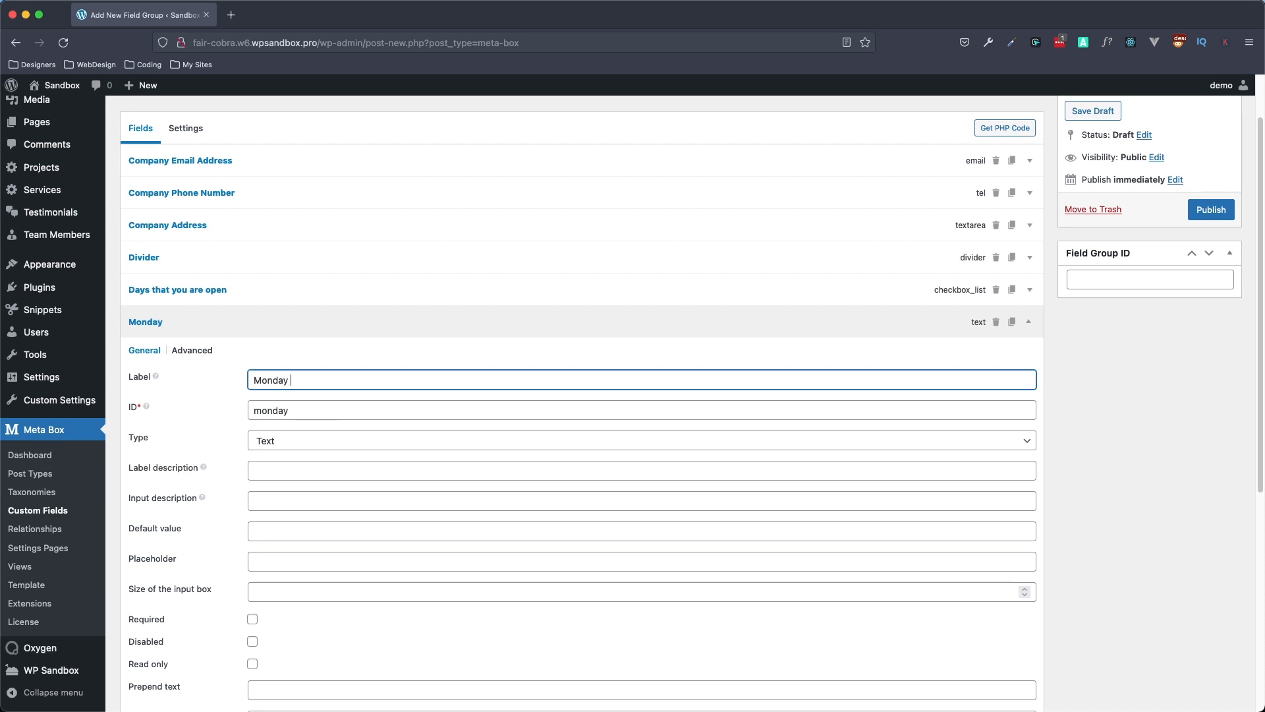
{"action": "type", "text": "Hours"}
{"action": "type", "text": "Open"}
Set the Monday field's input description to "Enter your hours for Monday" and its columns to 3
{"action": "left_click", "coordinate": [267, 497]}
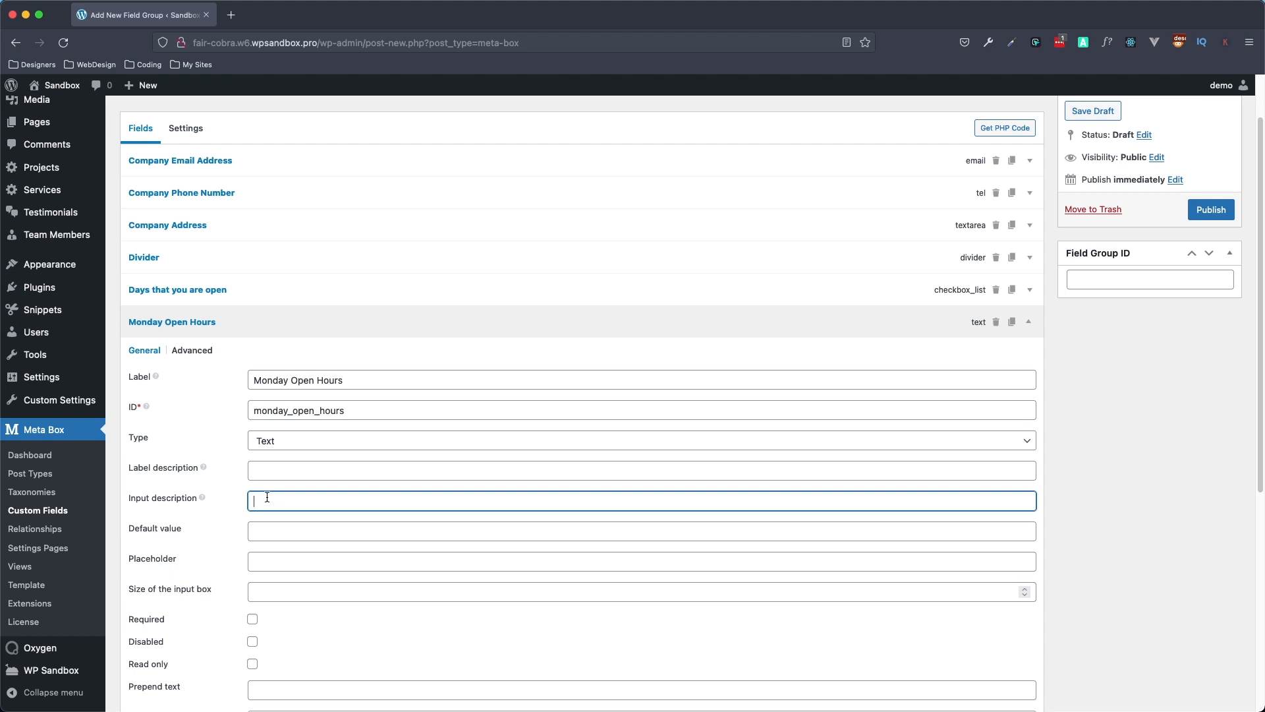
{"action": "type", "text": "Enter your hour"}
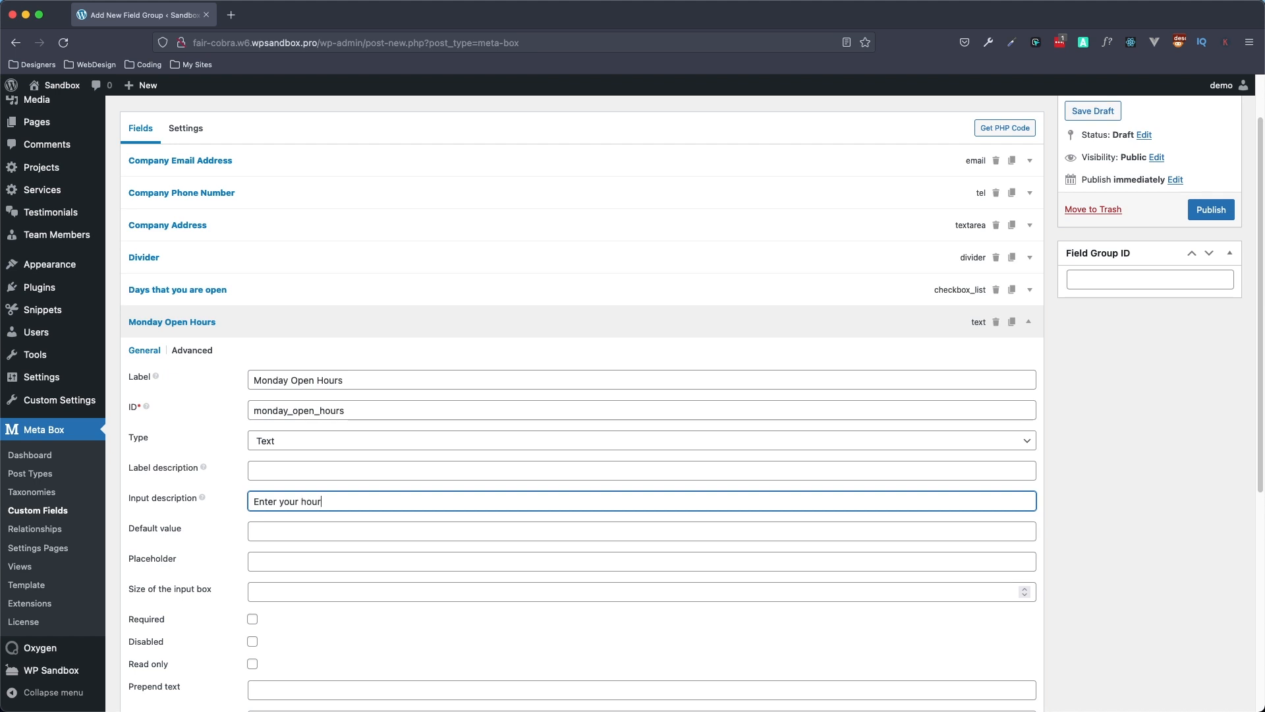
{"action": "type", "text": "s for Monday"}
{"action": "scroll", "coordinate": [471, 460], "scroll_direction": "down", "scroll_amount": 5}
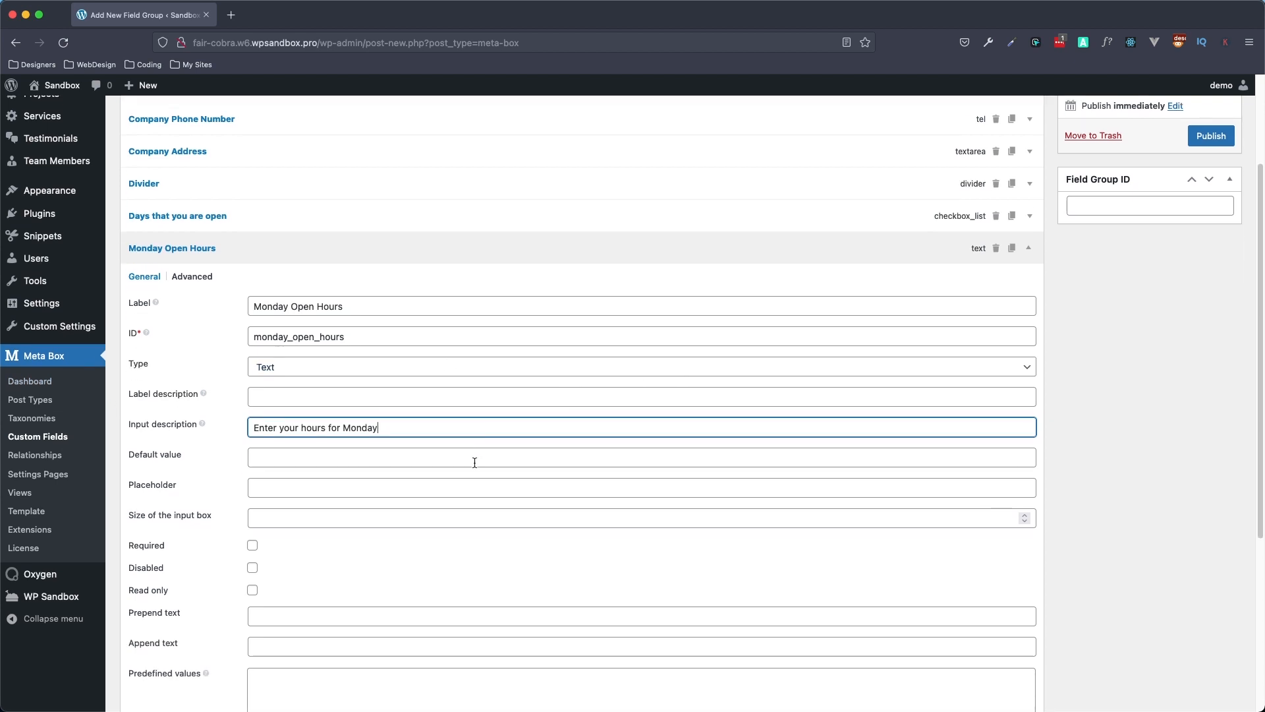
{"action": "left_click", "coordinate": [271, 624]}
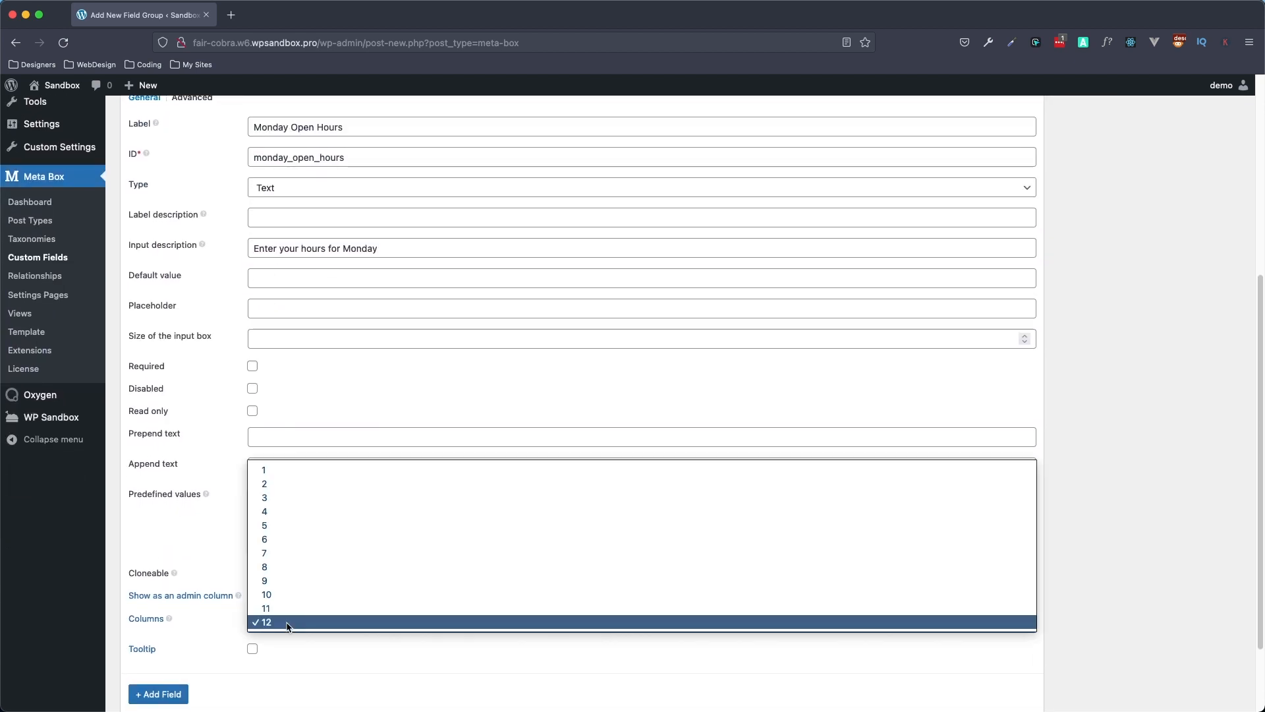
{"action": "left_click", "coordinate": [295, 501]}
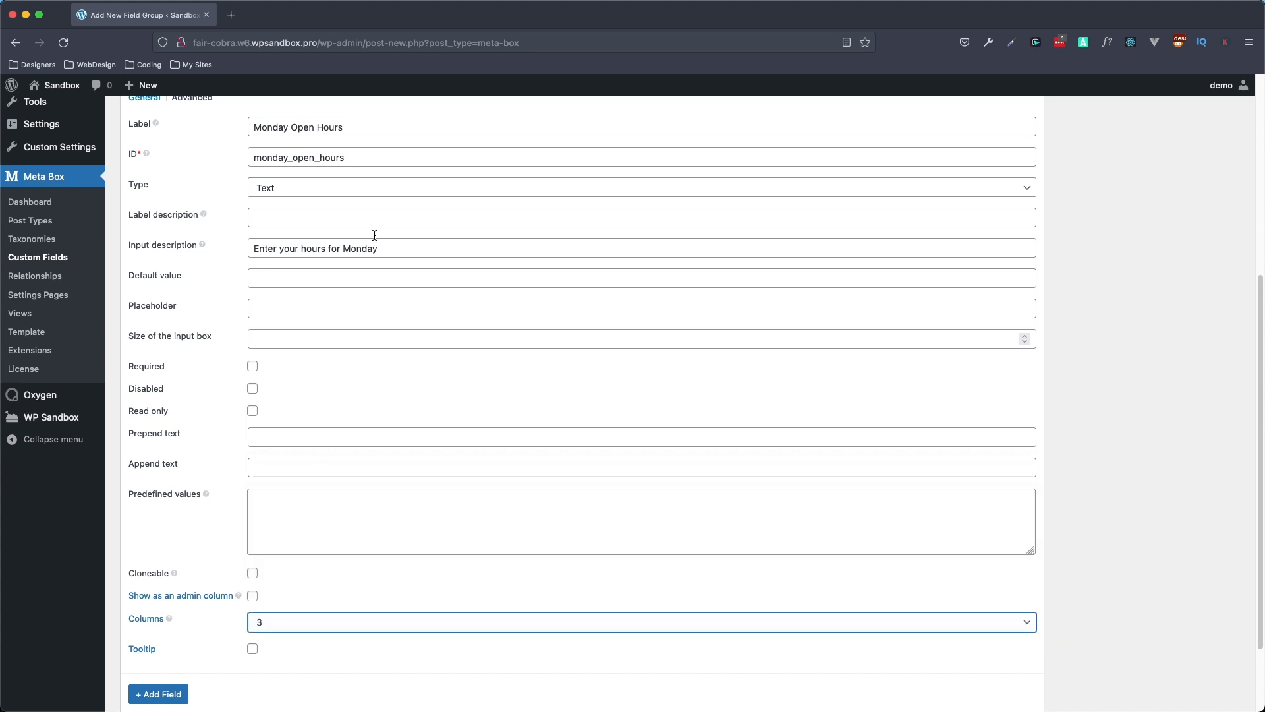
Reword the Monday field's input description to "Enter your hours for this day" and collapse the field
{"action": "left_click_drag", "start_coordinate": [378, 248], "coordinate": [343, 249]}
{"action": "type", "text": "this day"}
{"action": "scroll", "coordinate": [493, 266], "scroll_direction": "up", "scroll_amount": 3}
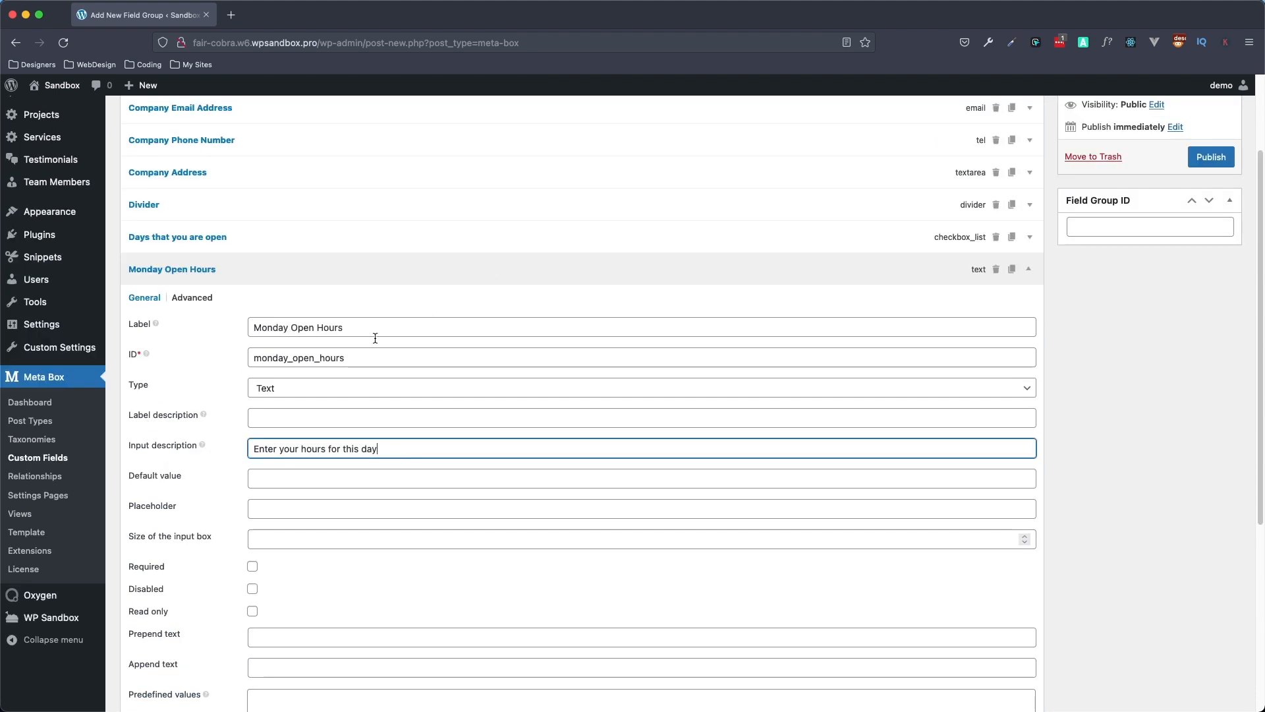
{"action": "left_click", "coordinate": [309, 277]}
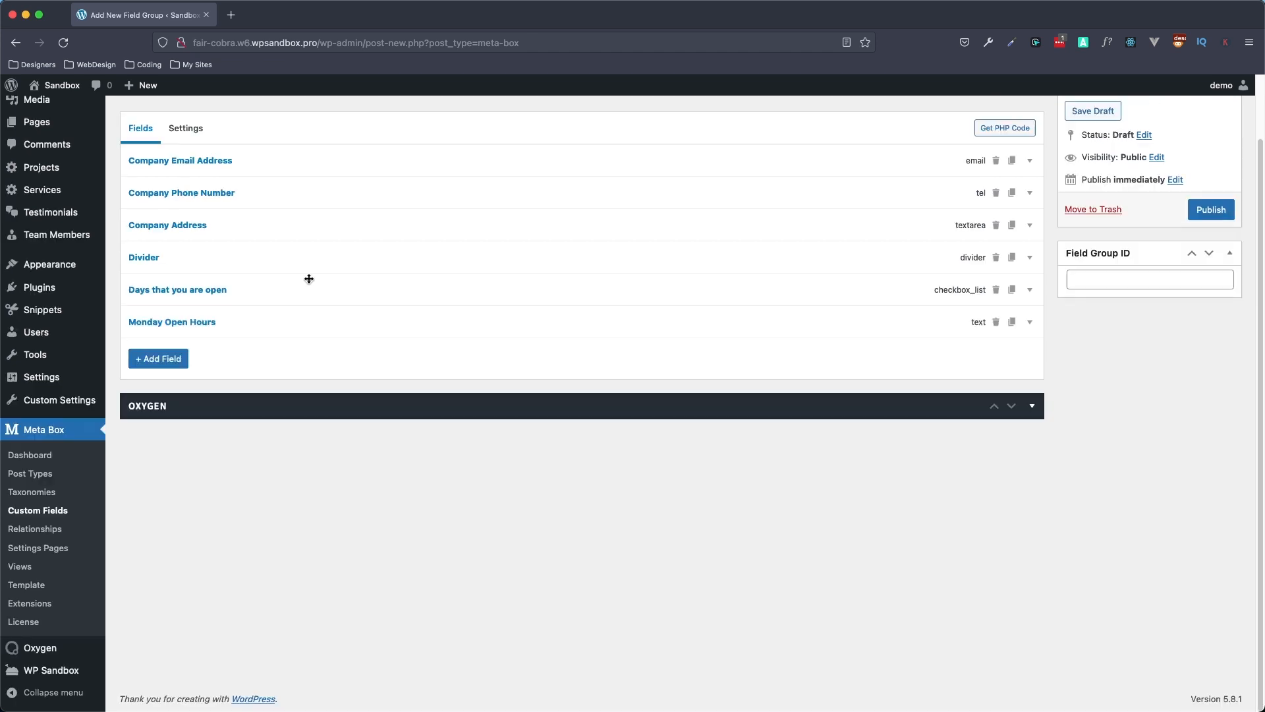
Duplicate the Monday Open Hours field six times for the remaining days of the week
{"action": "left_click", "coordinate": [1013, 322]}
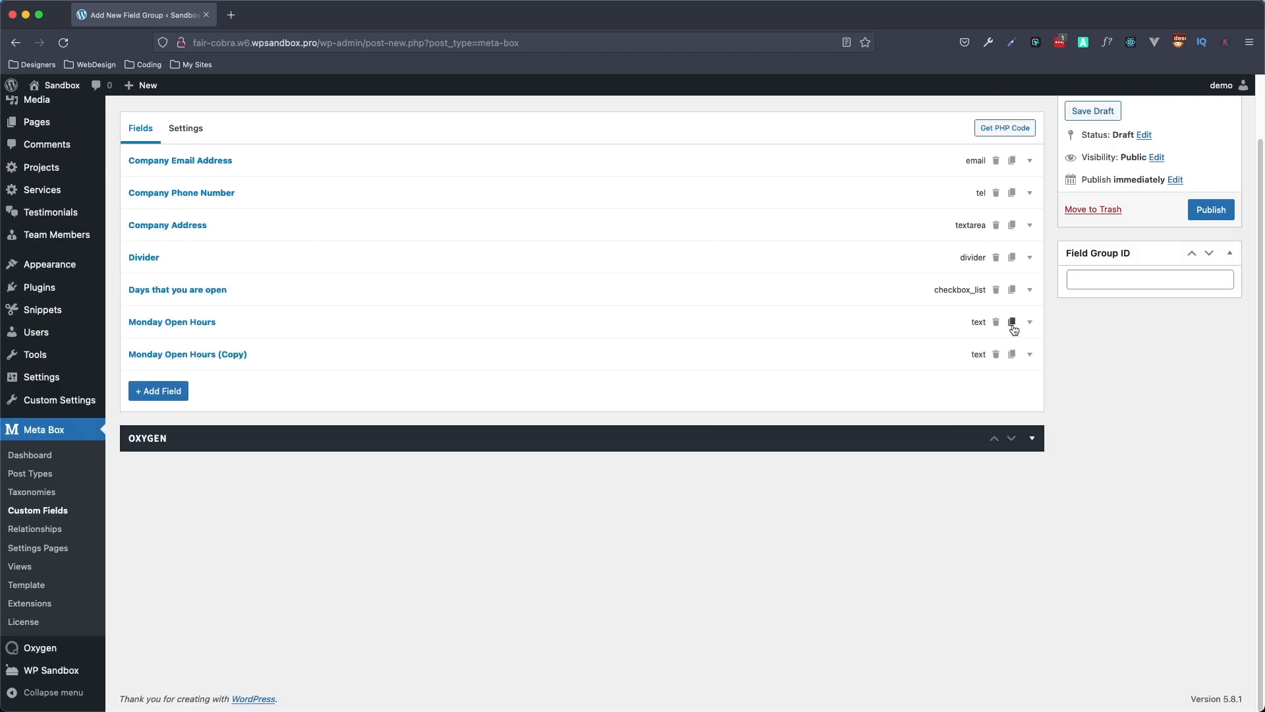
{"action": "left_click", "coordinate": [1013, 323]}
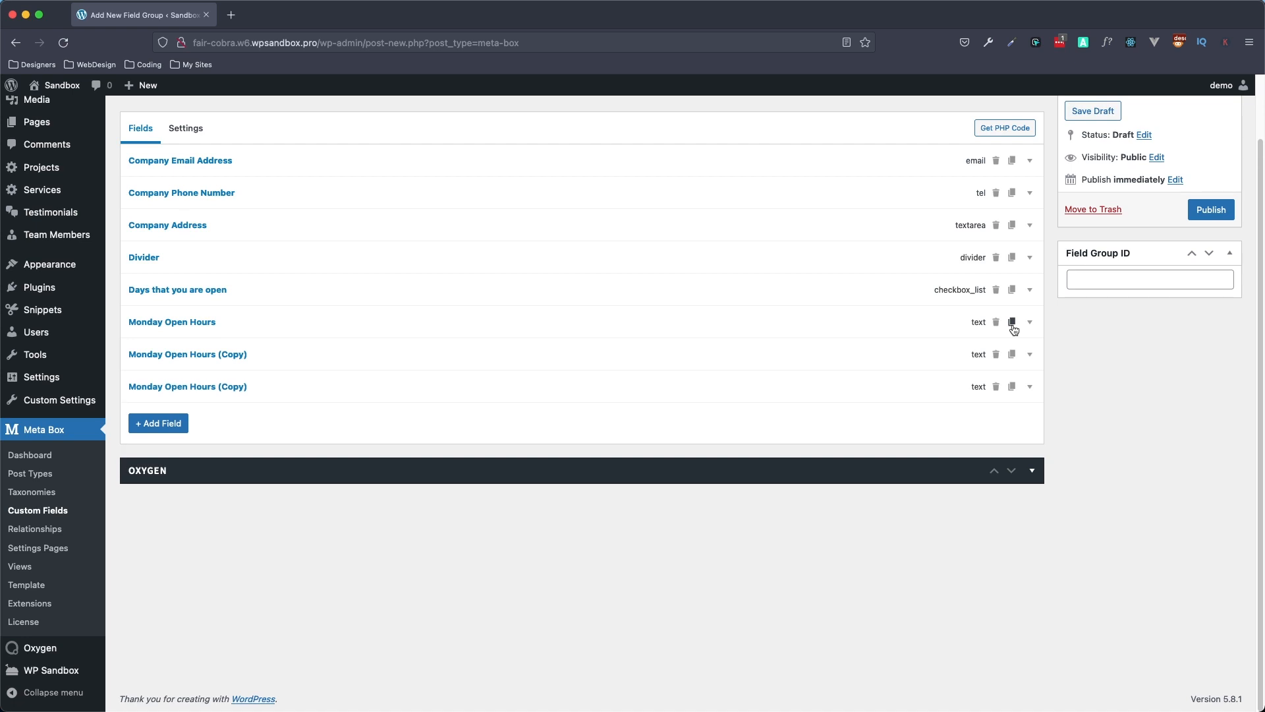
{"action": "left_click", "coordinate": [1013, 322]}
{"action": "left_click", "coordinate": [1013, 322]}
{"action": "left_click", "coordinate": [1013, 322]}
{"action": "left_click", "coordinate": [1013, 323]}
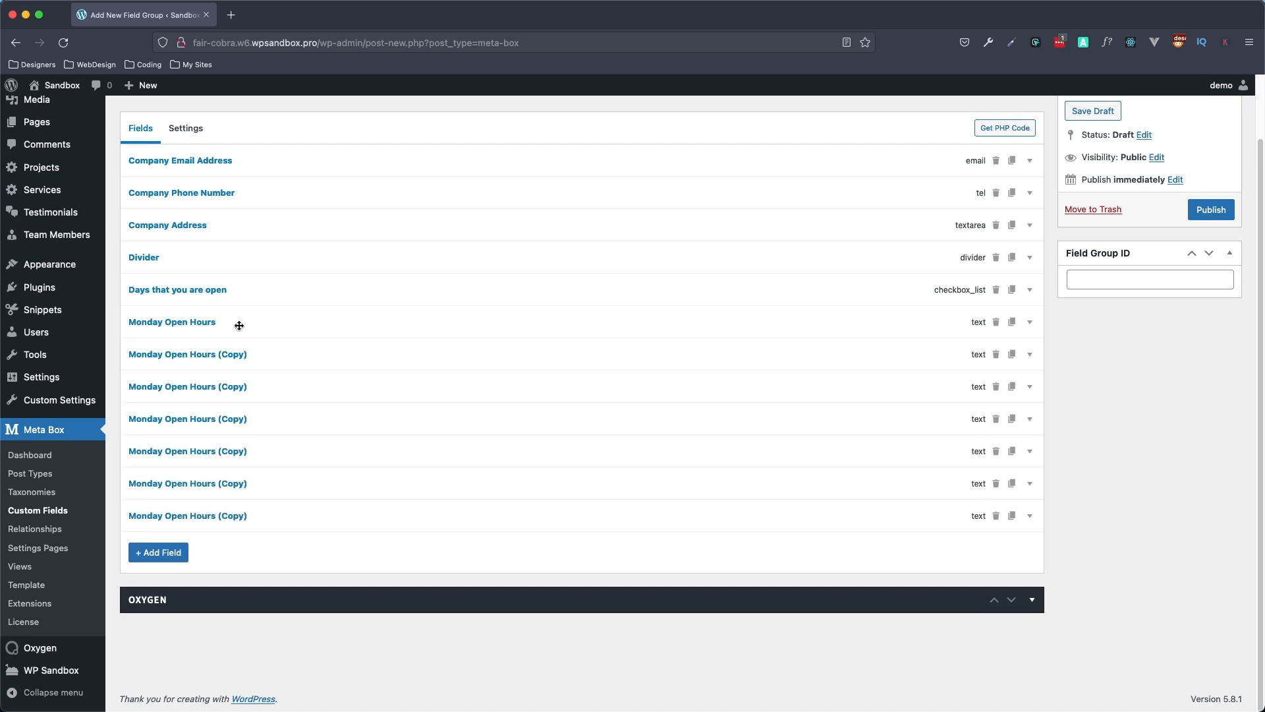
Relabel the first Monday Open Hours copy "Tuesday Hours" and set its ID to "tuesday_hours"
{"action": "left_click", "coordinate": [317, 358]}
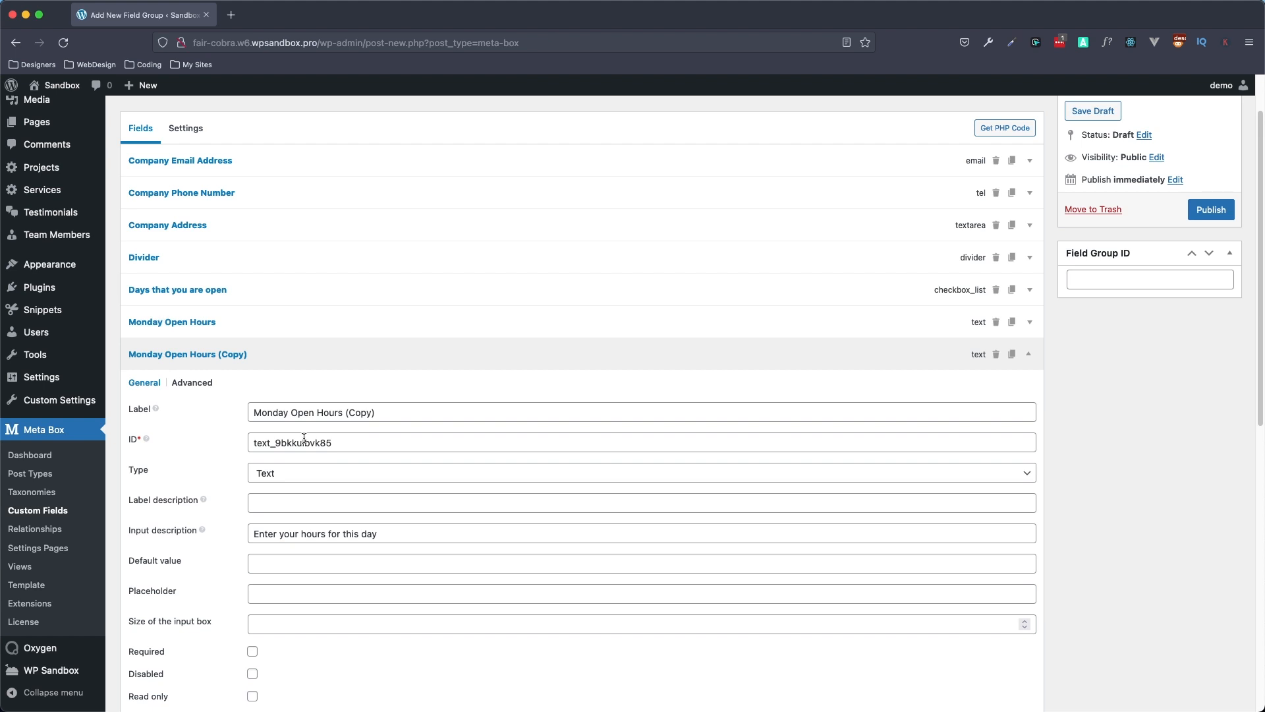
{"action": "triple_click", "coordinate": [403, 412]}
{"action": "type", "text": "Tuesday Hours"}
{"action": "key", "text": "Tab"}
{"action": "type", "text": "t"}
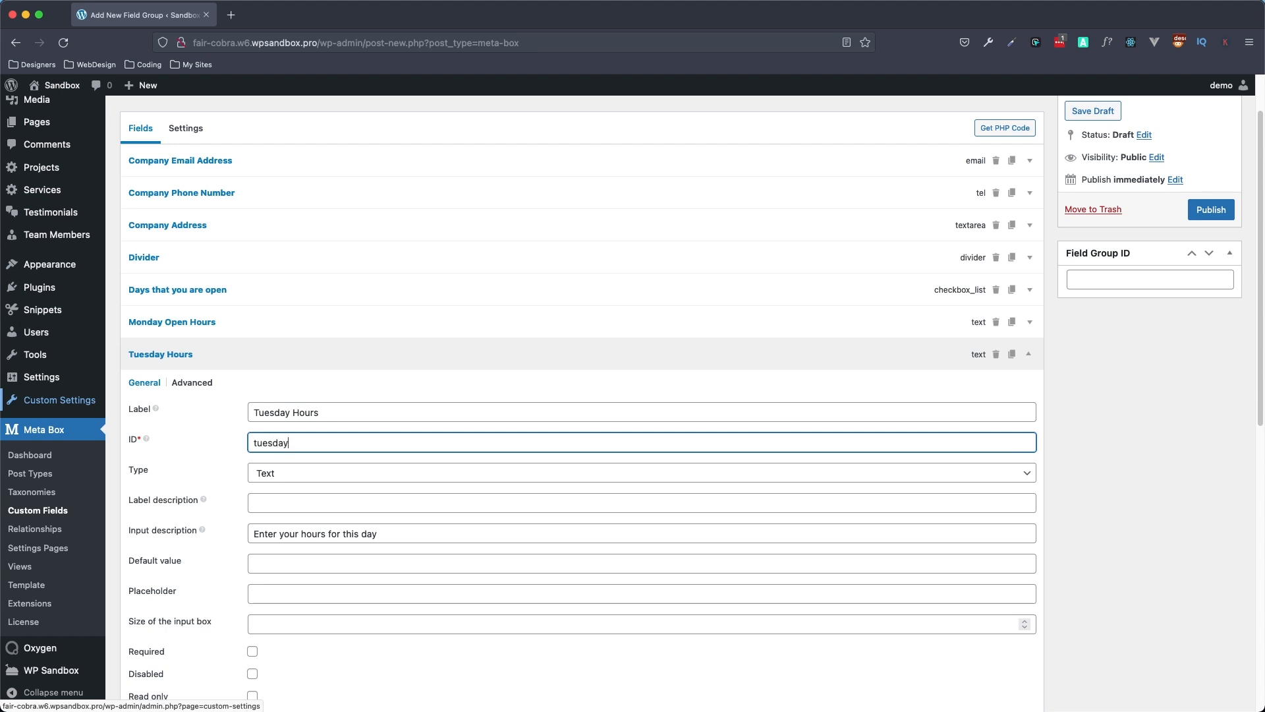
{"action": "type", "text": "uesday_hours"}
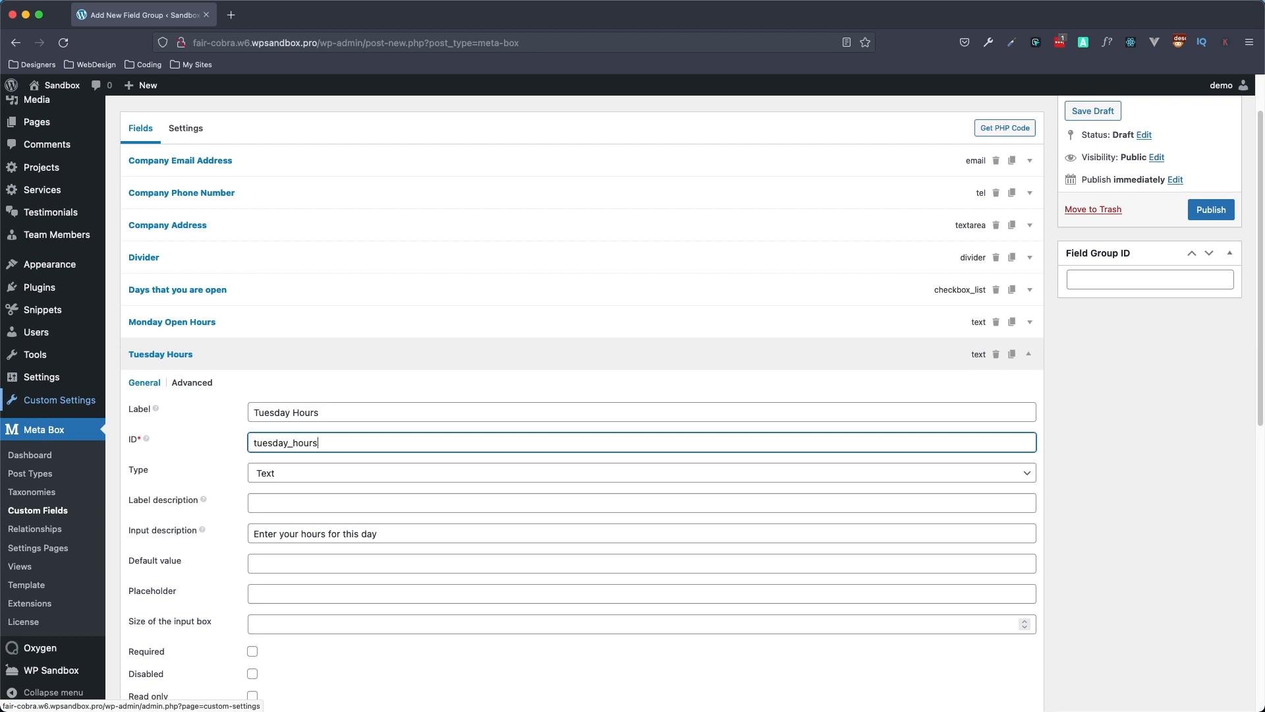
Change the Tuesday field's label to "Tuesday Open Hours" and its ID to "tuesday_open_hours", and collapse the field
{"action": "left_click", "coordinate": [293, 412]}
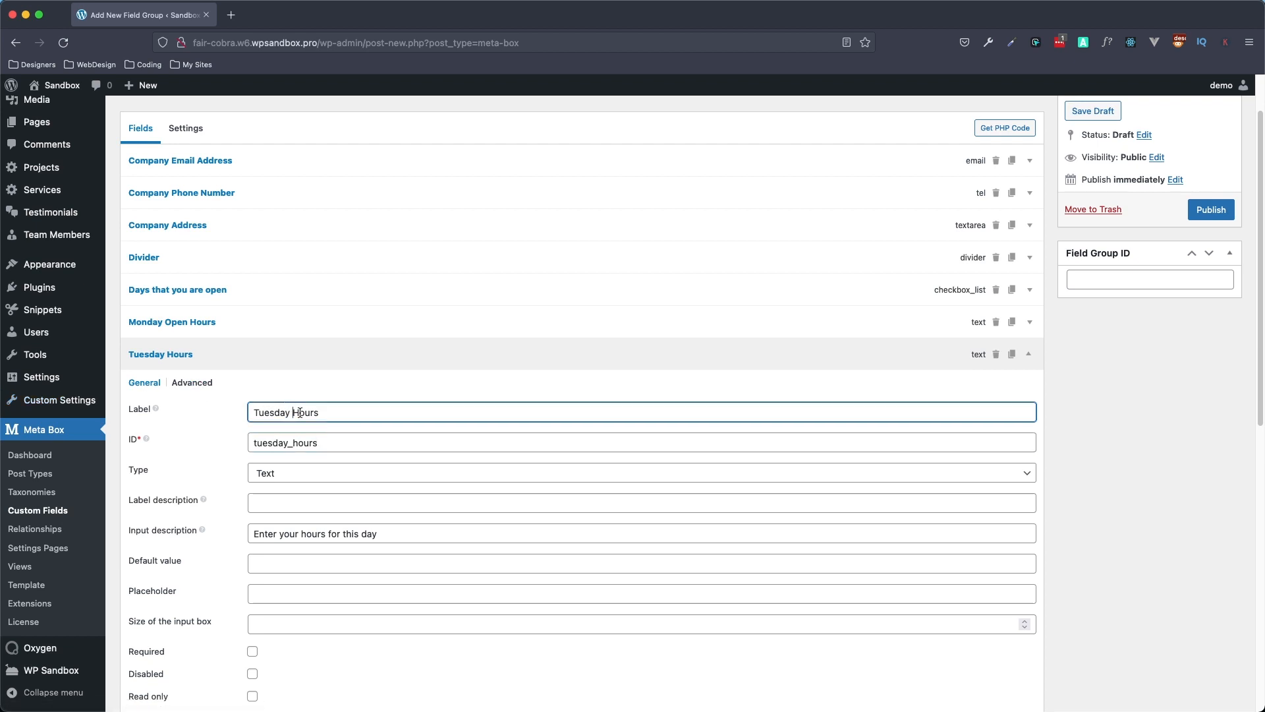
{"action": "type", "text": "Open"}
{"action": "left_click", "coordinate": [291, 443]}
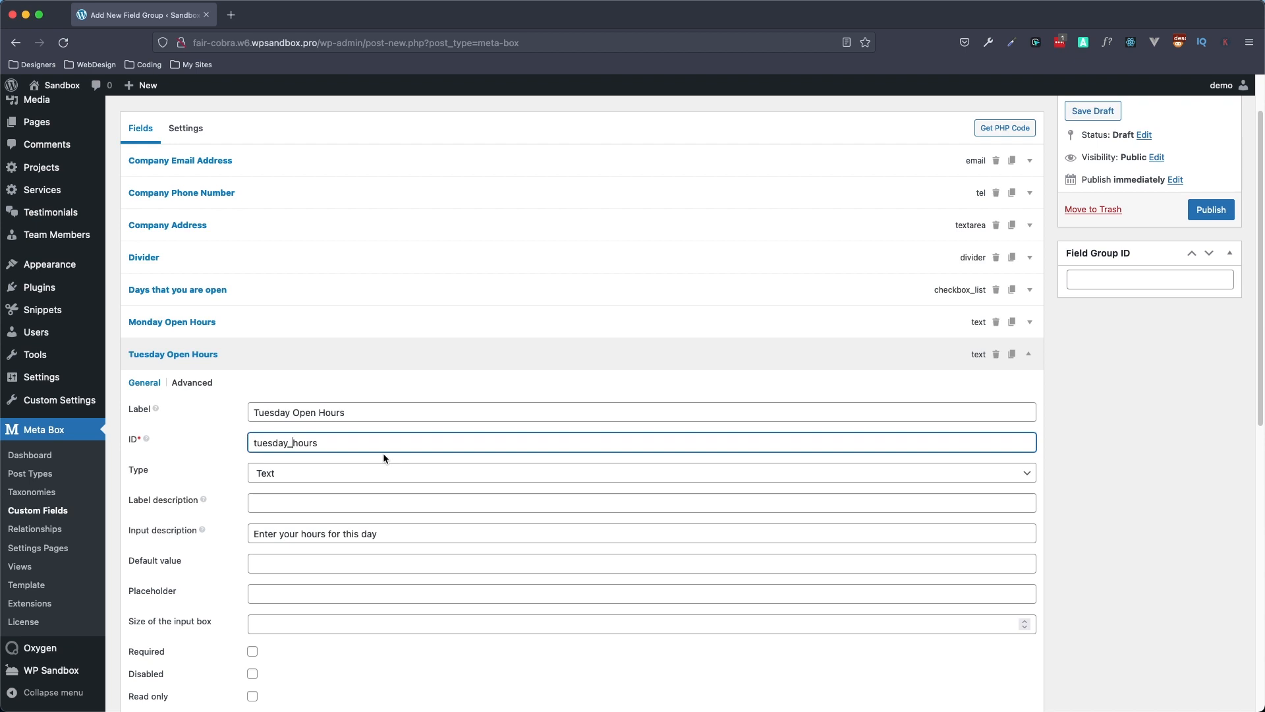
{"action": "type", "text": "open_"}
{"action": "left_click", "coordinate": [265, 356]}
Relabel the copy below the Tuesday field "Wednesday Open Hours"
{"action": "left_click", "coordinate": [267, 385]}
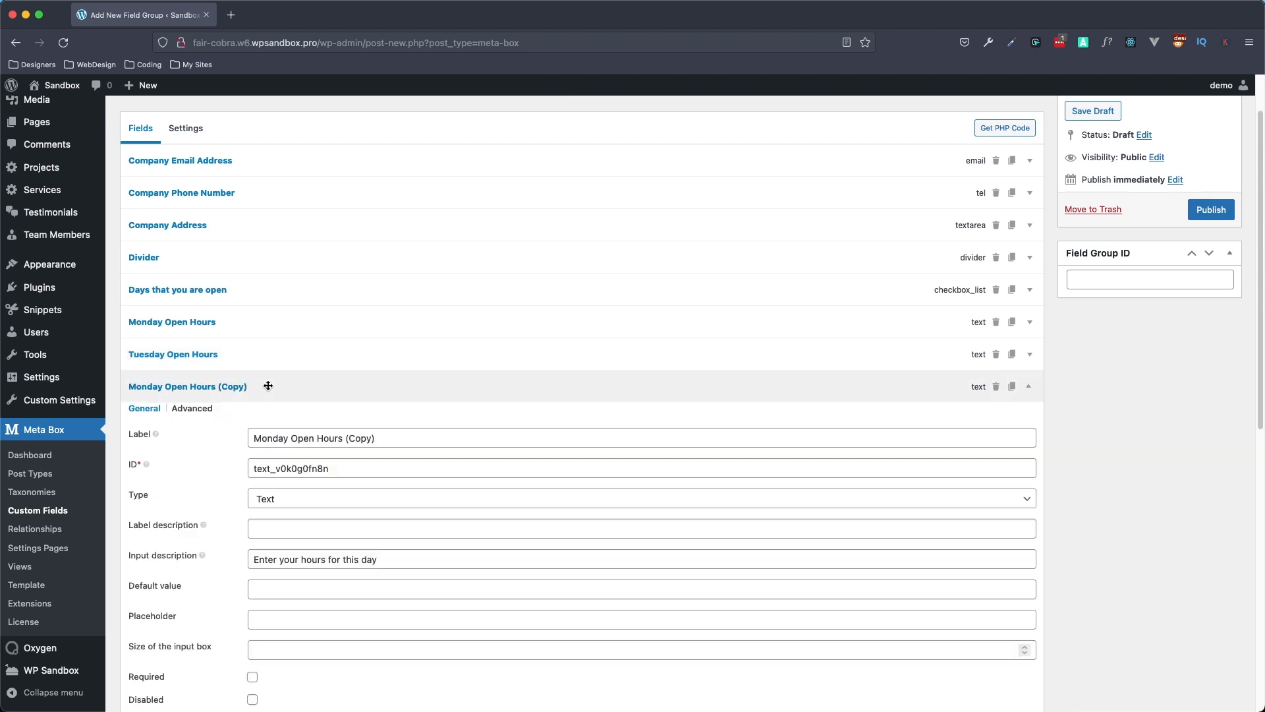
{"action": "double_click", "coordinate": [287, 443]}
{"action": "type", "text": "Wednesda"}
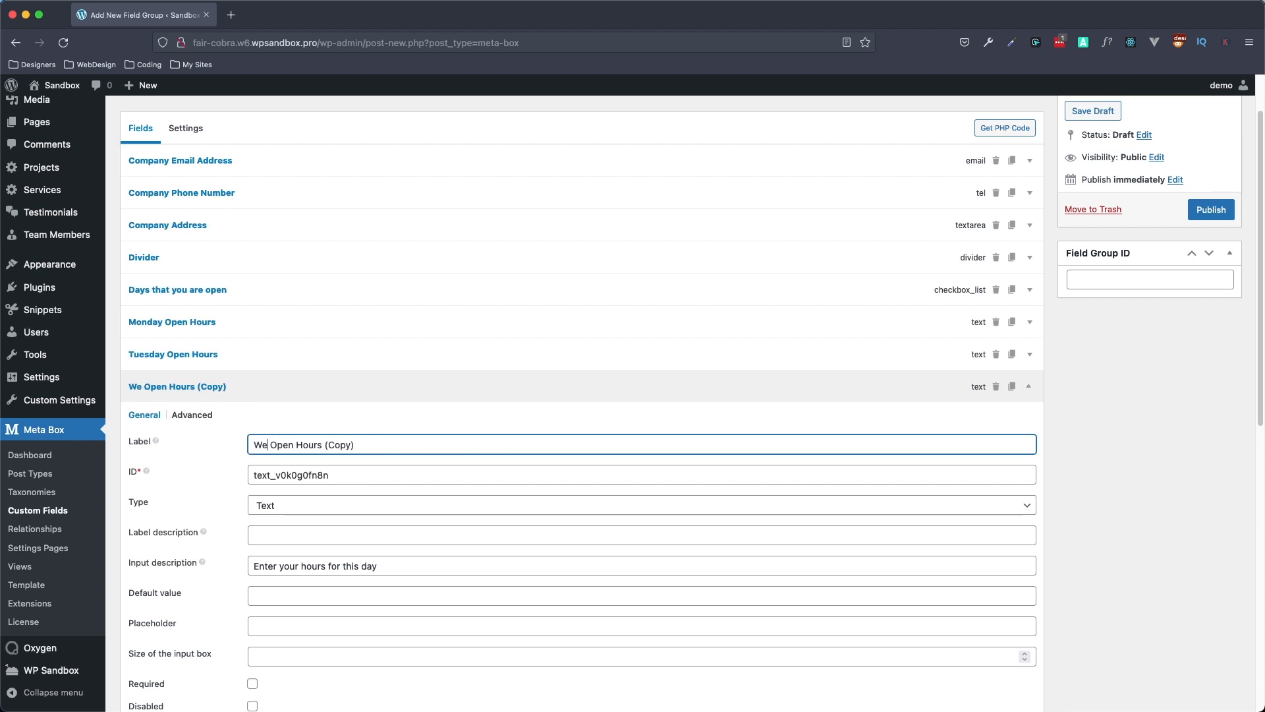
{"action": "type", "text": "y"}
{"action": "left_click_drag", "start_coordinate": [393, 445], "coordinate": [364, 446]}
{"action": "key", "text": "BackSpace"}
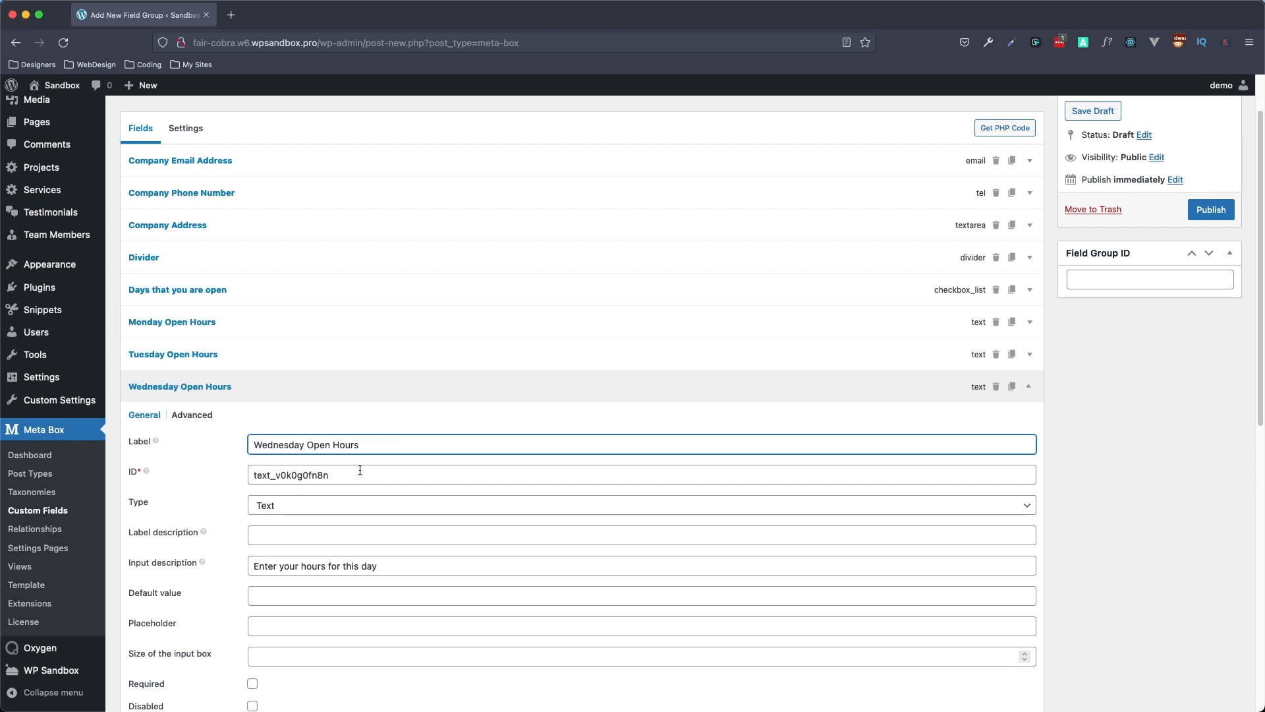
Set the Wednesday field's ID to "wed_open_hours" and collapse the field
{"action": "key", "text": "Tab"}
{"action": "type", "text": "we"}
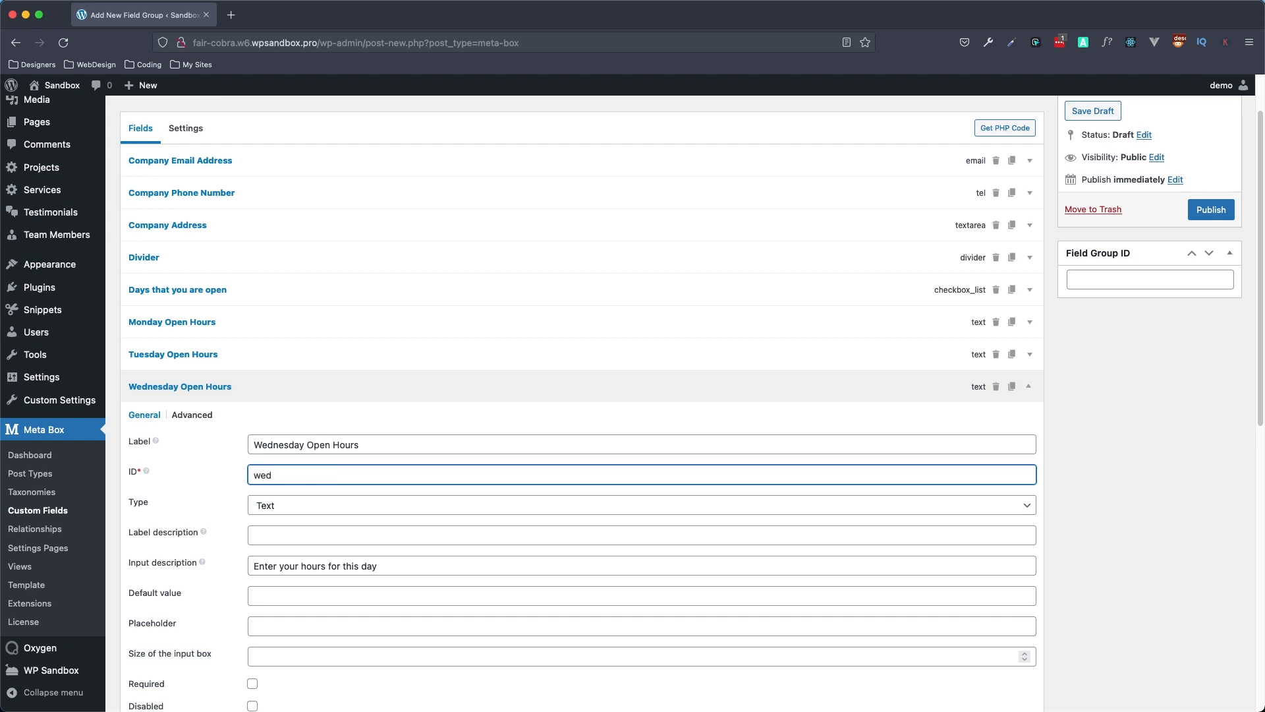
{"action": "type", "text": "d_open"}
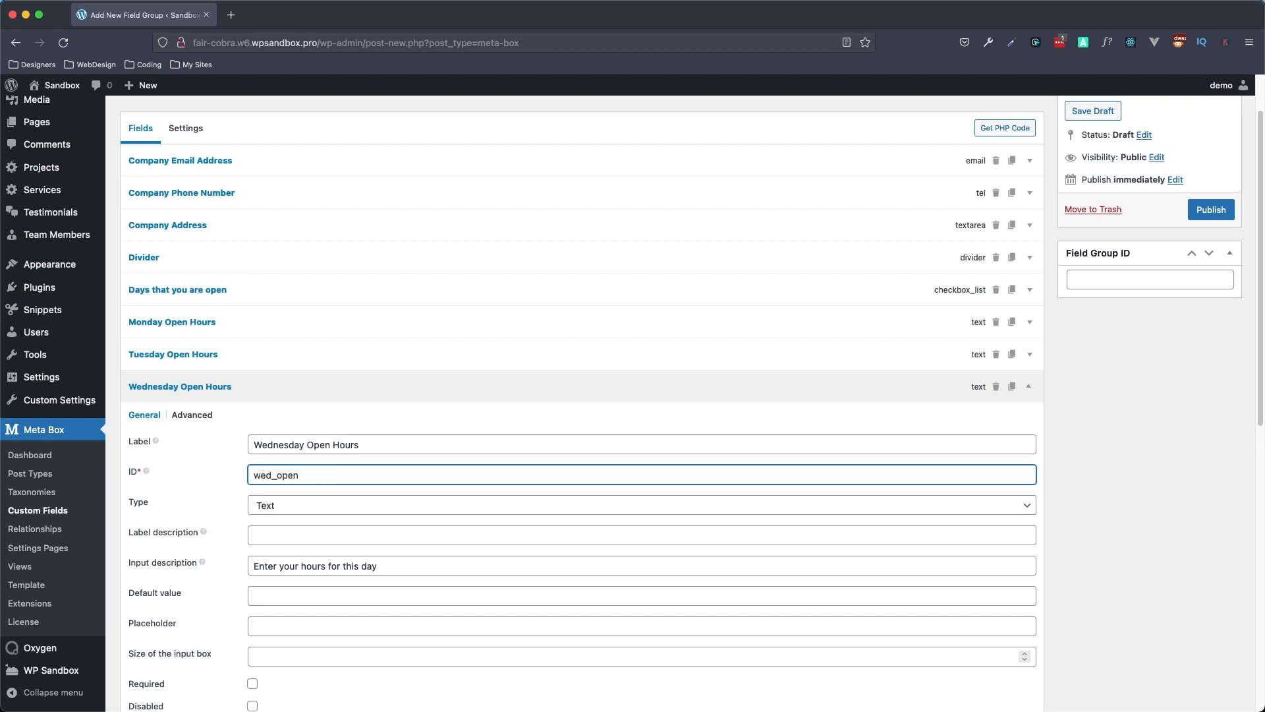
{"action": "type", "text": "_hours"}
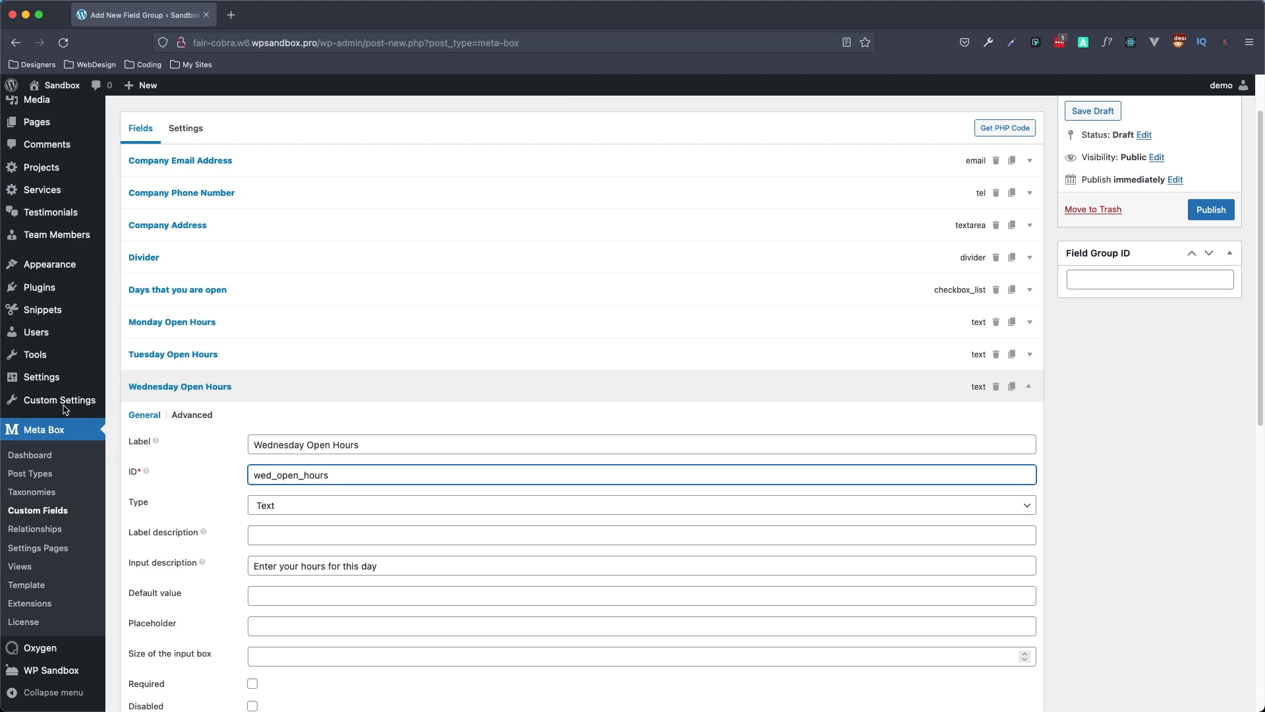
{"action": "left_click", "coordinate": [273, 383]}
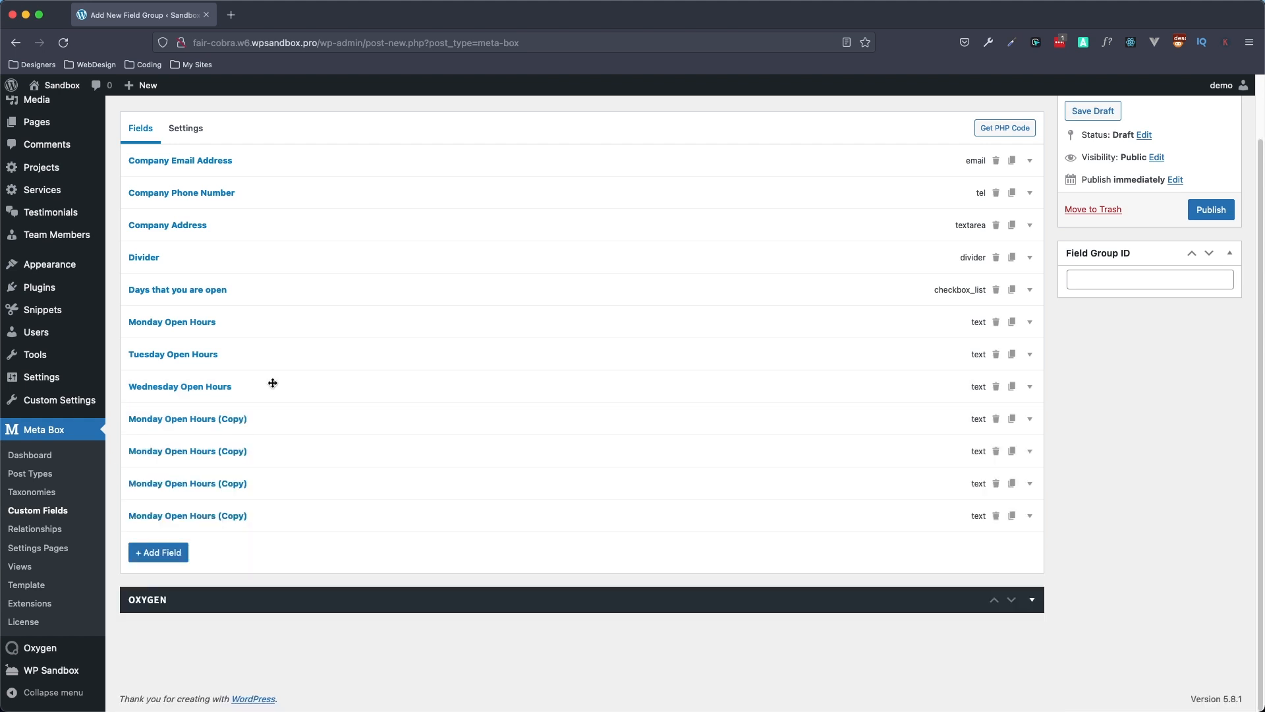
Relabel the copy below the Wednesday field "Thursday Open Hours" and set its ID to "thurs_open_hours"
{"action": "left_click", "coordinate": [284, 419]}
{"action": "left_click_drag", "start_coordinate": [401, 474], "coordinate": [348, 475]}
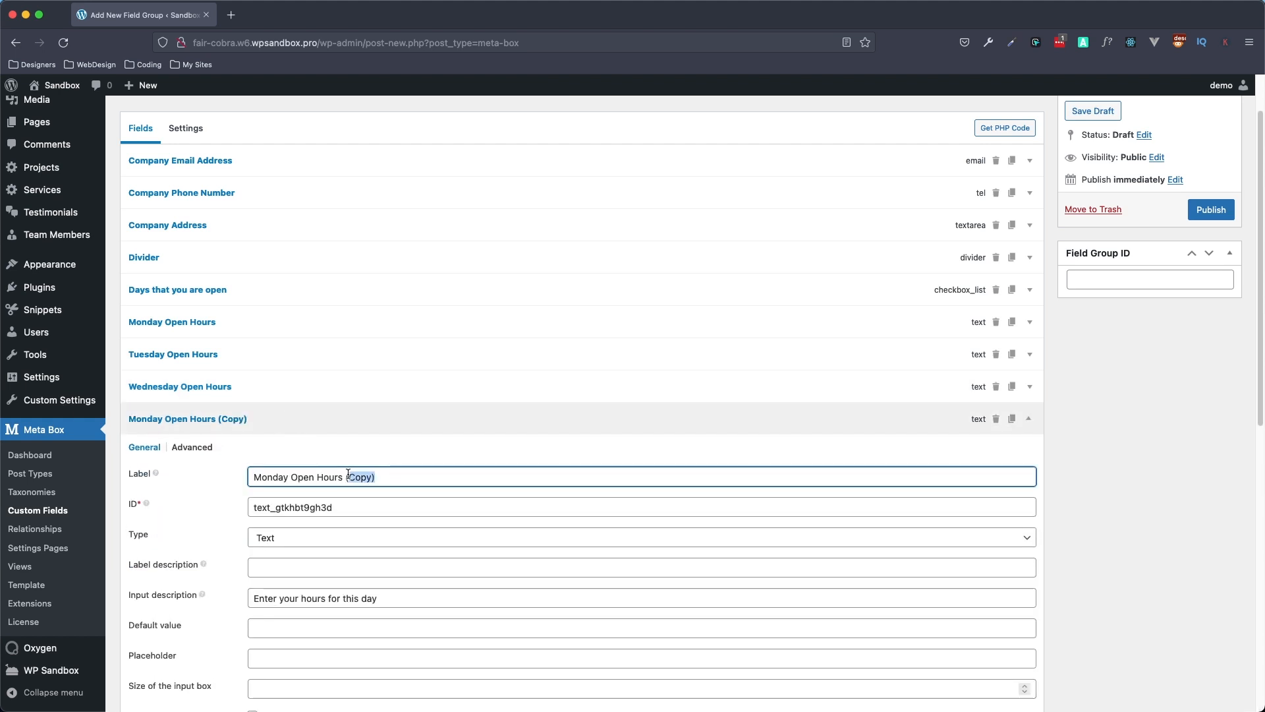
{"action": "key", "text": "BackSpace"}
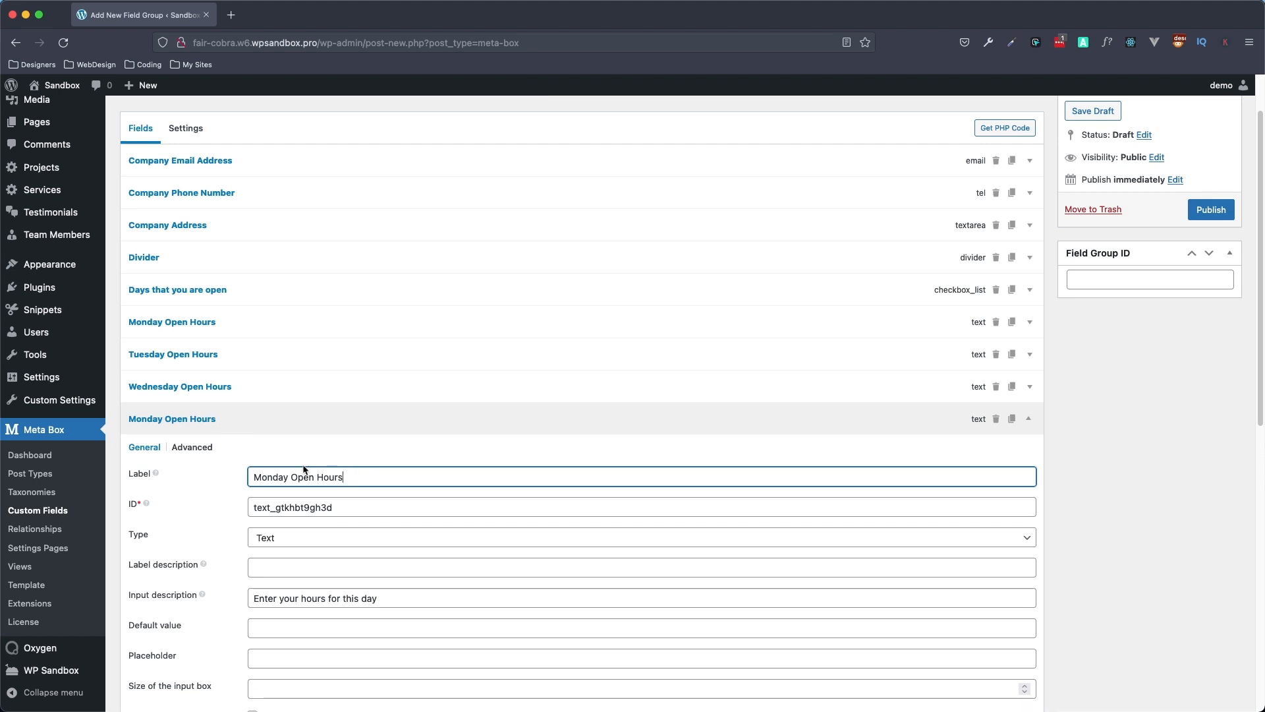
{"action": "left_click_drag", "start_coordinate": [287, 477], "coordinate": [253, 477]}
{"action": "type", "text": "Thursday"}
{"action": "left_click_drag", "start_coordinate": [357, 518], "coordinate": [166, 500]}
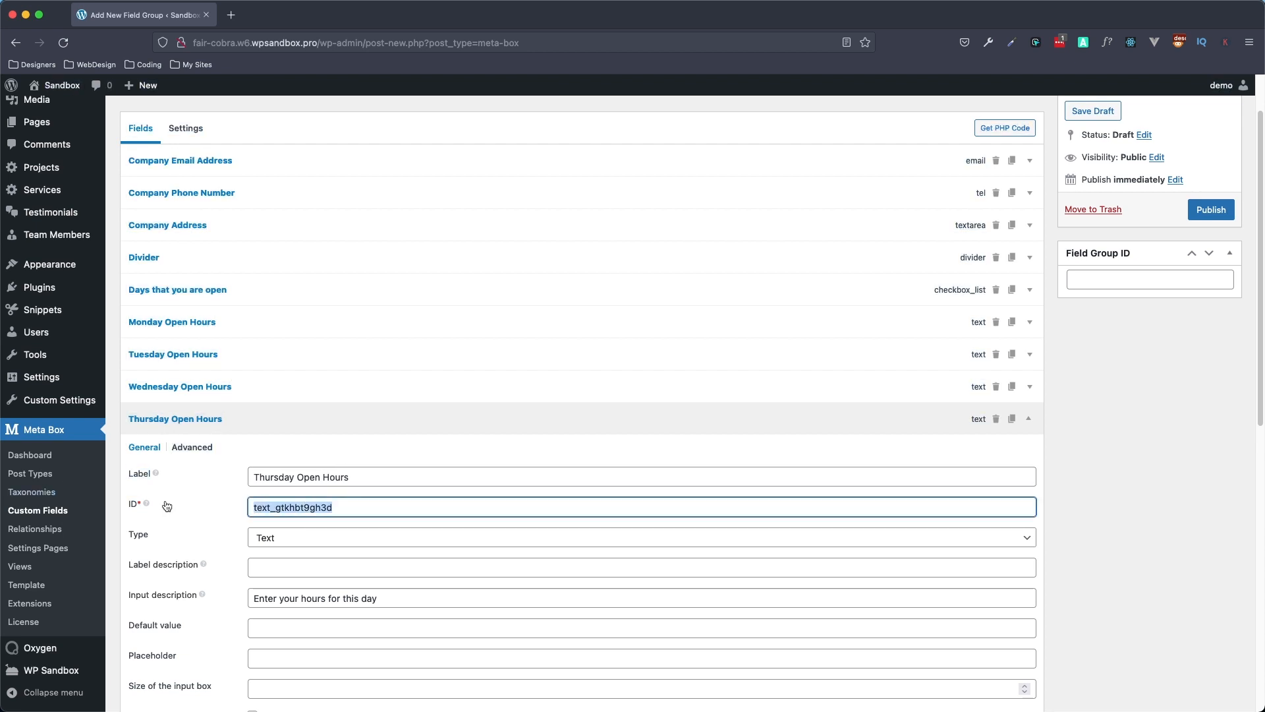
{"action": "type", "text": "thurs_open_hours"}
{"action": "scroll", "coordinate": [249, 517], "scroll_direction": "down", "scroll_amount": 1}
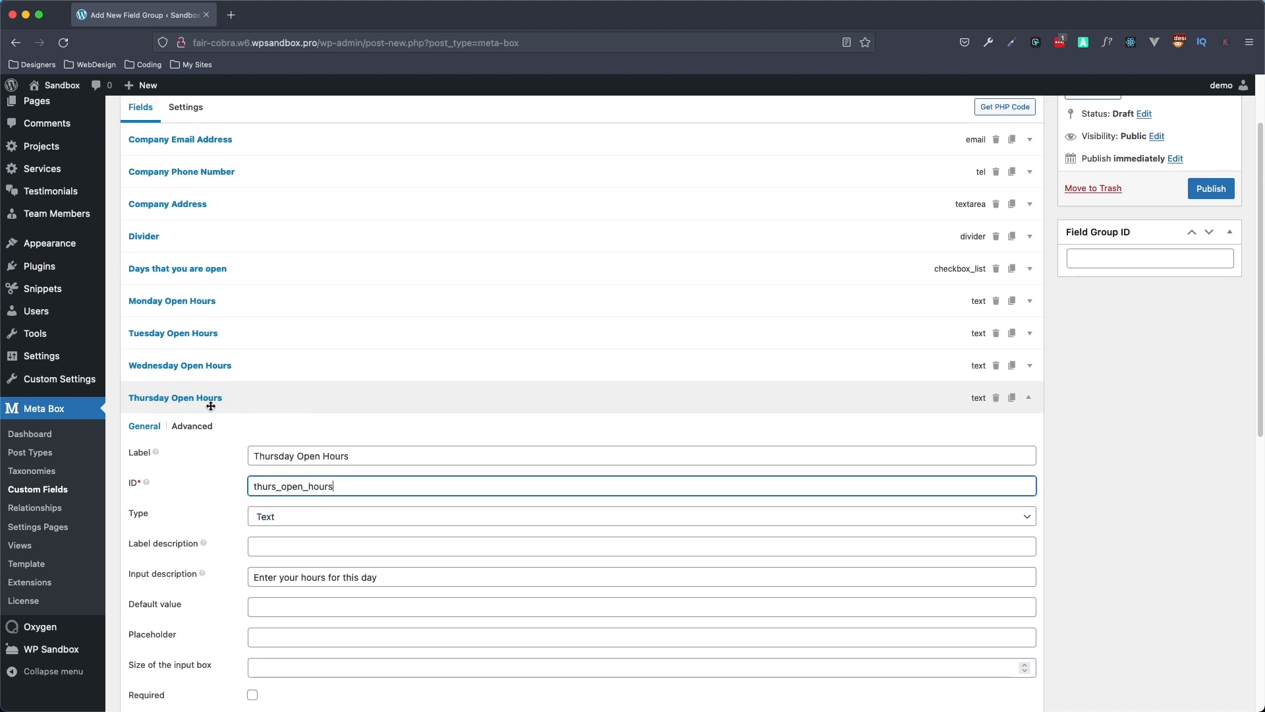
Collapse the Thursday field and relabel the copy below it "Friday Open Hours"
{"action": "left_click", "coordinate": [359, 398]}
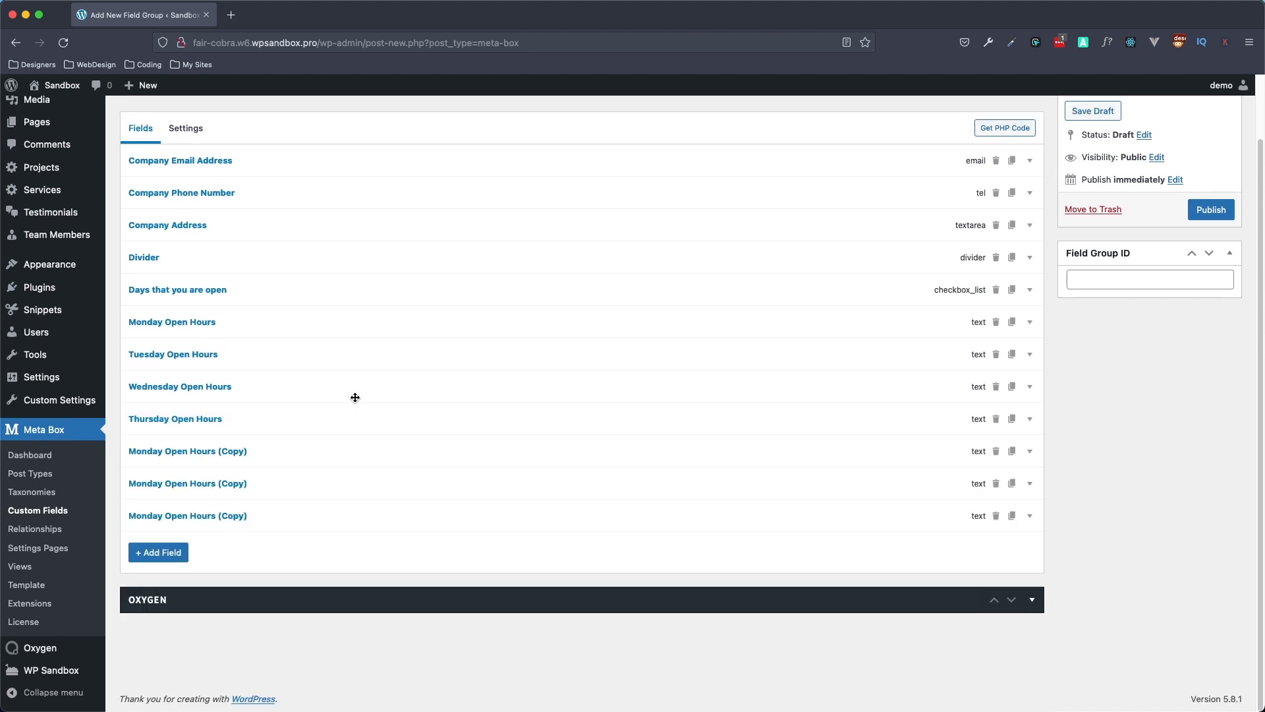
{"action": "left_click", "coordinate": [298, 452]}
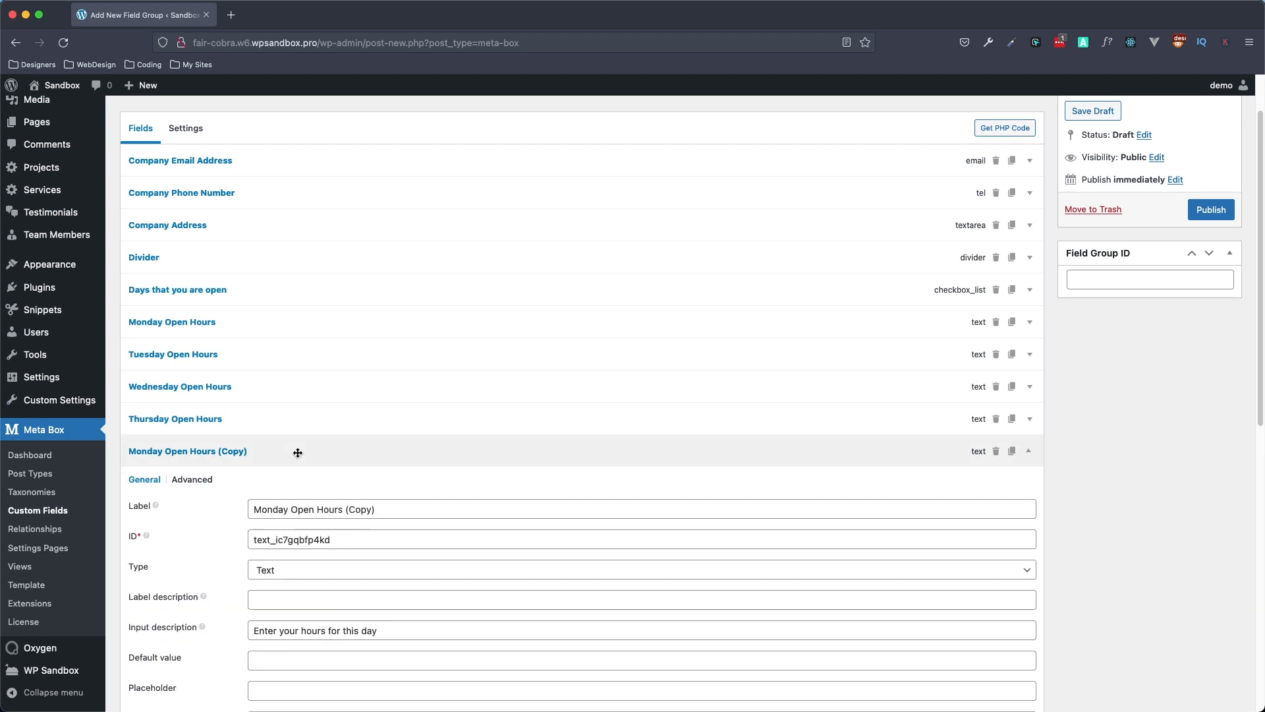
{"action": "left_click_drag", "start_coordinate": [377, 510], "coordinate": [341, 511]}
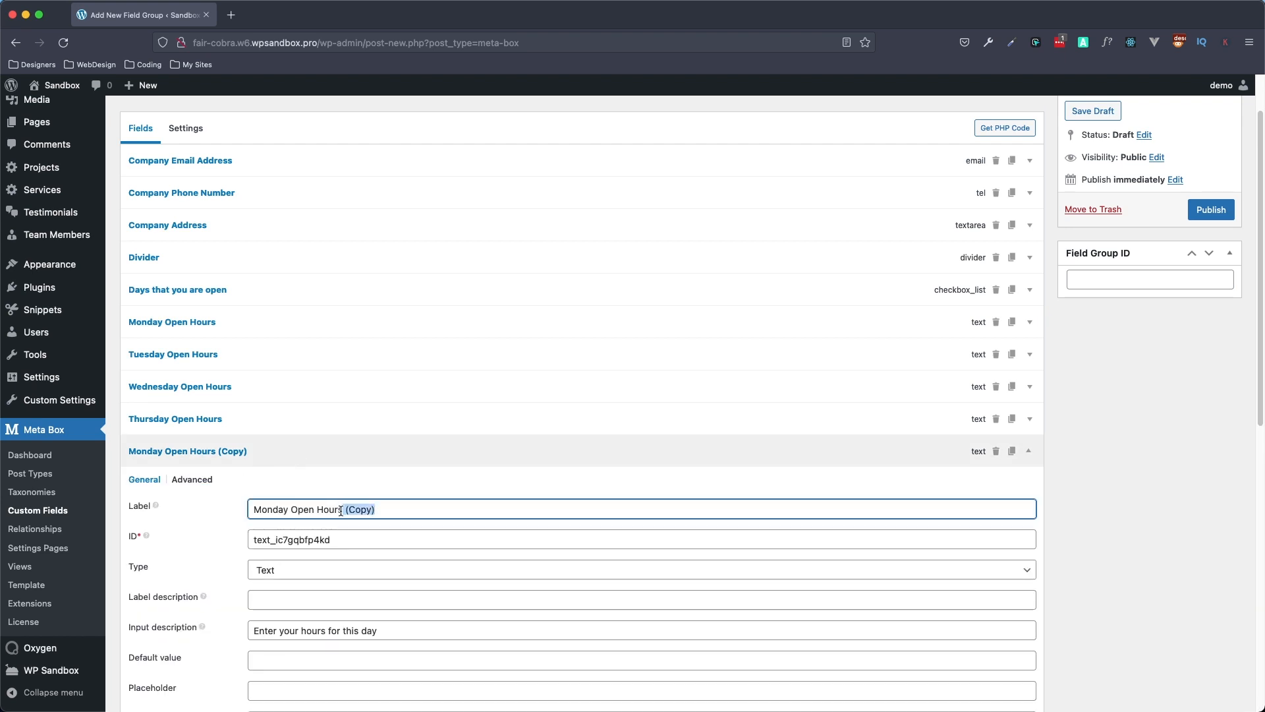
{"action": "key", "text": "BackSpace"}
{"action": "double_click", "coordinate": [290, 509]}
{"action": "type", "text": "Friday"}
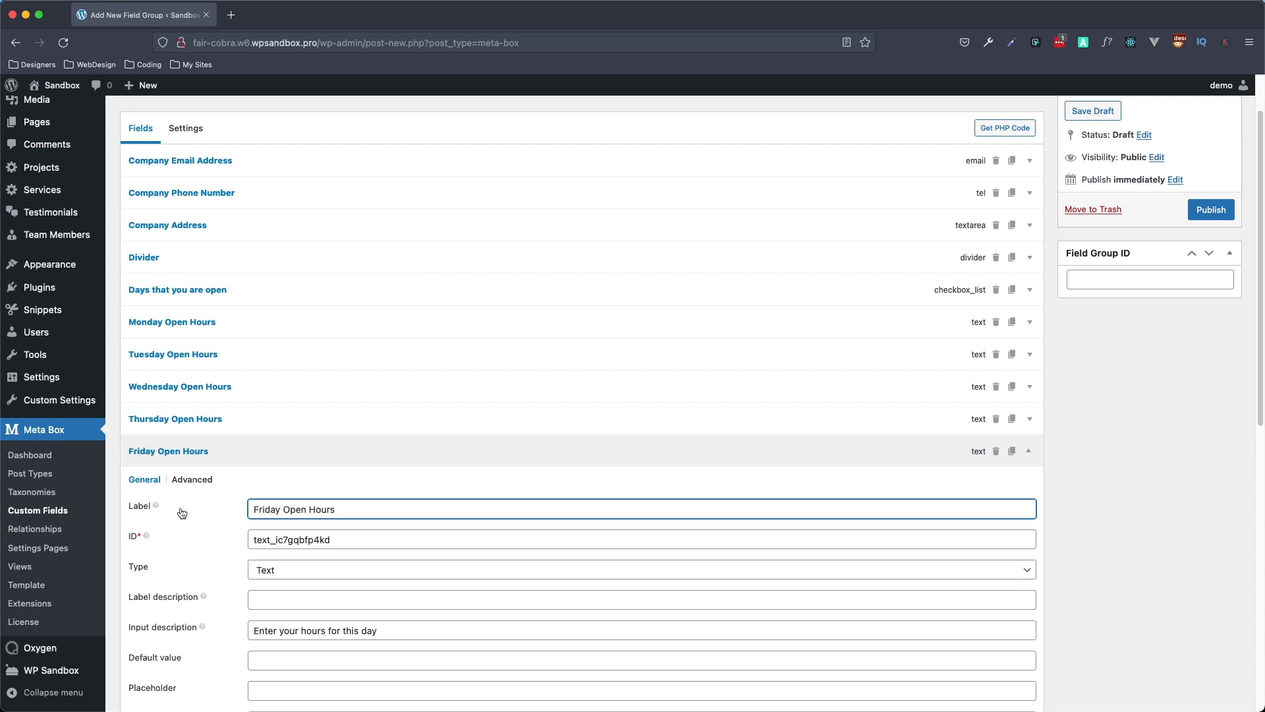
Set the Friday field's ID to "fri_open_hours" and collapse the field
{"action": "triple_click", "coordinate": [344, 542]}
{"action": "type", "text": "fri"}
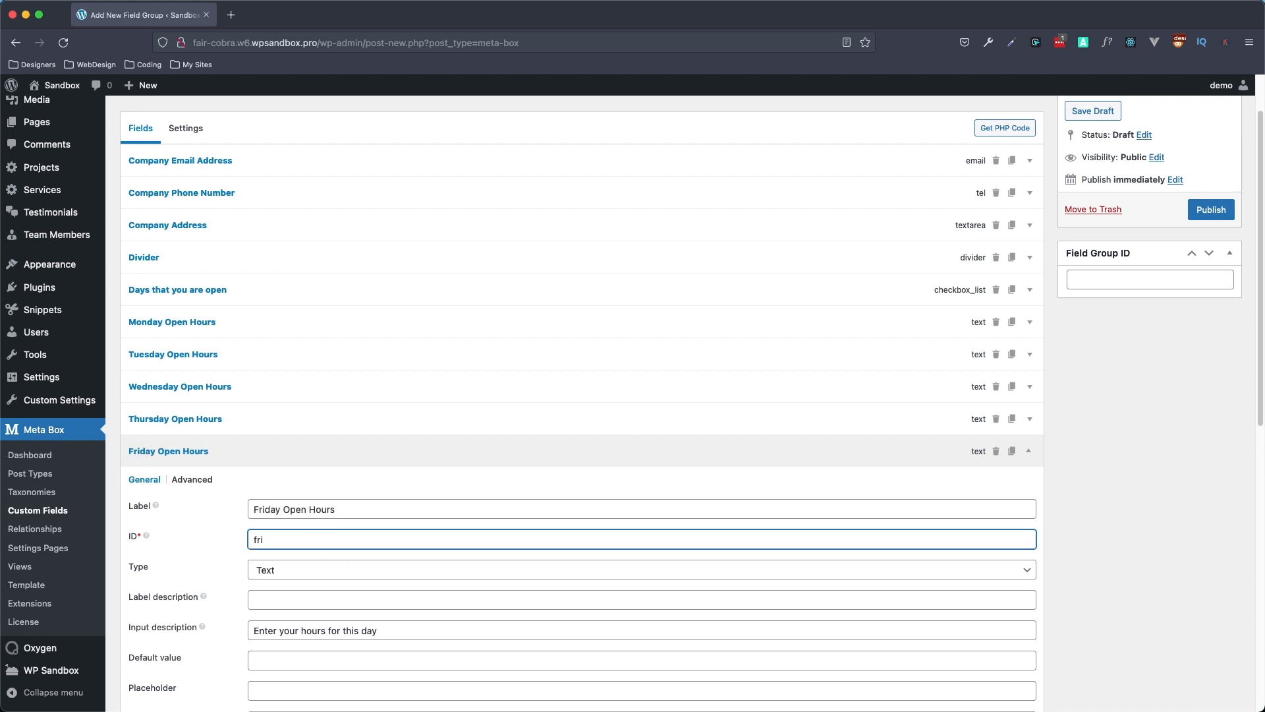
{"action": "type", "text": "_open_"}
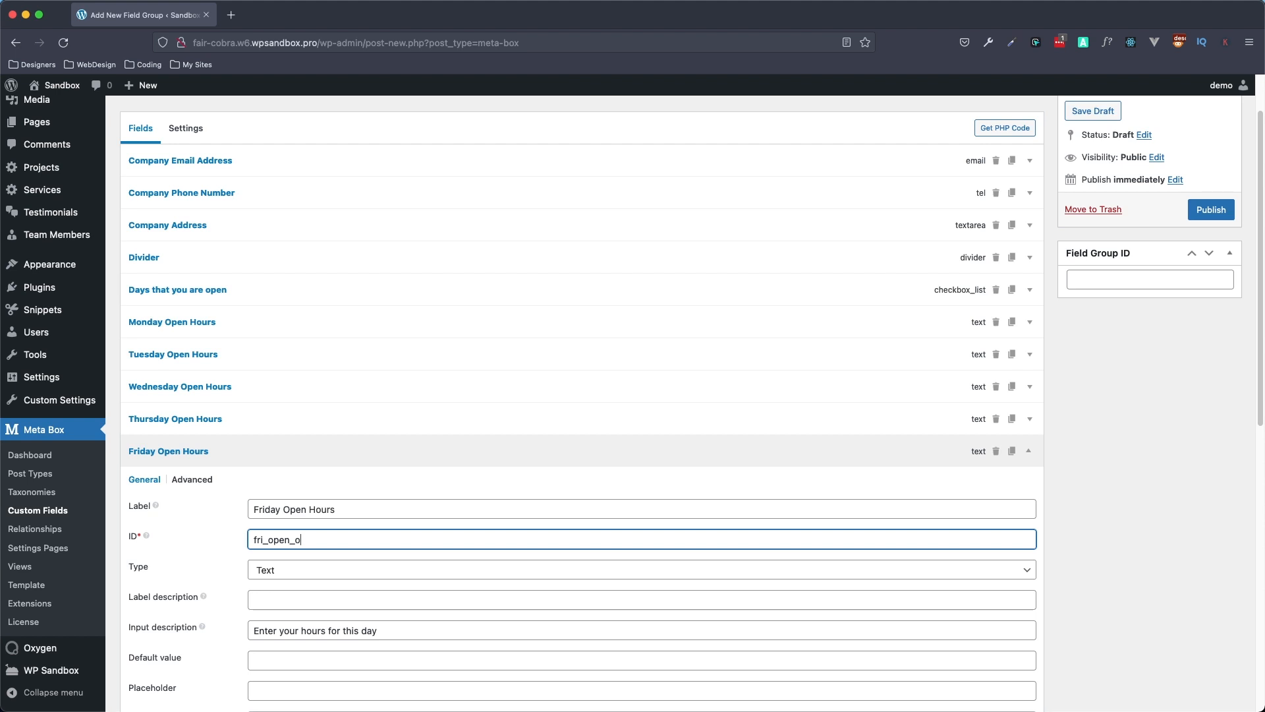
{"action": "type", "text": "hours"}
{"action": "left_click", "coordinate": [259, 452]}
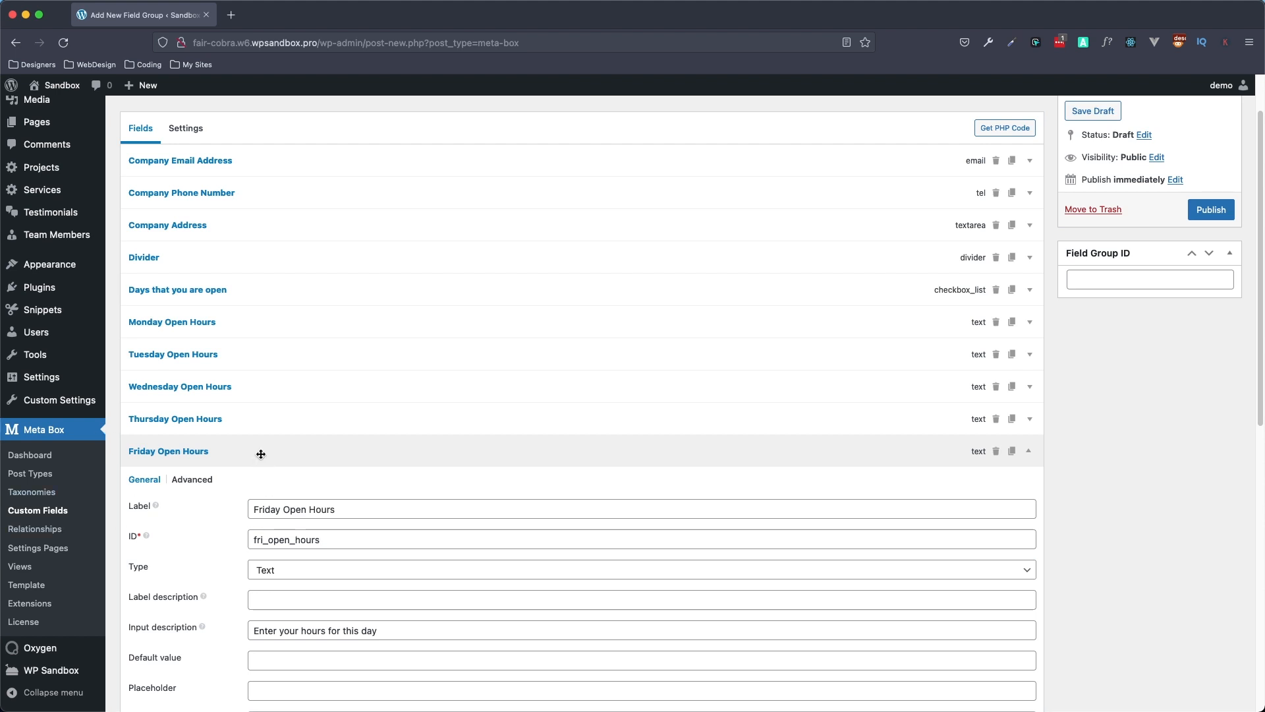
Change the label of the copy below the Friday field to "Saturday Open Hours" and its ID to "sat_open_hour", and collapse the field
{"action": "left_click", "coordinate": [286, 479]}
{"action": "left_click_drag", "start_coordinate": [377, 541], "coordinate": [150, 546]}
{"action": "key", "text": "BackSpace"}
{"action": "type", "text": "Saturday Open Hours"}
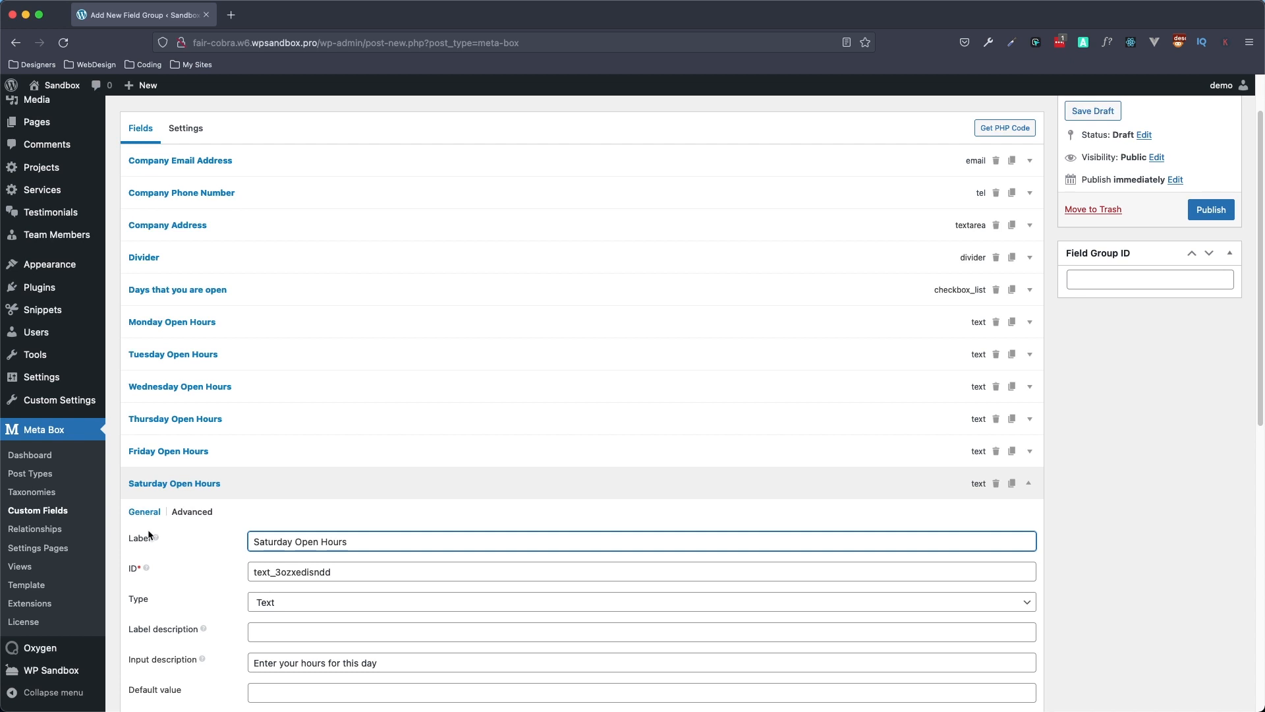
{"action": "triple_click", "coordinate": [361, 569]}
{"action": "type", "text": "sat_o"}
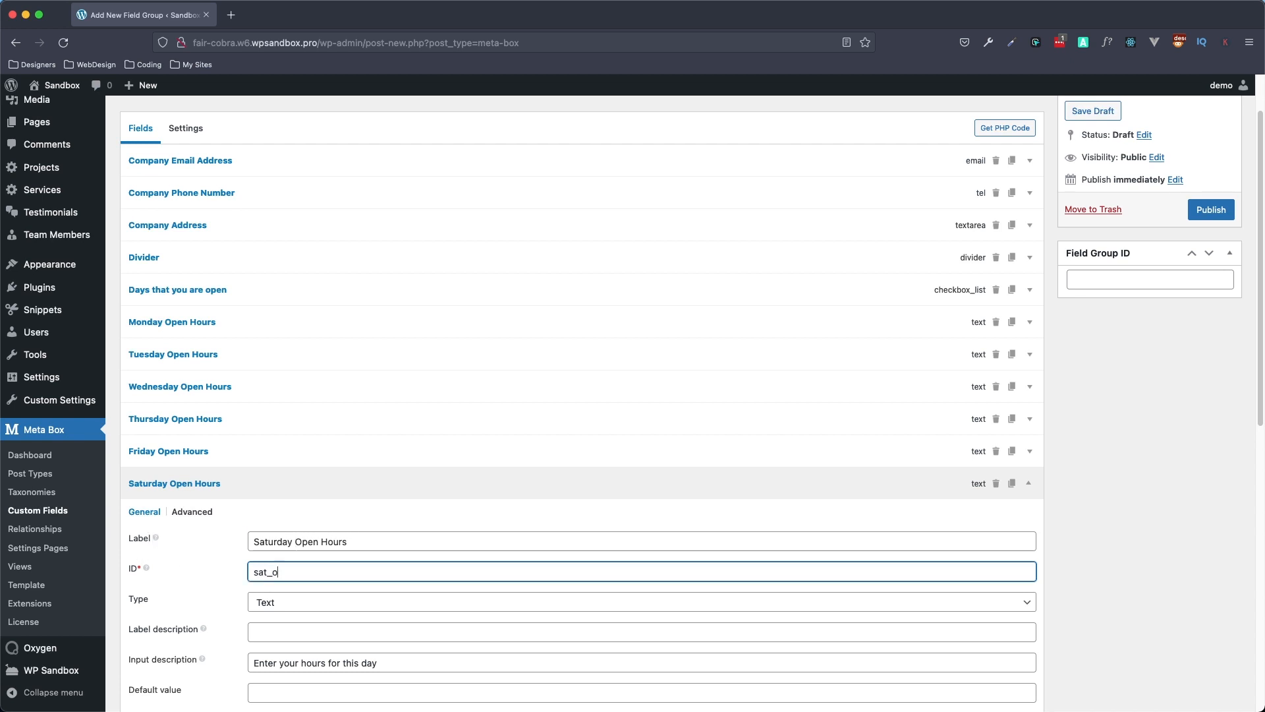
{"action": "type", "text": "pen_hour"}
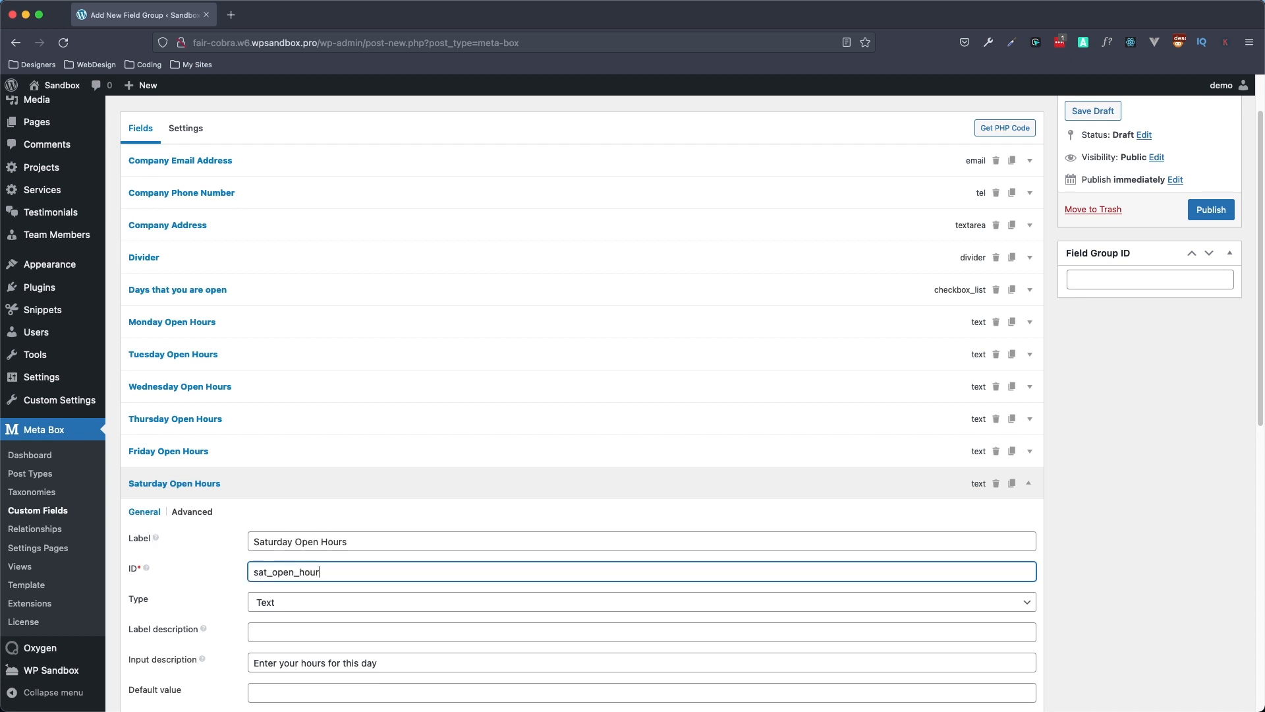
{"action": "left_click", "coordinate": [293, 485]}
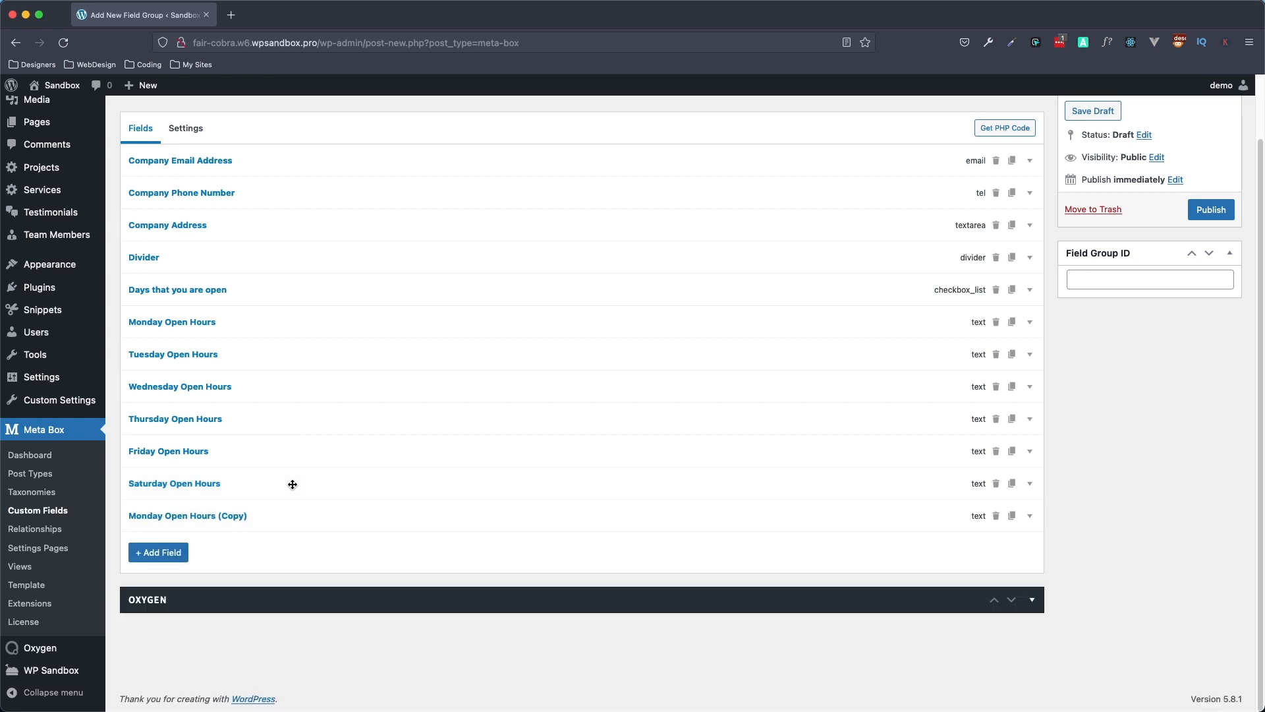
{"action": "left_click", "coordinate": [292, 485]}
{"action": "left_click", "coordinate": [293, 485]}
Change the last copied field's label to "Sunday Open Hours" and its ID to "sun_open_hour", and collapse the field
{"action": "left_click", "coordinate": [286, 513]}
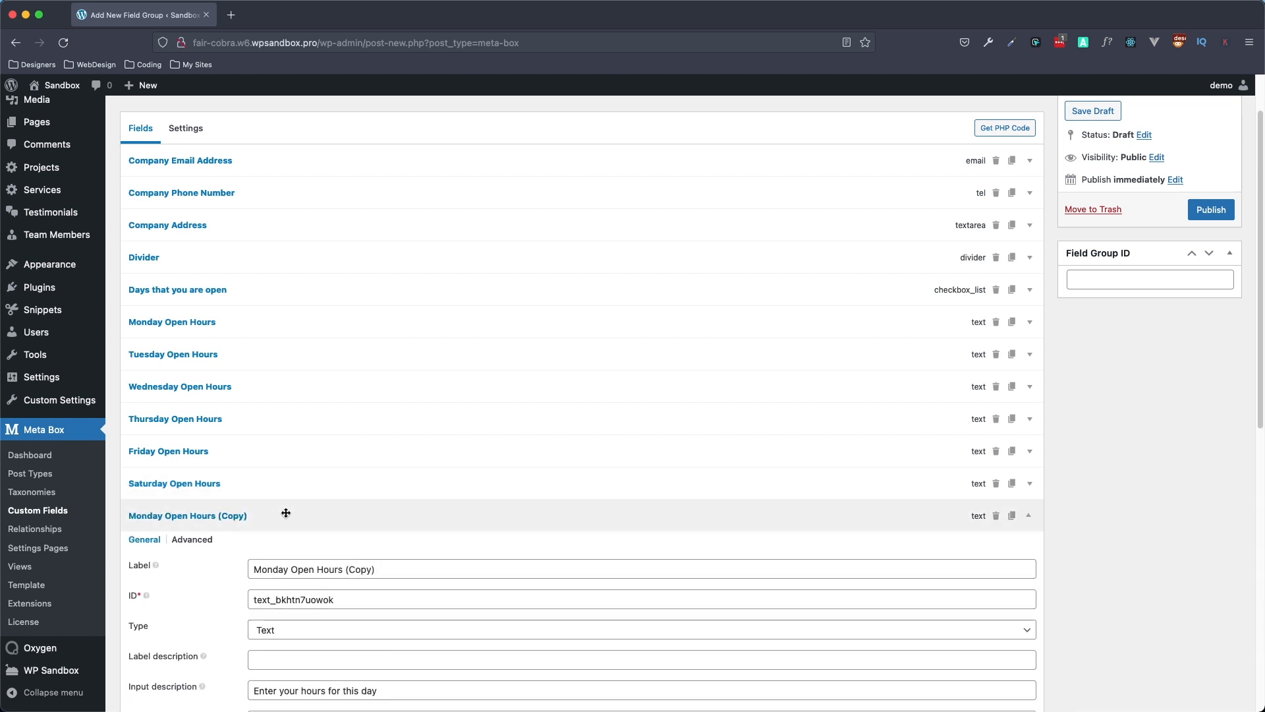
{"action": "left_click_drag", "start_coordinate": [376, 574], "coordinate": [338, 573]}
{"action": "key", "text": "BackSpace"}
{"action": "double_click", "coordinate": [279, 572]}
{"action": "type", "text": "Sunda"}
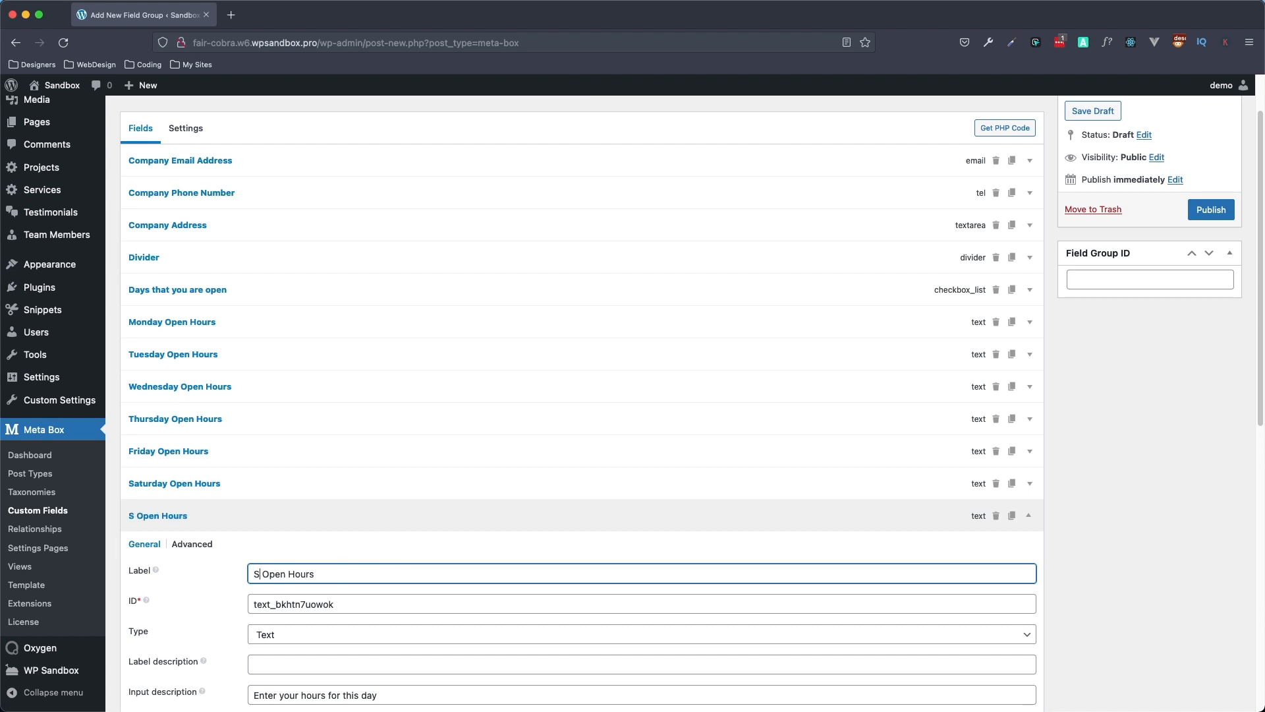
{"action": "type", "text": "y"}
{"action": "double_click", "coordinate": [340, 610]}
{"action": "type", "text": "sun_open_hour"}
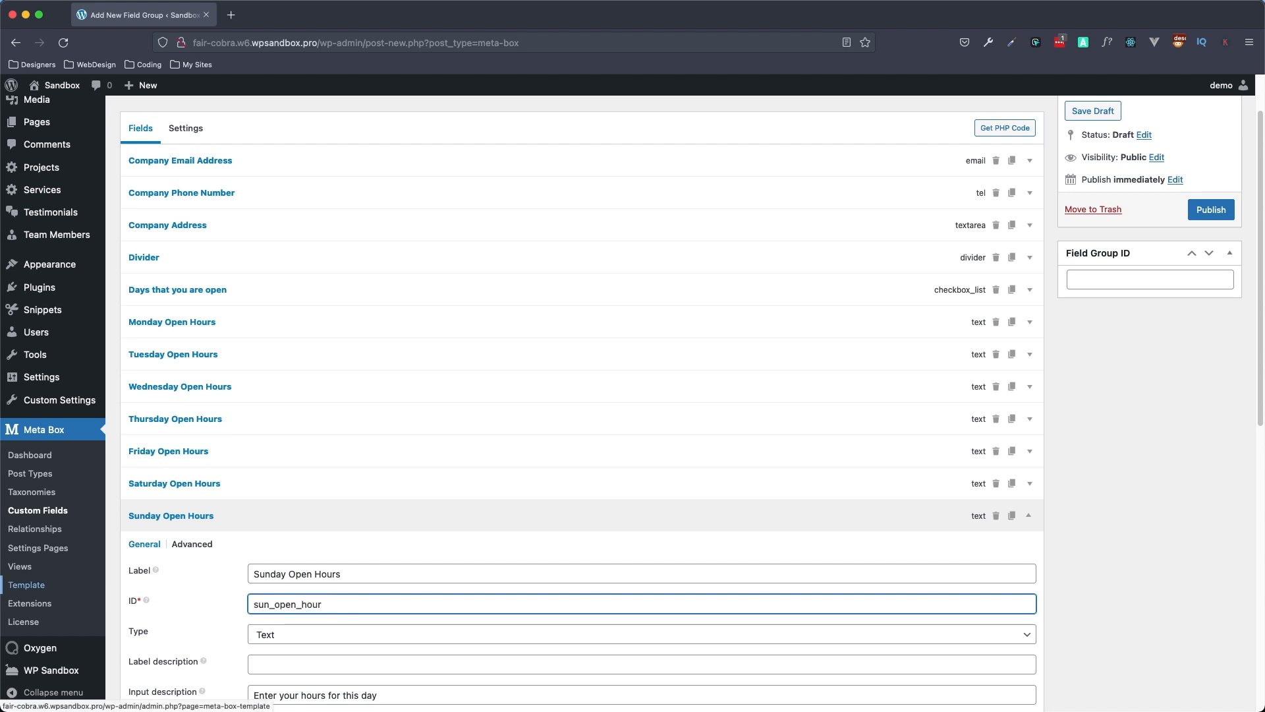
{"action": "left_click", "coordinate": [256, 523]}
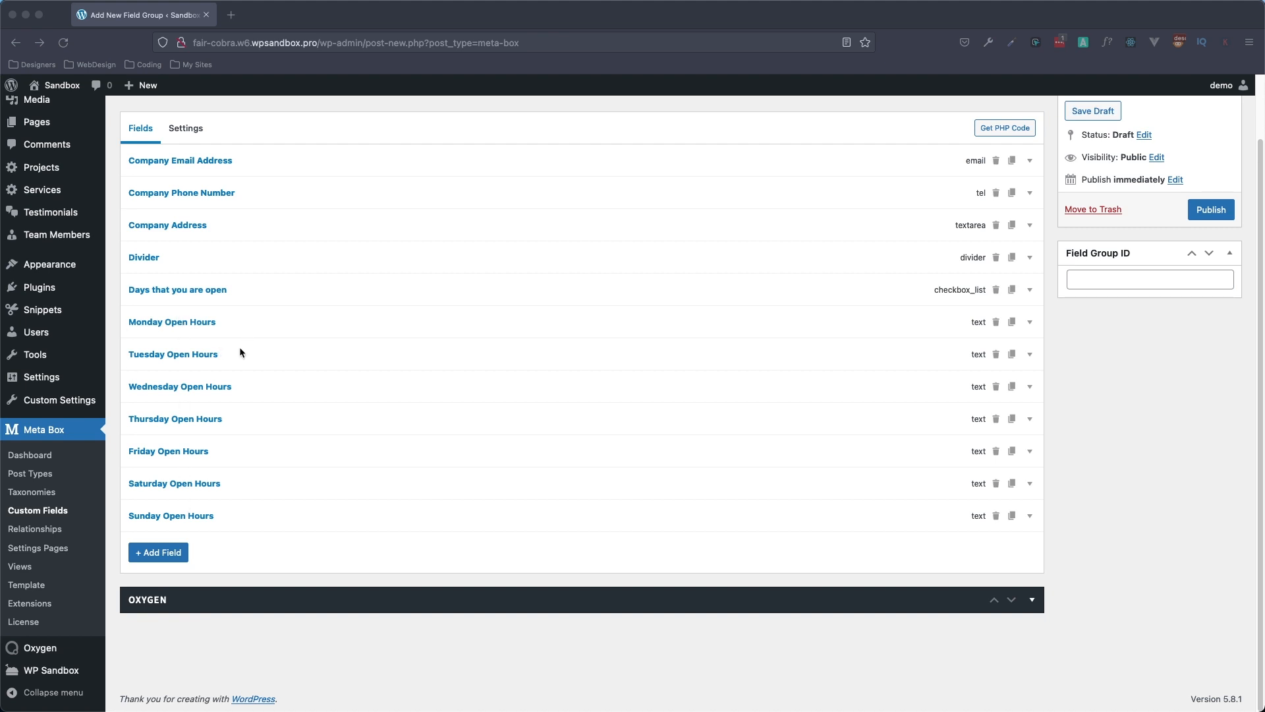
Add a conditional logic rule in the advanced settings of the Monday Open Hours field
{"action": "left_click", "coordinate": [259, 328]}
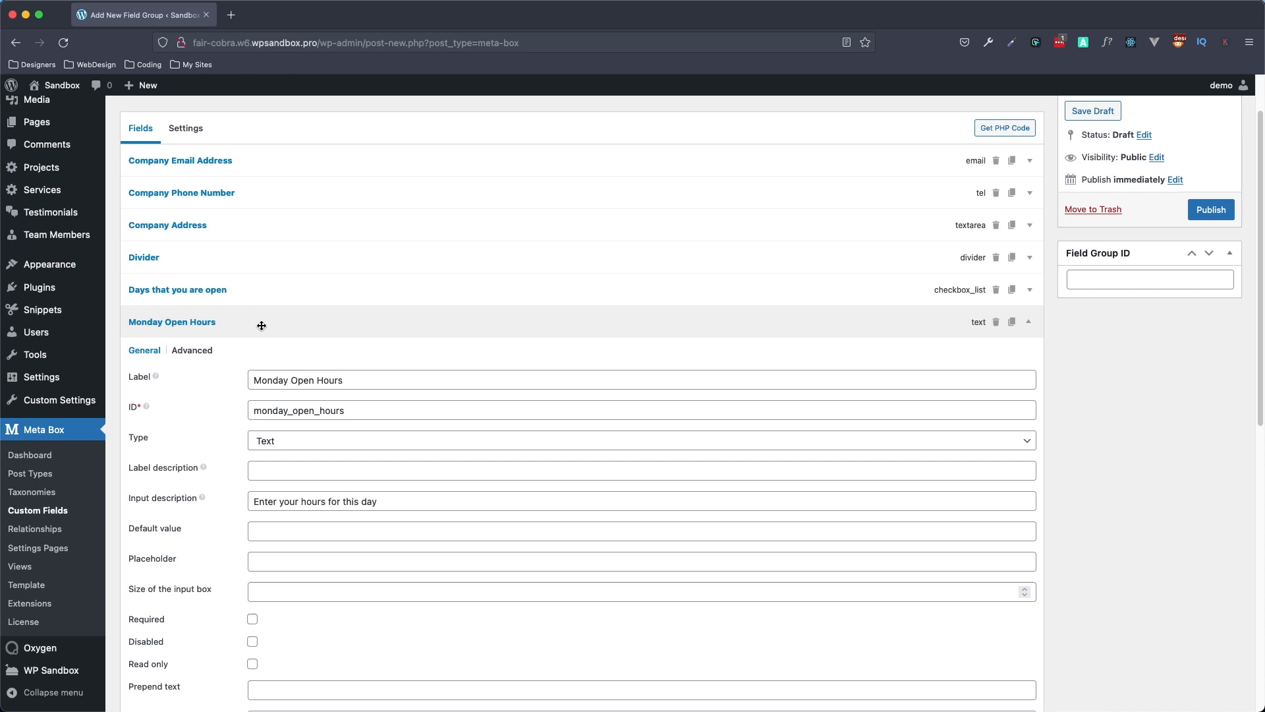
{"action": "left_click", "coordinate": [192, 351]}
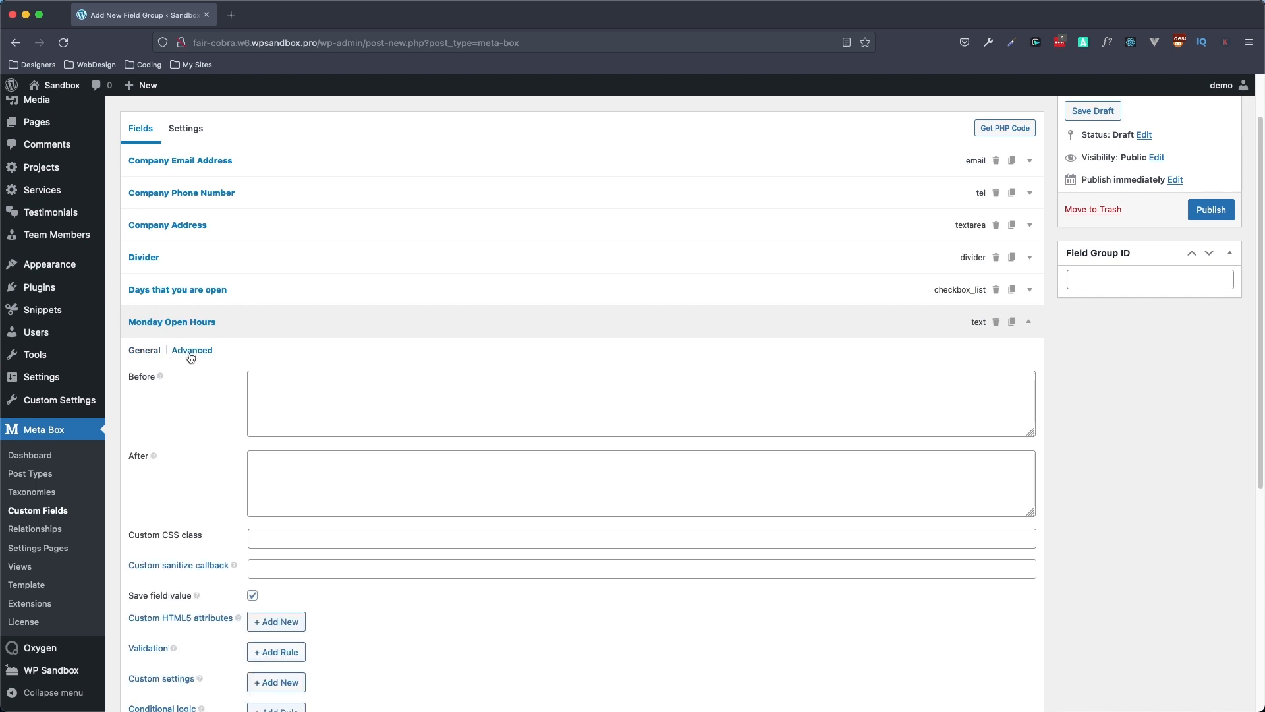
{"action": "scroll", "coordinate": [220, 447], "scroll_direction": "down", "scroll_amount": 1}
{"action": "scroll", "coordinate": [220, 446], "scroll_direction": "down", "scroll_amount": 3}
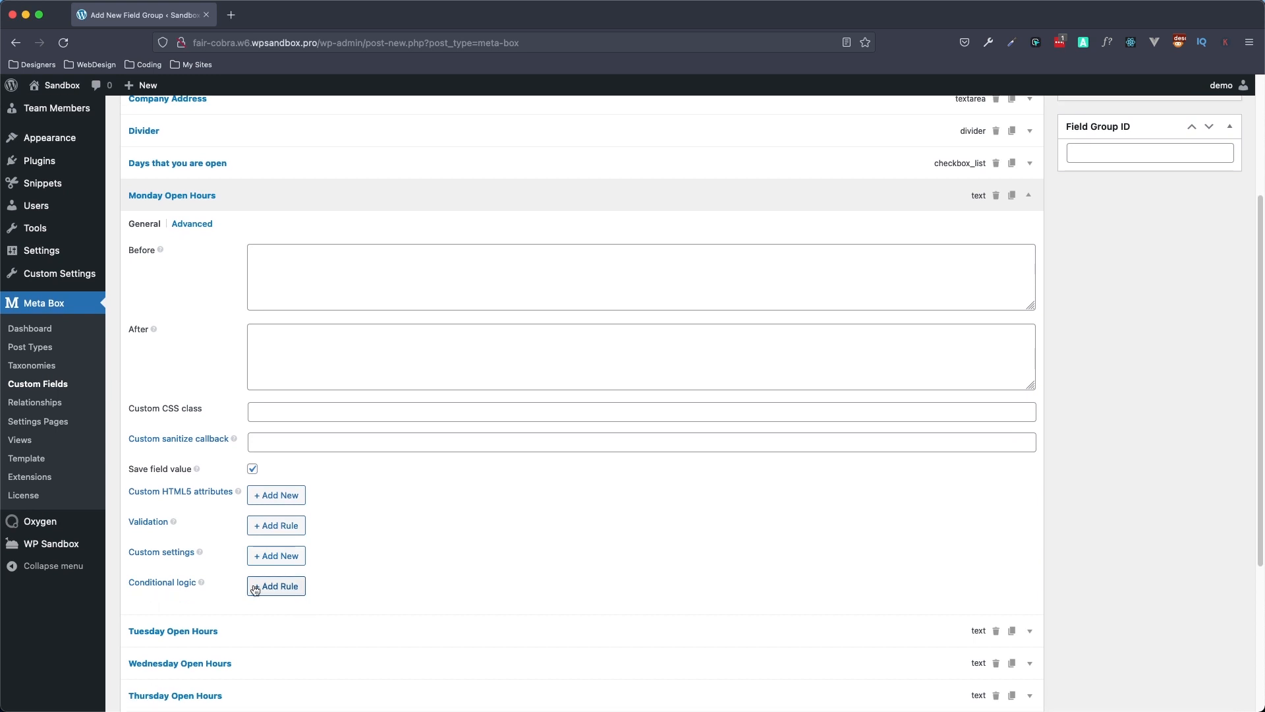
{"action": "left_click", "coordinate": [275, 591]}
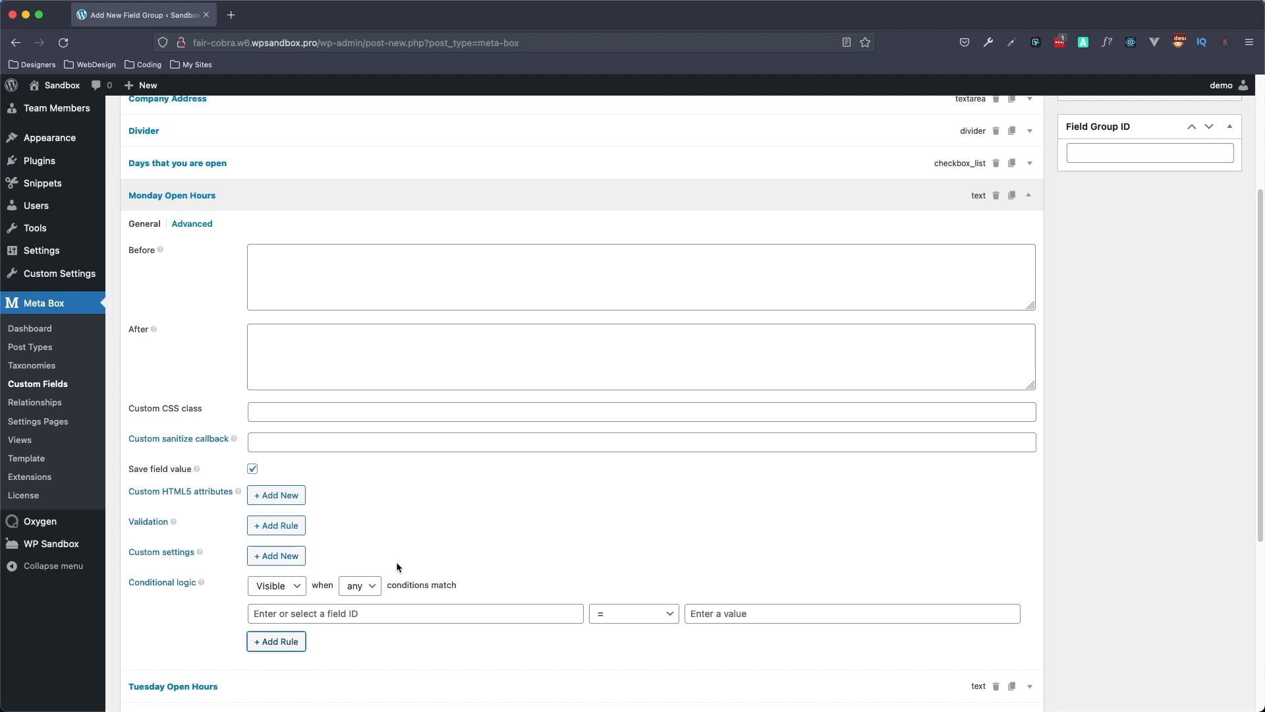
{"action": "scroll", "coordinate": [397, 567], "scroll_direction": "down", "scroll_amount": 2}
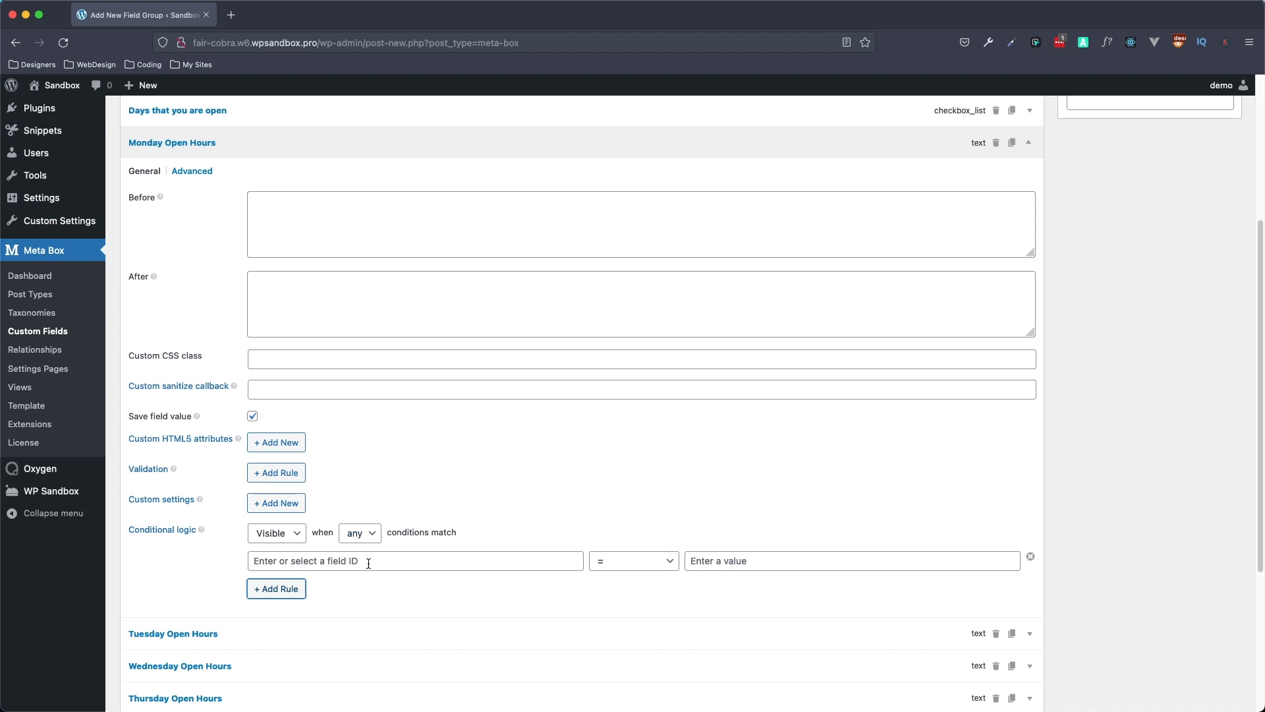
{"action": "scroll", "coordinate": [255, 557], "scroll_direction": "up", "scroll_amount": 1}
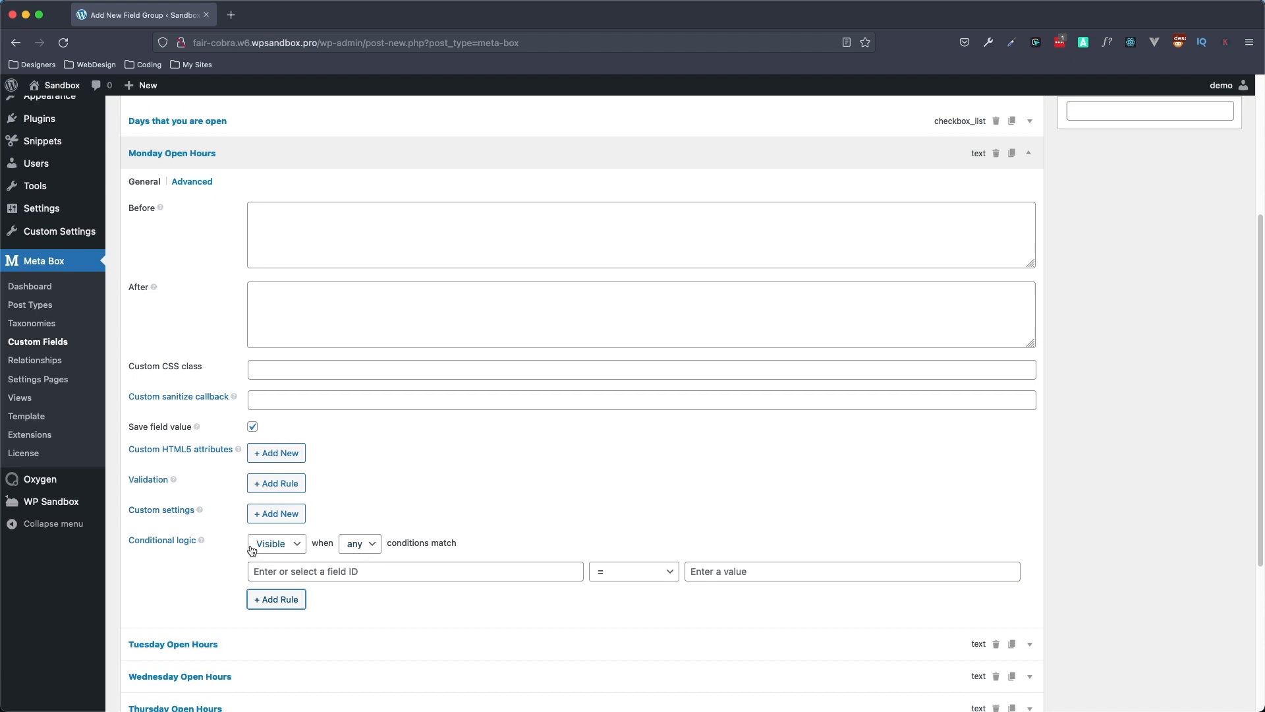
Copy the ID "days_that_you_are_open" from the "Days that you are open" field and collapse that field
{"action": "left_click", "coordinate": [411, 574]}
{"action": "left_click", "coordinate": [220, 581]}
{"action": "scroll", "coordinate": [224, 527], "scroll_direction": "up", "scroll_amount": 5}
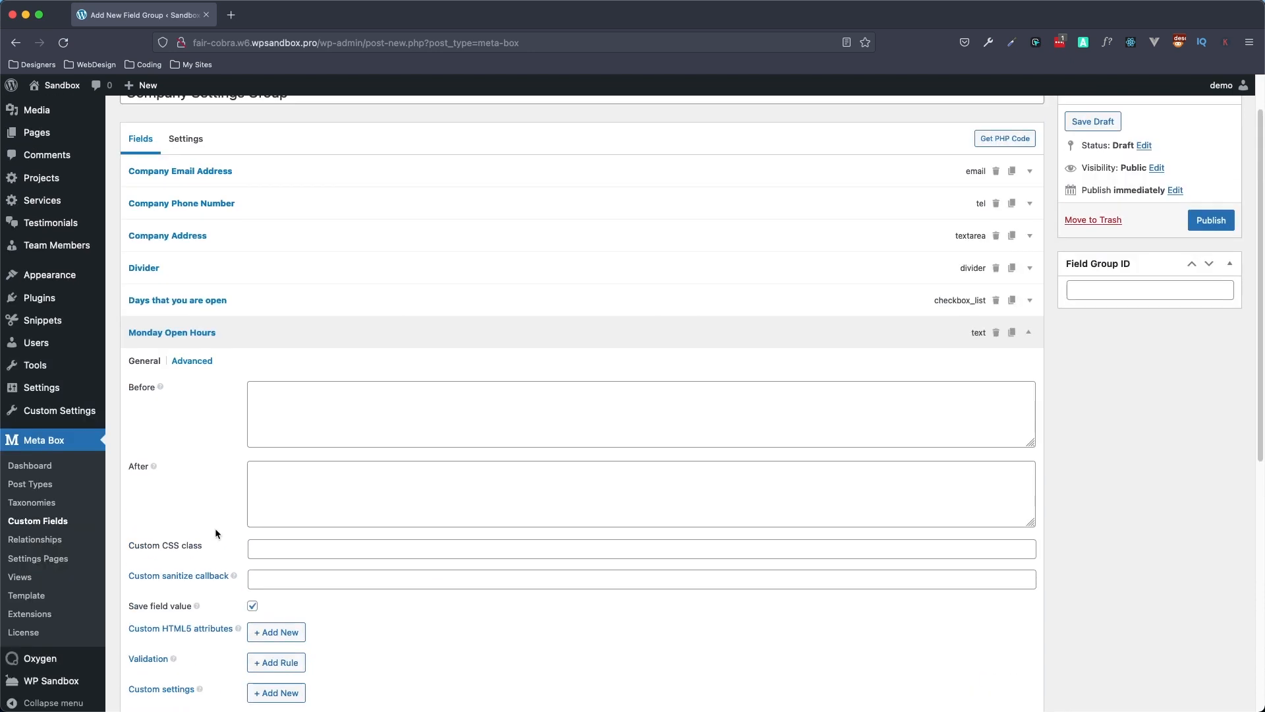
{"action": "left_click", "coordinate": [260, 297]}
{"action": "left_click", "coordinate": [362, 388]}
{"action": "left_click_drag", "start_coordinate": [362, 388], "coordinate": [250, 389]}
{"action": "key", "text": "super+c"}
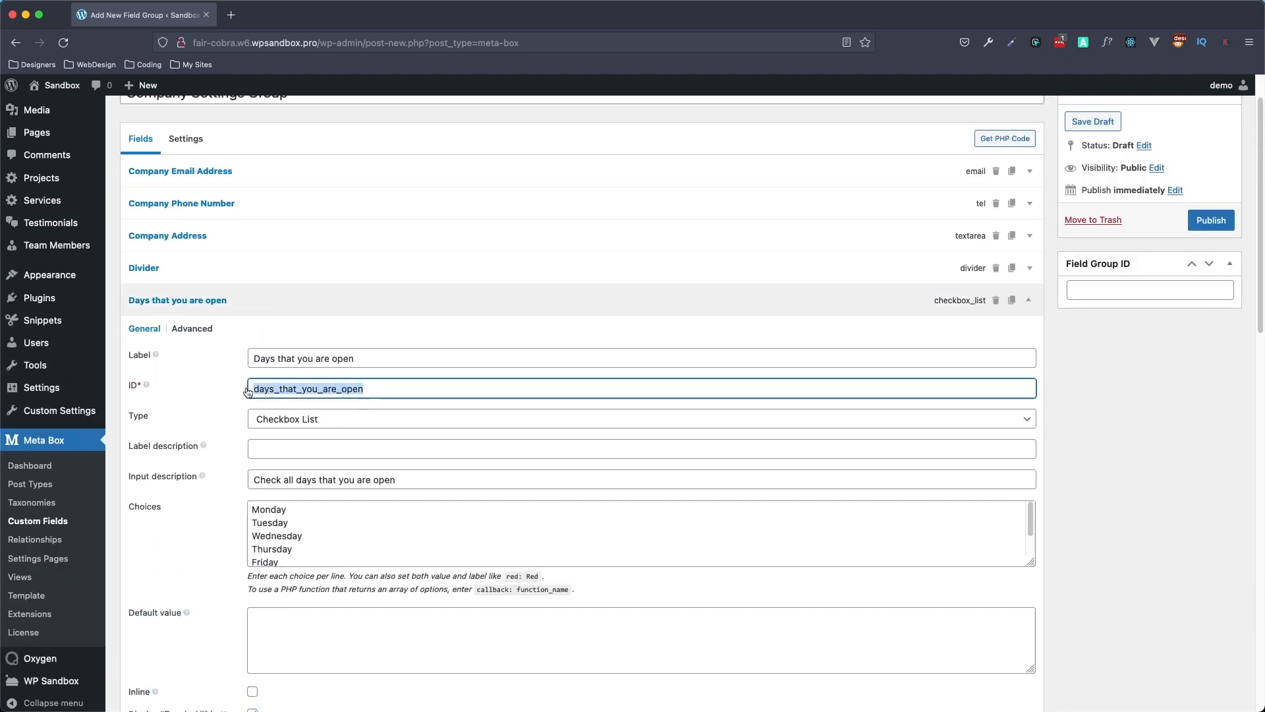
{"action": "left_click", "coordinate": [258, 307]}
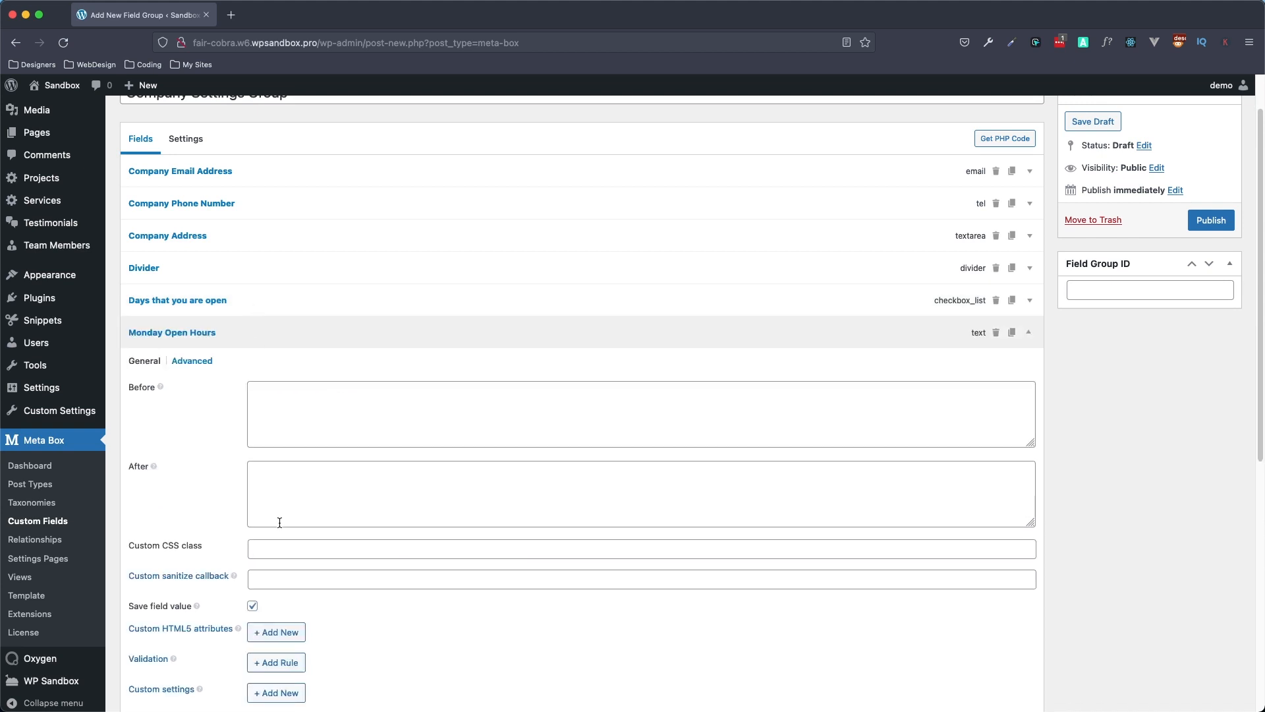
Define the Monday field's conditional rule as "days_that_you_are_open" match "Monday"
{"action": "scroll", "coordinate": [277, 518], "scroll_direction": "down", "scroll_amount": 5}
{"action": "left_click", "coordinate": [314, 526]}
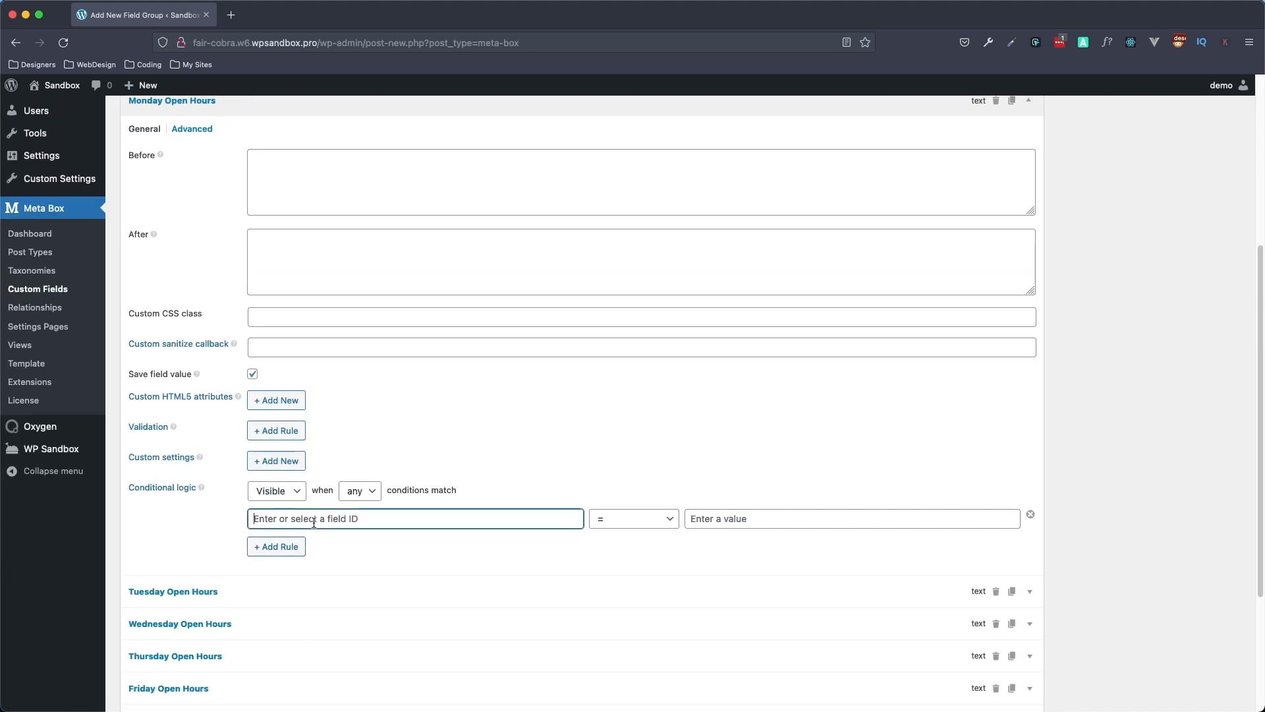
{"action": "key", "text": "super+v"}
{"action": "left_click", "coordinate": [189, 526]}
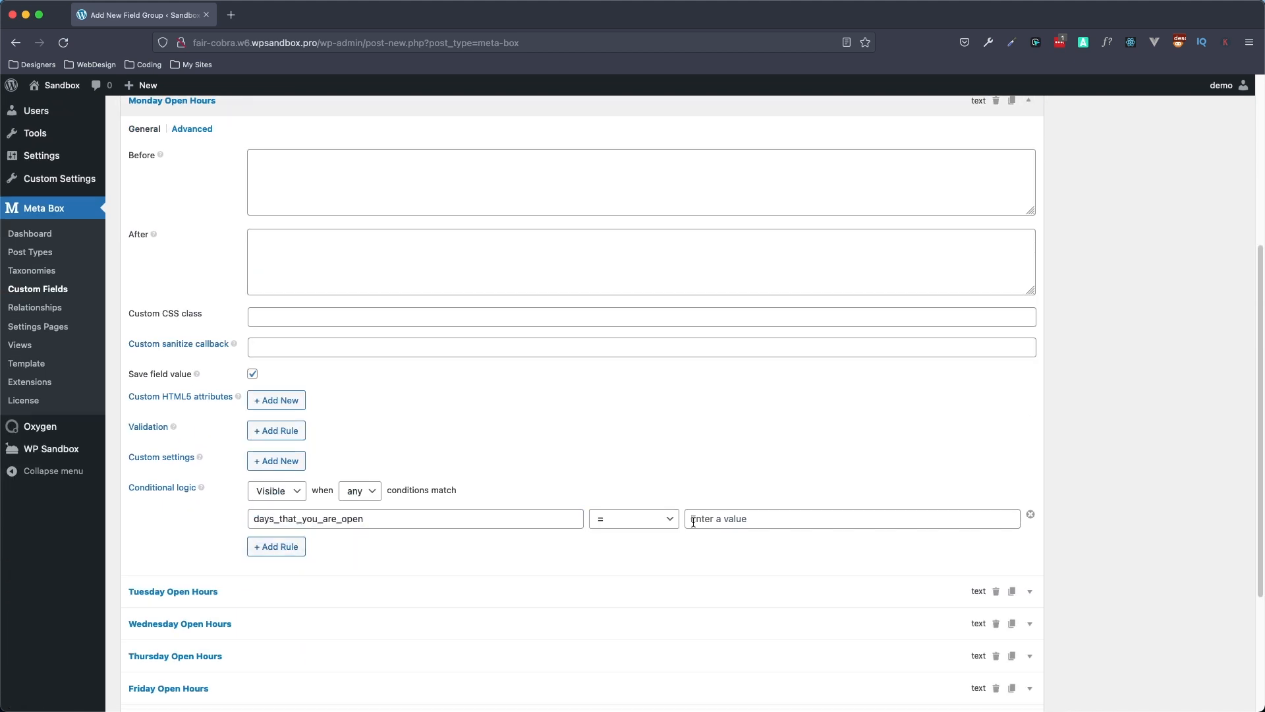
{"action": "left_click", "coordinate": [631, 525]}
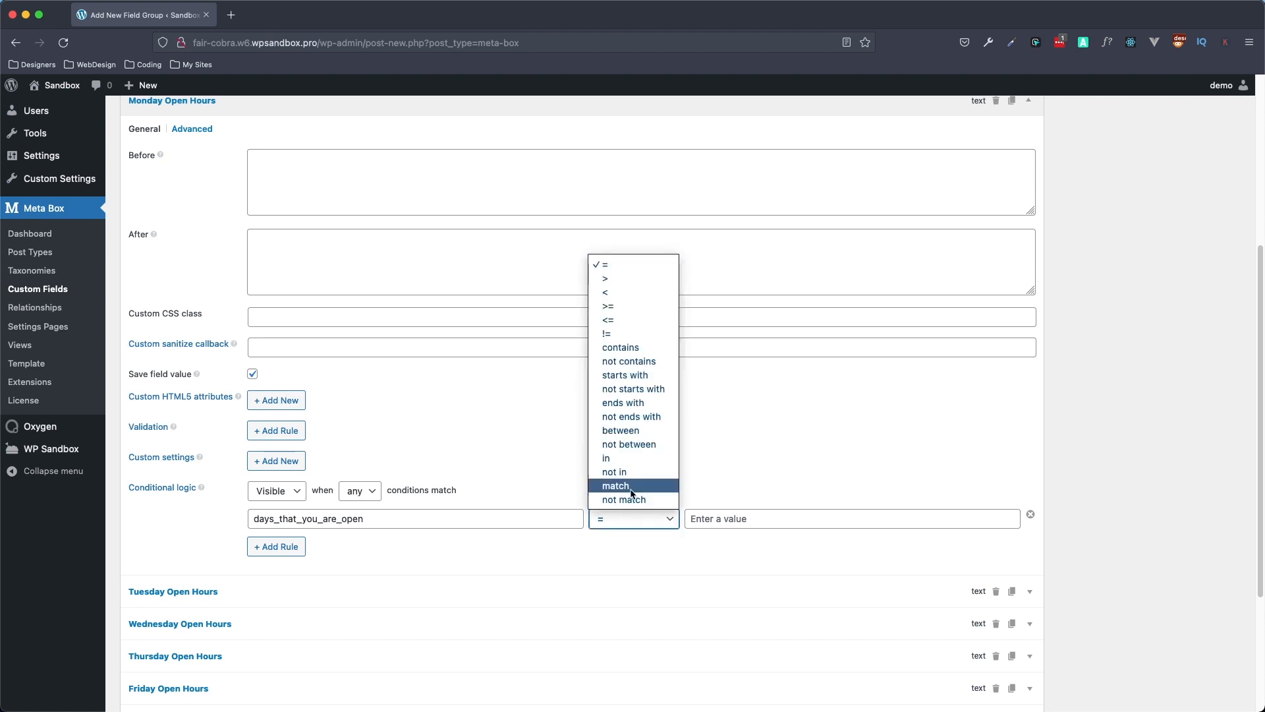
{"action": "left_click", "coordinate": [631, 493]}
{"action": "left_click", "coordinate": [774, 523]}
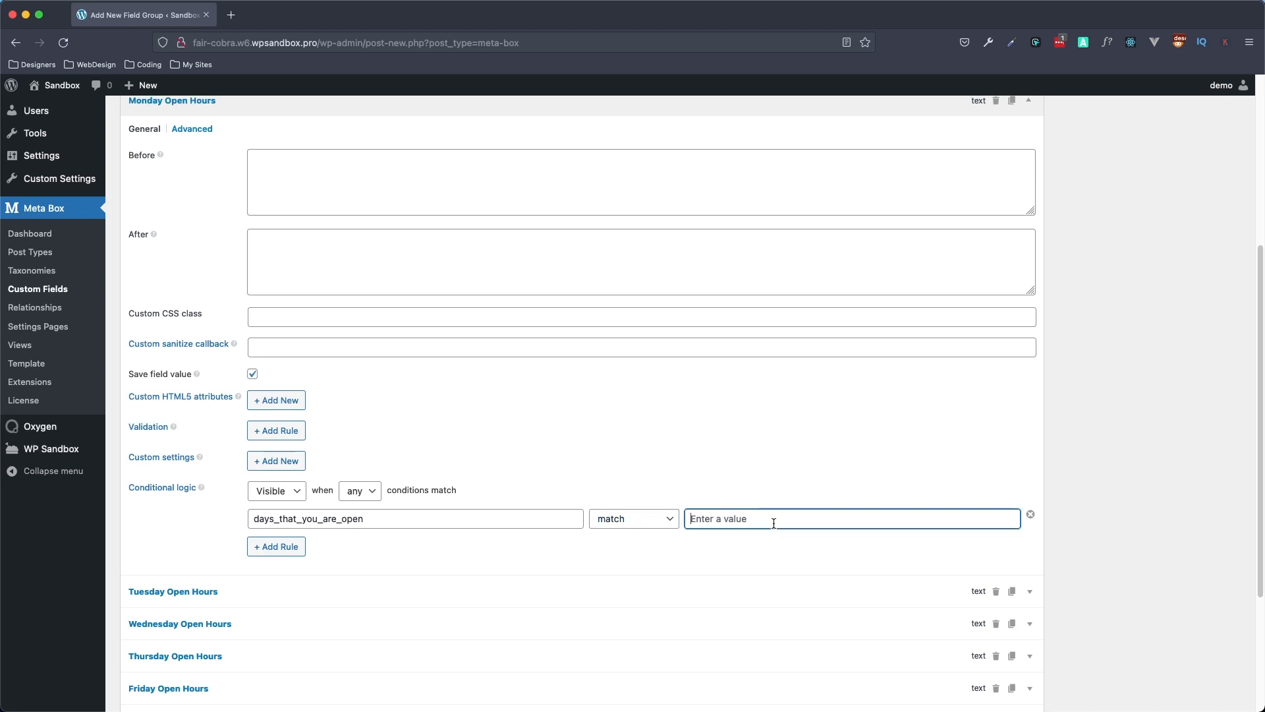
{"action": "type", "text": "Monday"}
Check the choices of the "Days that you are open" field against the Monday rule, and review the Monday field's general settings
{"action": "scroll", "coordinate": [319, 339], "scroll_direction": "up", "scroll_amount": 3}
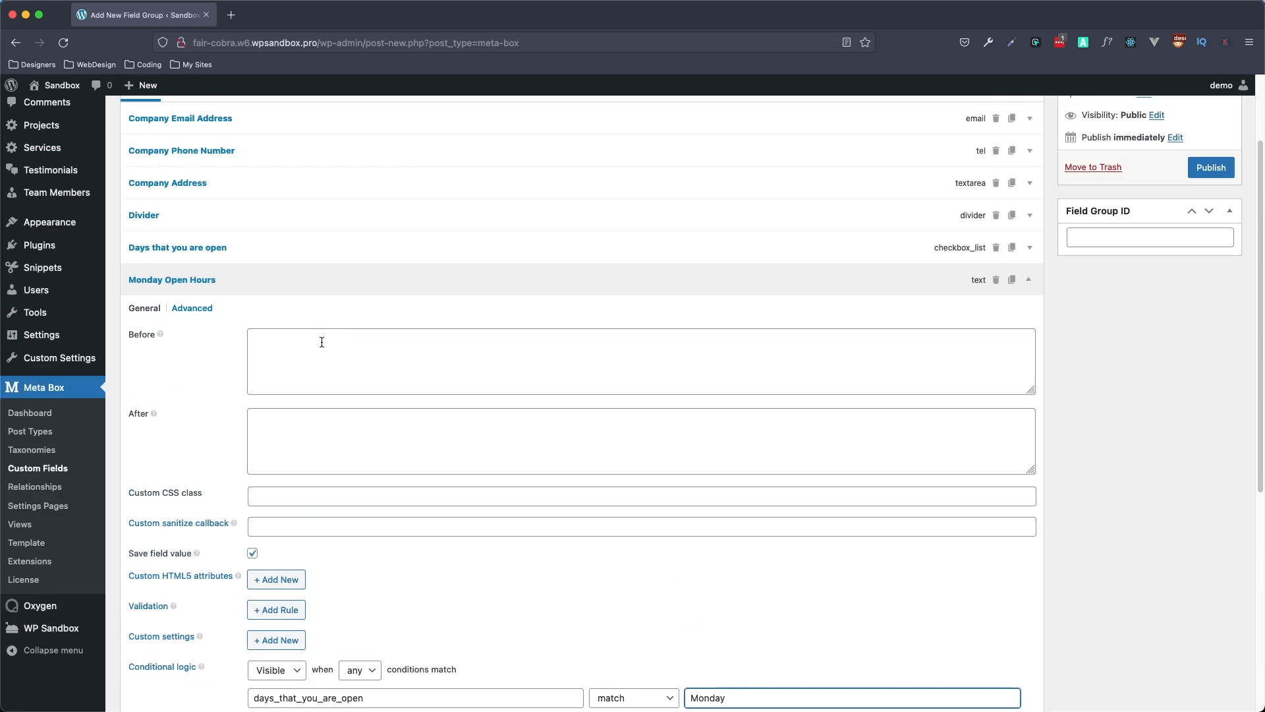
{"action": "left_click", "coordinate": [300, 249]}
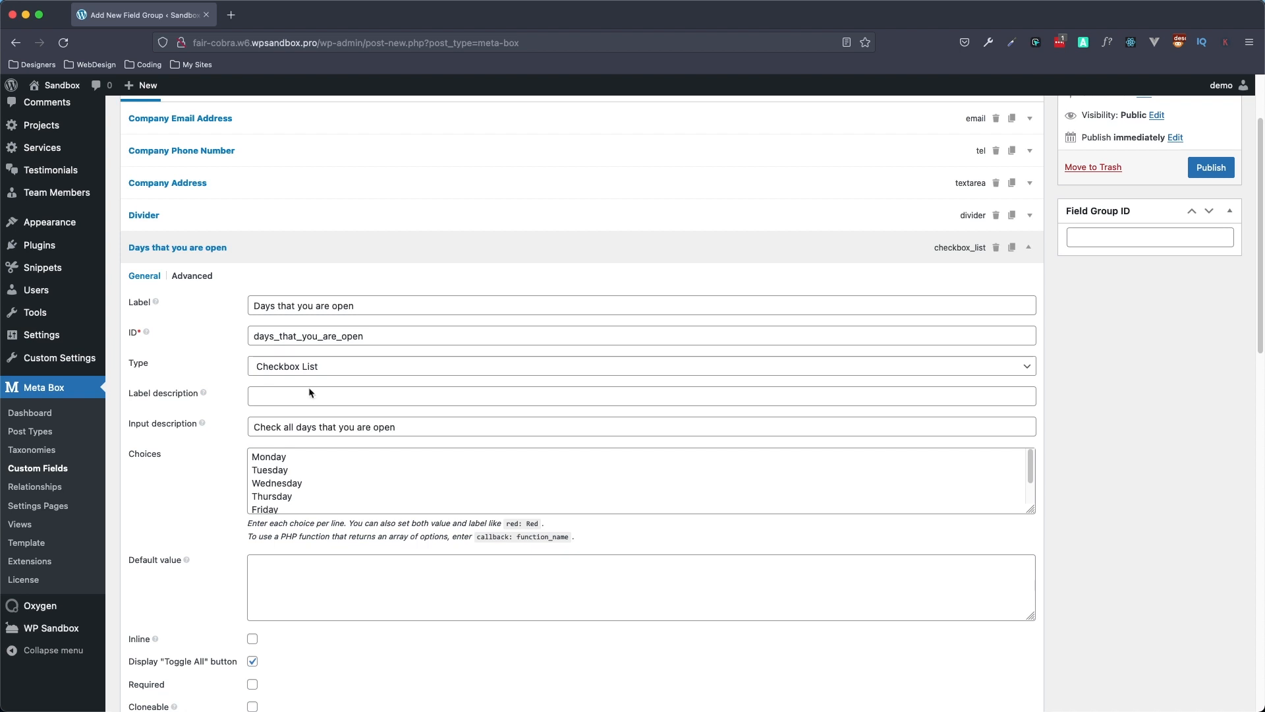
{"action": "left_click", "coordinate": [251, 247]}
{"action": "scroll", "coordinate": [578, 568], "scroll_direction": "down", "scroll_amount": 1}
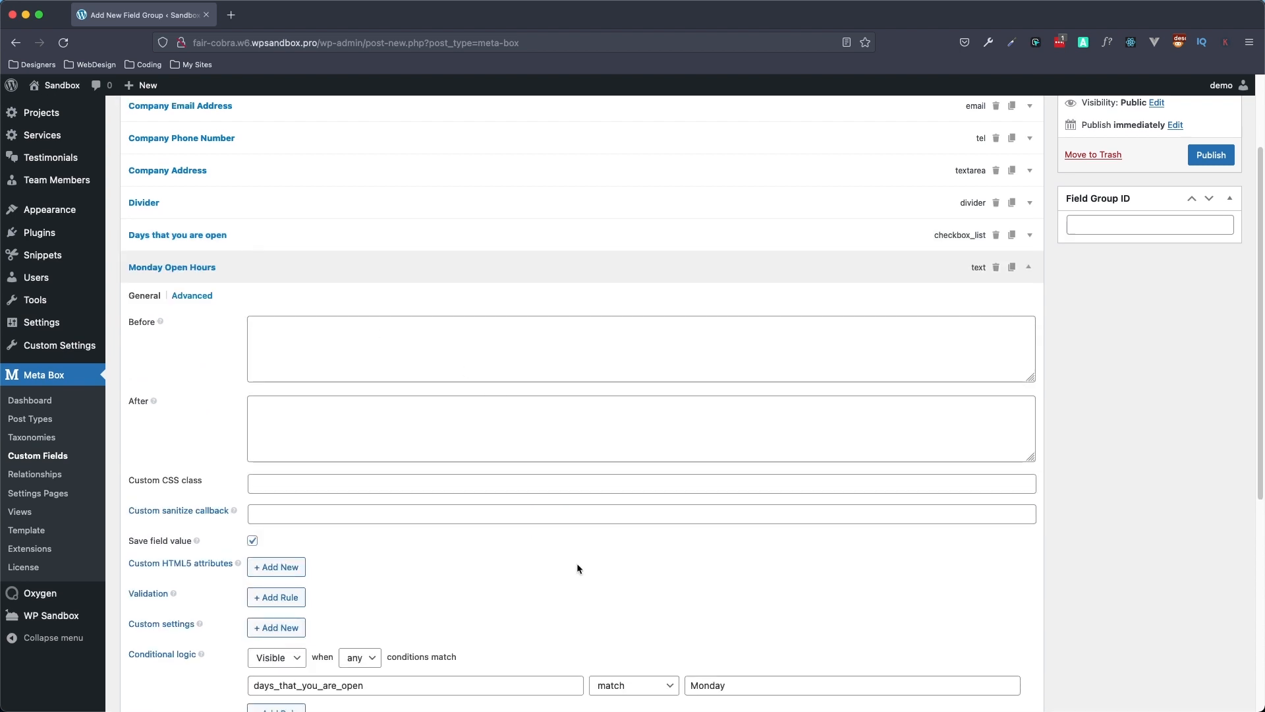
{"action": "scroll", "coordinate": [578, 568], "scroll_direction": "down", "scroll_amount": 3}
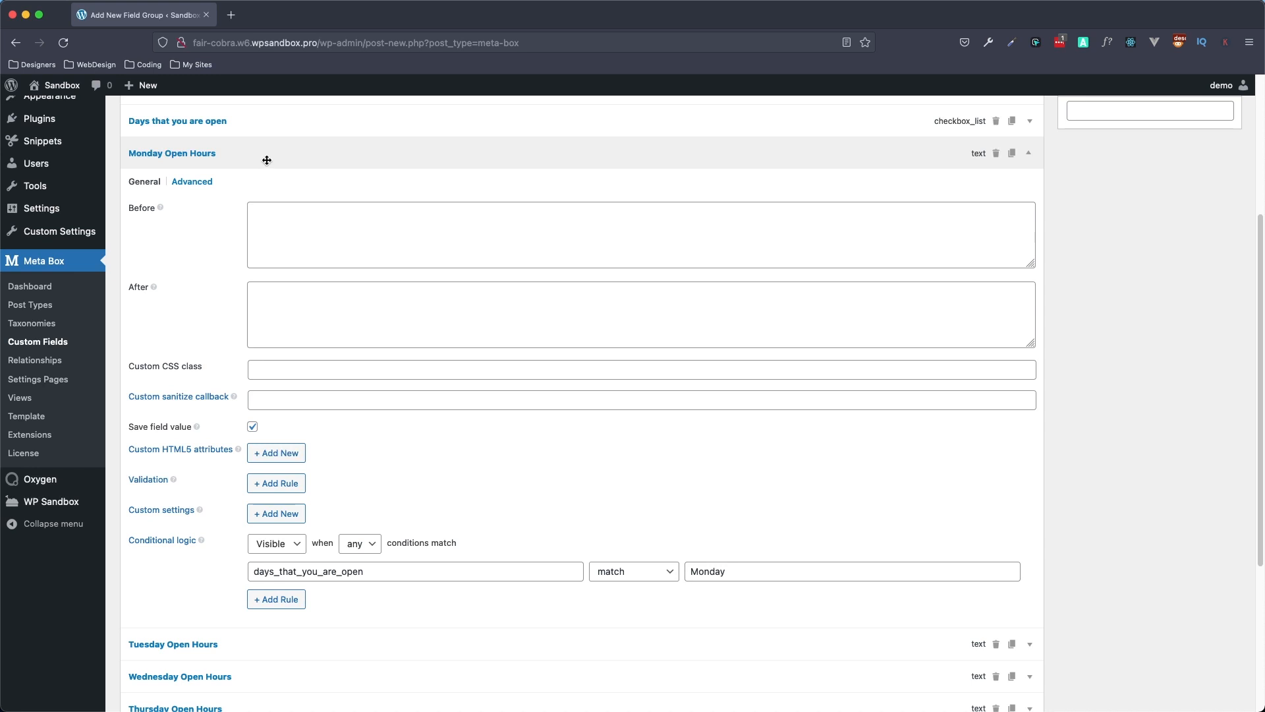
{"action": "left_click", "coordinate": [140, 185]}
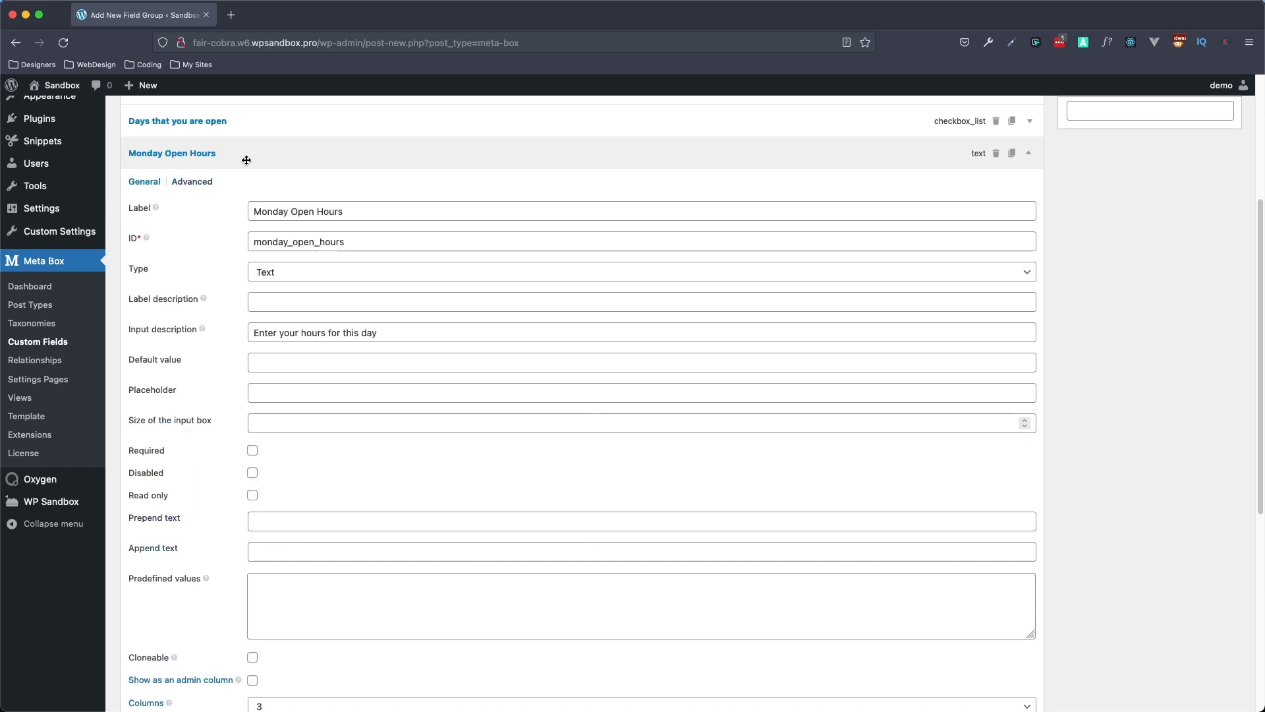
{"action": "scroll", "coordinate": [284, 510], "scroll_direction": "down", "scroll_amount": 5}
{"action": "scroll", "coordinate": [270, 509], "scroll_direction": "down", "scroll_amount": 2}
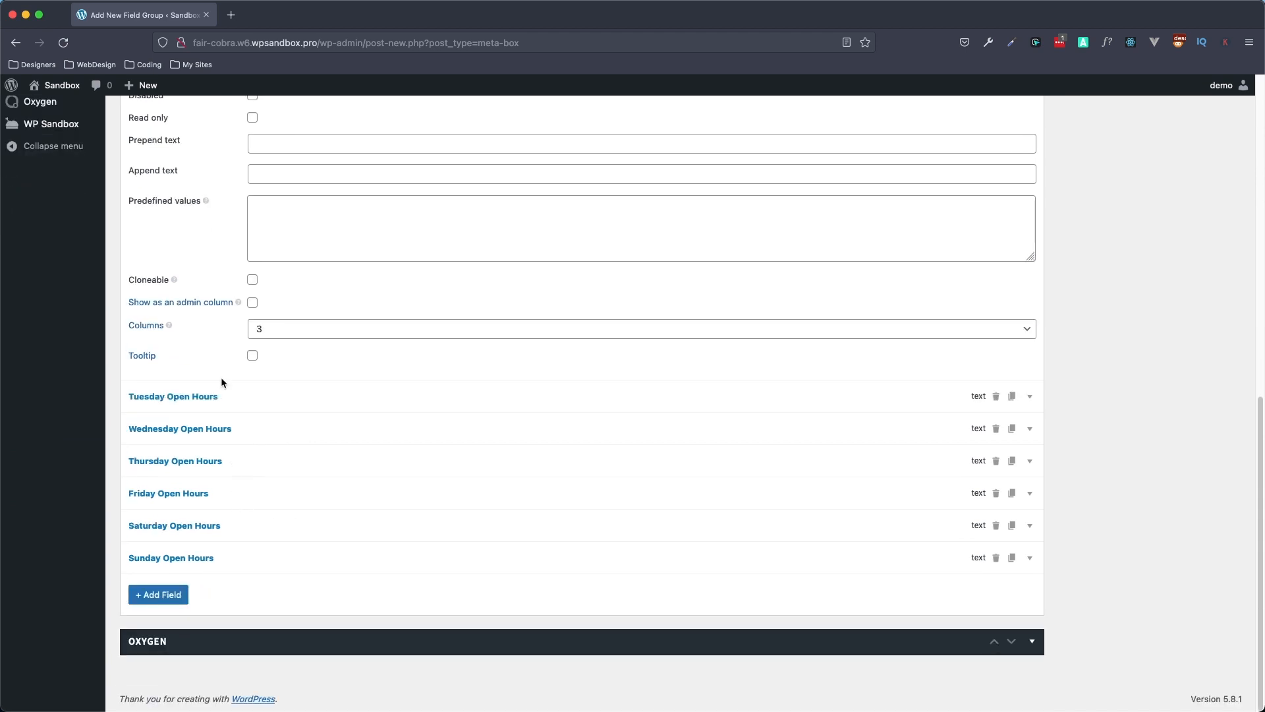
{"action": "scroll", "coordinate": [255, 217], "scroll_direction": "up", "scroll_amount": 3}
{"action": "scroll", "coordinate": [260, 250], "scroll_direction": "up", "scroll_amount": 4}
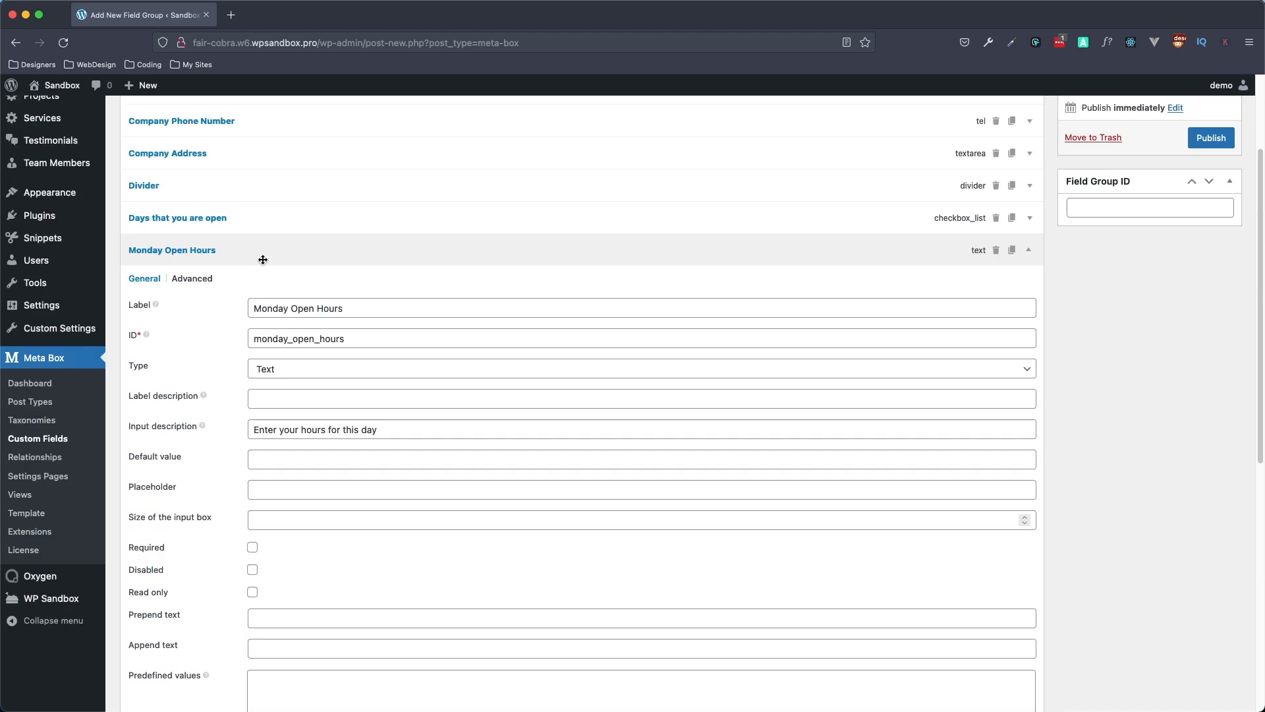
Collapse the Monday Open Hours field and add a conditional logic rule in the advanced settings of the Tuesday Open Hours field
{"action": "left_click", "coordinate": [261, 249]}
{"action": "left_click", "coordinate": [243, 352]}
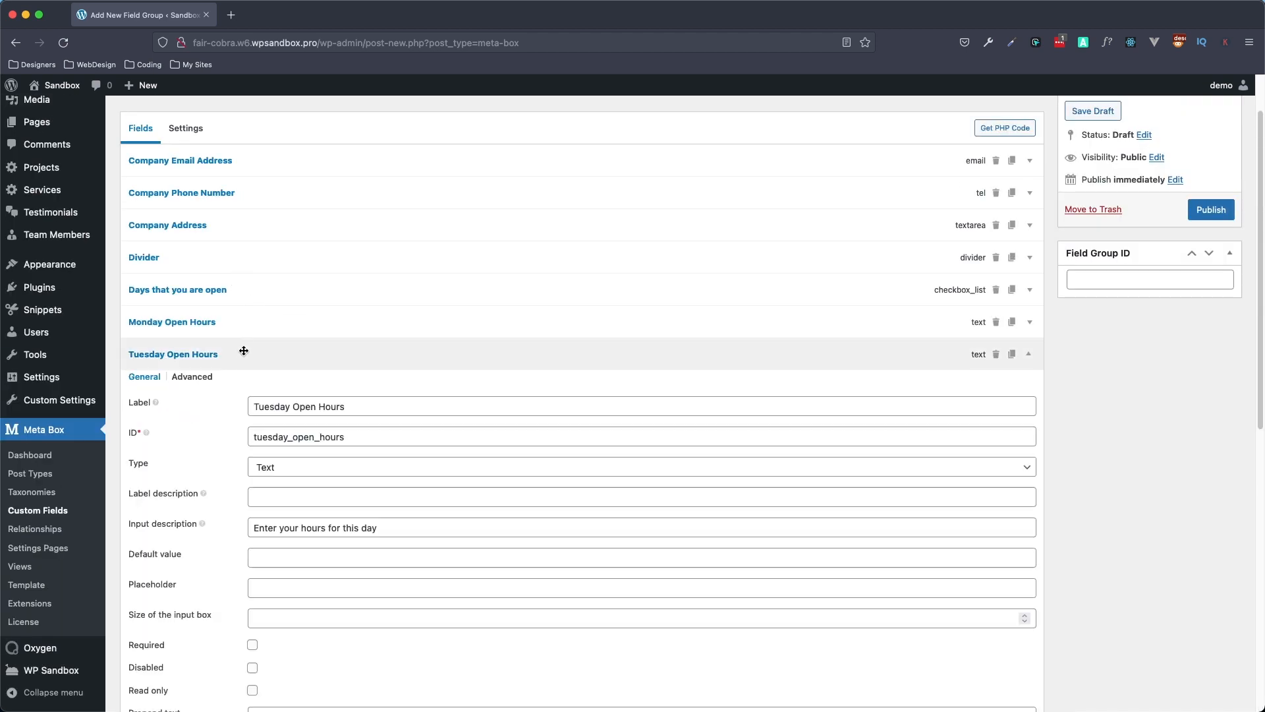
{"action": "left_click", "coordinate": [192, 383]}
{"action": "scroll", "coordinate": [219, 448], "scroll_direction": "down", "scroll_amount": 3}
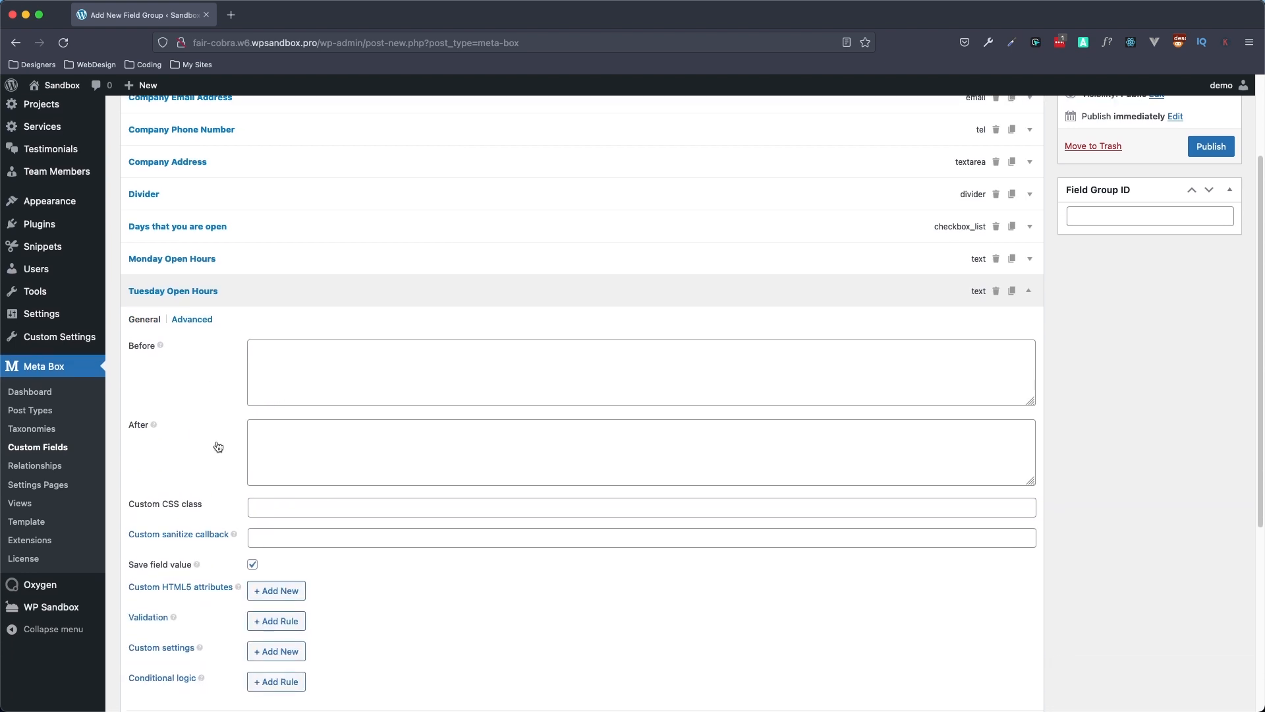
{"action": "left_click", "coordinate": [273, 597]}
{"action": "scroll", "coordinate": [277, 593], "scroll_direction": "down", "scroll_amount": 3}
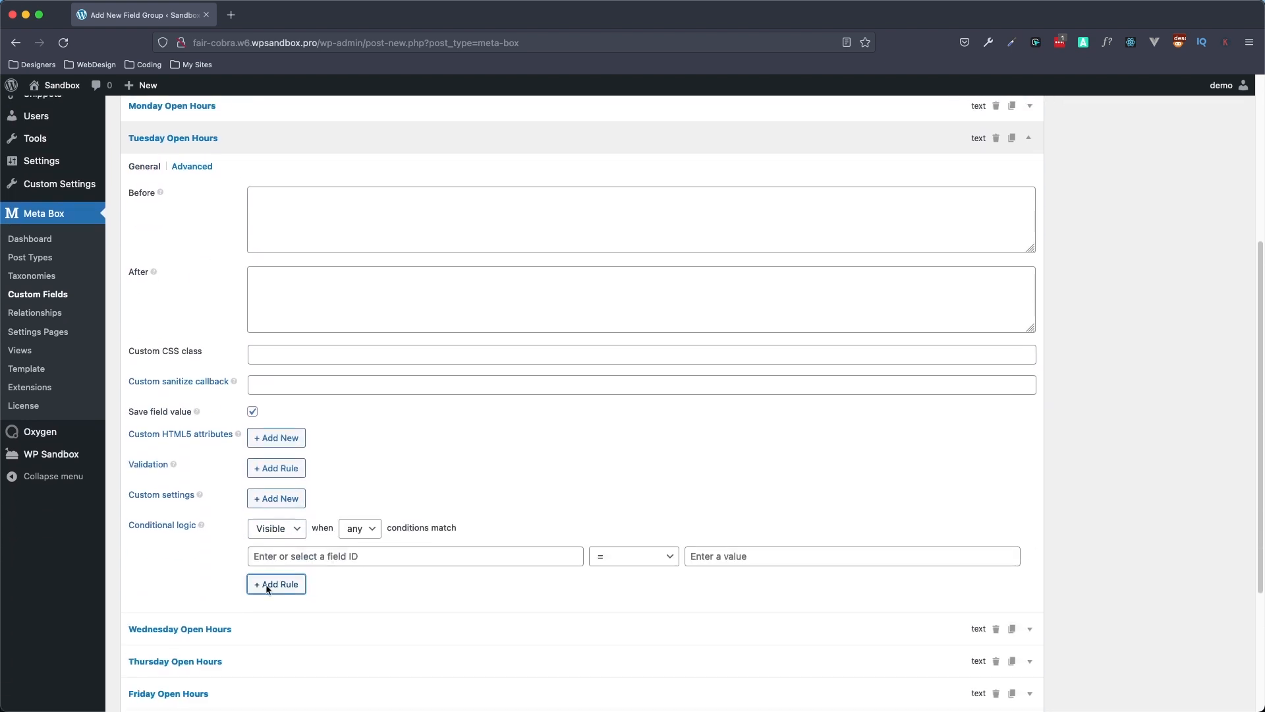
Define the Tuesday field's conditional rule as "days_that_you_are_open" match "Tuesday" and collapse the field
{"action": "left_click", "coordinate": [342, 491]}
{"action": "key", "text": "super+v"}
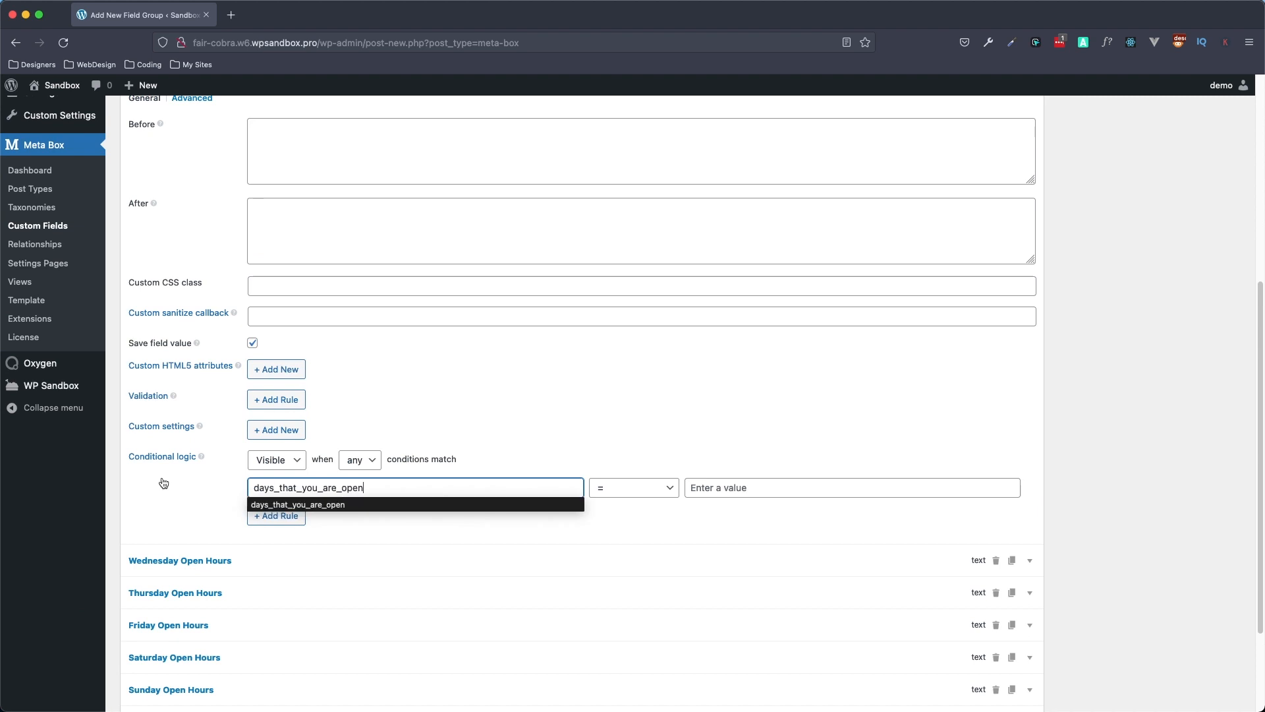
{"action": "left_click", "coordinate": [635, 493]}
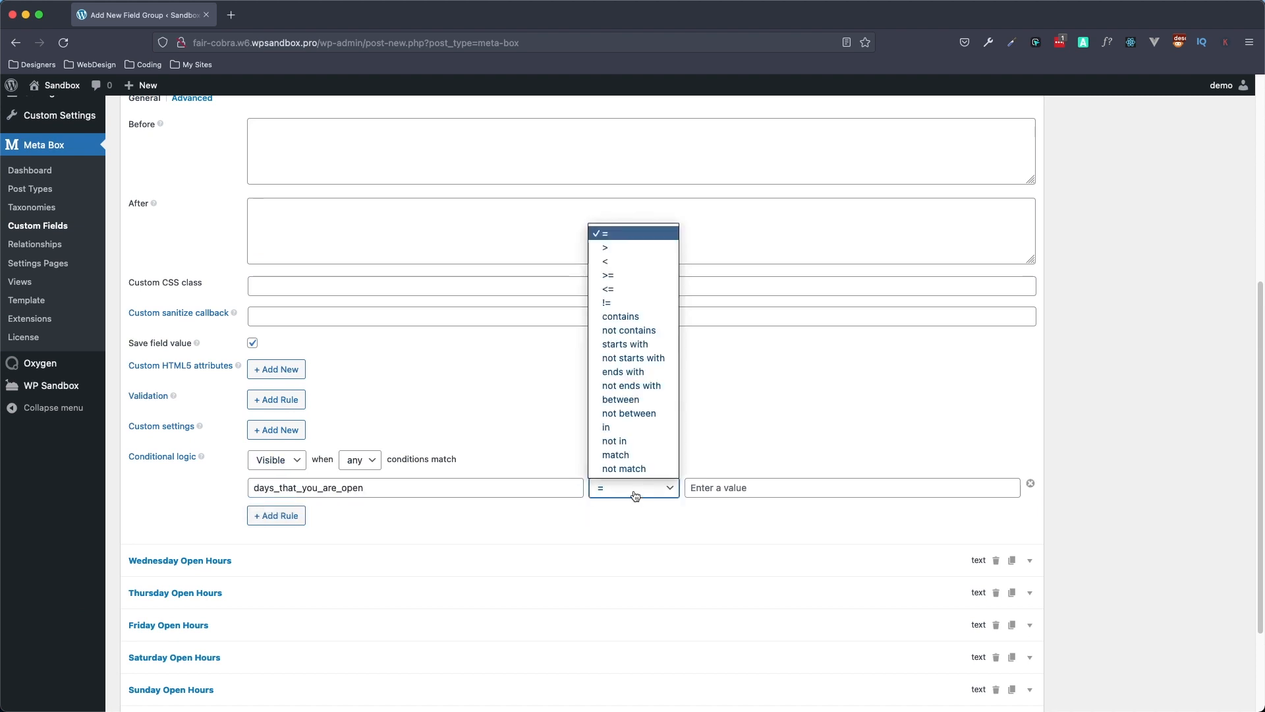
{"action": "left_click", "coordinate": [616, 455]}
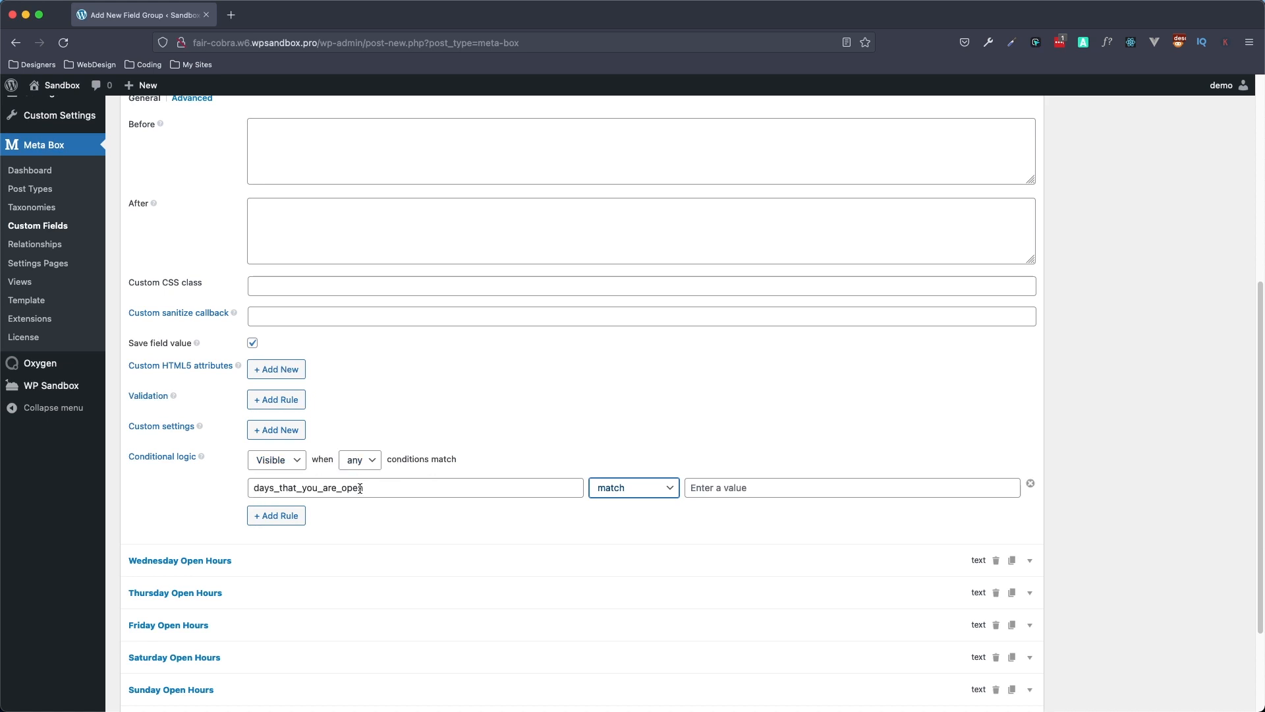
{"action": "left_click", "coordinate": [751, 490]}
{"action": "type", "text": "Tuesday"}
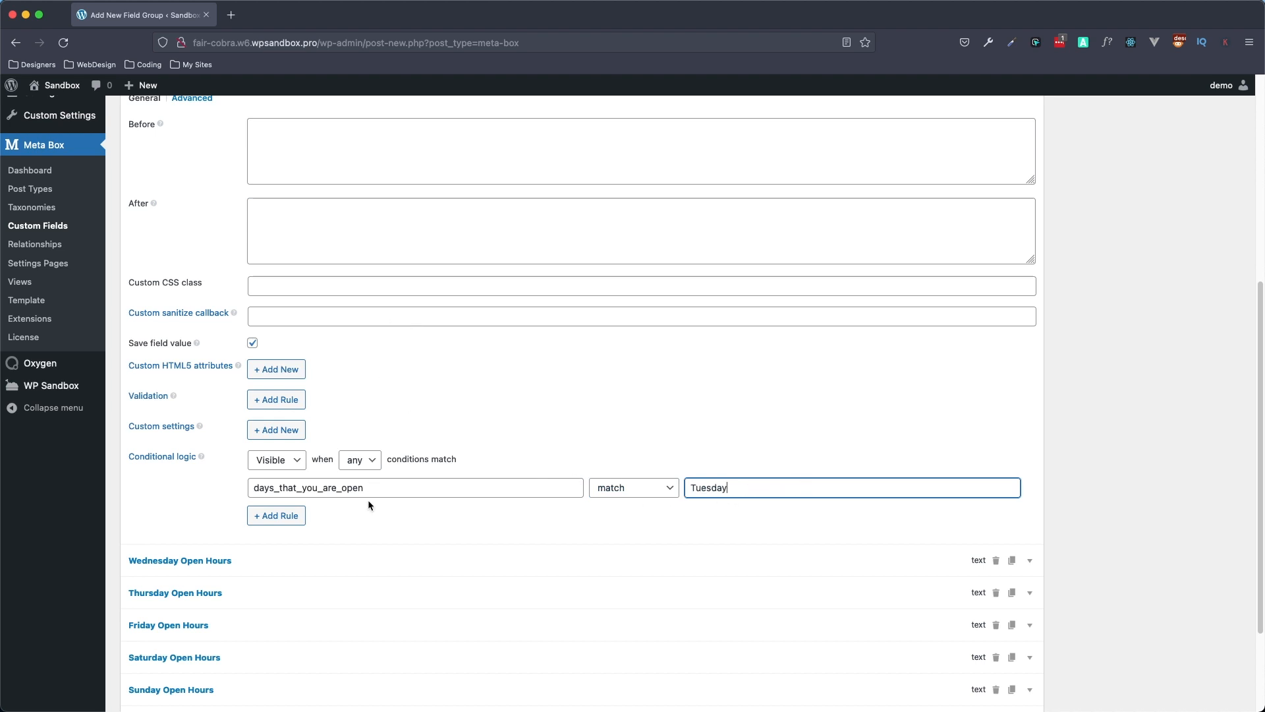
{"action": "scroll", "coordinate": [368, 502], "scroll_direction": "up", "scroll_amount": 3}
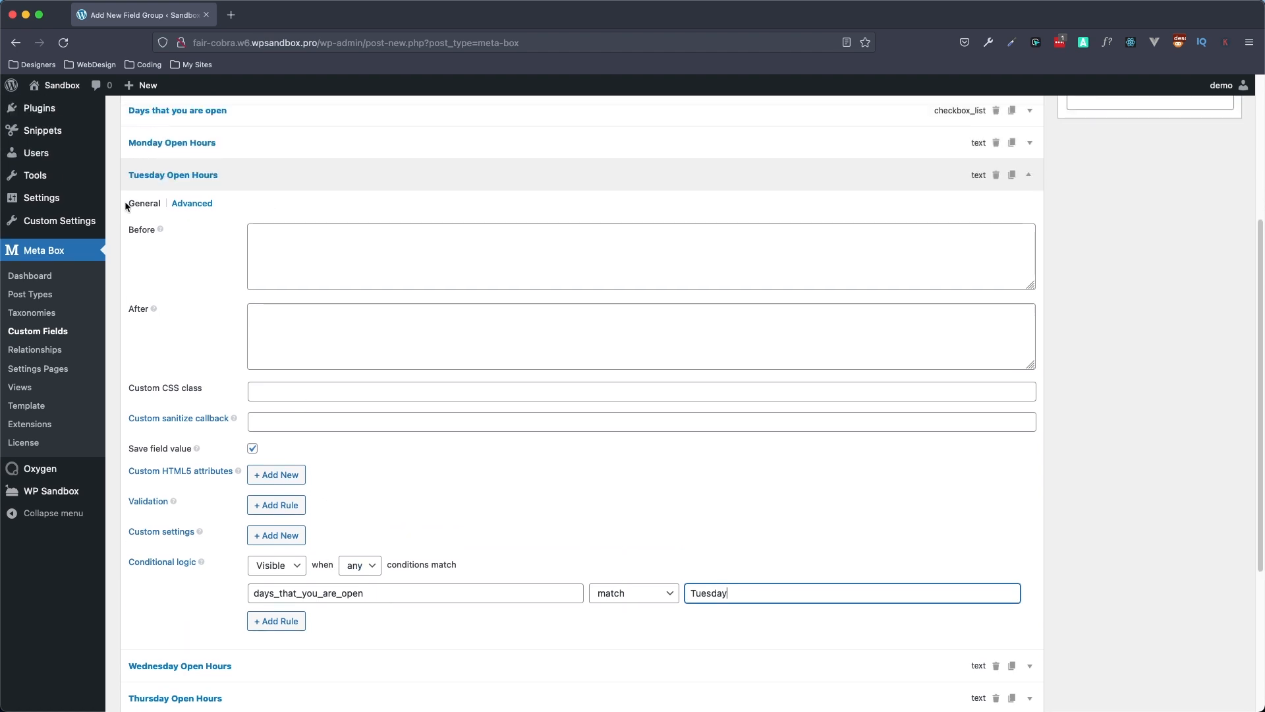
{"action": "left_click", "coordinate": [143, 204]}
{"action": "left_click", "coordinate": [260, 172]}
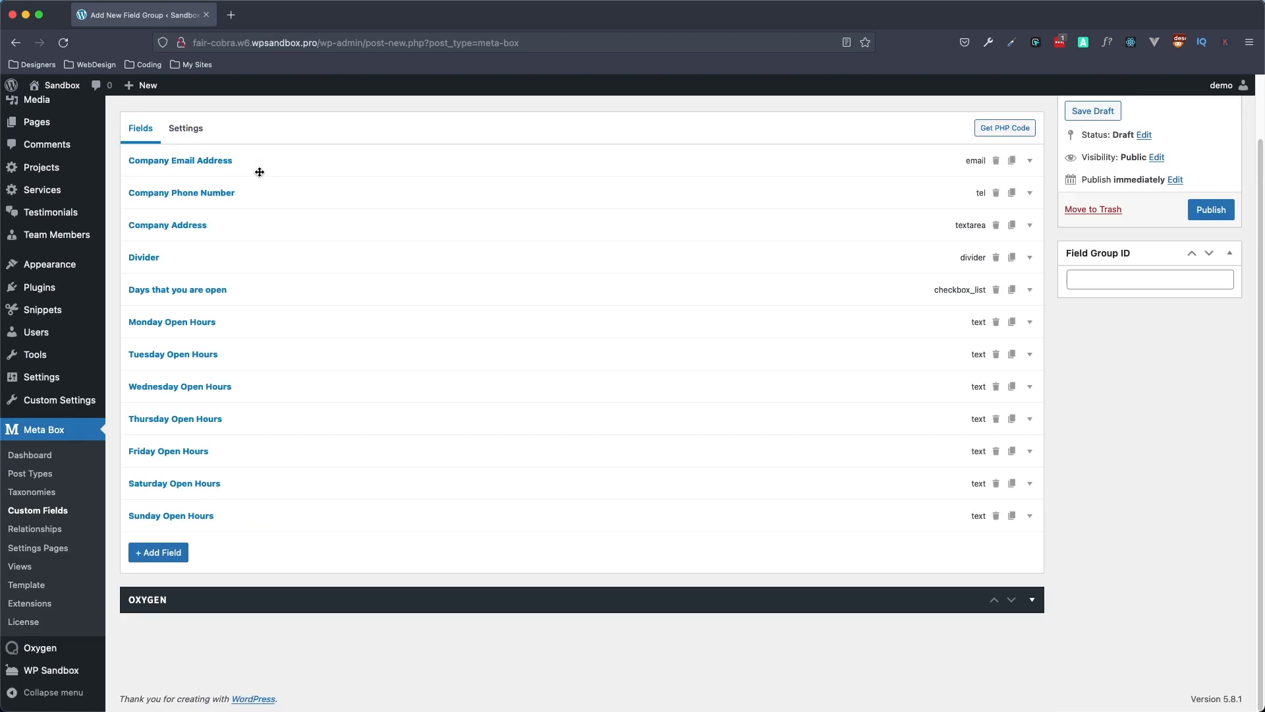
Add a conditional logic rule in the advanced settings of the Wednesday Open Hours field
{"action": "left_click", "coordinate": [266, 387]}
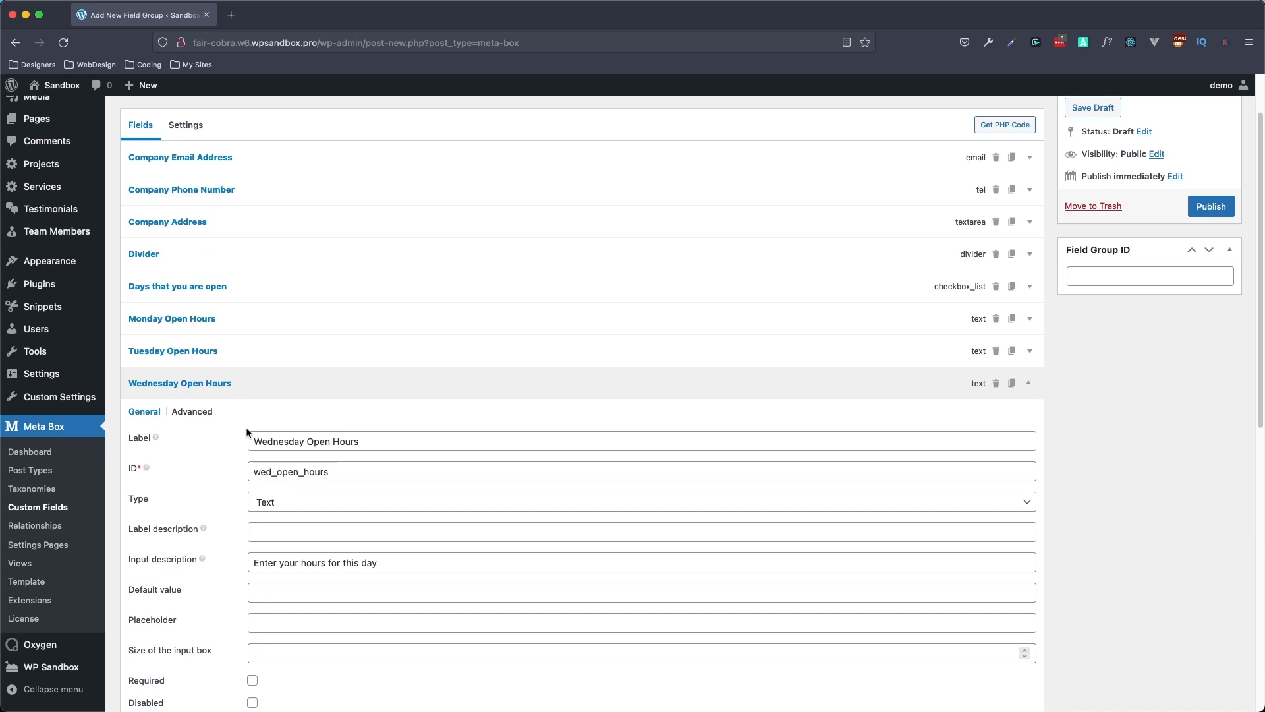
{"action": "scroll", "coordinate": [246, 427], "scroll_direction": "down", "scroll_amount": 3}
{"action": "left_click", "coordinate": [197, 310]}
{"action": "scroll", "coordinate": [247, 459], "scroll_direction": "down", "scroll_amount": 1}
{"action": "scroll", "coordinate": [260, 620], "scroll_direction": "down", "scroll_amount": 2}
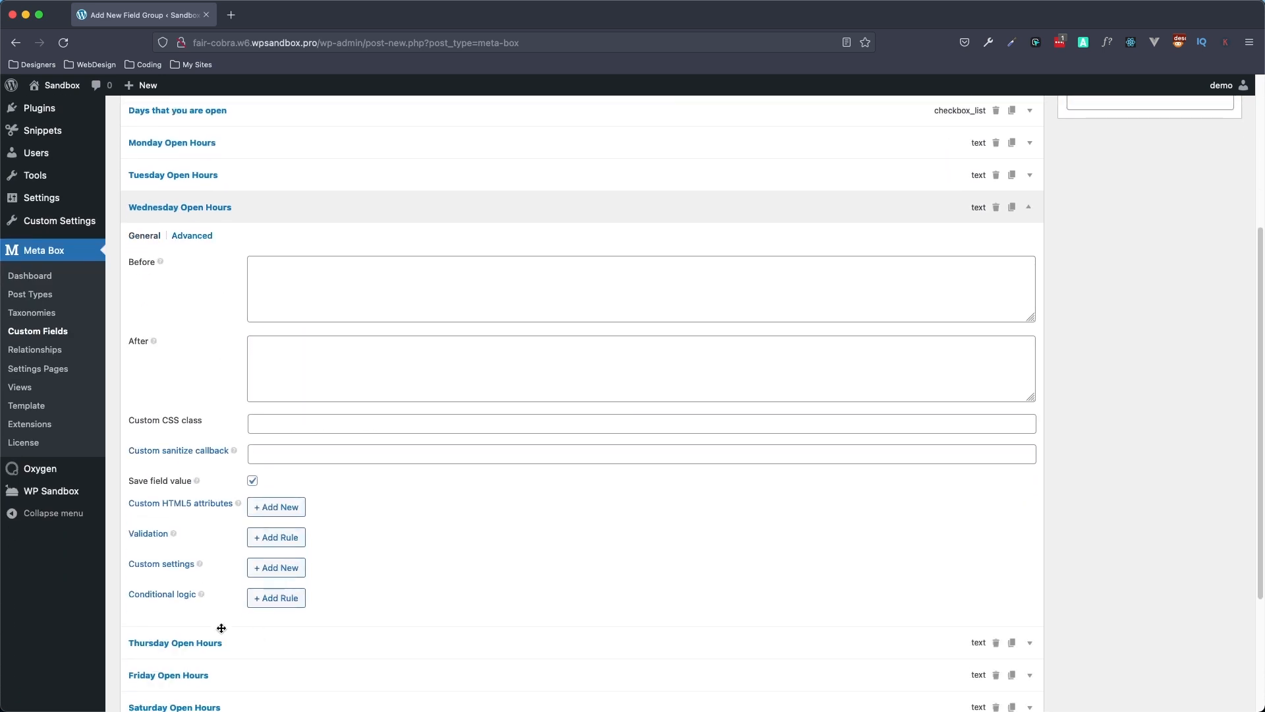
{"action": "left_click", "coordinate": [261, 591]}
{"action": "scroll", "coordinate": [257, 580], "scroll_direction": "down", "scroll_amount": 3}
Define the Wednesday field's conditional rule as "days_that_you_are_open" match "Wednesday" and collapse the field
{"action": "left_click", "coordinate": [349, 498]}
{"action": "type", "text": "days_that_you_are_open"}
{"action": "left_click", "coordinate": [181, 501]}
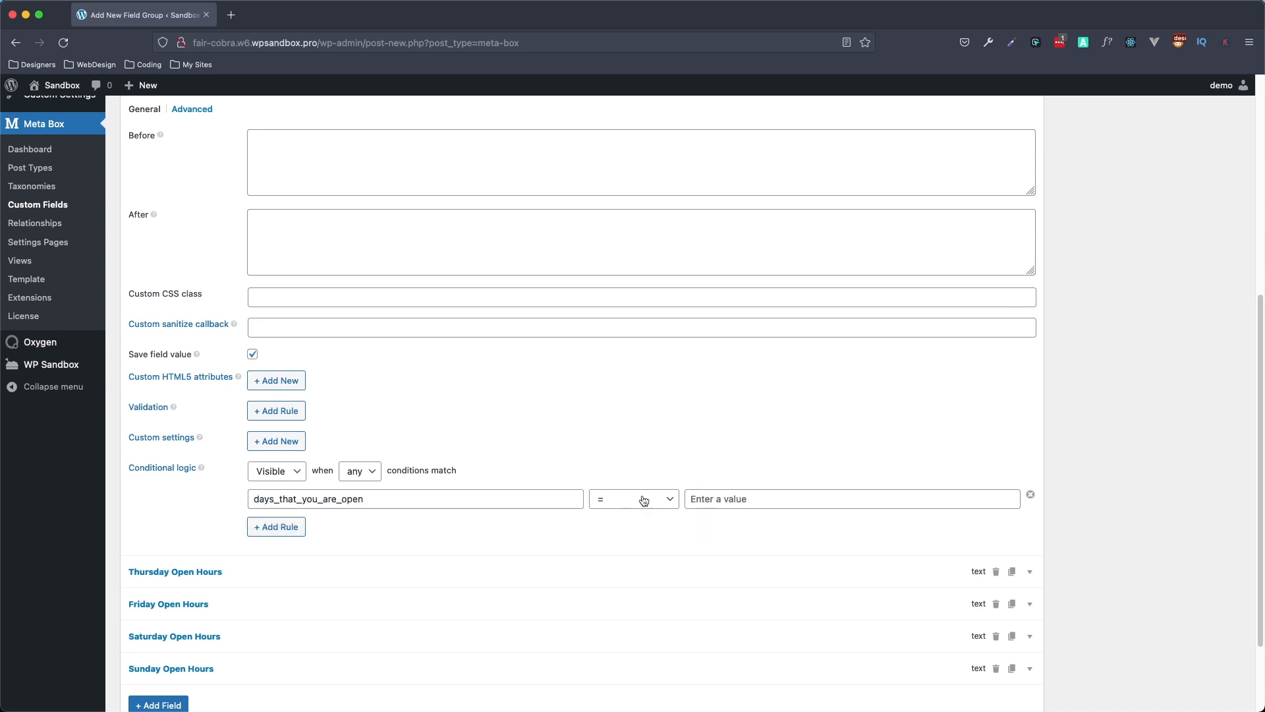
{"action": "left_click", "coordinate": [644, 499]}
{"action": "left_click", "coordinate": [638, 469]}
{"action": "left_click", "coordinate": [733, 501]}
{"action": "type", "text": "Wednesday"}
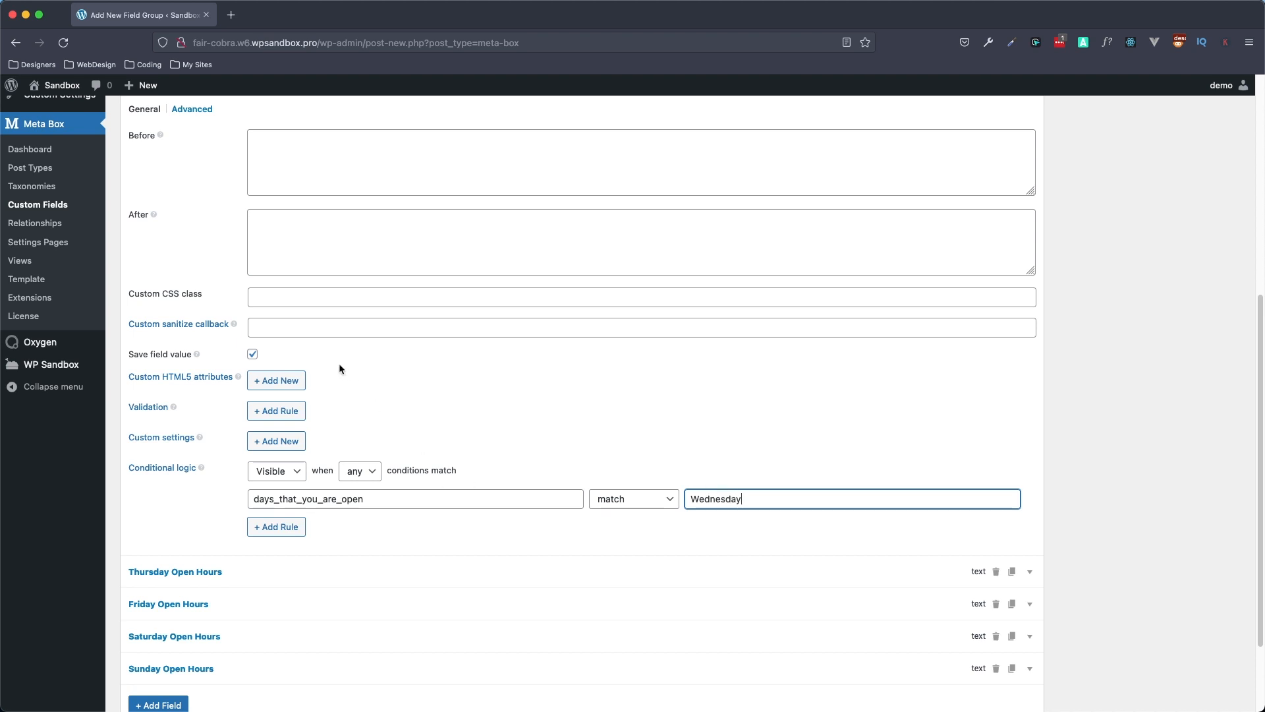
{"action": "scroll", "coordinate": [455, 481], "scroll_direction": "up", "scroll_amount": 4}
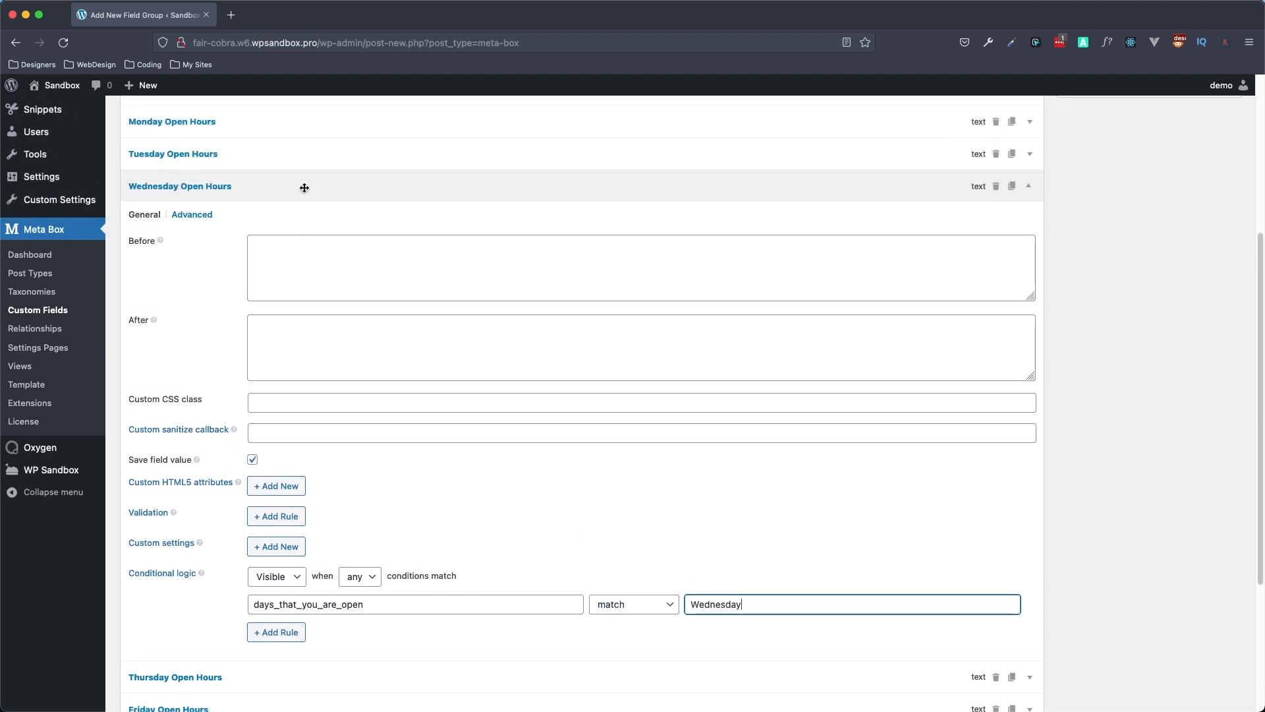
{"action": "left_click", "coordinate": [302, 190]}
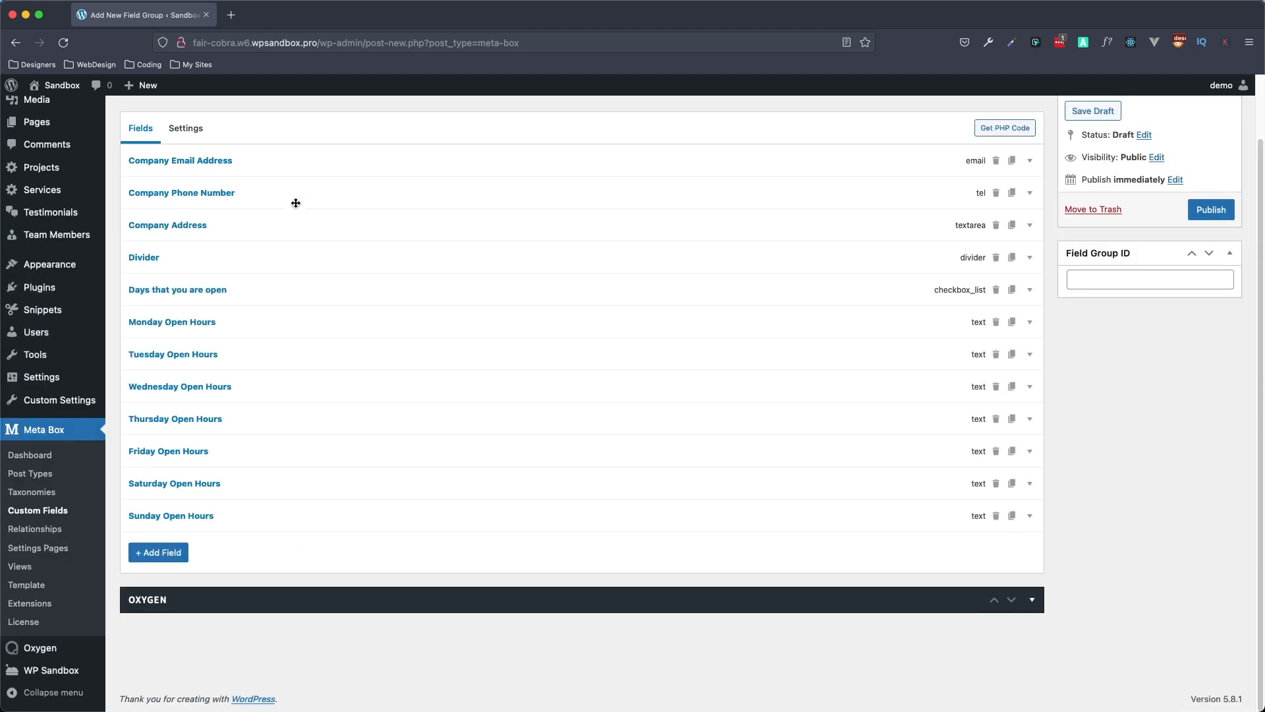
Add a conditional logic rule in the advanced settings of the Thursday Open Hours field
{"action": "left_click", "coordinate": [286, 421]}
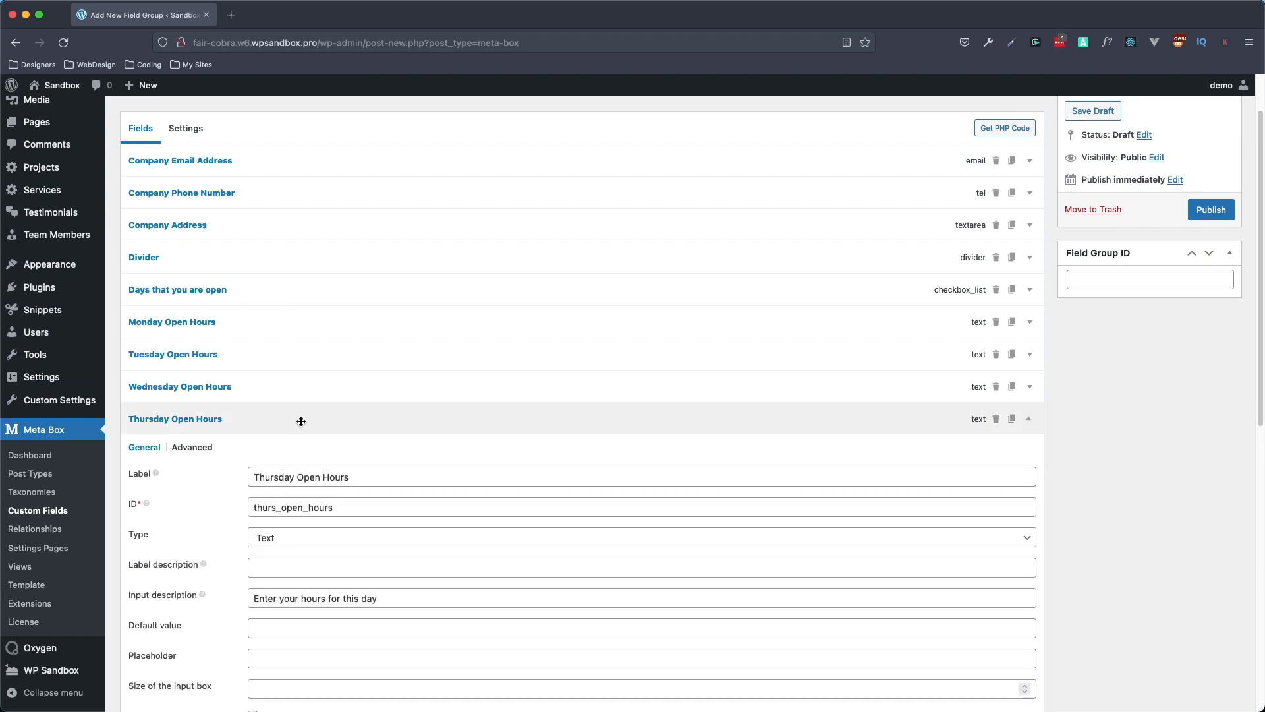
{"action": "left_click", "coordinate": [192, 449]}
{"action": "scroll", "coordinate": [223, 466], "scroll_direction": "down", "scroll_amount": 1}
{"action": "scroll", "coordinate": [223, 466], "scroll_direction": "down", "scroll_amount": 5}
{"action": "left_click", "coordinate": [276, 567]}
{"action": "scroll", "coordinate": [296, 547], "scroll_direction": "down", "scroll_amount": 2}
Define the Thursday field's conditional rule as "days_that_you_are_open" match "Thursday" and collapse the field
{"action": "left_click", "coordinate": [320, 541]}
{"action": "type", "text": "days_that_you_are_open"}
{"action": "left_click", "coordinate": [602, 541]}
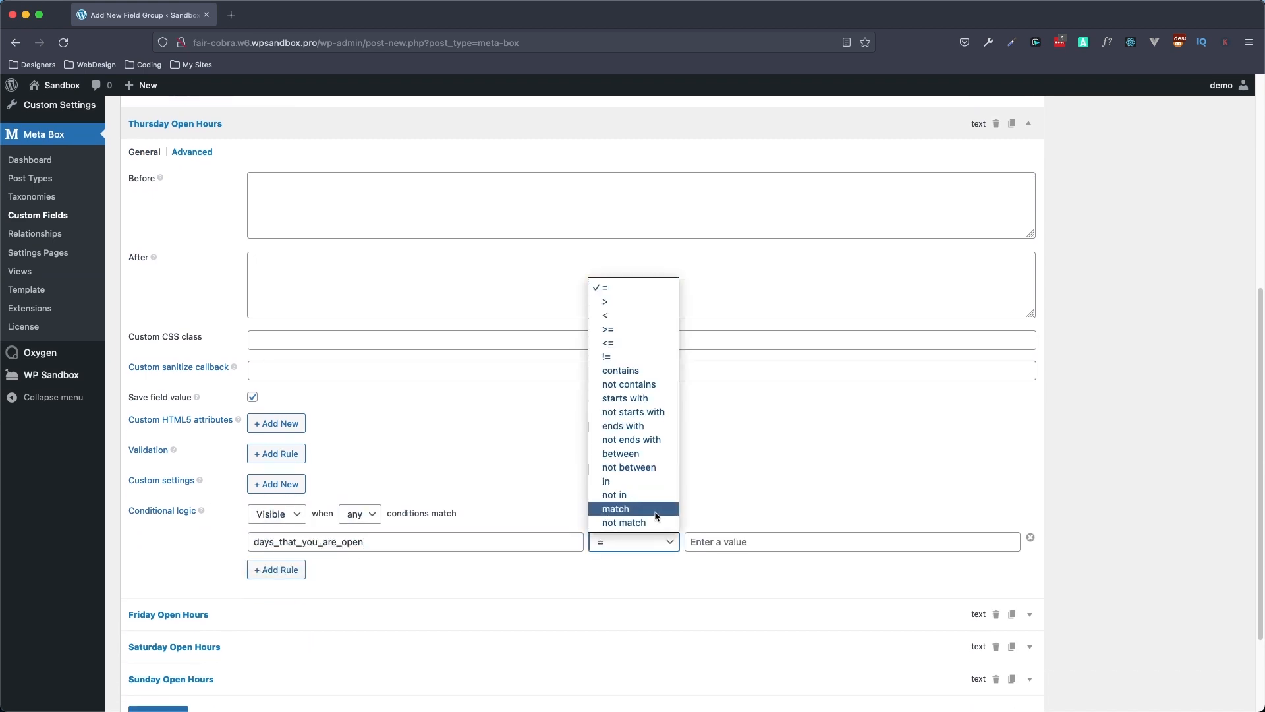
{"action": "left_click", "coordinate": [615, 509]}
{"action": "left_click", "coordinate": [725, 541]}
{"action": "type", "text": "Thursday"}
{"action": "scroll", "coordinate": [263, 232], "scroll_direction": "up", "scroll_amount": 2}
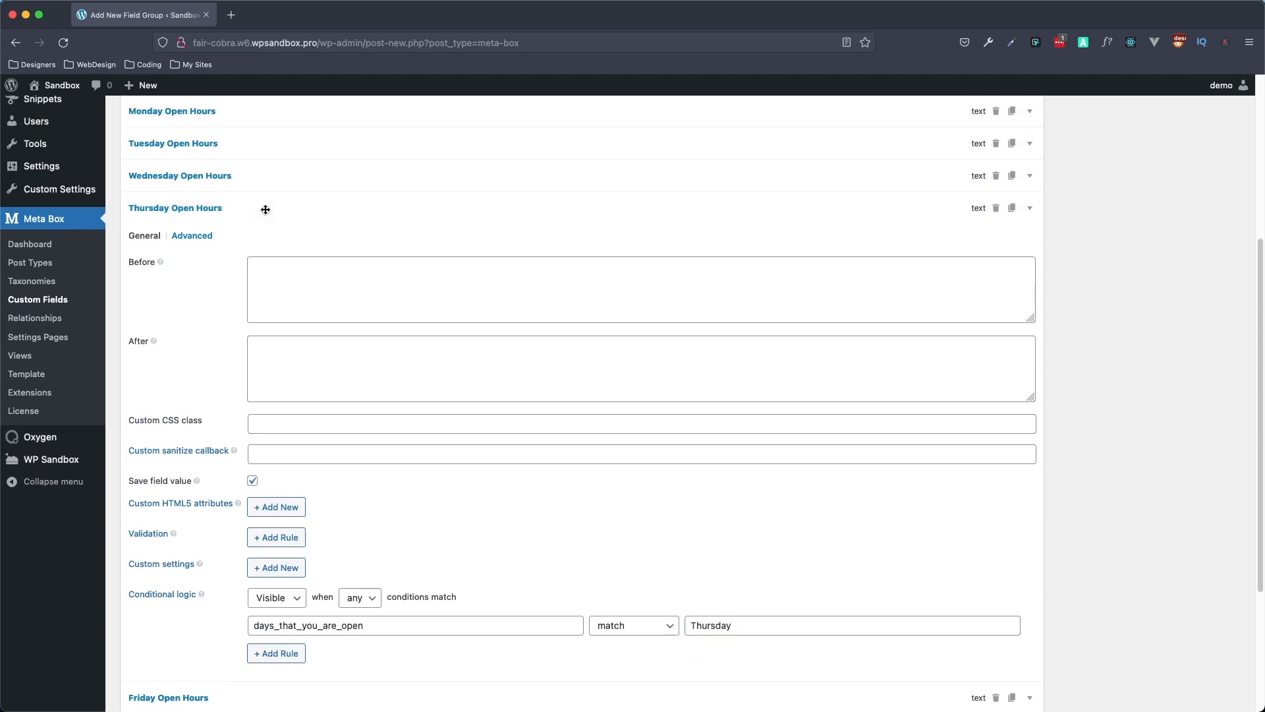
{"action": "left_click", "coordinate": [265, 210]}
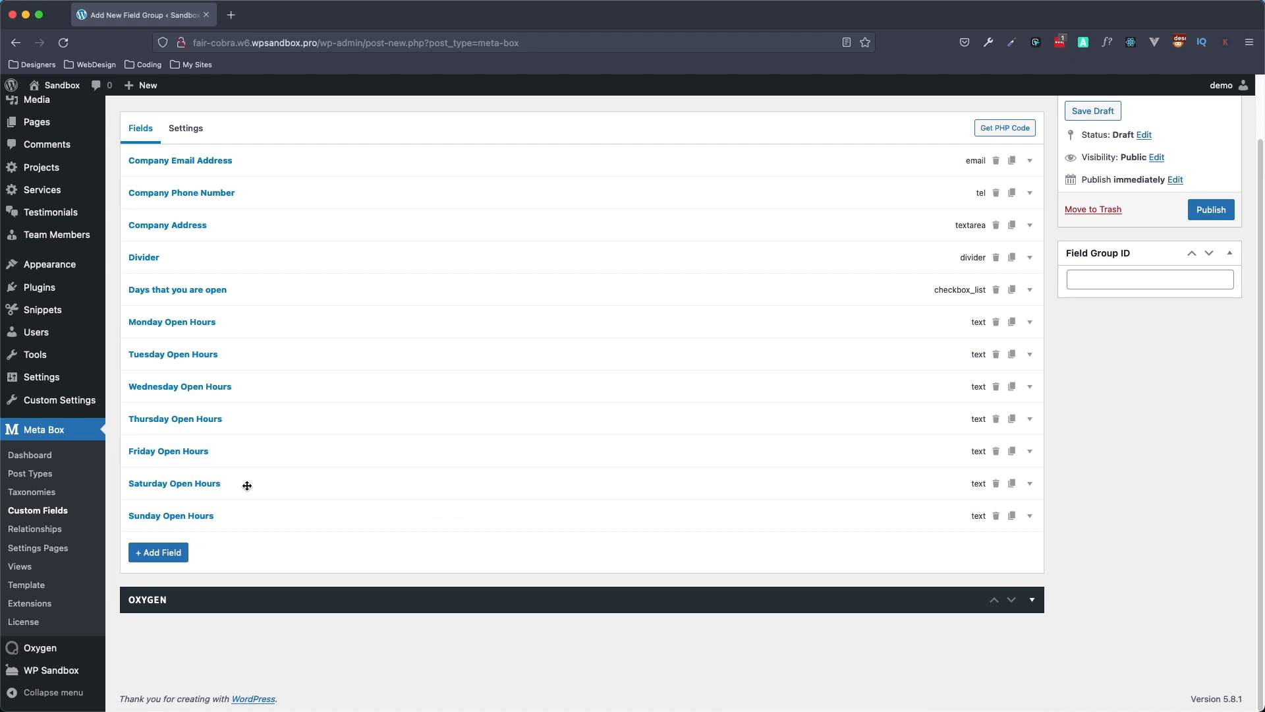
Add a conditional logic rule in the advanced settings of the Friday Open Hours field
{"action": "left_click", "coordinate": [247, 451]}
{"action": "left_click", "coordinate": [192, 479]}
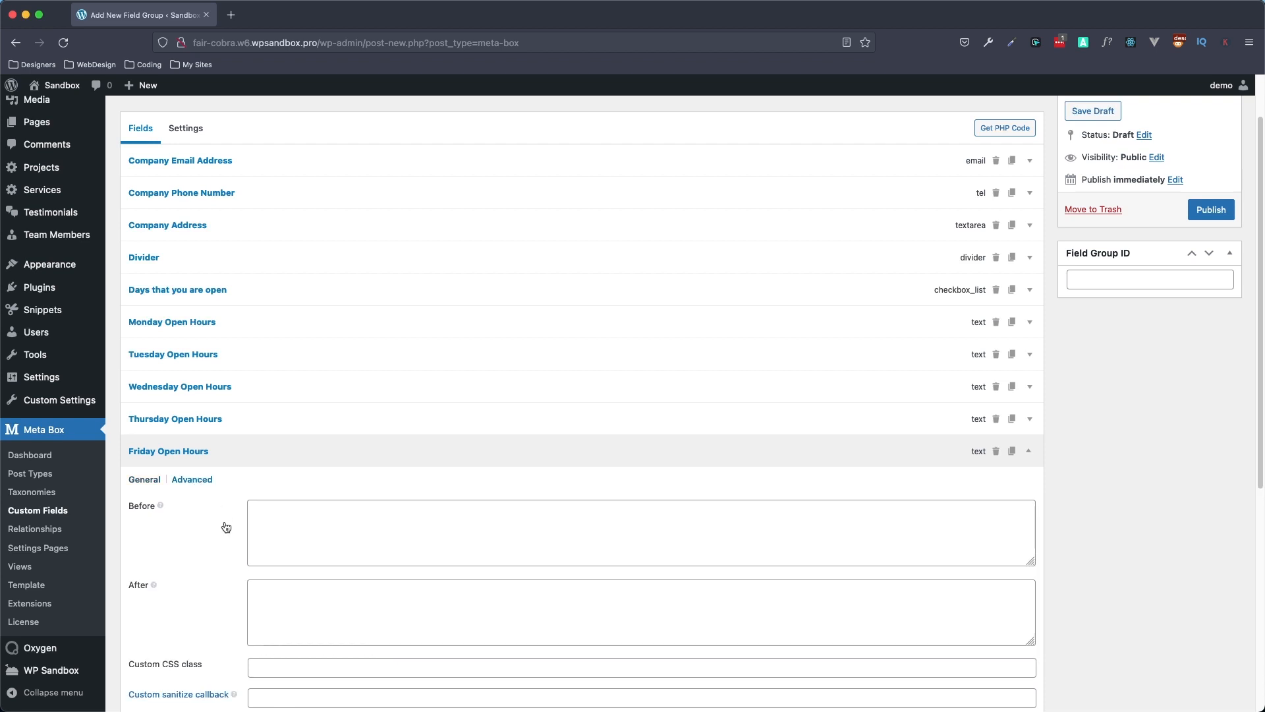
{"action": "scroll", "coordinate": [221, 527], "scroll_direction": "down", "scroll_amount": 4}
{"action": "scroll", "coordinate": [220, 533], "scroll_direction": "down", "scroll_amount": 1}
{"action": "left_click", "coordinate": [258, 547]}
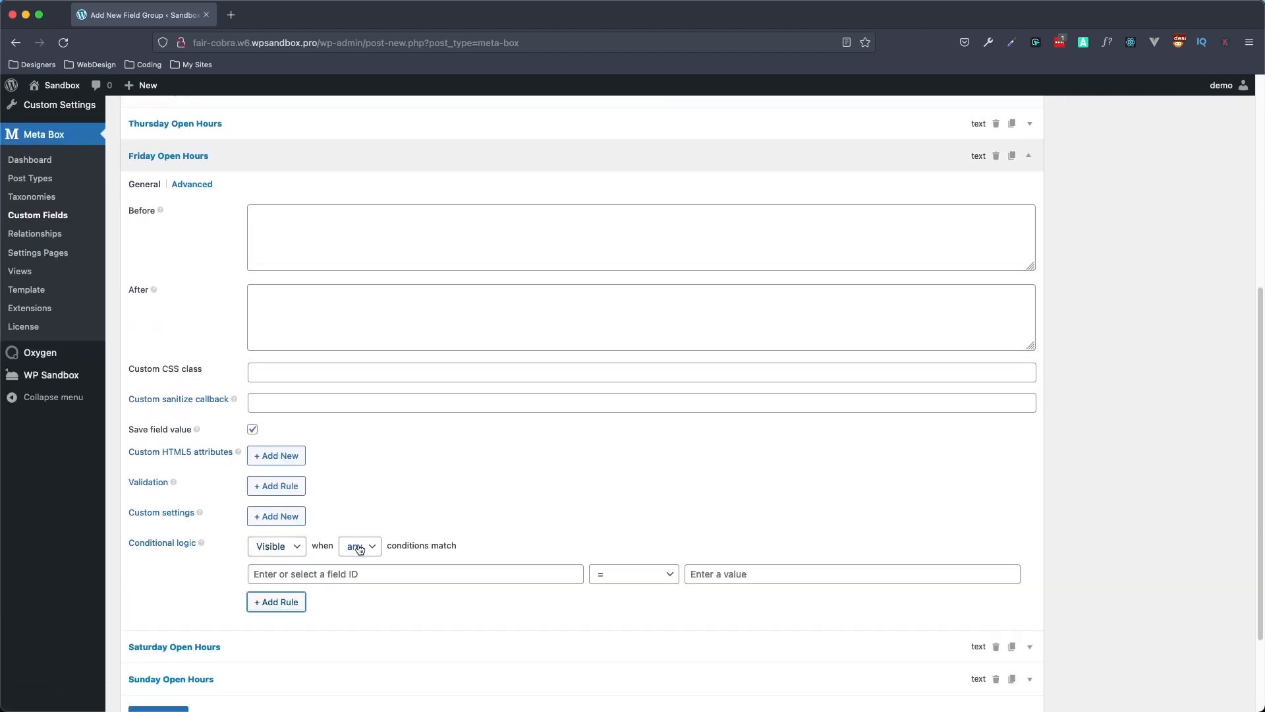
Define the Friday field's conditional rule as "days_that_you_are_open" match "Friday" and collapse the field
{"action": "left_click", "coordinate": [361, 574]}
{"action": "left_click", "coordinate": [310, 588]}
{"action": "left_click", "coordinate": [670, 574]}
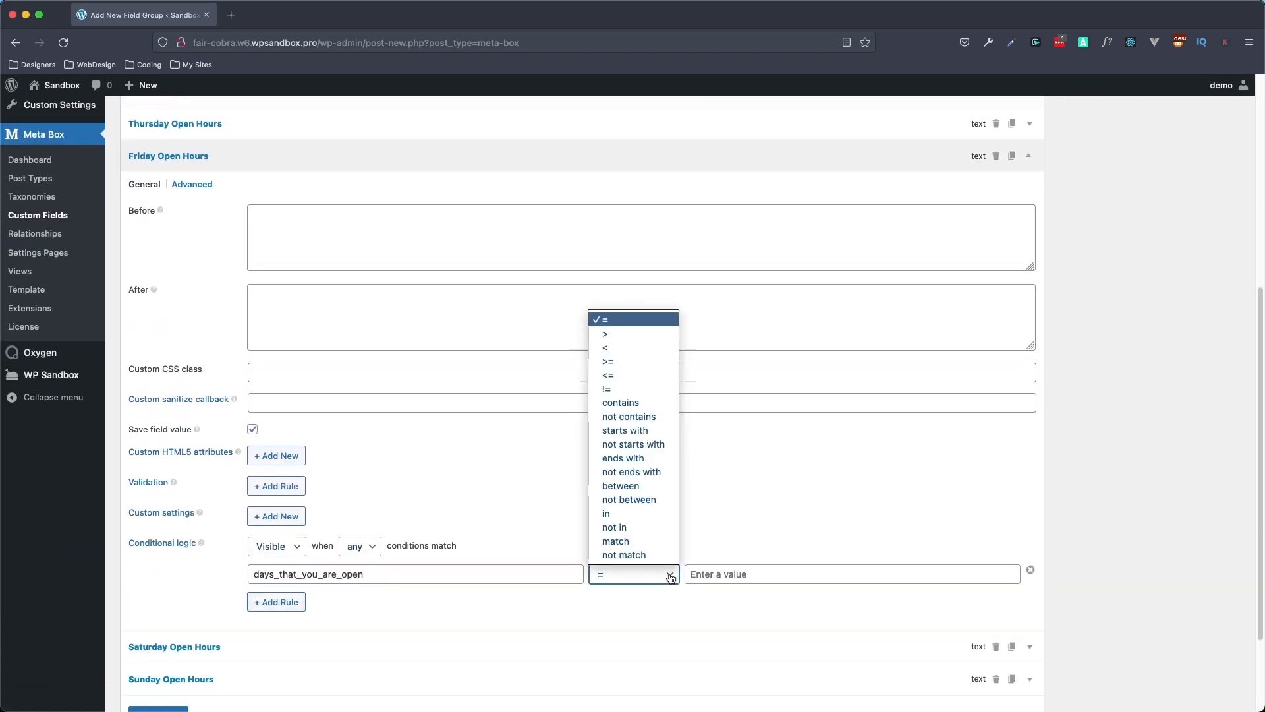
{"action": "left_click", "coordinate": [623, 613]}
{"action": "left_click", "coordinate": [757, 574]}
{"action": "type", "text": "Friday"}
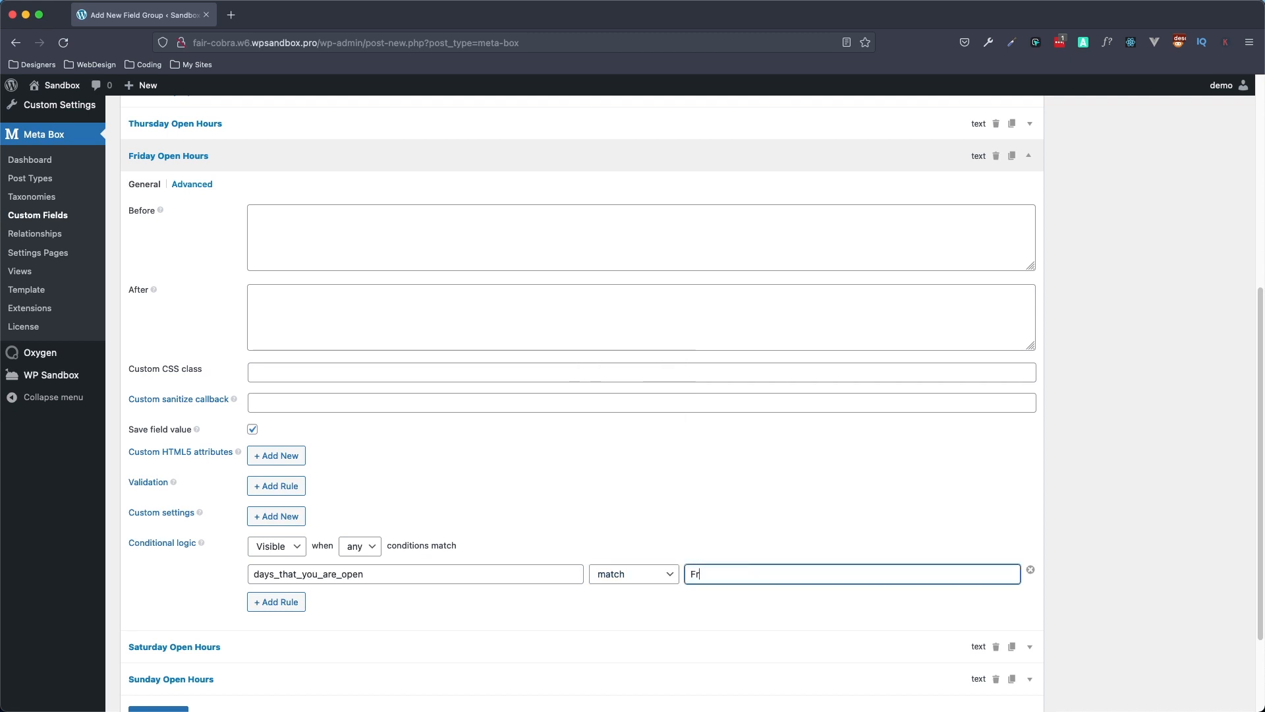
{"action": "left_click", "coordinate": [147, 185]}
{"action": "left_click", "coordinate": [247, 161]}
Add a conditional logic rule in the advanced settings of the Saturday Open Hours field
{"action": "left_click", "coordinate": [251, 485]}
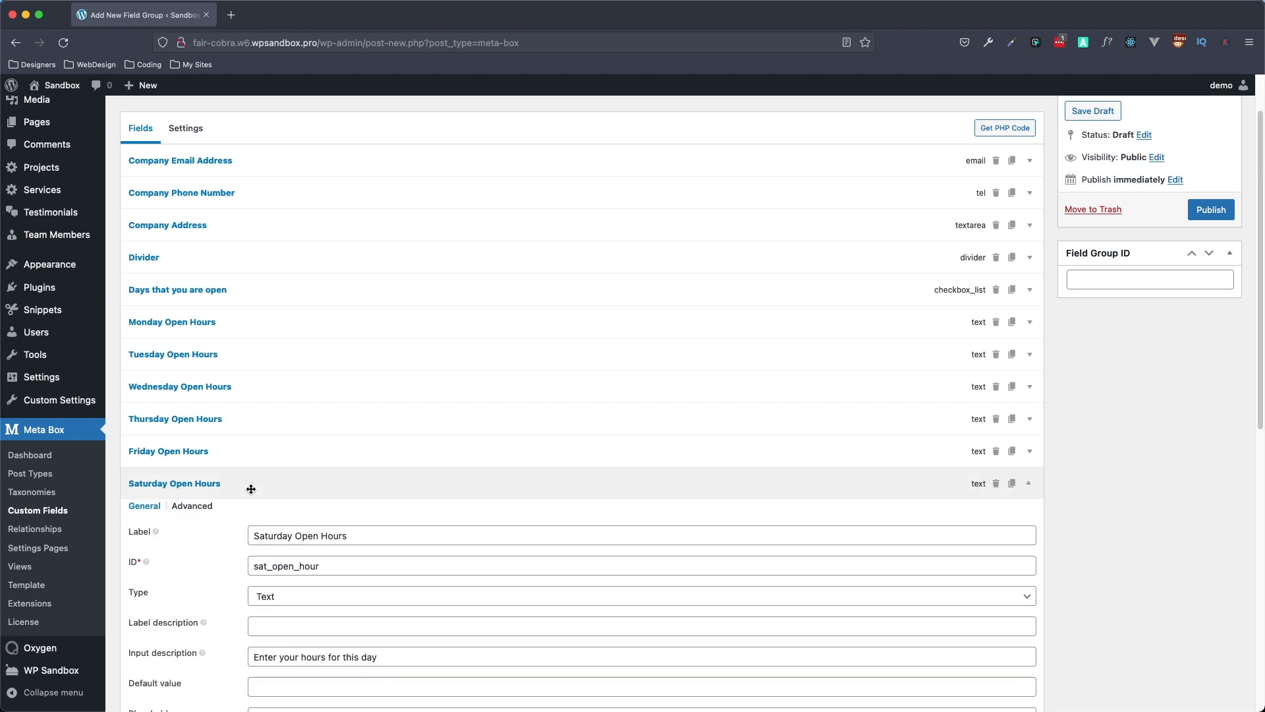
{"action": "scroll", "coordinate": [295, 546], "scroll_direction": "down", "scroll_amount": 4}
{"action": "left_click", "coordinate": [192, 374]}
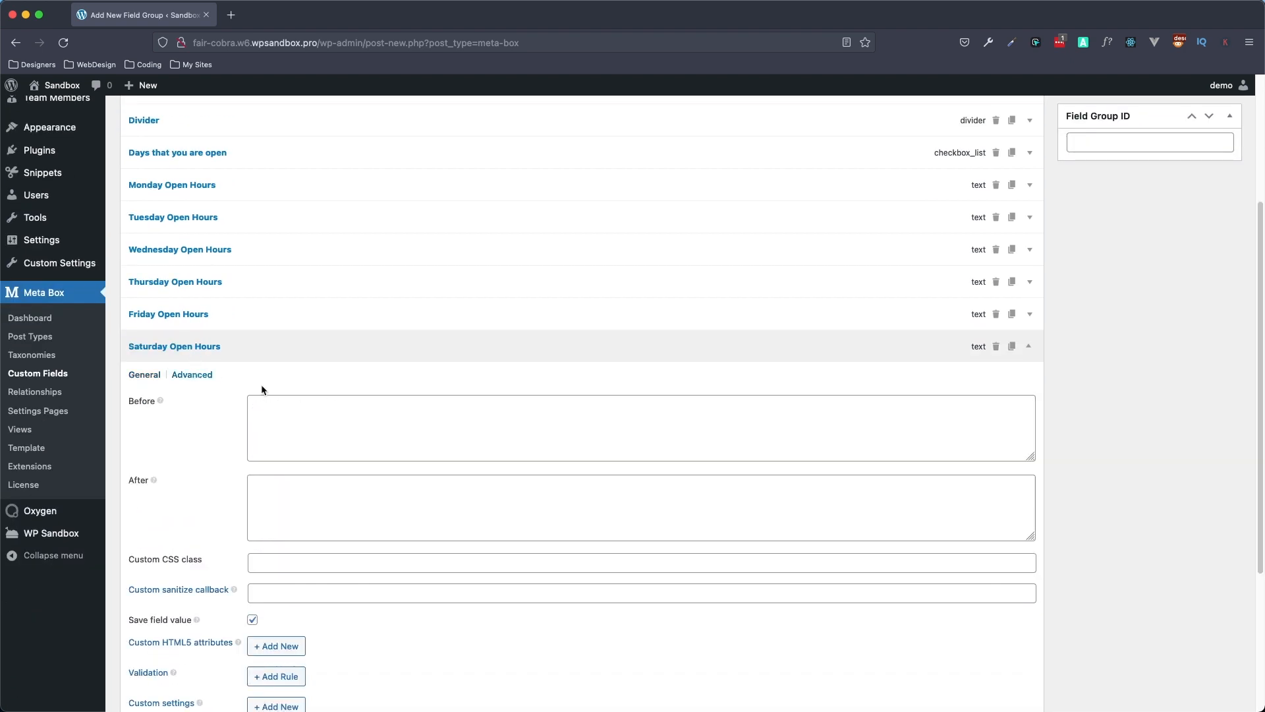
{"action": "scroll", "coordinate": [304, 563], "scroll_direction": "down", "scroll_amount": 6}
{"action": "left_click", "coordinate": [274, 515]}
Define the Saturday field's conditional rule as "days_that_you_are_open" match "Saturday" and collapse the field
{"action": "left_click", "coordinate": [348, 540]}
{"action": "type", "text": "days_that_you_are_open"}
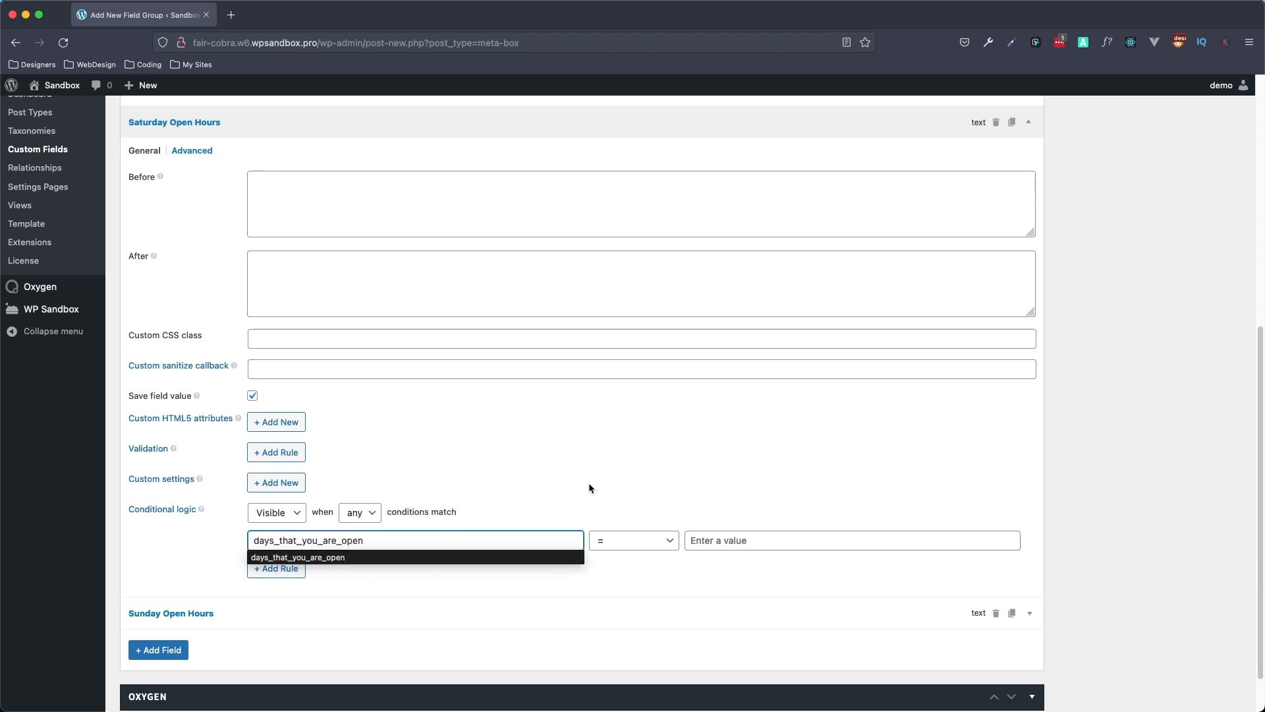
{"action": "left_click", "coordinate": [636, 541]}
{"action": "left_click", "coordinate": [636, 508]}
{"action": "left_click", "coordinate": [725, 539]}
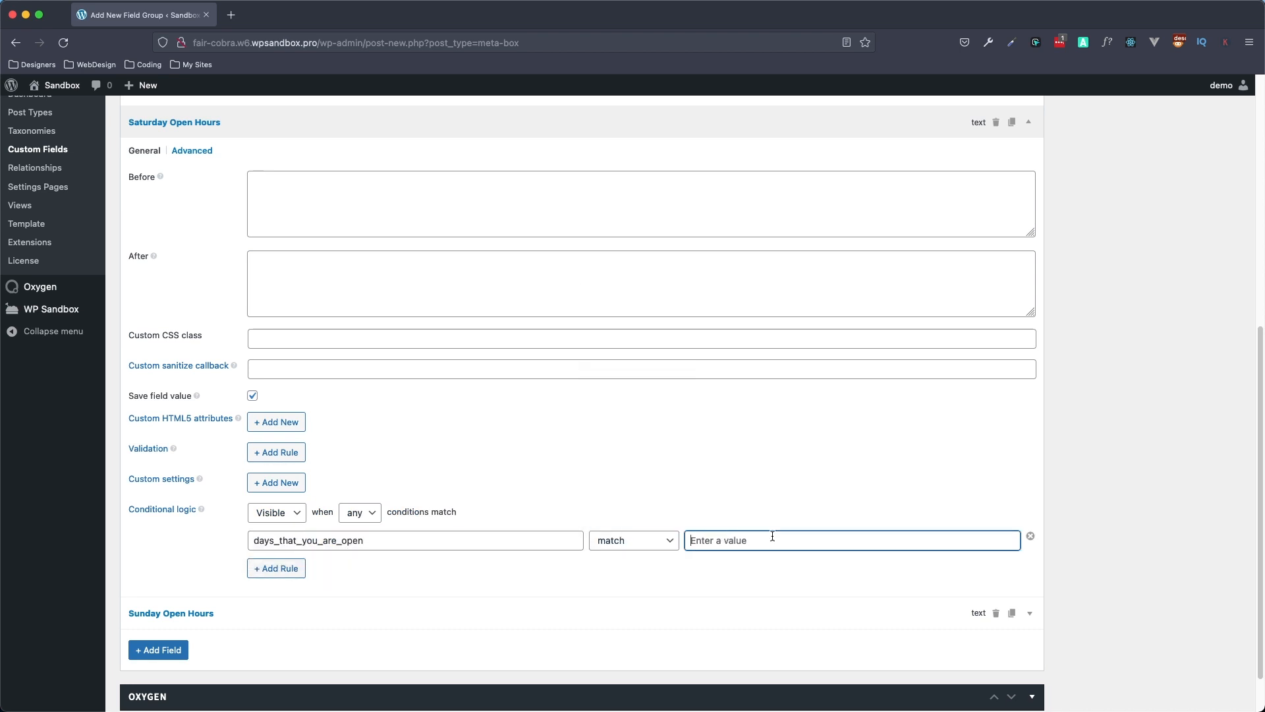
{"action": "type", "text": "Saturday"}
{"action": "left_click", "coordinate": [145, 153]}
{"action": "left_click", "coordinate": [256, 125]}
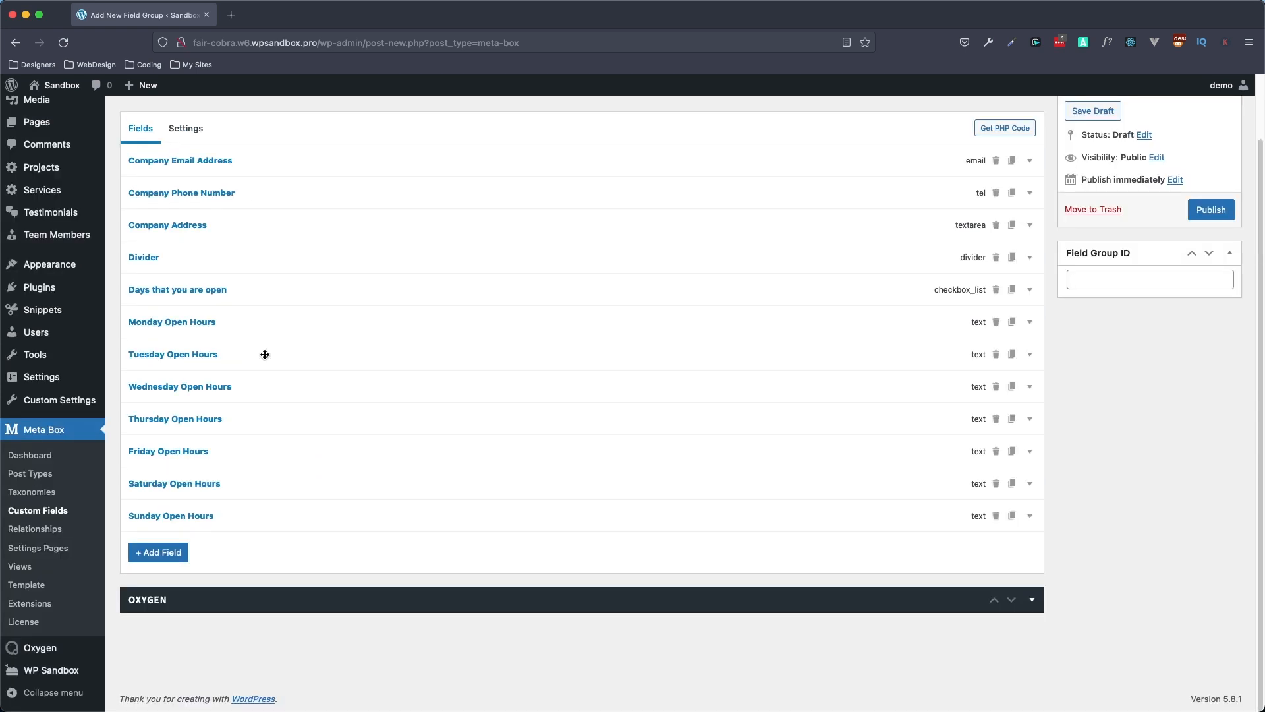
Add a conditional logic rule in the advanced settings of the Sunday Open Hours field
{"action": "left_click", "coordinate": [263, 515]}
{"action": "left_click", "coordinate": [211, 544]}
{"action": "scroll", "coordinate": [280, 534], "scroll_direction": "down", "scroll_amount": 5}
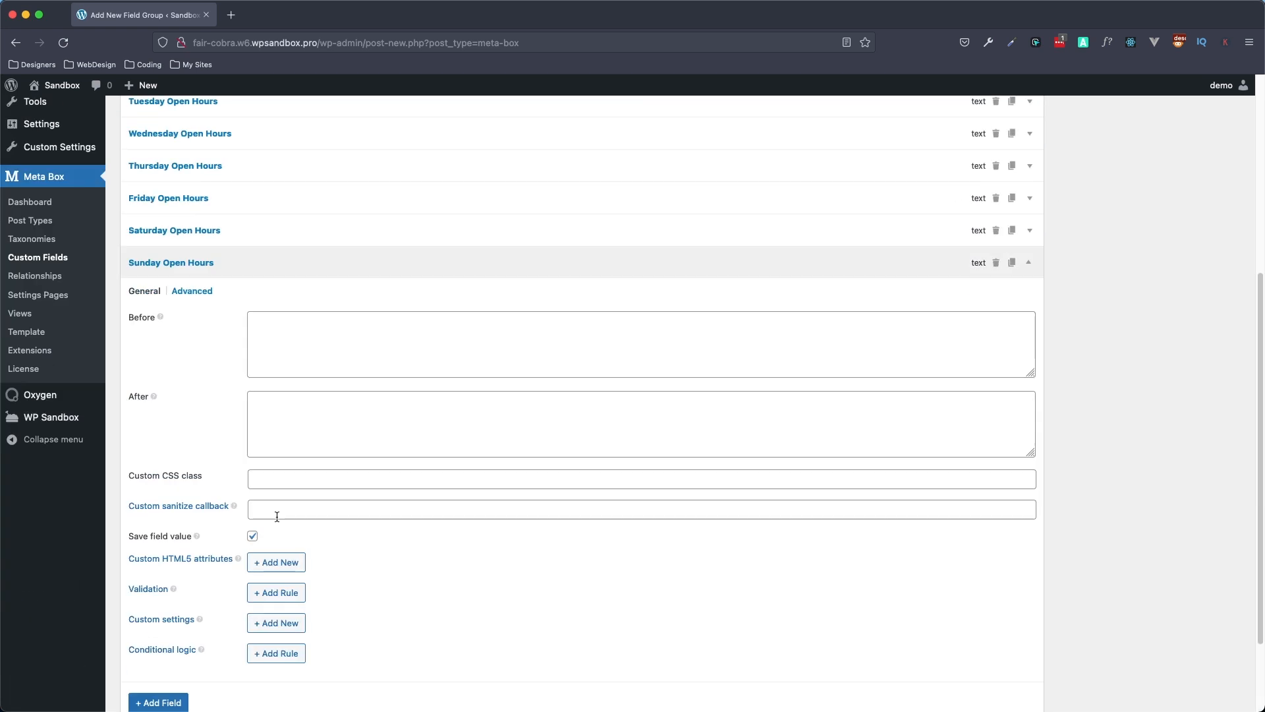
{"action": "left_click", "coordinate": [280, 575]}
Define the Sunday field's conditional rule as "days_that_you_are_open" match "Sunday"
{"action": "left_click", "coordinate": [304, 603]}
{"action": "type", "text": "days_that_you_are_open"}
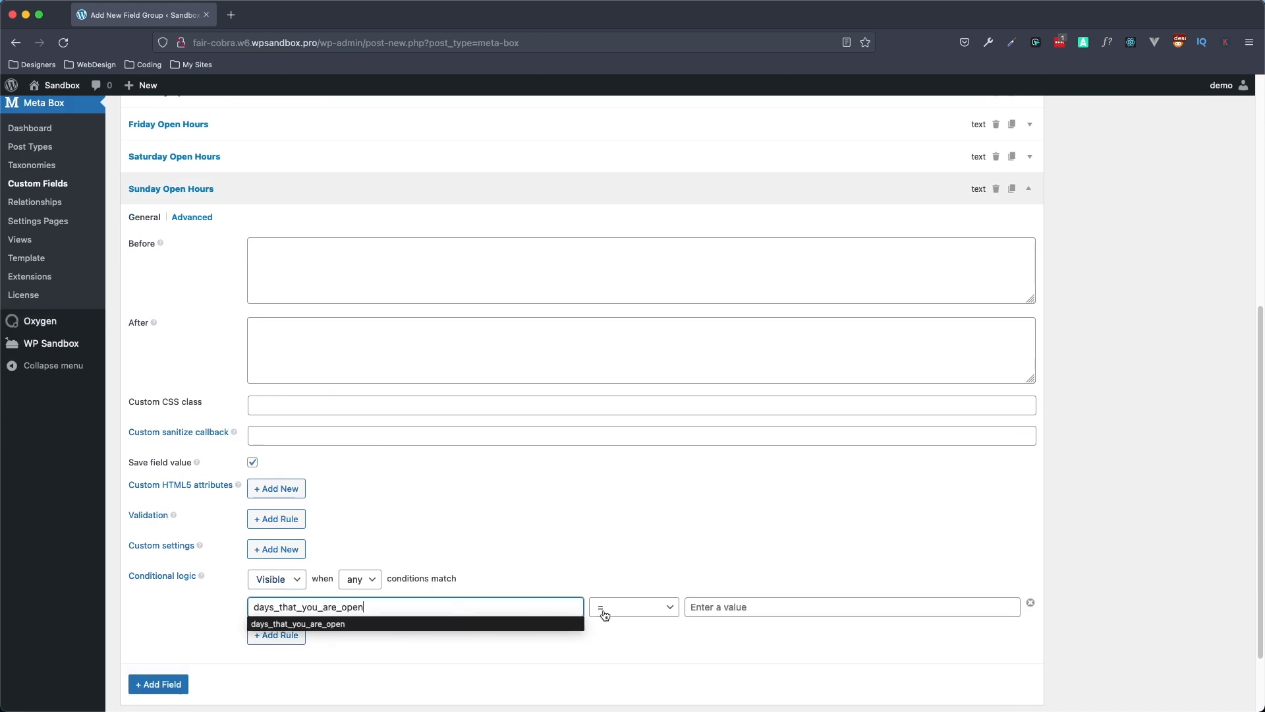
{"action": "left_click", "coordinate": [636, 608]}
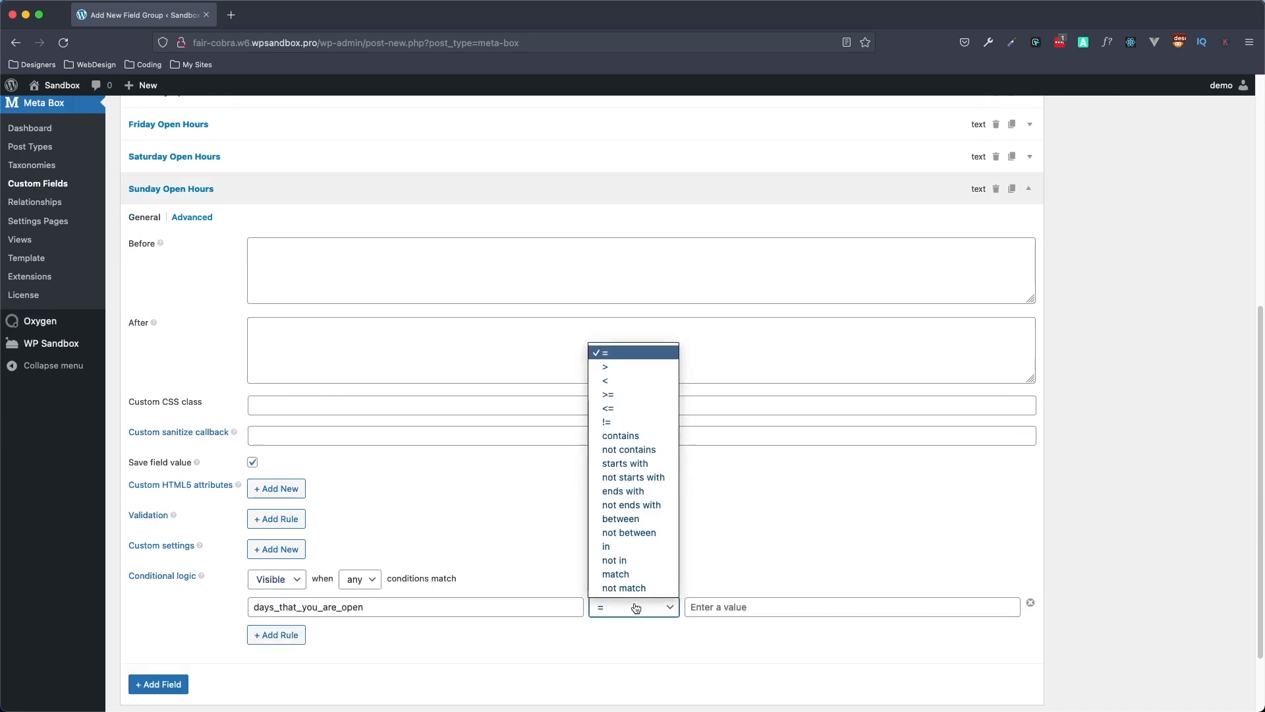
{"action": "left_click", "coordinate": [630, 570]}
{"action": "left_click", "coordinate": [741, 607]}
{"action": "type", "text": "Sunday"}
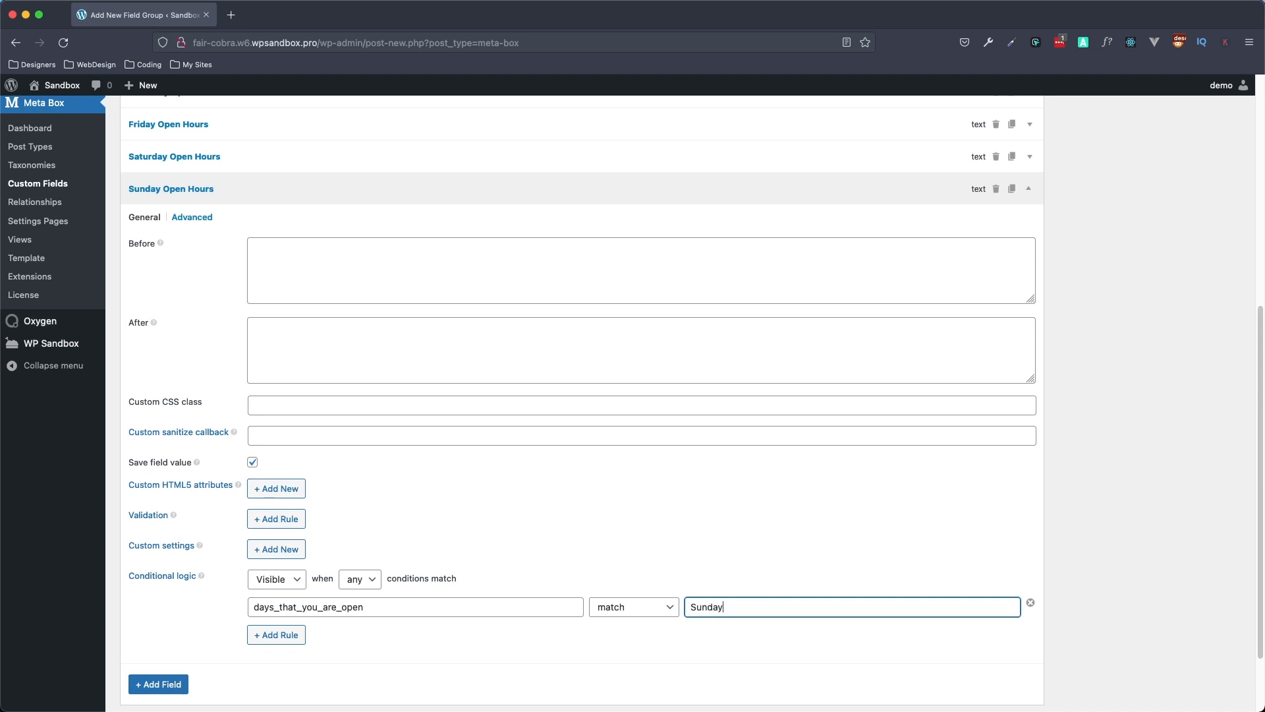
Collapse the Sunday Open Hours field and publish the Company Settings Group field group
{"action": "left_click", "coordinate": [266, 194]}
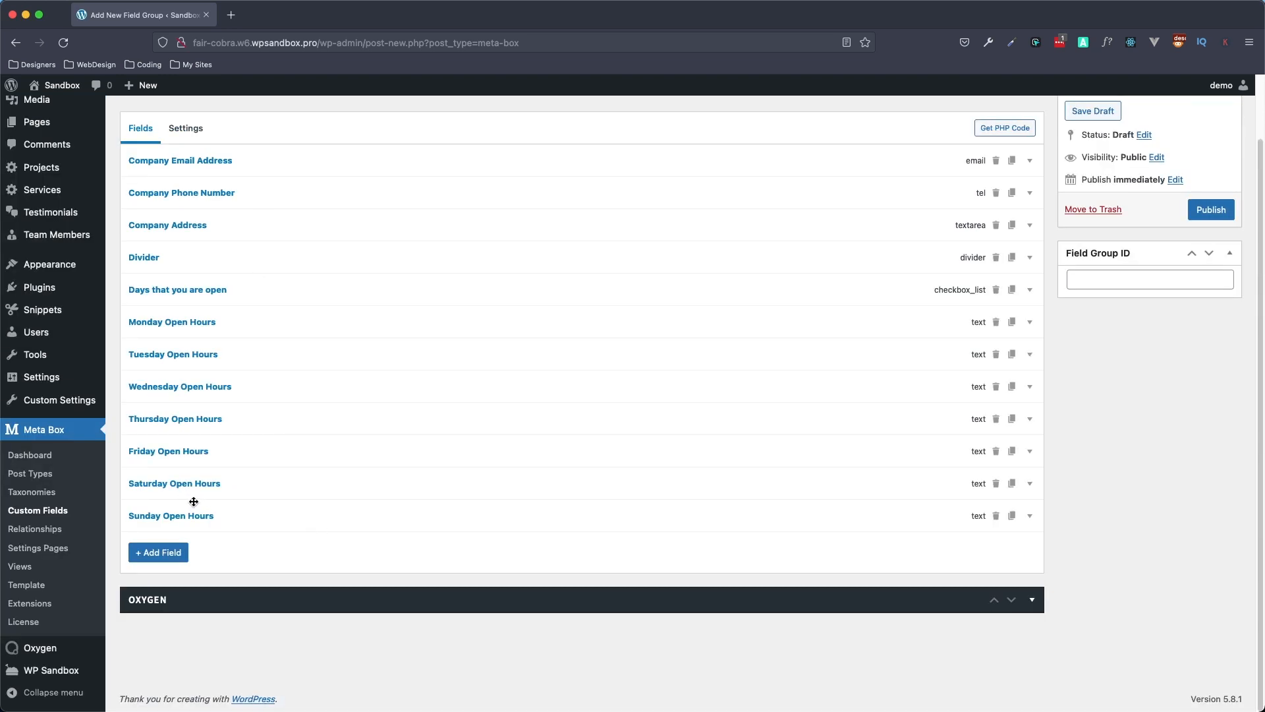
{"action": "scroll", "coordinate": [196, 503], "scroll_direction": "up", "scroll_amount": 1}
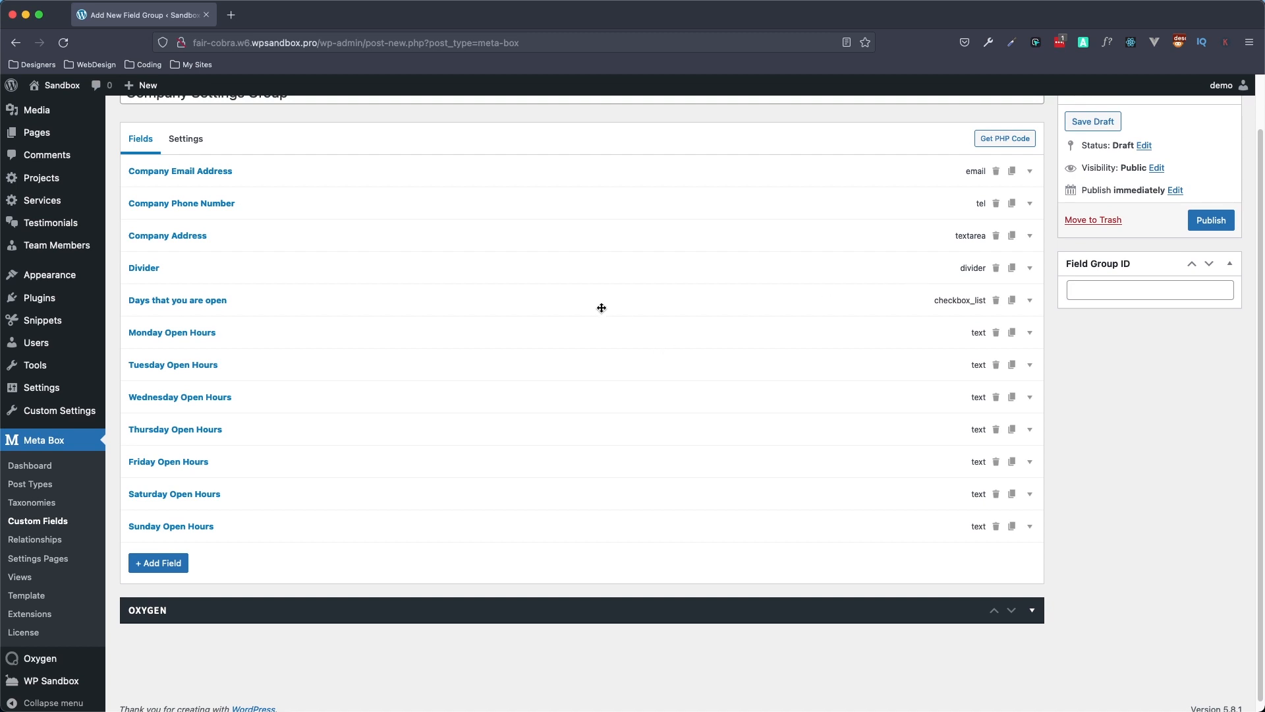
{"action": "left_click", "coordinate": [1191, 220]}
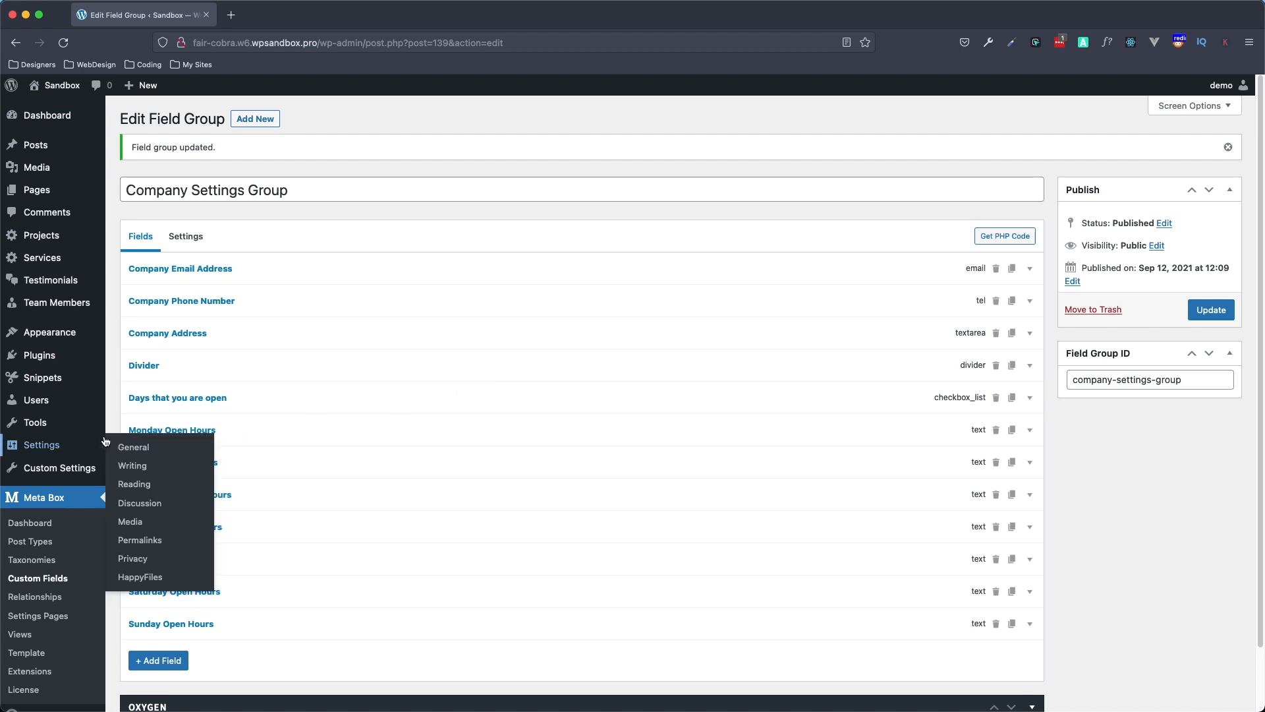
On the Custom Settings page, enter "© Copyright 2021" as the footer copyright
{"action": "left_click", "coordinate": [39, 474]}
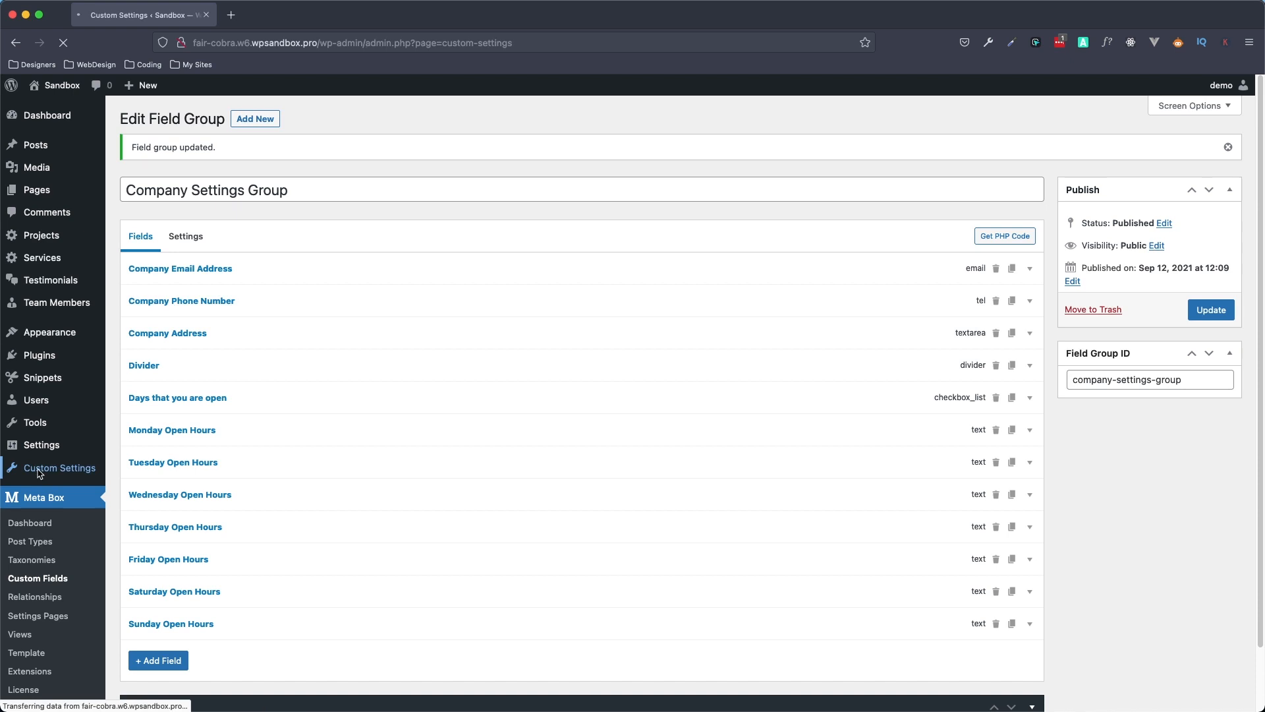
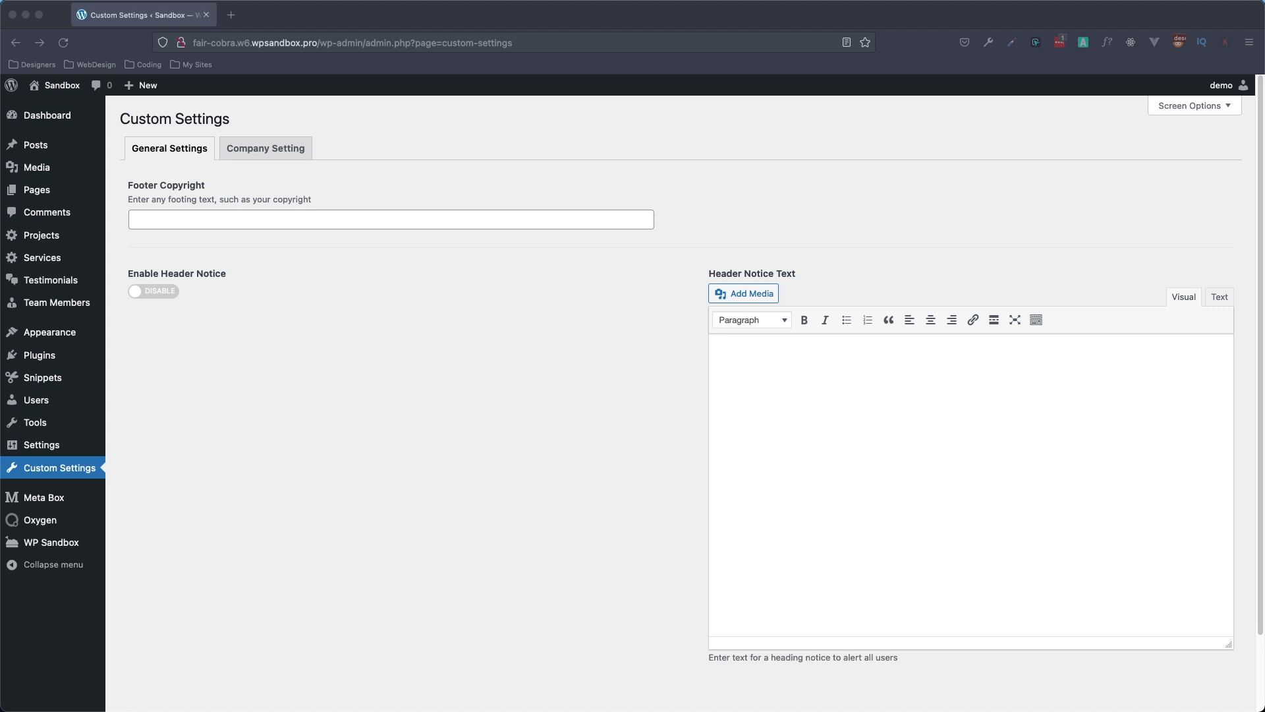
{"action": "left_click", "coordinate": [167, 219]}
{"action": "type", "text": "© Copyright 2021"}
{"action": "left_click_drag", "start_coordinate": [144, 220], "coordinate": [130, 220]}
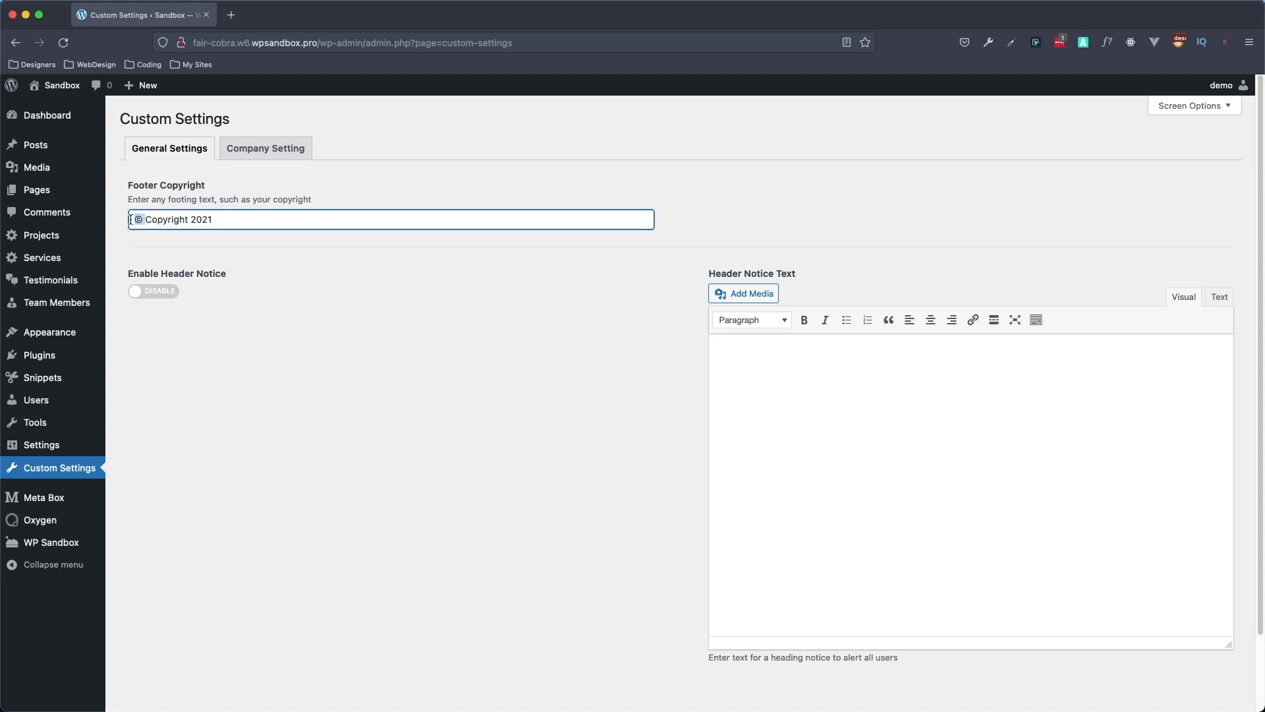
{"action": "left_click", "coordinate": [260, 235]}
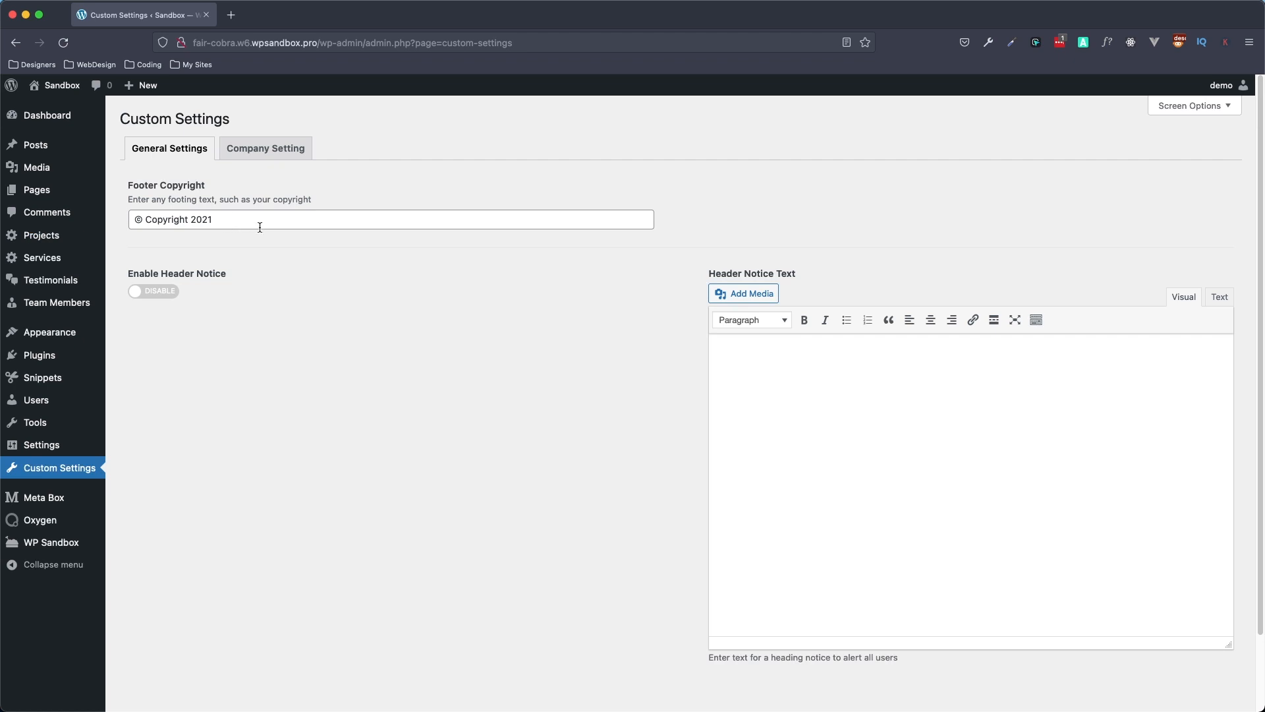
Write the header notice text "This is a notice, for more info please visit our info page", leaving the notice toggle disabled
{"action": "left_click", "coordinate": [138, 297]}
{"action": "left_click", "coordinate": [139, 297]}
{"action": "left_click", "coordinate": [889, 406]}
{"action": "type", "text": "This is a notice, for more info please click here"}
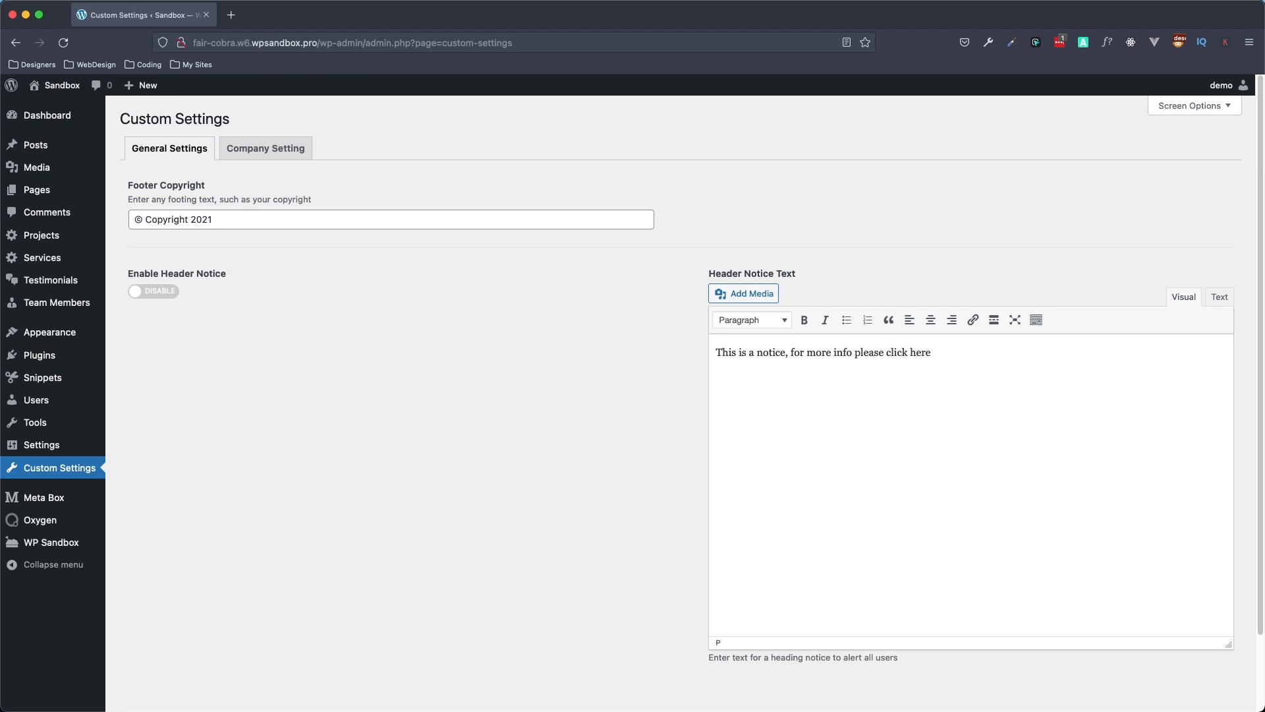
{"action": "key", "text": "BackSpace"}
{"action": "key", "text": "BackSpace"}
{"action": "key", "text": "BackSpace"}
{"action": "key", "text": "BackSpace"}
{"action": "key", "text": "BackSpace"}
{"action": "key", "text": "BackSpace"}
{"action": "key", "text": "BackSpace"}
{"action": "type", "text": "visit our info pag"}
Link the words "info page" in the header notice to "#" and save the general settings
{"action": "left_click_drag", "start_coordinate": [971, 354], "coordinate": [930, 354]}
{"action": "left_click", "coordinate": [1037, 321]}
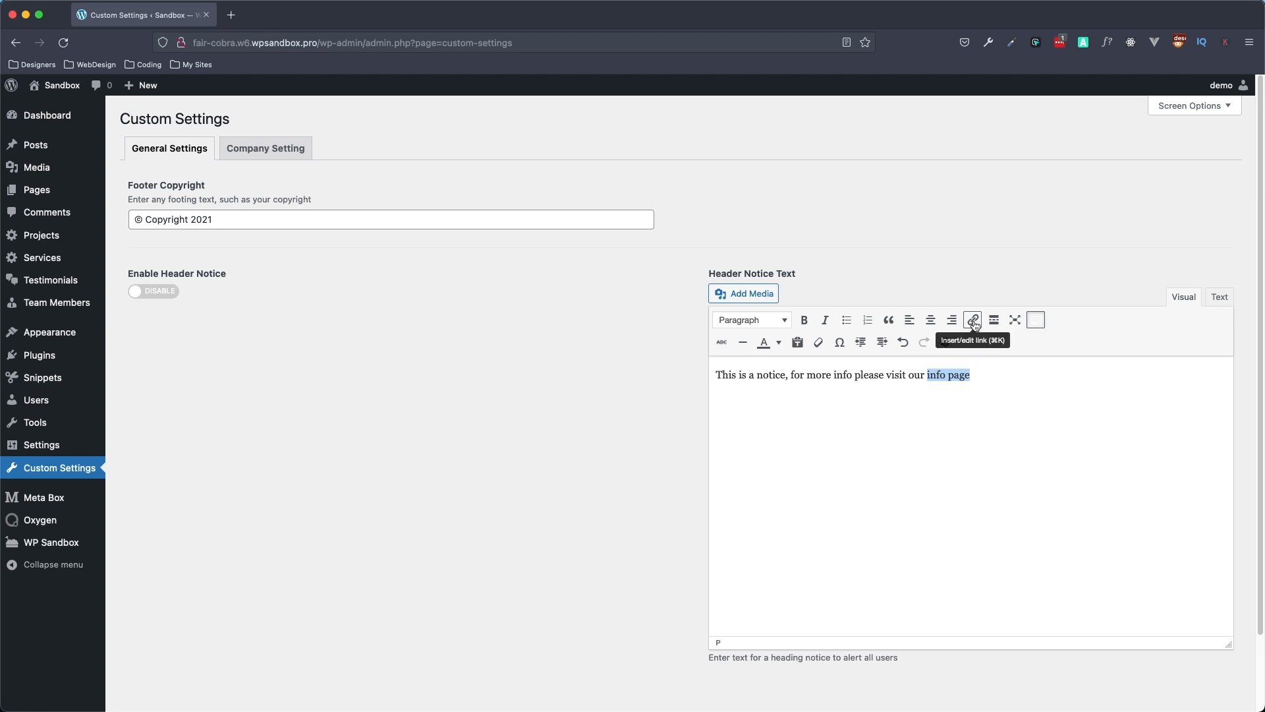
{"action": "left_click", "coordinate": [974, 321]}
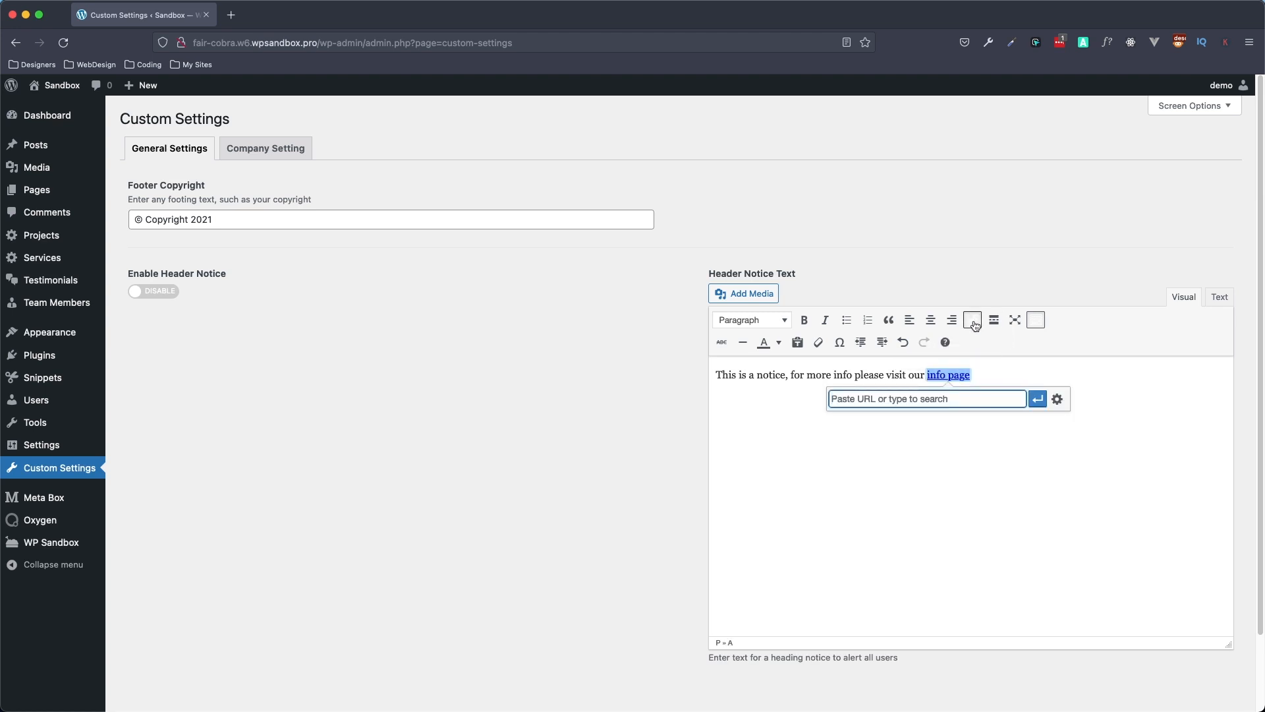
{"action": "type", "text": "#"}
{"action": "left_click", "coordinate": [1038, 399]}
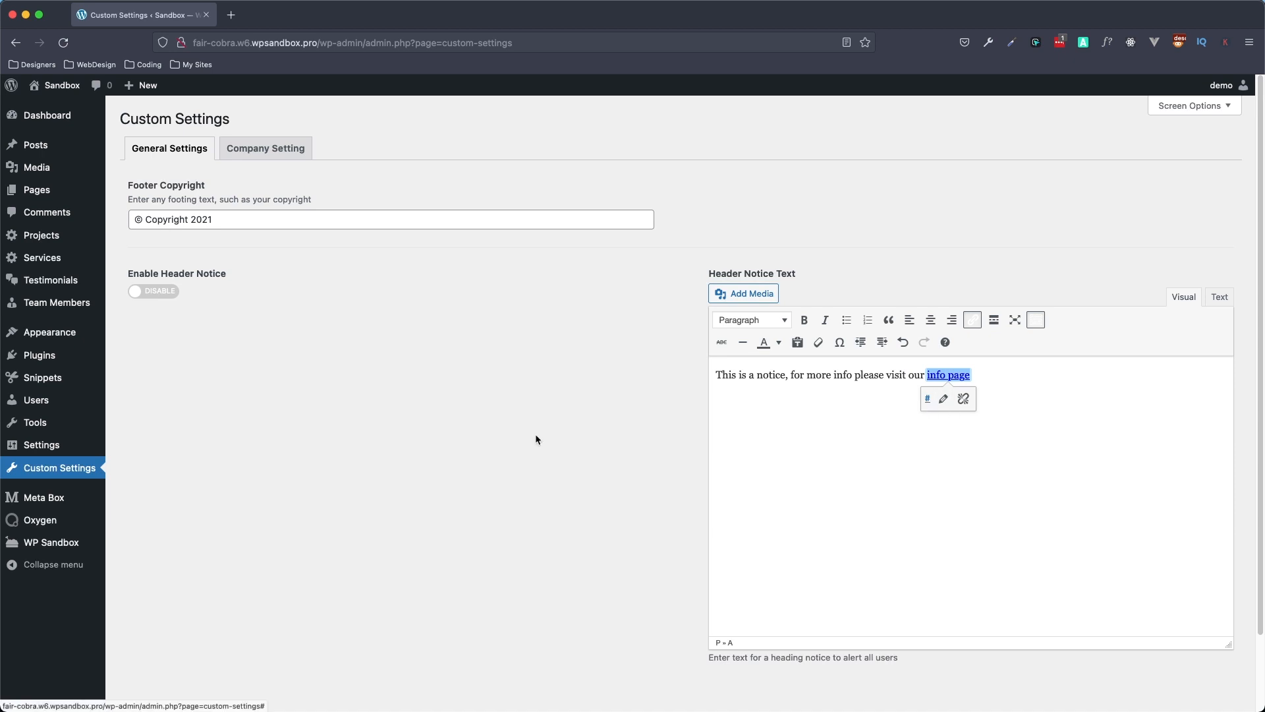
{"action": "left_click", "coordinate": [928, 440]}
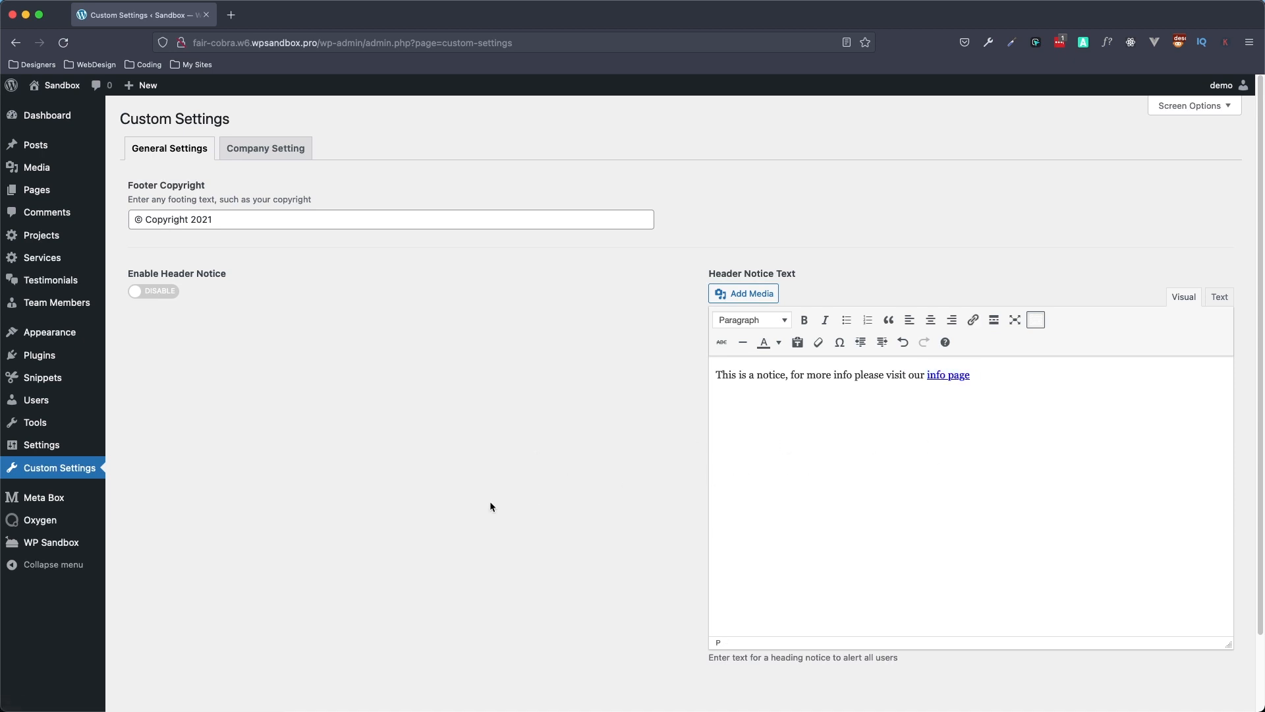
{"action": "scroll", "coordinate": [455, 528], "scroll_direction": "down", "scroll_amount": 3}
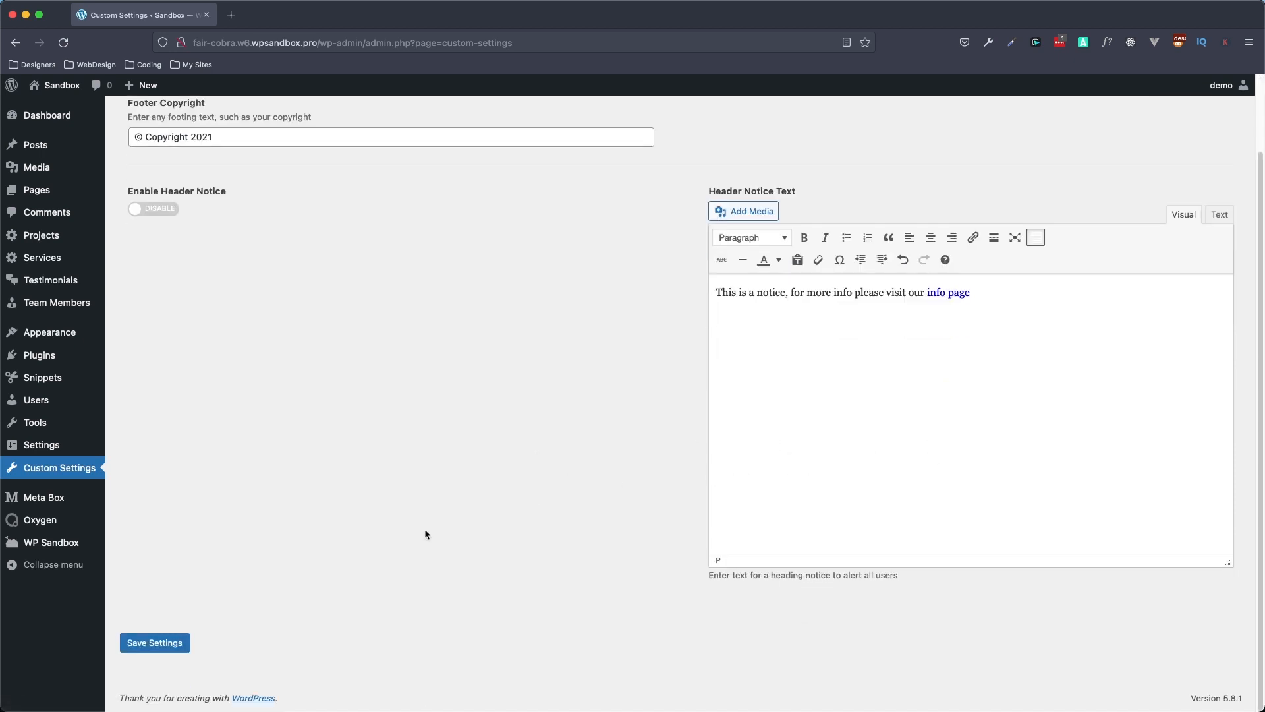
{"action": "left_click", "coordinate": [144, 650]}
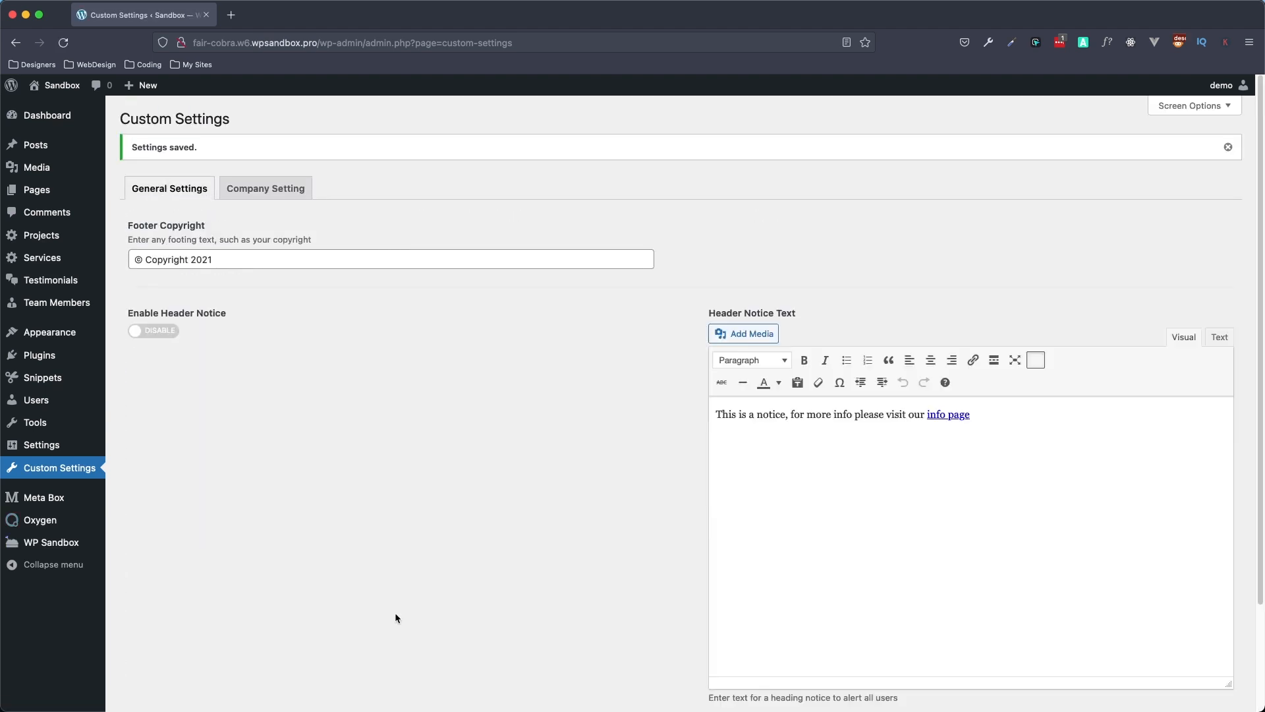
In the Company Setting section, mark all seven days from Monday to Sunday as open
{"action": "left_click", "coordinate": [255, 197]}
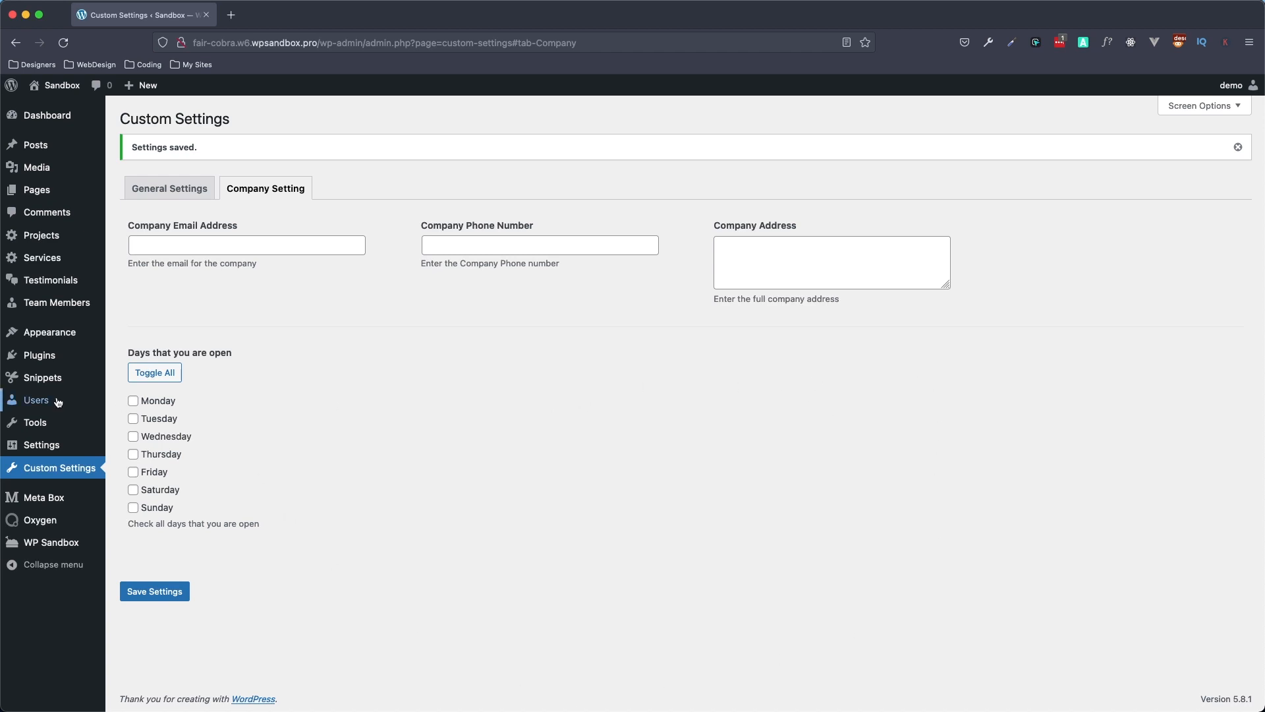
{"action": "left_click", "coordinate": [133, 401]}
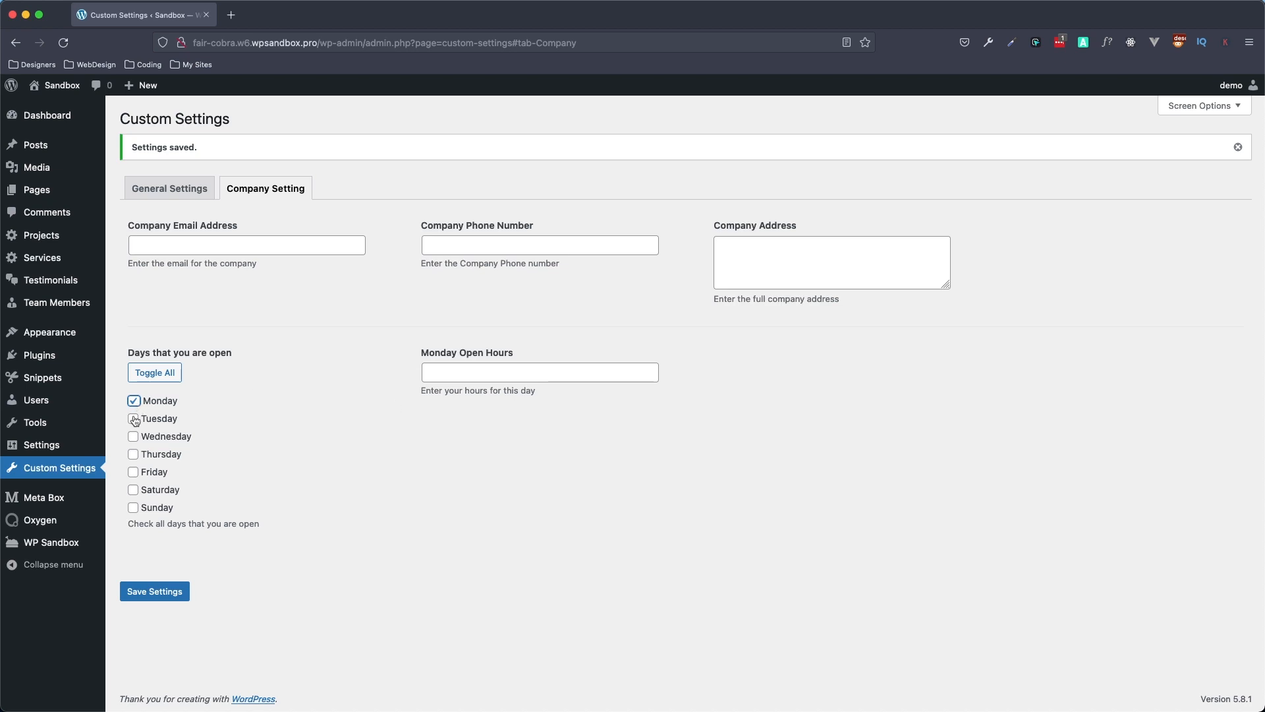
{"action": "left_click", "coordinate": [134, 419]}
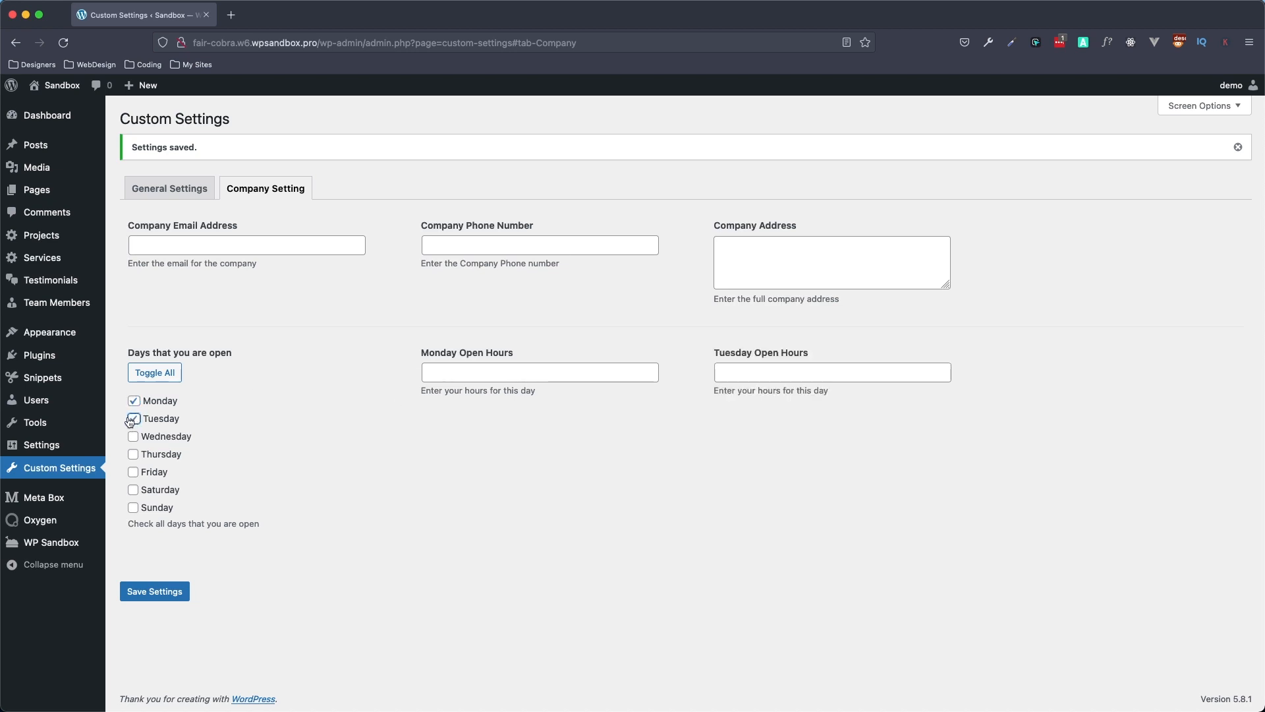
{"action": "left_click", "coordinate": [152, 373]}
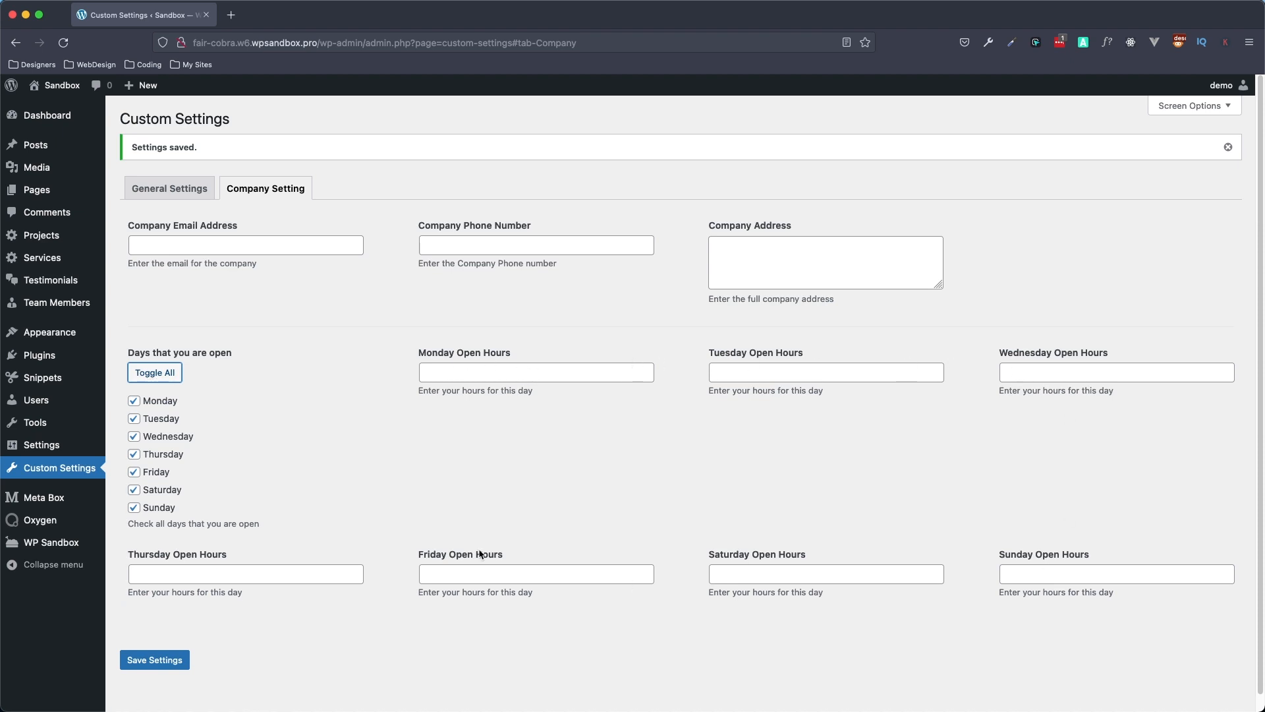
Fill in the company's email address, phone number and full address
{"action": "left_click", "coordinate": [267, 245]}
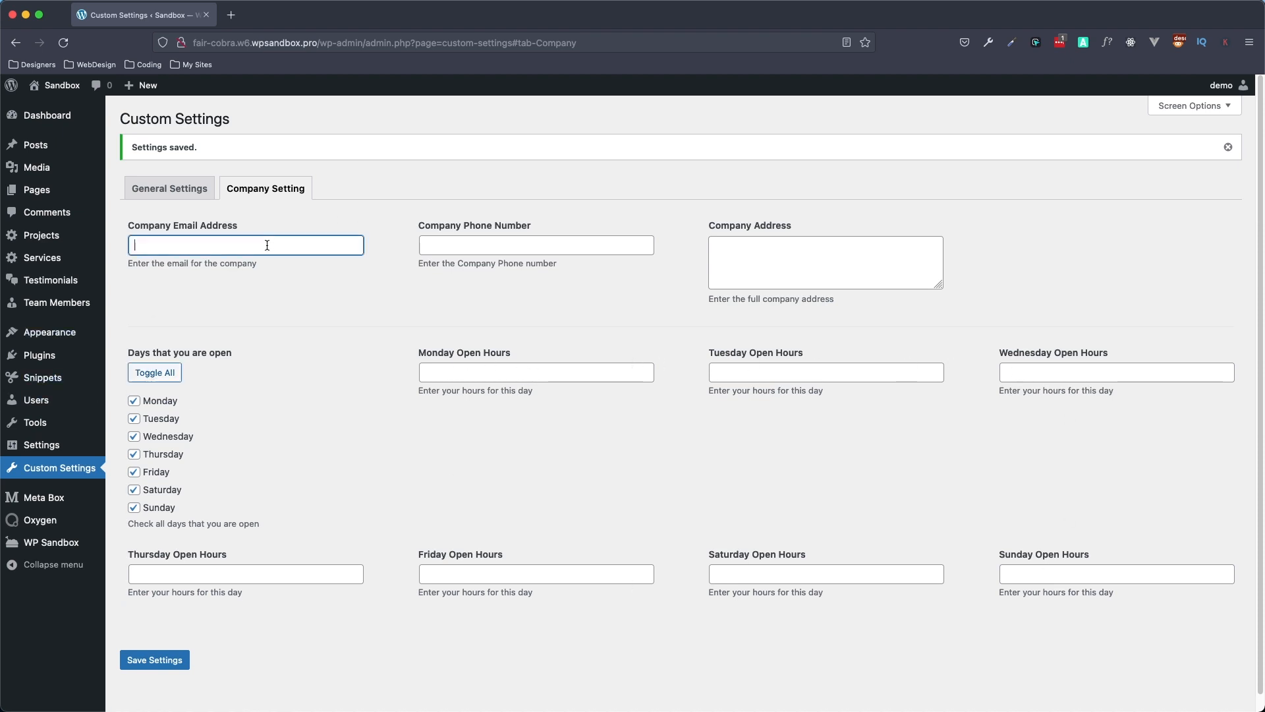
{"action": "type", "text": "email@company.com"}
{"action": "left_click", "coordinate": [483, 249]}
{"action": "type", "text": "555-555-5555"}
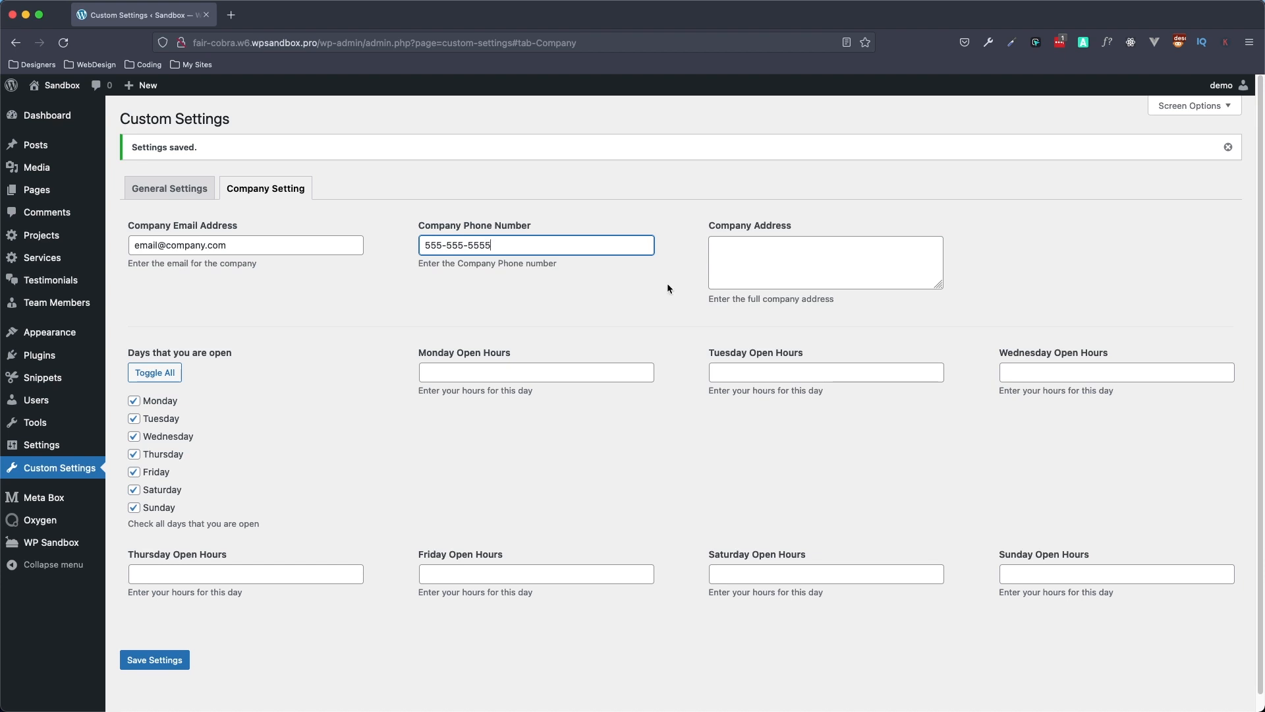
{"action": "left_click", "coordinate": [737, 257]}
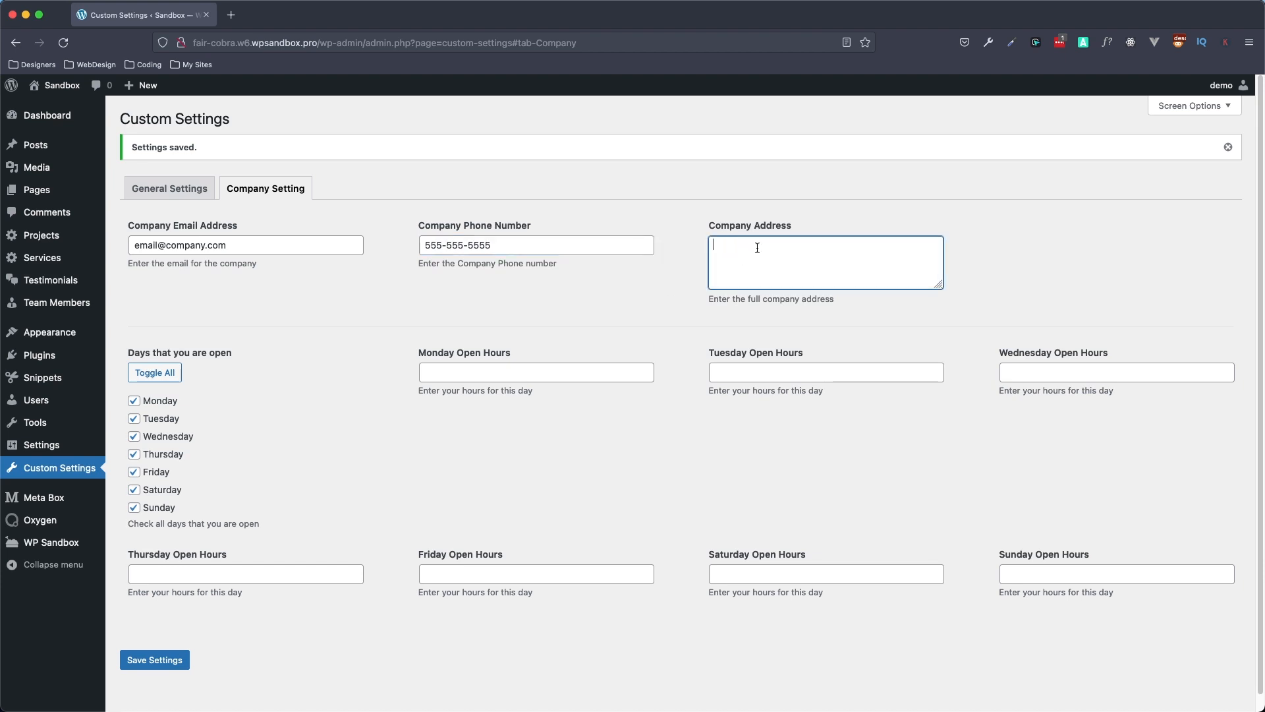
{"action": "type", "text": "1"}
{"action": "type", "text": "23 Main Street "}
{"action": "type", "text": "New Yo"}
{"action": "type", "text": "rk, NY 100"}
Enter "8am - 5pm" as the open hours for each day from Monday to Friday
{"action": "left_click", "coordinate": [457, 371]}
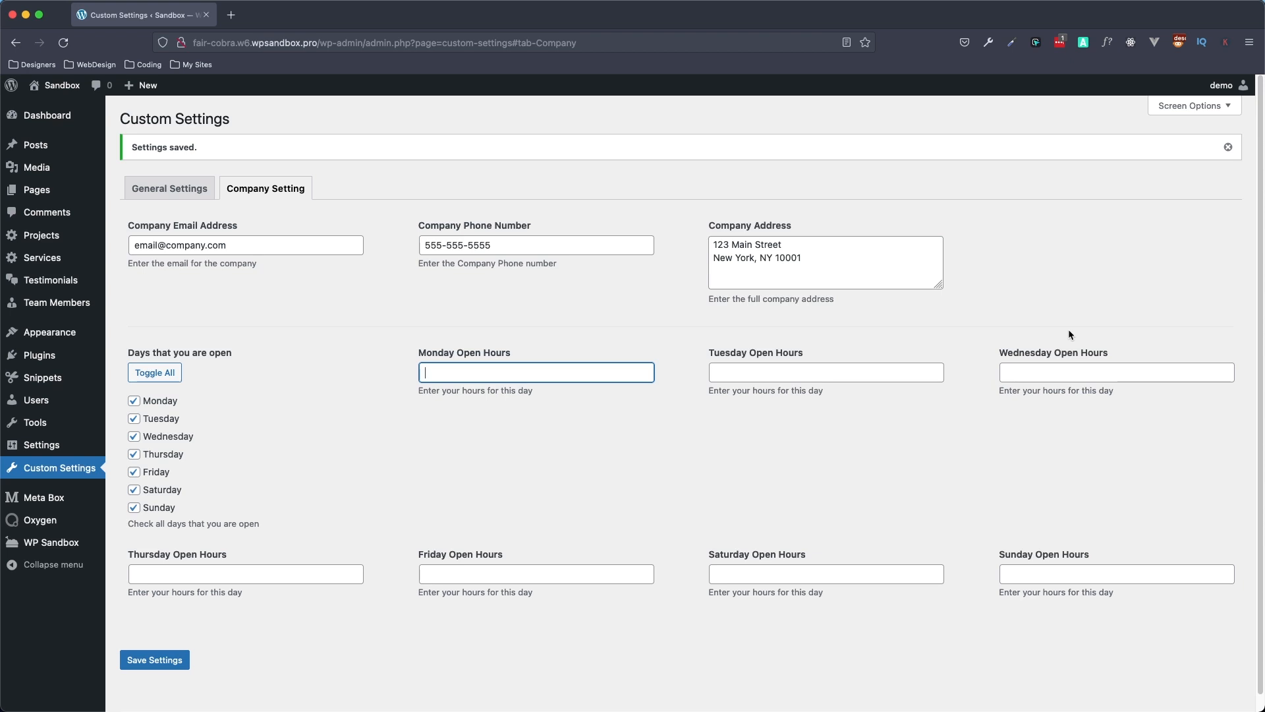
{"action": "type", "text": "8am - 5pm"}
{"action": "left_click_drag", "start_coordinate": [495, 373], "coordinate": [333, 368]}
{"action": "key", "text": "super+c"}
{"action": "left_click", "coordinate": [815, 370]}
{"action": "key", "text": "super+v"}
{"action": "key", "text": "Tab"}
{"action": "key", "text": "super+v"}
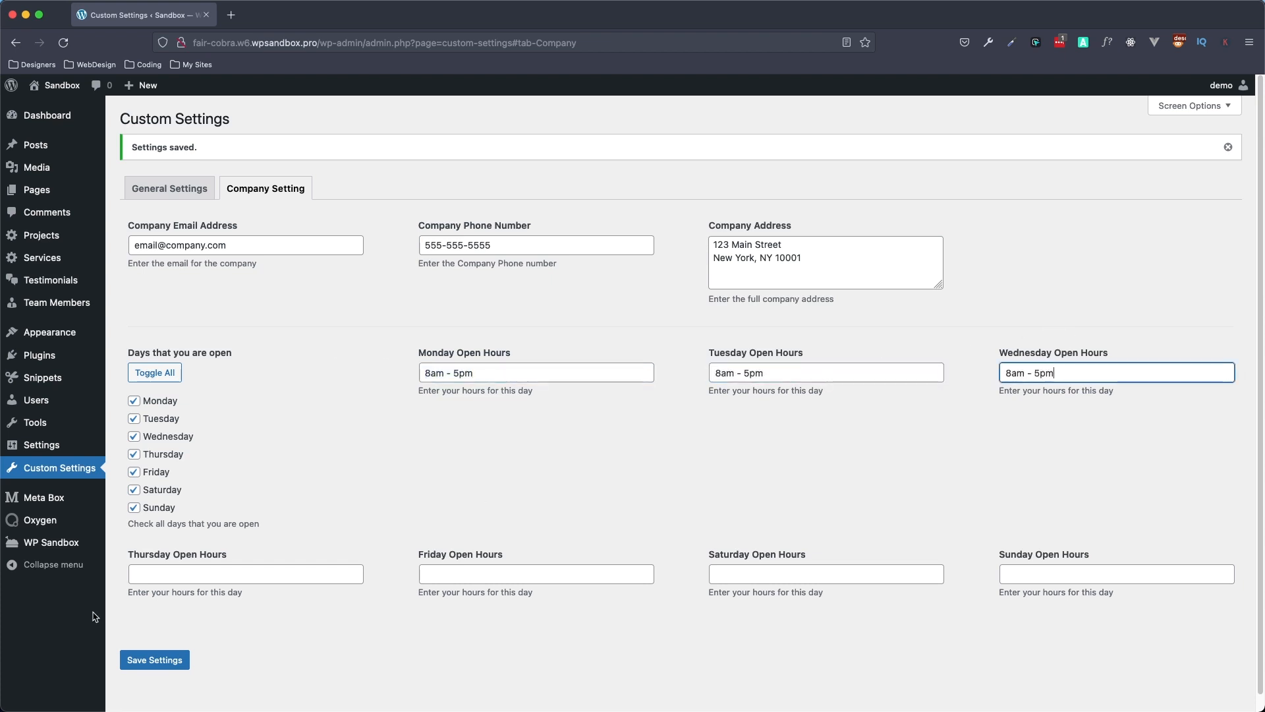
{"action": "key", "text": "Tab"}
{"action": "key", "text": "super+v"}
{"action": "key", "text": "Tab"}
{"action": "key", "text": "super+v"}
{"action": "key", "text": "Tab"}
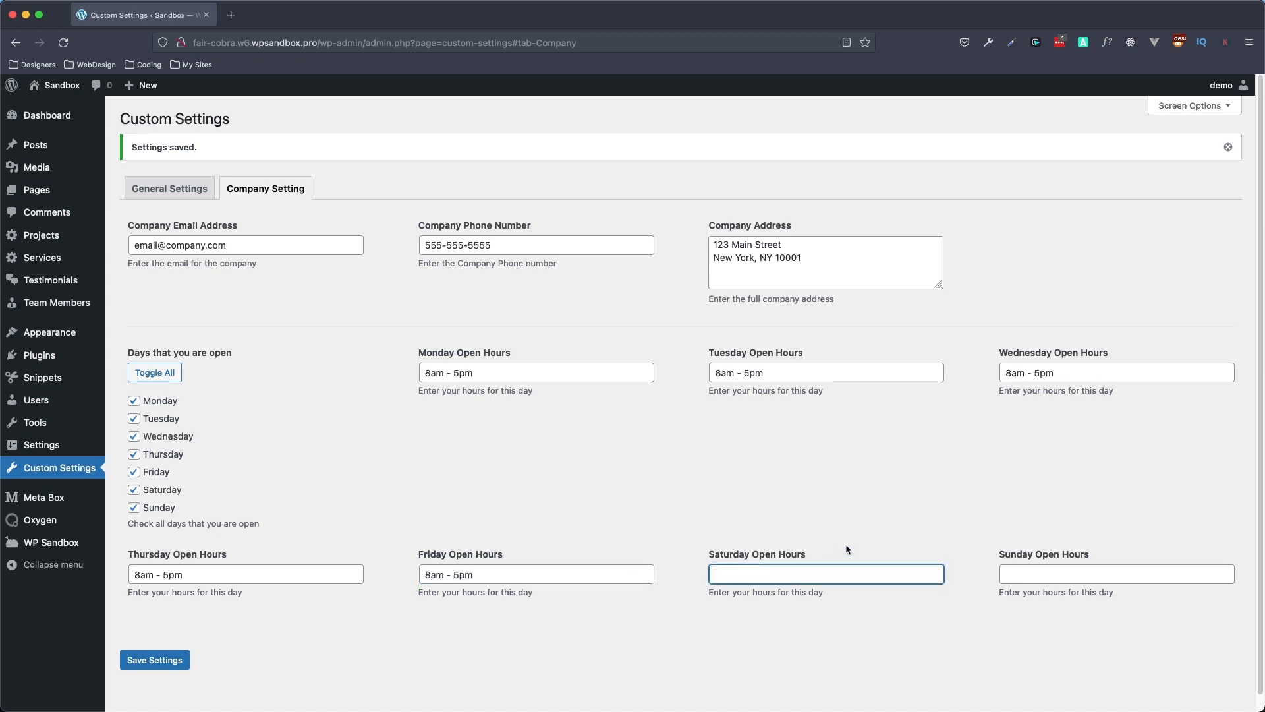
Set Saturday's open hours to "8am - 12pm" and Sunday's to "Closed", and save the company settings
{"action": "type", "text": "8am - 12pm"}
{"action": "left_click_drag", "start_coordinate": [781, 574], "coordinate": [683, 570]}
{"action": "key", "text": "super+c"}
{"action": "left_click", "coordinate": [1033, 571]}
{"action": "key", "text": "super+v"}
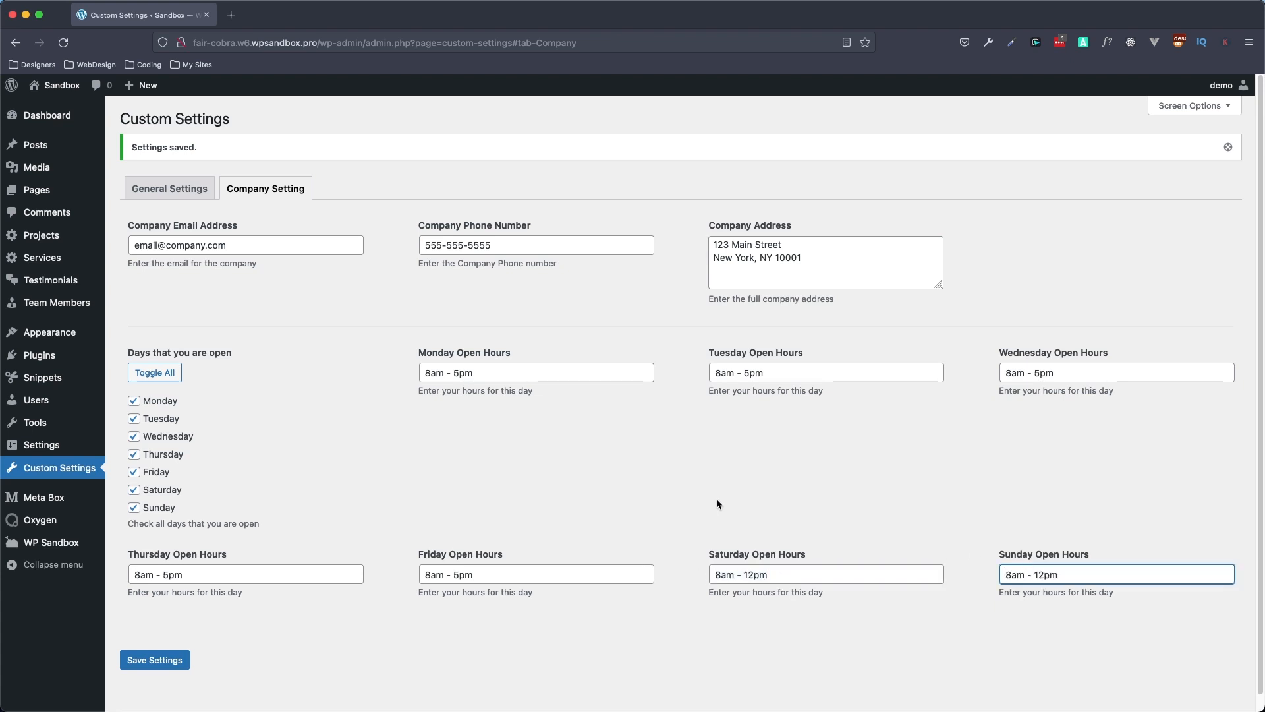
{"action": "left_click_drag", "start_coordinate": [1095, 578], "coordinate": [719, 580]}
{"action": "type", "text": "closed"}
{"action": "left_click", "coordinate": [149, 660]}
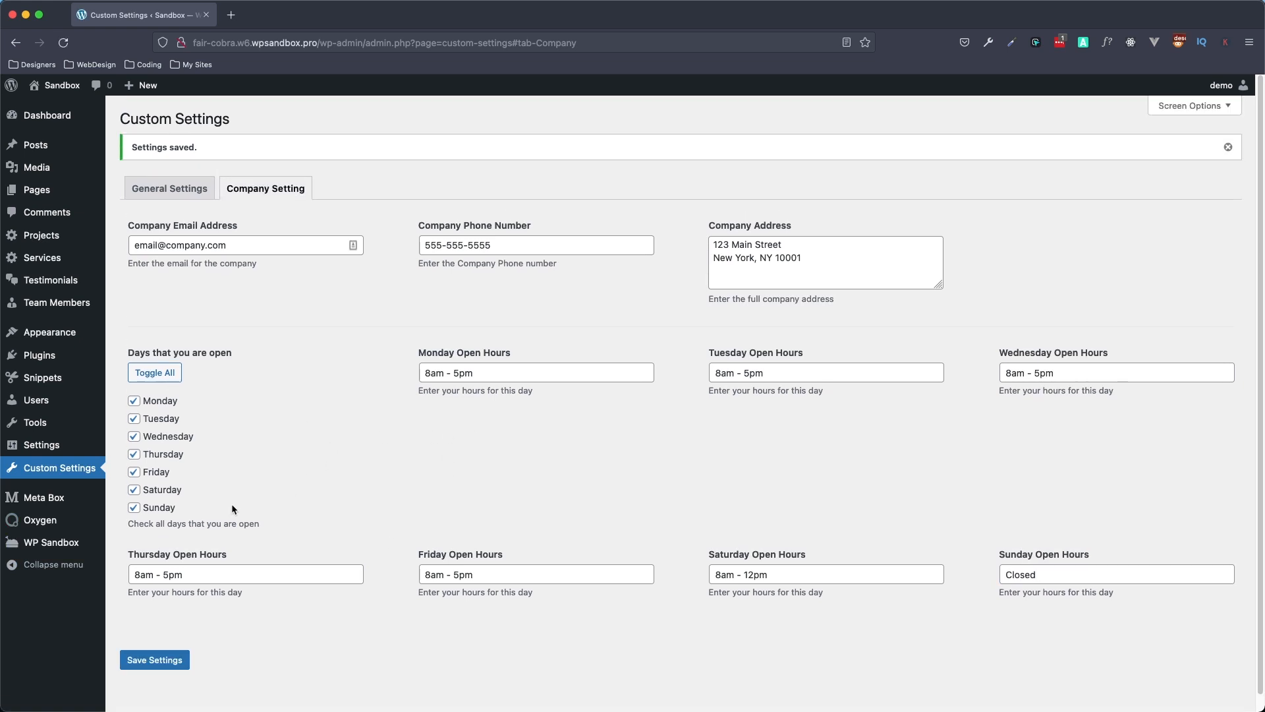
Toggle Saturday and Sunday off and back on among the open days to test their conditional hours fields
{"action": "left_click", "coordinate": [134, 507]}
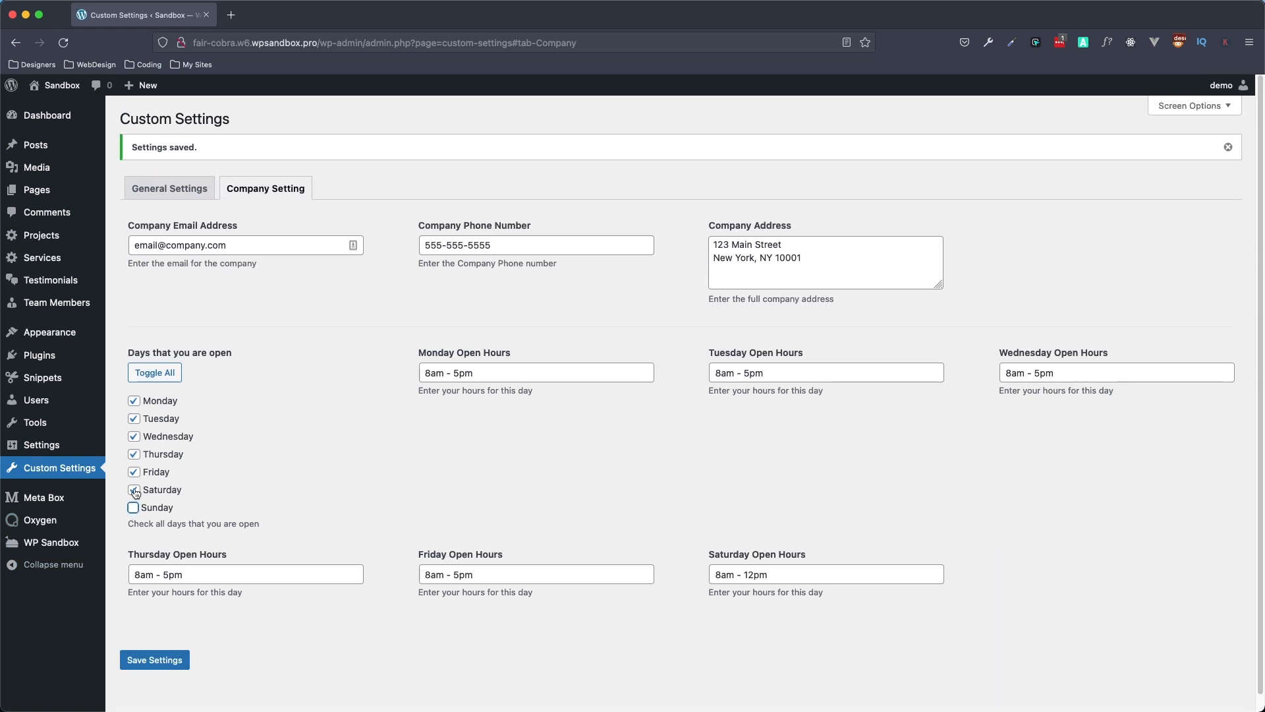
{"action": "left_click", "coordinate": [134, 490]}
{"action": "left_click", "coordinate": [134, 491]}
{"action": "left_click", "coordinate": [134, 507]}
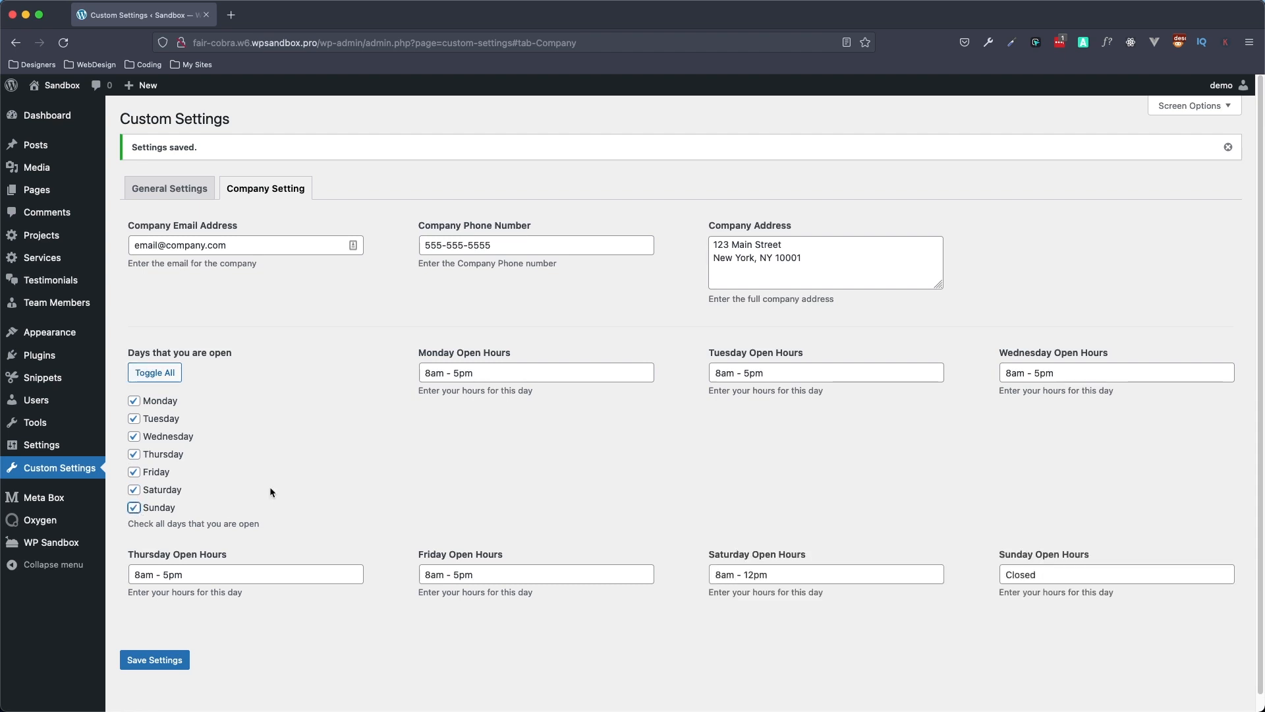
Start a new Oxygen template and apply it to the singular post type Pages
{"action": "left_click", "coordinate": [160, 196]}
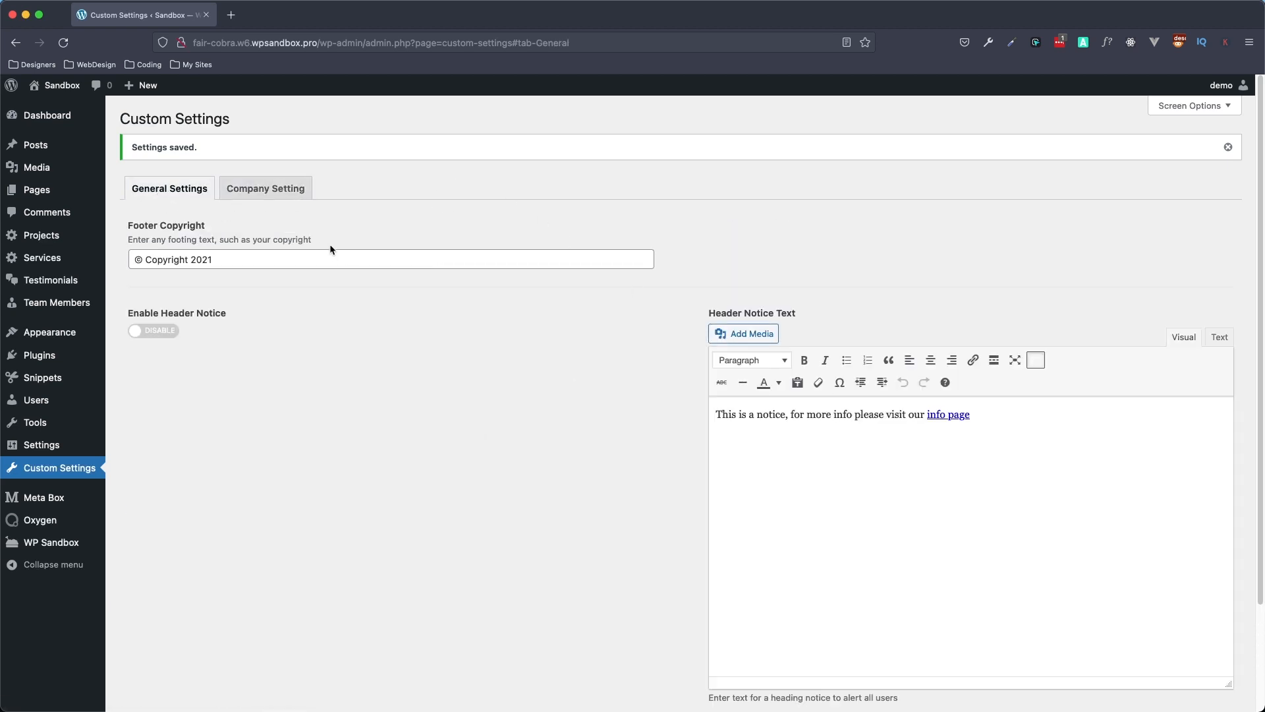
{"action": "mouse_move", "coordinate": [40, 520]}
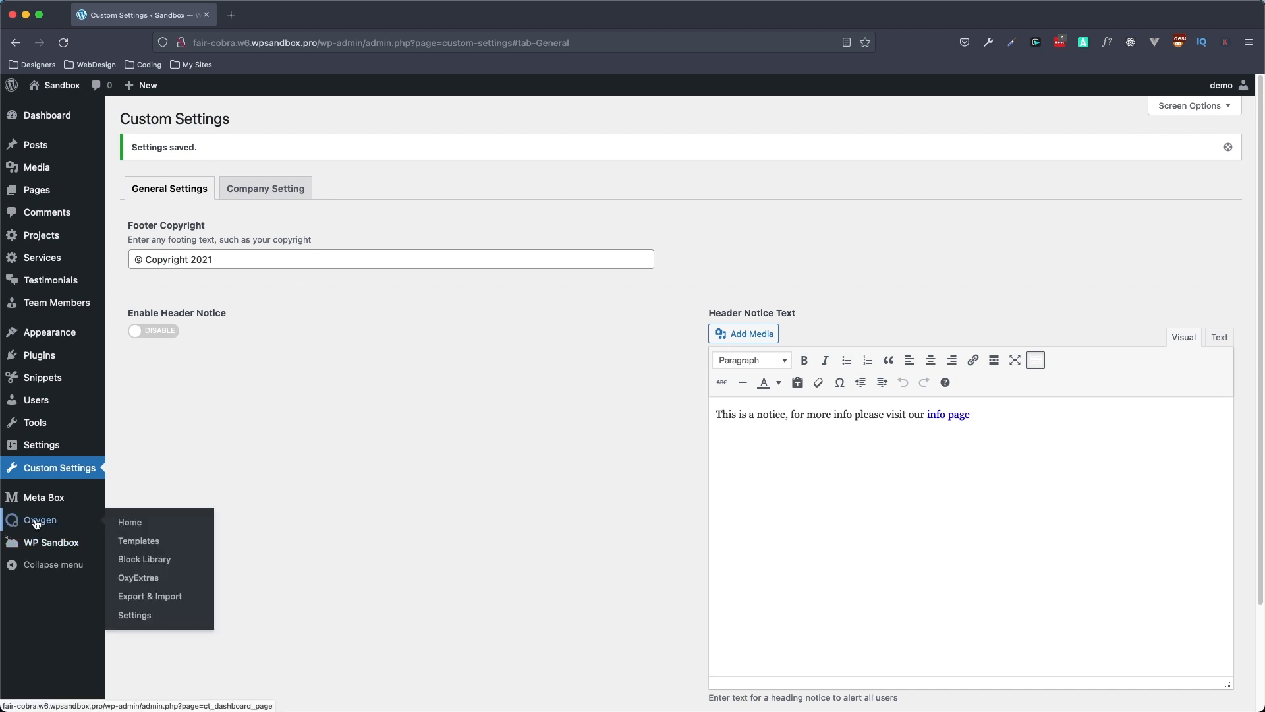
{"action": "left_click", "coordinate": [152, 543]}
{"action": "left_click", "coordinate": [245, 121]}
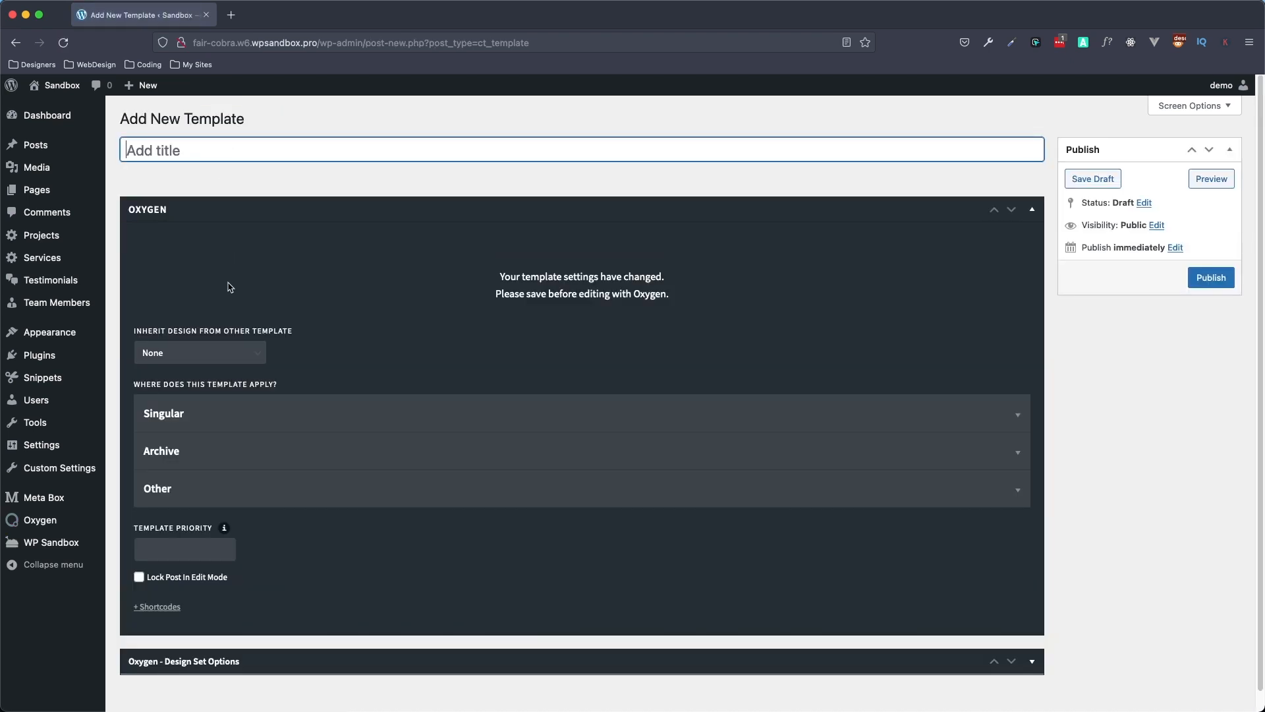
{"action": "left_click", "coordinate": [260, 427]}
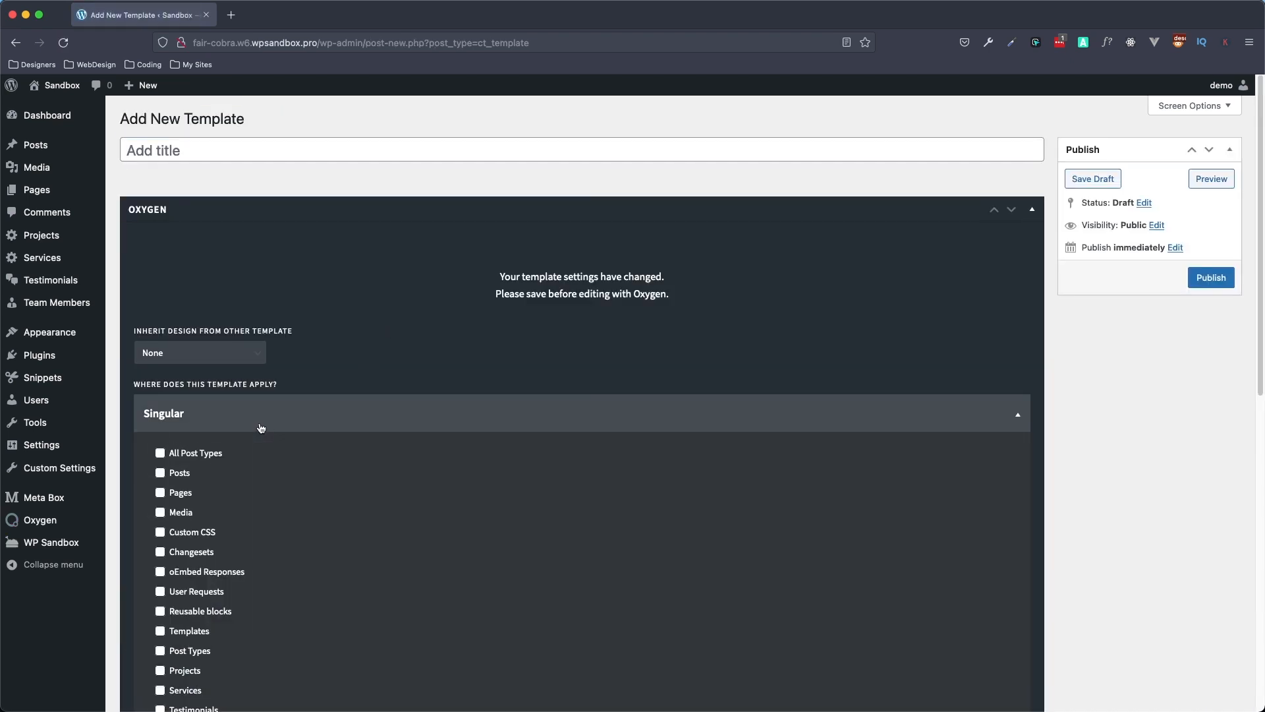
{"action": "left_click", "coordinate": [160, 493]}
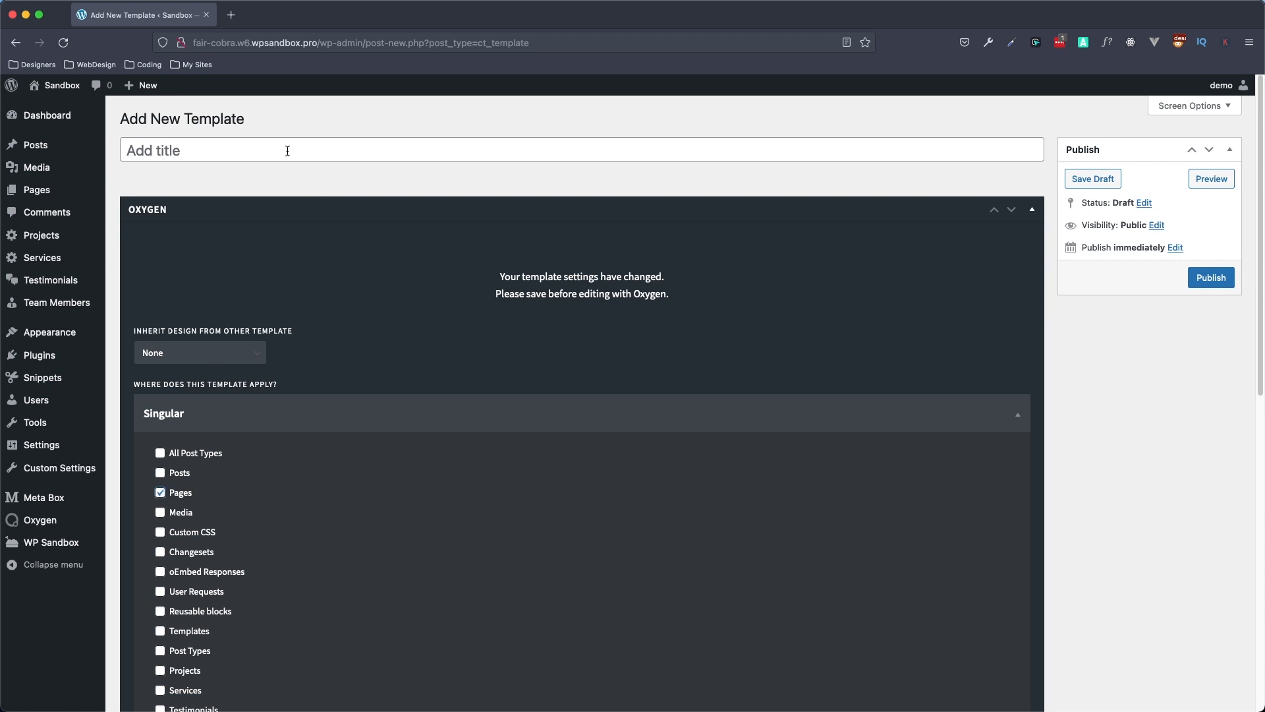
Title the template "Settings Page Template" and publish it
{"action": "left_click", "coordinate": [257, 149]}
{"action": "type", "text": "Settings"}
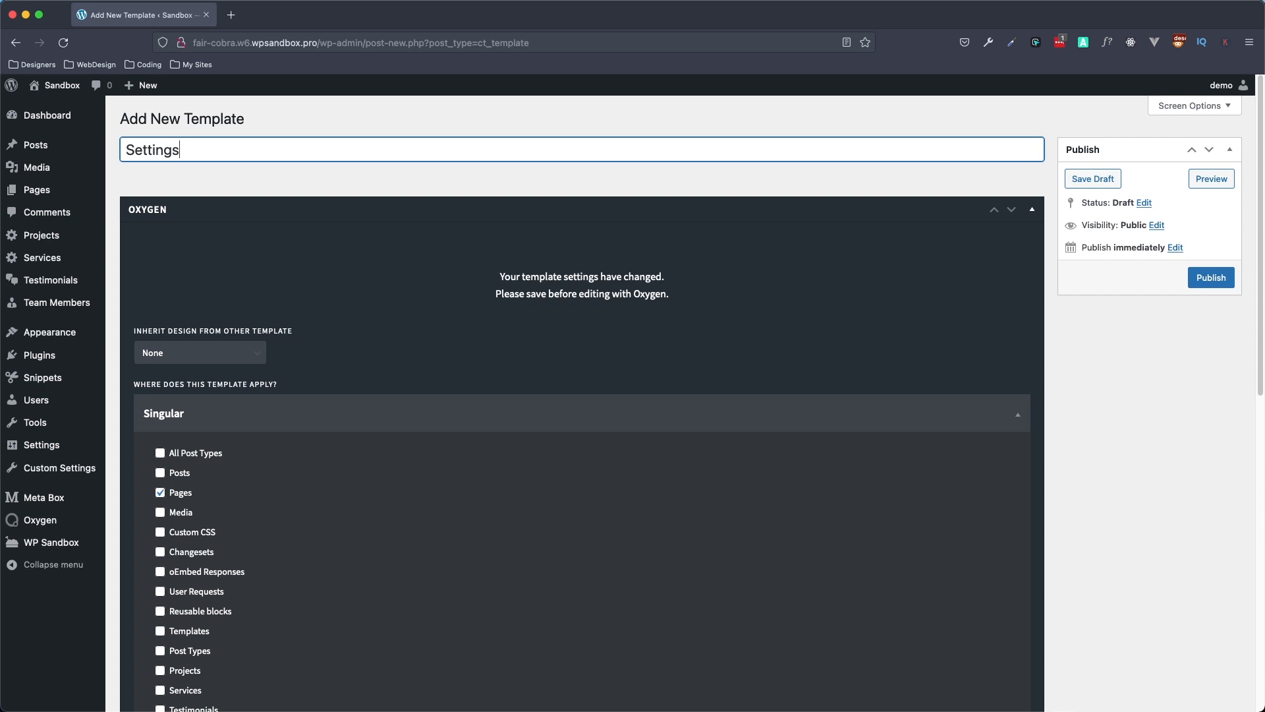
{"action": "type", "text": " Page Template"}
{"action": "left_click", "coordinate": [1216, 278]}
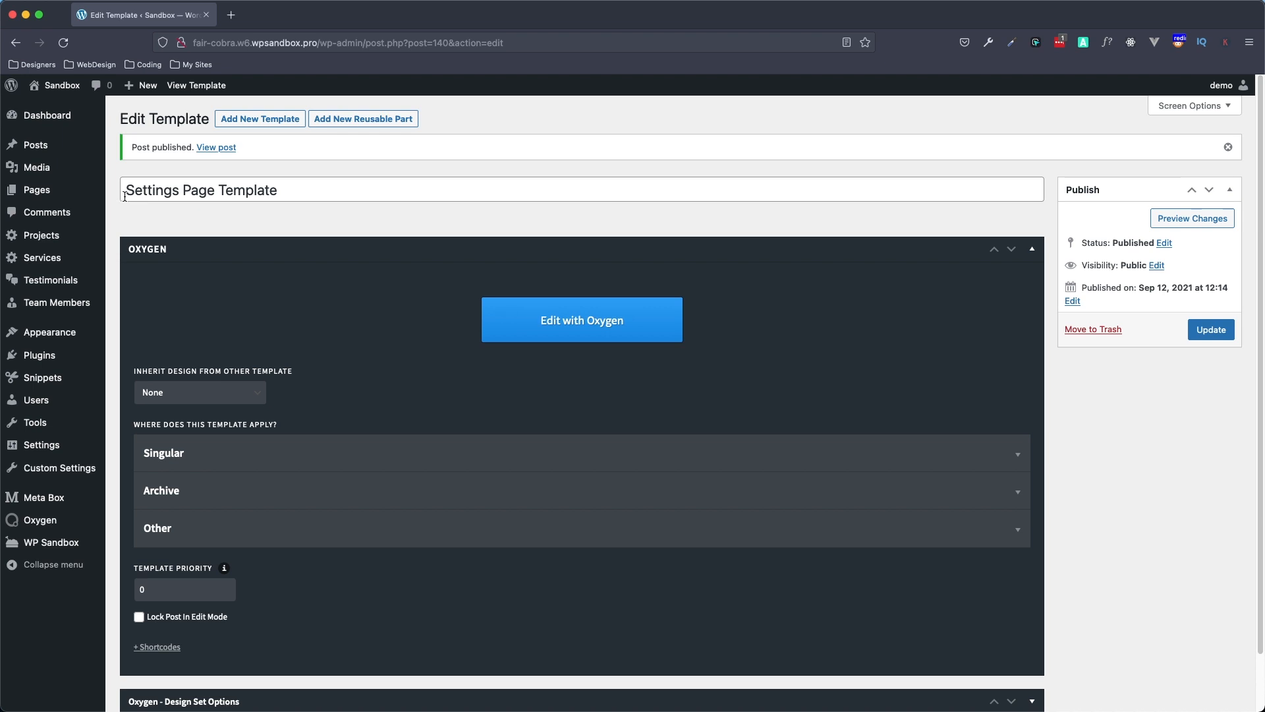
Open the template in the Oxygen editor with its structure shown, and add the Hosting design set's "Header with Socials"
{"action": "left_click", "coordinate": [613, 312]}
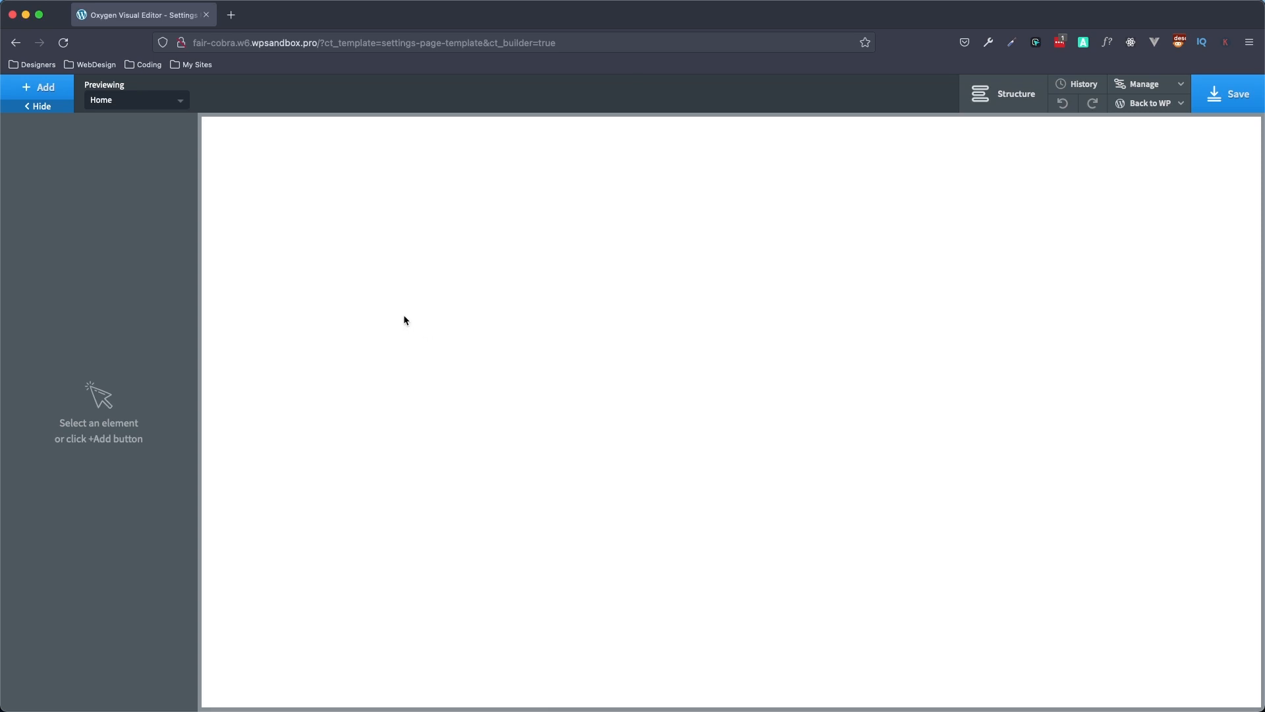
{"action": "left_click", "coordinate": [1044, 101]}
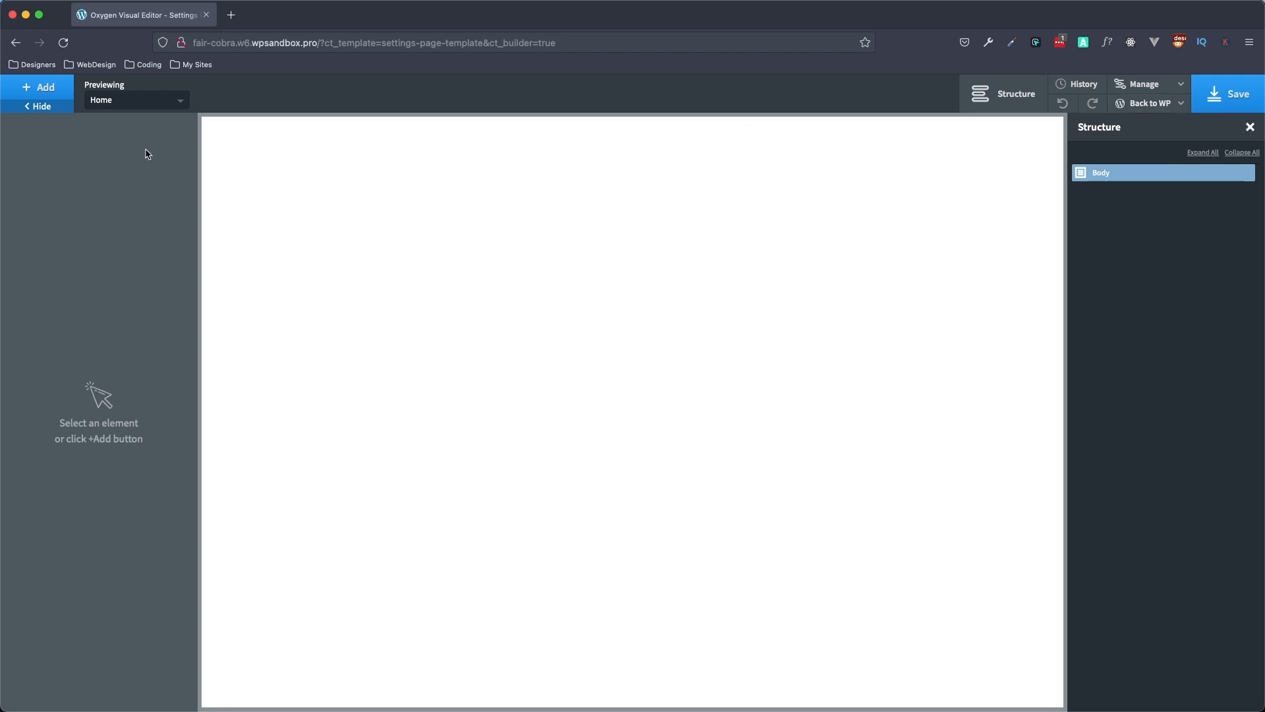
{"action": "left_click", "coordinate": [45, 96]}
{"action": "scroll", "coordinate": [98, 520], "scroll_direction": "down", "scroll_amount": 3}
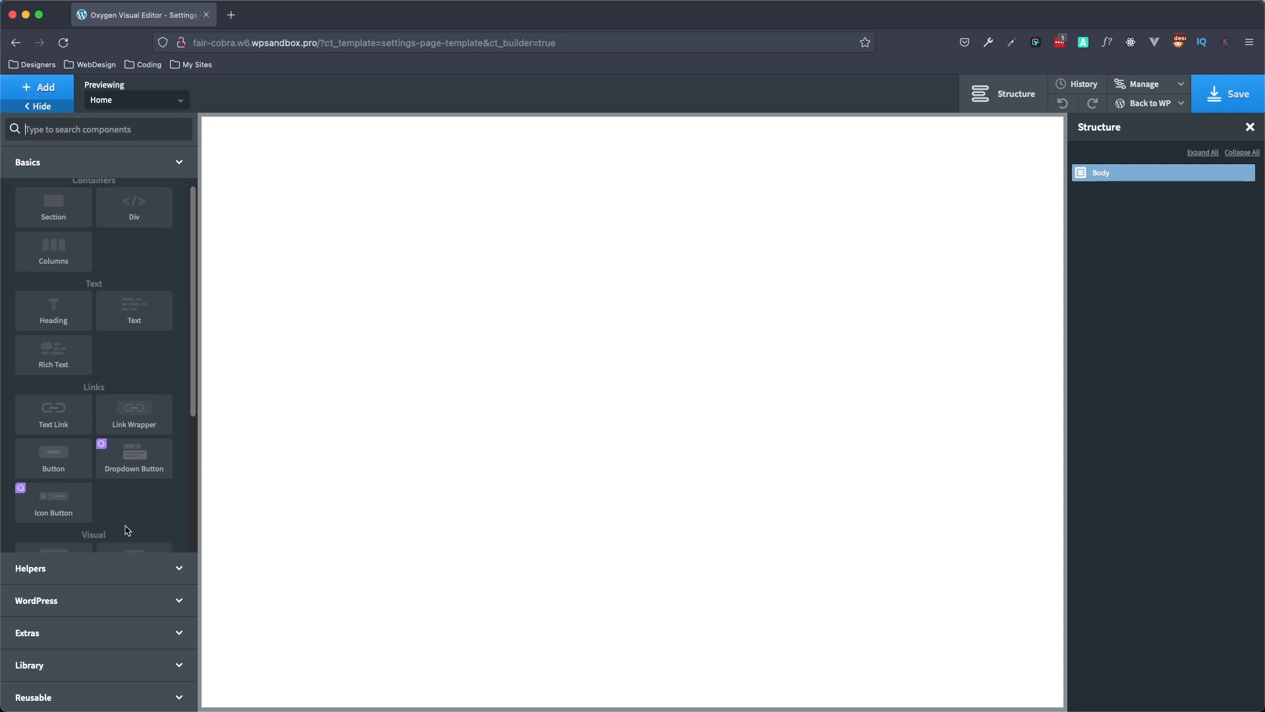
{"action": "left_click", "coordinate": [92, 655]}
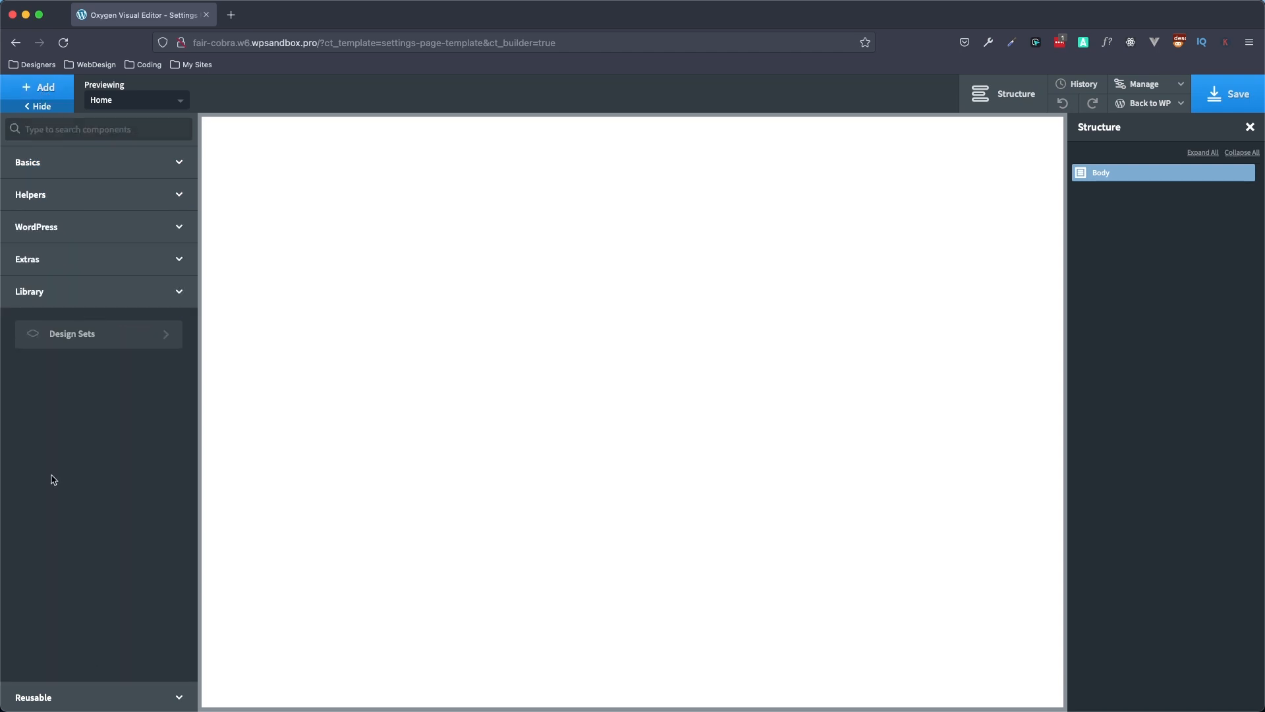
{"action": "left_click", "coordinate": [100, 342]}
{"action": "scroll", "coordinate": [101, 342], "scroll_direction": "down", "scroll_amount": 3}
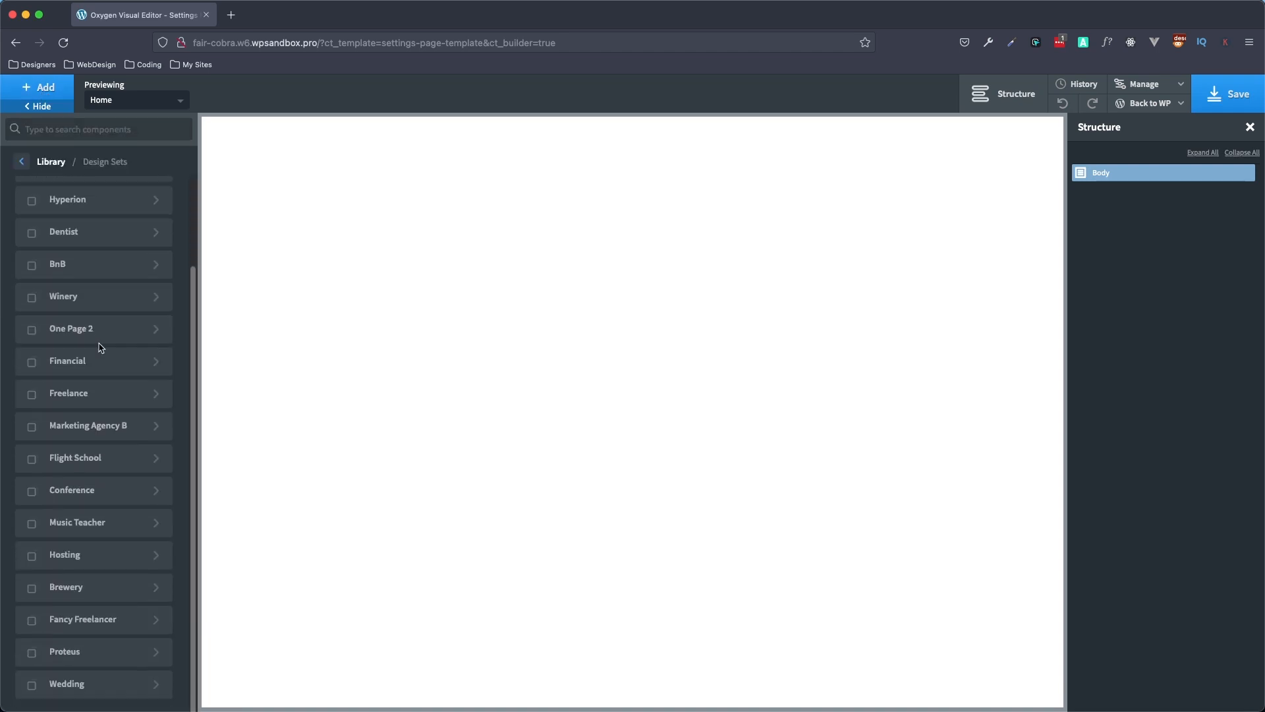
{"action": "left_click", "coordinate": [150, 559]}
{"action": "left_click", "coordinate": [95, 200]}
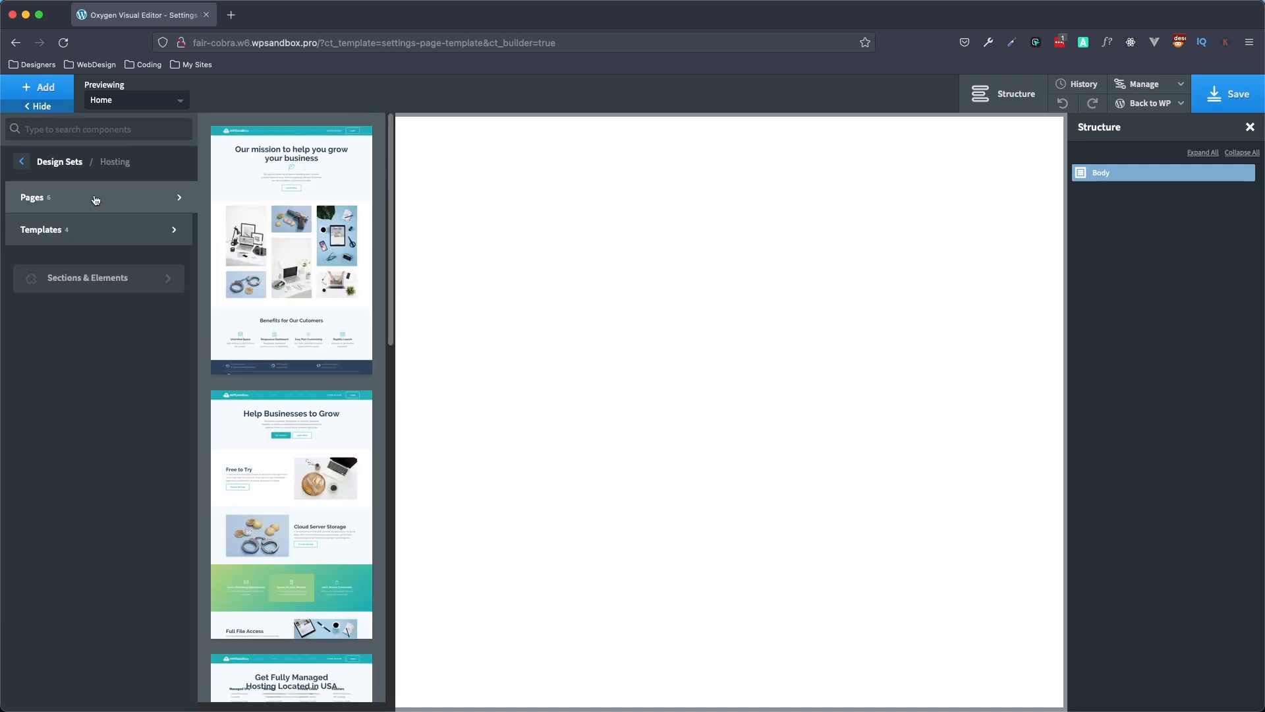
{"action": "left_click", "coordinate": [82, 279]}
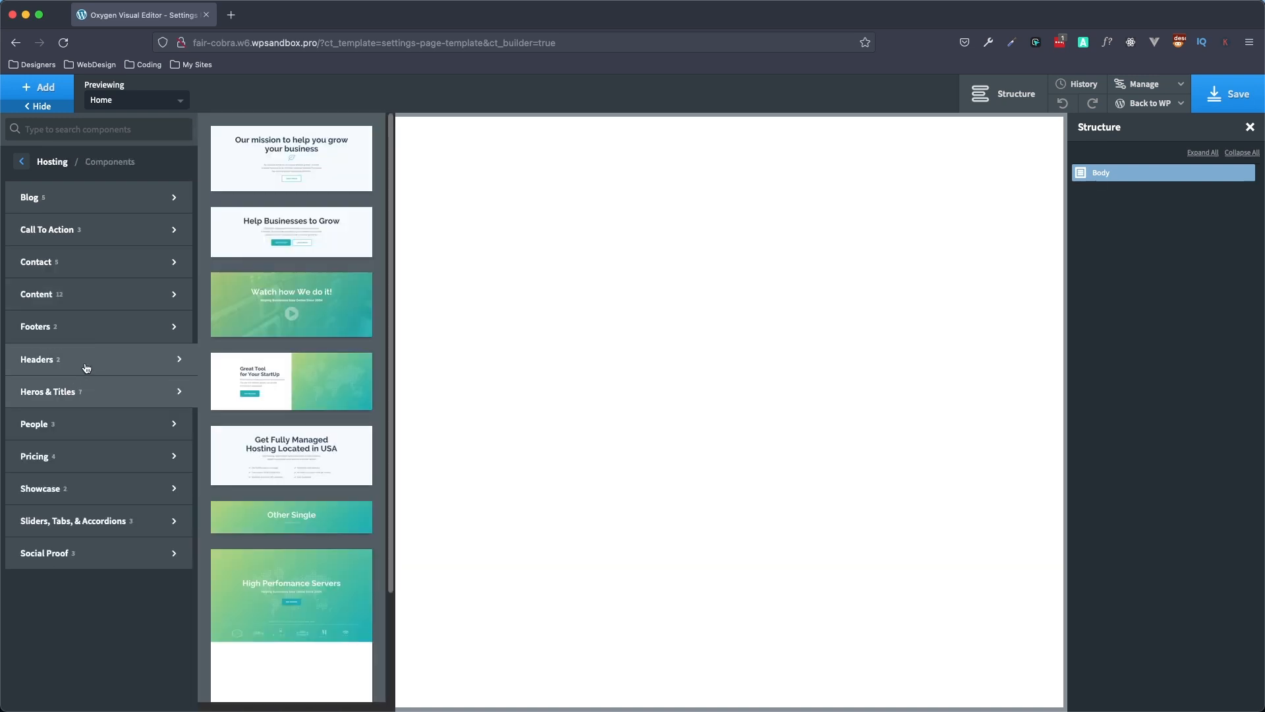
{"action": "mouse_move", "coordinate": [86, 367]}
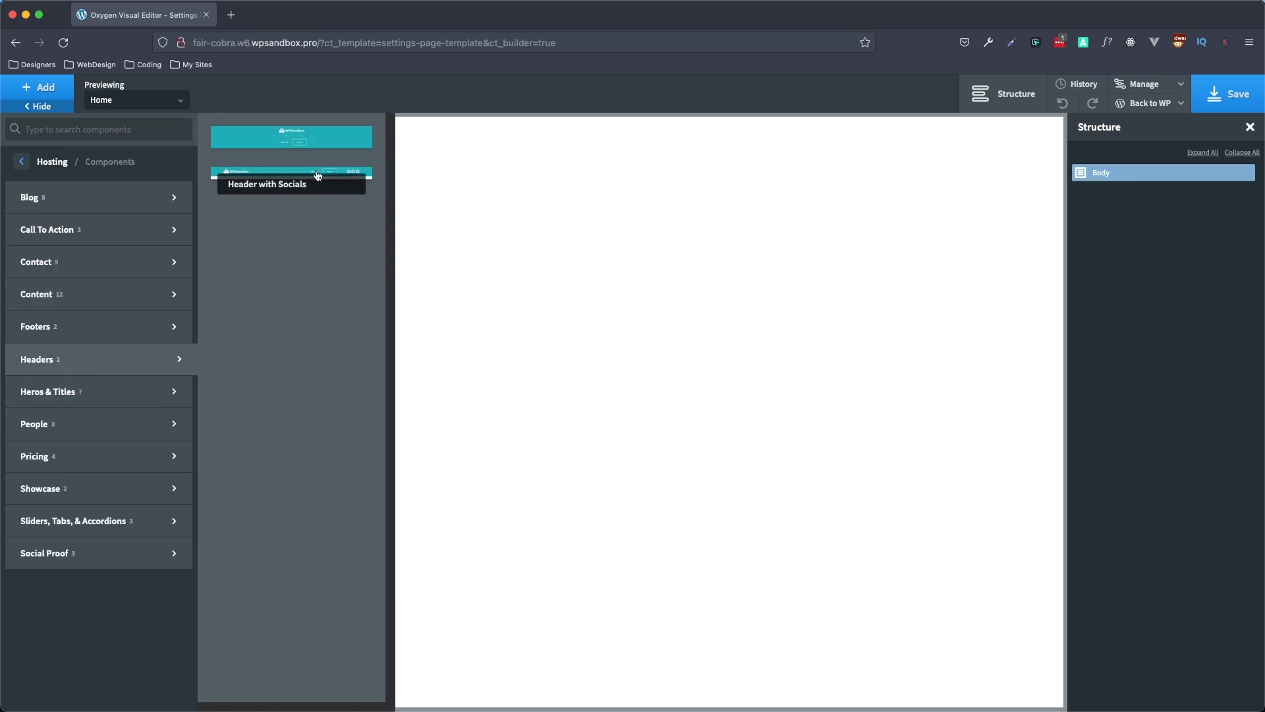
{"action": "left_click", "coordinate": [278, 174]}
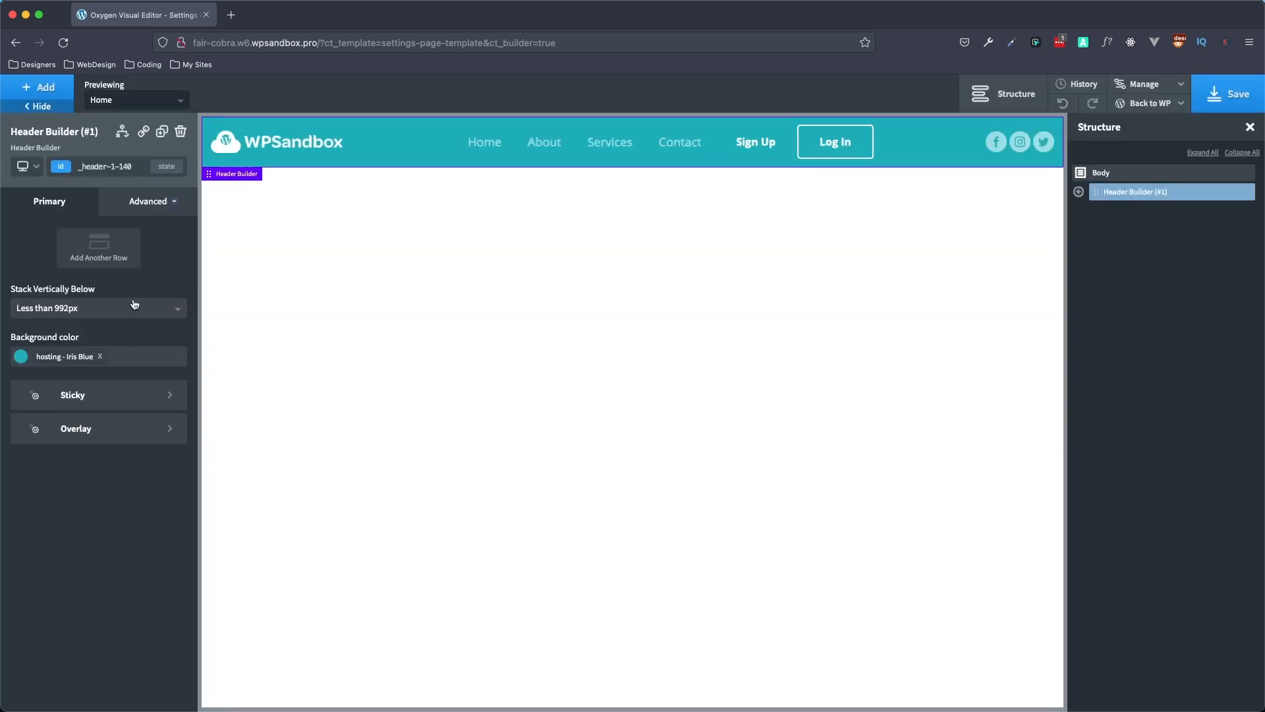
Add the Hosting design set's multi-column footer with the Products and Solutions link lists below the header
{"action": "left_click", "coordinate": [9, 94]}
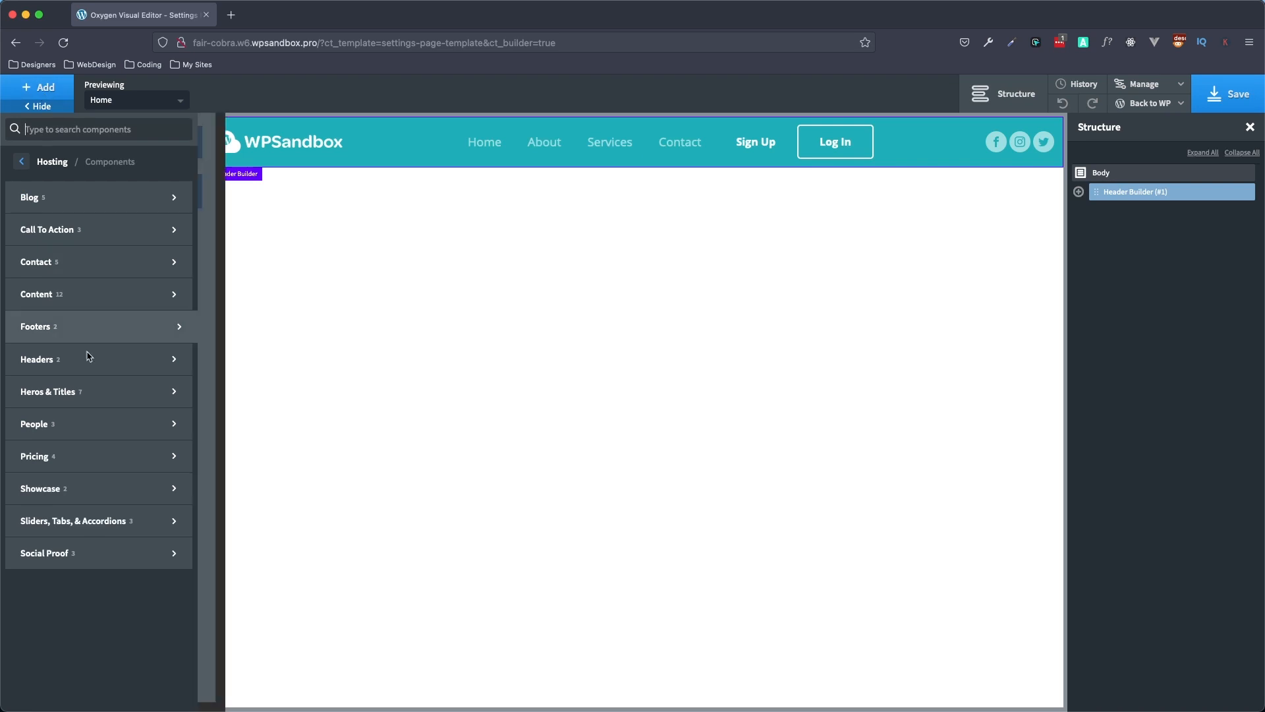
{"action": "mouse_move", "coordinate": [101, 342]}
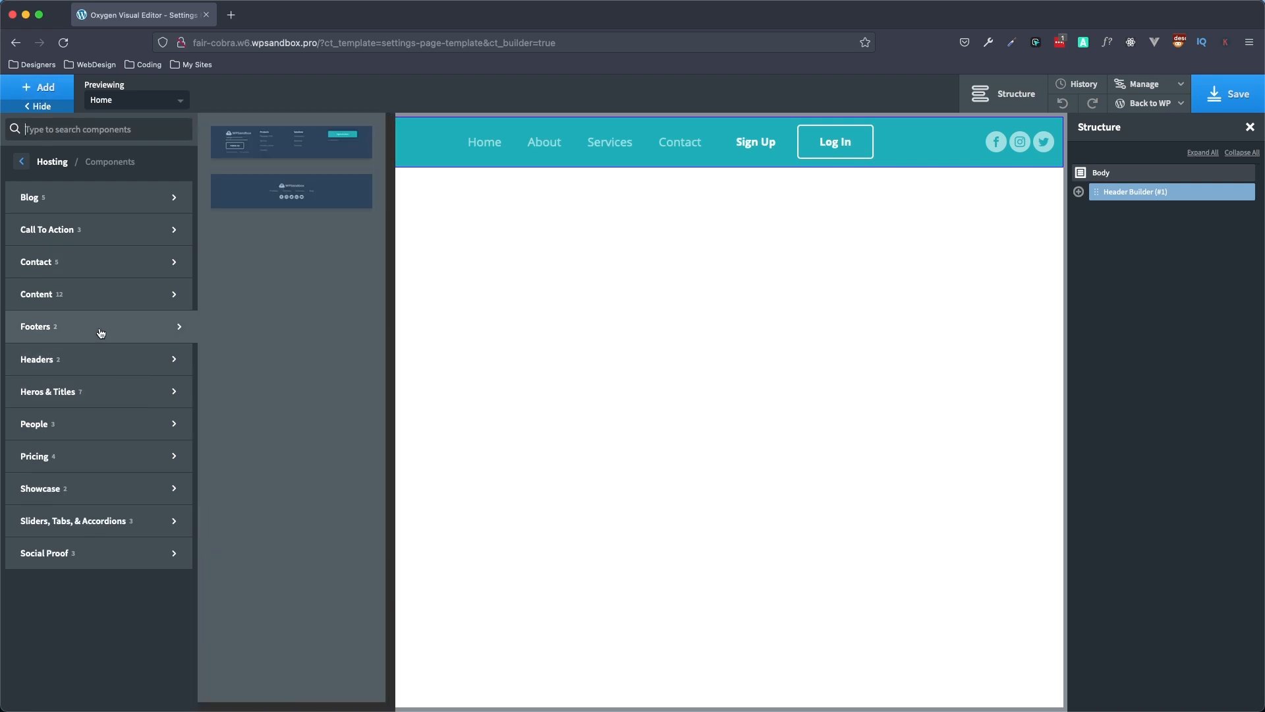
{"action": "left_click", "coordinate": [279, 145]}
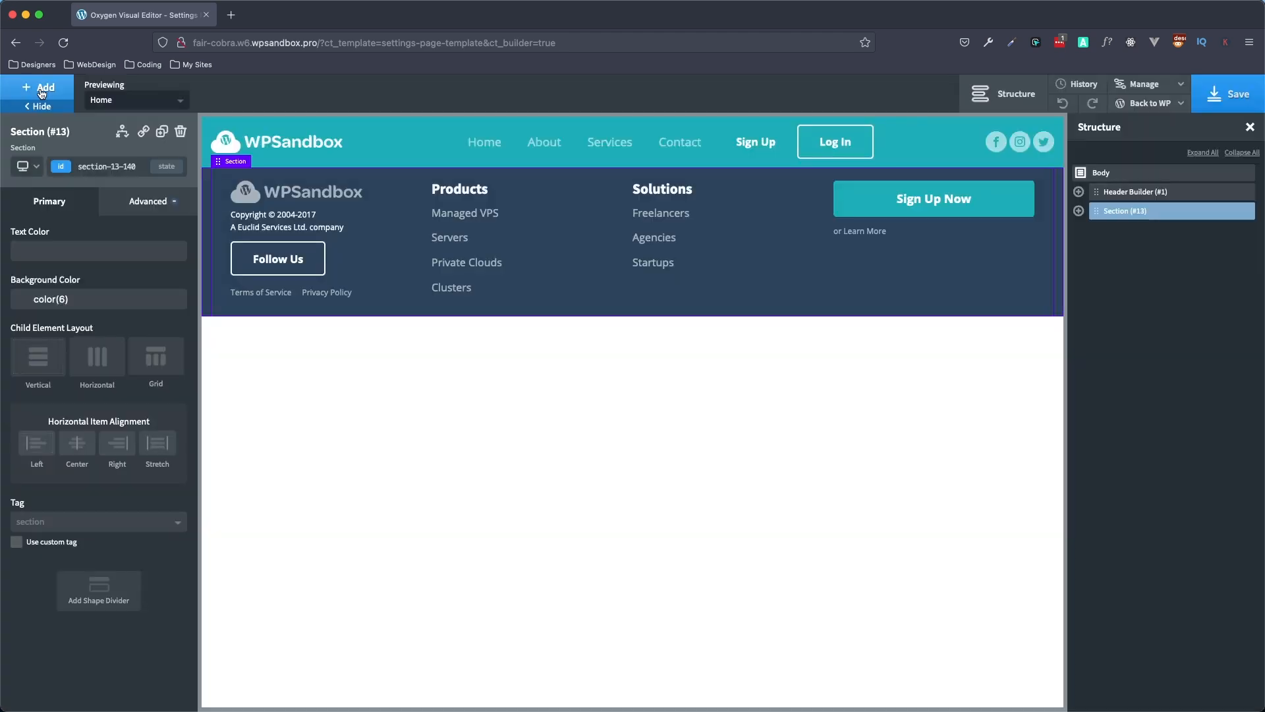
Add an Inner Content element and place it between the header and the footer section
{"action": "left_click", "coordinate": [40, 90]}
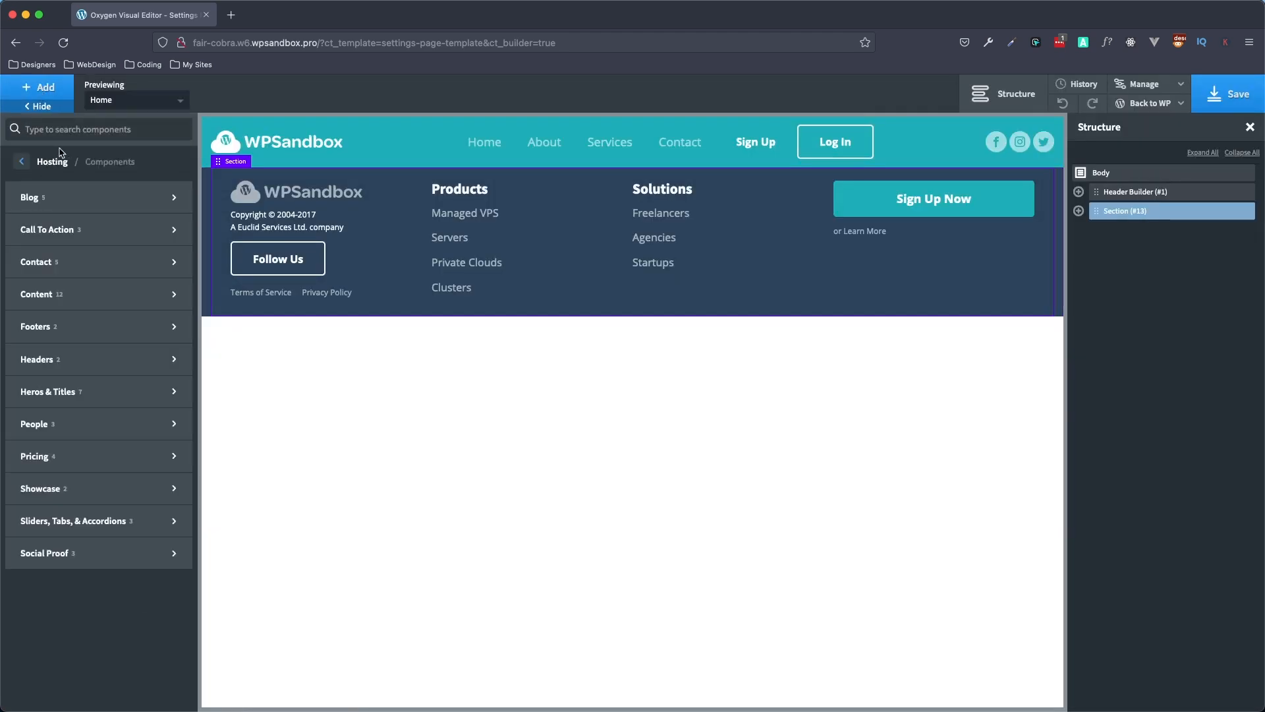
{"action": "type", "text": "inn"}
{"action": "left_click", "coordinate": [61, 177]}
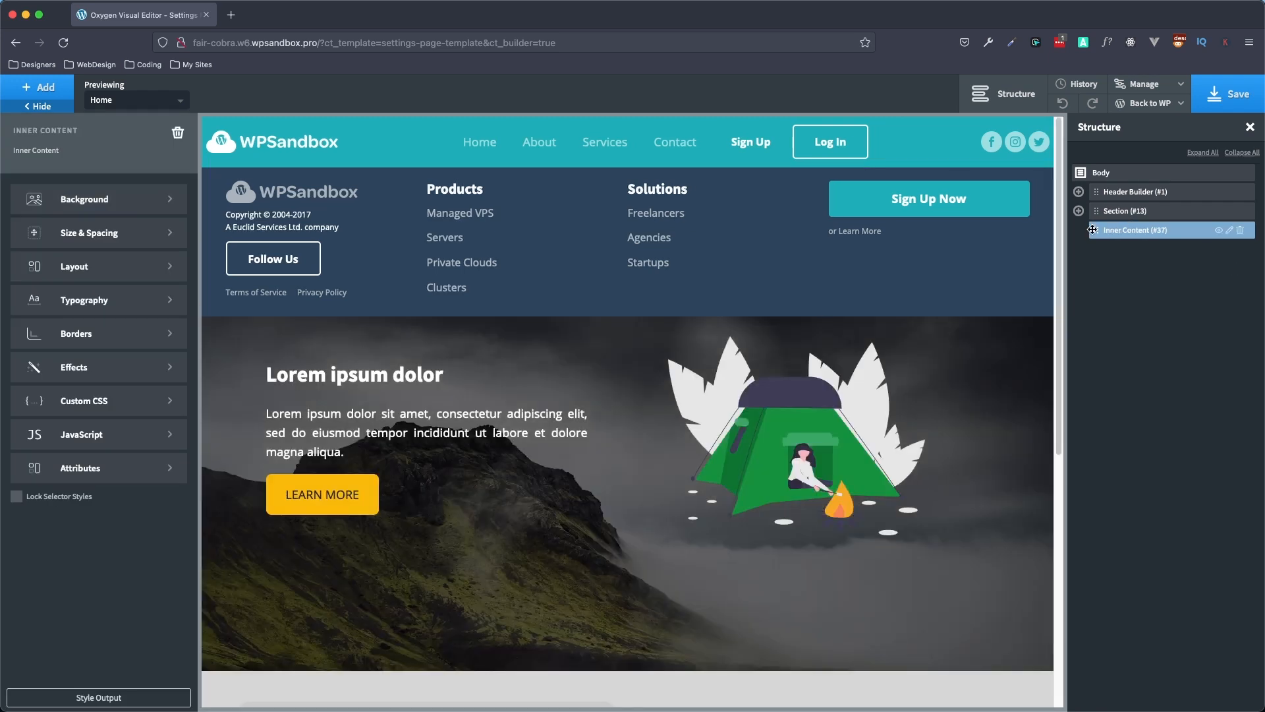
{"action": "left_click_drag", "start_coordinate": [1092, 230], "coordinate": [1094, 209]}
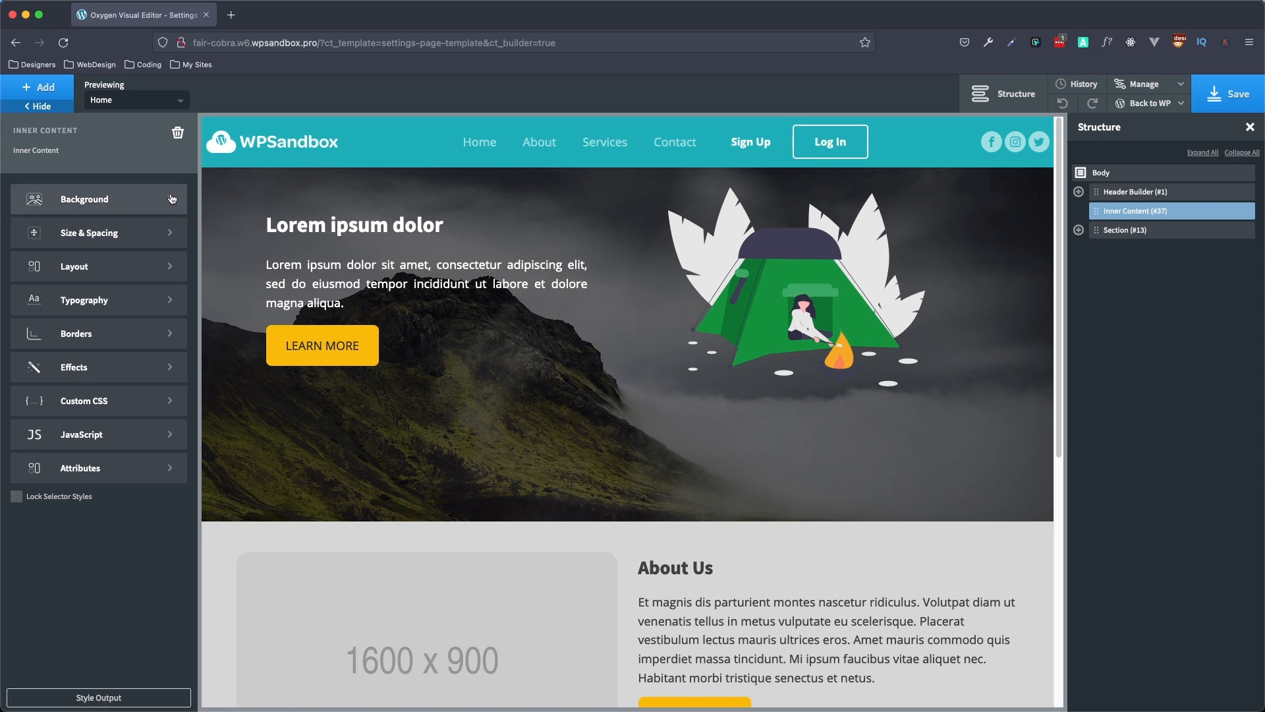
Change the "Solutions" heading in the footer's third column to "Company Info"
{"action": "left_click", "coordinate": [1079, 230]}
{"action": "scroll", "coordinate": [518, 392], "scroll_direction": "down", "scroll_amount": 6}
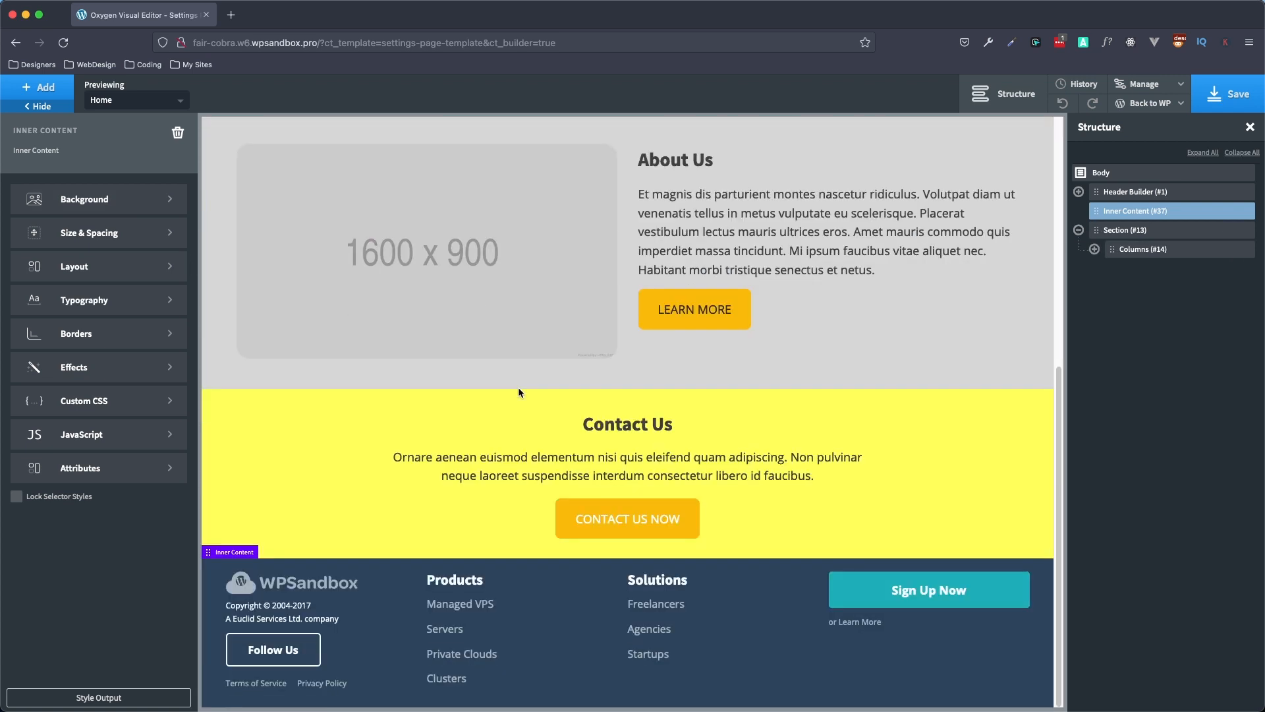
{"action": "left_click", "coordinate": [1095, 249]}
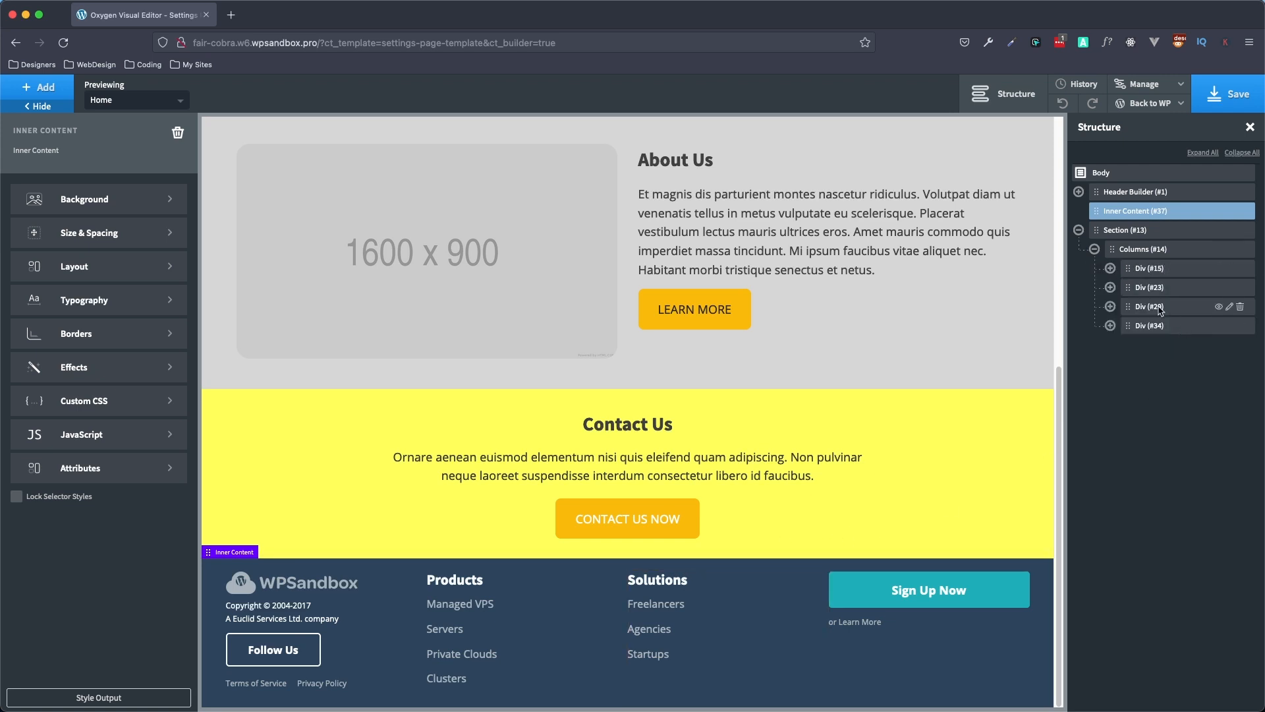
{"action": "left_click", "coordinate": [1111, 307]}
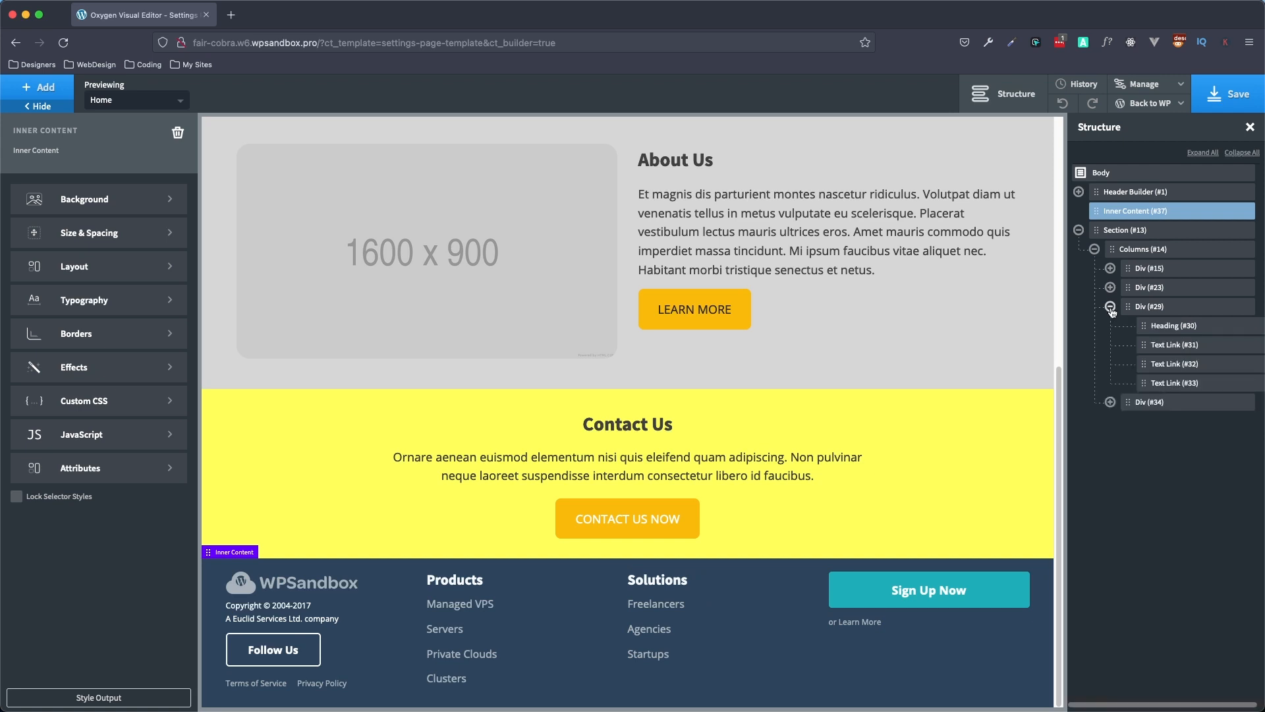
{"action": "left_click", "coordinate": [1189, 328]}
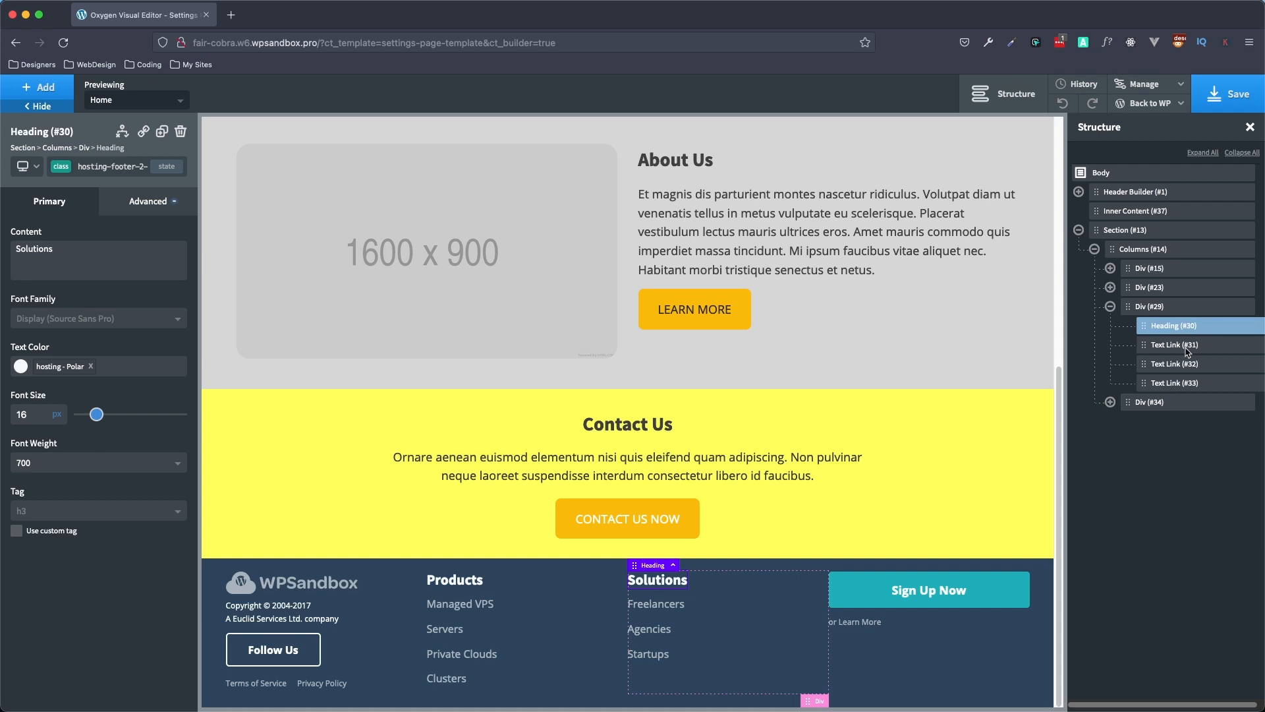
{"action": "double_click", "coordinate": [657, 580]}
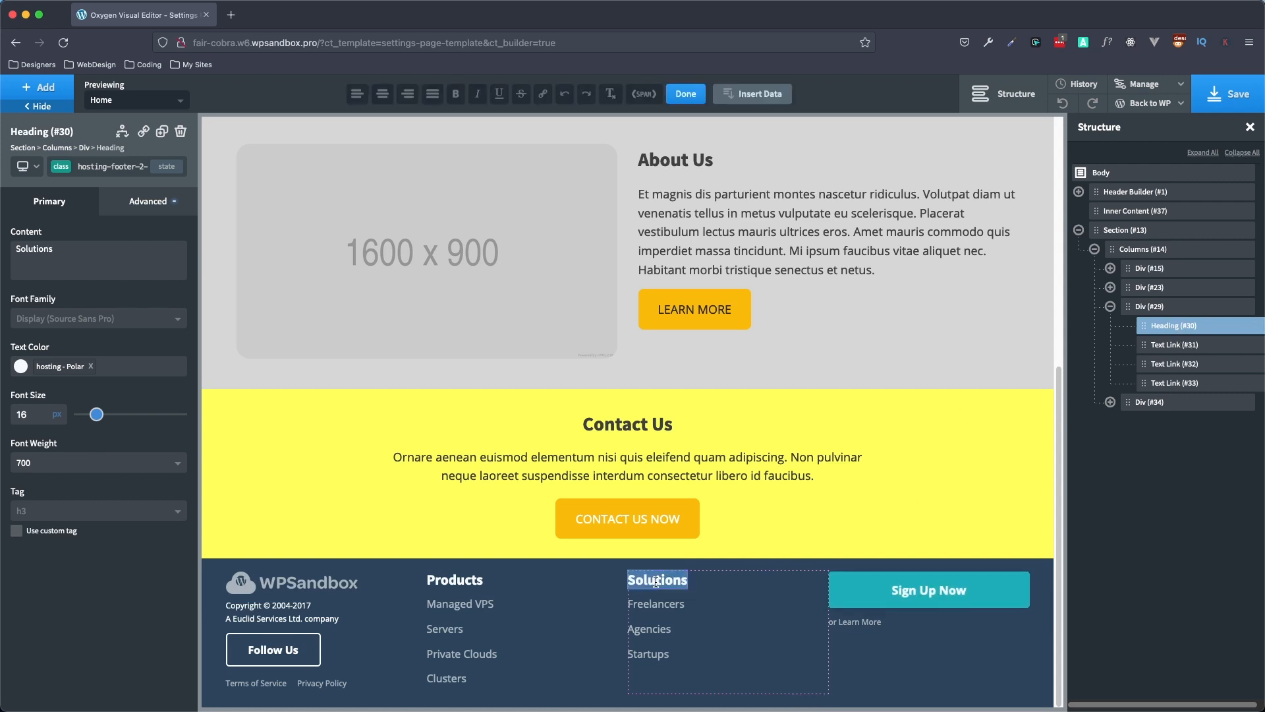
{"action": "type", "text": "Company"}
{"action": "key", "text": "BackSpace"}
{"action": "key", "text": "BackSpace"}
{"action": "key", "text": "BackSpace"}
{"action": "key", "text": "BackSpace"}
{"action": "key", "text": "BackSpace"}
{"action": "key", "text": "BackSpace"}
{"action": "type", "text": "ompany Info"}
Delete the "Startups" text link from the footer's Company Info column
{"action": "left_click", "coordinate": [1208, 352]}
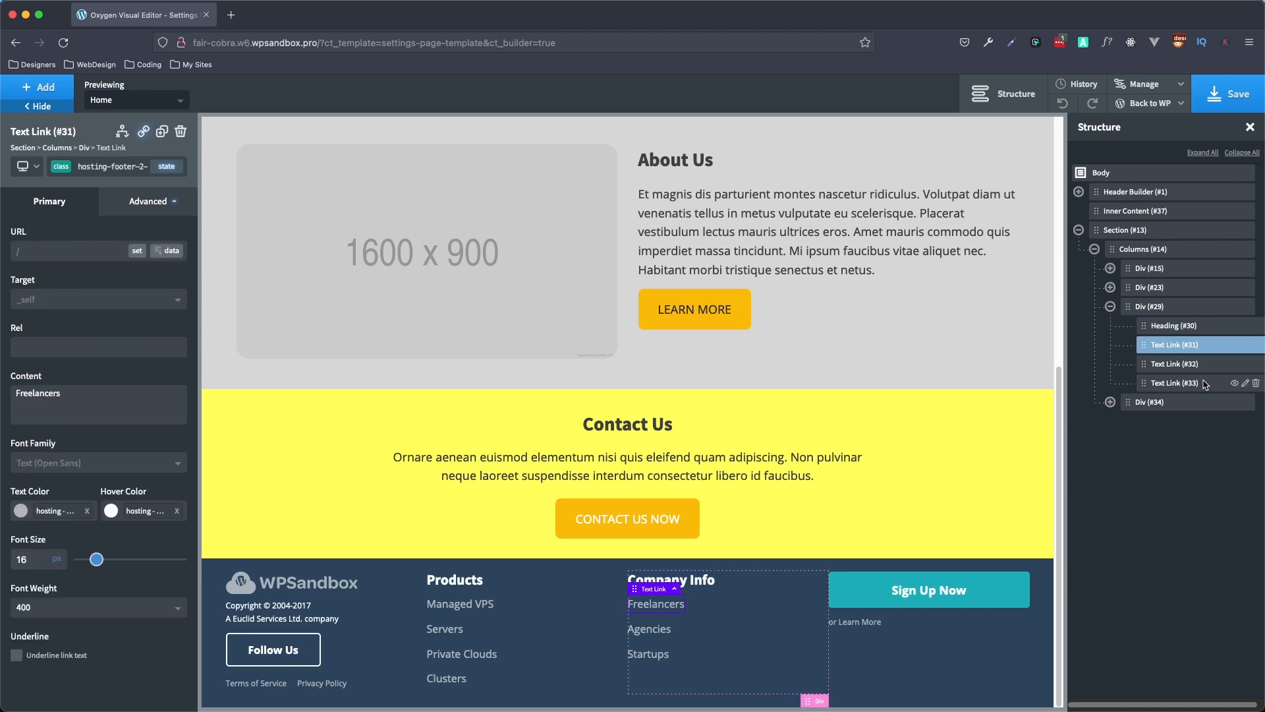
{"action": "left_click", "coordinate": [1208, 383]}
{"action": "left_click", "coordinate": [1257, 386]}
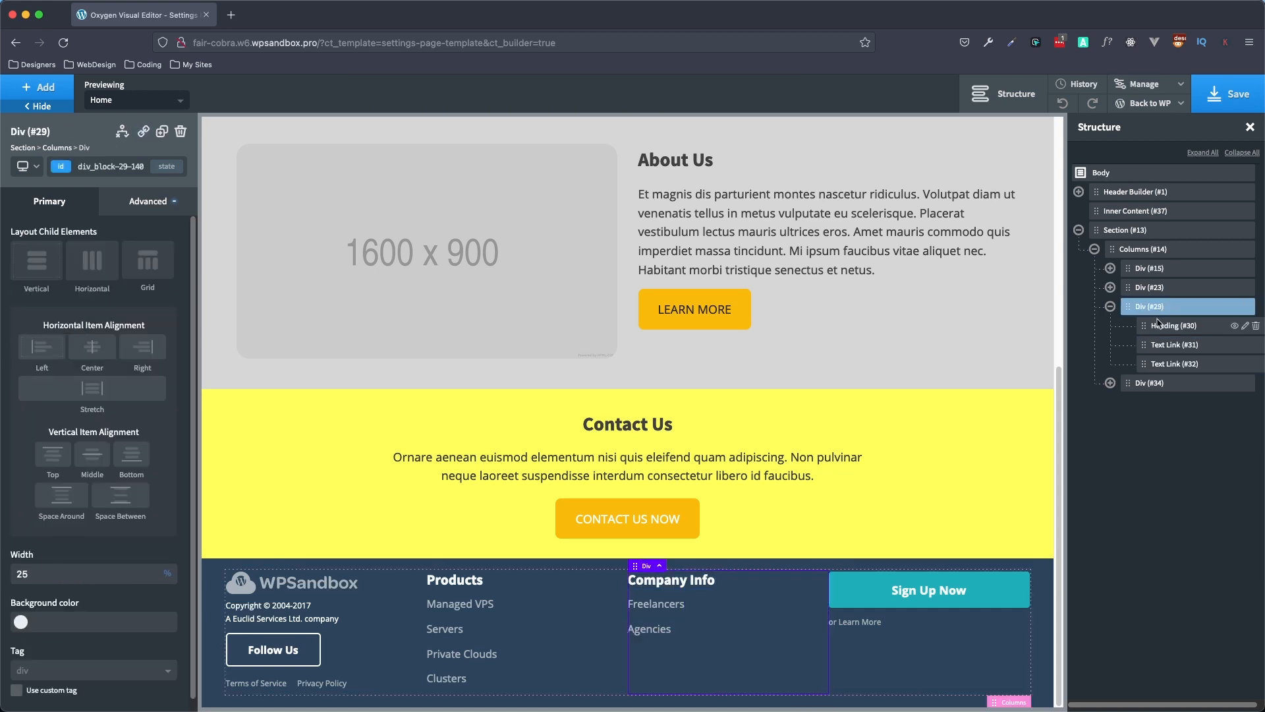
Add a Text element below the remaining links in the footer's Company Info column
{"action": "left_click", "coordinate": [43, 87]}
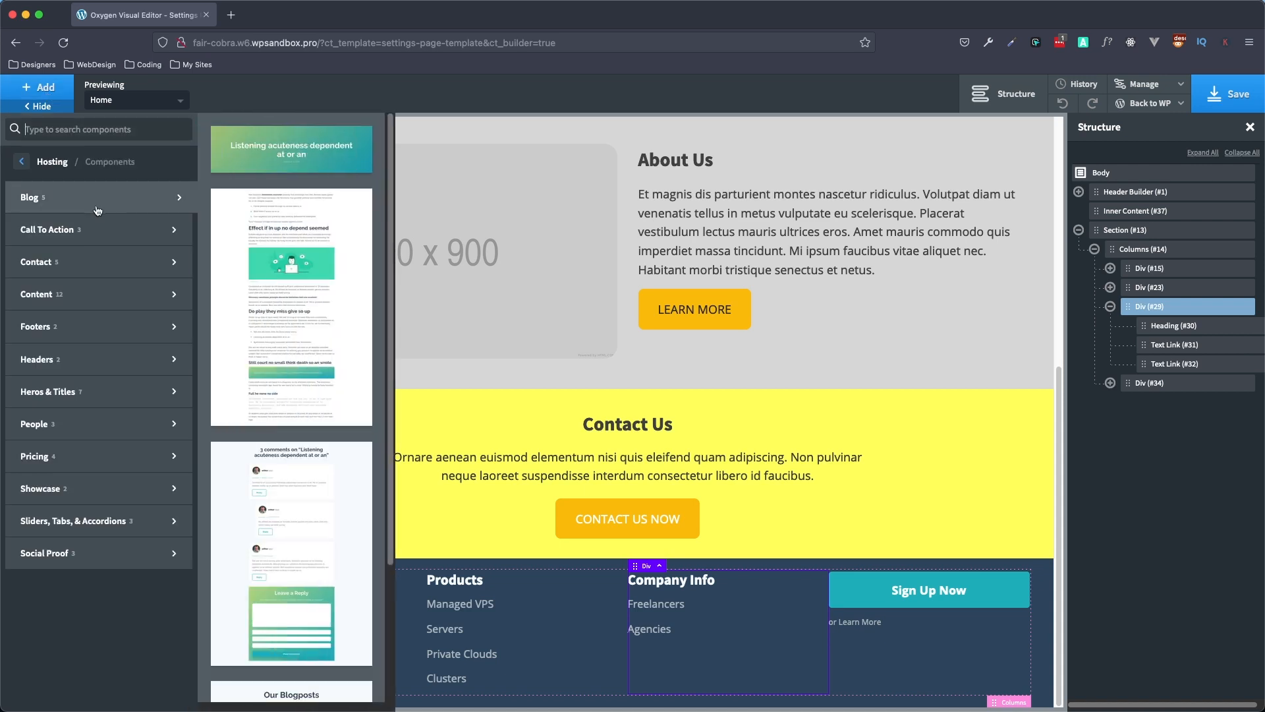
{"action": "type", "text": "te"}
{"action": "left_click", "coordinate": [56, 169]}
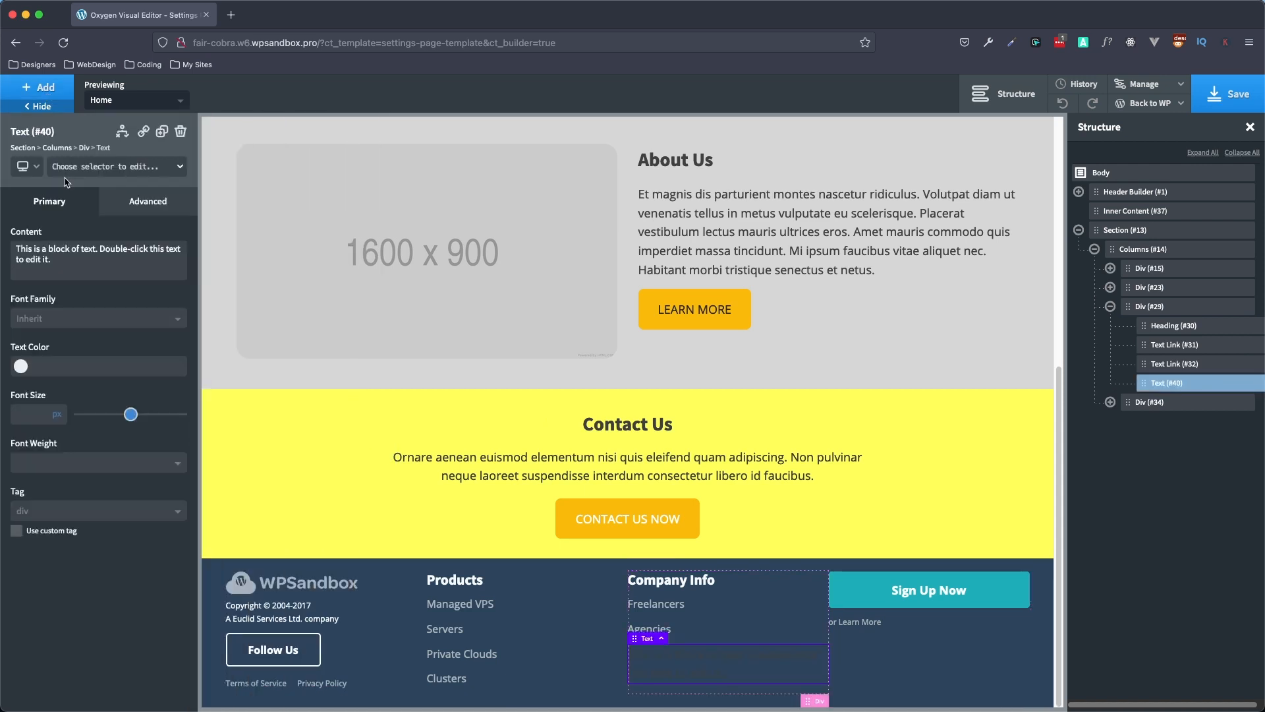
Replace the "Freelancers" link text with the Meta Box field Company Email Address from the custom-settings page
{"action": "left_click", "coordinate": [1181, 345]}
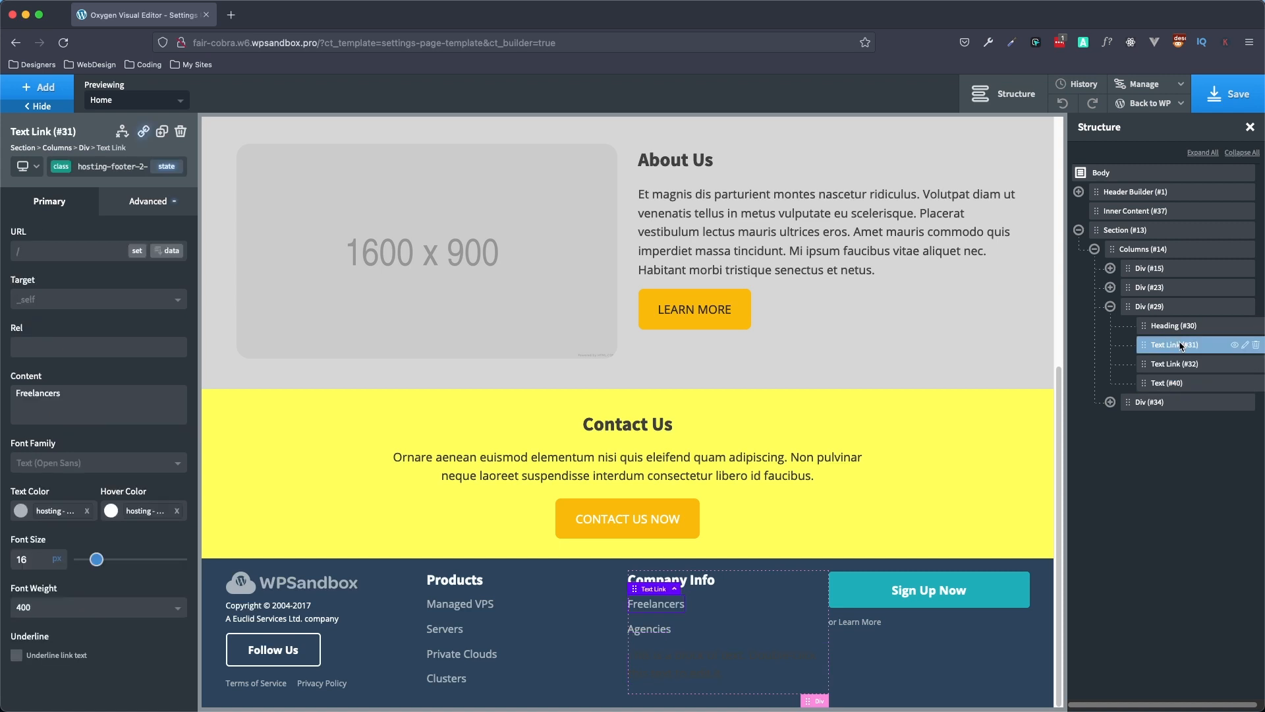
{"action": "double_click", "coordinate": [653, 606]}
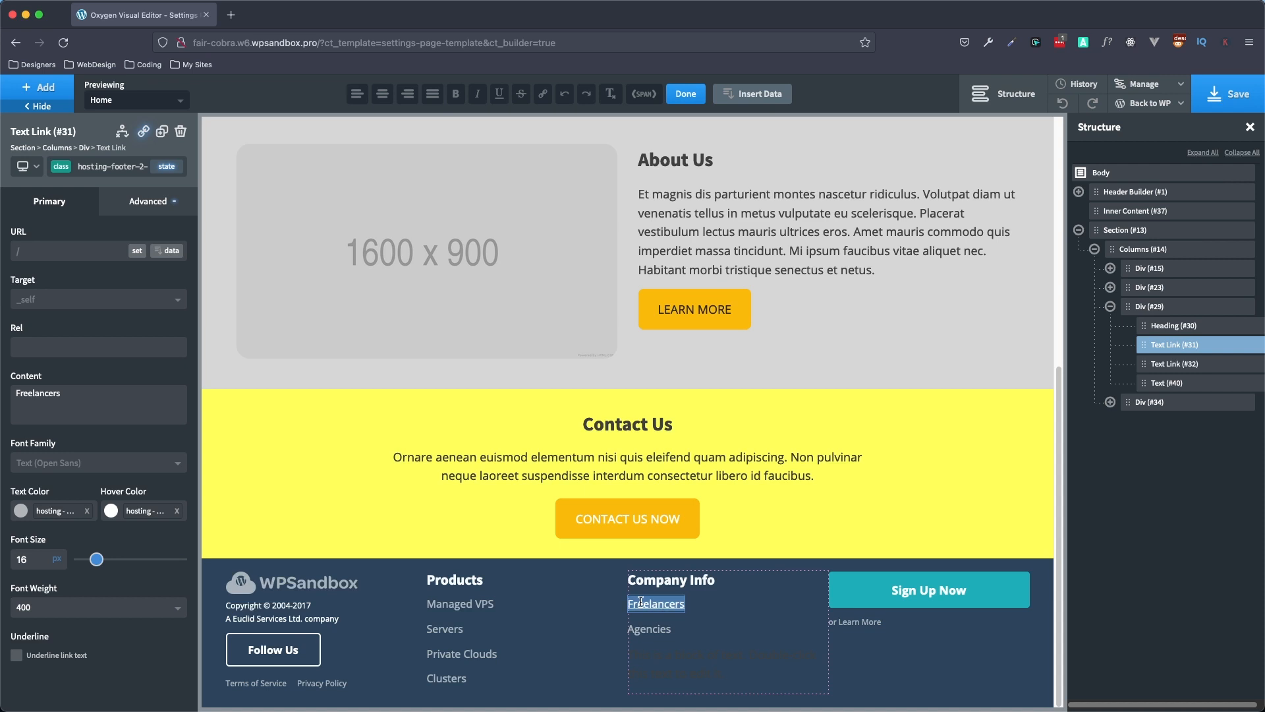
{"action": "left_click", "coordinate": [745, 96]}
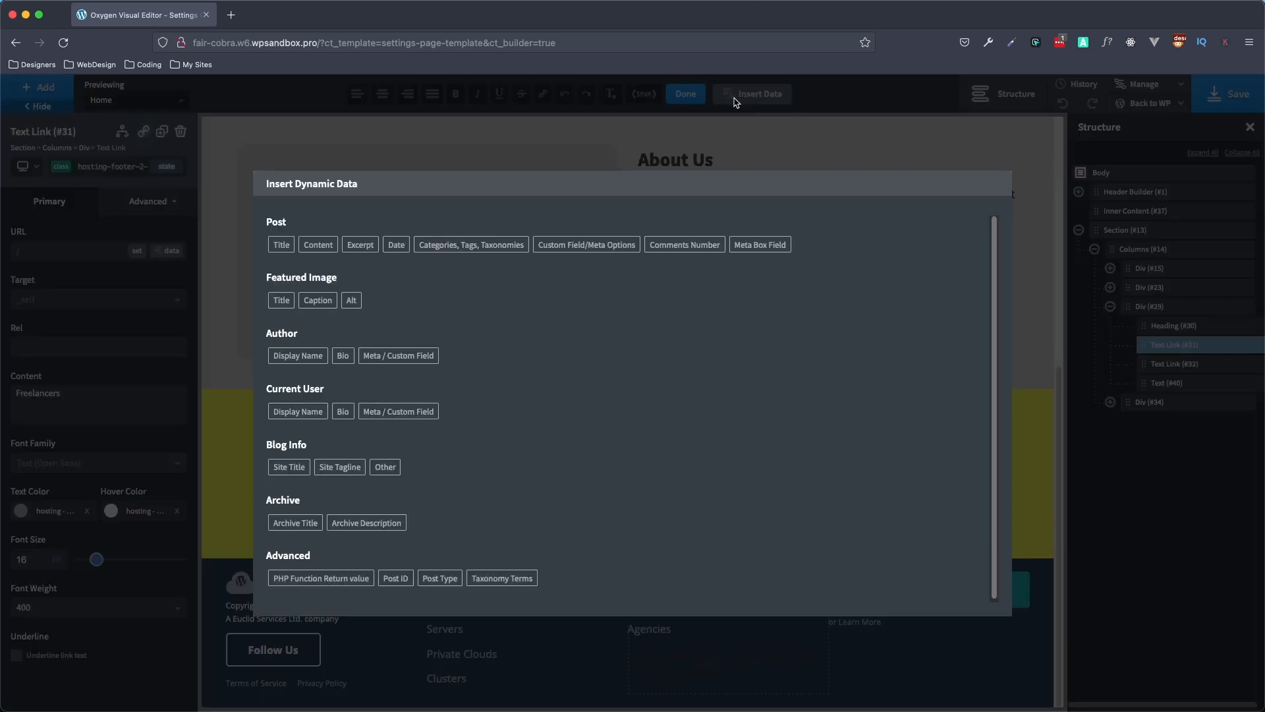
{"action": "left_click", "coordinate": [762, 245]}
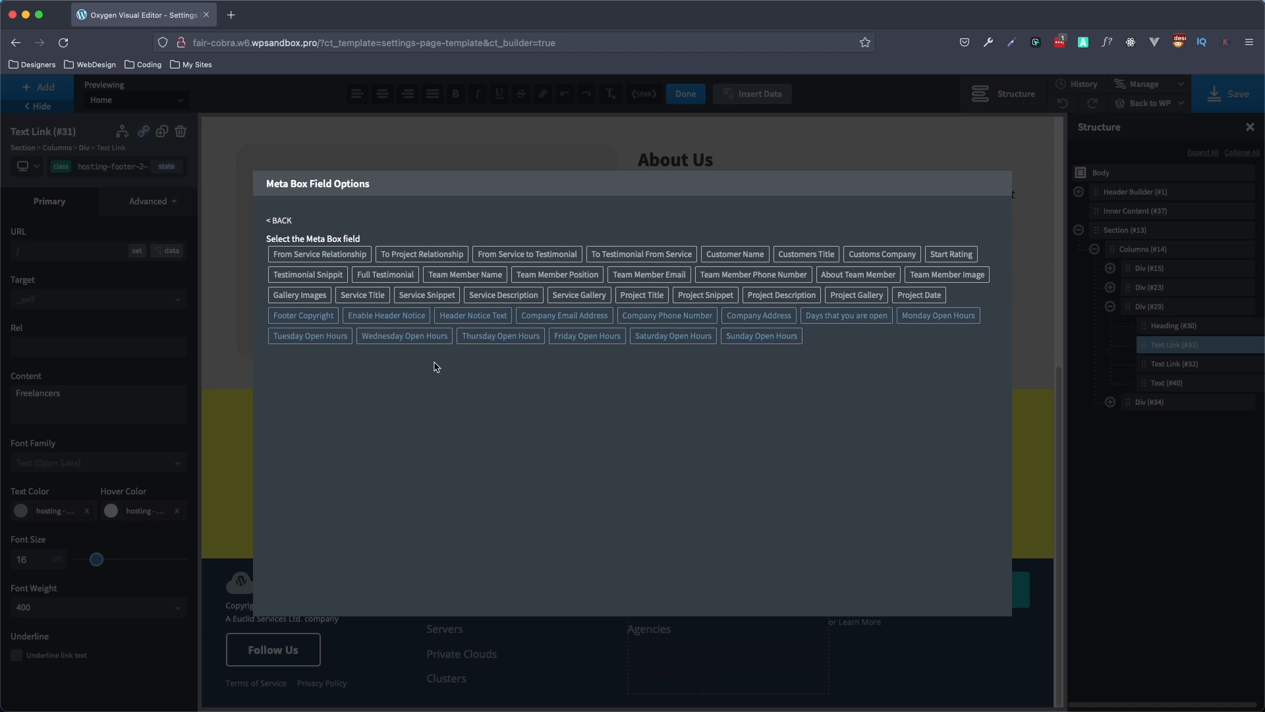
{"action": "left_click", "coordinate": [552, 318]}
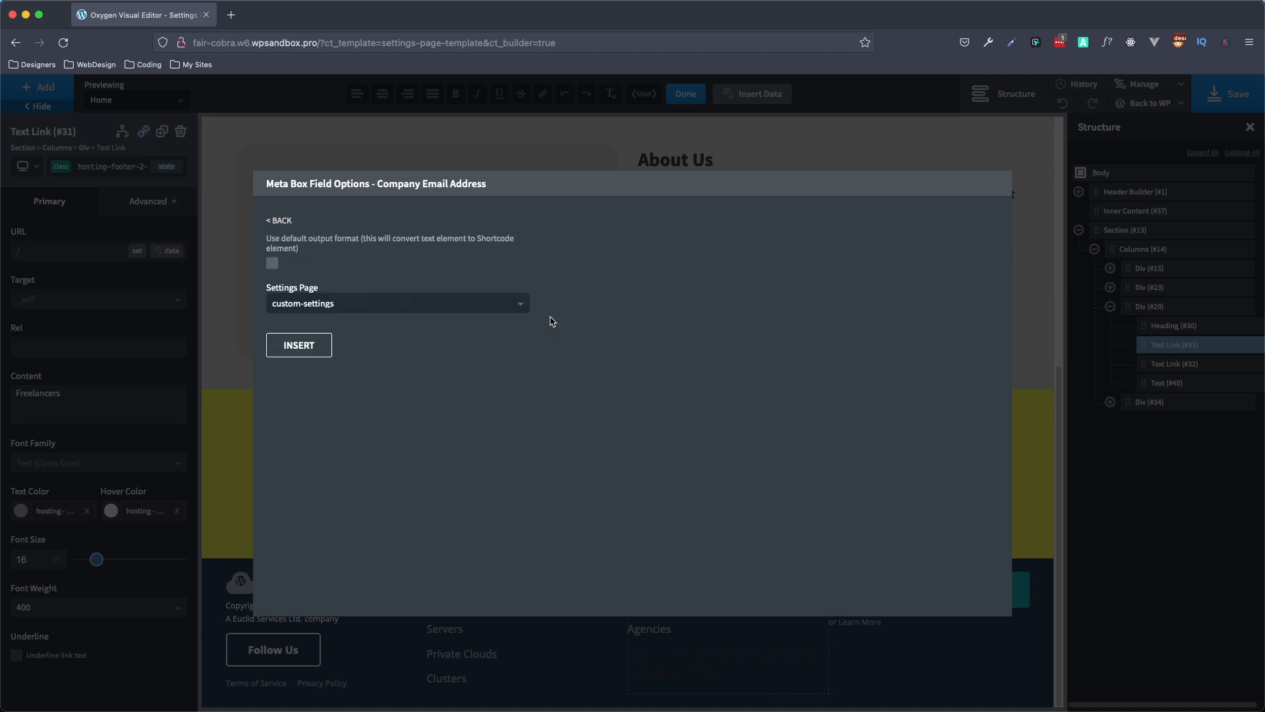
{"action": "left_click", "coordinate": [311, 346]}
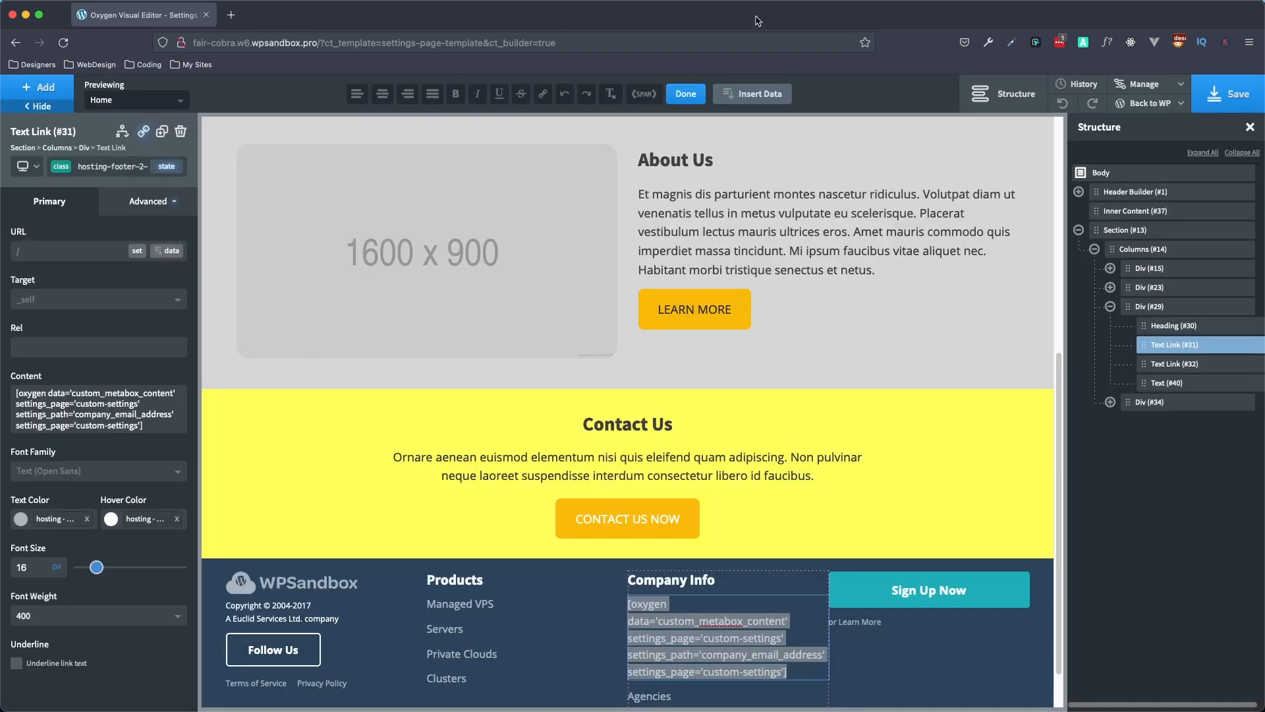
{"action": "left_click", "coordinate": [686, 94]}
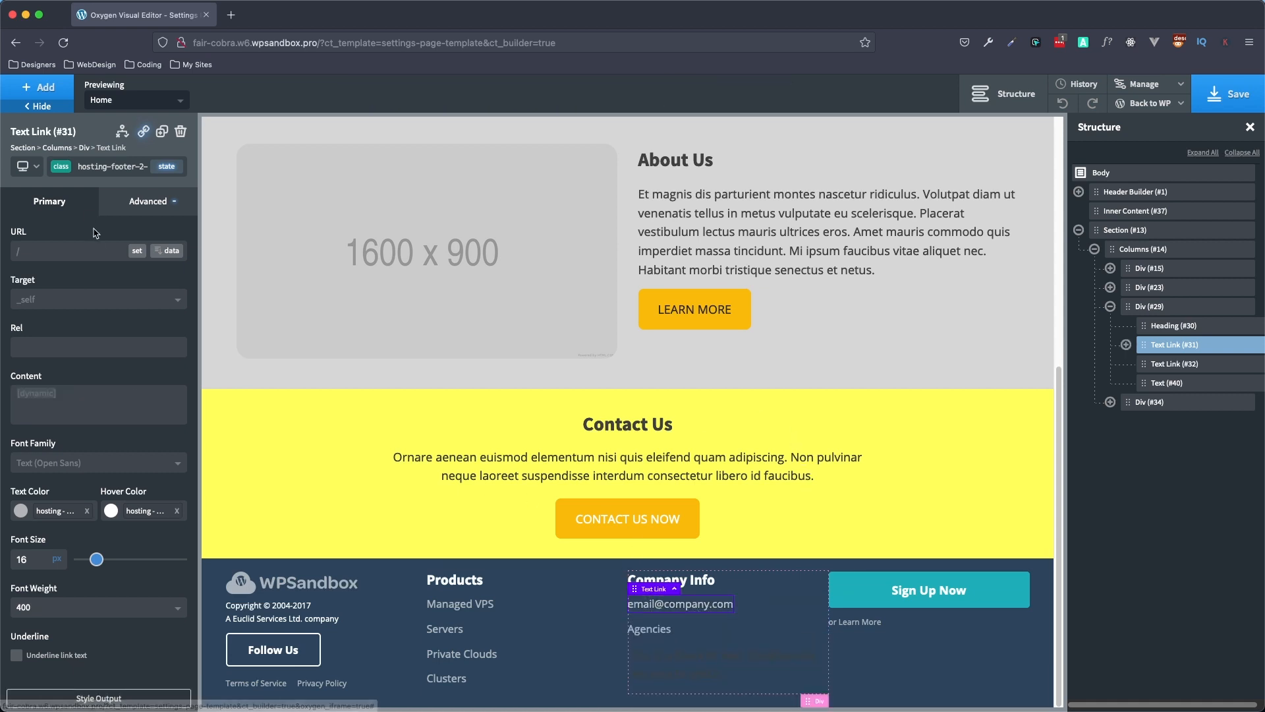
Set the email text link's URL to the Meta Box field Company Email Address as dynamic data
{"action": "left_click", "coordinate": [169, 254]}
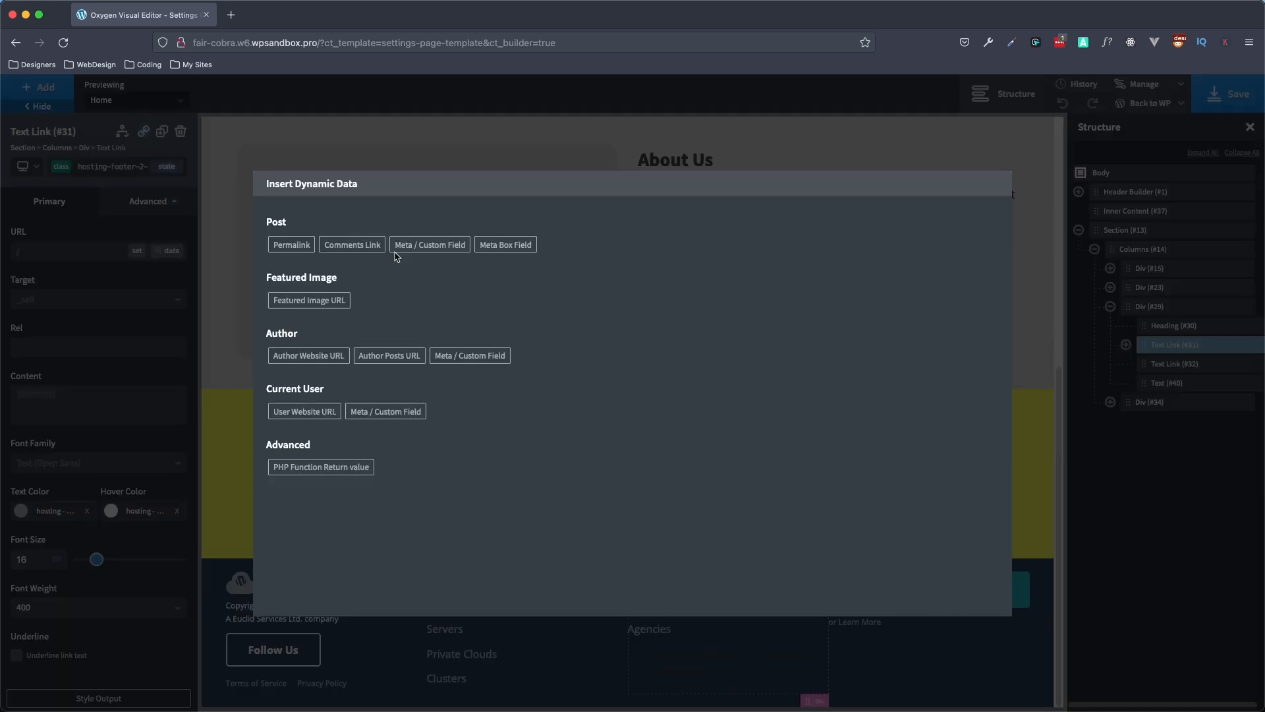
{"action": "left_click", "coordinate": [523, 247]}
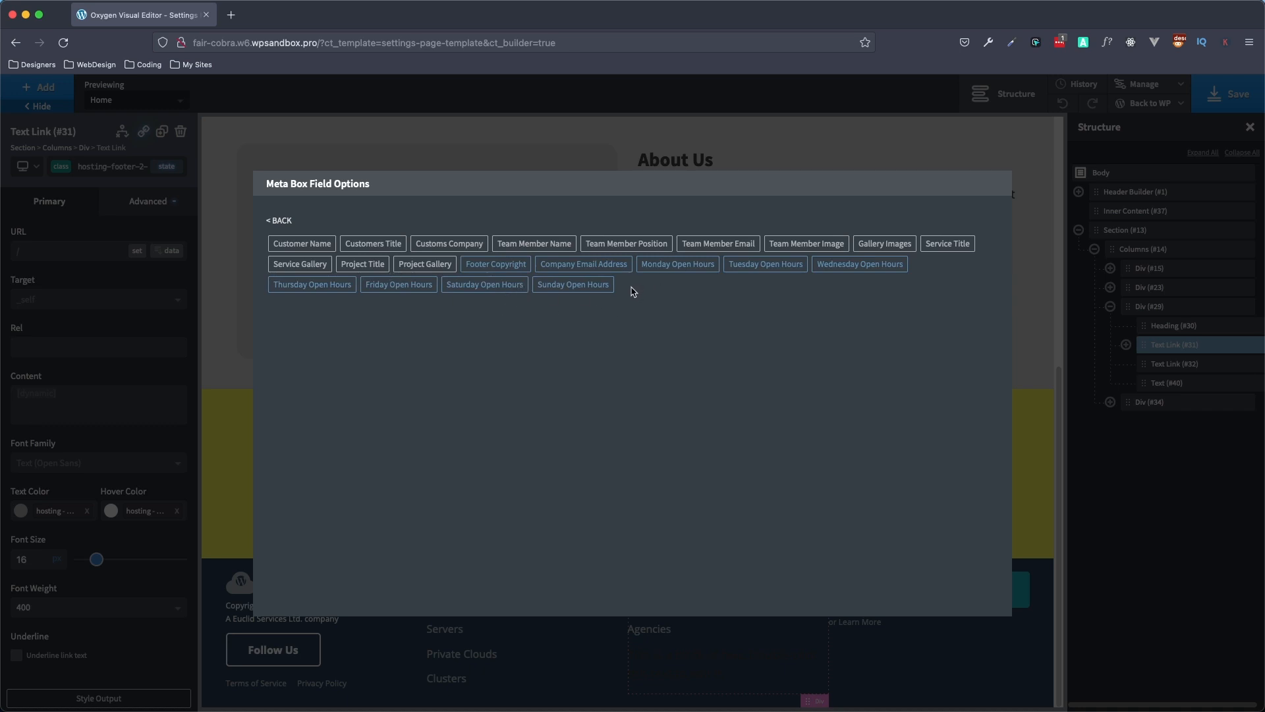
{"action": "left_click", "coordinate": [597, 267]}
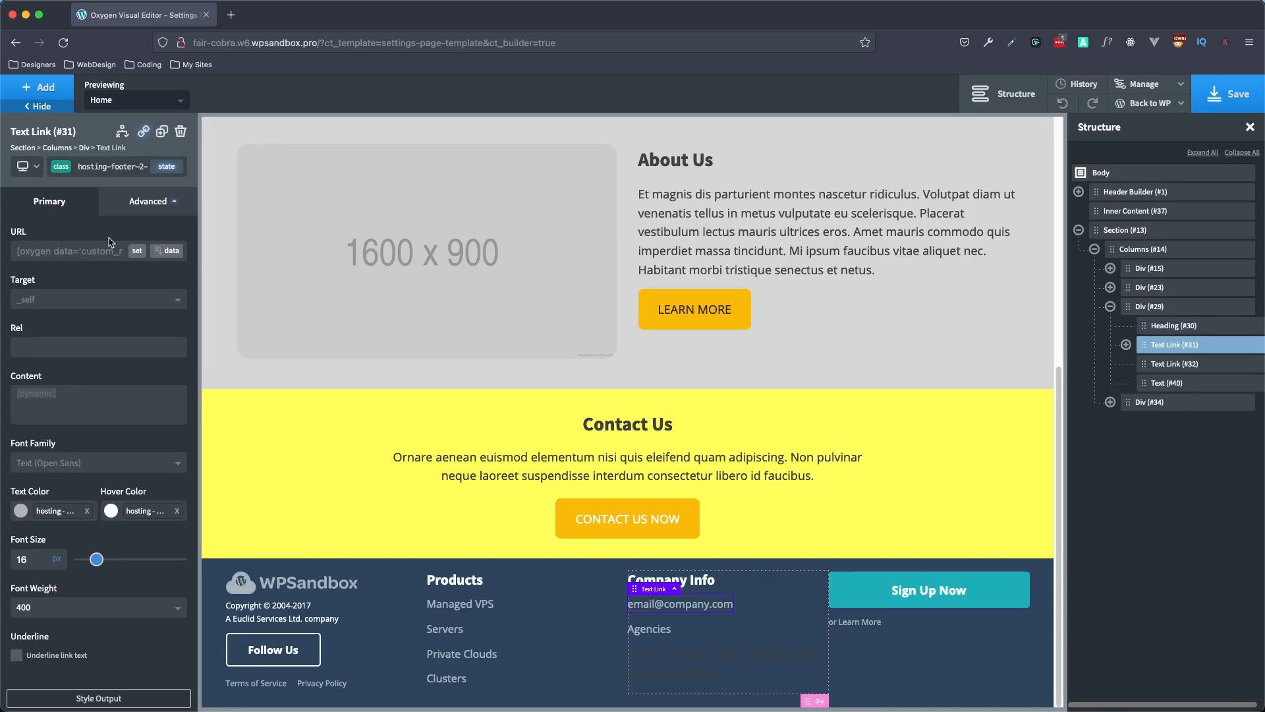
Select the "Agencies" text link in the footer's Company Info column
{"action": "left_click", "coordinate": [1189, 367]}
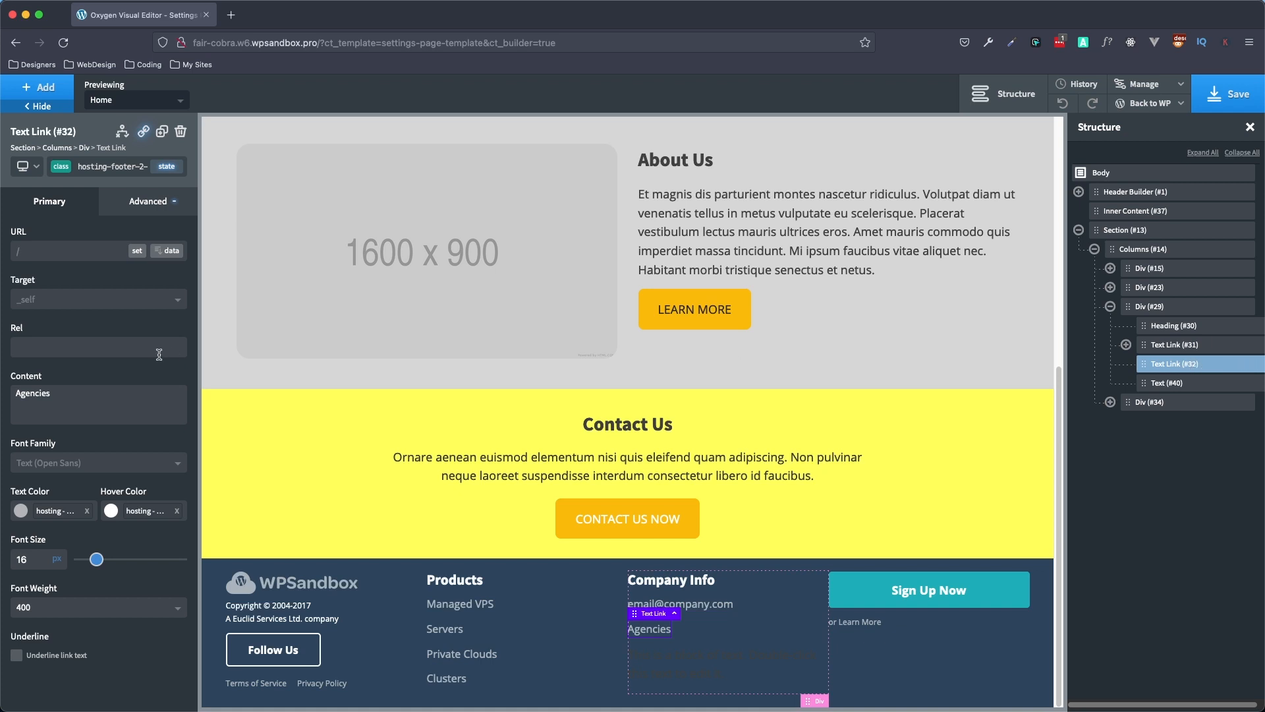
Replace the Agencies link text with the Company Phone Number Meta Box field from custom-settings and copy its shortcode
{"action": "double_click", "coordinate": [648, 630]}
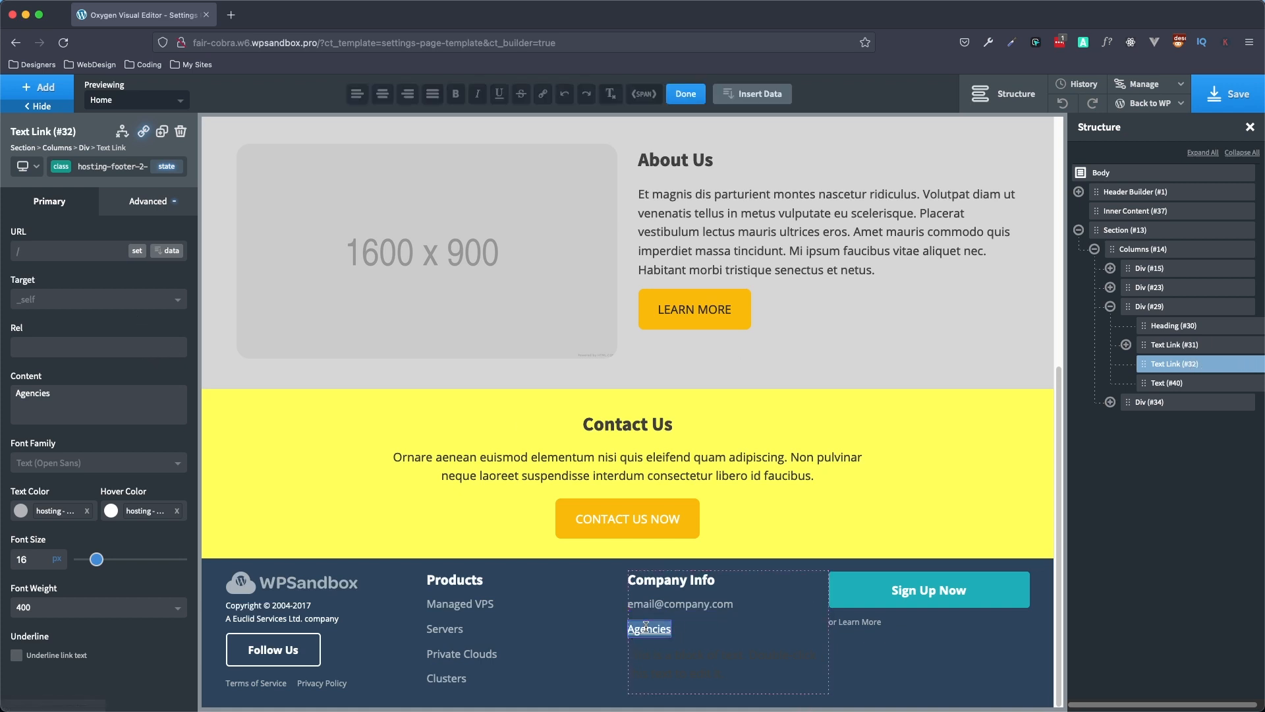
{"action": "left_click", "coordinate": [749, 96]}
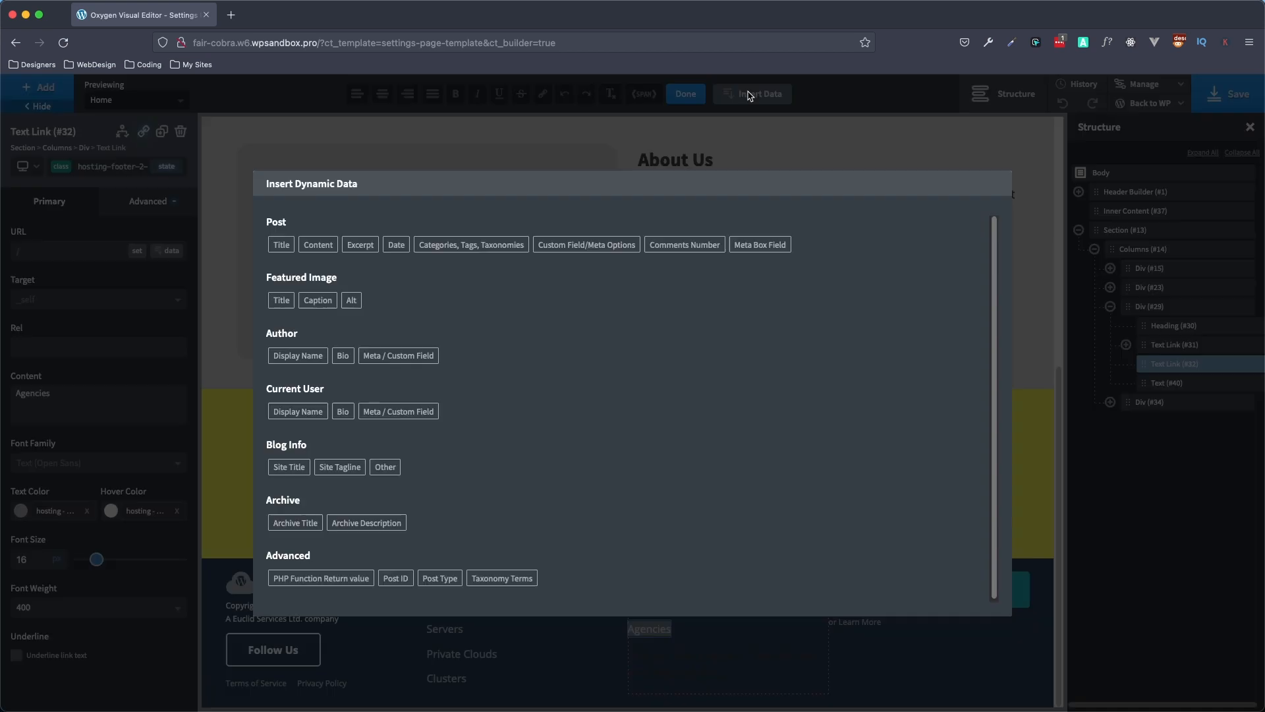
{"action": "left_click", "coordinate": [768, 254]}
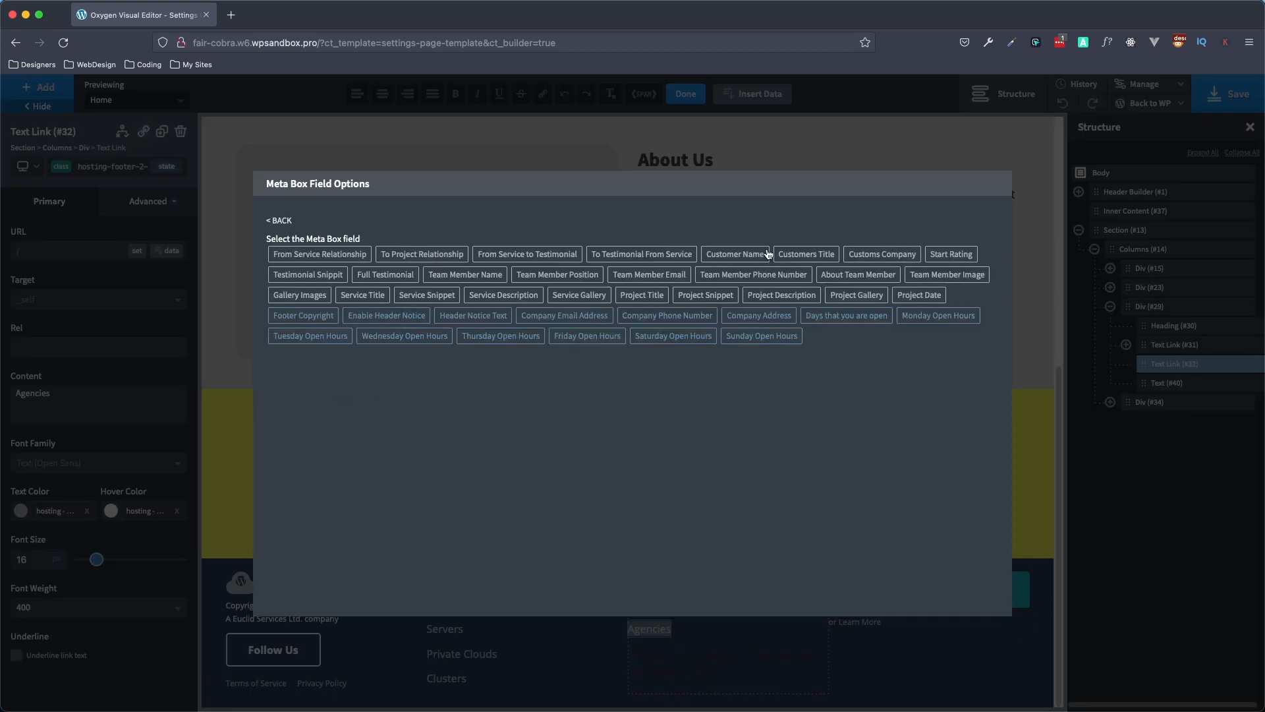
{"action": "left_click", "coordinate": [667, 317]}
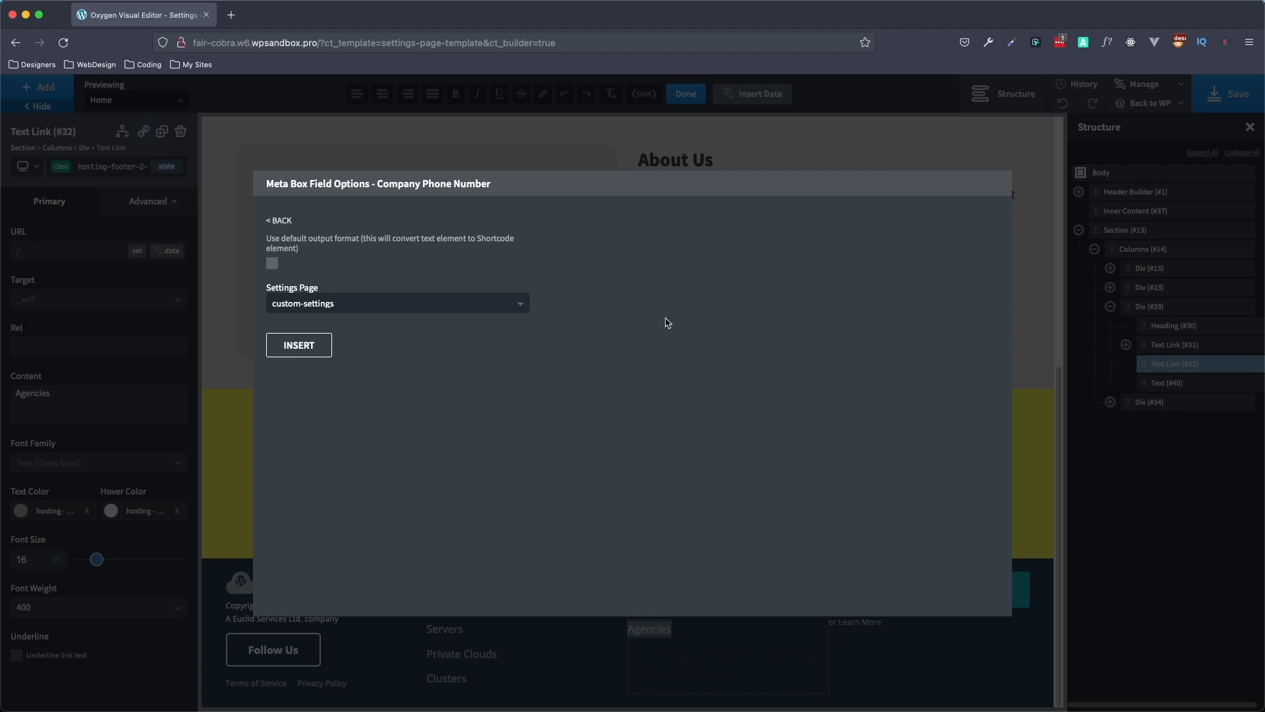
{"action": "left_click", "coordinate": [300, 348]}
{"action": "triple_click", "coordinate": [730, 668]}
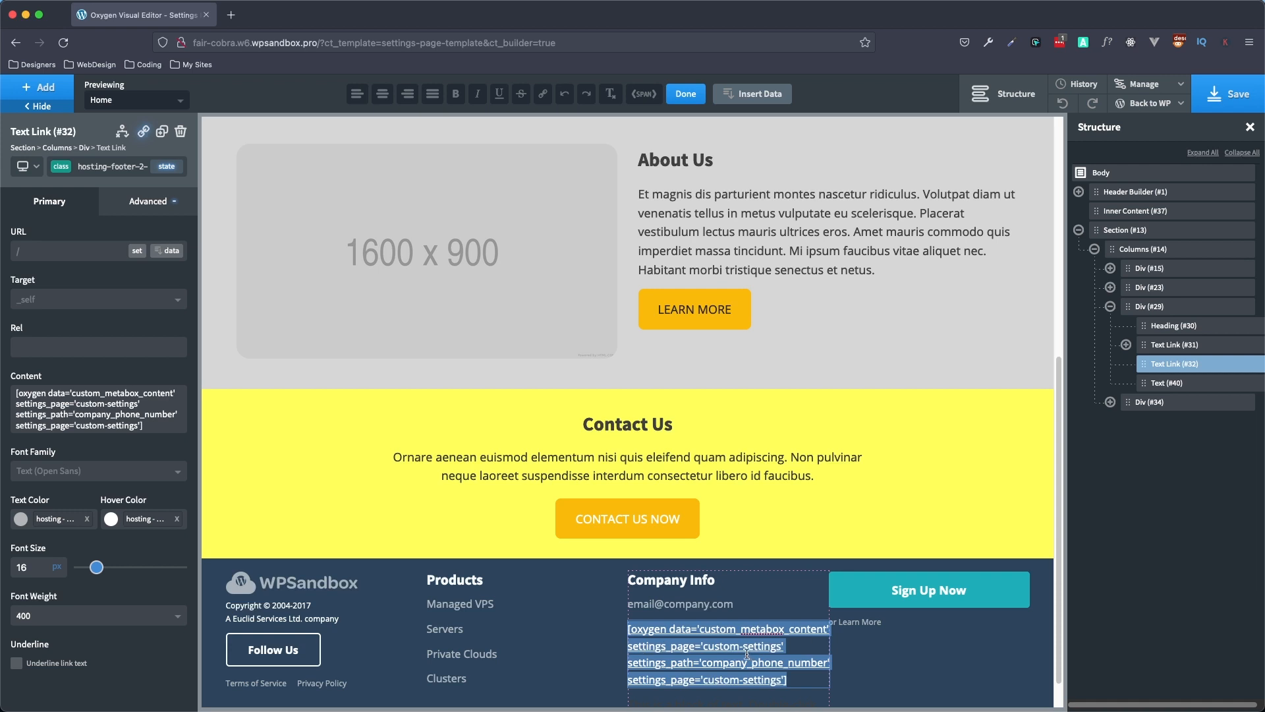
{"action": "left_click", "coordinate": [684, 94]}
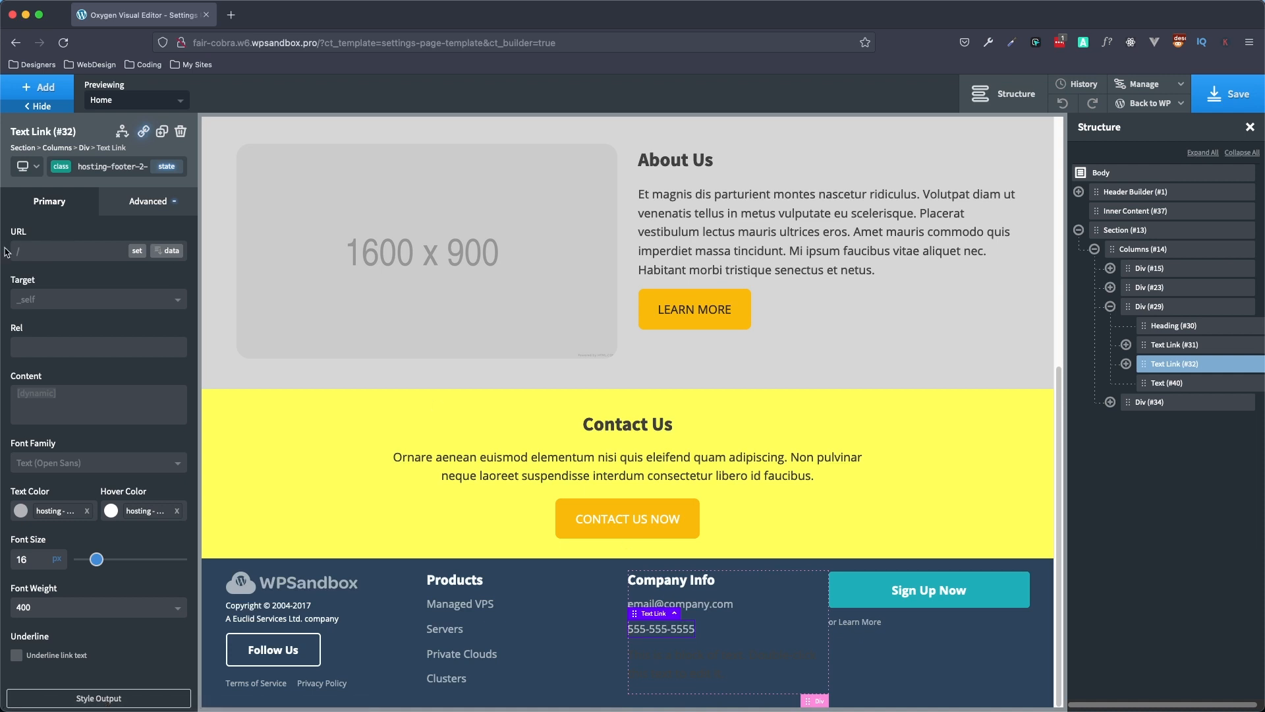
{"action": "left_click", "coordinate": [165, 251]}
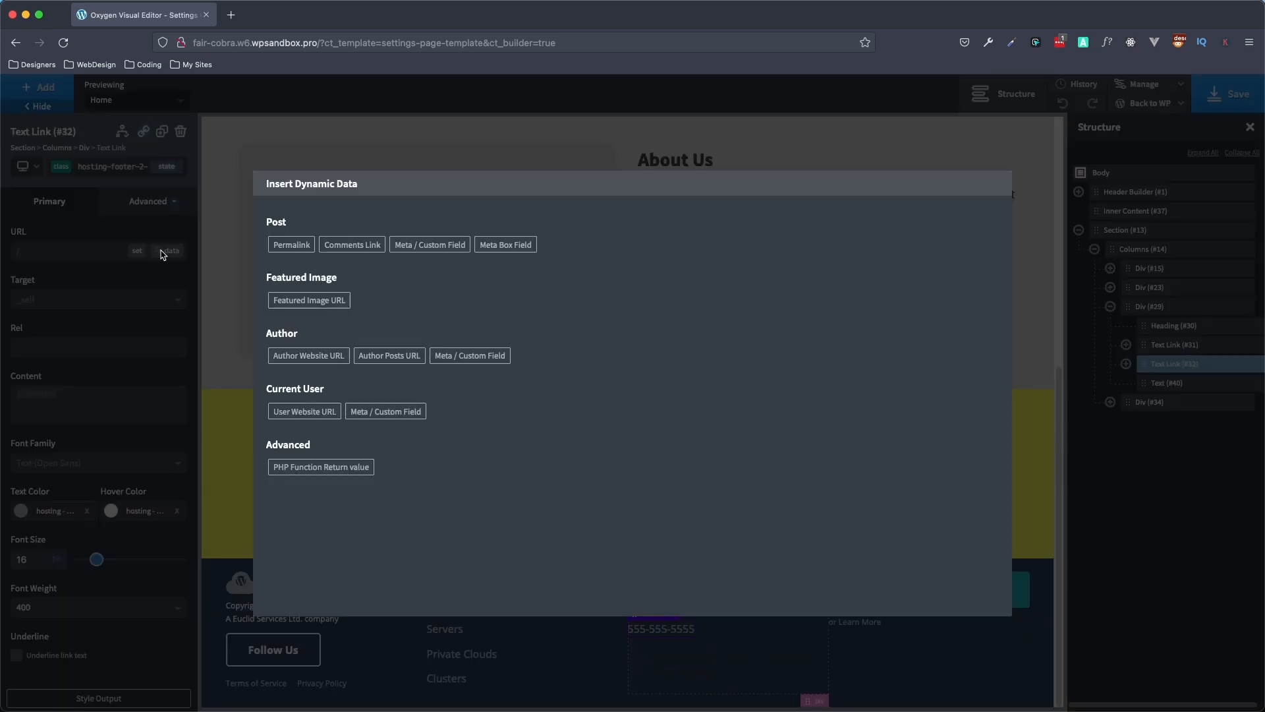
{"action": "left_click", "coordinate": [506, 244]}
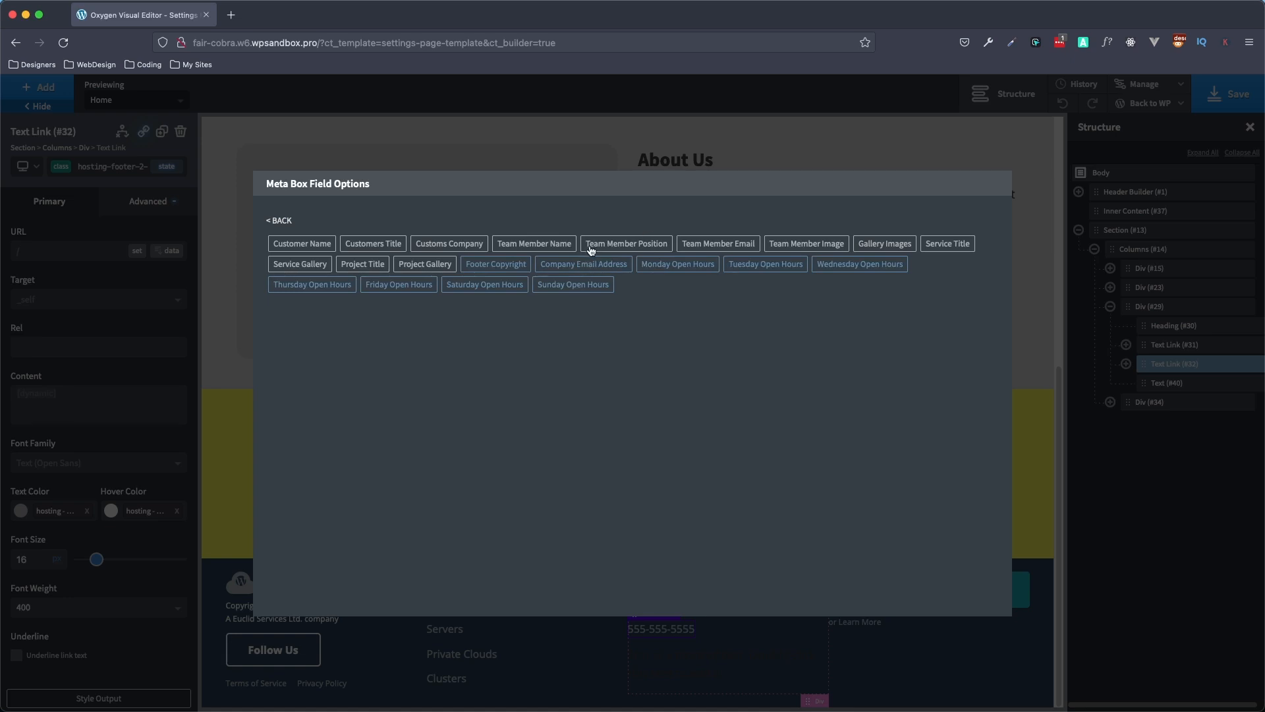
{"action": "left_click", "coordinate": [751, 149]}
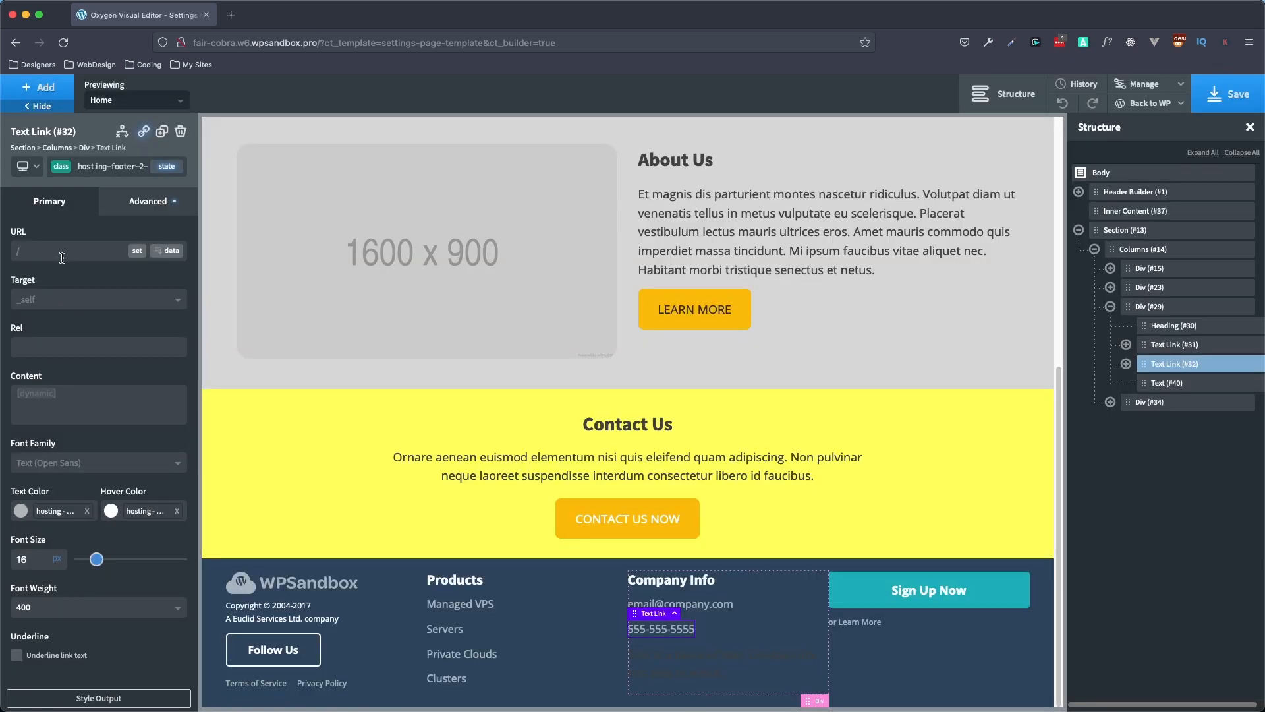
Set the phone link's URL to the copied Company Phone Number shortcode, prefixed with "tel:"
{"action": "key", "text": "super+v"}
{"action": "key", "text": "Left"}
{"action": "key", "text": "Left"}
{"action": "key", "text": "Left"}
{"action": "key", "text": "Left"}
{"action": "key", "text": "Left"}
{"action": "key", "text": "Left"}
{"action": "key", "text": "Left"}
{"action": "key", "text": "Left"}
{"action": "key", "text": "Left"}
{"action": "key", "text": "Left"}
{"action": "key", "text": "Left"}
{"action": "key", "text": "Left"}
{"action": "key", "text": "Left"}
{"action": "key", "text": "Left"}
{"action": "key", "text": "Left"}
{"action": "key", "text": "Left"}
{"action": "key", "text": "Left"}
{"action": "key", "text": "Left"}
{"action": "key", "text": "Left"}
{"action": "key", "text": "Left"}
{"action": "key", "text": "Left"}
{"action": "key", "text": "Left"}
{"action": "key", "text": "Left"}
{"action": "key", "text": "Left"}
{"action": "key", "text": "Left"}
{"action": "key", "text": "Left"}
{"action": "key", "text": "Left"}
{"action": "key", "text": "Left"}
{"action": "key", "text": "Left"}
{"action": "key", "text": "Left"}
{"action": "key", "text": "Left"}
{"action": "key", "text": "Left"}
{"action": "key", "text": "Left"}
{"action": "key", "text": "Left"}
{"action": "key", "text": "Left"}
{"action": "key", "text": "Left"}
{"action": "key", "text": "Left"}
{"action": "key", "text": "Left"}
{"action": "key", "text": "Left"}
{"action": "key", "text": "Left"}
{"action": "key", "text": "Right"}
{"action": "key", "text": "Right"}
{"action": "key", "text": "Right"}
{"action": "key", "text": "Right"}
{"action": "key", "text": "Right"}
{"action": "key", "text": "Right"}
{"action": "key", "text": "Right"}
{"action": "key", "text": "Right"}
{"action": "key", "text": "Right"}
{"action": "key", "text": "Right"}
{"action": "key", "text": "Right"}
{"action": "key", "text": "Right"}
{"action": "key", "text": "Right"}
{"action": "key", "text": "Right"}
{"action": "key", "text": "Right"}
{"action": "key", "text": "Right"}
{"action": "key", "text": "Right"}
{"action": "key", "text": "Right"}
{"action": "key", "text": "Right"}
{"action": "key", "text": "Right"}
{"action": "key", "text": "Left"}
{"action": "key", "text": "Left"}
{"action": "key", "text": "Left"}
{"action": "key", "text": "Left"}
{"action": "key", "text": "Left"}
{"action": "key", "text": "Left"}
{"action": "key", "text": "Left"}
{"action": "key", "text": "Left"}
{"action": "key", "text": "Left"}
{"action": "key", "text": "Left"}
{"action": "key", "text": "Left"}
{"action": "key", "text": "Left"}
{"action": "key", "text": "Left"}
{"action": "key", "text": "Left"}
{"action": "key", "text": "Left"}
{"action": "key", "text": "Left"}
{"action": "key", "text": "Left"}
{"action": "key", "text": "Left"}
{"action": "key", "text": "Left"}
{"action": "key", "text": "Left"}
{"action": "key", "text": "Left"}
{"action": "key", "text": "Left"}
{"action": "key", "text": "Left"}
{"action": "key", "text": "Left"}
{"action": "key", "text": "Left"}
{"action": "key", "text": "Left"}
{"action": "key", "text": "Left"}
{"action": "key", "text": "Left"}
{"action": "key", "text": "Left"}
{"action": "key", "text": "Left"}
{"action": "key", "text": "Left"}
{"action": "key", "text": "Left"}
{"action": "key", "text": "Left"}
{"action": "key", "text": "Left"}
{"action": "key", "text": "Left"}
{"action": "key", "text": "Left"}
{"action": "key", "text": "Left"}
{"action": "key", "text": "Left"}
{"action": "key", "text": "Left"}
{"action": "key", "text": "Left"}
{"action": "type", "text": "tel:"}
Replace the placeholder text under the phone link with the Company Address Meta Box field from custom-settings
{"action": "left_click", "coordinate": [694, 658]}
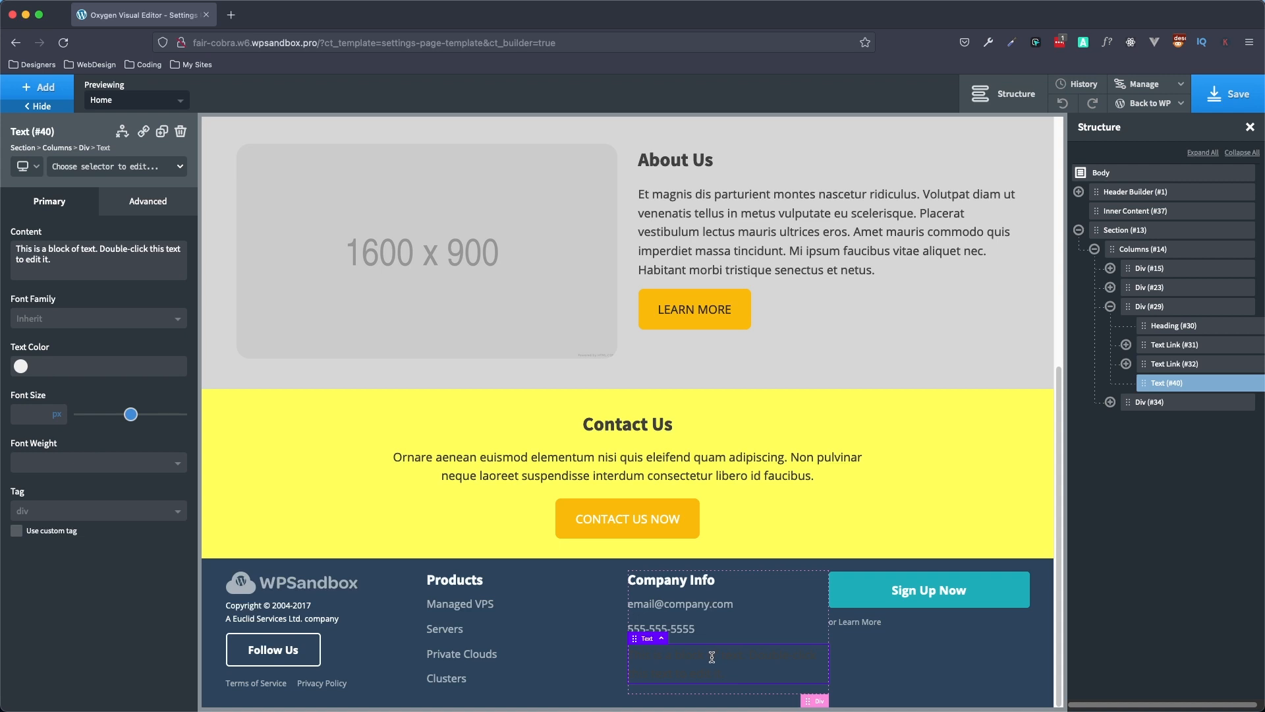
{"action": "double_click", "coordinate": [712, 657]}
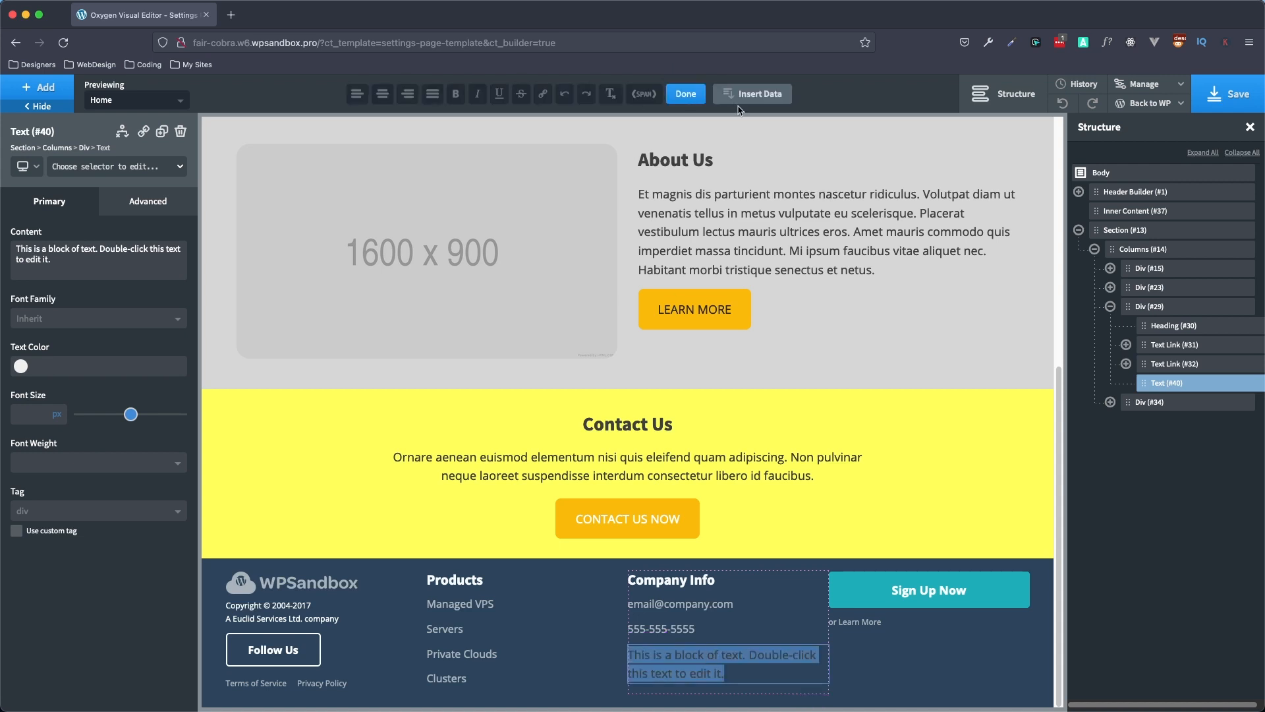
{"action": "left_click", "coordinate": [761, 97]}
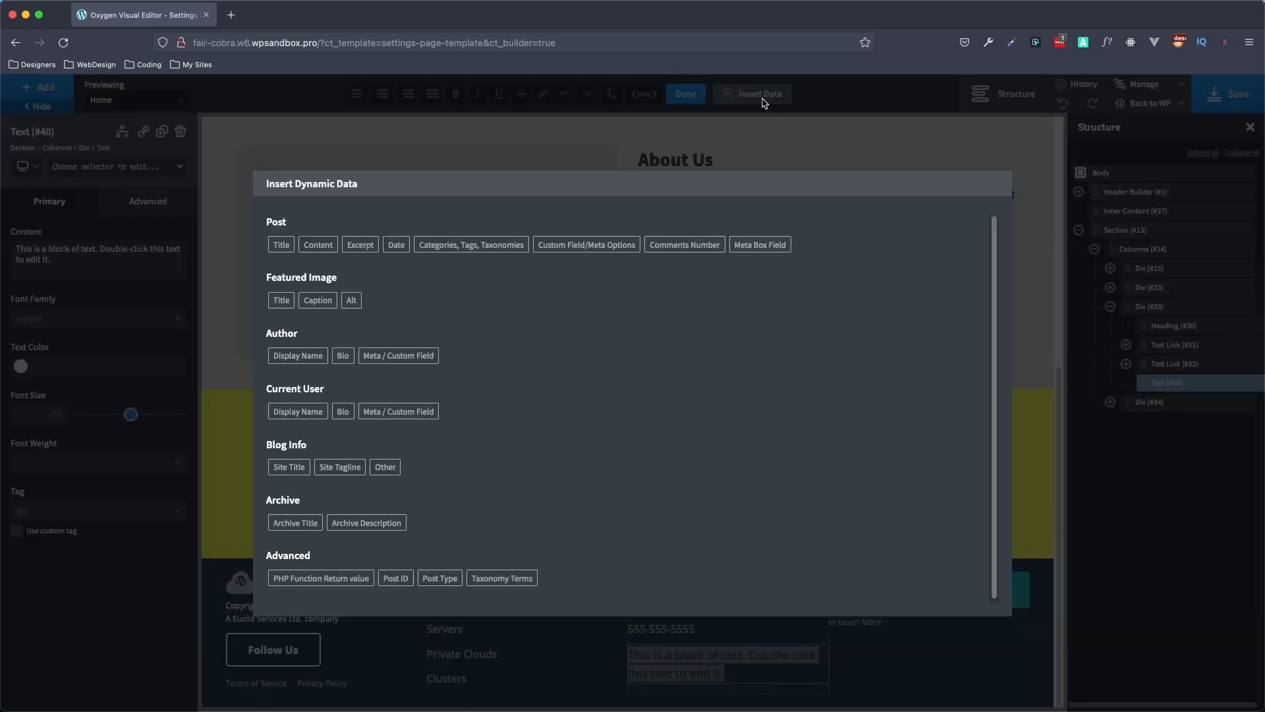
{"action": "left_click", "coordinate": [752, 246]}
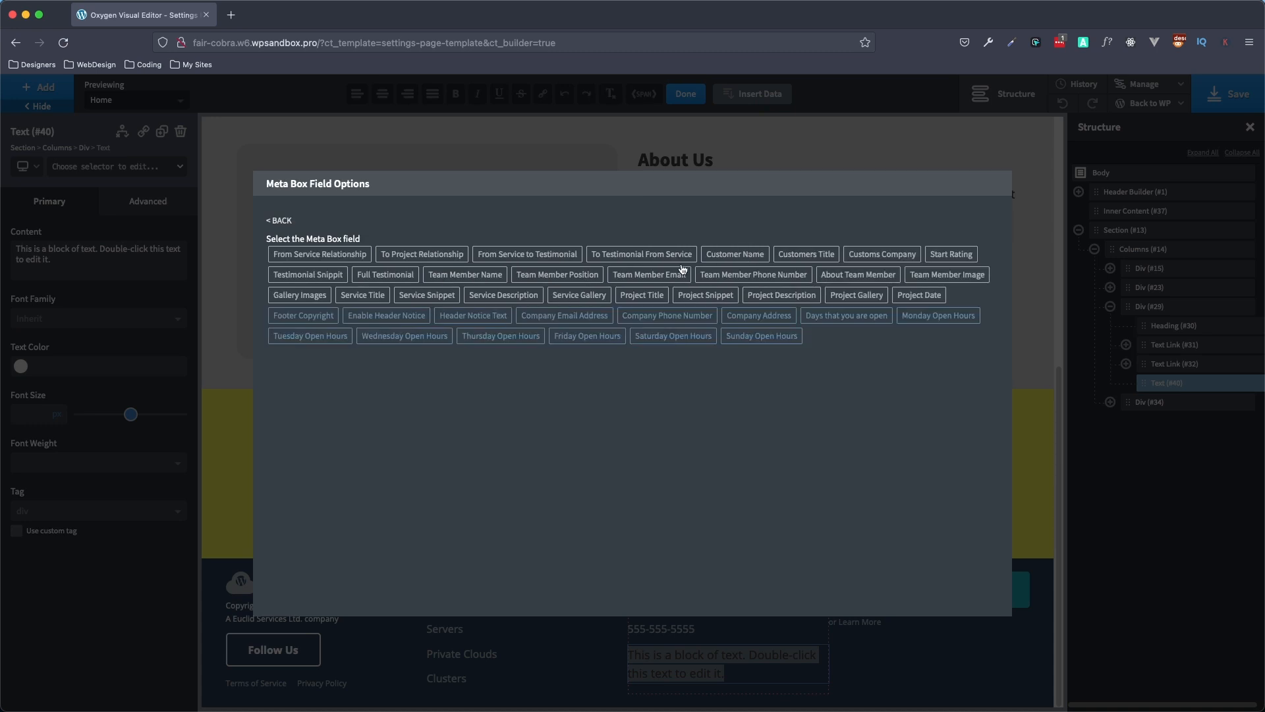
{"action": "left_click", "coordinate": [772, 319]}
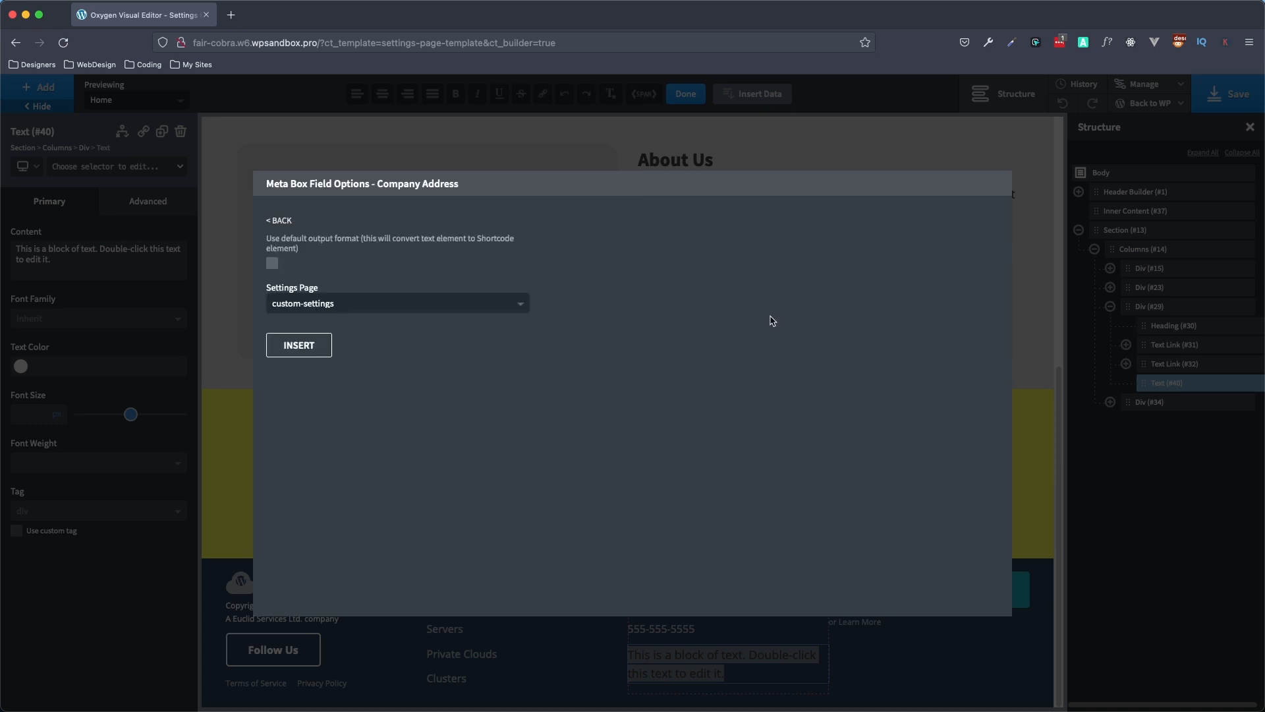
{"action": "left_click", "coordinate": [308, 354]}
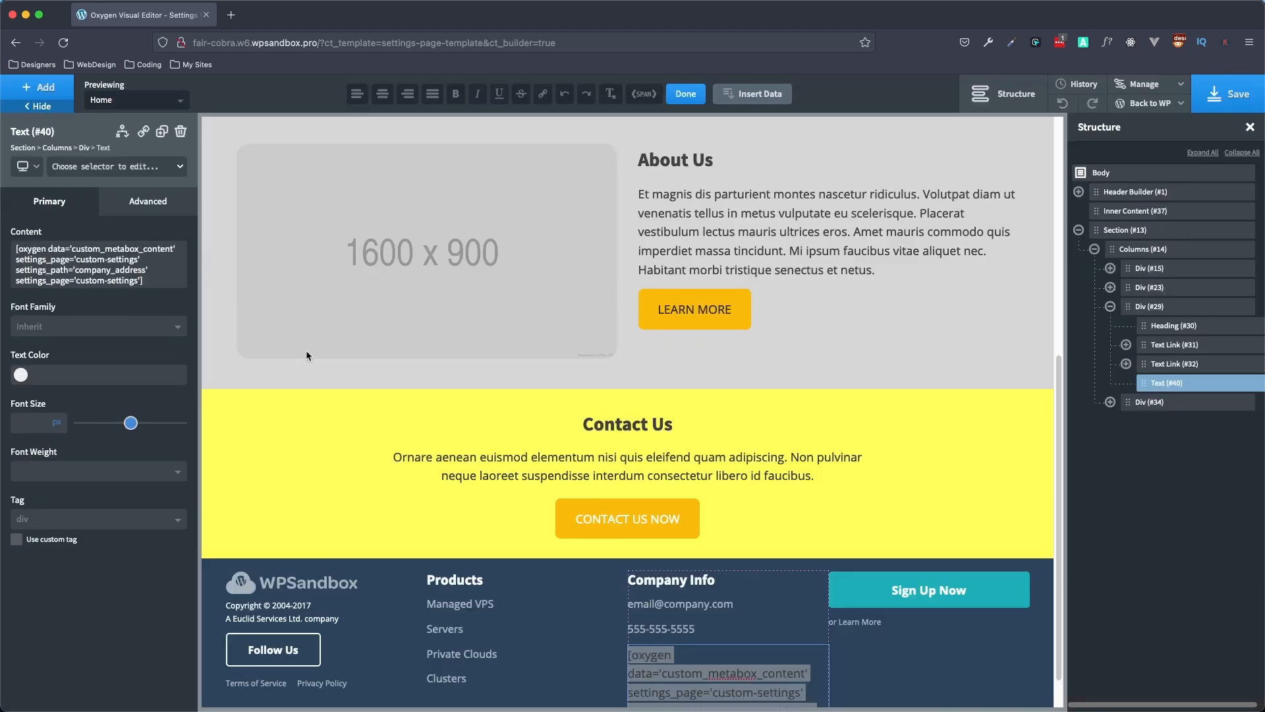
{"action": "left_click", "coordinate": [696, 98]}
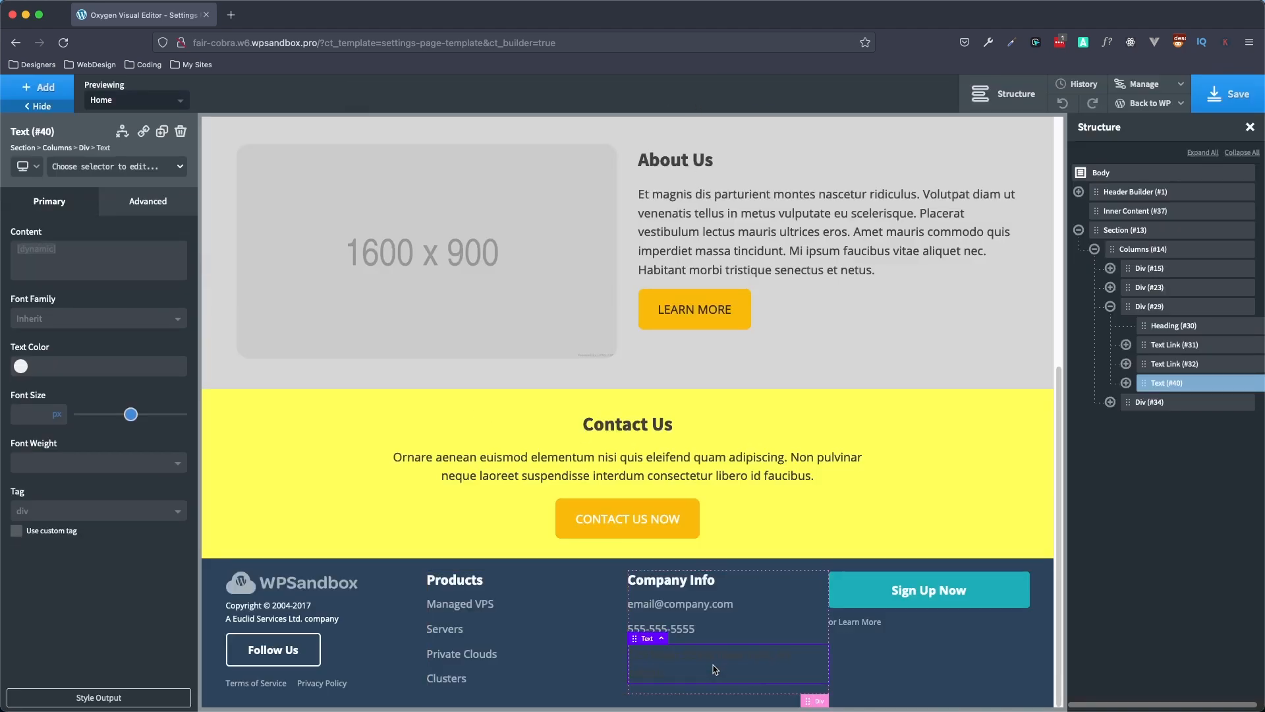
Check the phone link's styling and set the address text color to the hosting palette's White Transluent
{"action": "left_click", "coordinate": [662, 628]}
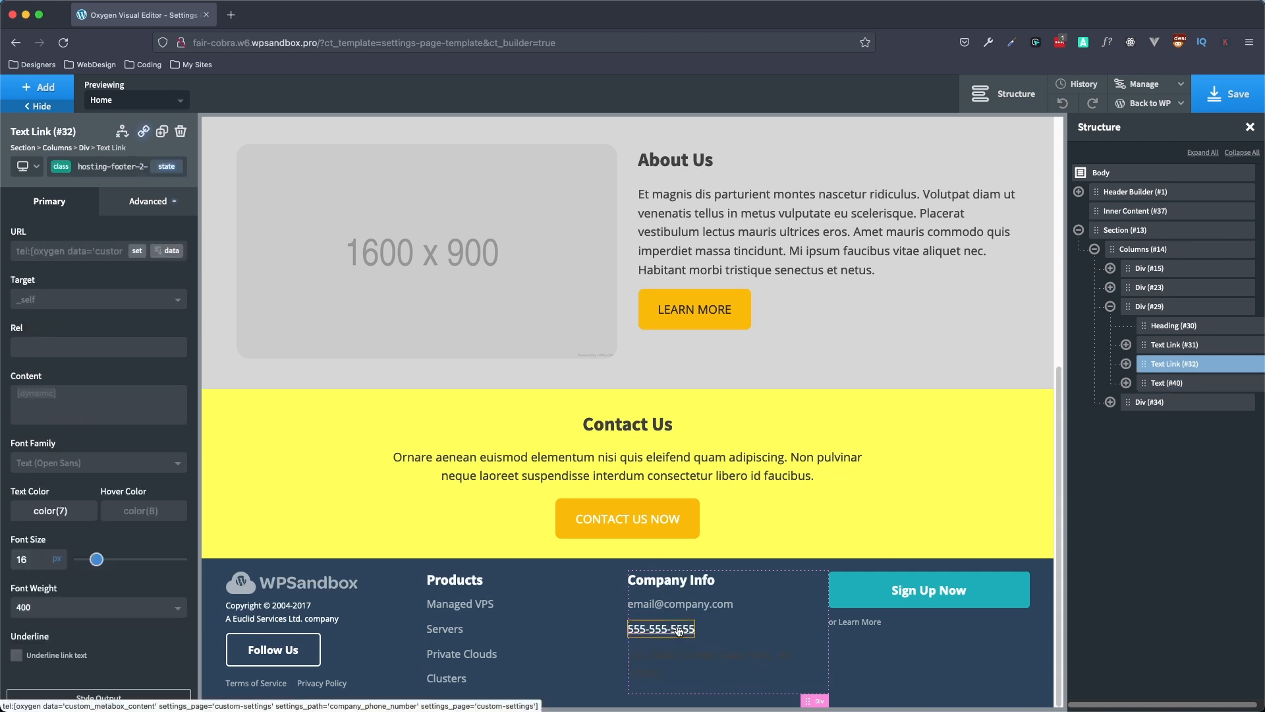
{"action": "left_click", "coordinate": [116, 168]}
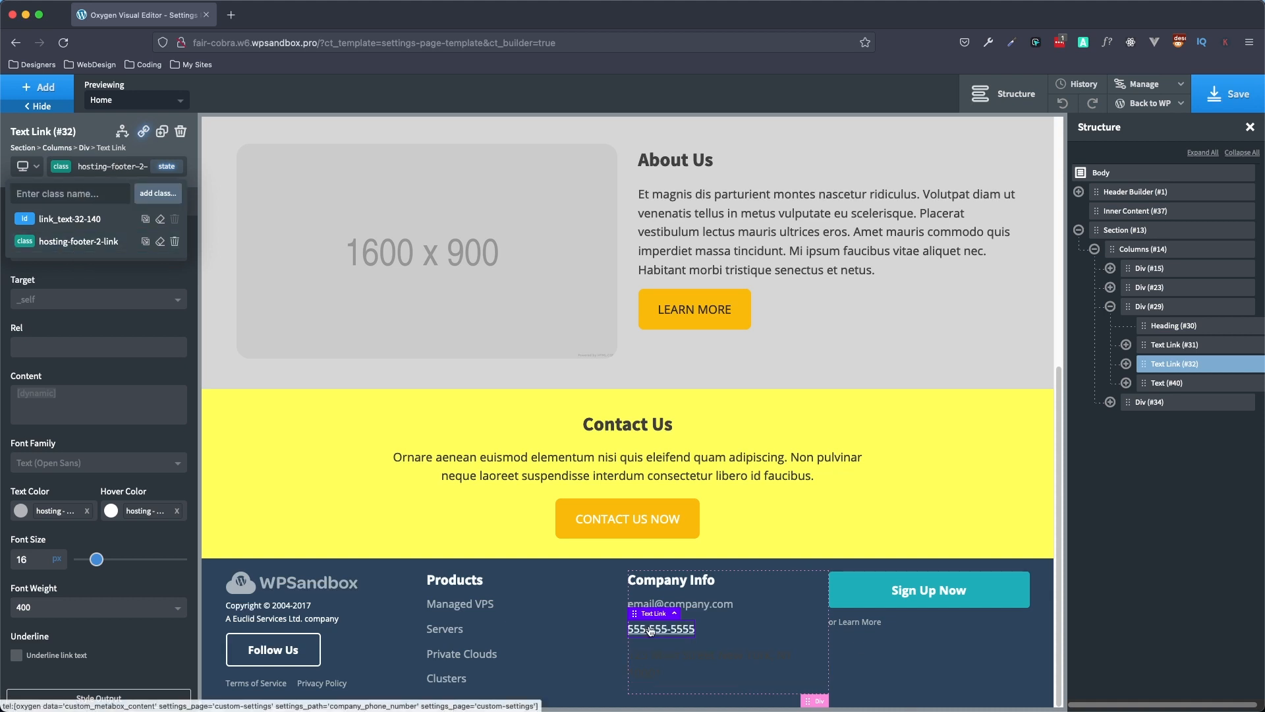
{"action": "left_click", "coordinate": [683, 651]}
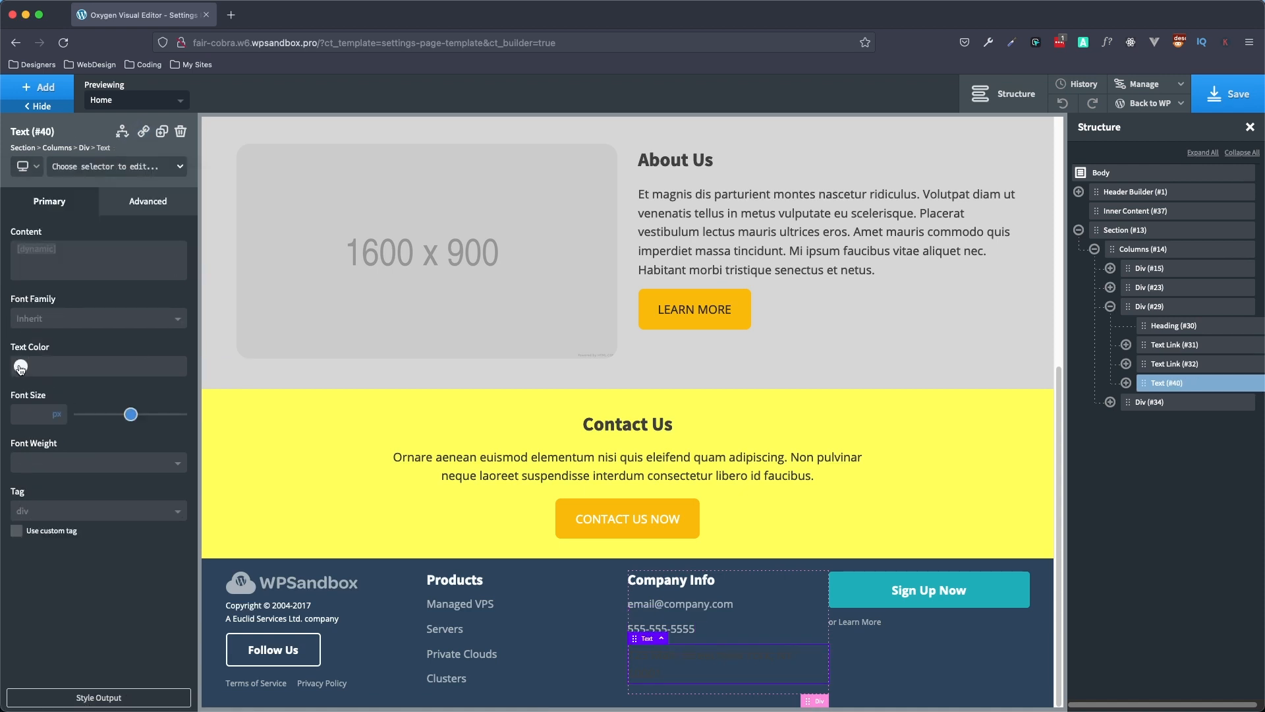
{"action": "left_click", "coordinate": [21, 366]}
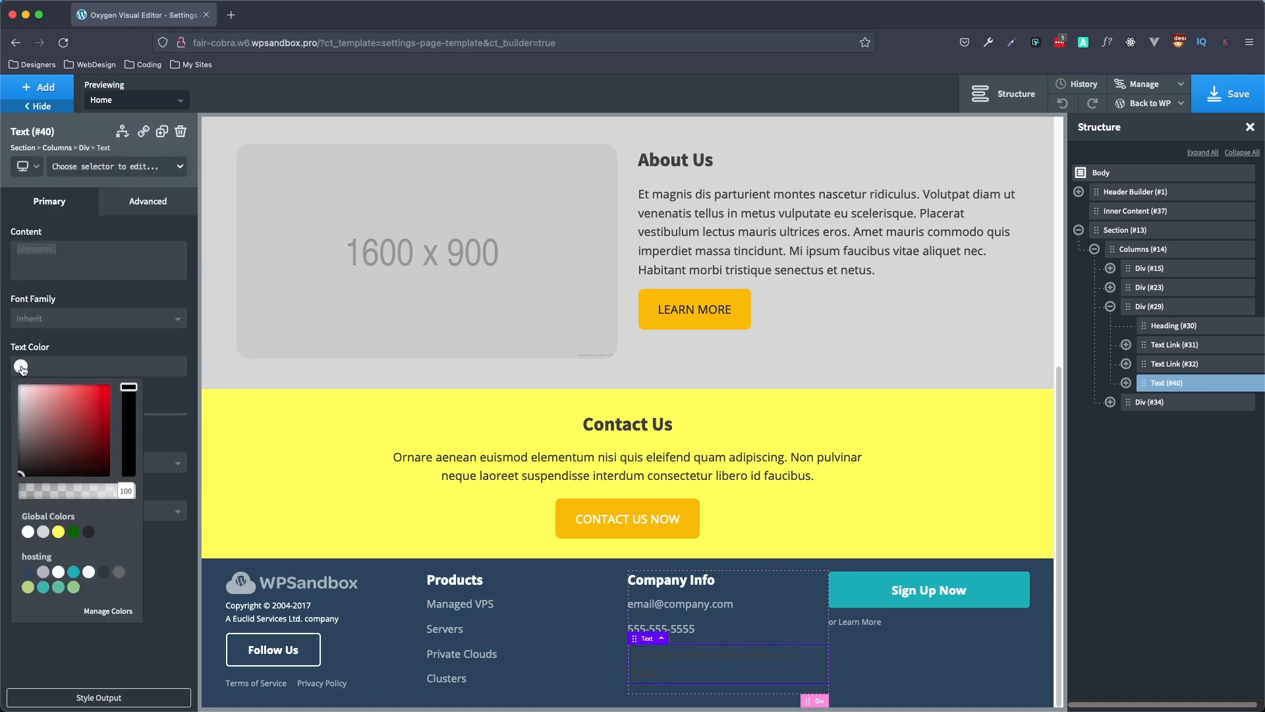
{"action": "left_click", "coordinate": [42, 572]}
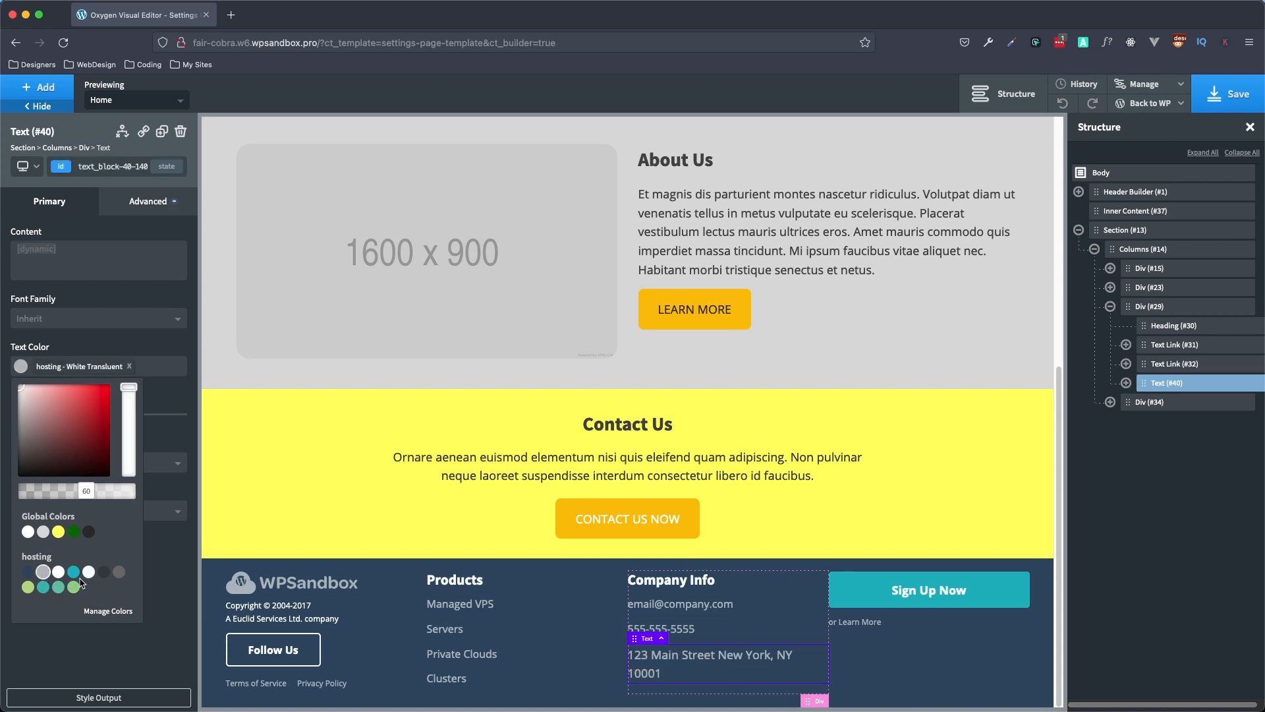
{"action": "left_click", "coordinate": [188, 606]}
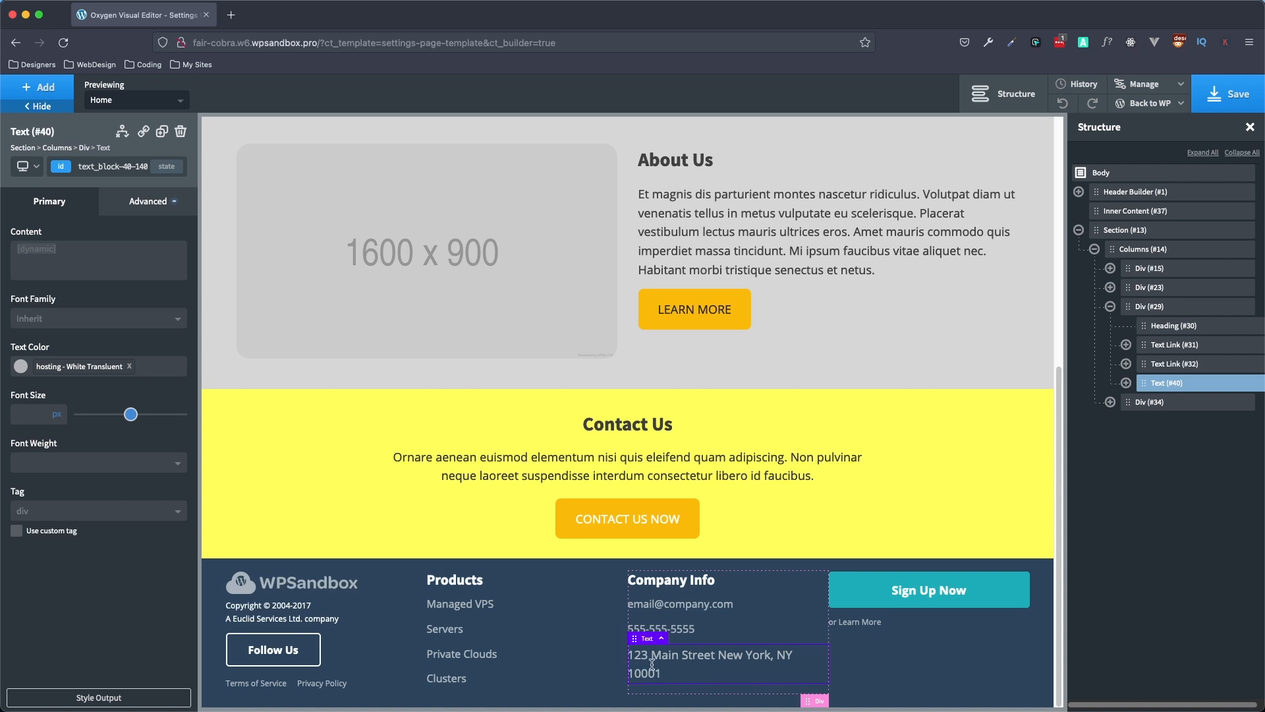
Save the template, open the site's frontend in a new tab and reload it
{"action": "left_click", "coordinate": [1228, 94]}
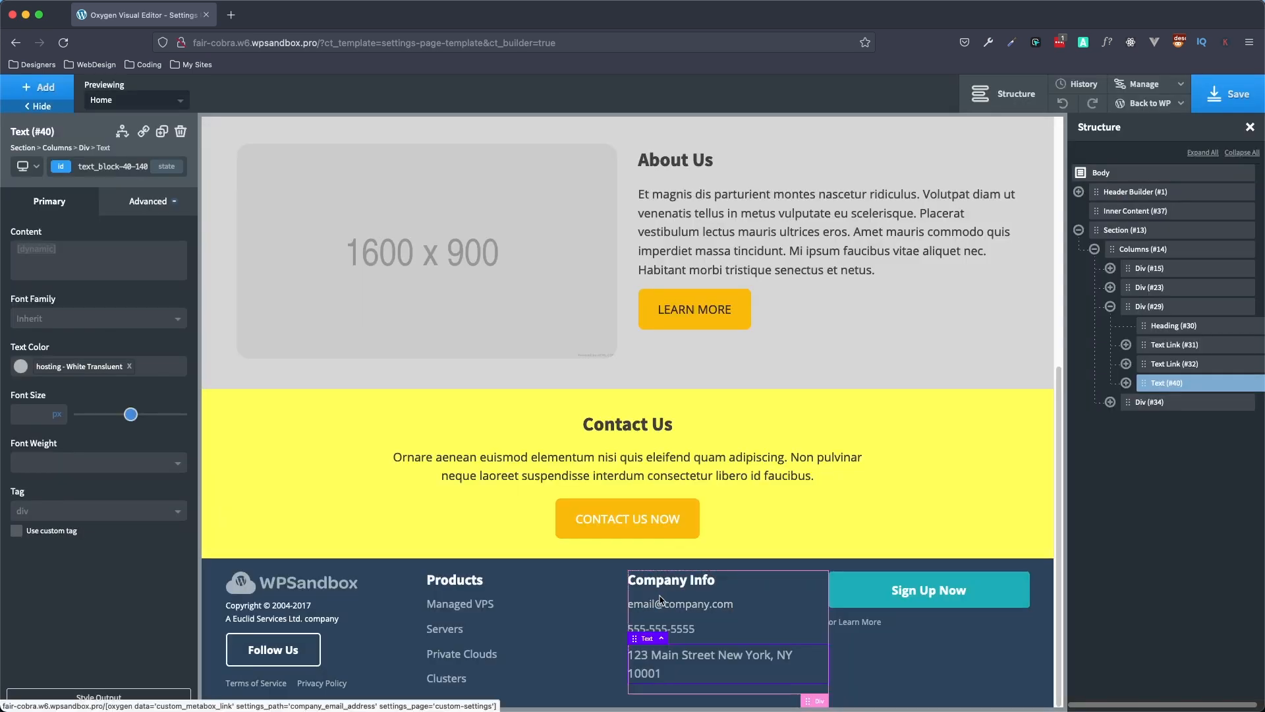
{"action": "left_click", "coordinate": [1177, 104]}
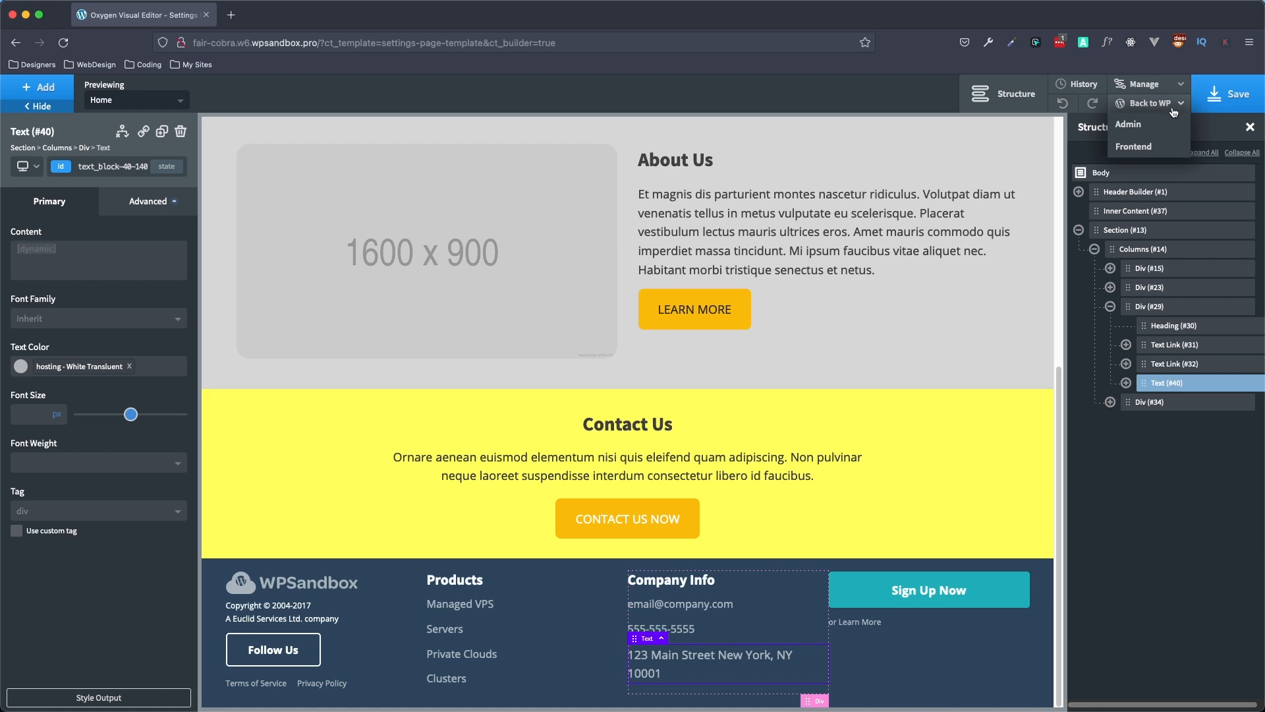
{"action": "right_click", "coordinate": [1142, 146]}
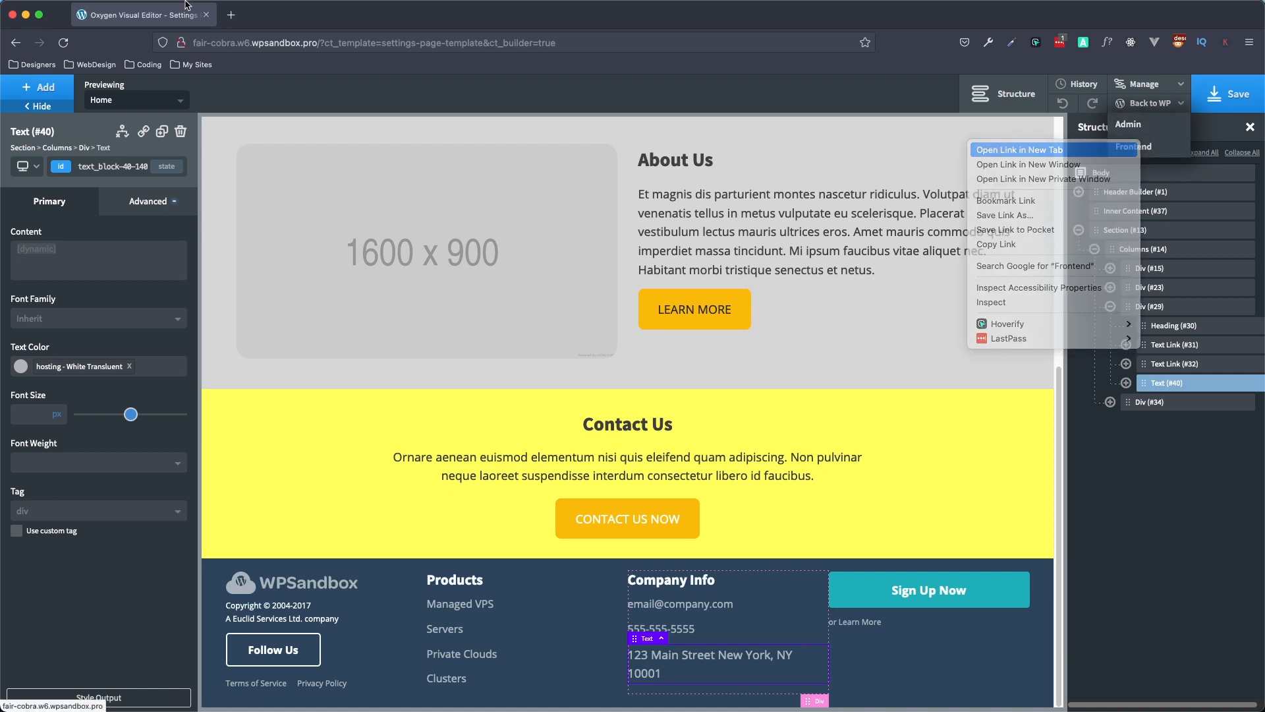
{"action": "left_click", "coordinate": [1019, 149]}
{"action": "left_click", "coordinate": [284, 14]}
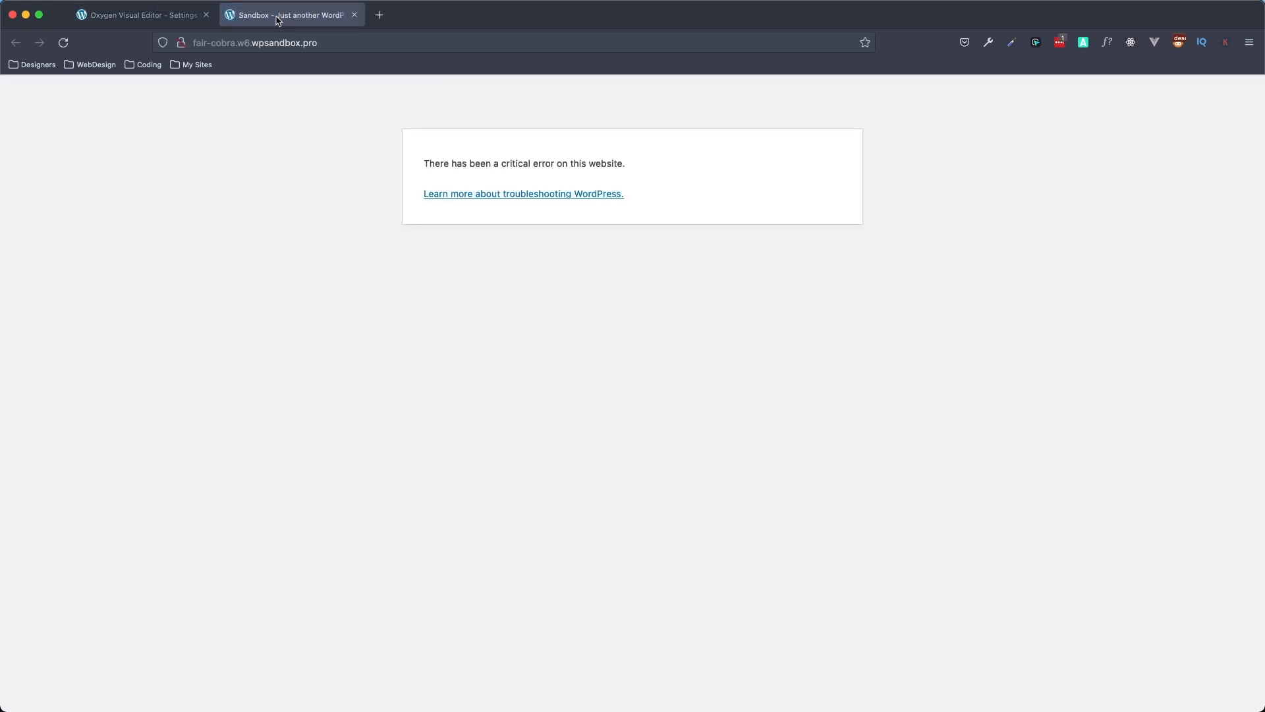
{"action": "left_click", "coordinate": [63, 42]}
Save the template once more from the builder and reload the frontend page
{"action": "left_click", "coordinate": [157, 14]}
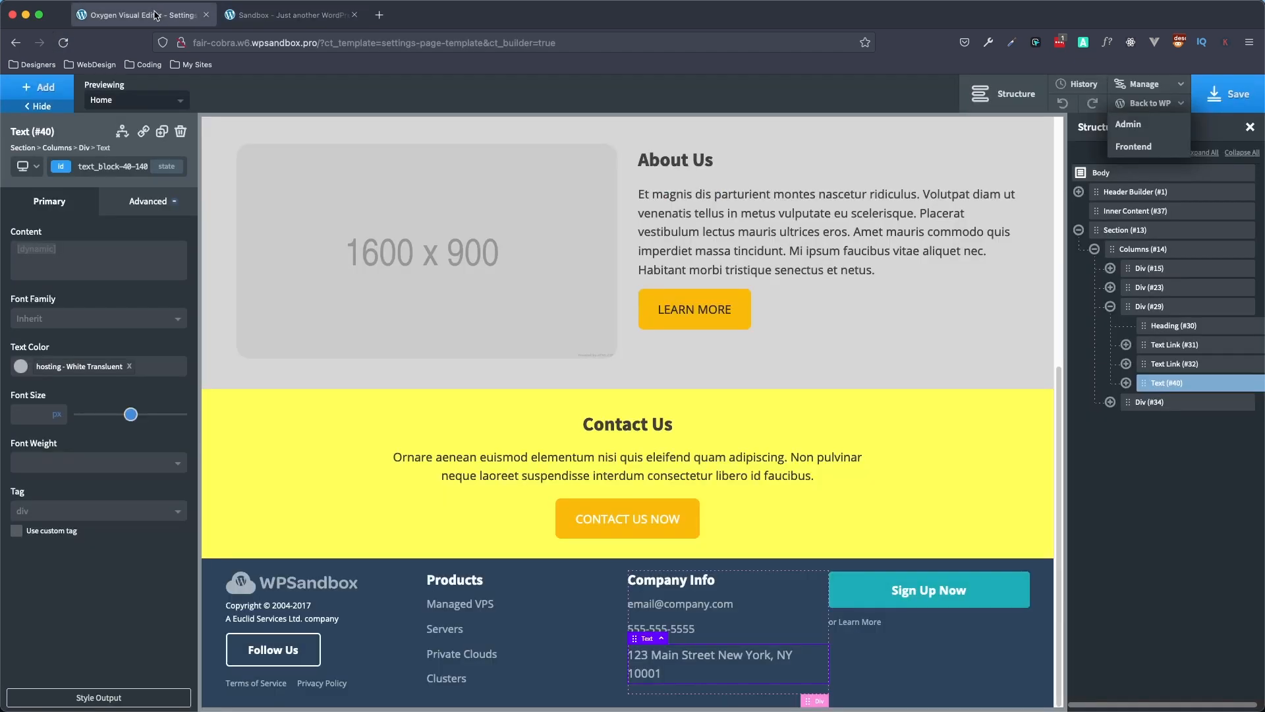
{"action": "left_click", "coordinate": [1224, 97]}
{"action": "left_click", "coordinate": [270, 18]}
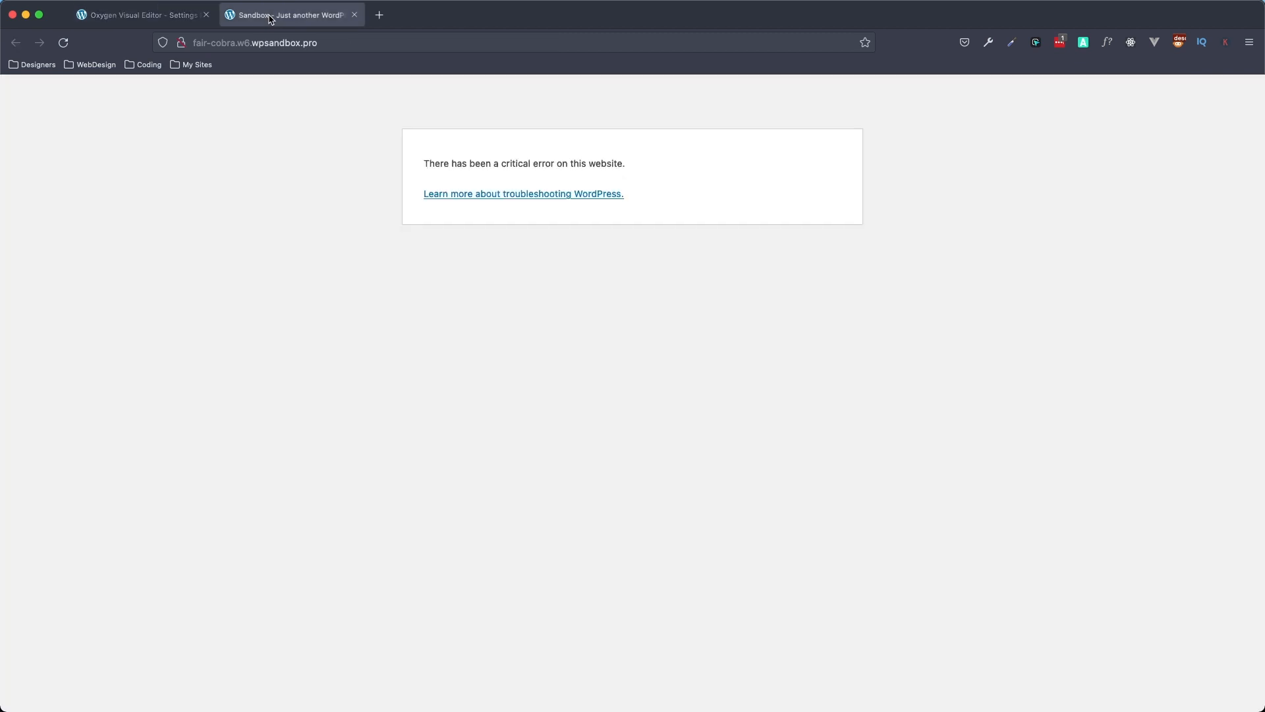
{"action": "left_click", "coordinate": [64, 43]}
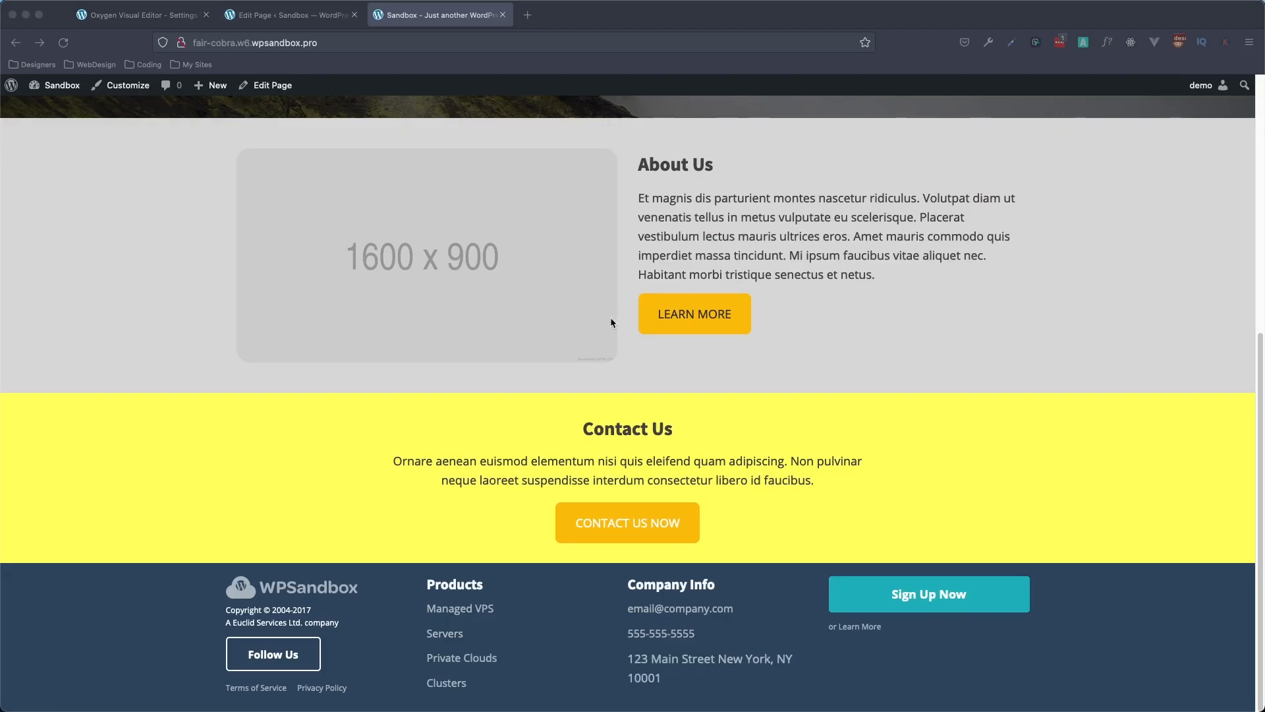
Examine the Home page's render template setting and compare the builder's footer with the live frontend footer
{"action": "left_click", "coordinate": [295, 16]}
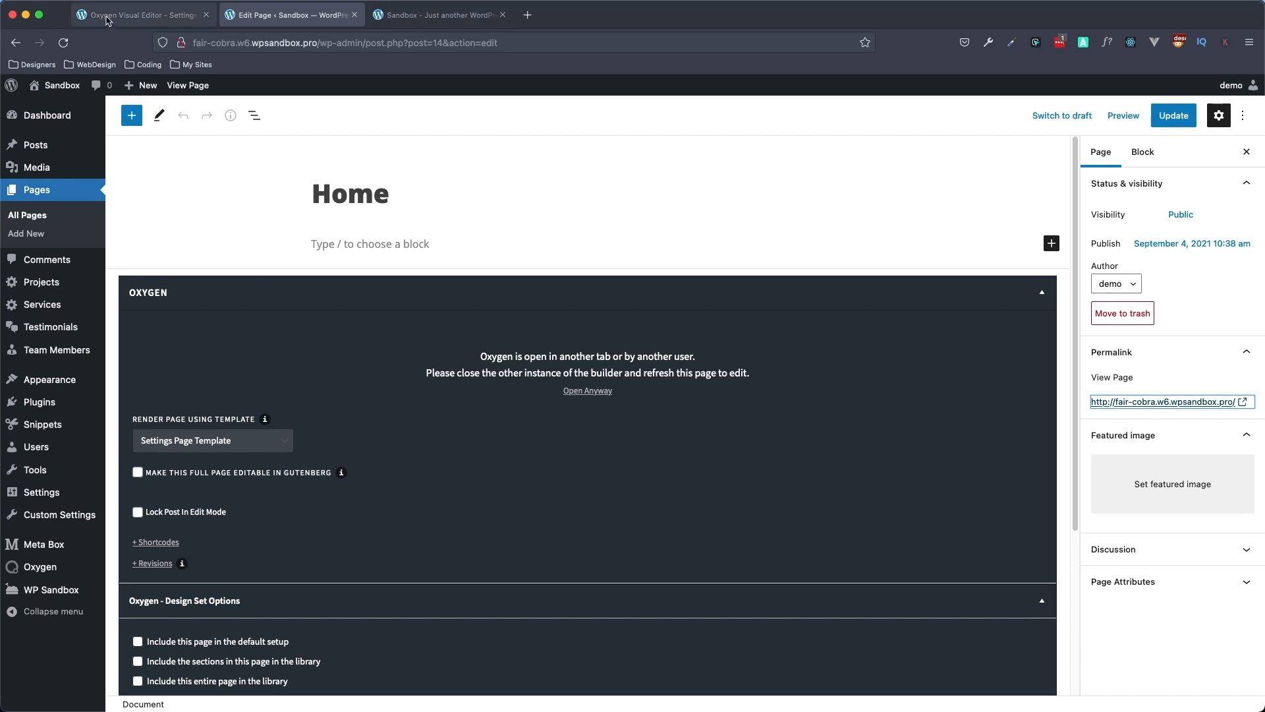
{"action": "left_click", "coordinate": [132, 14]}
{"action": "left_click", "coordinate": [299, 12]}
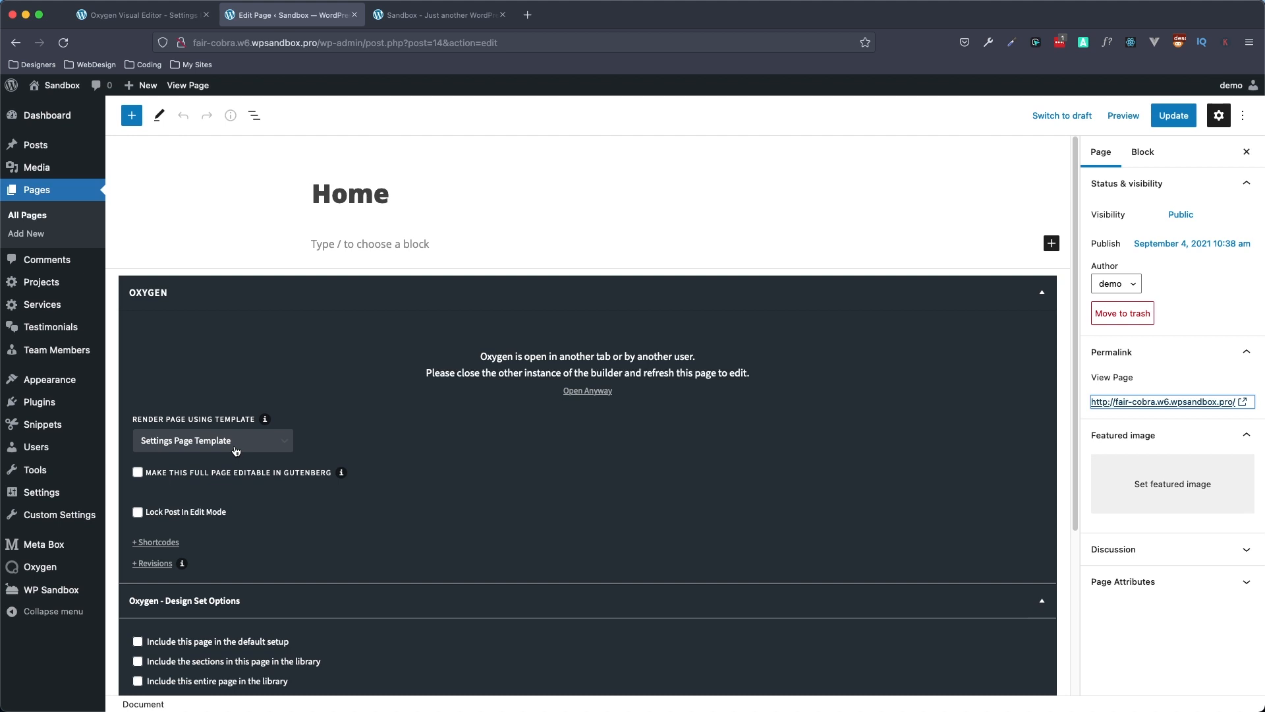
{"action": "left_click", "coordinate": [422, 19]}
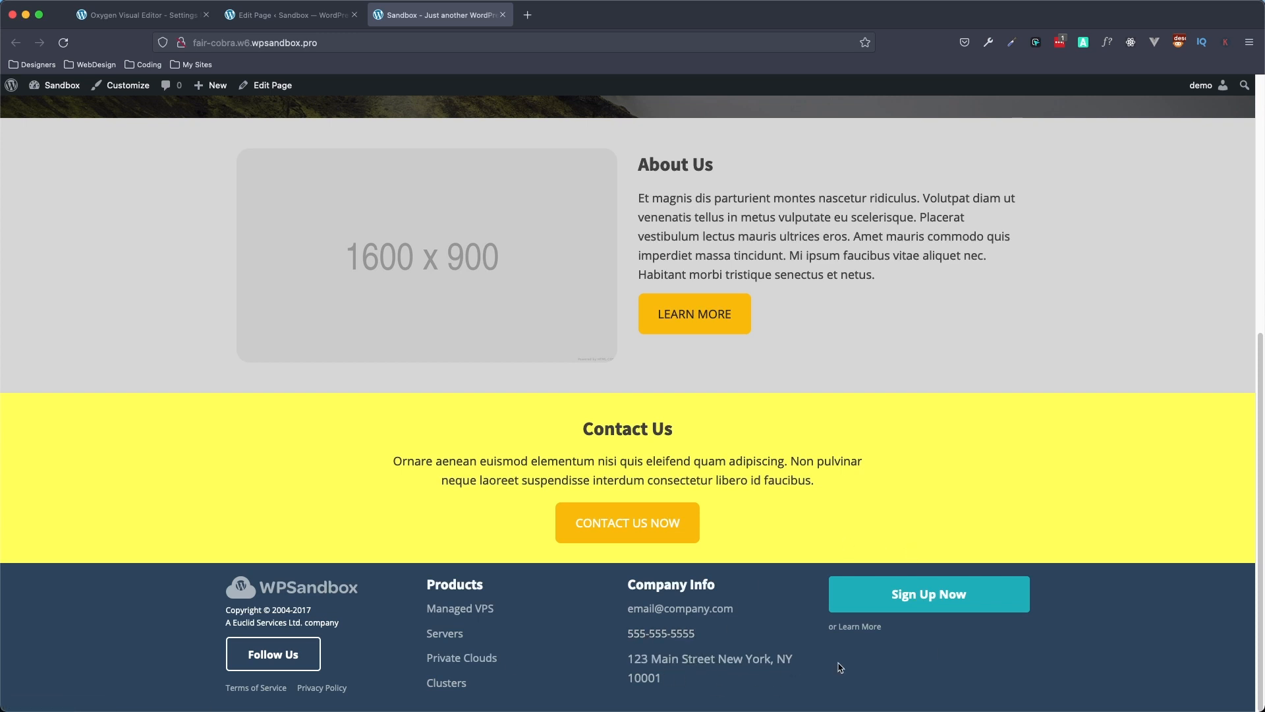
{"action": "left_click", "coordinate": [293, 20]}
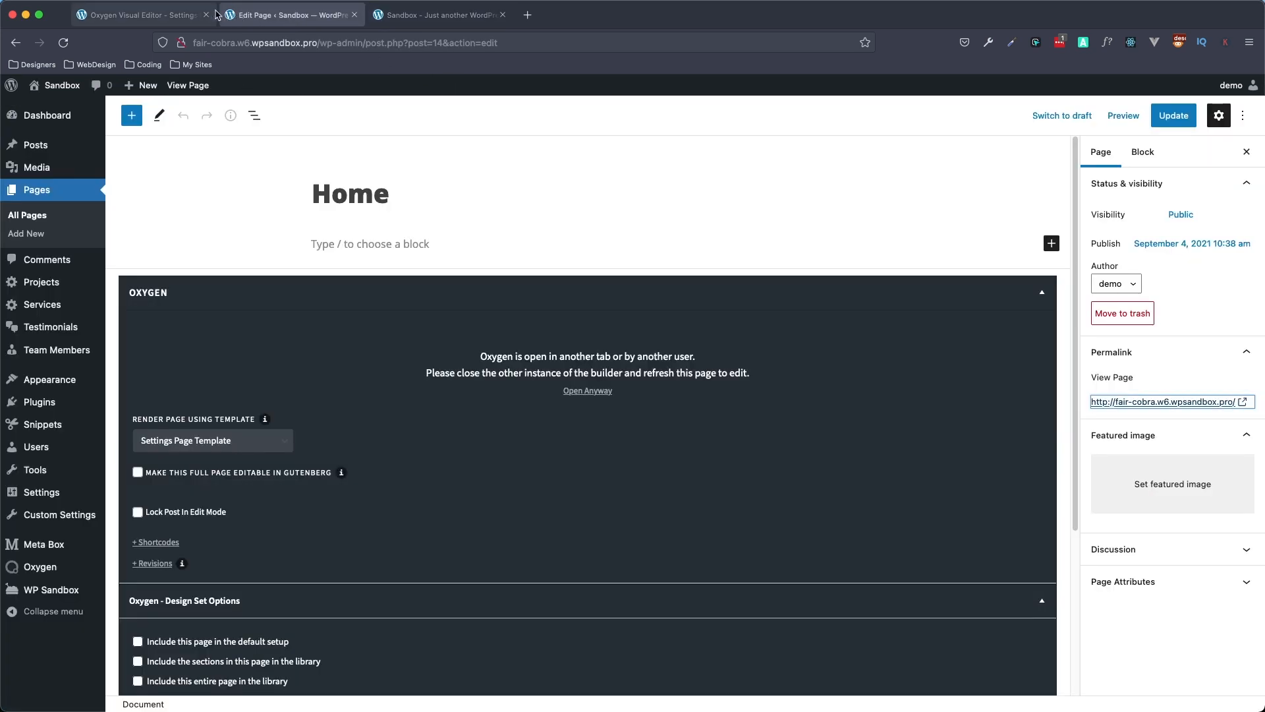
{"action": "left_click", "coordinate": [150, 18]}
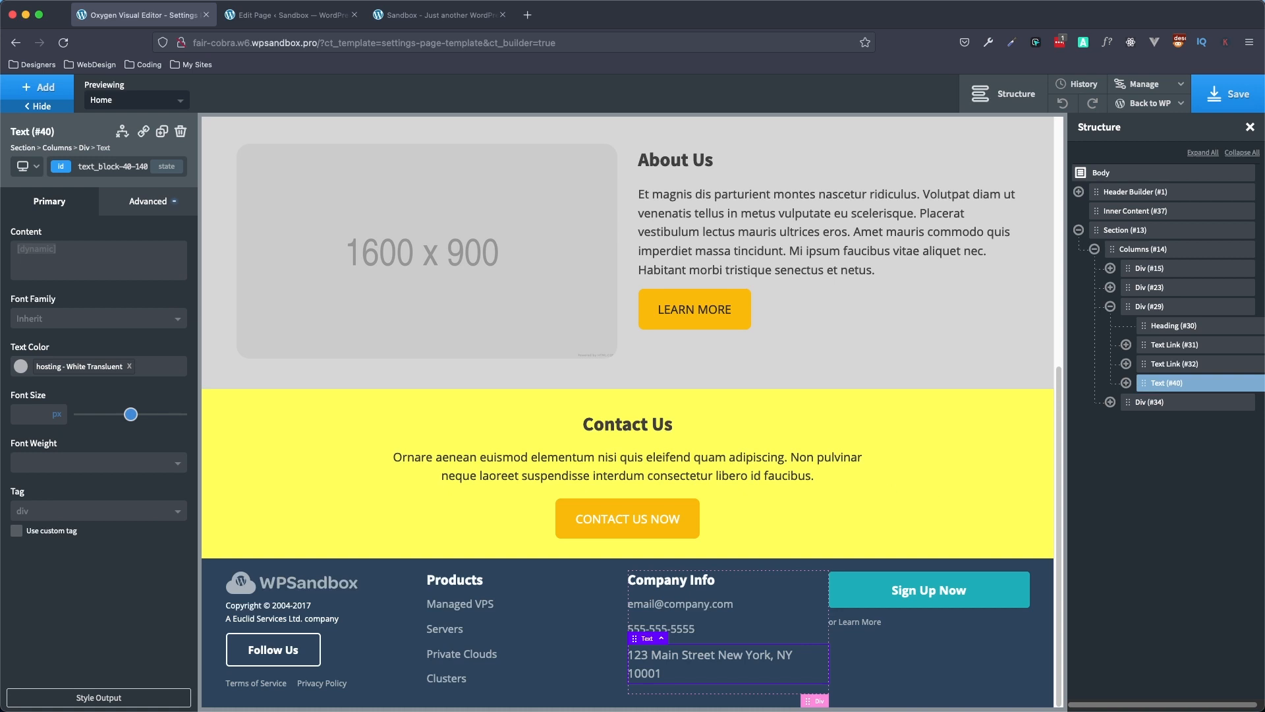
{"action": "left_click", "coordinate": [290, 15]}
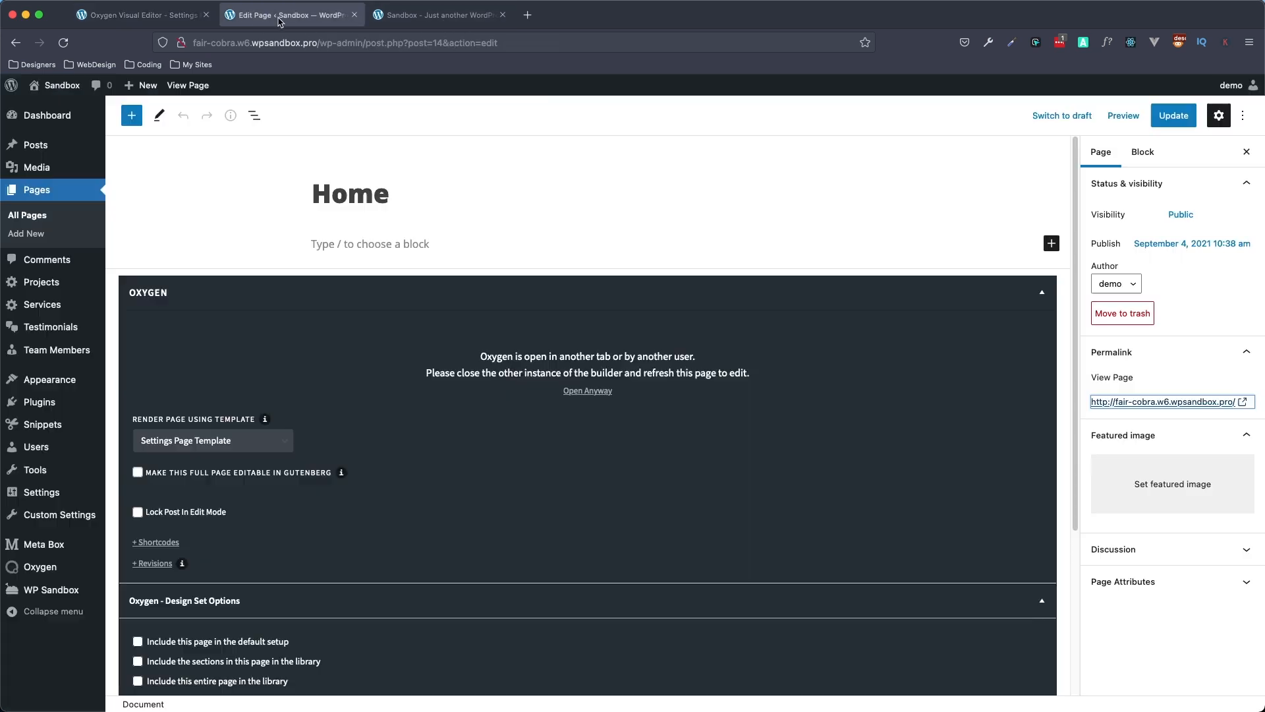
Compare the Footer Copyright value on the Custom Settings page with the copyright line in the frontend footer
{"action": "left_click", "coordinate": [43, 521]}
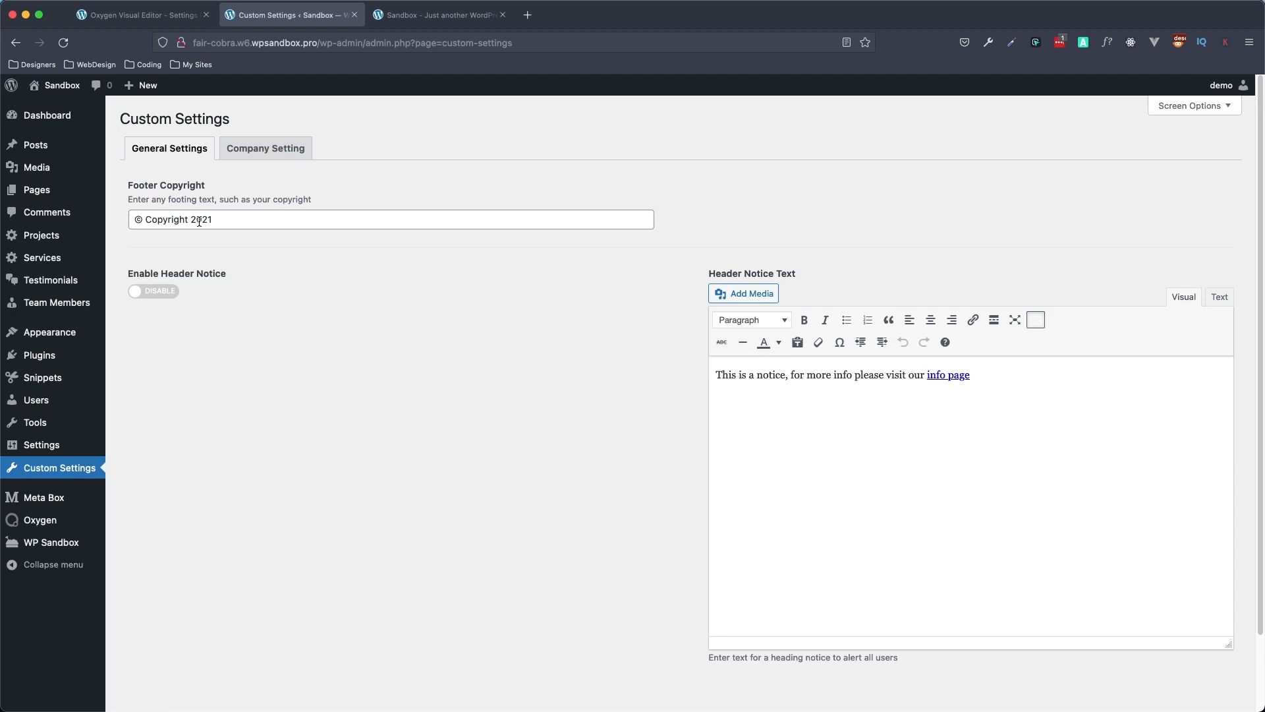
{"action": "left_click", "coordinate": [416, 22]}
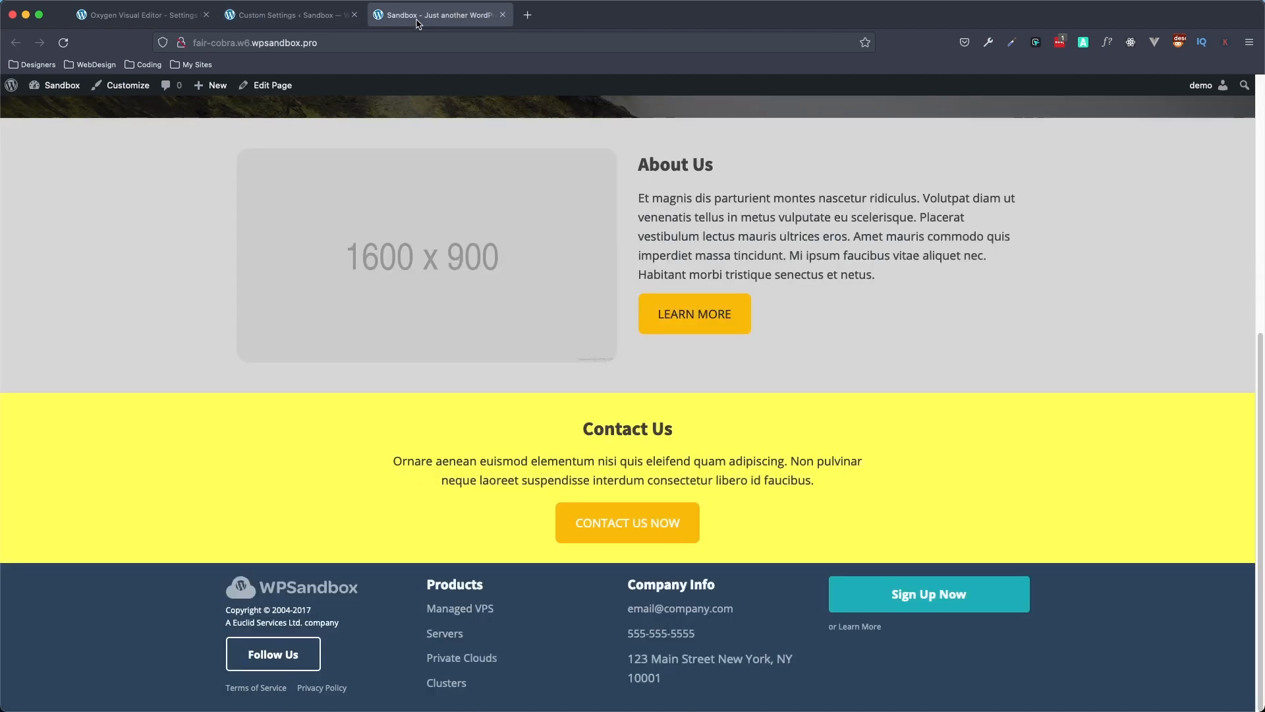
{"action": "triple_click", "coordinate": [280, 611]}
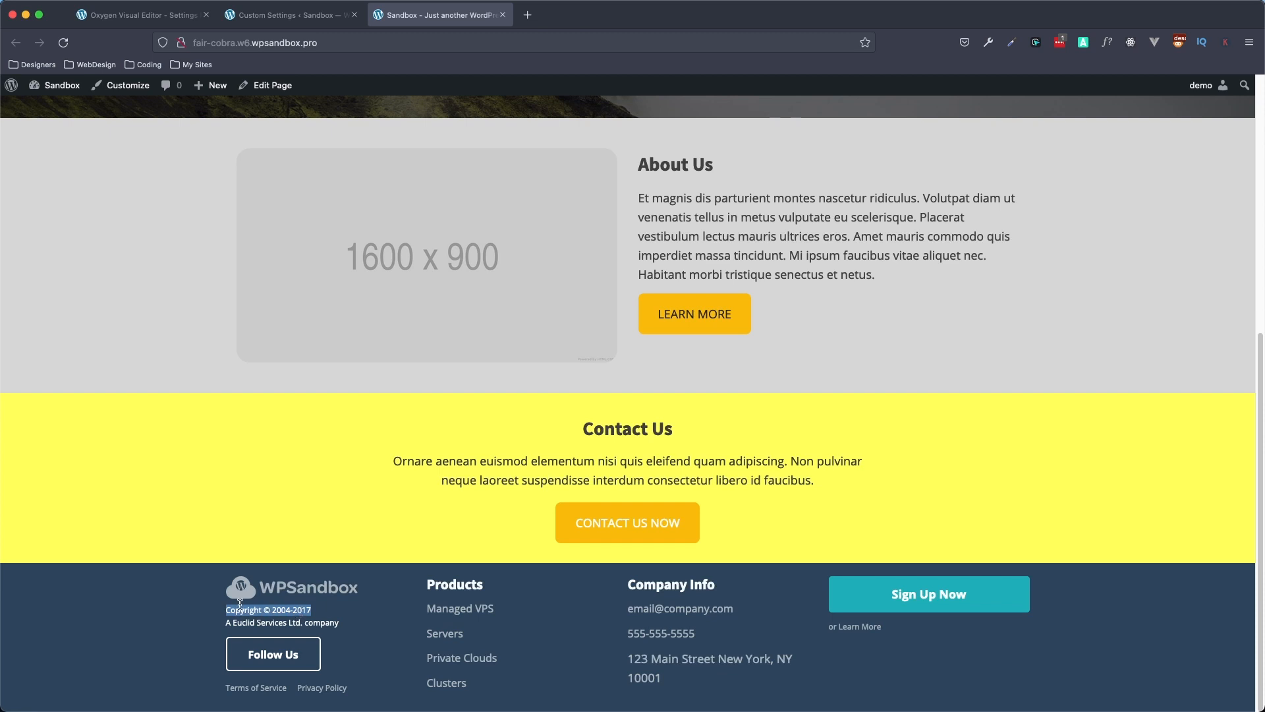
In the builder, replace the footer's "Copyright © 2004-2017" line with the Footer Copyright Meta Box field from the custom-settings page
{"action": "left_click", "coordinate": [86, 13]}
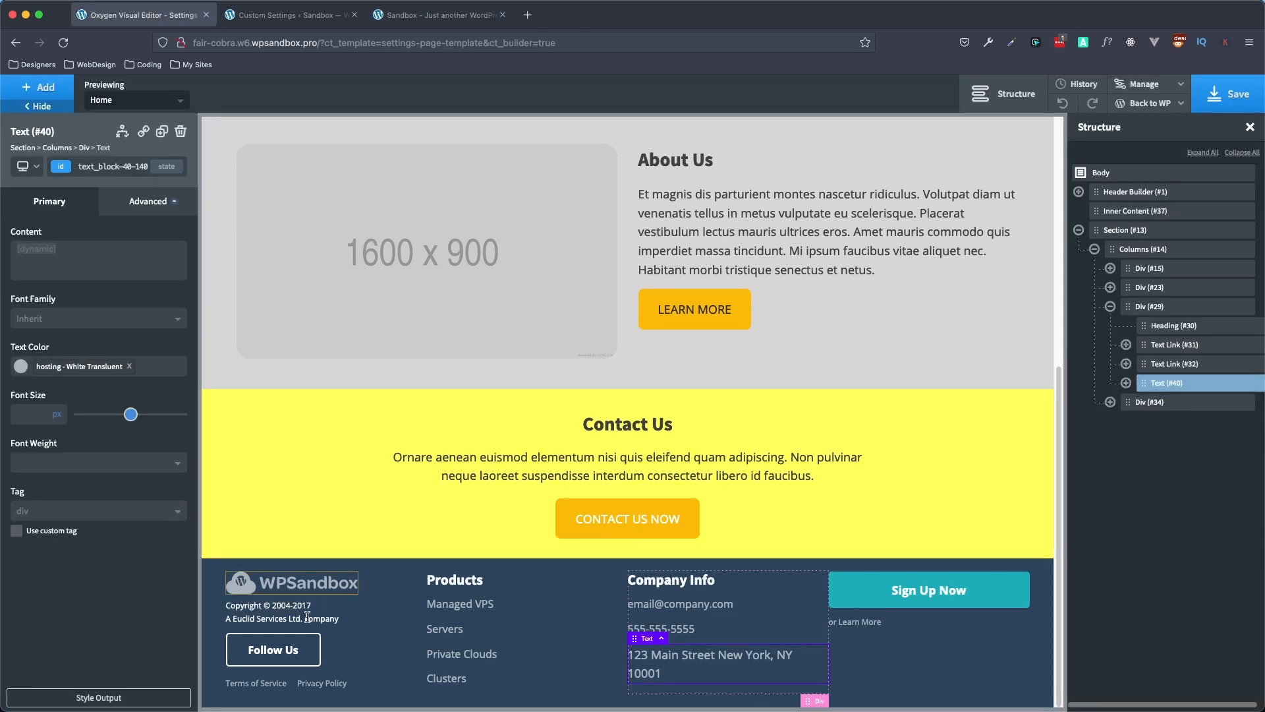
{"action": "left_click", "coordinate": [267, 604]}
{"action": "double_click", "coordinate": [267, 604]}
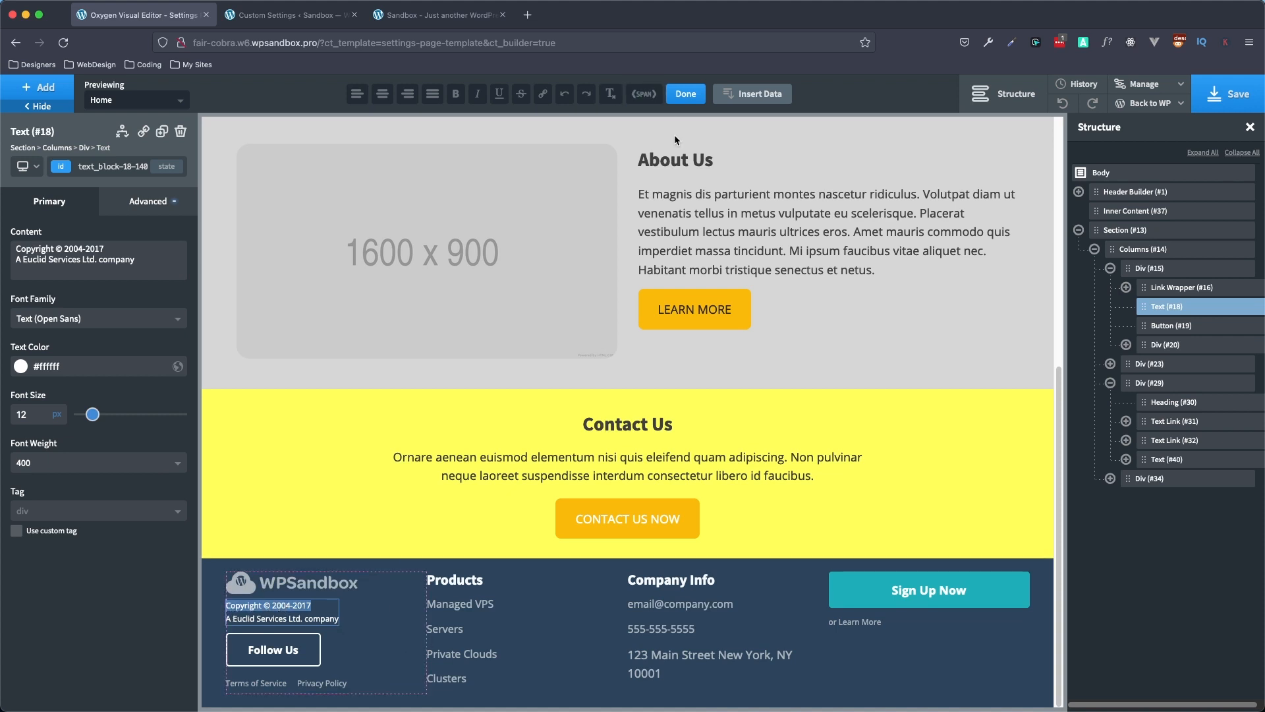
{"action": "left_click", "coordinate": [757, 104]}
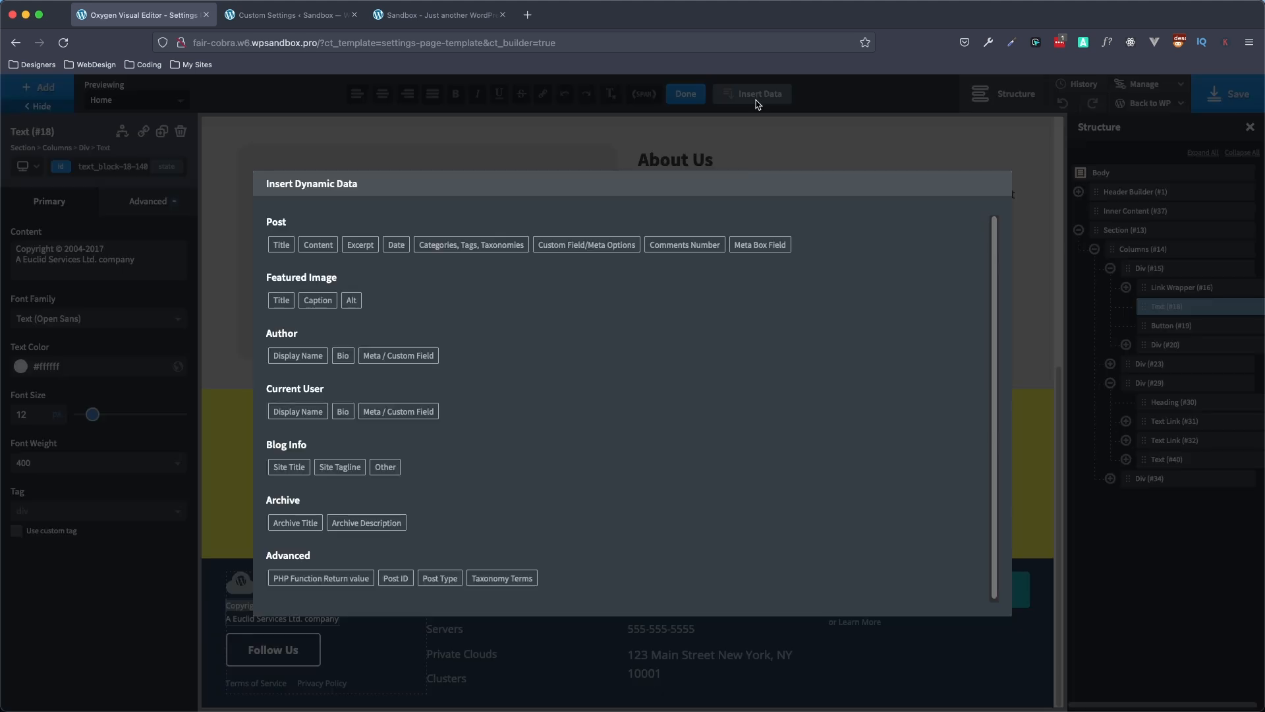
{"action": "left_click", "coordinate": [776, 244]}
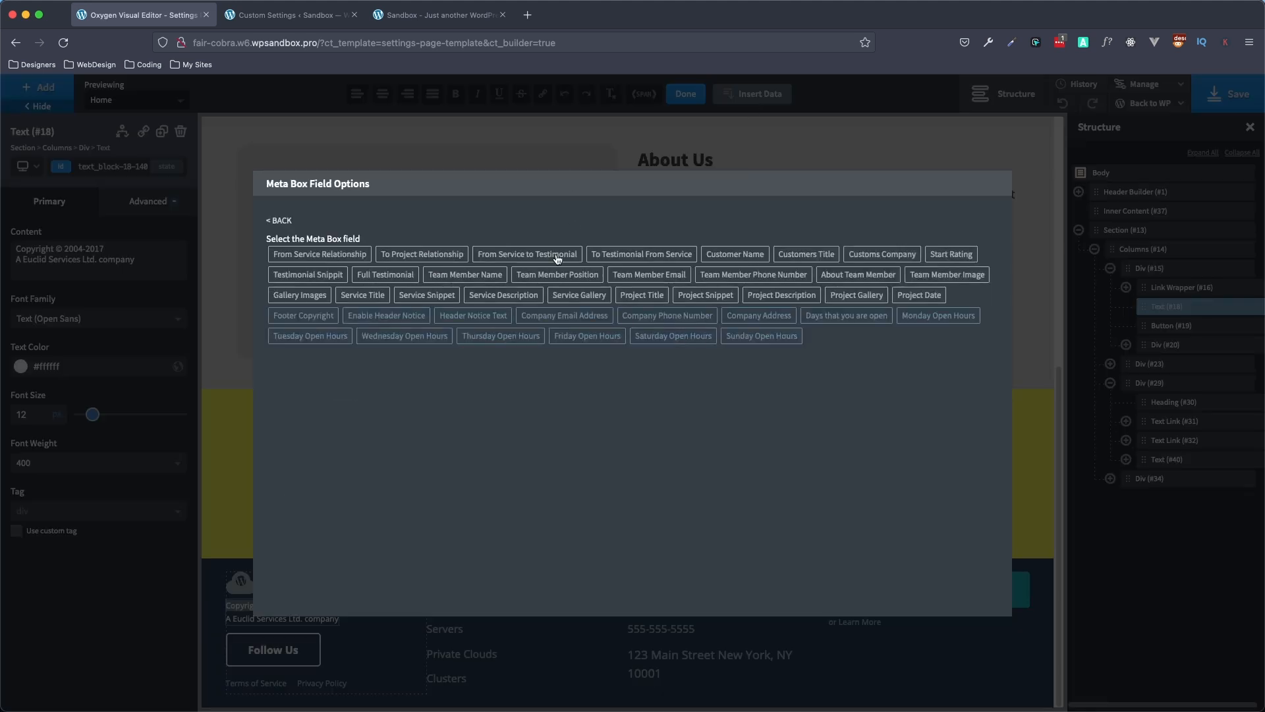
{"action": "left_click", "coordinate": [301, 316]}
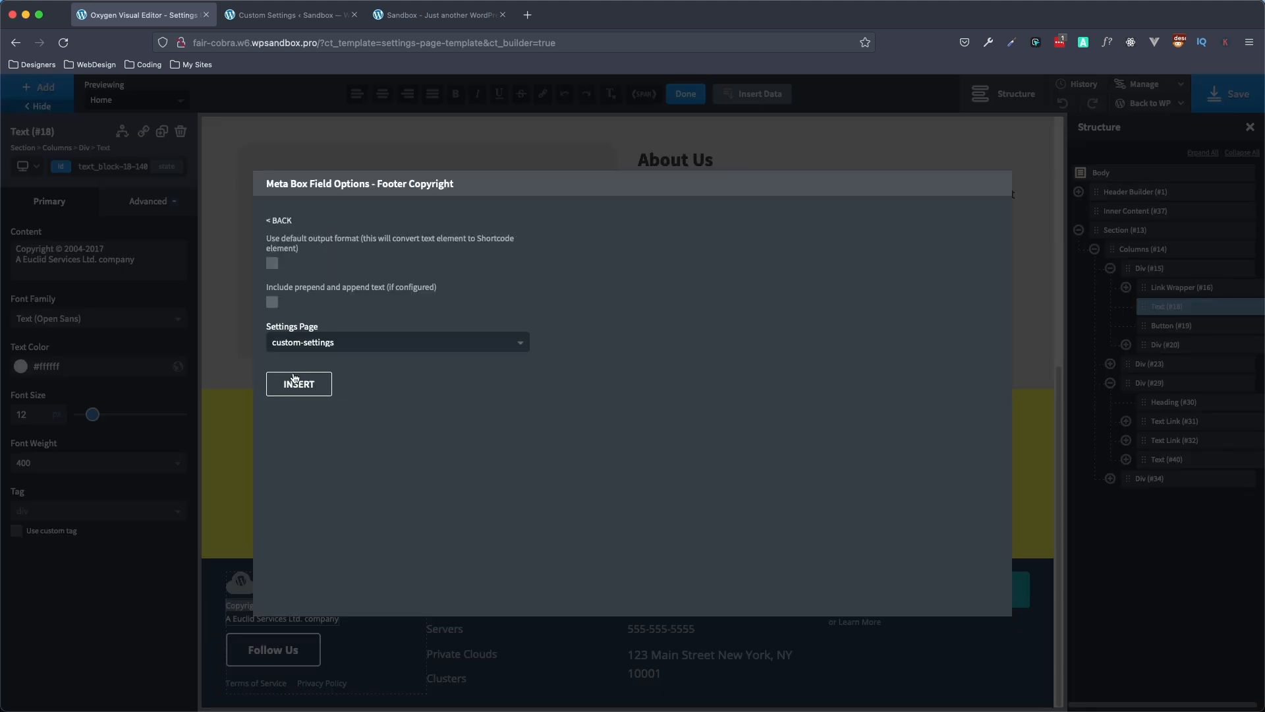
{"action": "left_click", "coordinate": [299, 385]}
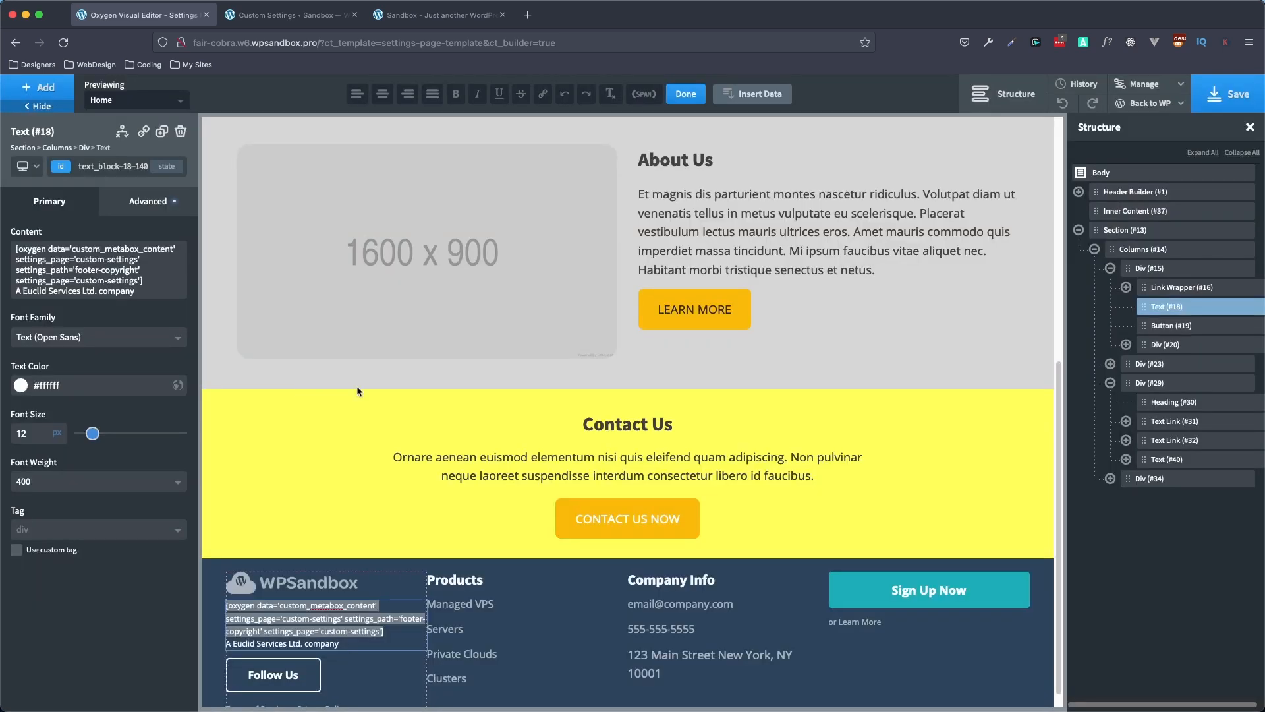
{"action": "left_click", "coordinate": [686, 93]}
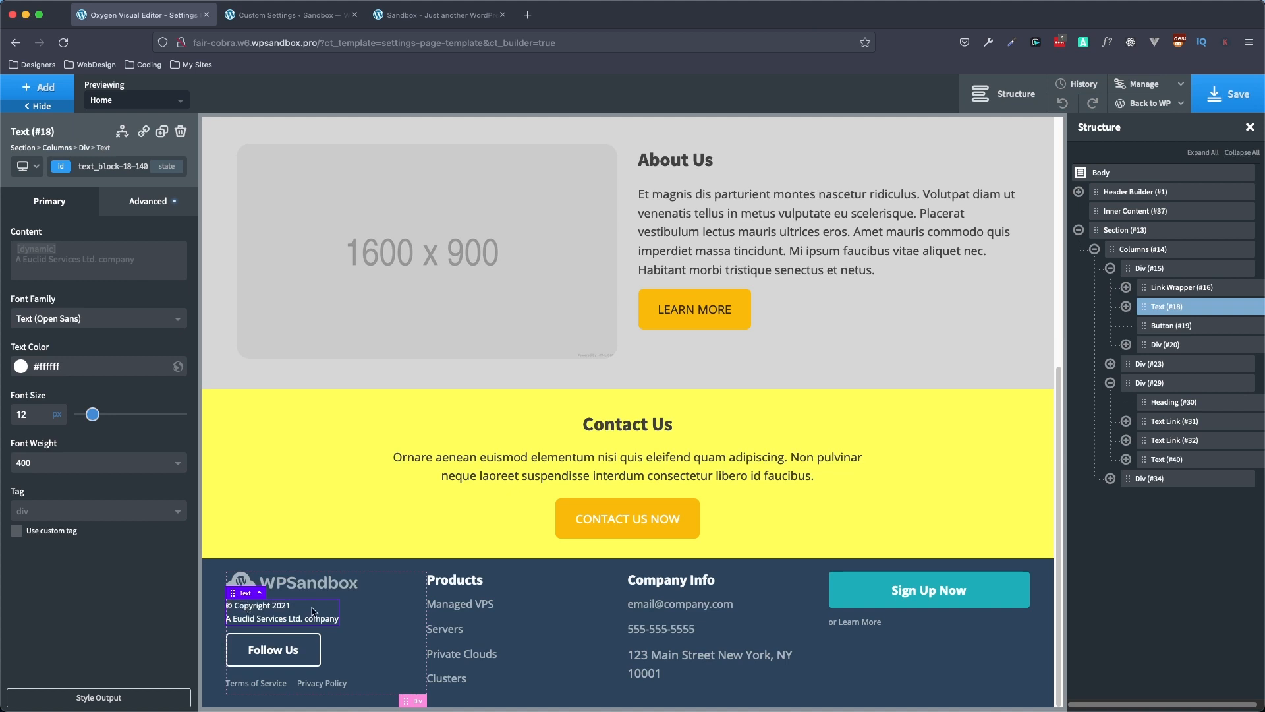
Save the template and reload the frontend page to check the footer's copyright line
{"action": "left_click", "coordinate": [1229, 94]}
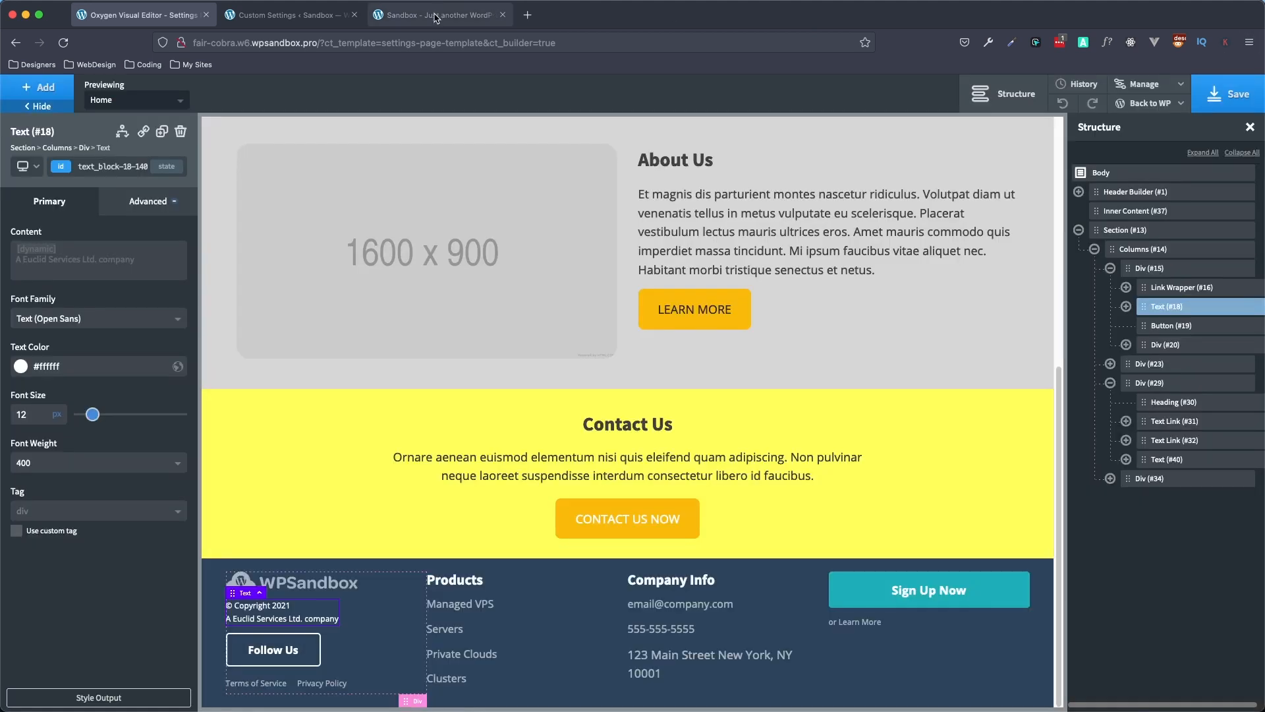
{"action": "left_click", "coordinate": [435, 18]}
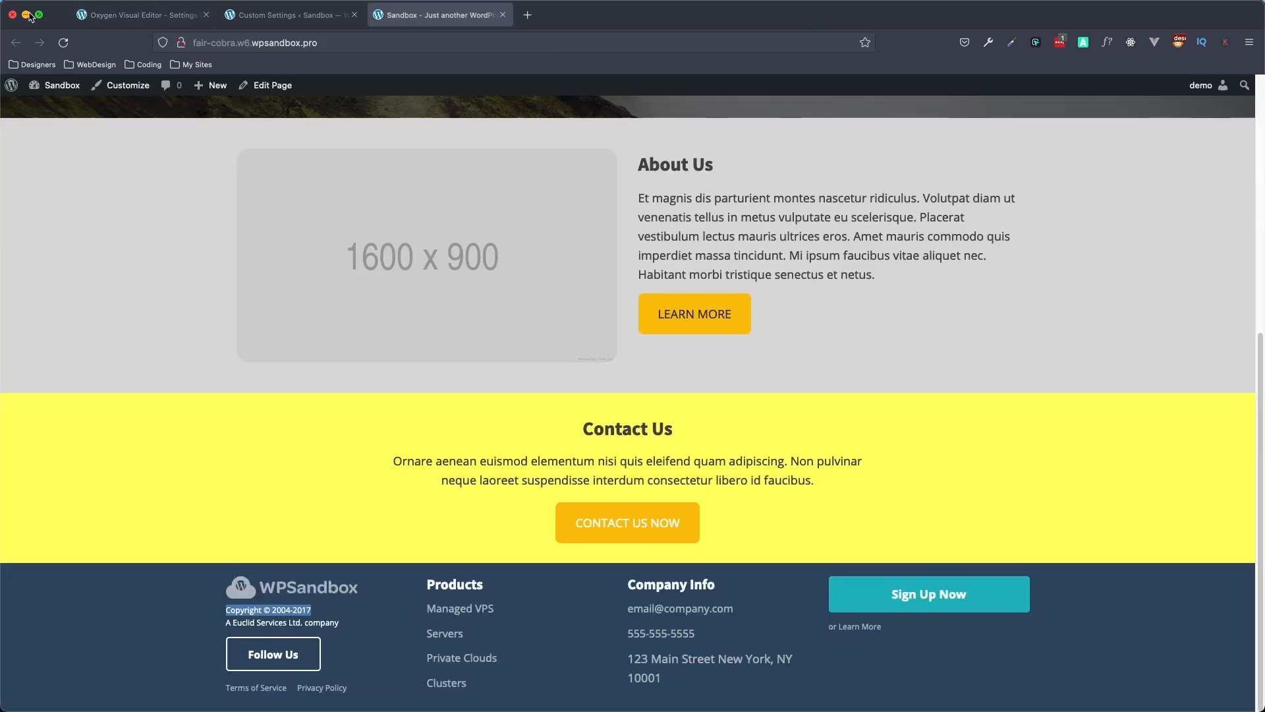
{"action": "left_click", "coordinate": [63, 42]}
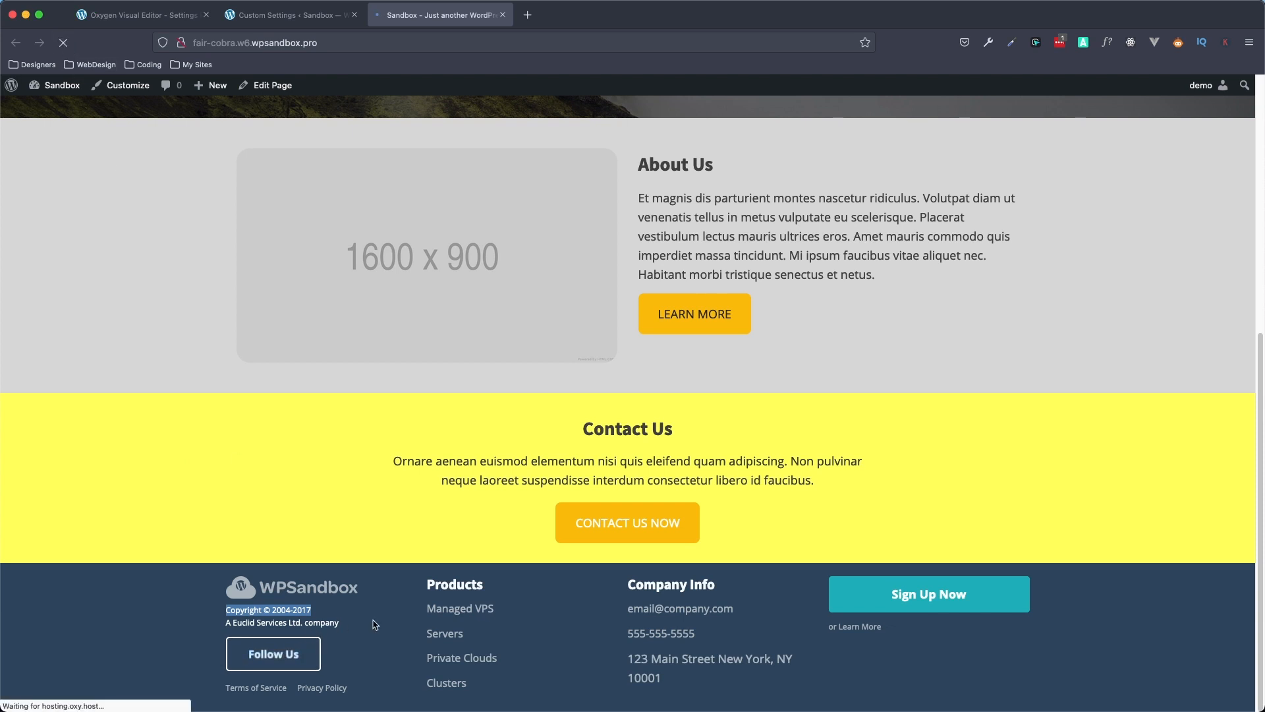
{"action": "left_click_drag", "start_coordinate": [290, 610], "coordinate": [175, 613]}
{"action": "left_click", "coordinate": [174, 614]}
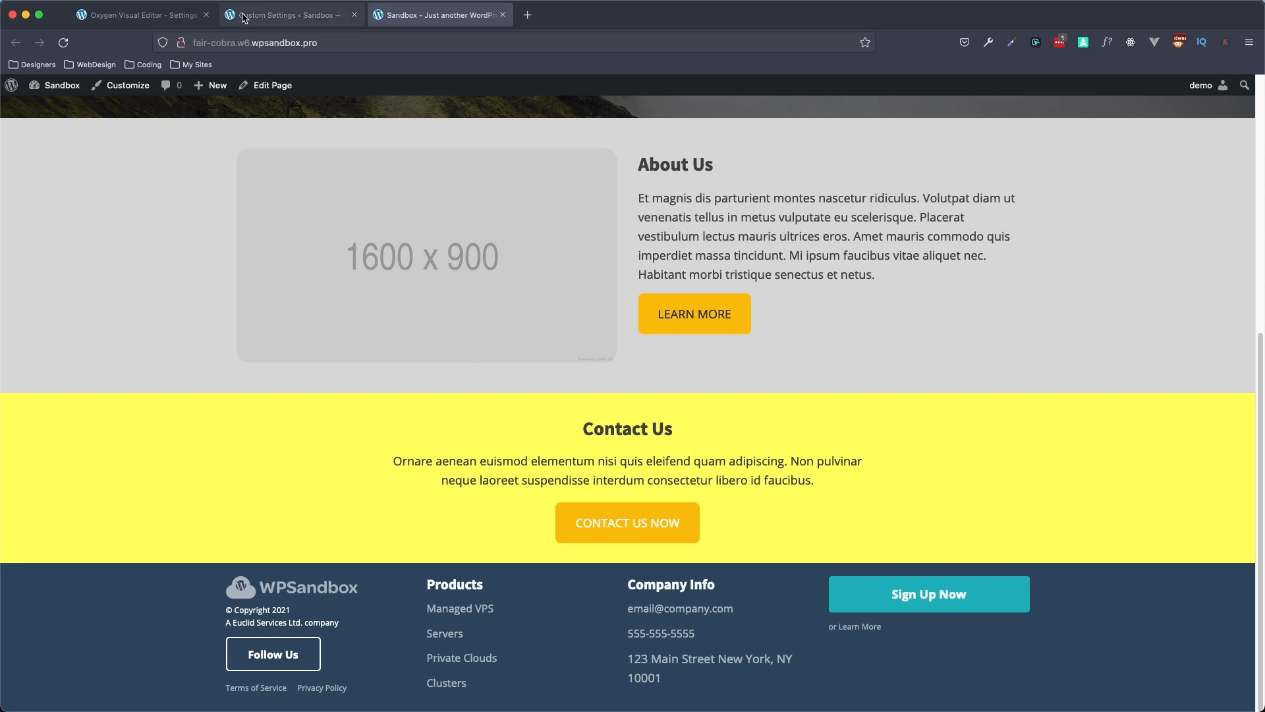
Review the general and company fields on the Custom Settings page and compare them with the frontend footer
{"action": "left_click", "coordinate": [290, 20]}
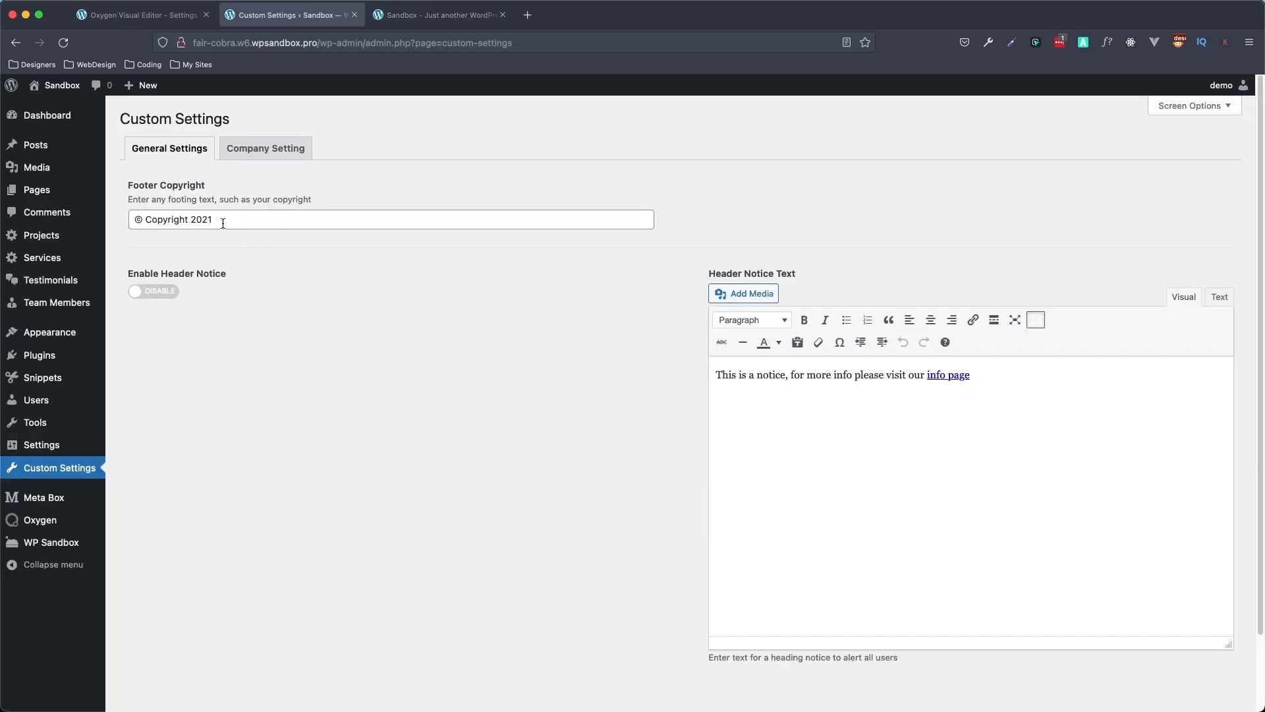
{"action": "left_click", "coordinate": [224, 150]}
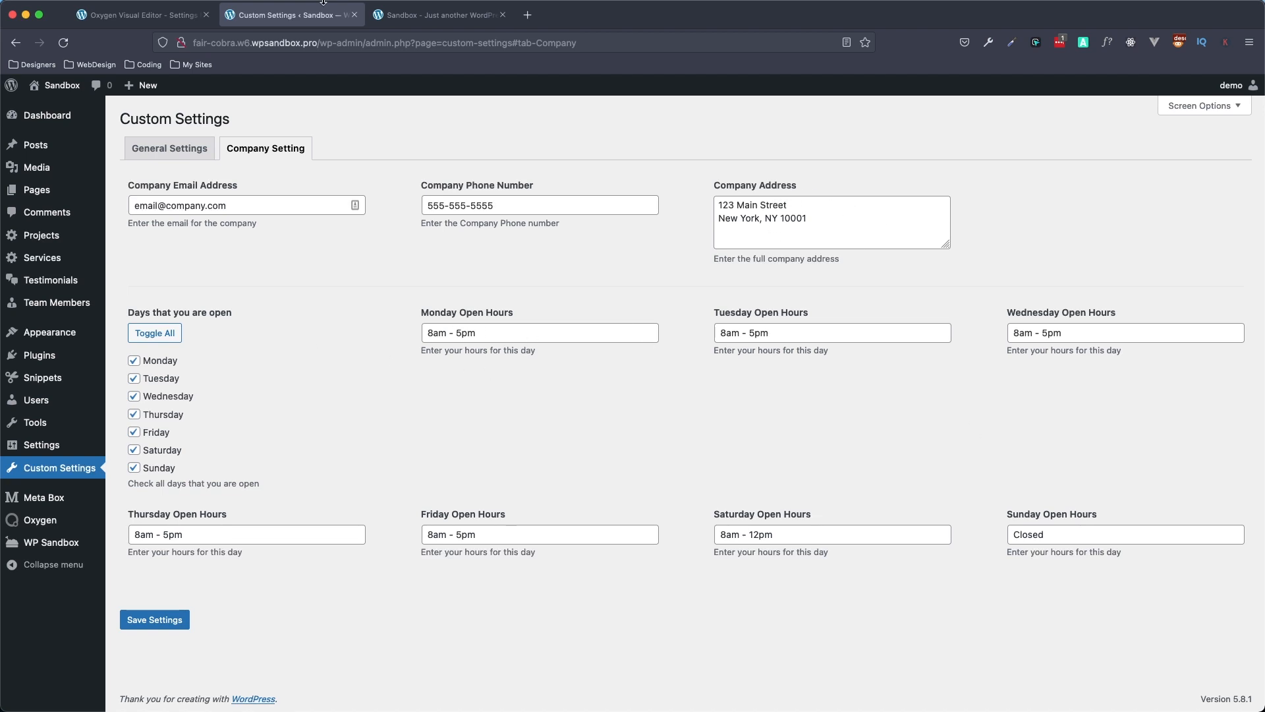
{"action": "left_click", "coordinate": [391, 17]}
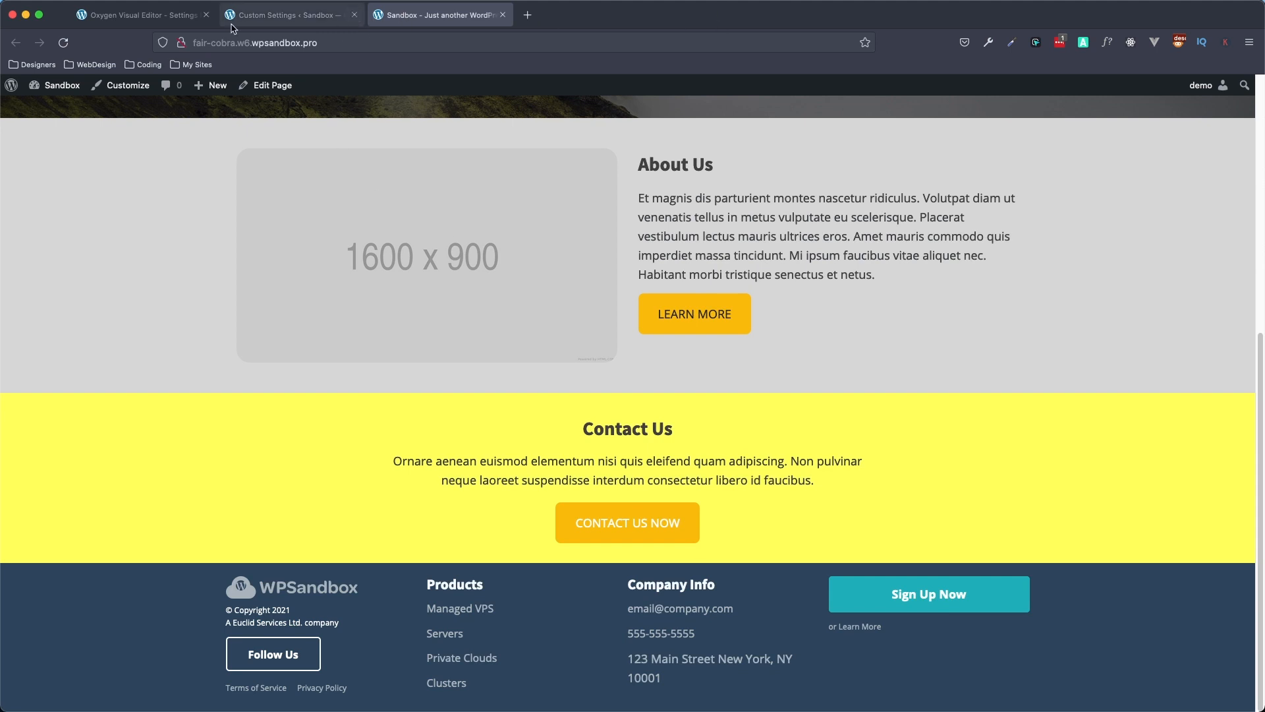
Return to the builder and delete the footer column containing the Sign Up Now button
{"action": "left_click", "coordinate": [117, 17]}
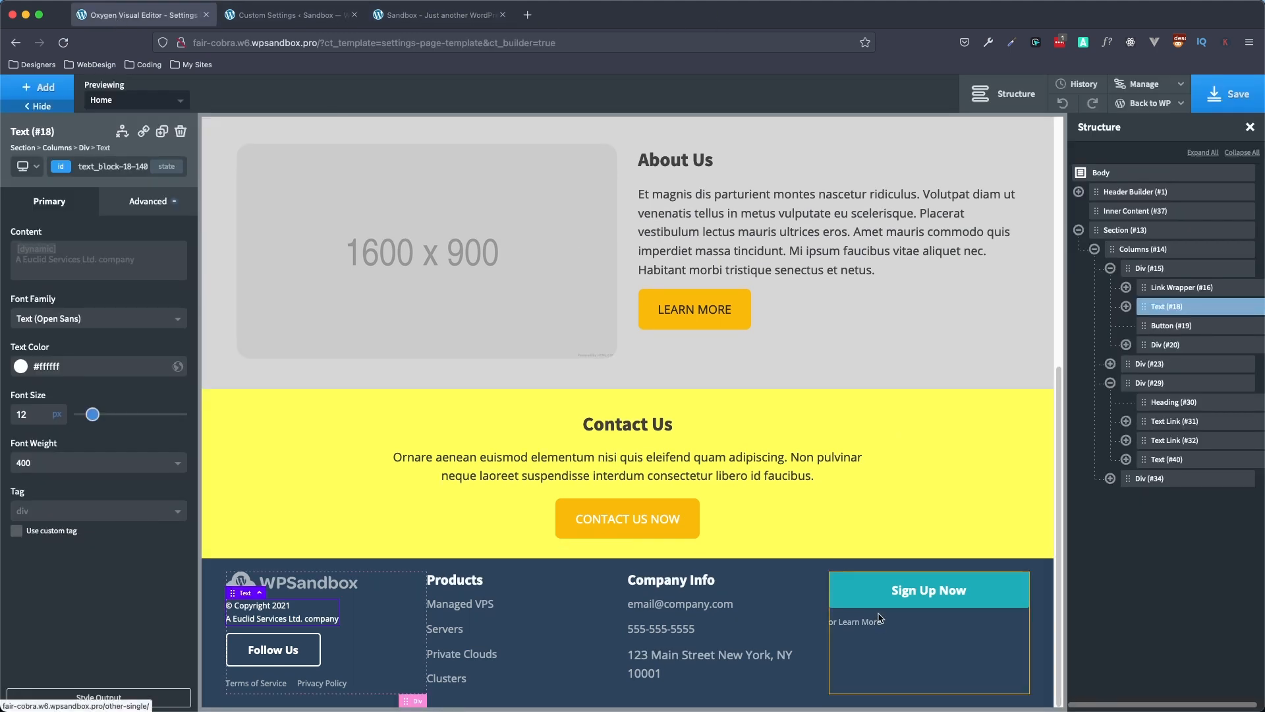
{"action": "left_click", "coordinate": [1163, 479]}
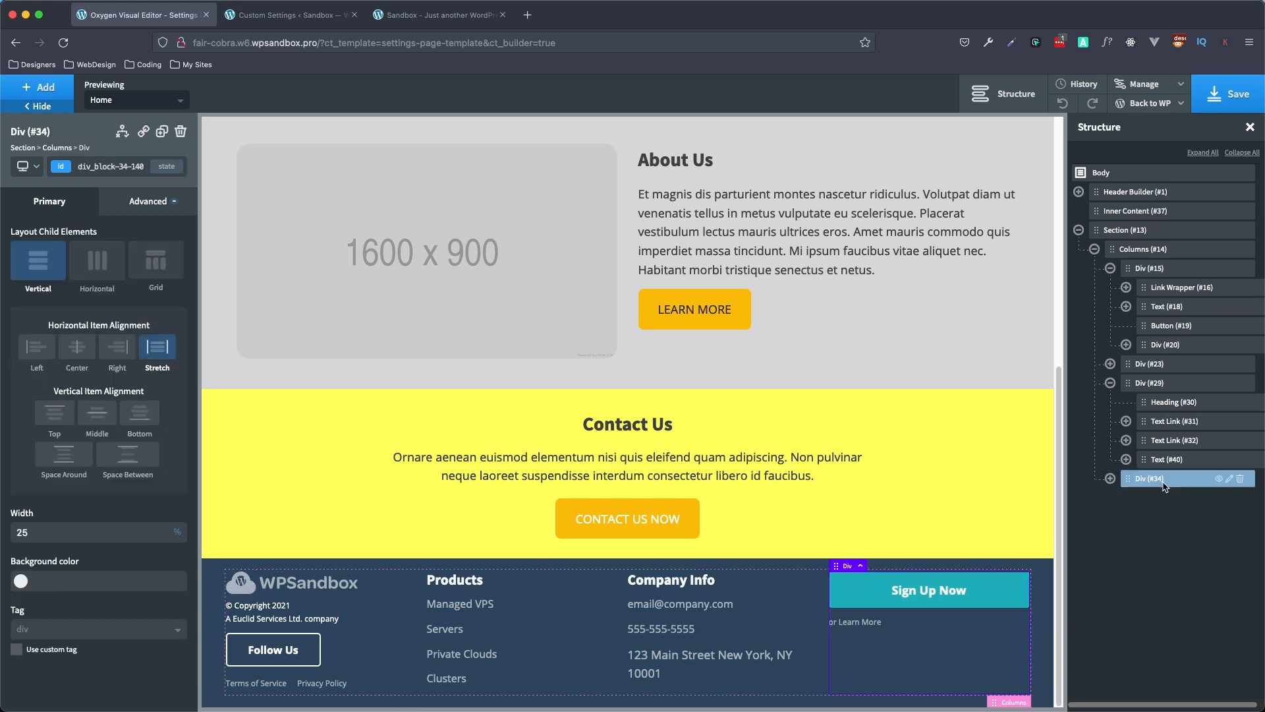
{"action": "left_click", "coordinate": [1243, 483]}
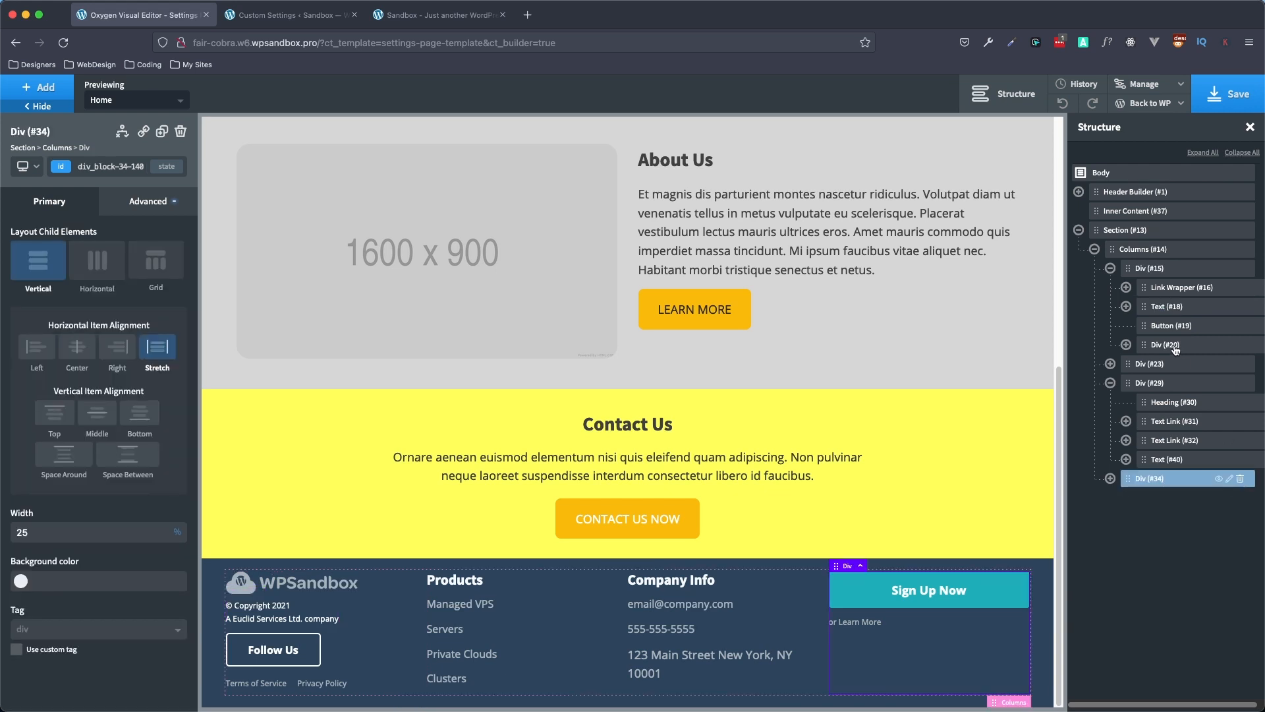
Duplicate the footer's Company Info column
{"action": "left_click", "coordinate": [1179, 384]}
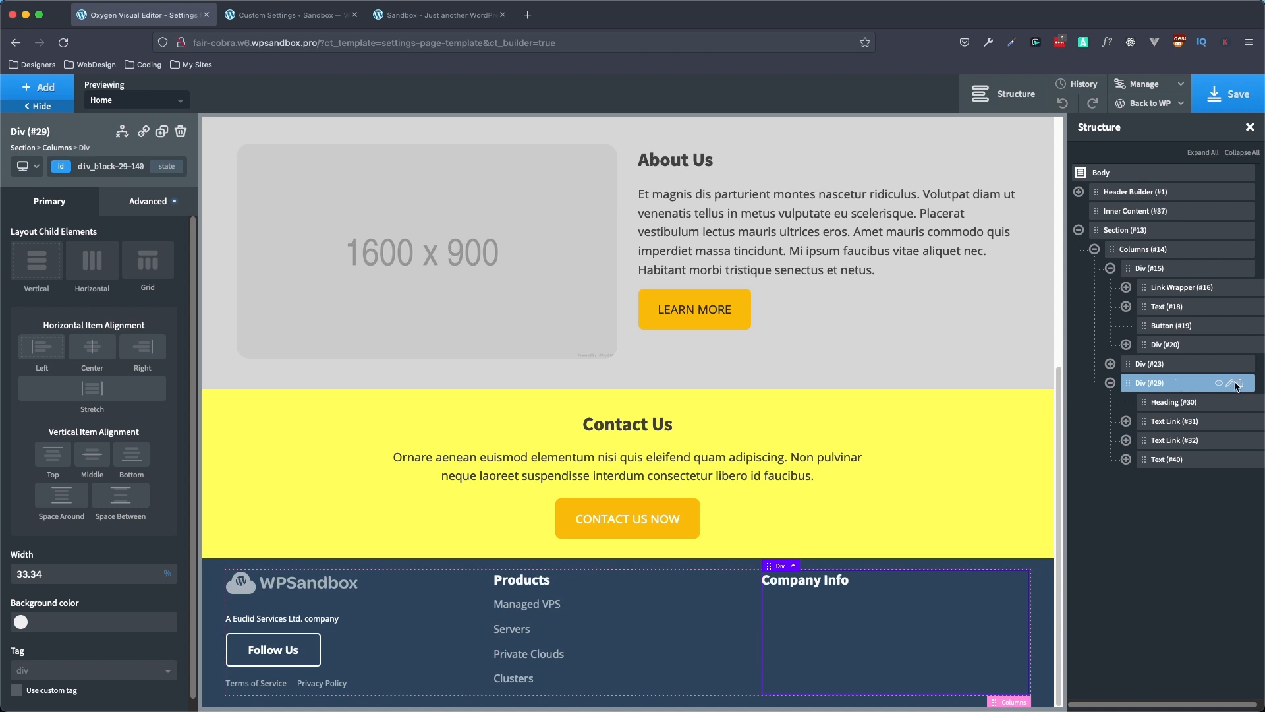
{"action": "left_click", "coordinate": [161, 134]}
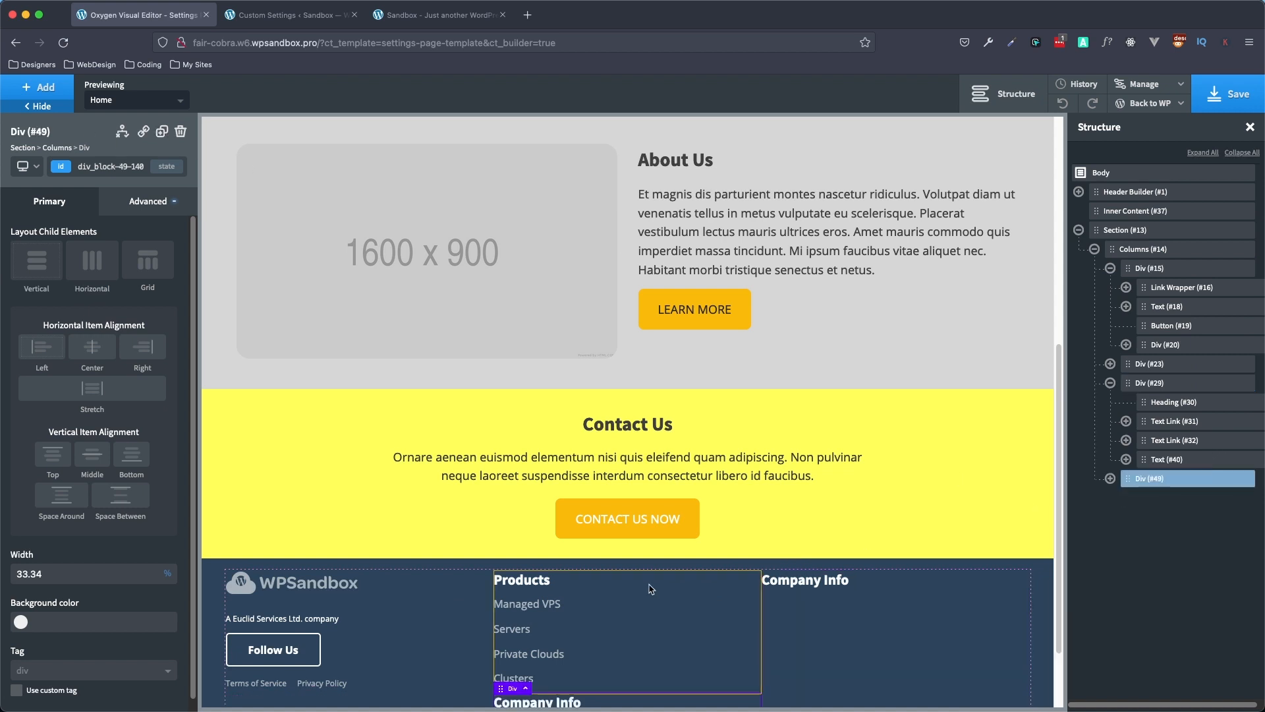
{"action": "scroll", "coordinate": [649, 590], "scroll_direction": "down", "scroll_amount": 3}
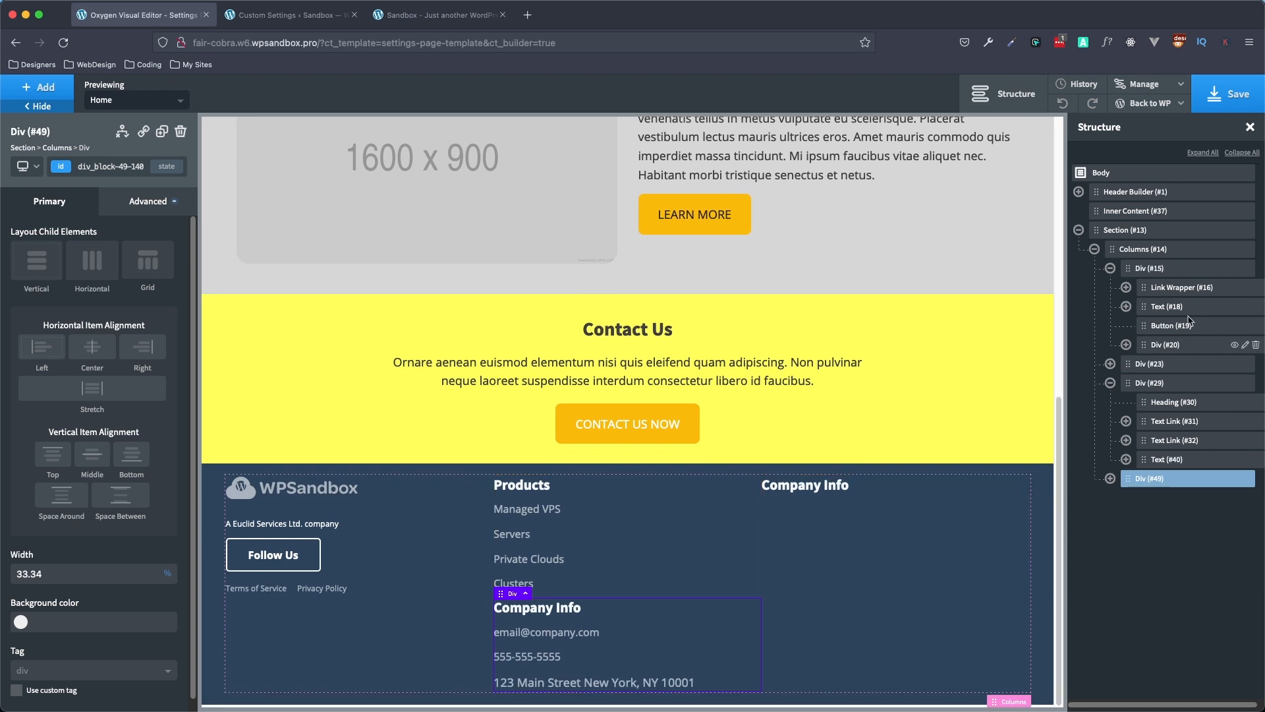
Set the width of the logo, Products and original Company Info columns in the footer to 25% each
{"action": "left_click", "coordinate": [1180, 253]}
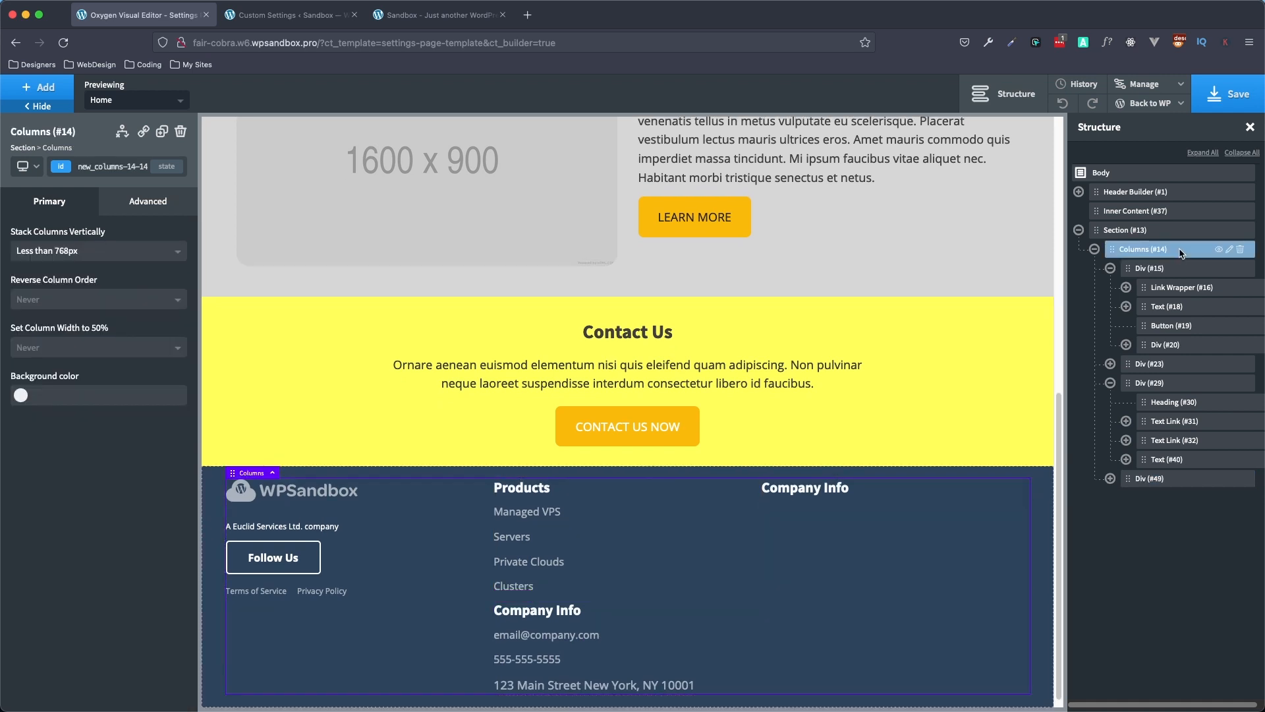
{"action": "left_click", "coordinate": [1186, 270]}
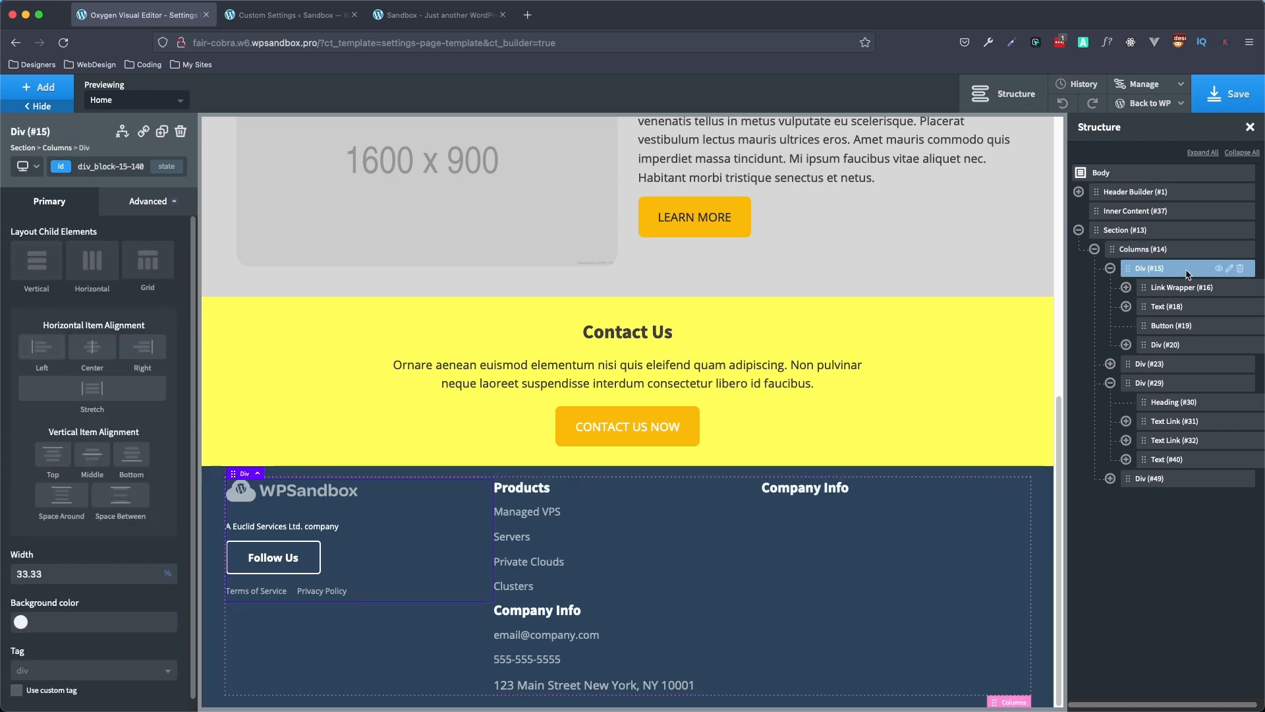
{"action": "double_click", "coordinate": [66, 574]}
{"action": "type", "text": "25"}
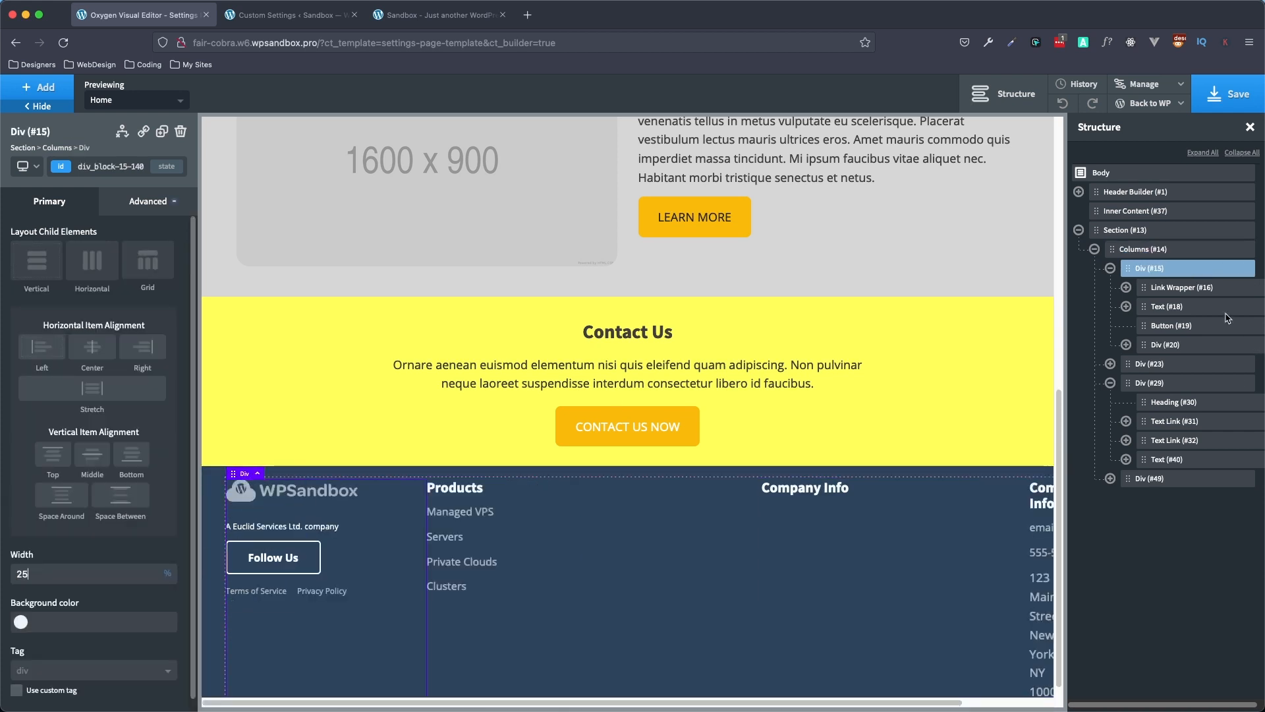
{"action": "left_click", "coordinate": [1150, 364]}
{"action": "double_click", "coordinate": [87, 571]}
{"action": "type", "text": "25"}
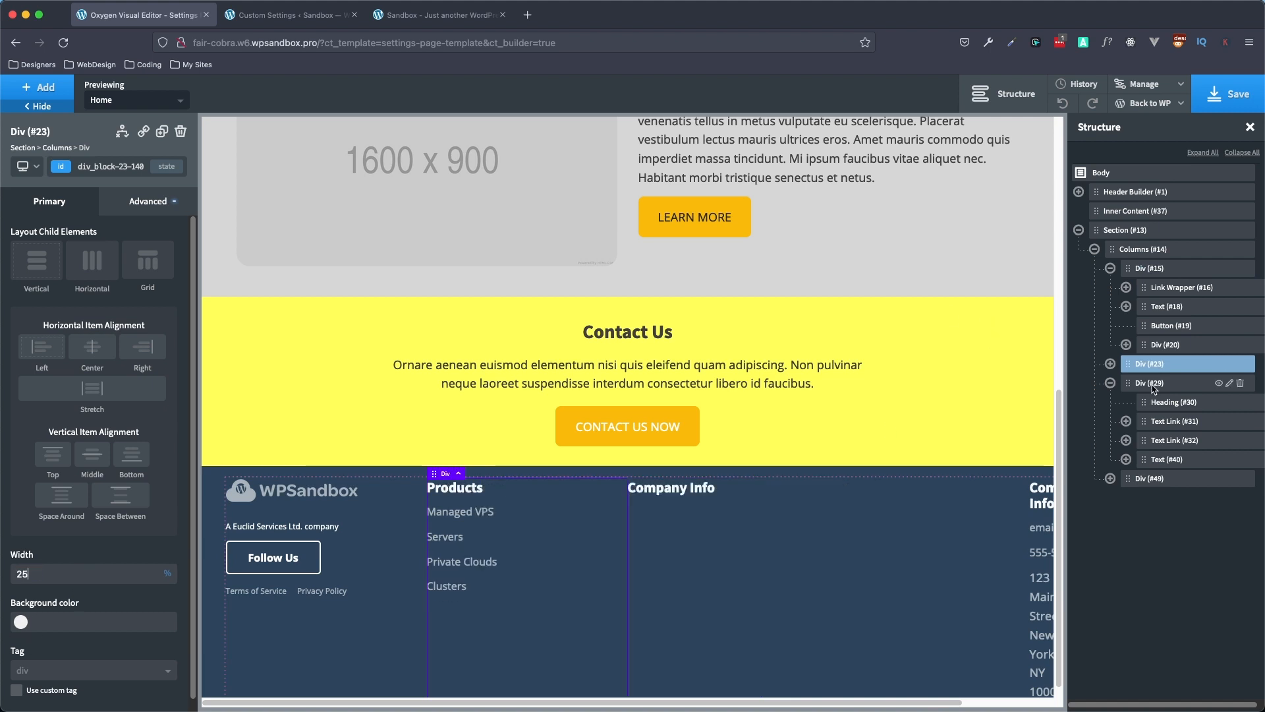
{"action": "left_click", "coordinate": [1154, 389]}
{"action": "double_click", "coordinate": [96, 570]}
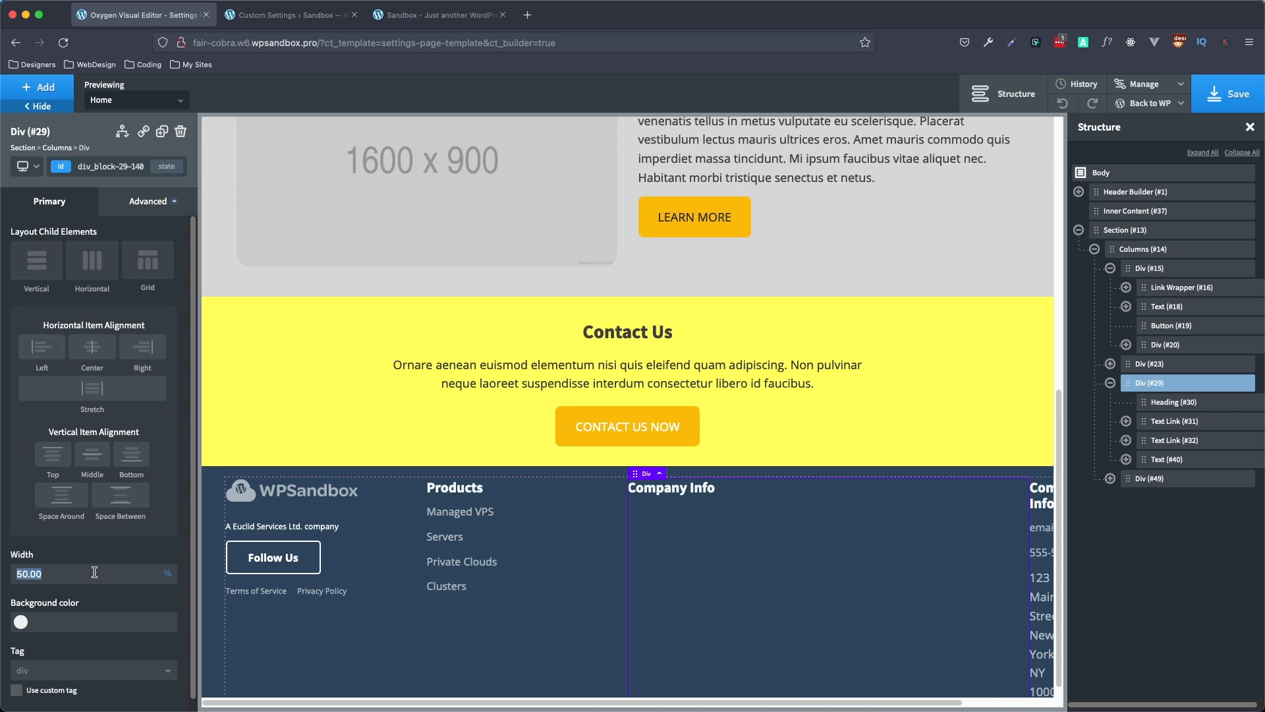
{"action": "type", "text": "25"}
Delete the email and phone text links from the duplicated Company Info column
{"action": "left_click", "coordinate": [1163, 479]}
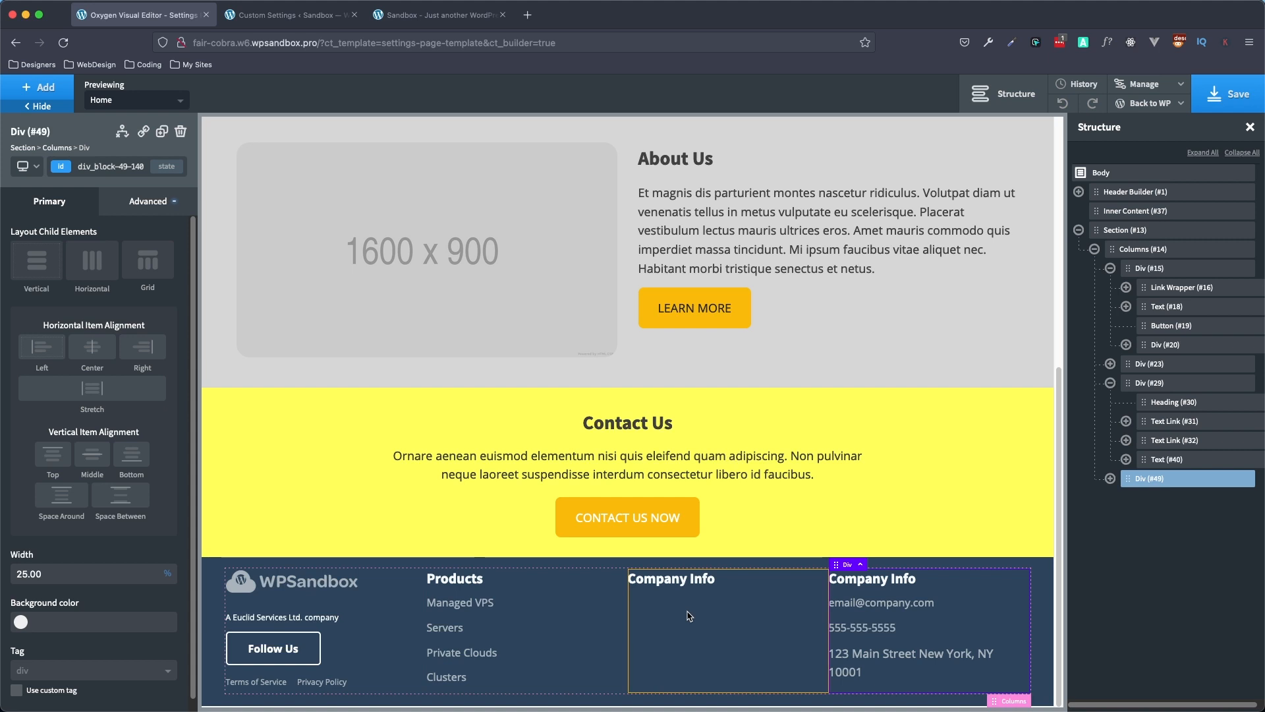
{"action": "left_click", "coordinate": [1111, 478]}
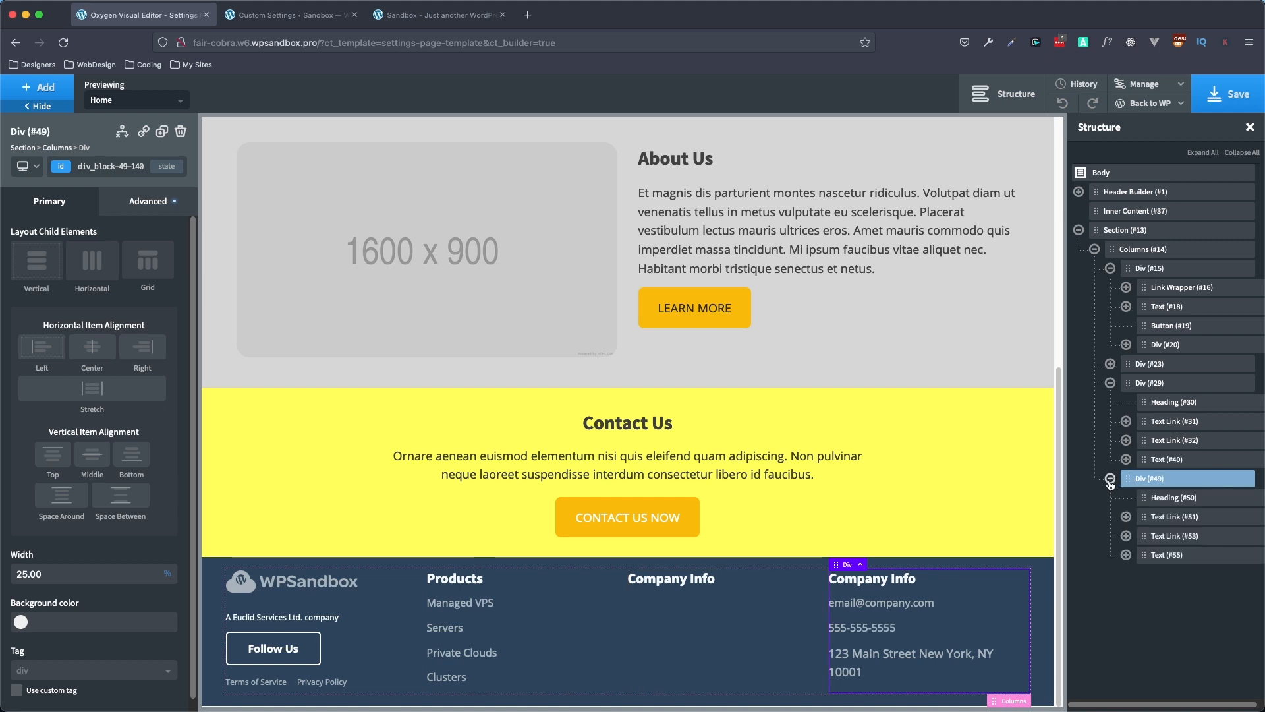
{"action": "left_click", "coordinate": [1150, 383]}
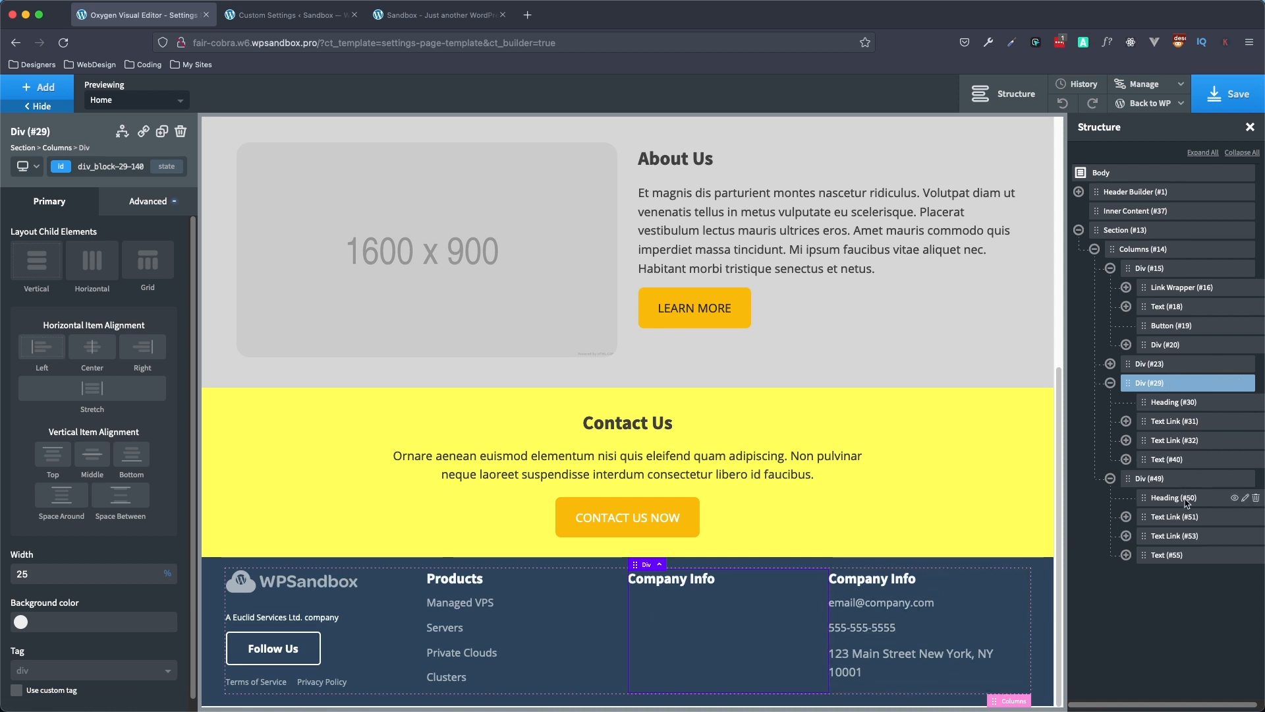
{"action": "left_click", "coordinate": [1256, 517]}
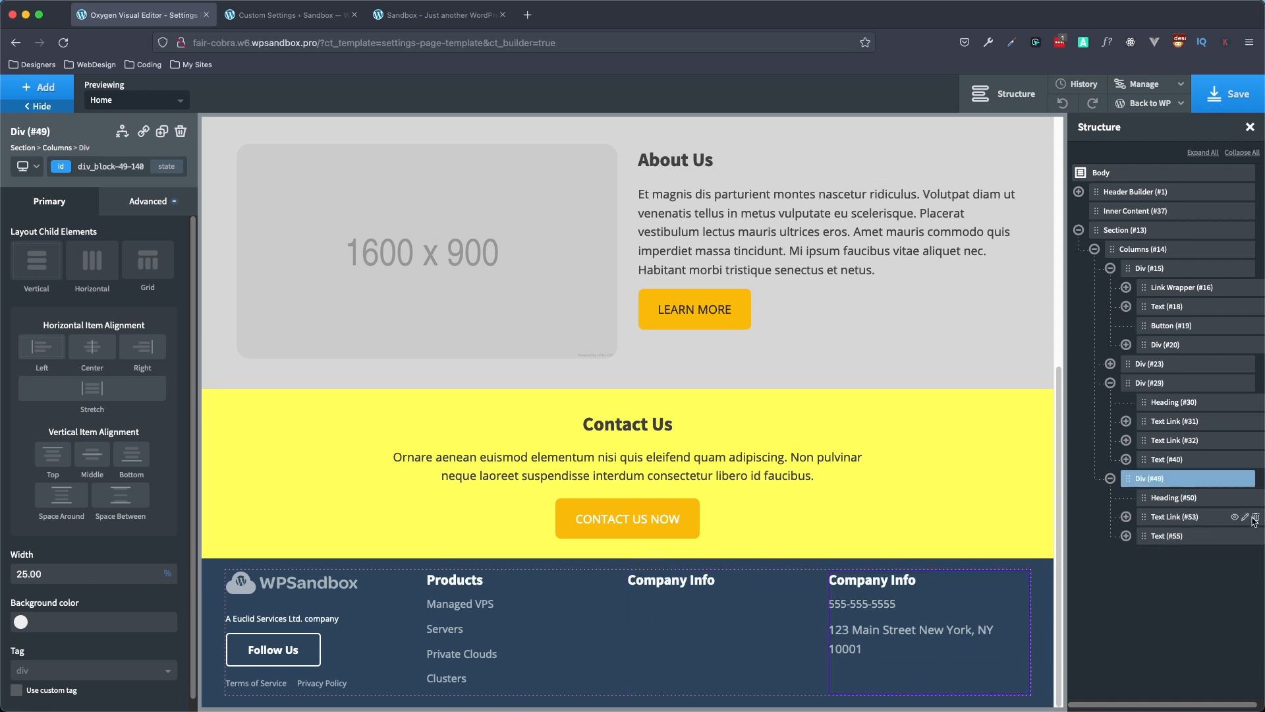
{"action": "left_click", "coordinate": [1190, 519]}
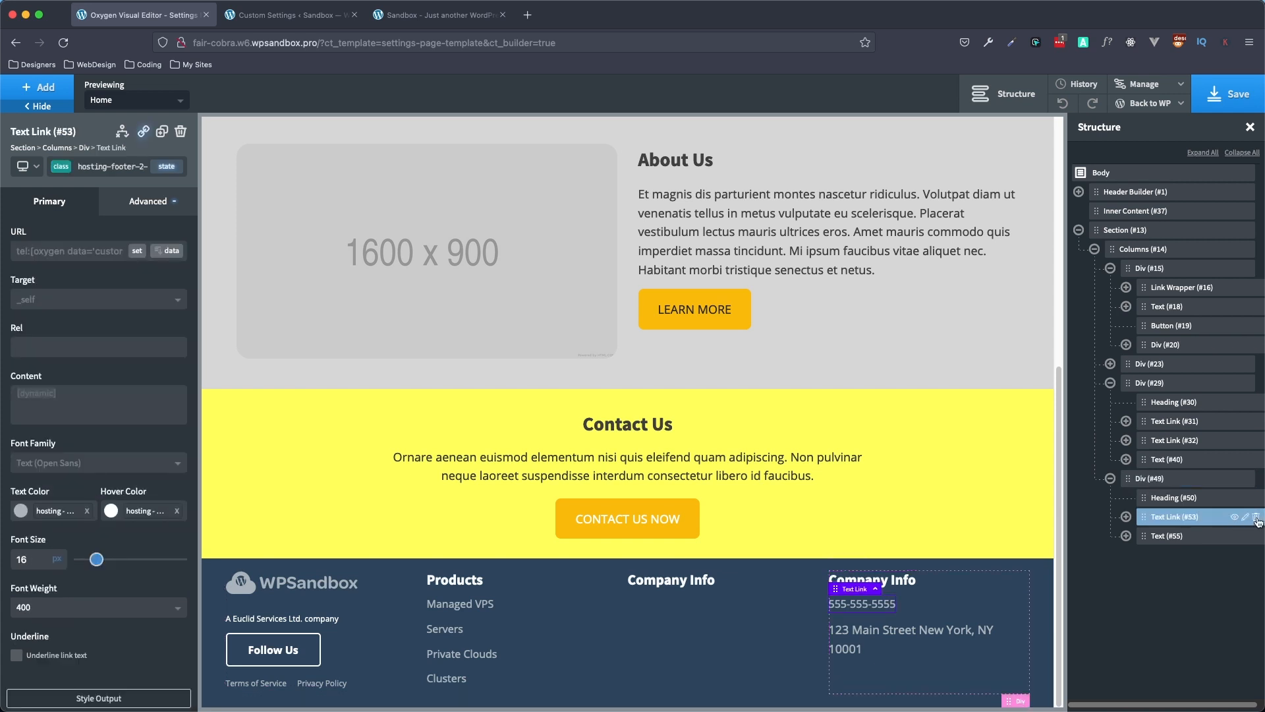
{"action": "left_click", "coordinate": [1255, 517]}
Replace the address in the duplicated Company Info column's text with "Monday:"
{"action": "left_click", "coordinate": [1192, 518]}
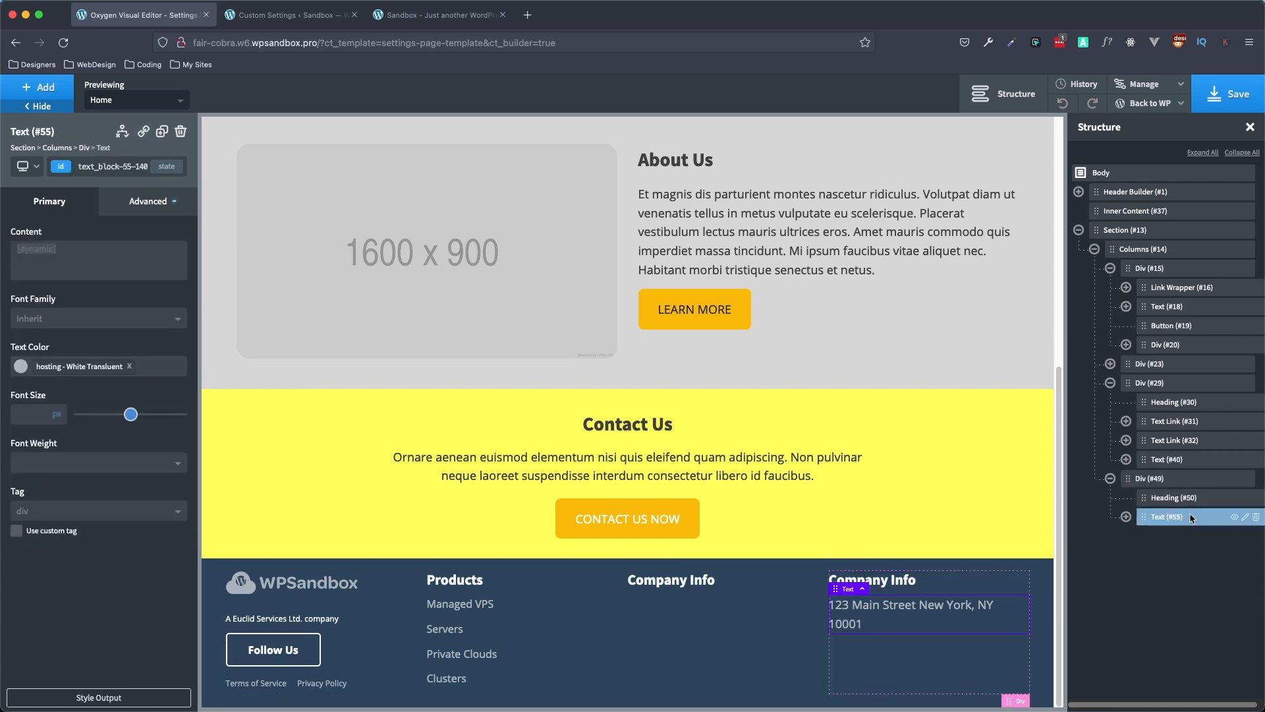
{"action": "double_click", "coordinate": [892, 603]}
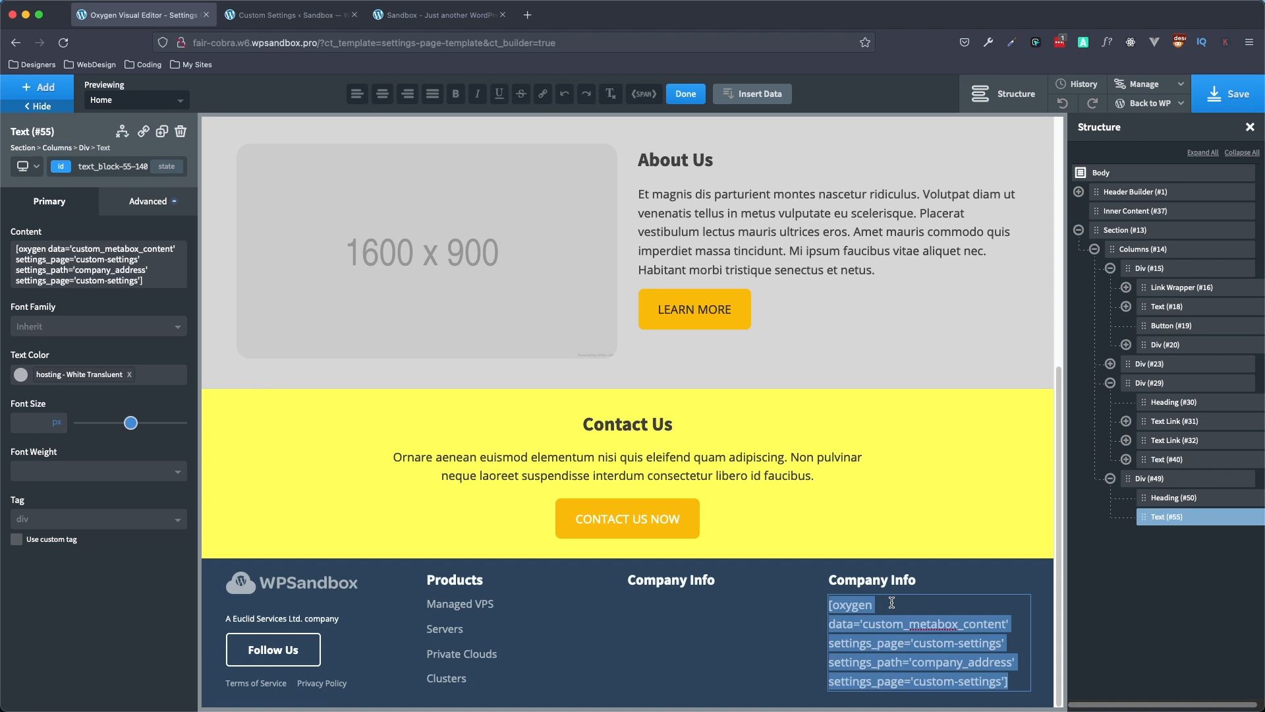
{"action": "key", "text": "BackSpace"}
{"action": "type", "text": "Monday:"}
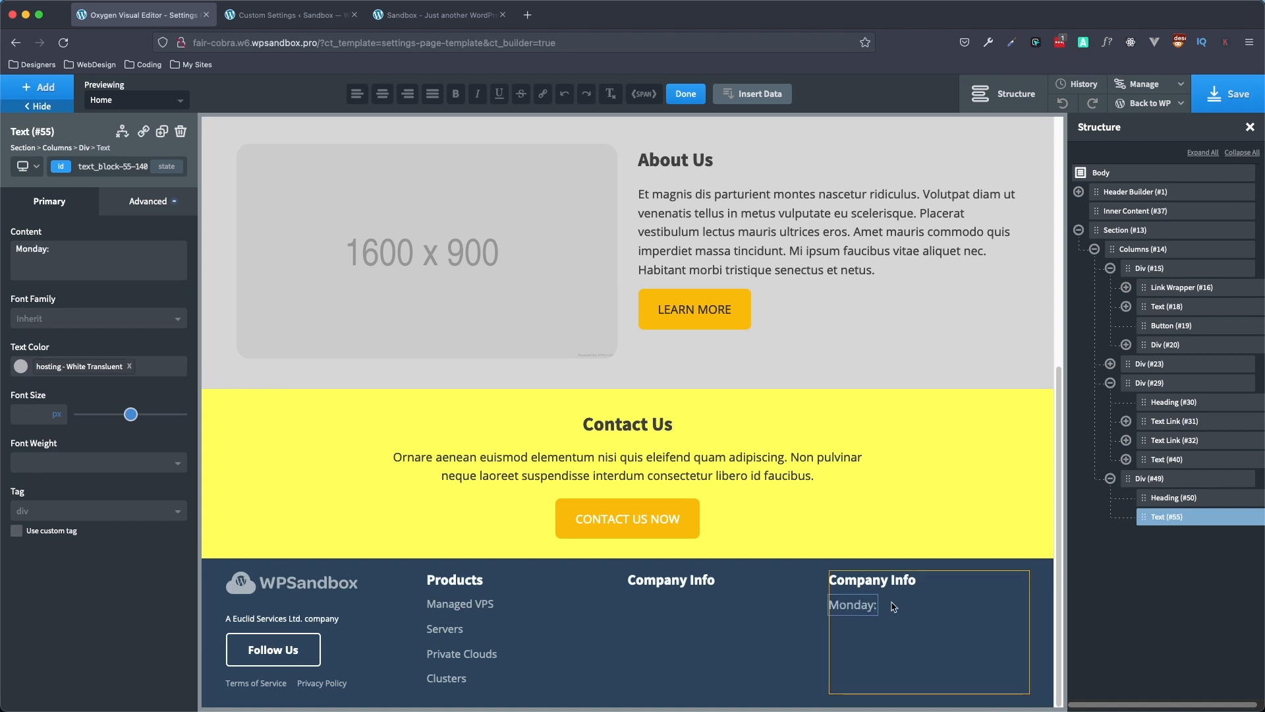
Insert the Meta Box field Monday Open Hours from the custom-settings page after "Monday:" and finish editing the text
{"action": "left_click", "coordinate": [750, 99]}
{"action": "left_click", "coordinate": [773, 248]}
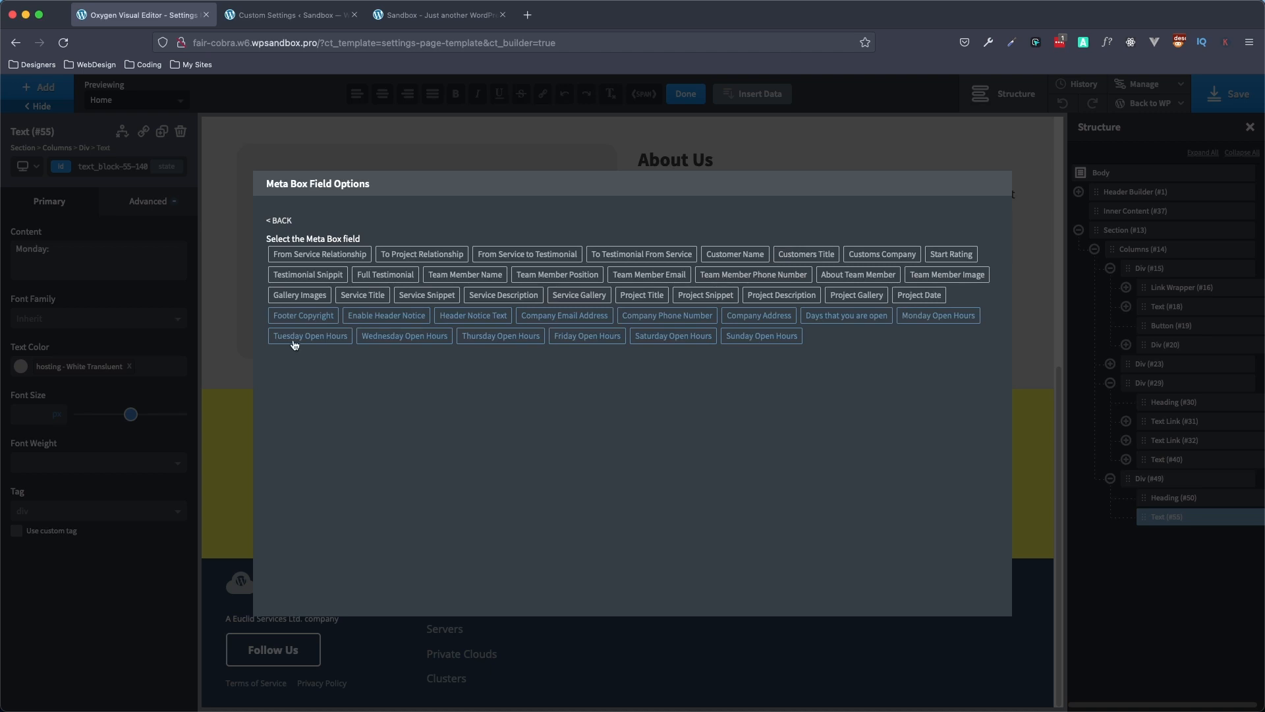
{"action": "left_click", "coordinate": [919, 319]}
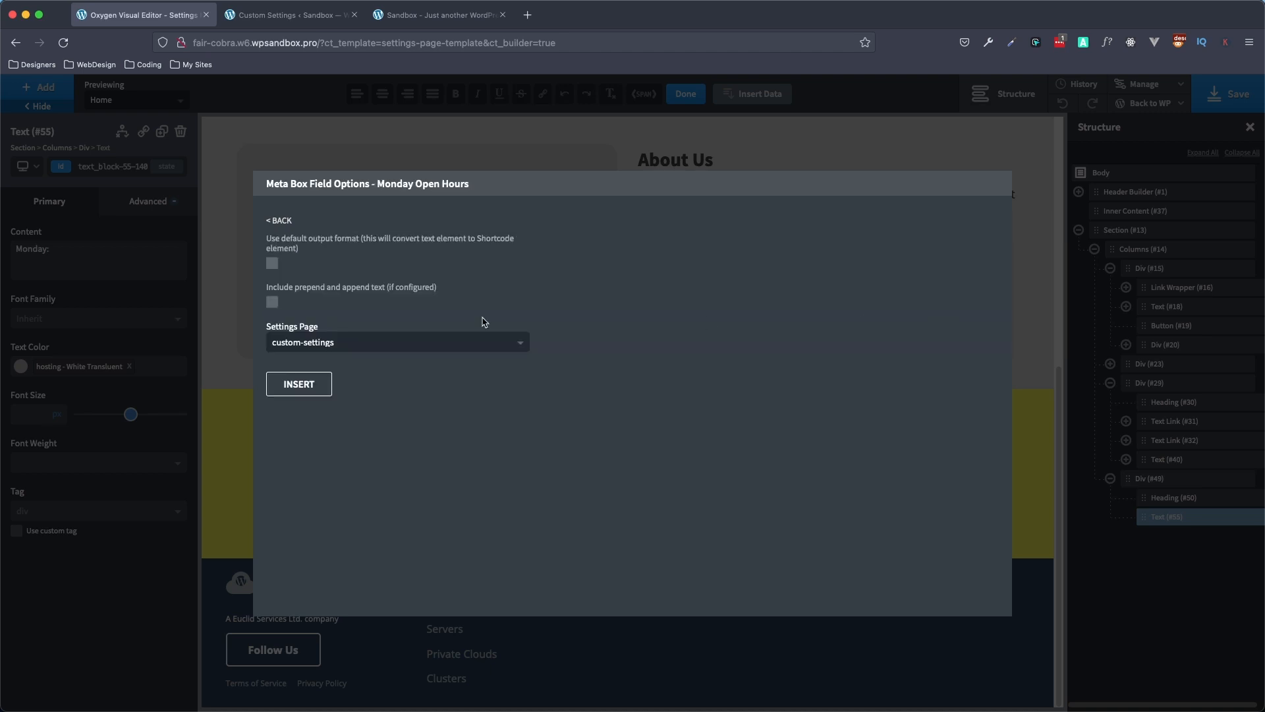
{"action": "left_click", "coordinate": [298, 384]}
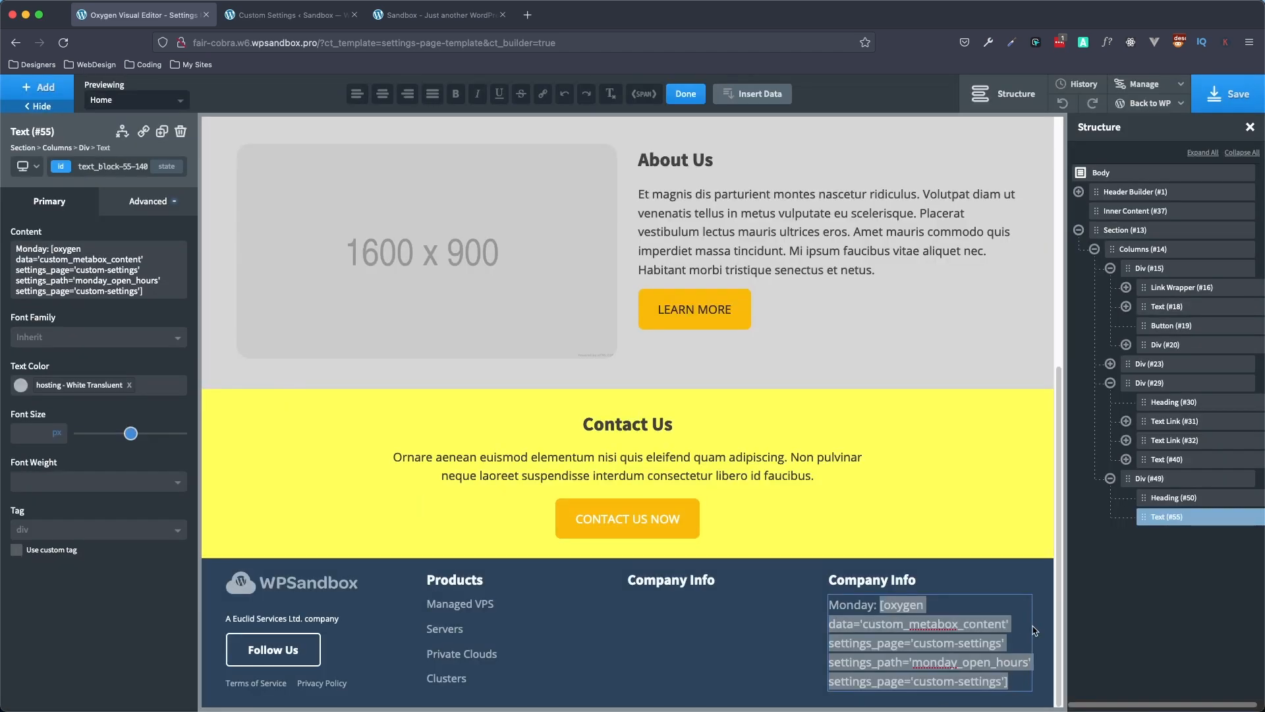
{"action": "left_click", "coordinate": [690, 92]}
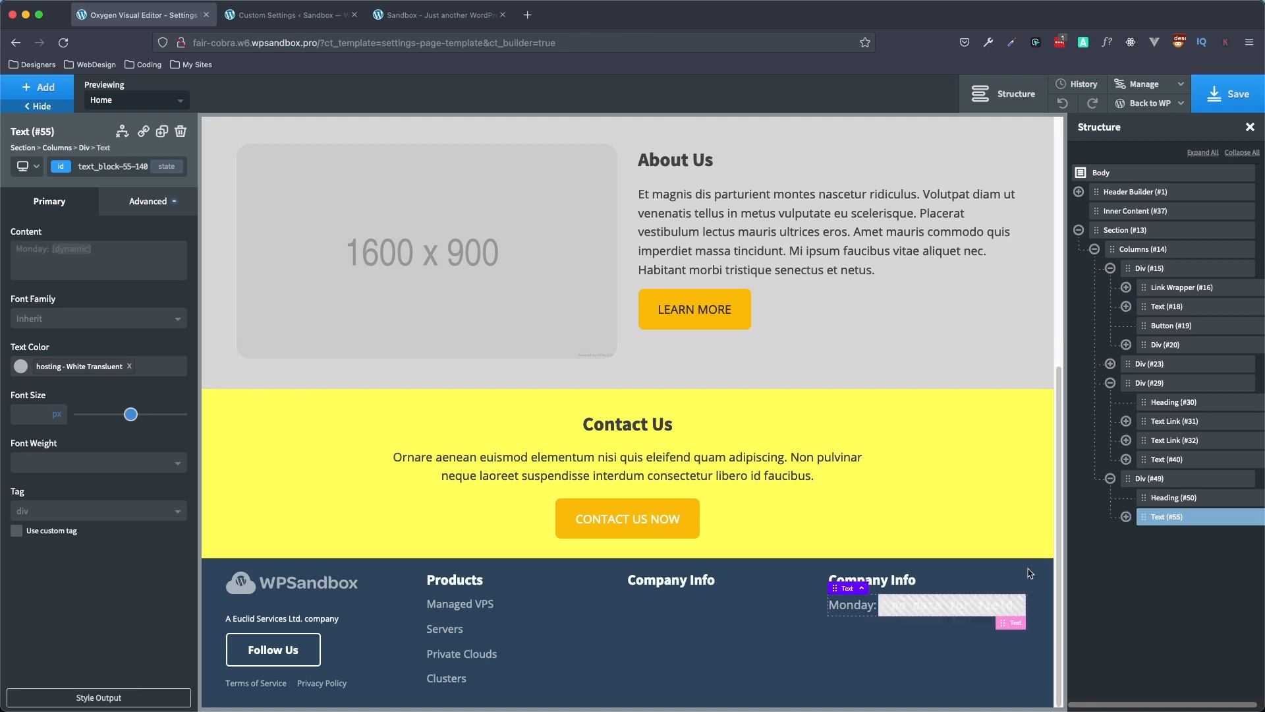
Make the "Monday:" label bold in the opening hours line of the last footer column
{"action": "double_click", "coordinate": [877, 607]}
{"action": "left_click", "coordinate": [878, 607]}
{"action": "left_click_drag", "start_coordinate": [878, 607], "coordinate": [830, 610]}
{"action": "left_click", "coordinate": [456, 94]}
{"action": "left_click", "coordinate": [685, 94]}
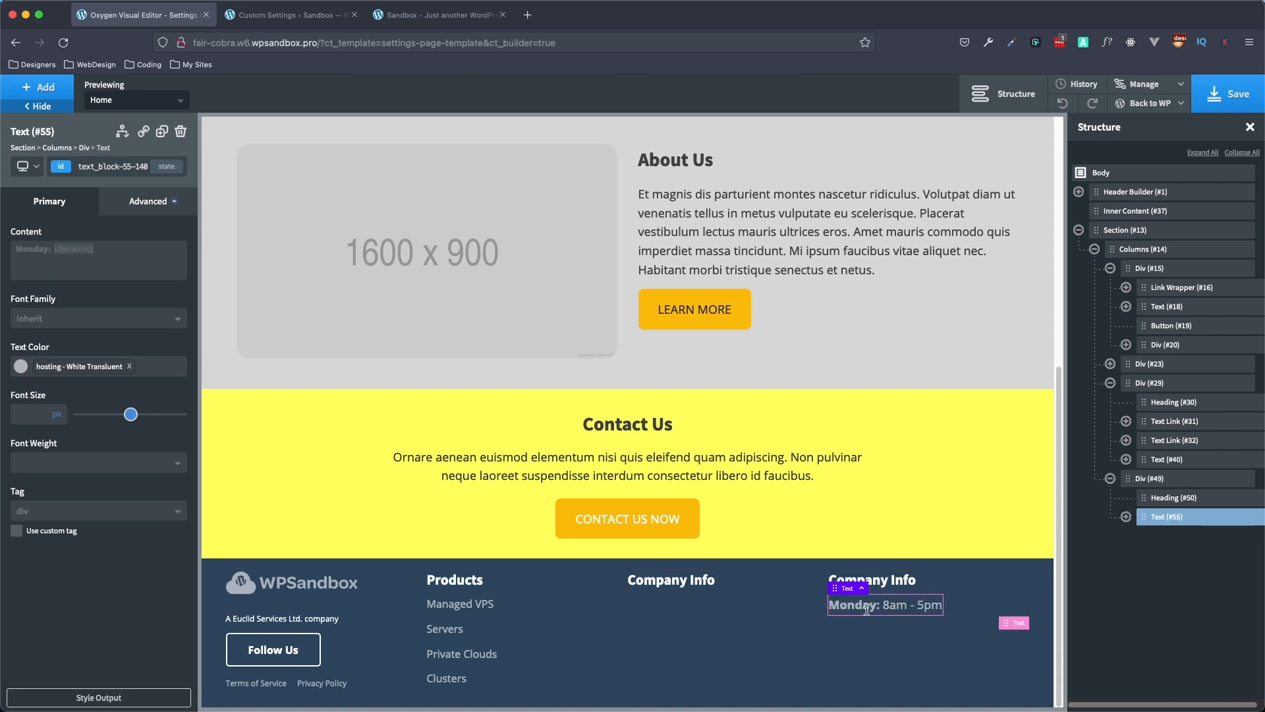
Duplicate the Monday opening hours text until the last footer column has seven lines, one for each weekday
{"action": "left_click", "coordinate": [162, 132]}
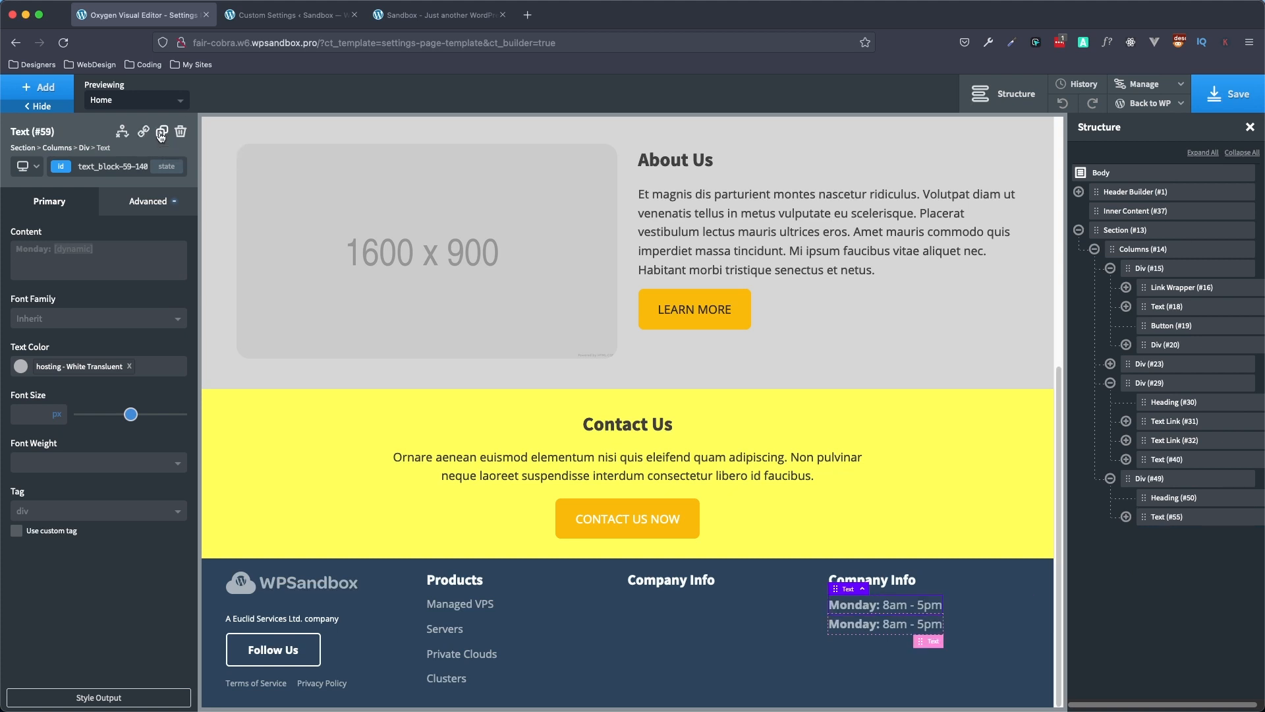
{"action": "left_click", "coordinate": [161, 132]}
{"action": "left_click", "coordinate": [162, 132]}
{"action": "left_click", "coordinate": [161, 132]}
{"action": "left_click", "coordinate": [161, 132]}
Try to edit the day name in the second Monday line of the last footer column
{"action": "scroll", "coordinate": [879, 537], "scroll_direction": "down", "scroll_amount": 2}
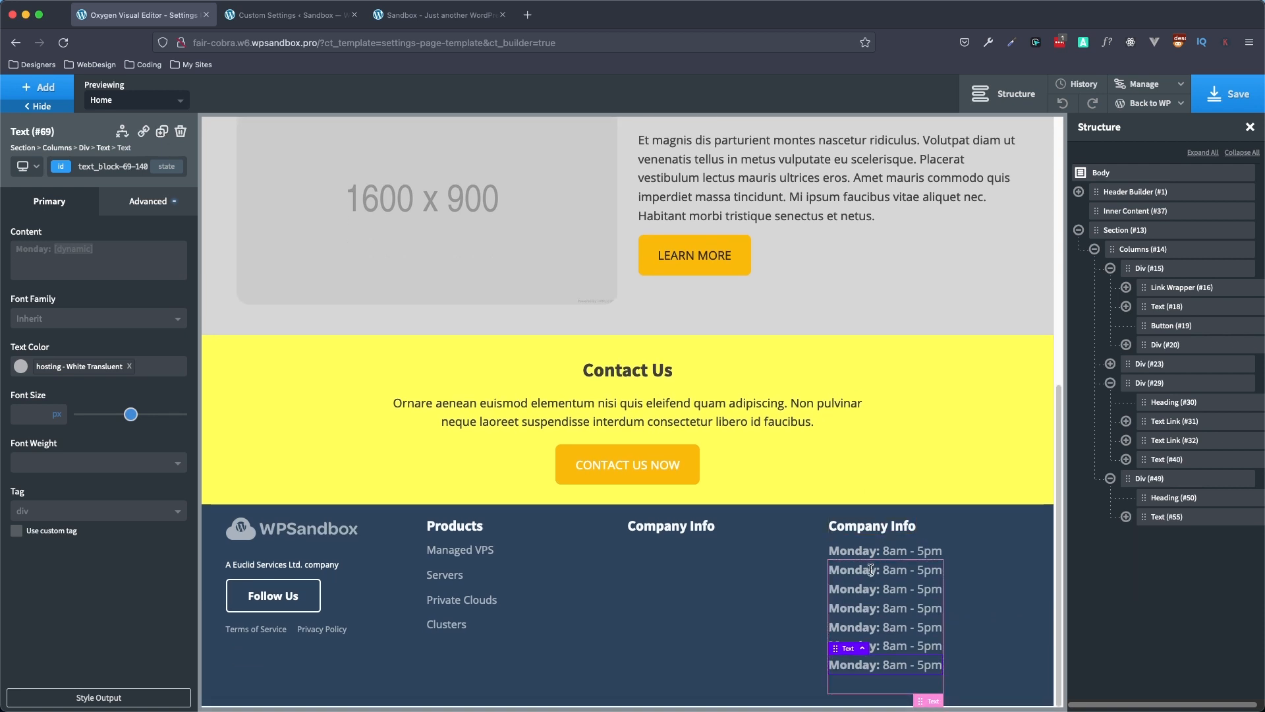
{"action": "left_click", "coordinate": [877, 571]}
{"action": "left_click", "coordinate": [877, 570]}
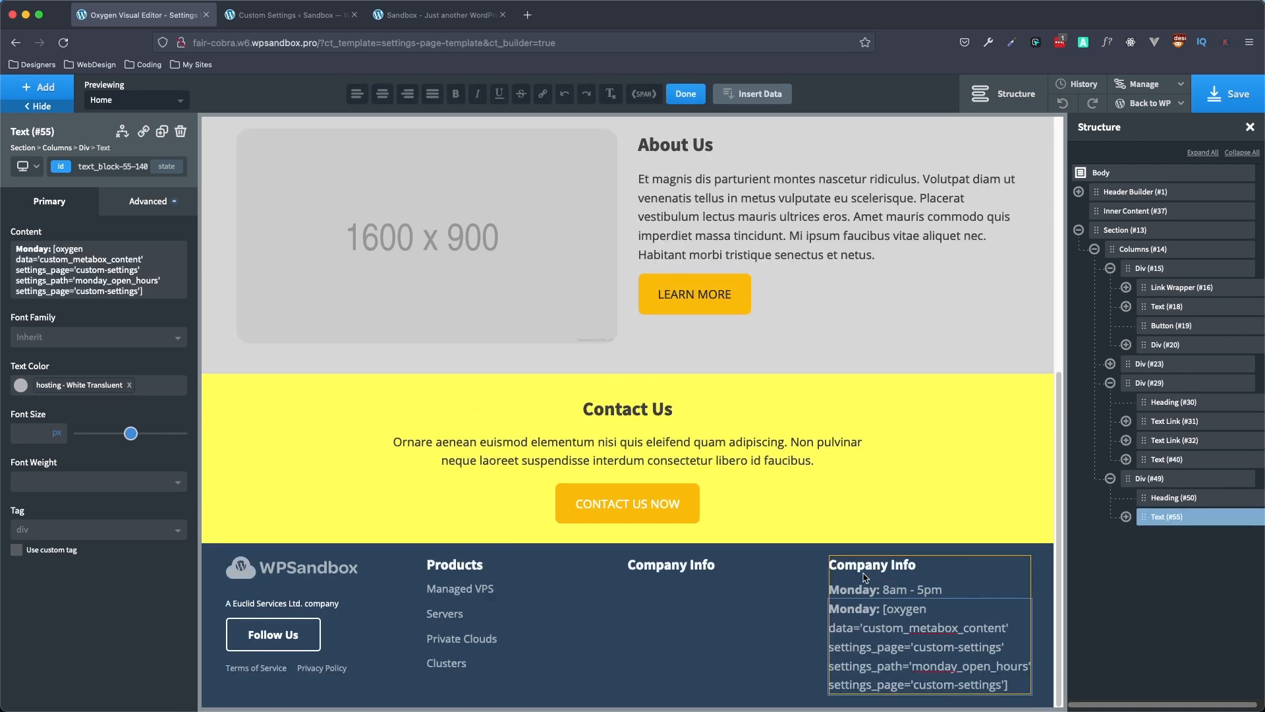
{"action": "double_click", "coordinate": [863, 610]}
{"action": "triple_click", "coordinate": [864, 610]}
{"action": "left_click", "coordinate": [860, 610]}
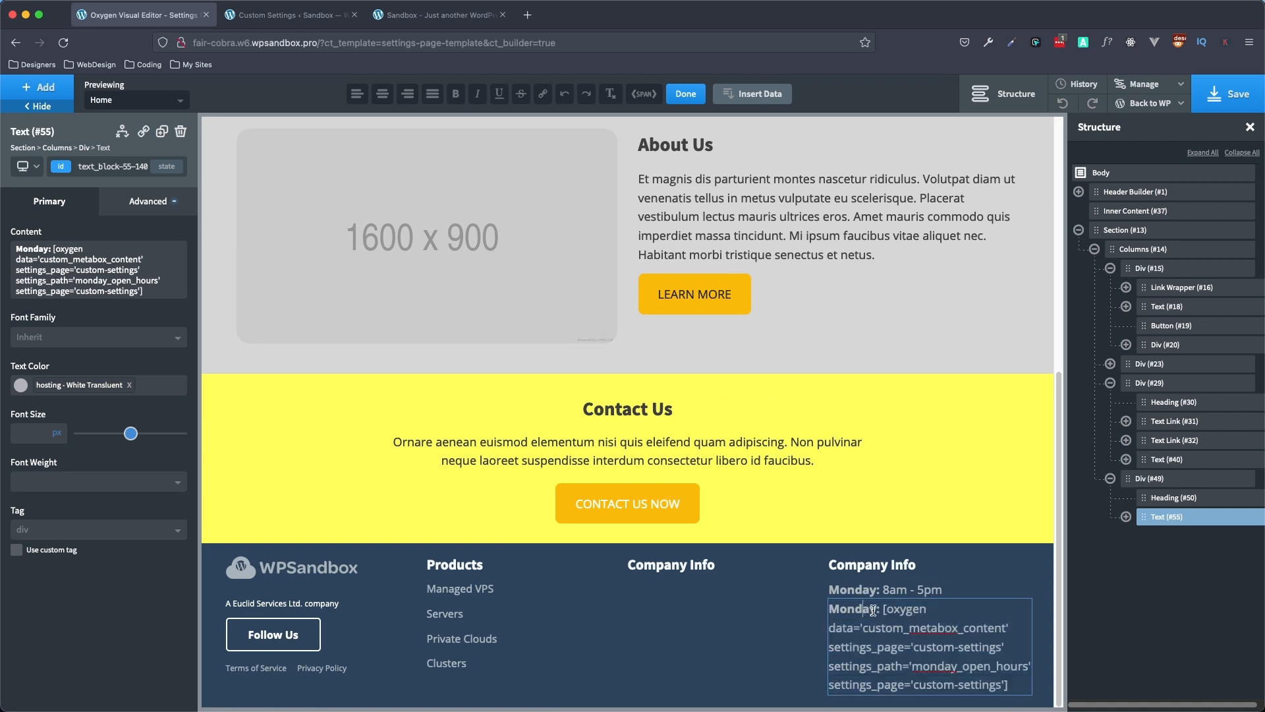
{"action": "left_click", "coordinate": [819, 613]}
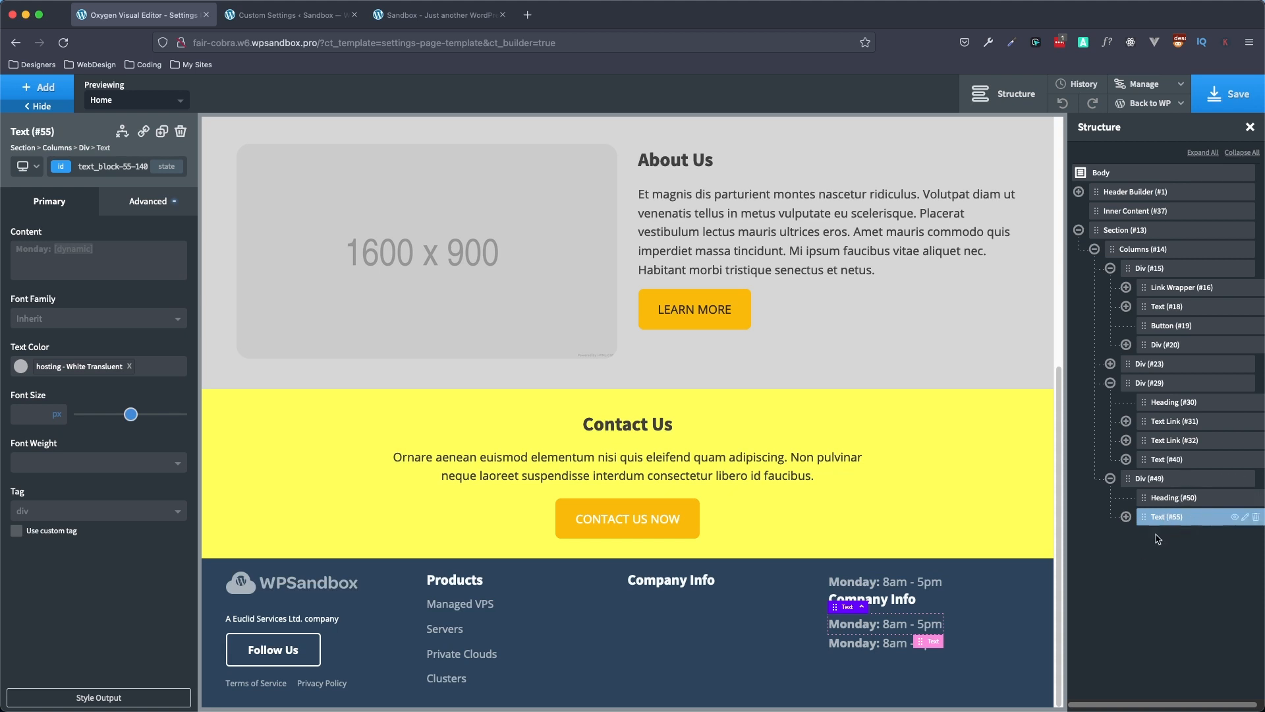
Try to undo the last change and move the first nested text copy out of its parent Monday text in the structure tree
{"action": "left_click", "coordinate": [886, 649]}
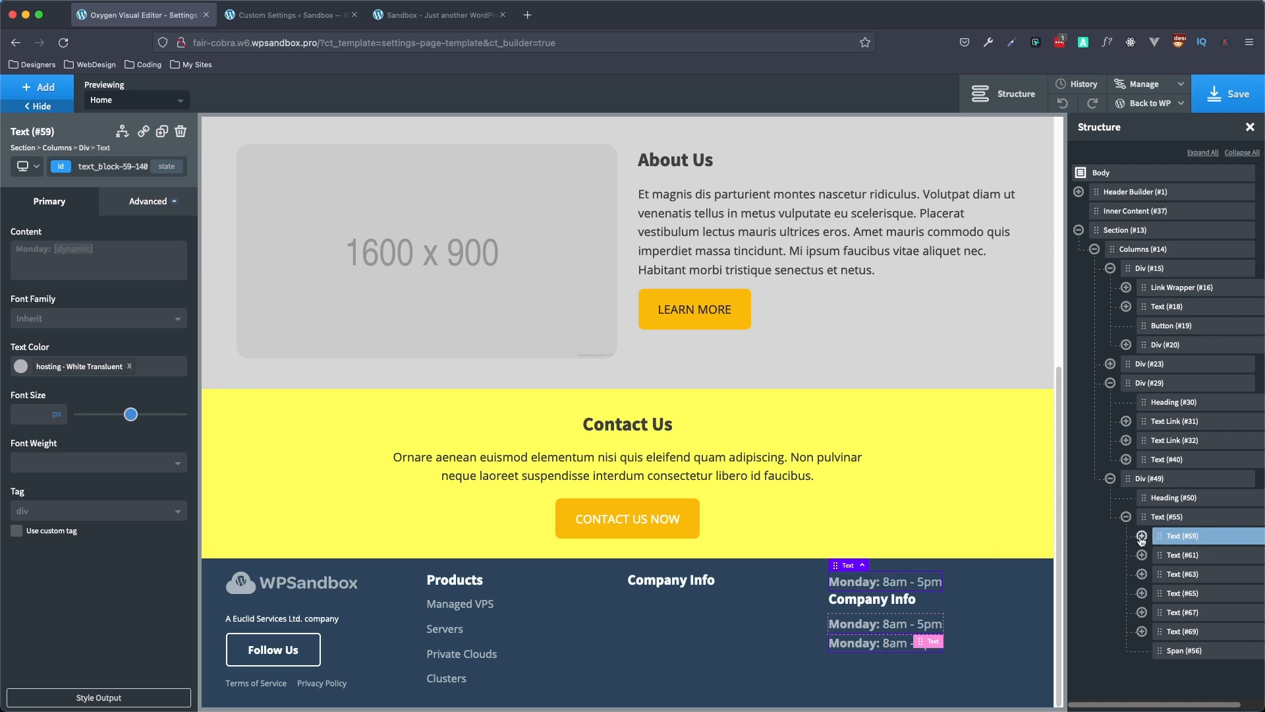
{"action": "left_click", "coordinate": [1064, 104]}
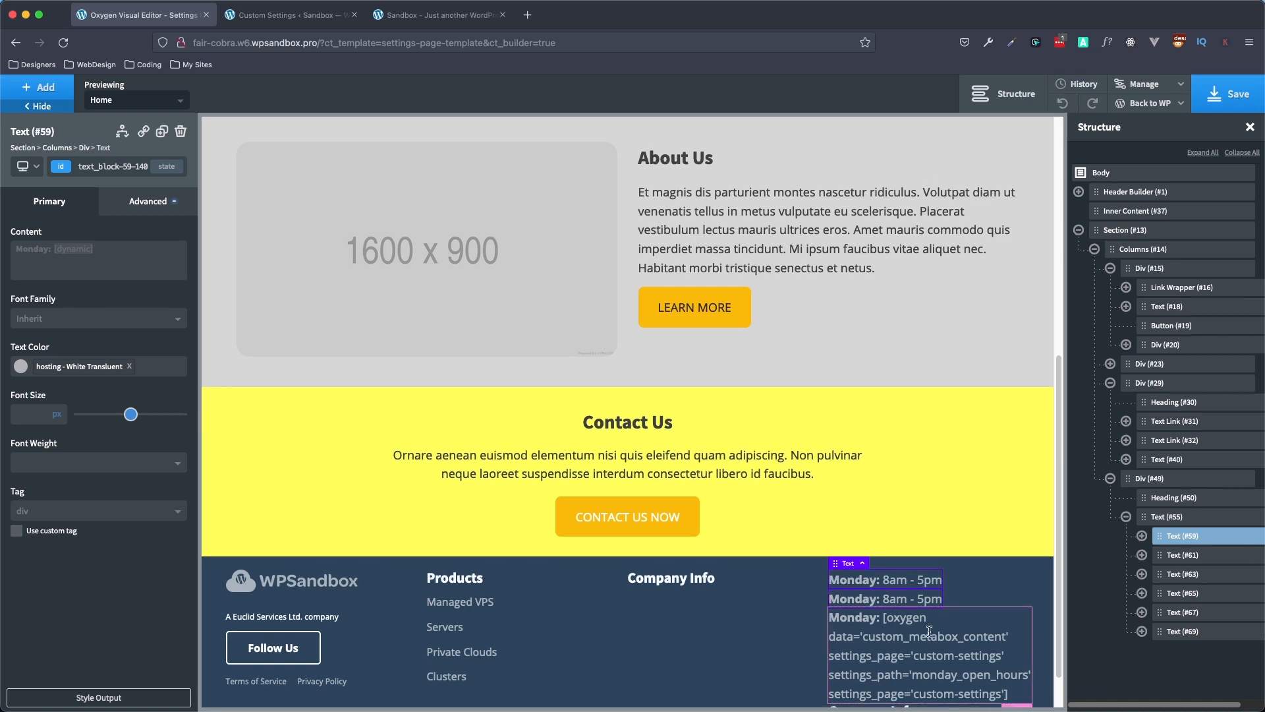
{"action": "scroll", "coordinate": [909, 622], "scroll_direction": "down", "scroll_amount": 2}
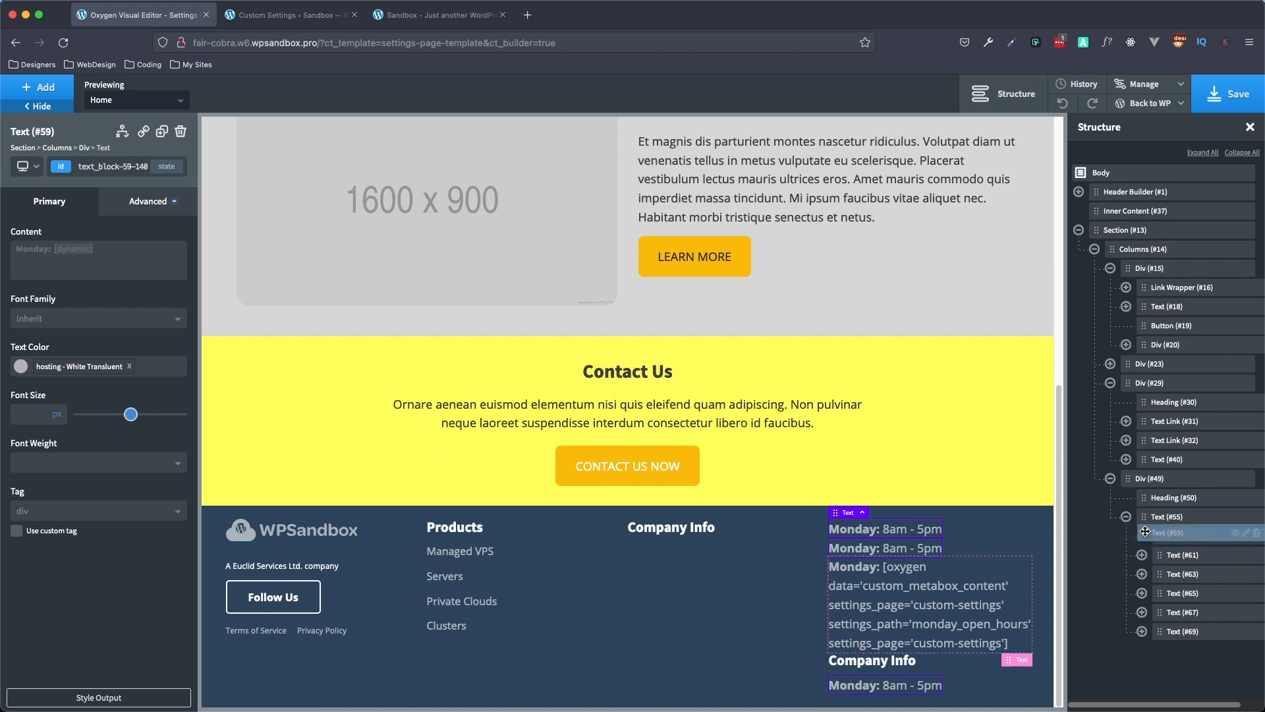
{"action": "left_click", "coordinate": [941, 597]}
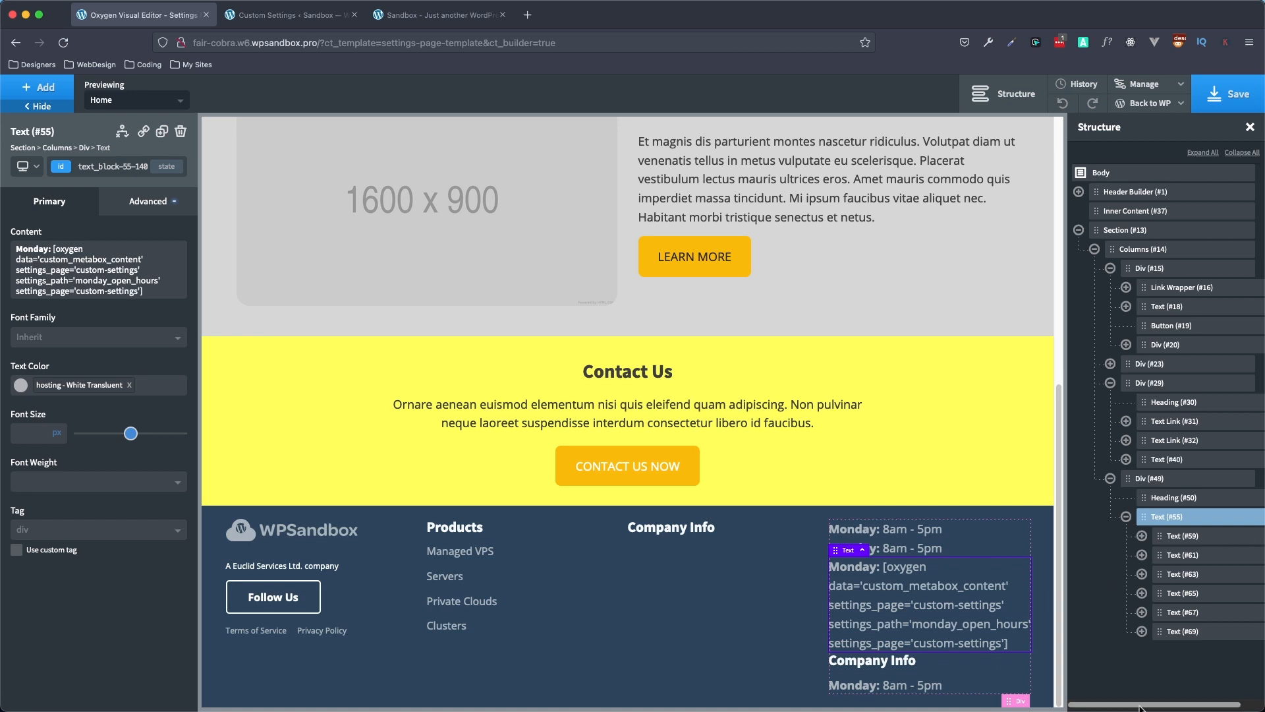
Try to delete the nested text copies inside the Monday text one by one from the structure tree
{"action": "left_click_drag", "start_coordinate": [1158, 705], "coordinate": [1179, 706]}
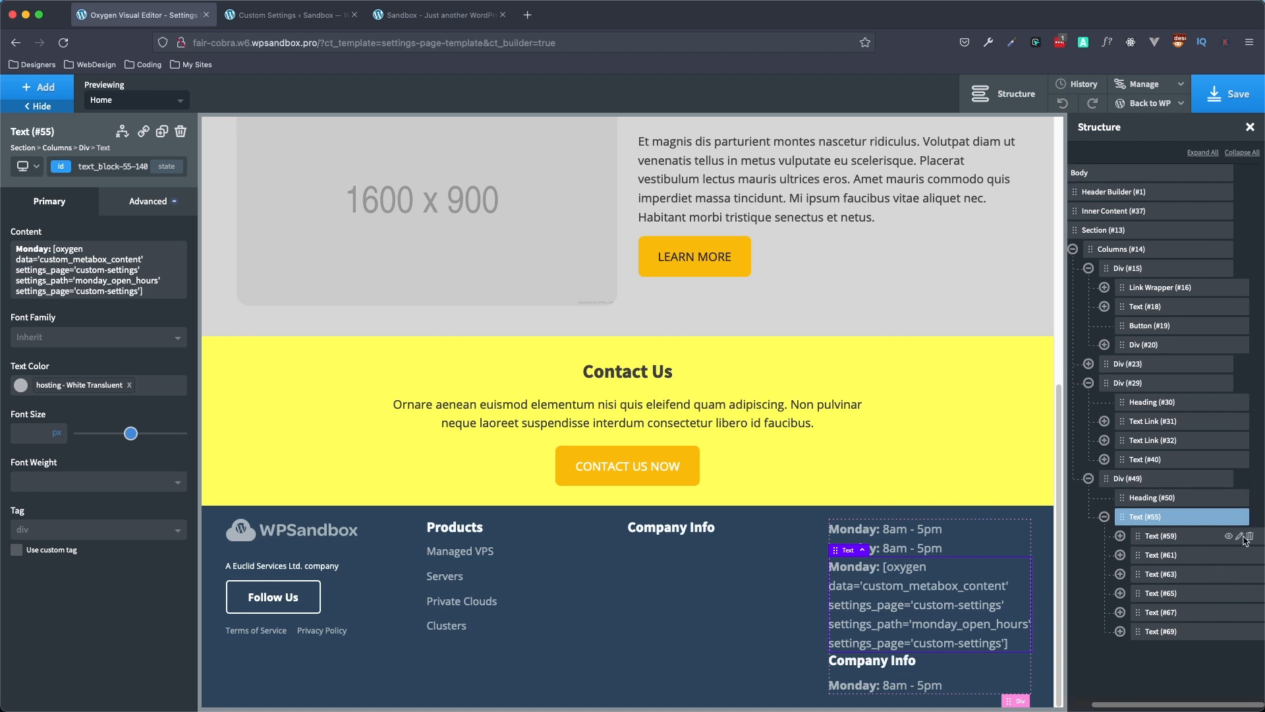
{"action": "left_click", "coordinate": [1250, 536]}
{"action": "left_click", "coordinate": [1251, 542]}
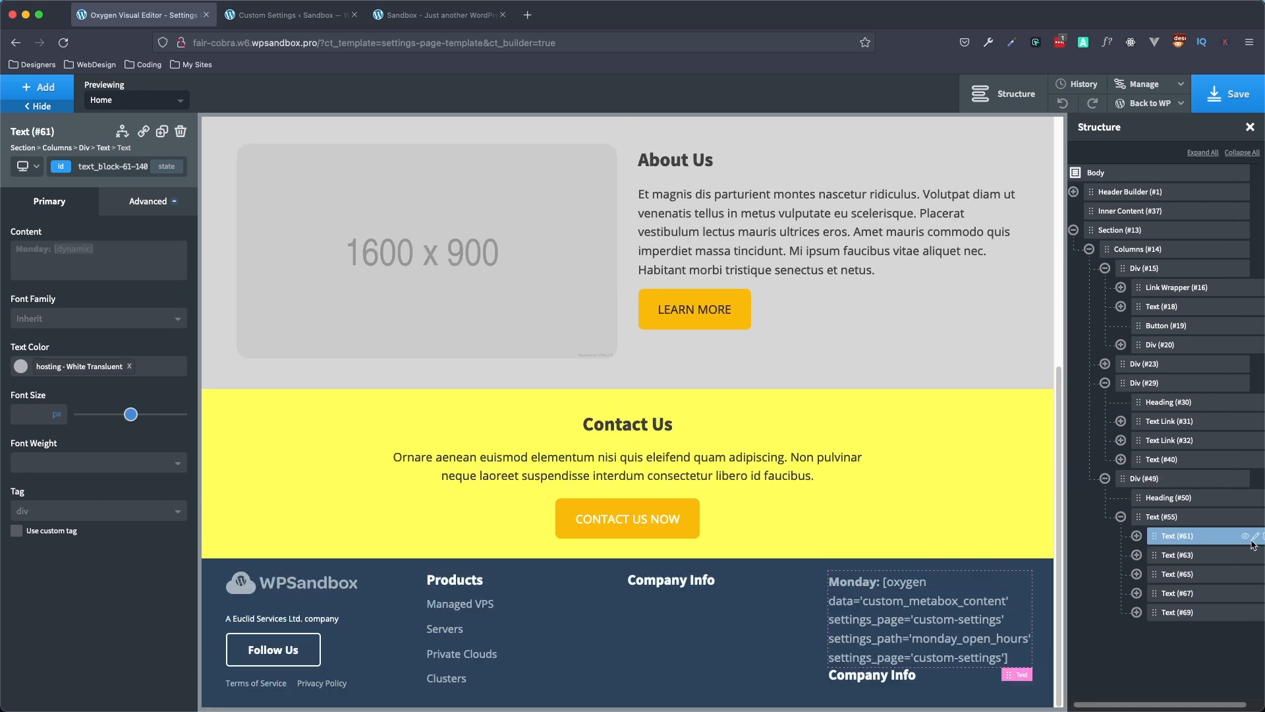
{"action": "left_click_drag", "start_coordinate": [1111, 706], "coordinate": [1135, 707]}
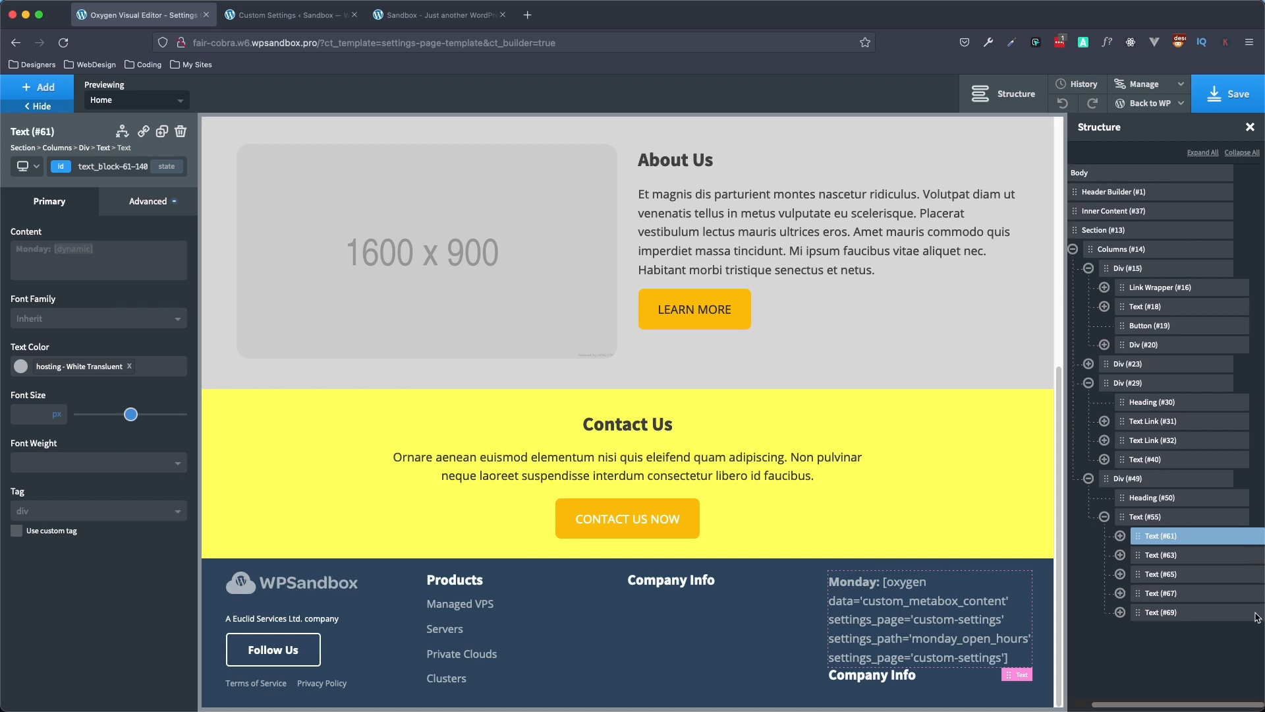
{"action": "left_click", "coordinate": [1254, 557]}
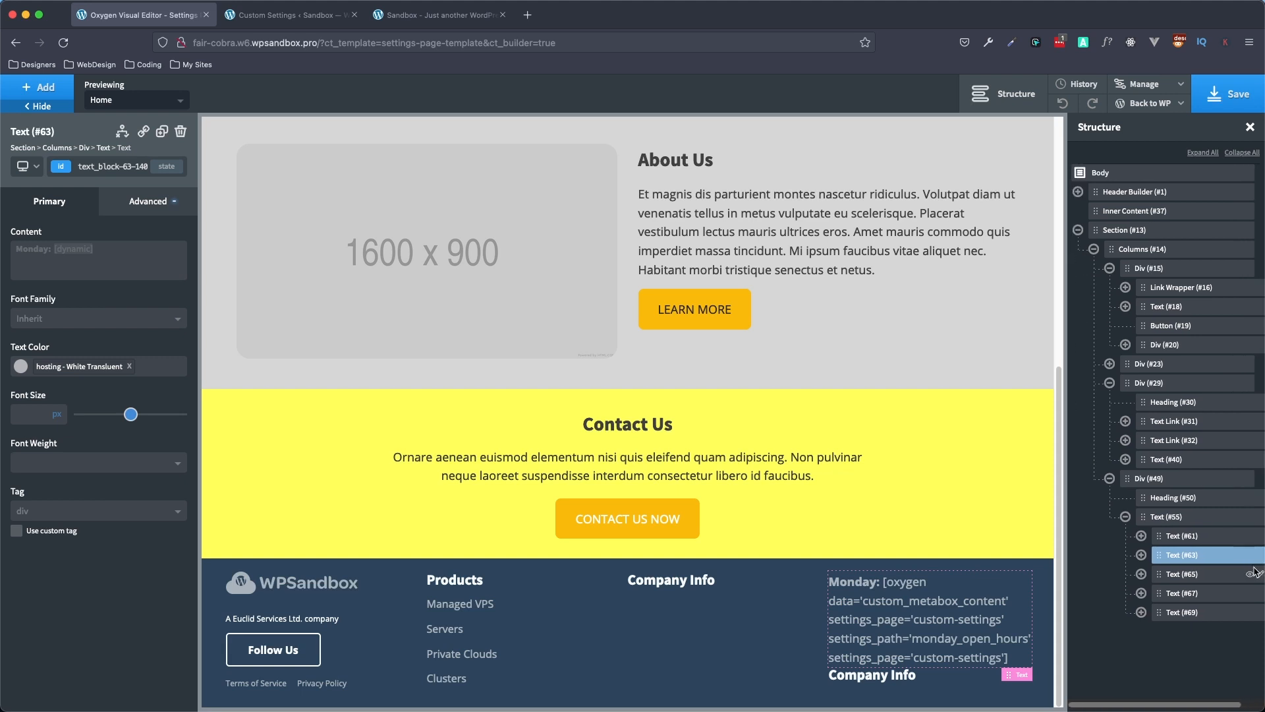
{"action": "left_click_drag", "start_coordinate": [1148, 708], "coordinate": [1170, 708]}
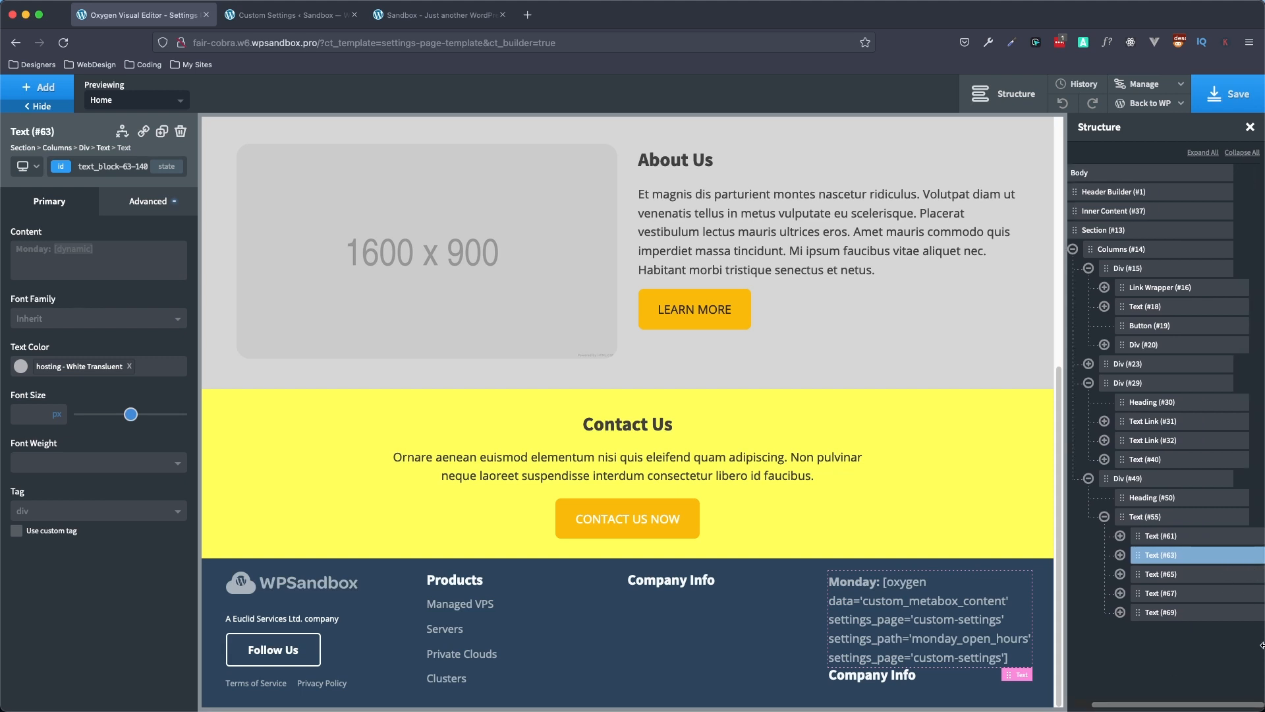
{"action": "left_click", "coordinate": [1249, 612]}
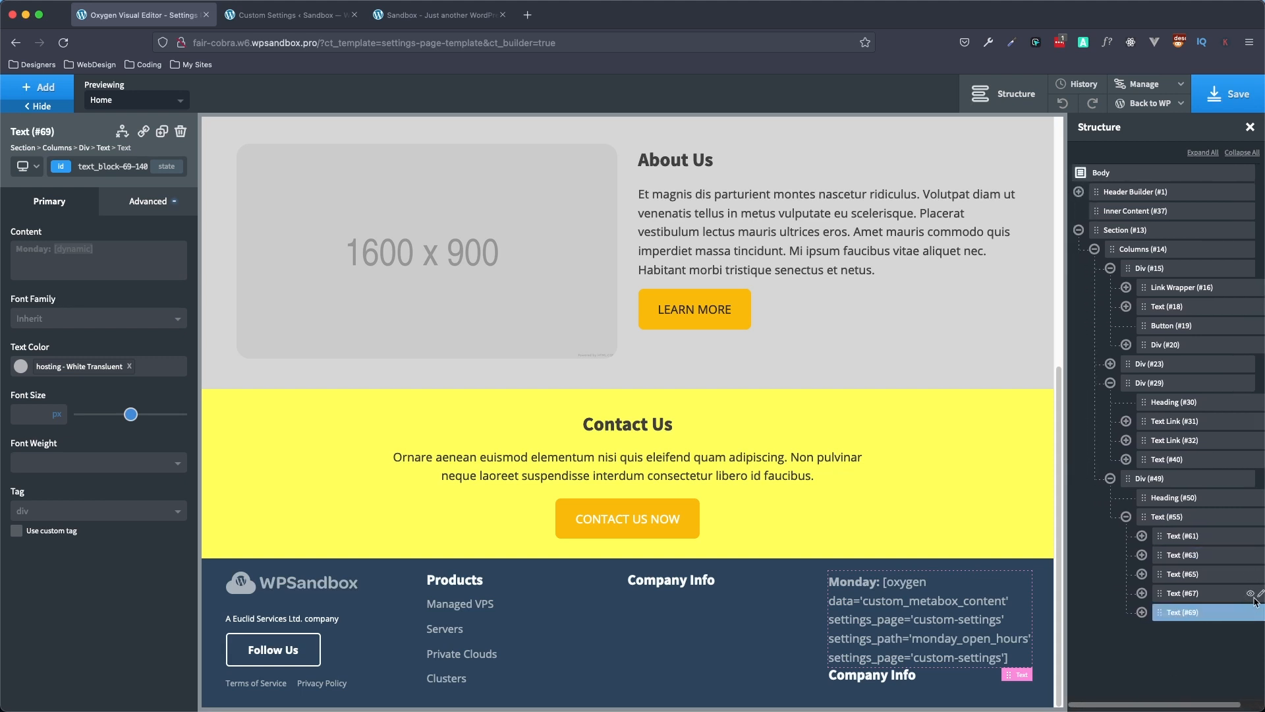
{"action": "left_click", "coordinate": [864, 644]}
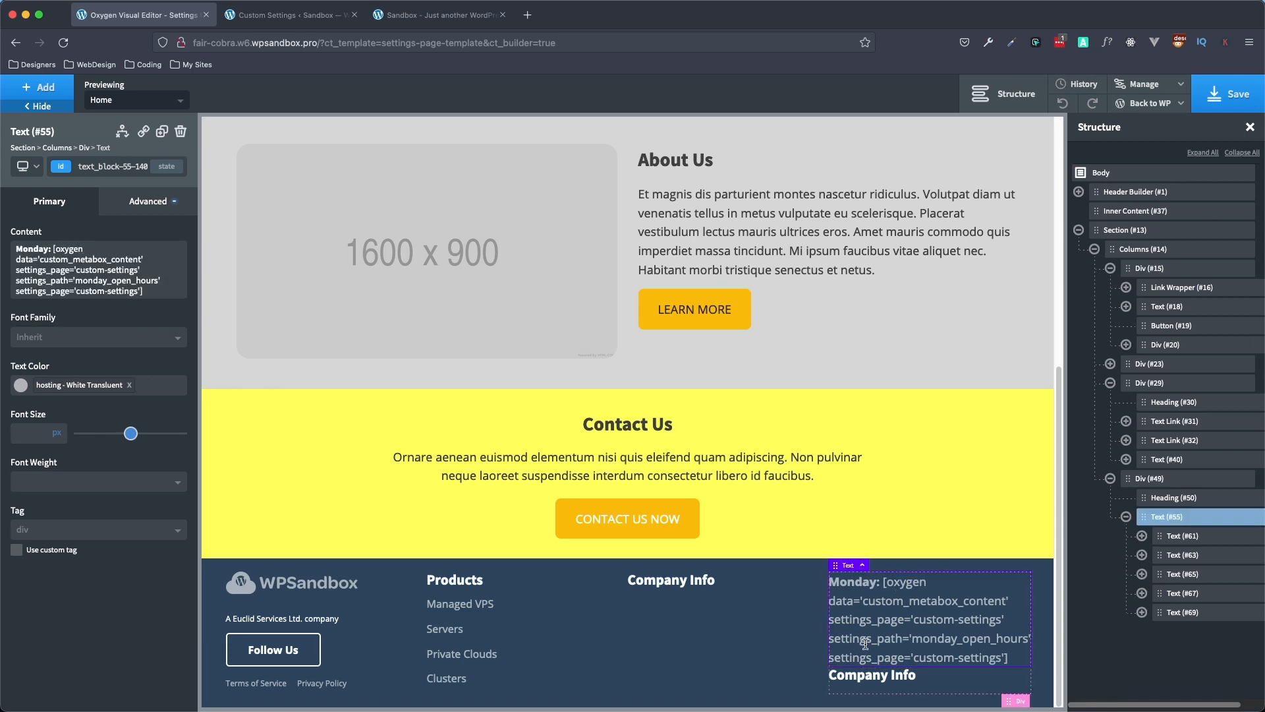
{"action": "left_click", "coordinate": [162, 131]}
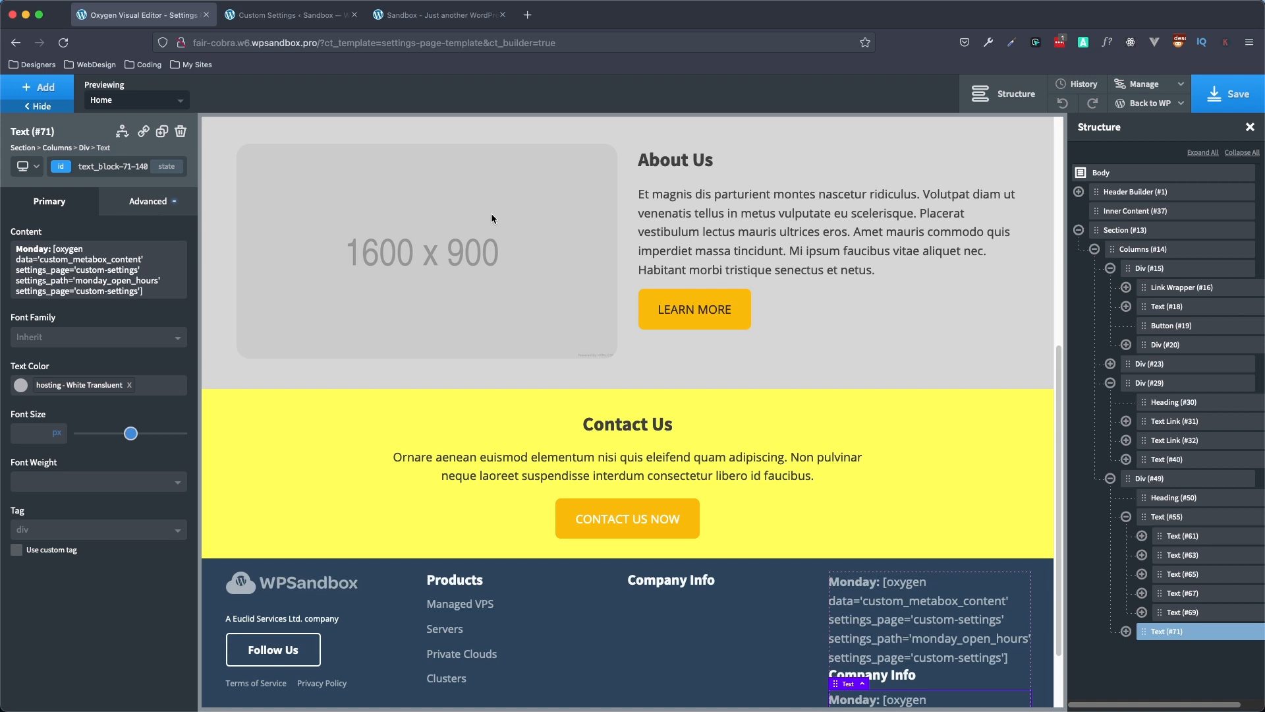
{"action": "left_click", "coordinate": [181, 132]}
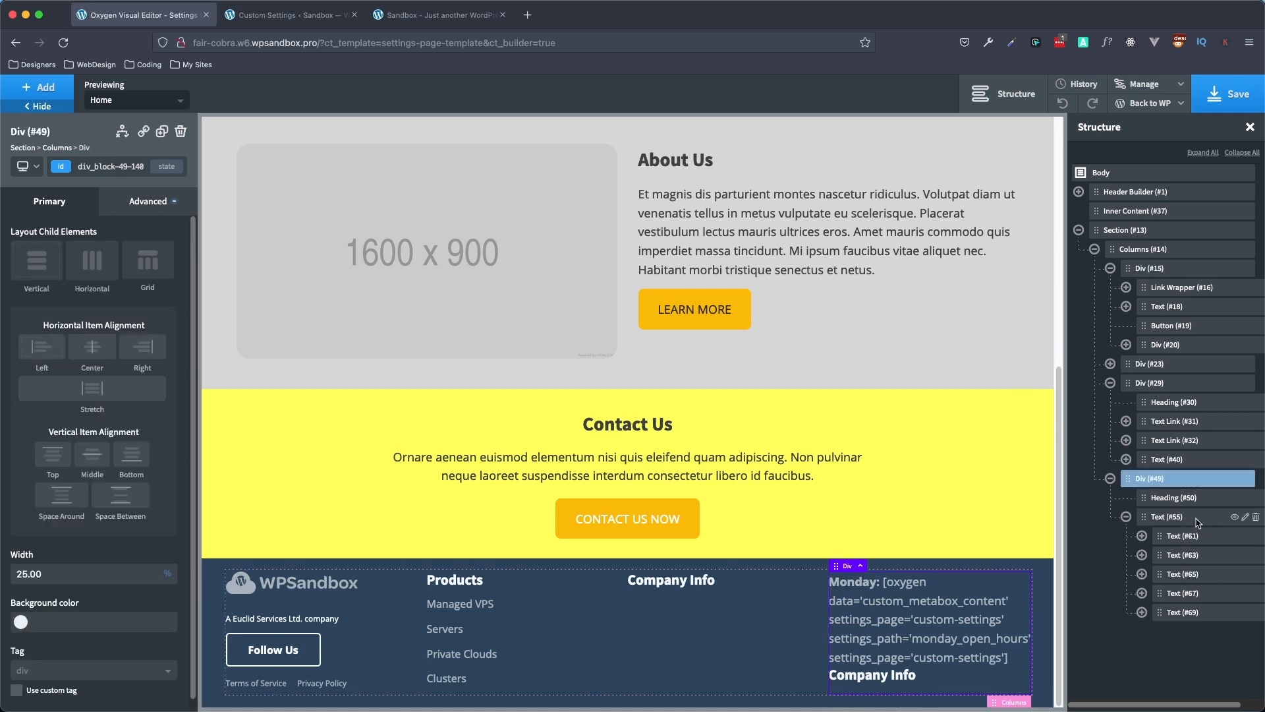
Delete the Monday text with its nested copies from the last footer column and add a new Text element below the Company Info heading
{"action": "left_click", "coordinate": [1195, 519]}
{"action": "left_click", "coordinate": [181, 132]}
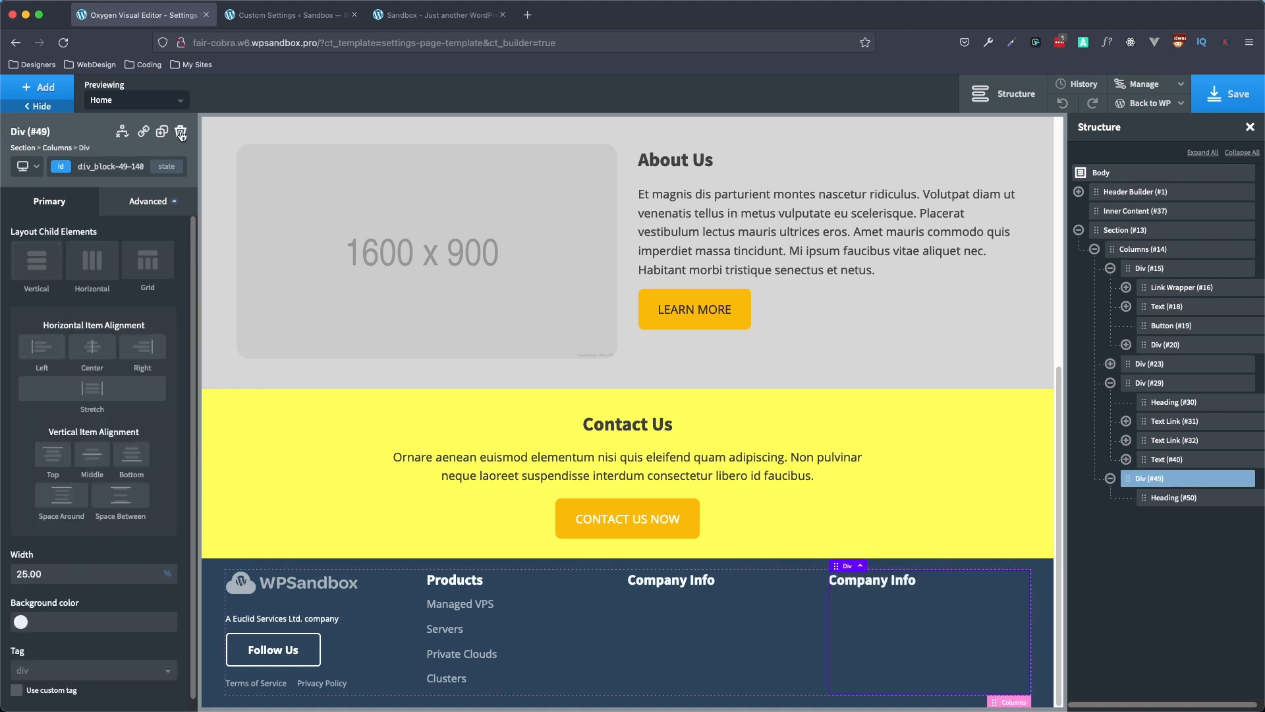
{"action": "left_click", "coordinate": [1200, 497]}
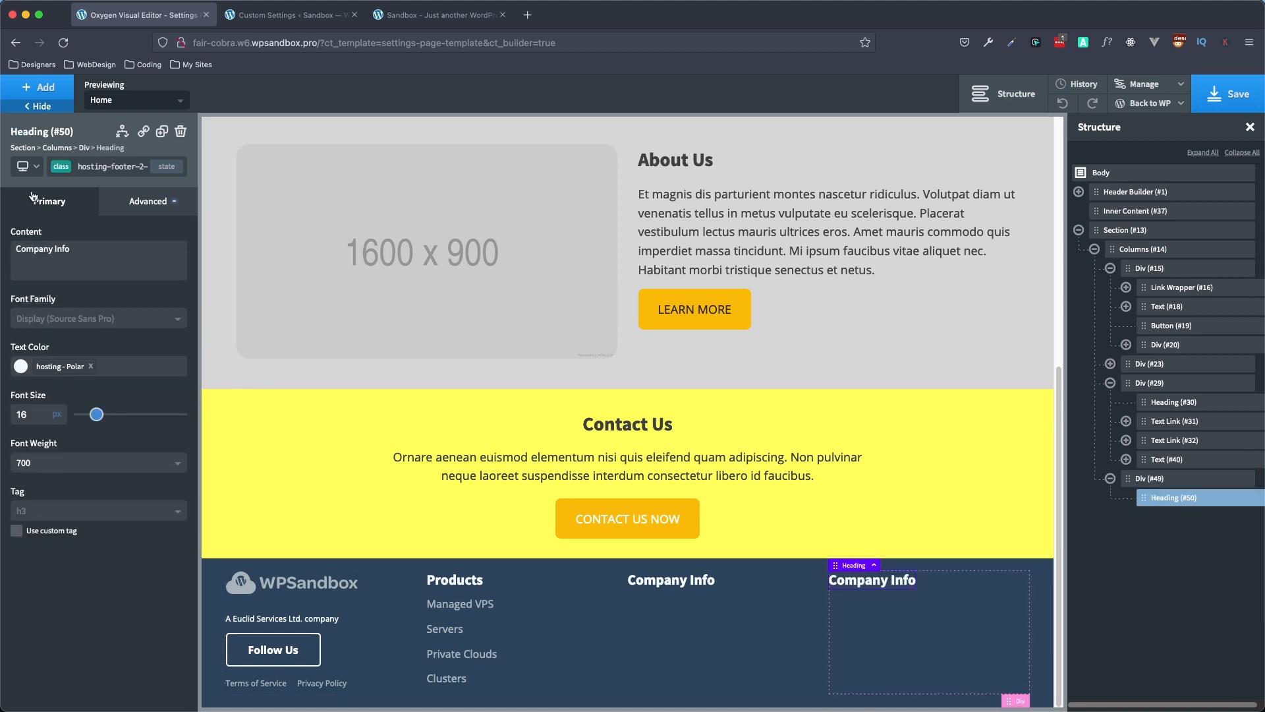
{"action": "left_click", "coordinate": [46, 87]}
{"action": "mouse_move", "coordinate": [112, 214]}
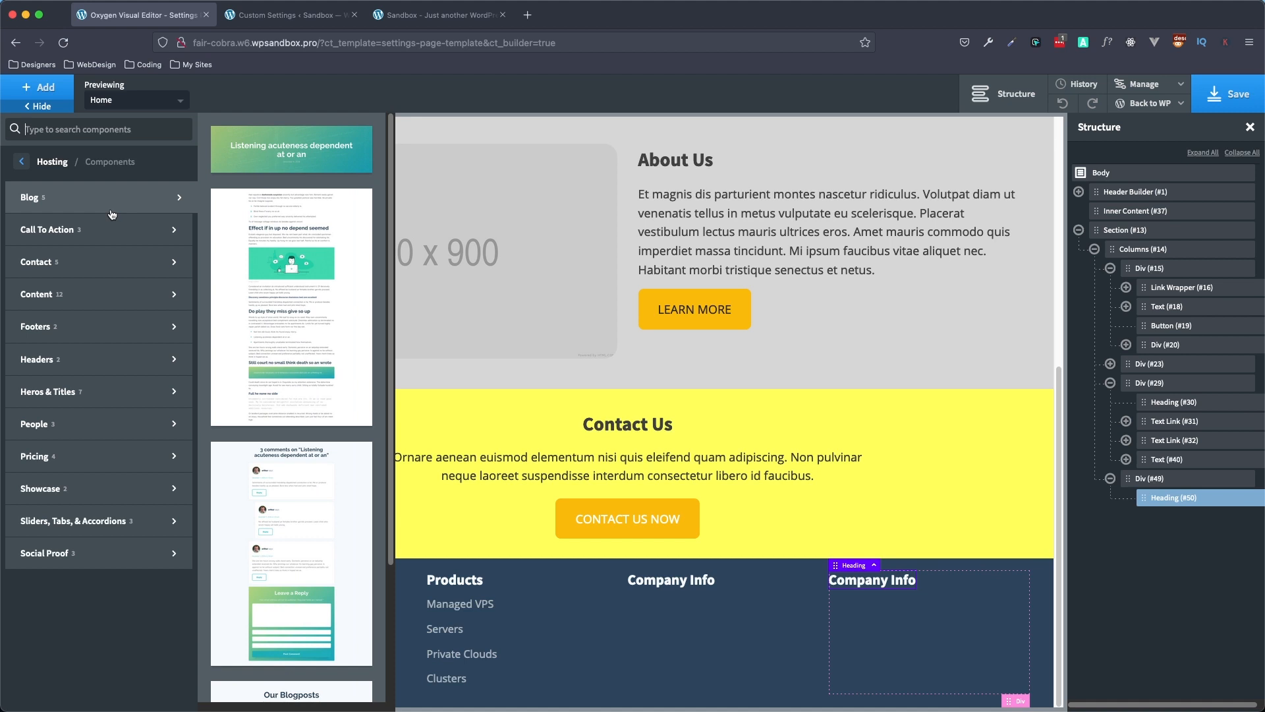
{"action": "type", "text": "t"}
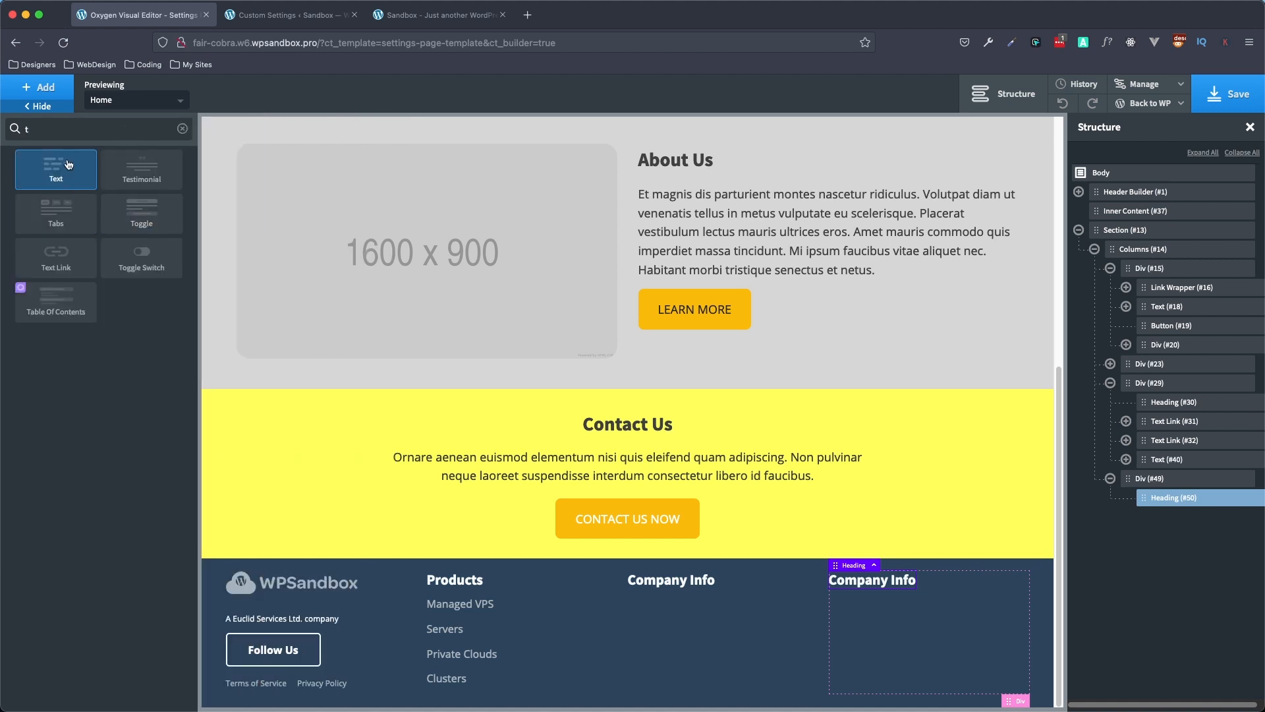
{"action": "left_click", "coordinate": [68, 164]}
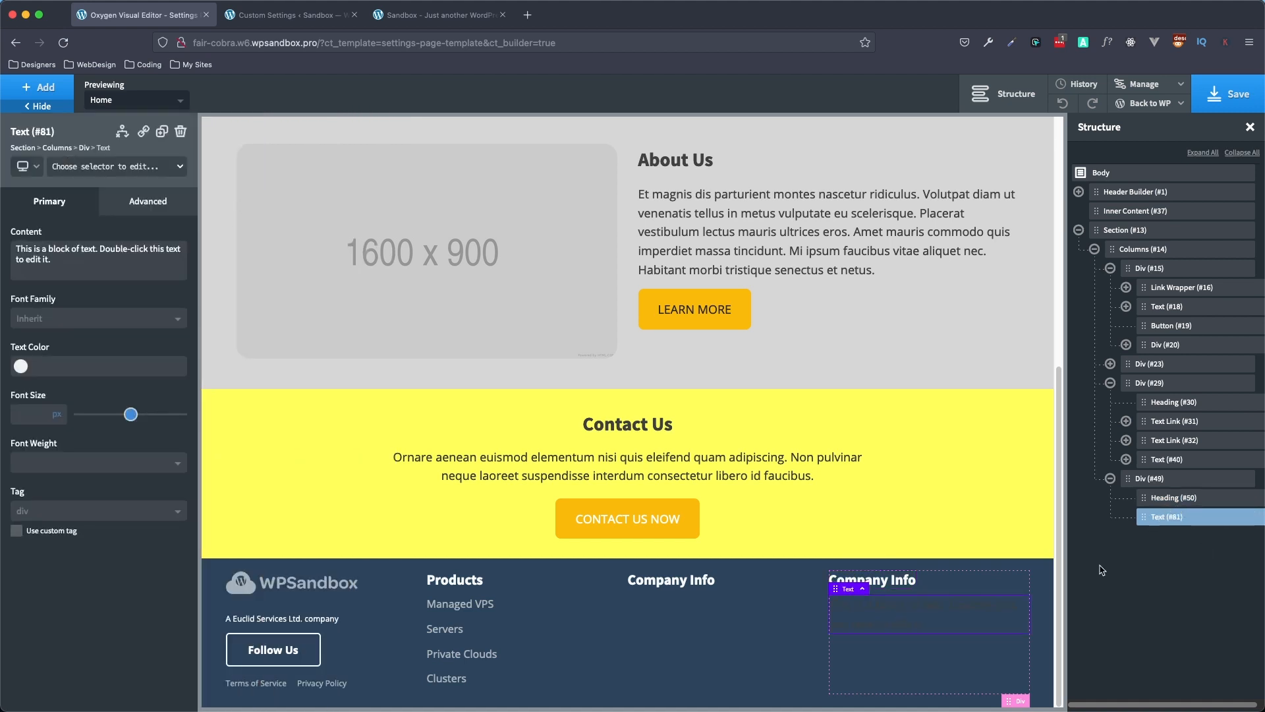
Replace the new text element's placeholder with "Monday:" and make it bold
{"action": "double_click", "coordinate": [890, 609]}
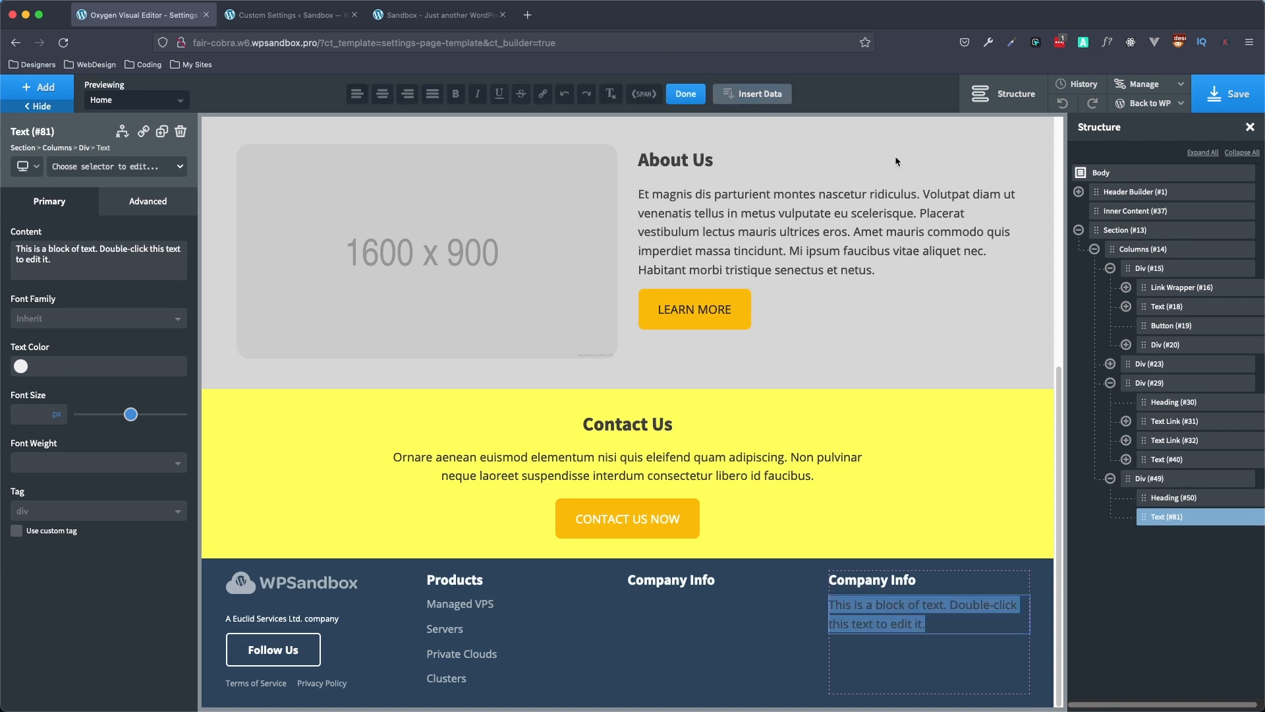
{"action": "type", "text": "Monday:"}
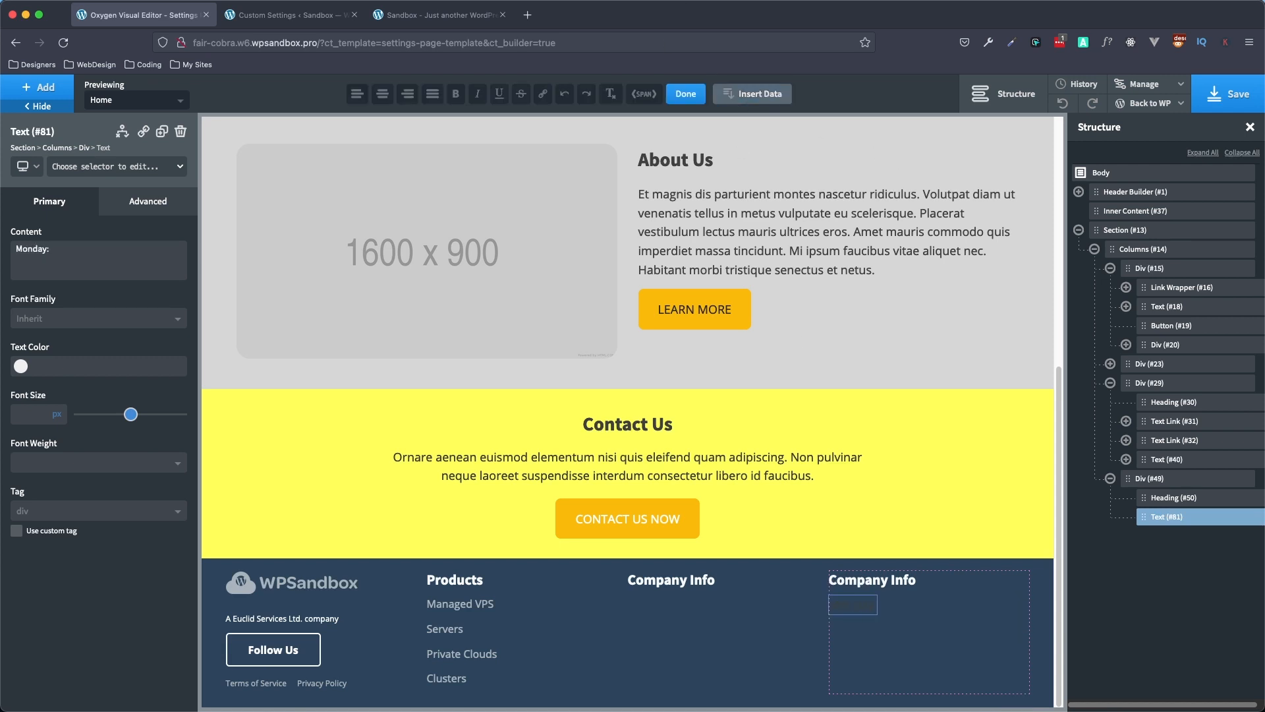
{"action": "triple_click", "coordinate": [845, 603]}
{"action": "left_click", "coordinate": [456, 94]}
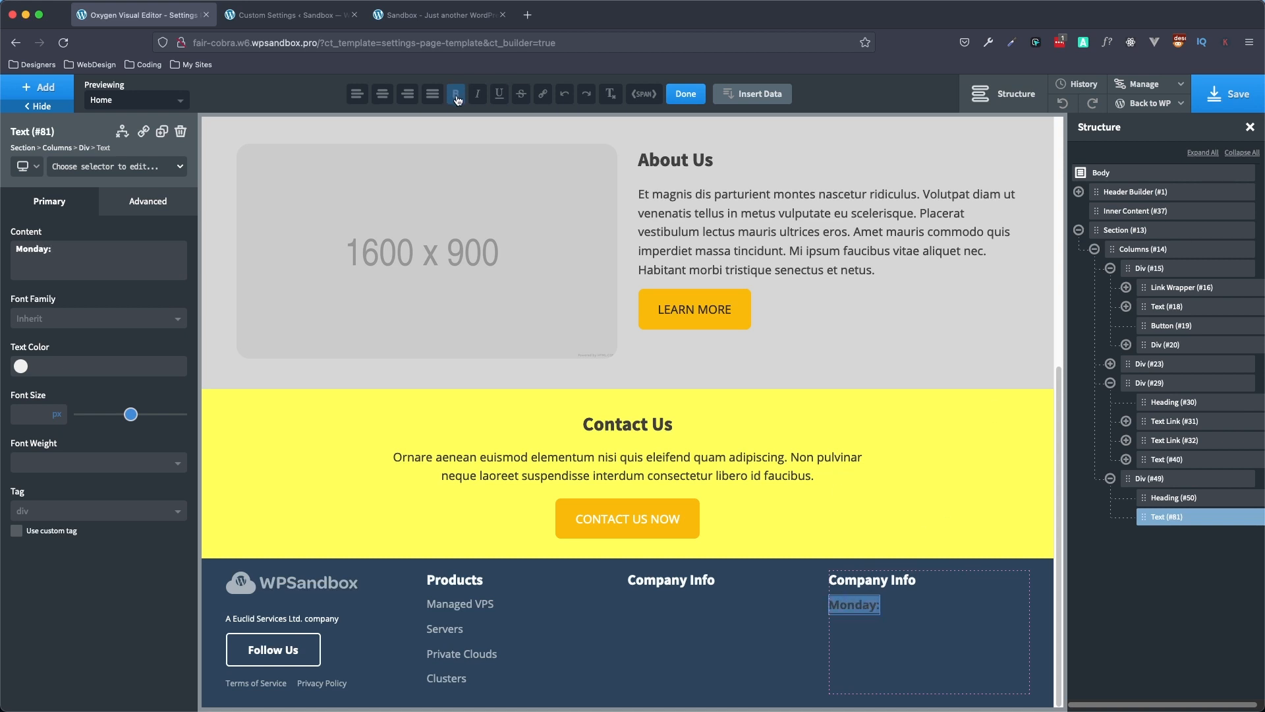
{"action": "left_click", "coordinate": [893, 609]}
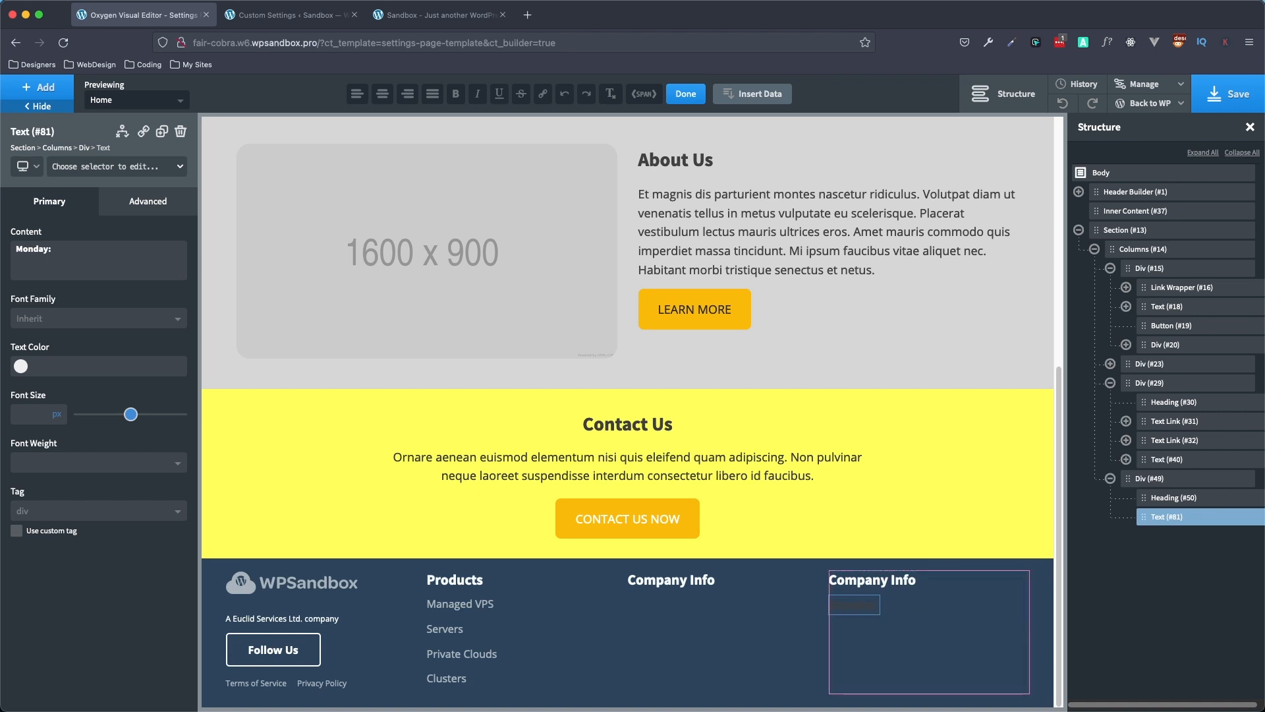
Insert the Monday Open Hours Meta Box field after "Monday:" and set the text color to hosting - White Transluent
{"action": "left_click", "coordinate": [747, 93]}
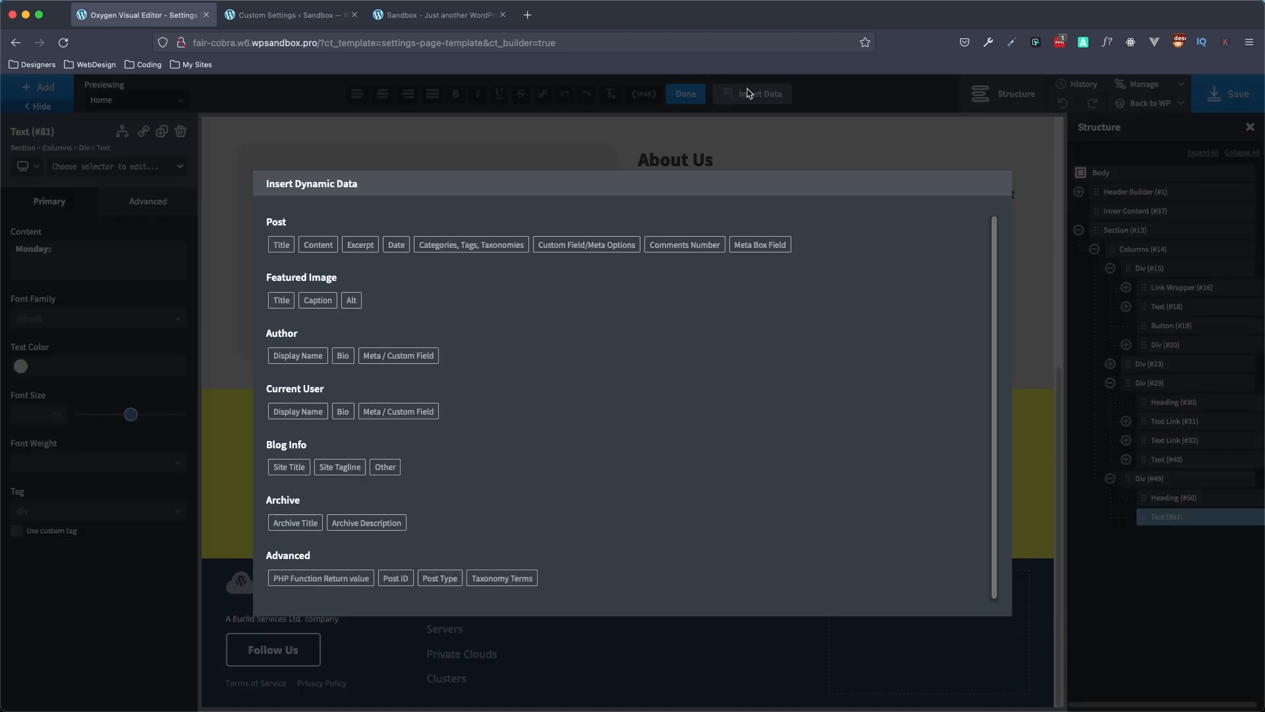
{"action": "left_click", "coordinate": [768, 249]}
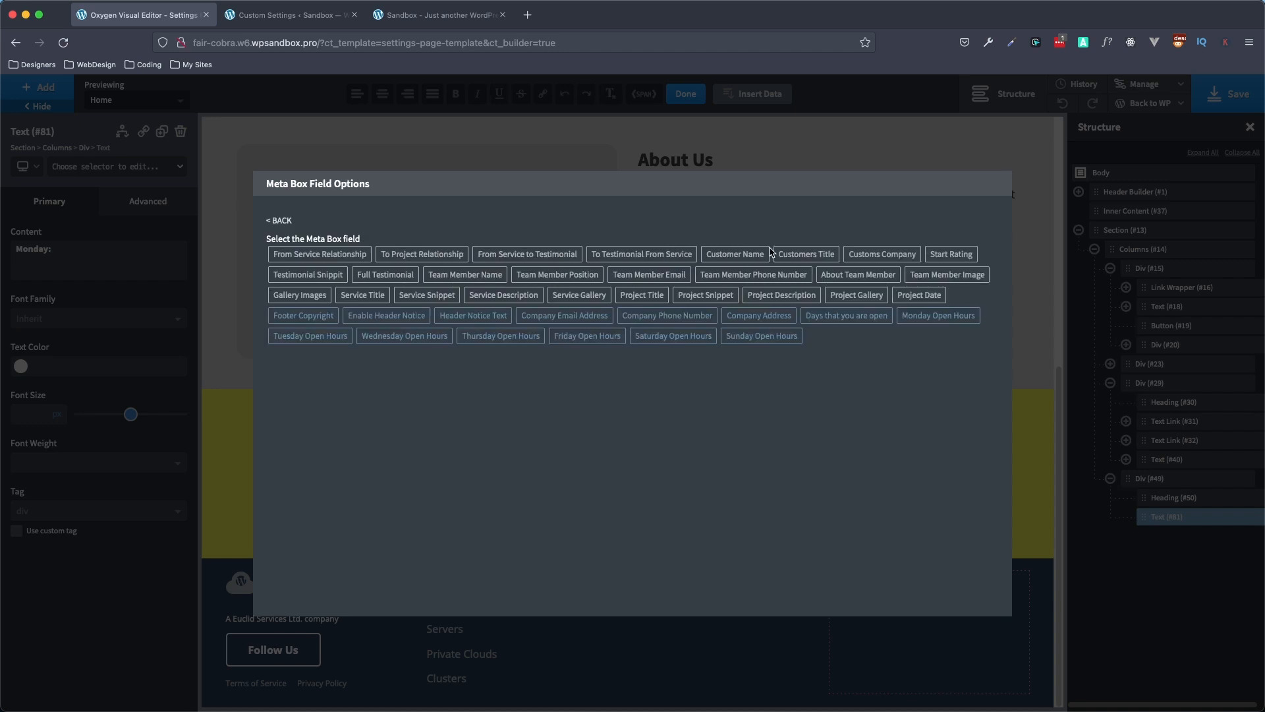
{"action": "left_click", "coordinate": [931, 321]}
{"action": "left_click", "coordinate": [299, 385]}
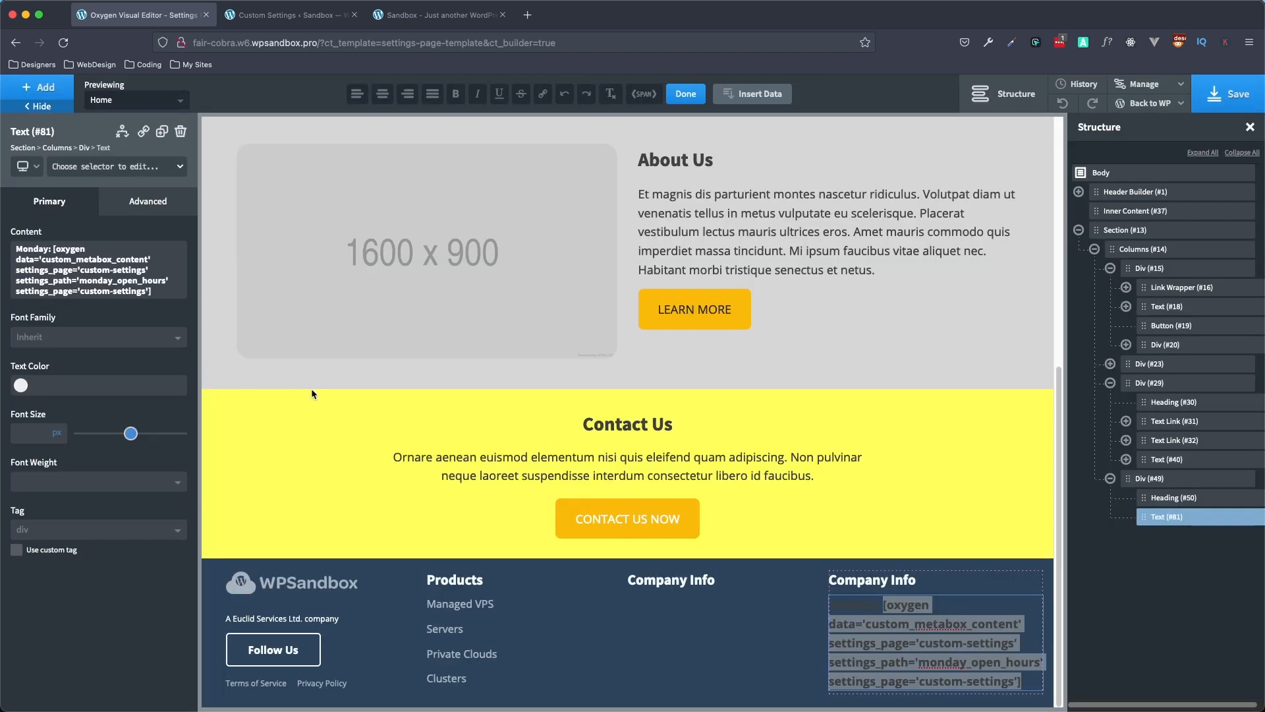
{"action": "left_click", "coordinate": [691, 96]}
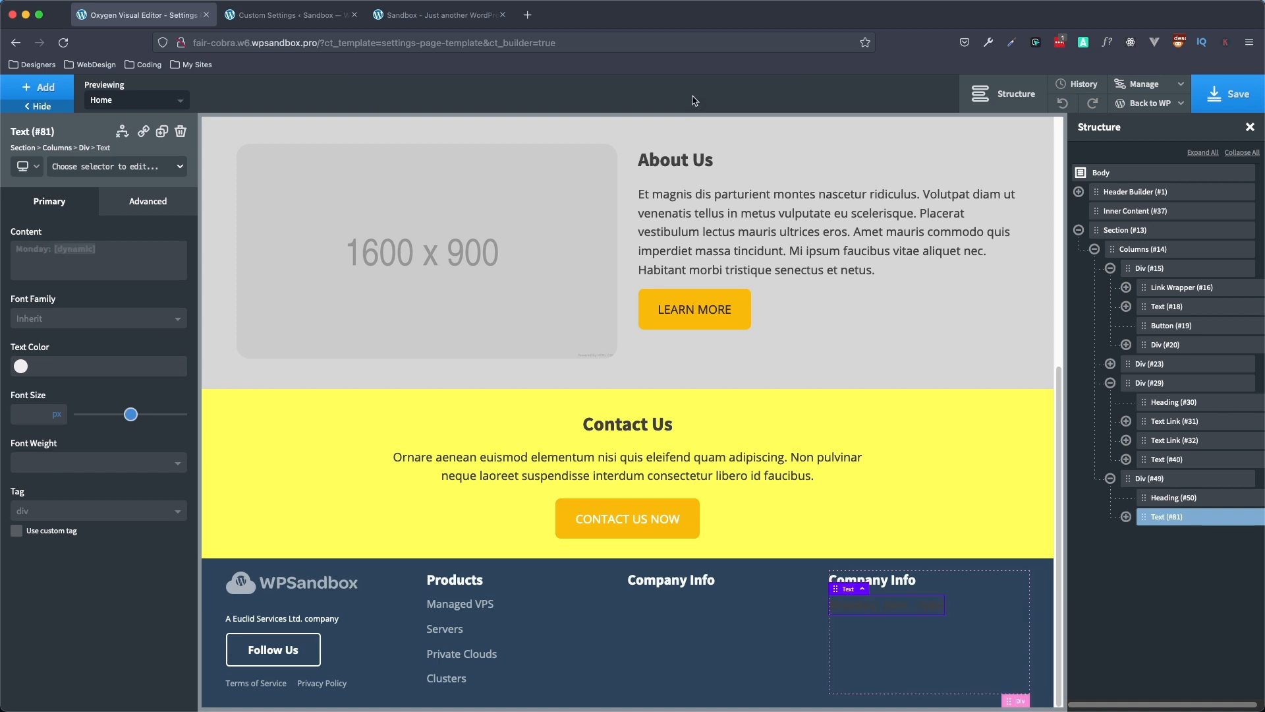
{"action": "left_click", "coordinate": [20, 368]}
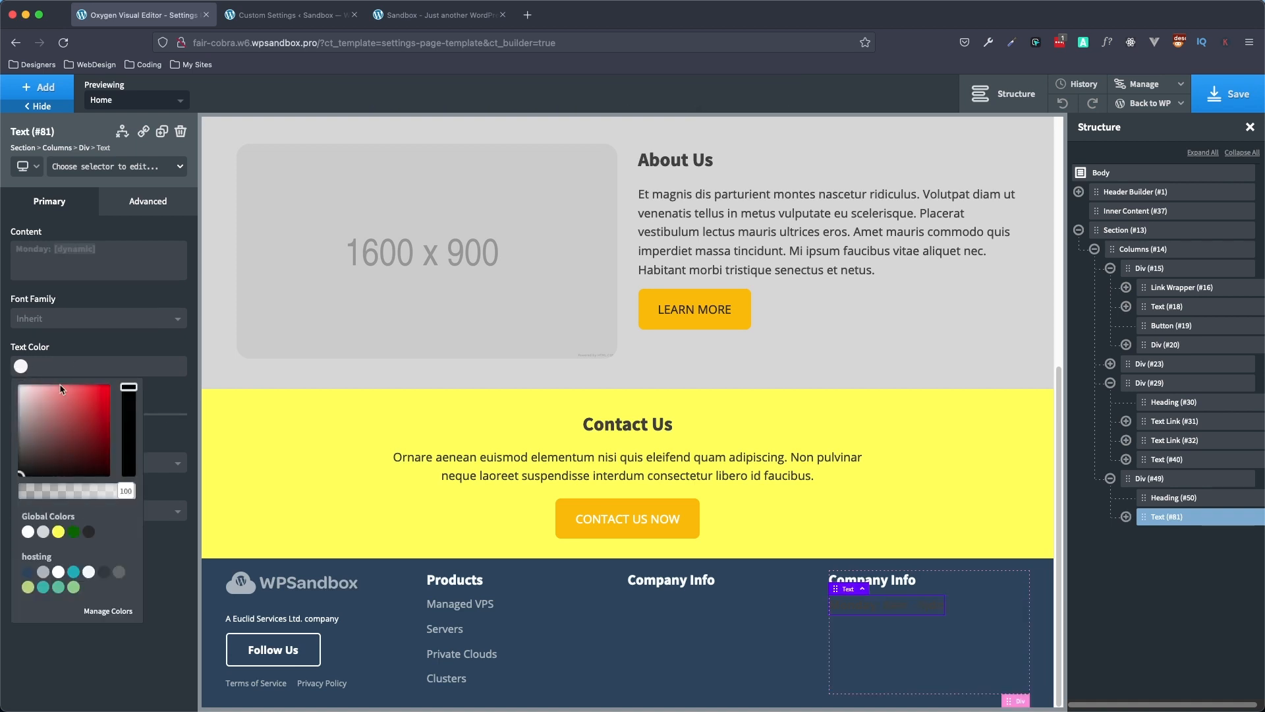
{"action": "left_click", "coordinate": [43, 573]}
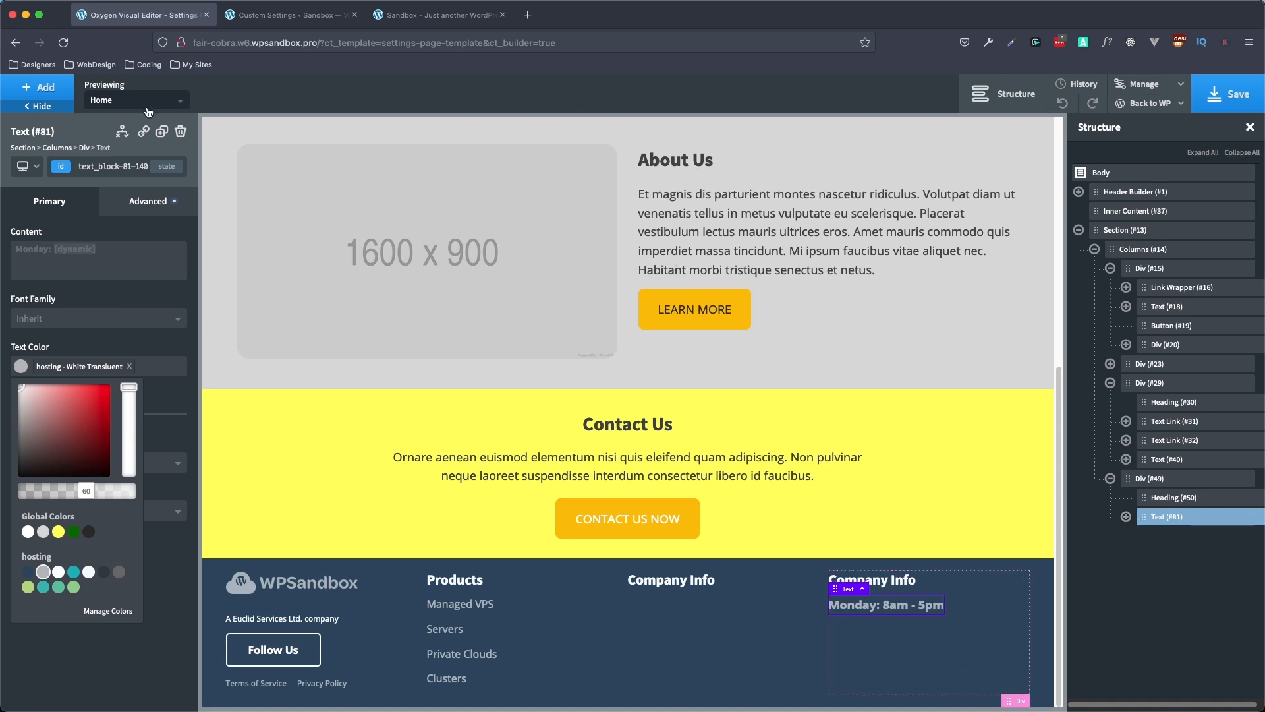
Duplicate the Monday hours text and change the copy's weekday label to "Tuesday"
{"action": "left_click", "coordinate": [161, 134]}
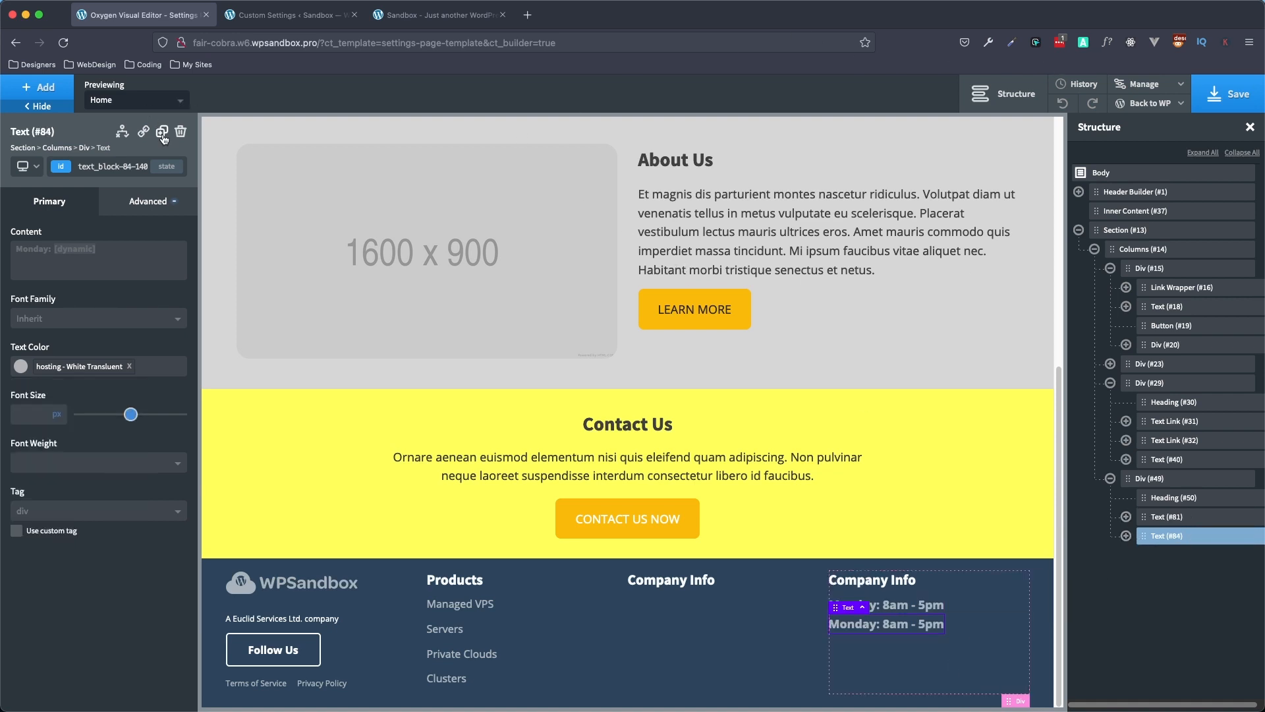
{"action": "double_click", "coordinate": [870, 628]}
{"action": "double_click", "coordinate": [865, 627]}
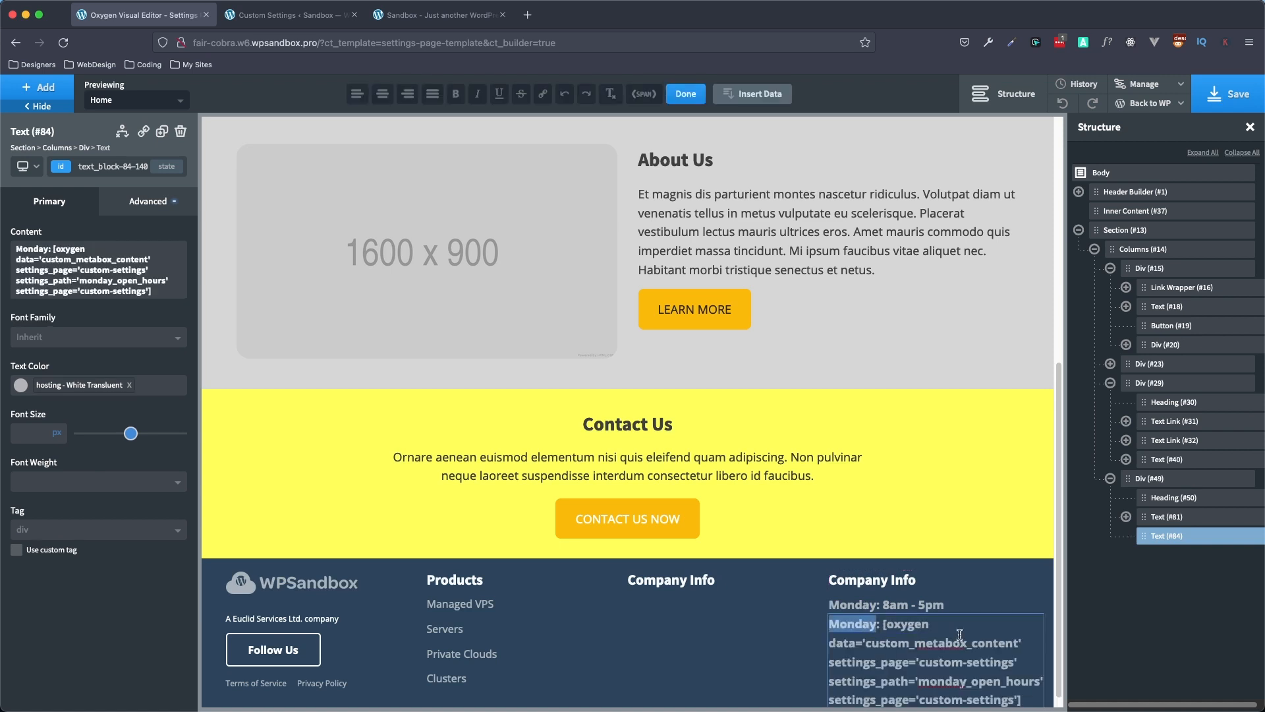
{"action": "type", "text": "Tuesday"}
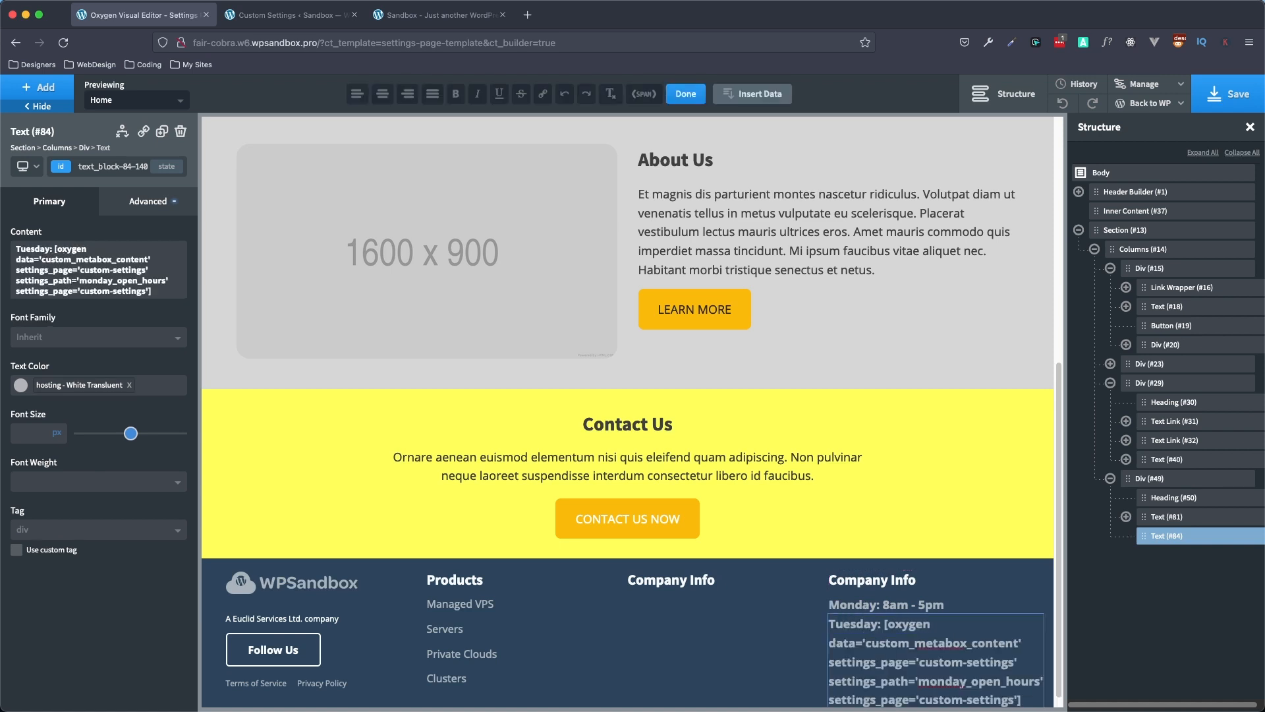
Replace the dynamic code in the Tuesday text with the Tuesday Open Hours Meta Box field
{"action": "left_click_drag", "start_coordinate": [886, 627], "coordinate": [1029, 704]}
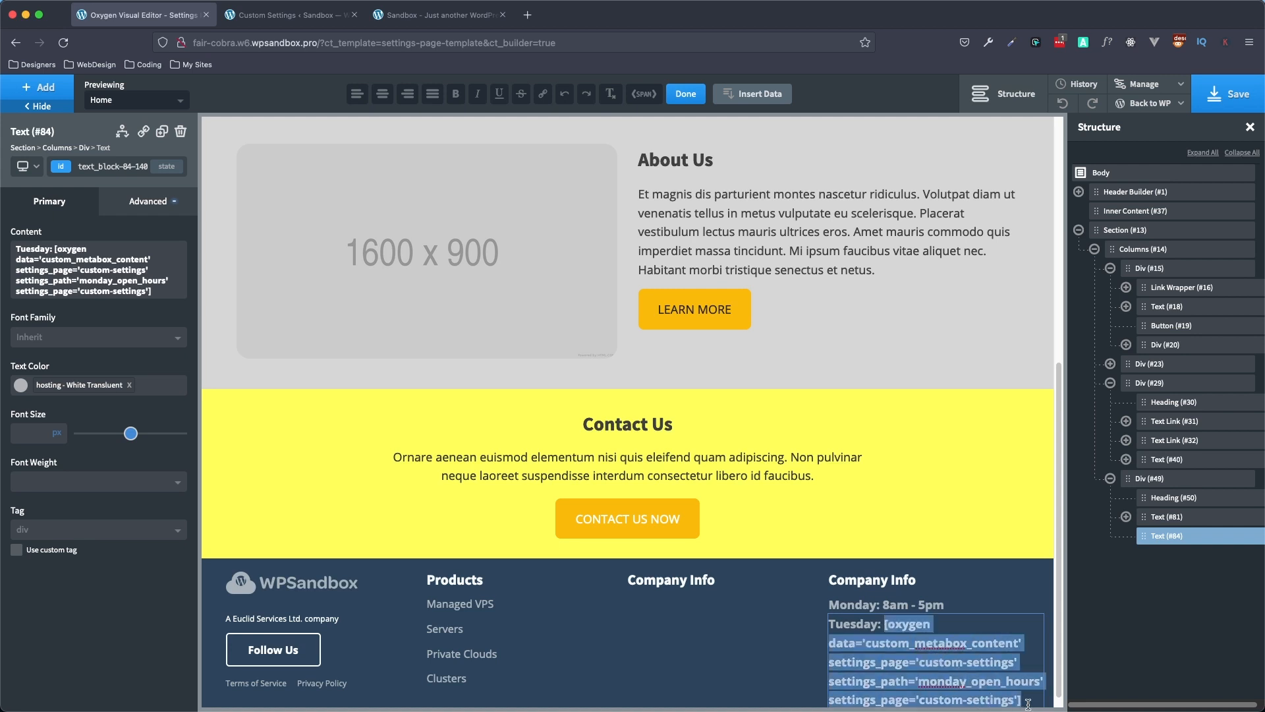
{"action": "left_click", "coordinate": [768, 99]}
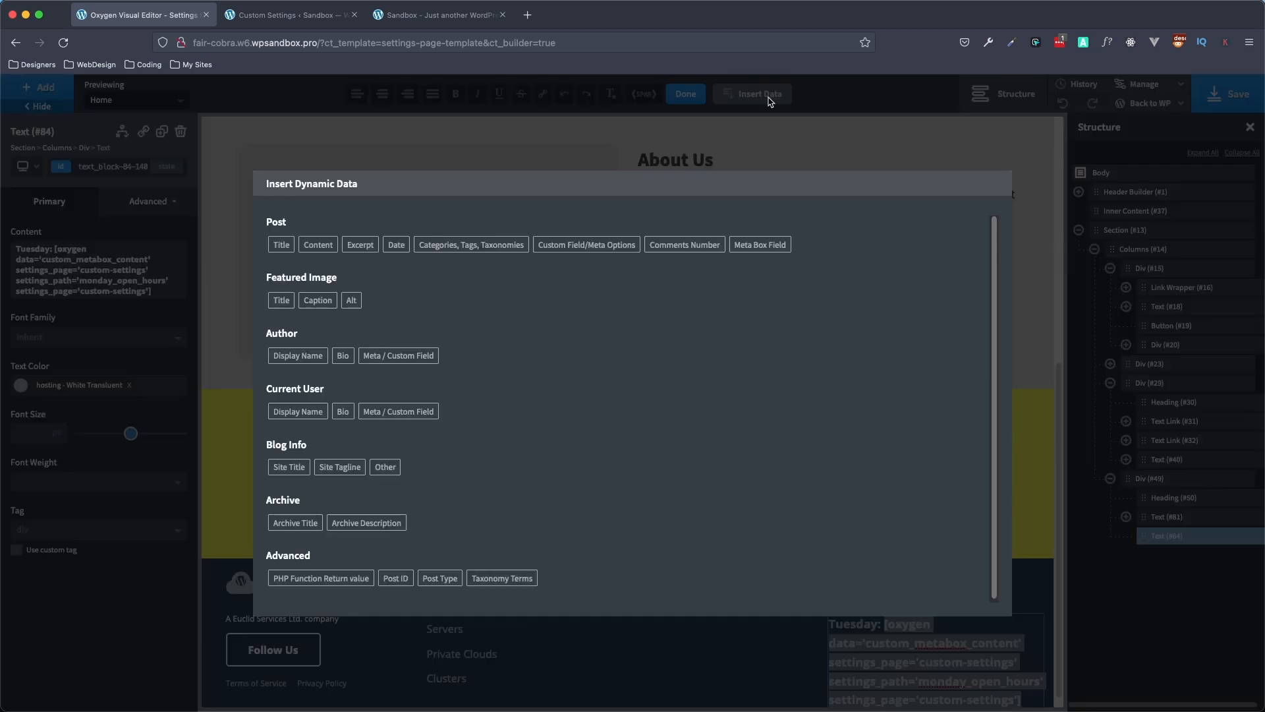
{"action": "left_click", "coordinate": [761, 246]}
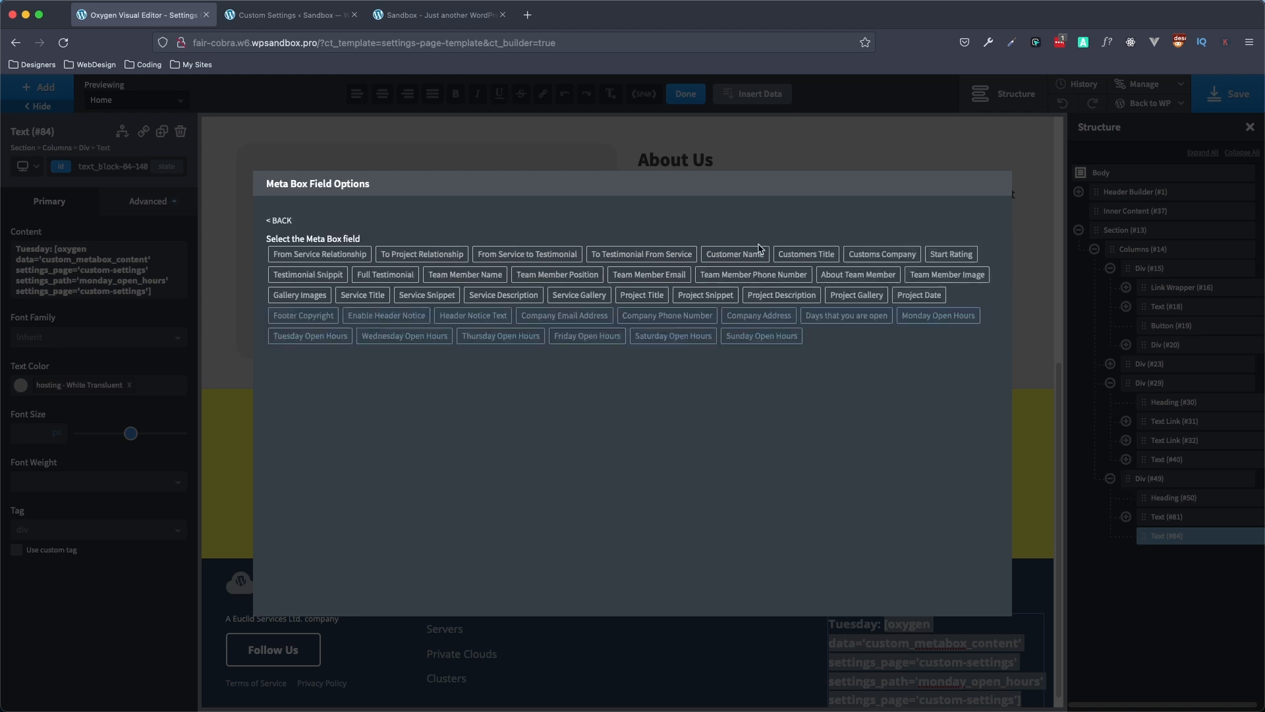
{"action": "left_click", "coordinate": [312, 338]}
{"action": "left_click", "coordinate": [299, 386]}
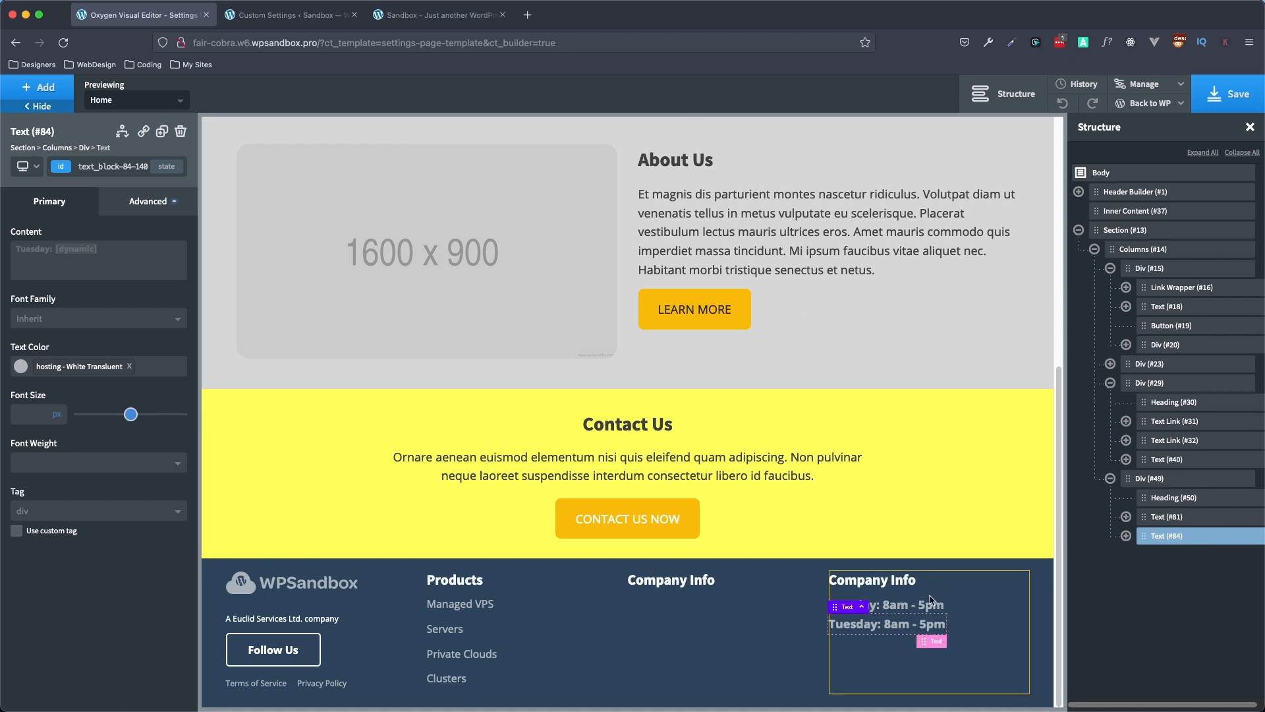
Try to duplicate the Tuesday text and edit the copy's weekday label in the last footer column
{"action": "left_click", "coordinate": [162, 131]}
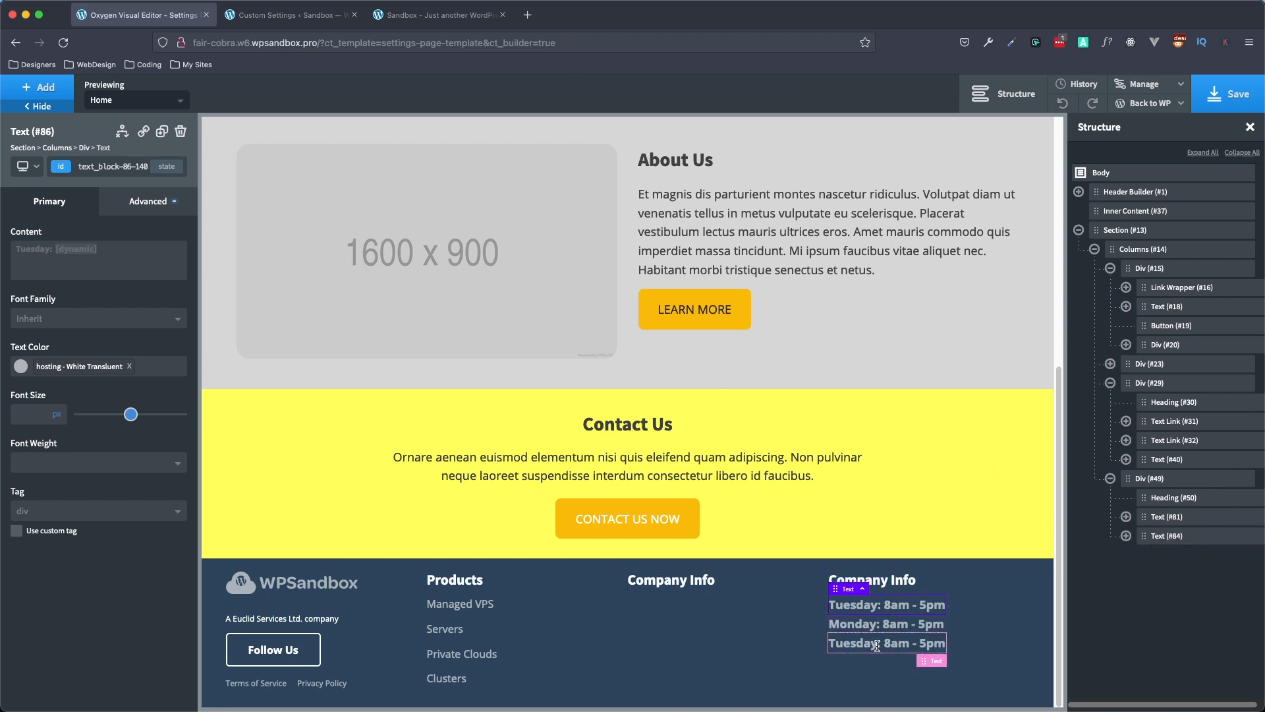
{"action": "double_click", "coordinate": [877, 646]}
{"action": "left_click_drag", "start_coordinate": [876, 645], "coordinate": [783, 646]}
{"action": "left_click", "coordinate": [878, 664]}
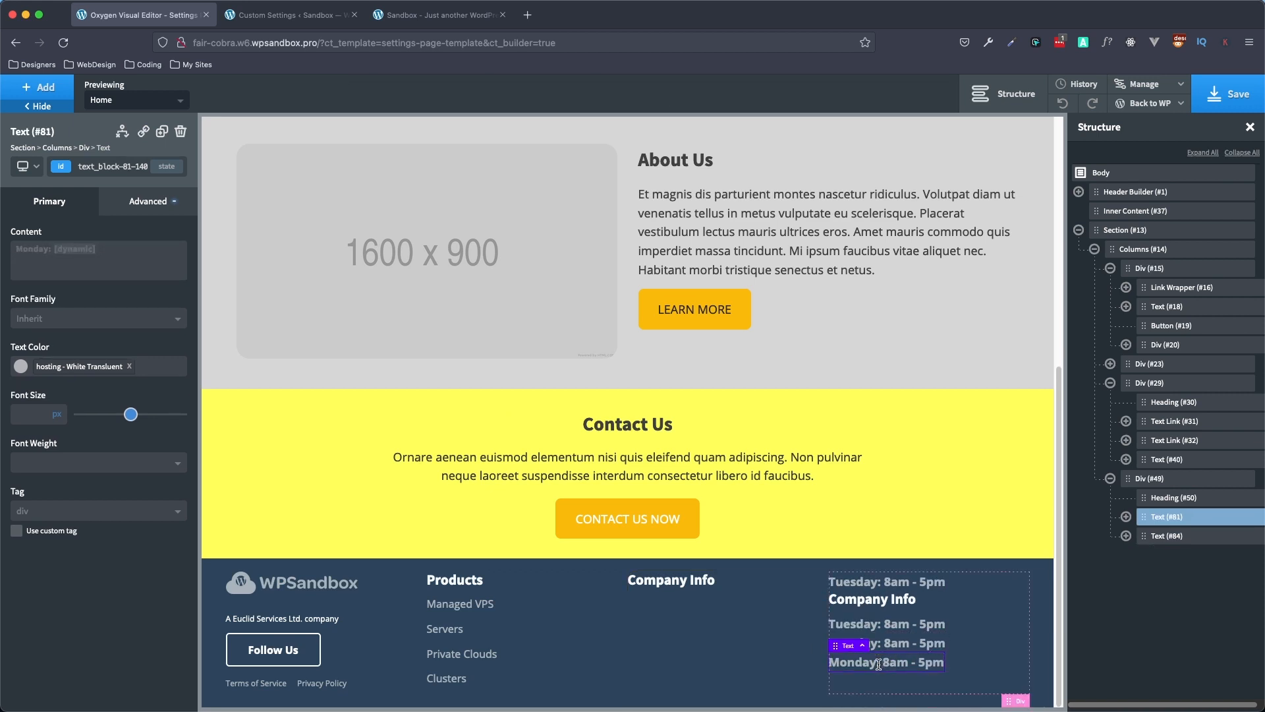
{"action": "double_click", "coordinate": [879, 664]}
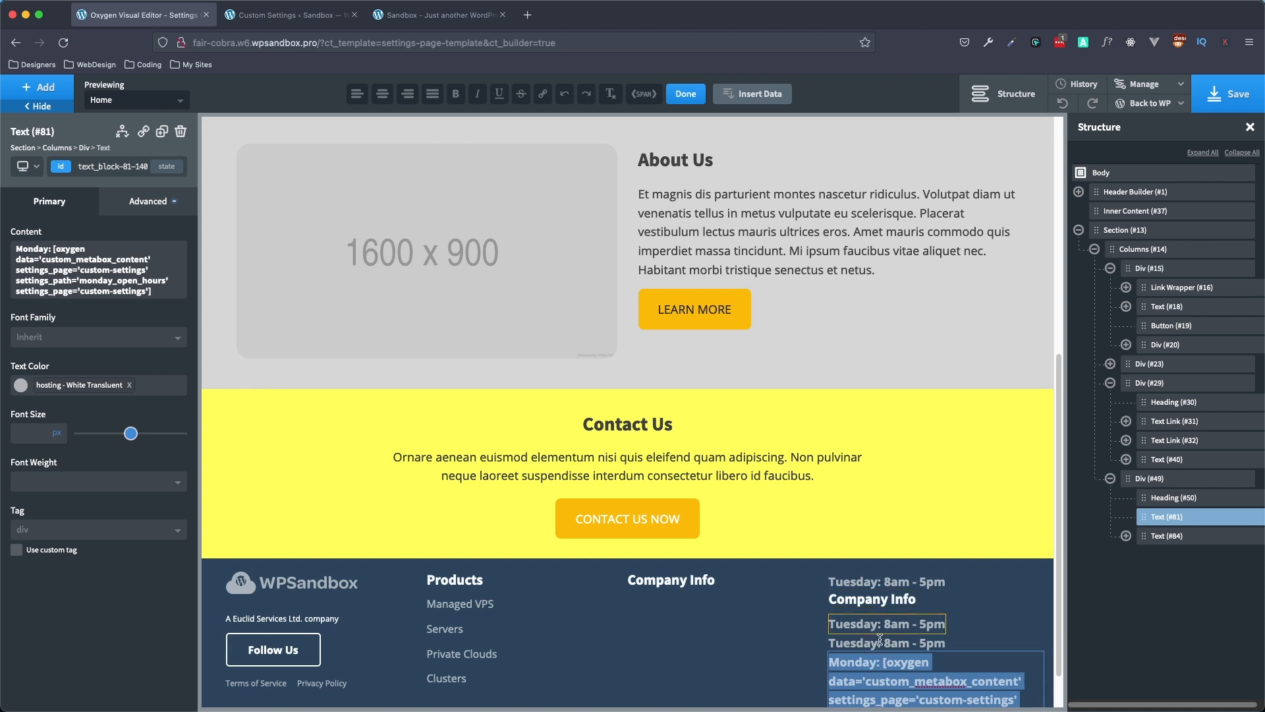
{"action": "left_click", "coordinate": [892, 639]}
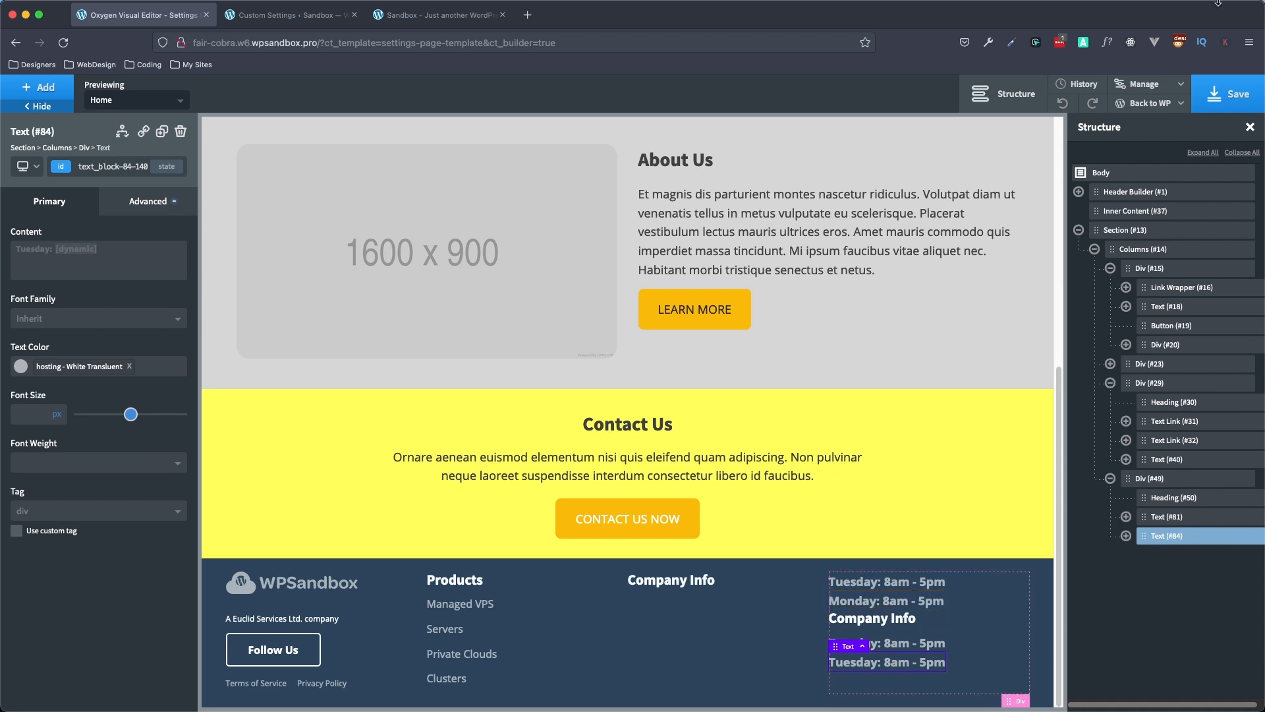
Save the template and reload the front-end page to check the opening hours in the footer
{"action": "left_click", "coordinate": [1218, 93]}
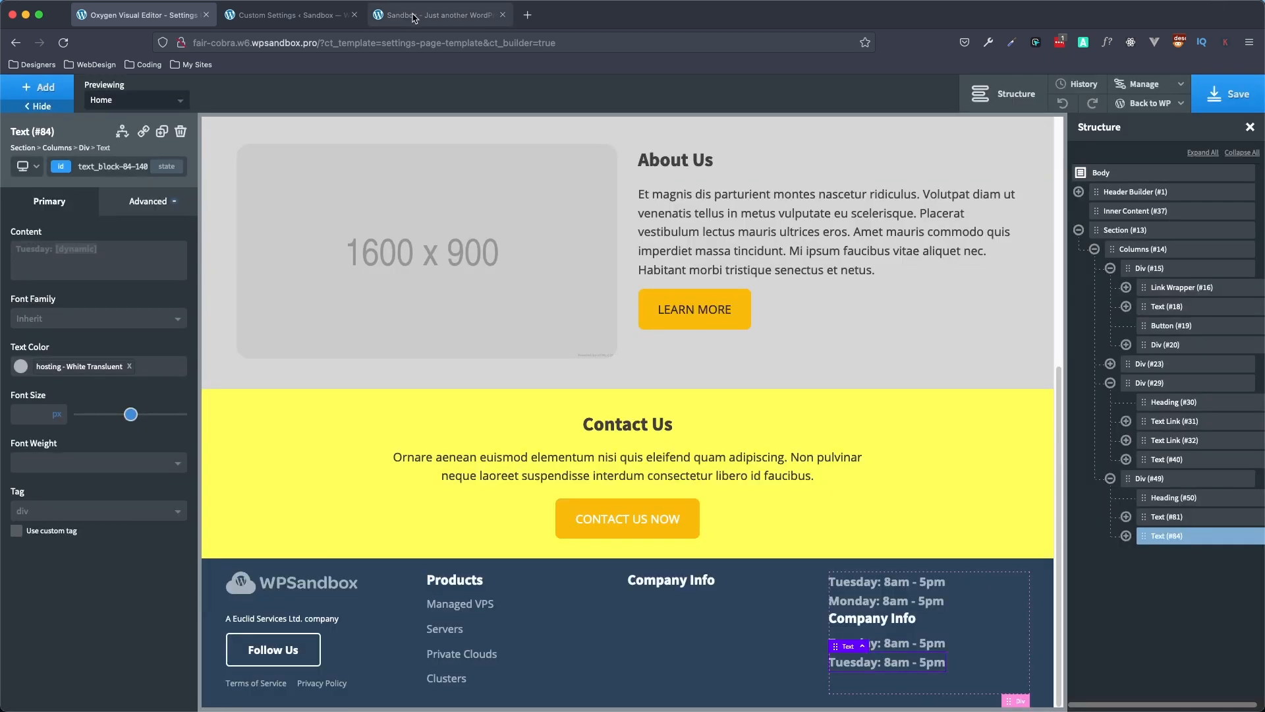
{"action": "left_click", "coordinate": [414, 18]}
{"action": "key", "text": "super+r"}
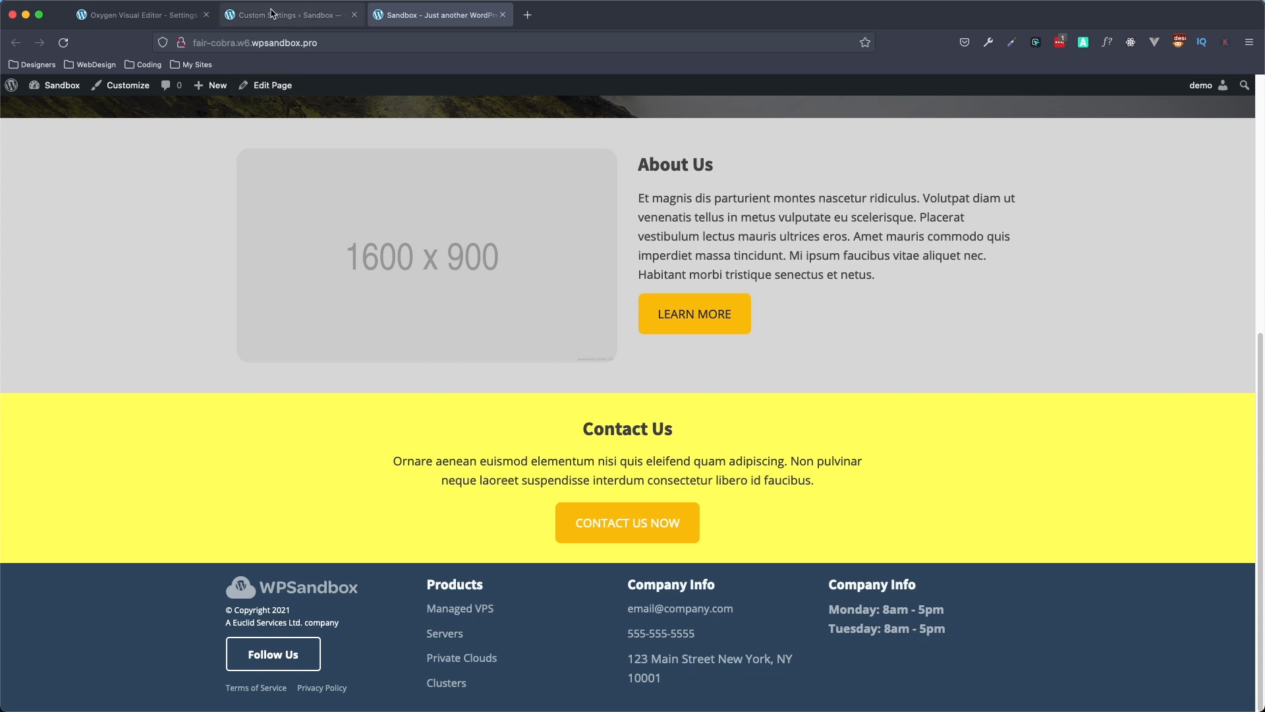
Return to the Oxygen editor tab and reload the builder
{"action": "left_click", "coordinate": [302, 16]}
{"action": "left_click", "coordinate": [158, 16]}
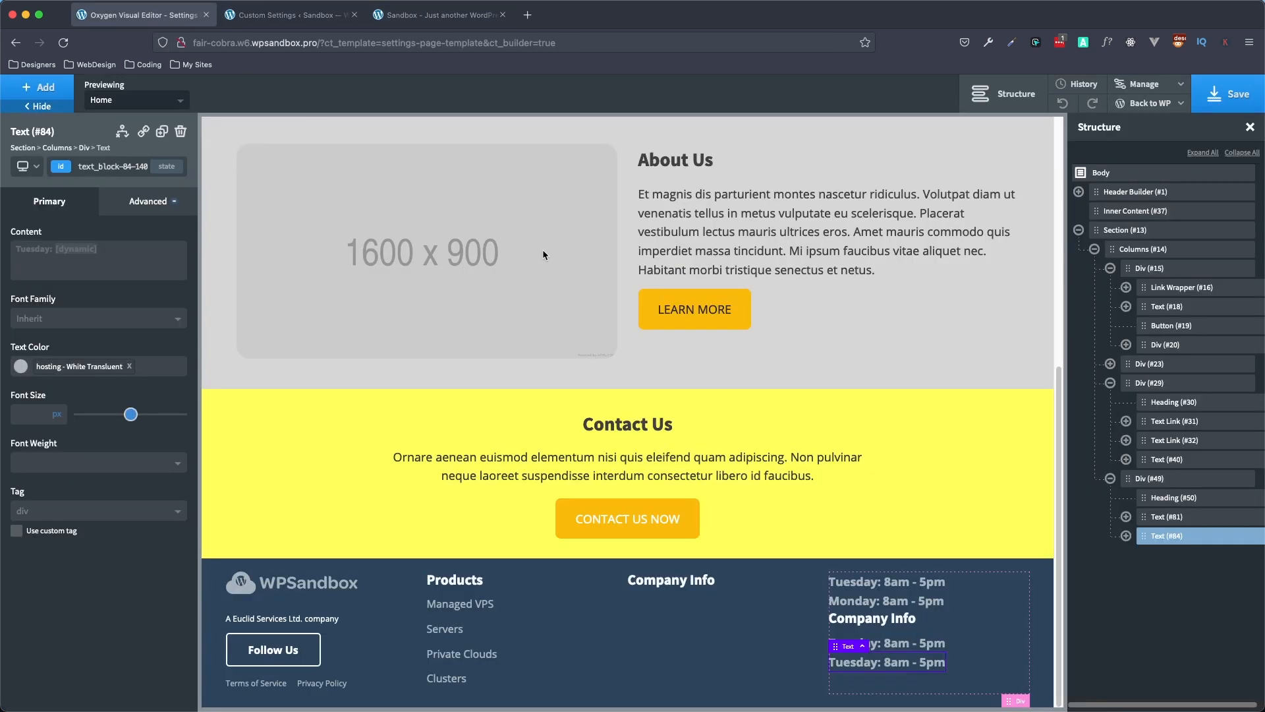
{"action": "left_click", "coordinate": [63, 42]}
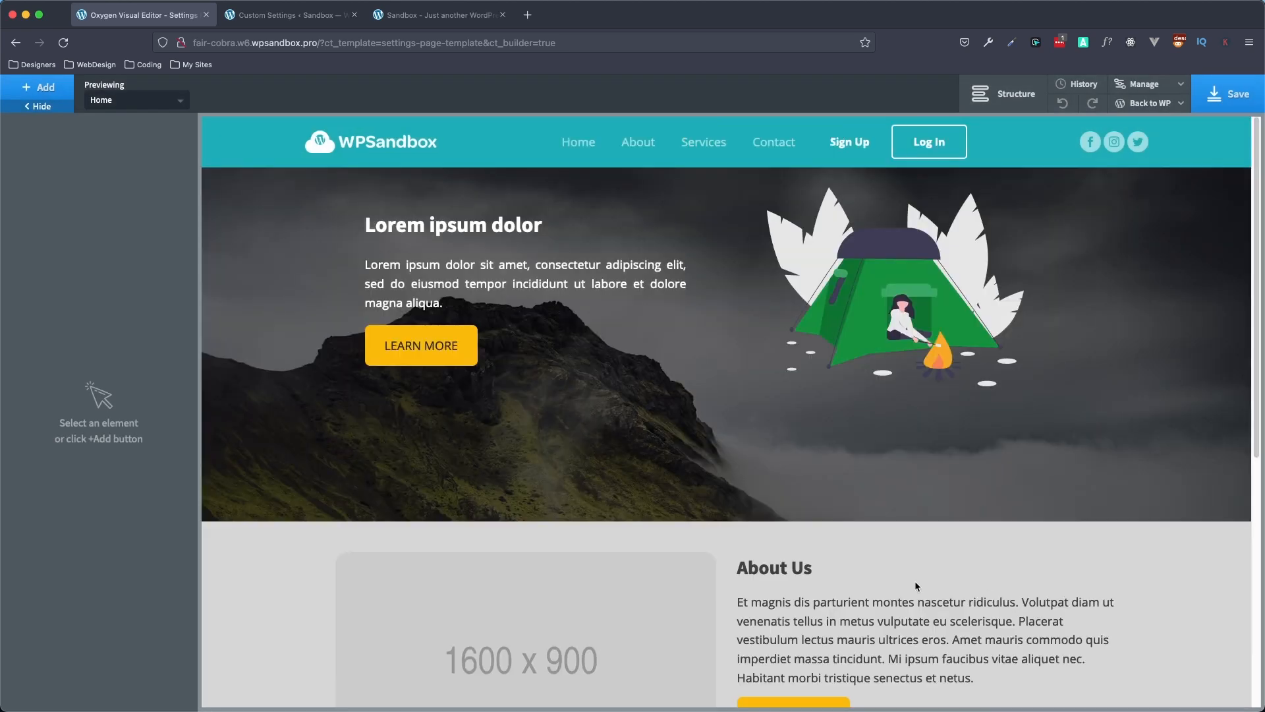
Reopen the structure tree, expand it to the last footer column and duplicate the Tuesday hours text
{"action": "scroll", "coordinate": [916, 583], "scroll_direction": "down", "scroll_amount": 5}
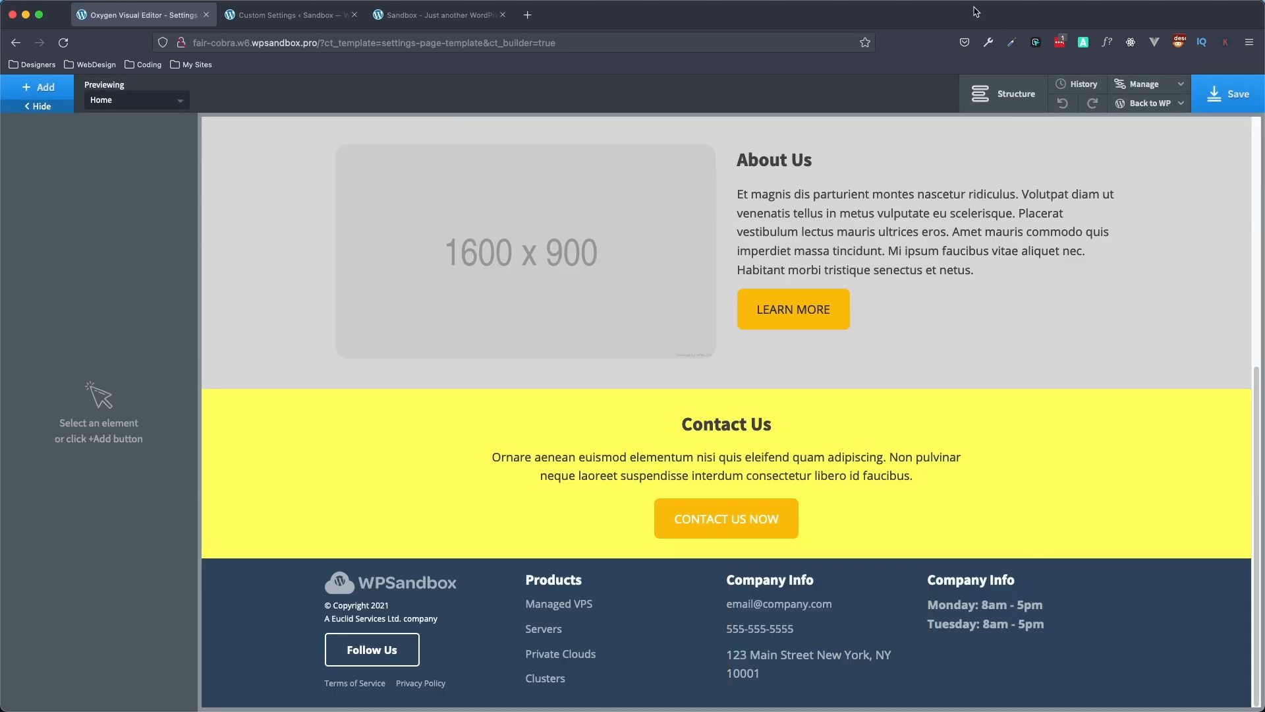
{"action": "left_click", "coordinate": [1013, 96]}
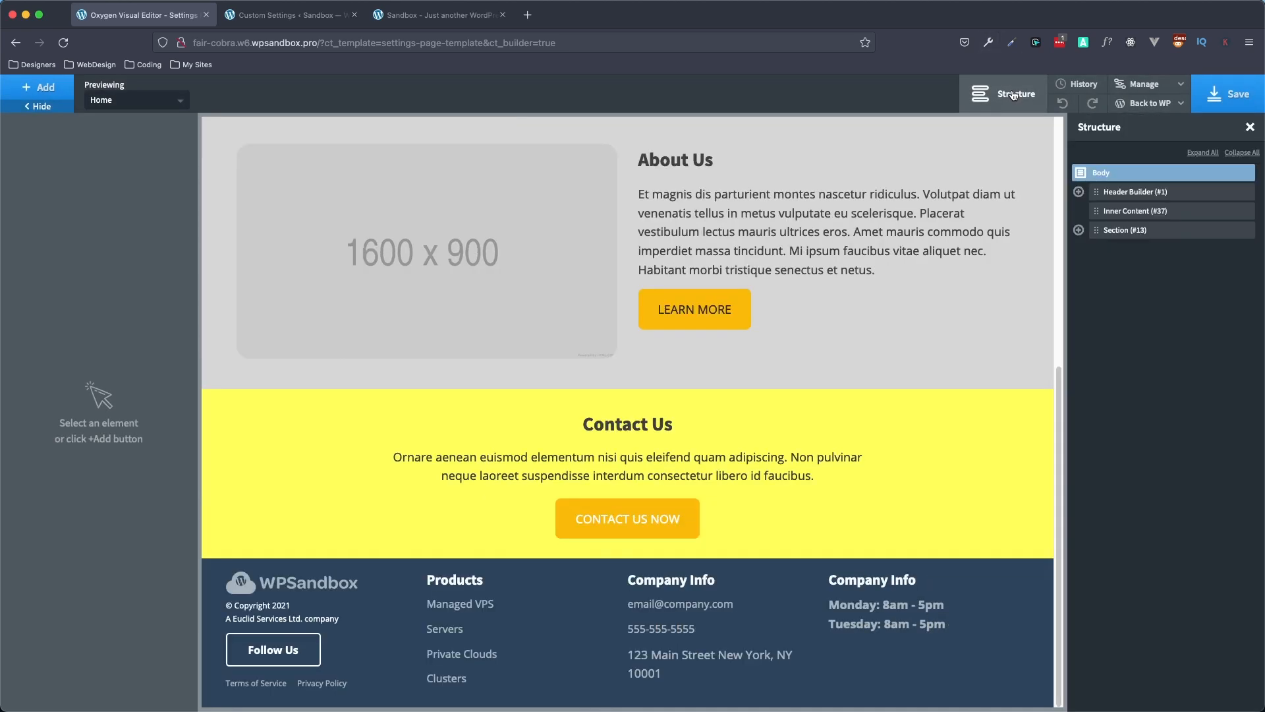
{"action": "left_click", "coordinate": [1079, 230]}
{"action": "left_click", "coordinate": [1094, 249]}
{"action": "left_click", "coordinate": [1111, 325]}
{"action": "left_click", "coordinate": [1193, 385]}
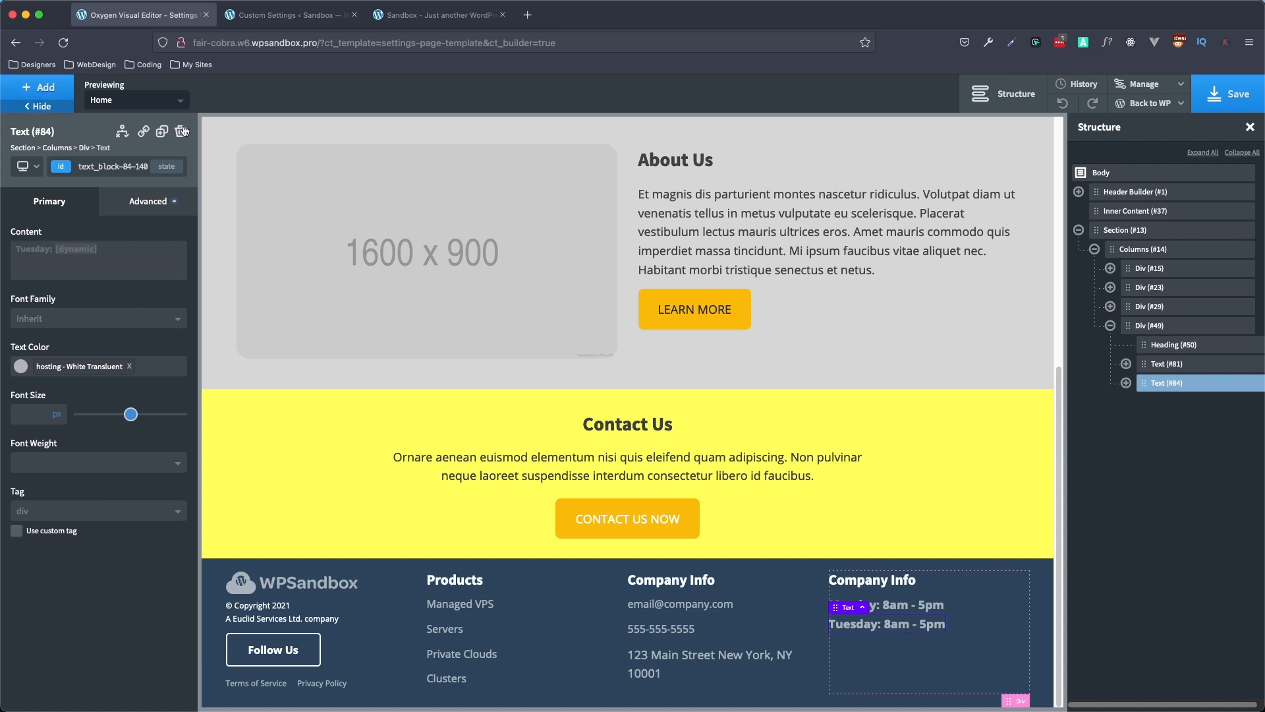
{"action": "left_click", "coordinate": [161, 131]}
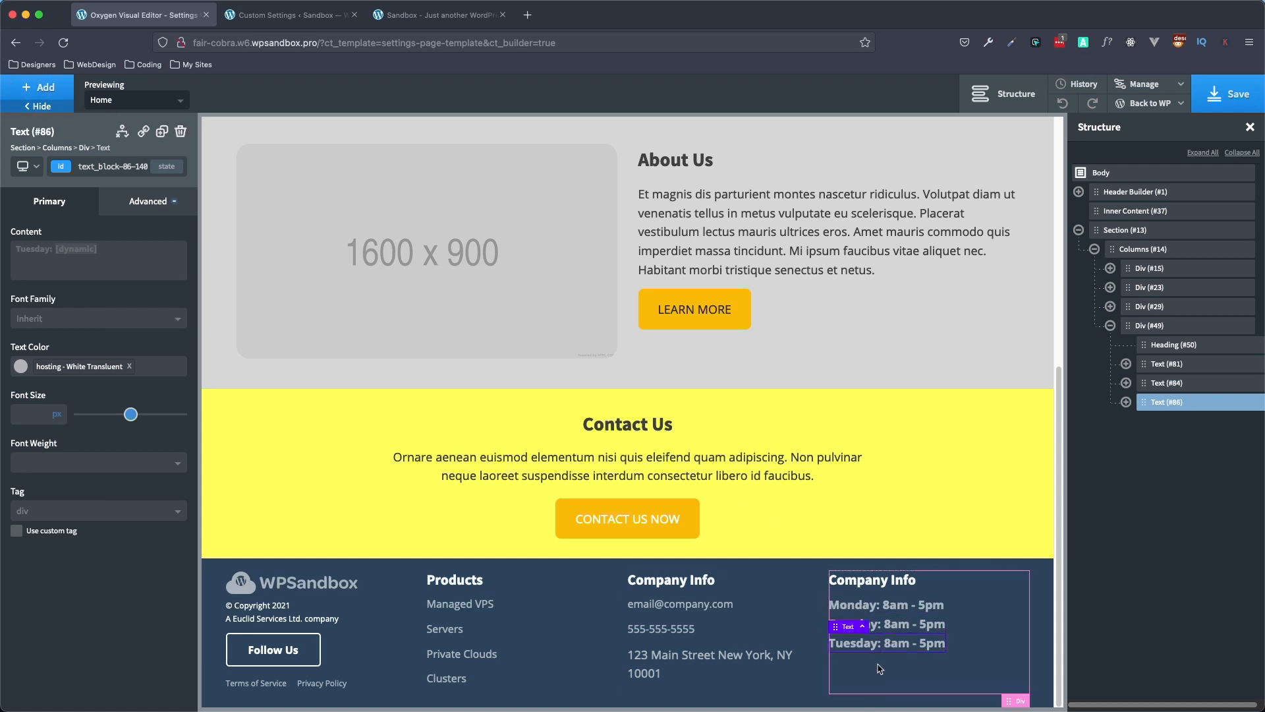
Replace the whole content of the duplicated Tuesday text with the Wednesday Open Hours Meta Box field
{"action": "double_click", "coordinate": [885, 644]}
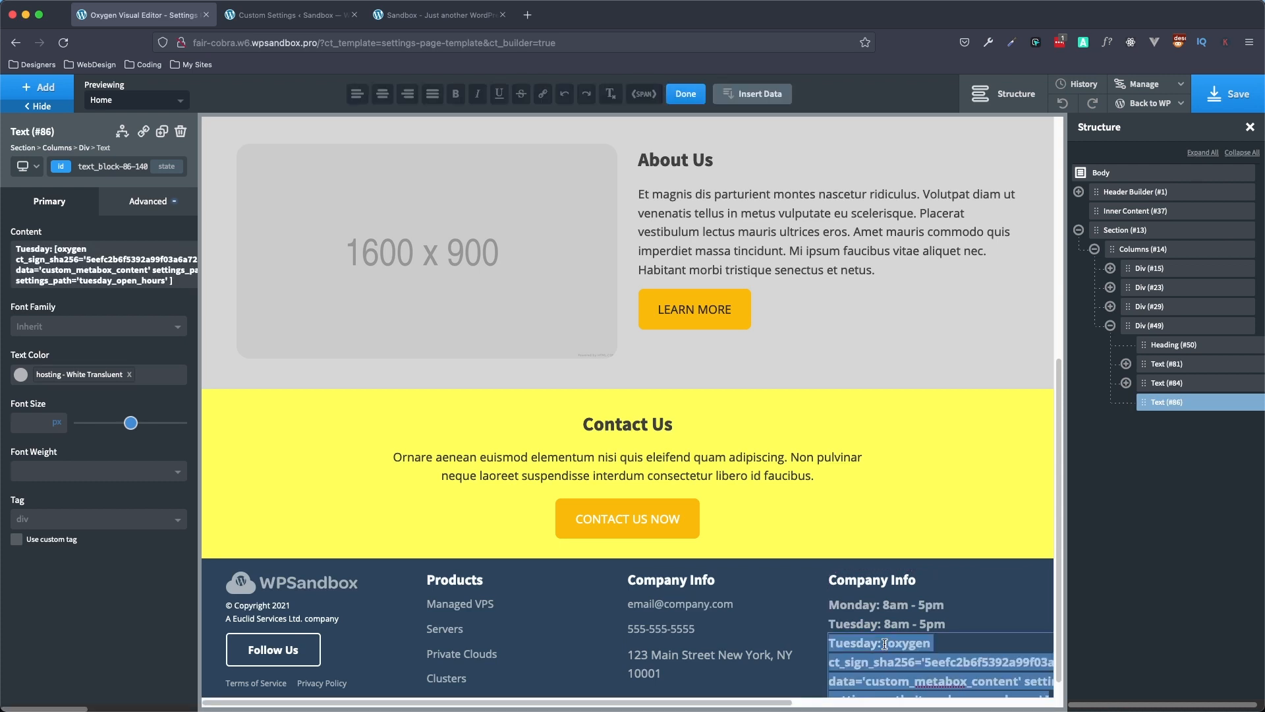
{"action": "left_click", "coordinate": [749, 94]}
{"action": "left_click", "coordinate": [755, 247]}
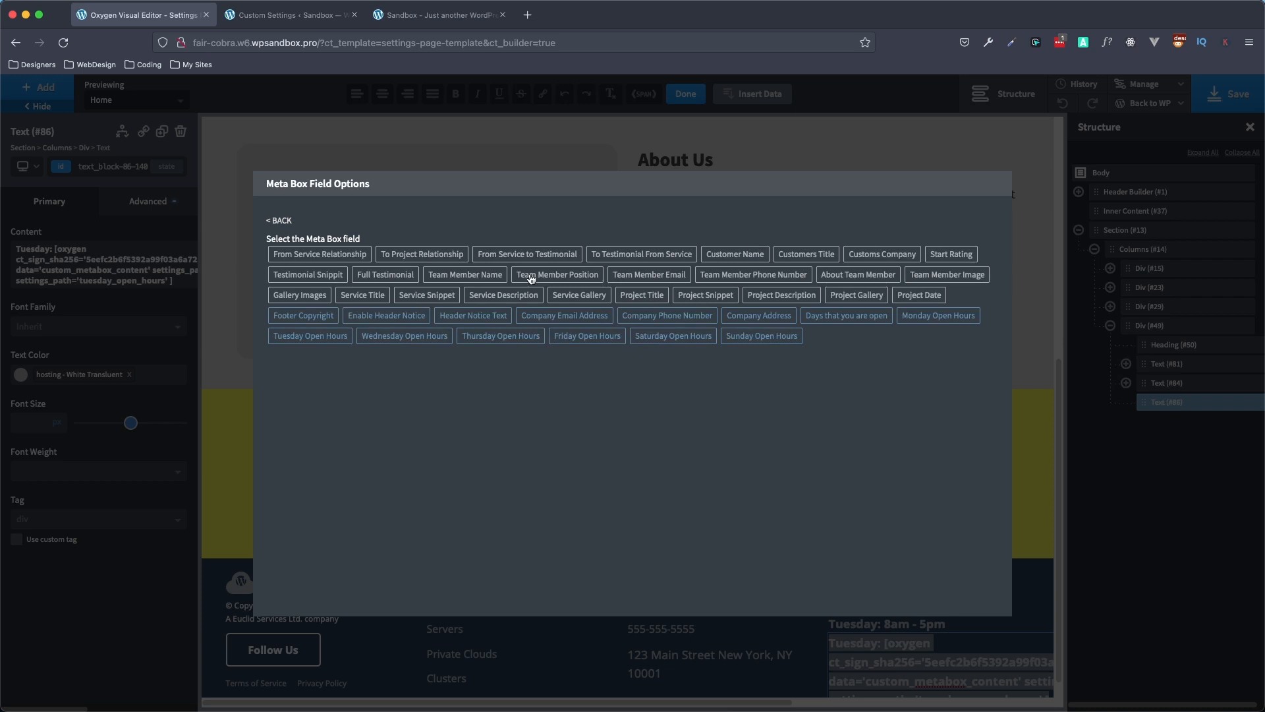
{"action": "left_click", "coordinate": [405, 336]}
{"action": "left_click", "coordinate": [295, 381]}
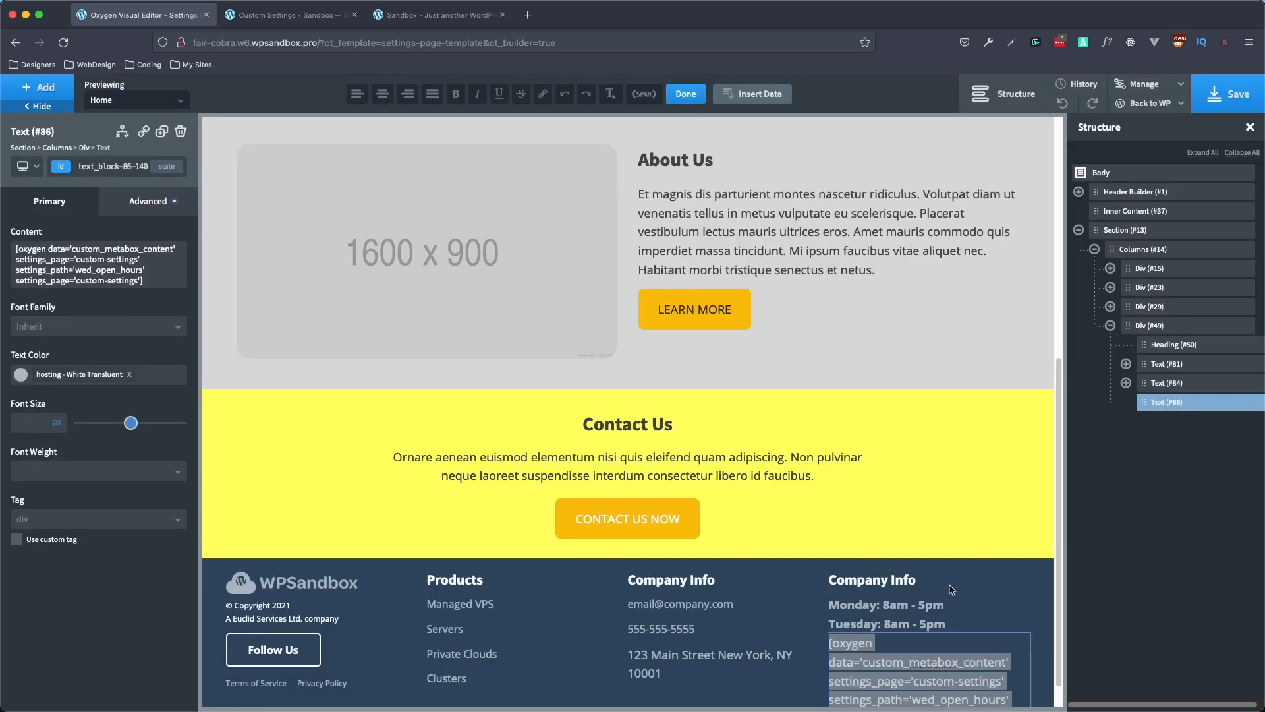
Add the label "Wednesday:" before the dynamic field, make only the label bold and finish editing the text
{"action": "left_click", "coordinate": [857, 647]}
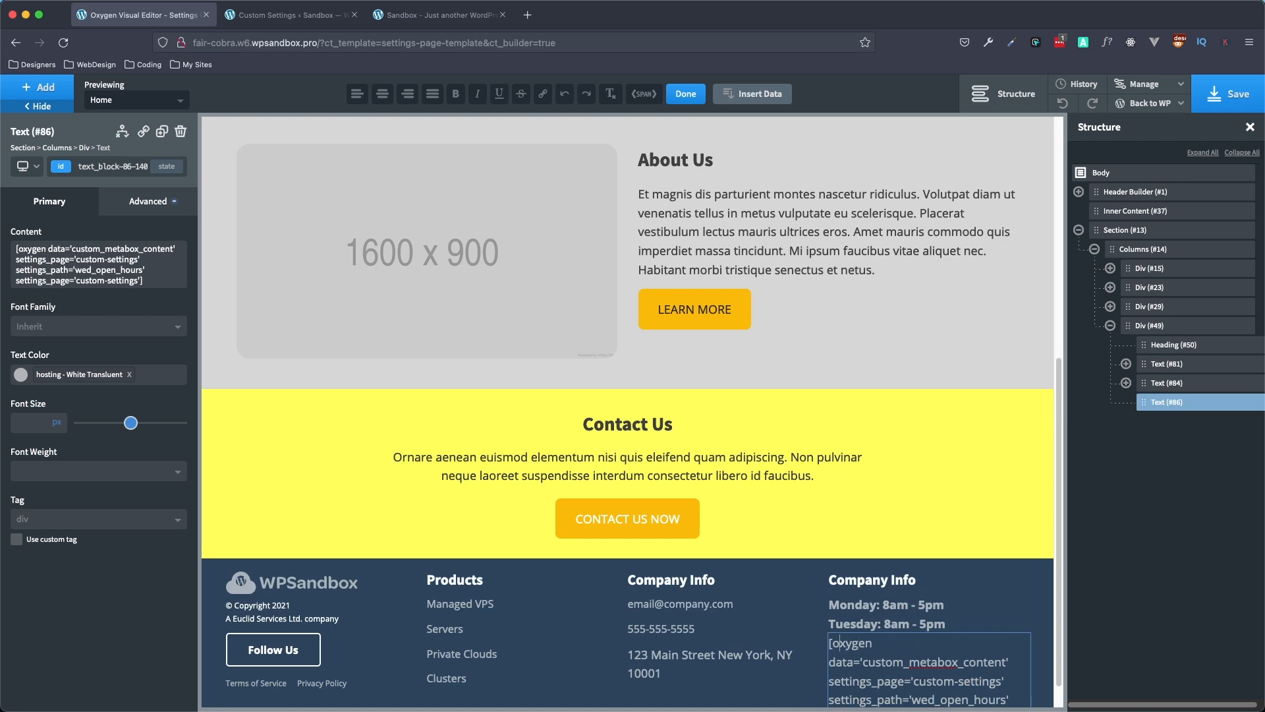
{"action": "type", "text": "Wednesday"}
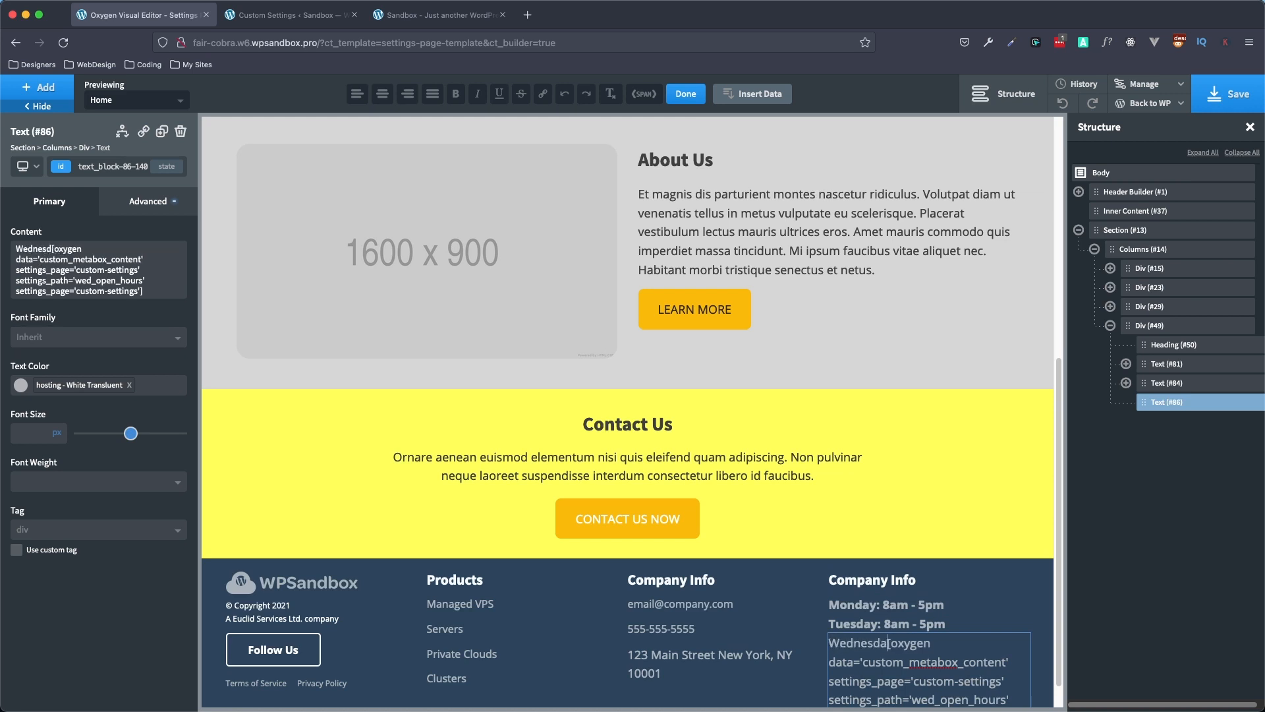
{"action": "type", "text": ":"}
{"action": "left_click_drag", "start_coordinate": [897, 644], "coordinate": [822, 649]}
{"action": "double_click", "coordinate": [864, 649]}
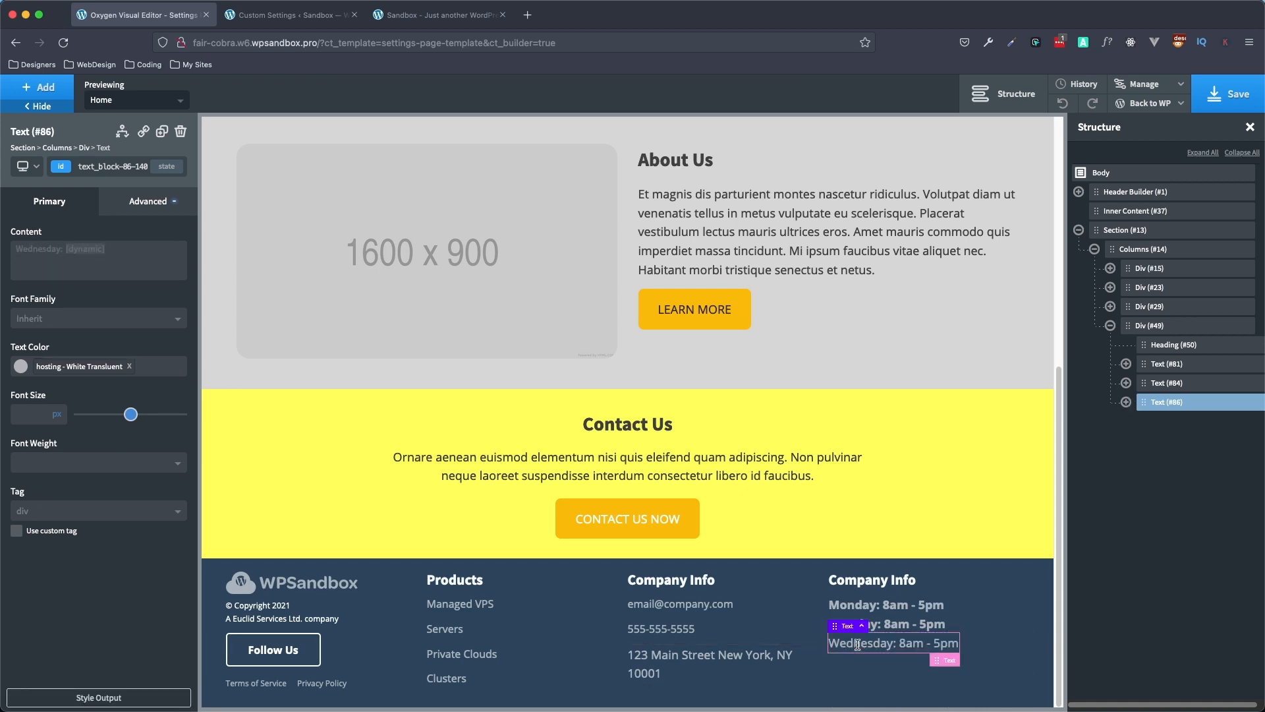
{"action": "left_click_drag", "start_coordinate": [898, 644], "coordinate": [833, 644]}
{"action": "left_click", "coordinate": [455, 96]}
{"action": "left_click", "coordinate": [682, 101]}
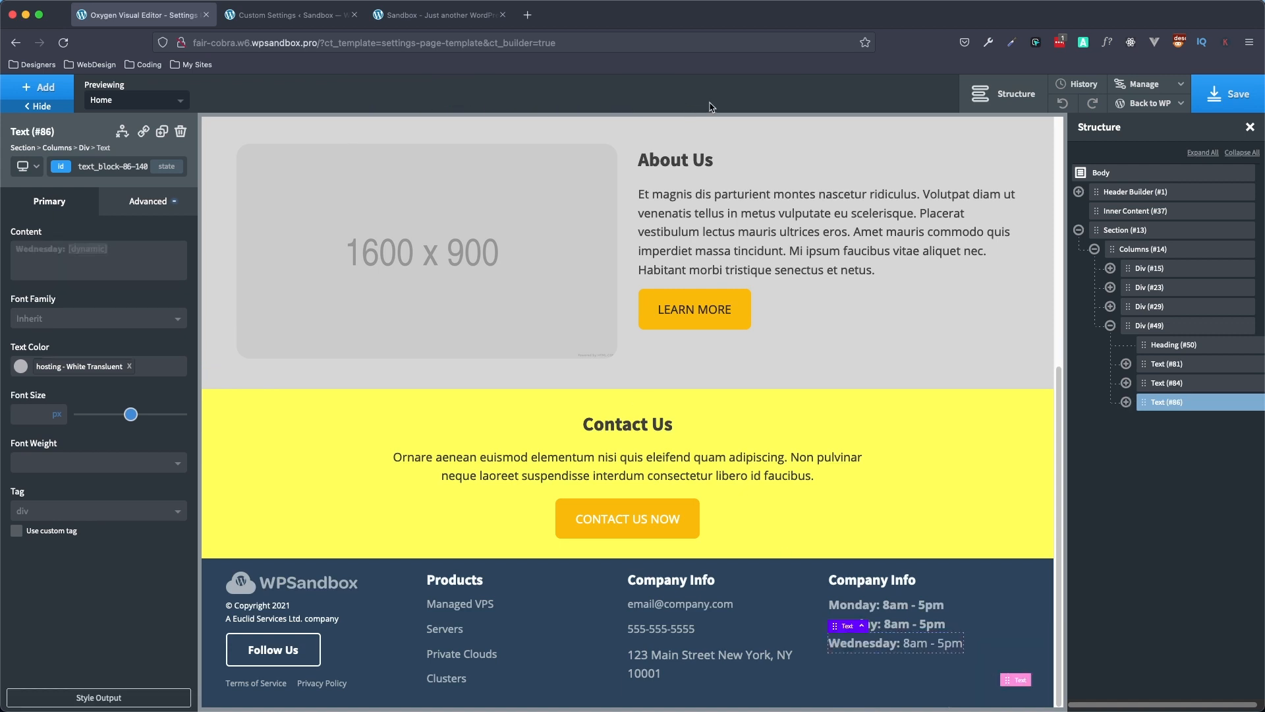
Duplicate the Wednesday hours text in the last footer column and save the template
{"action": "left_click", "coordinate": [161, 134]}
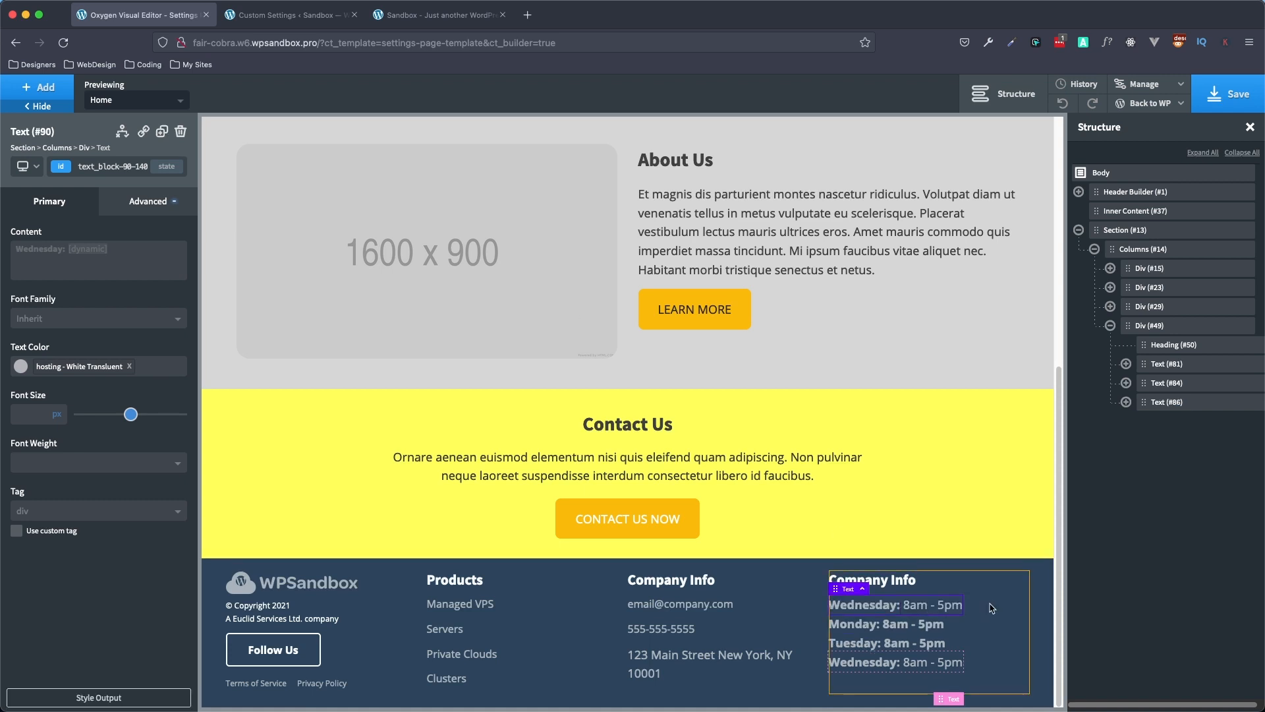
{"action": "left_click", "coordinate": [883, 661]}
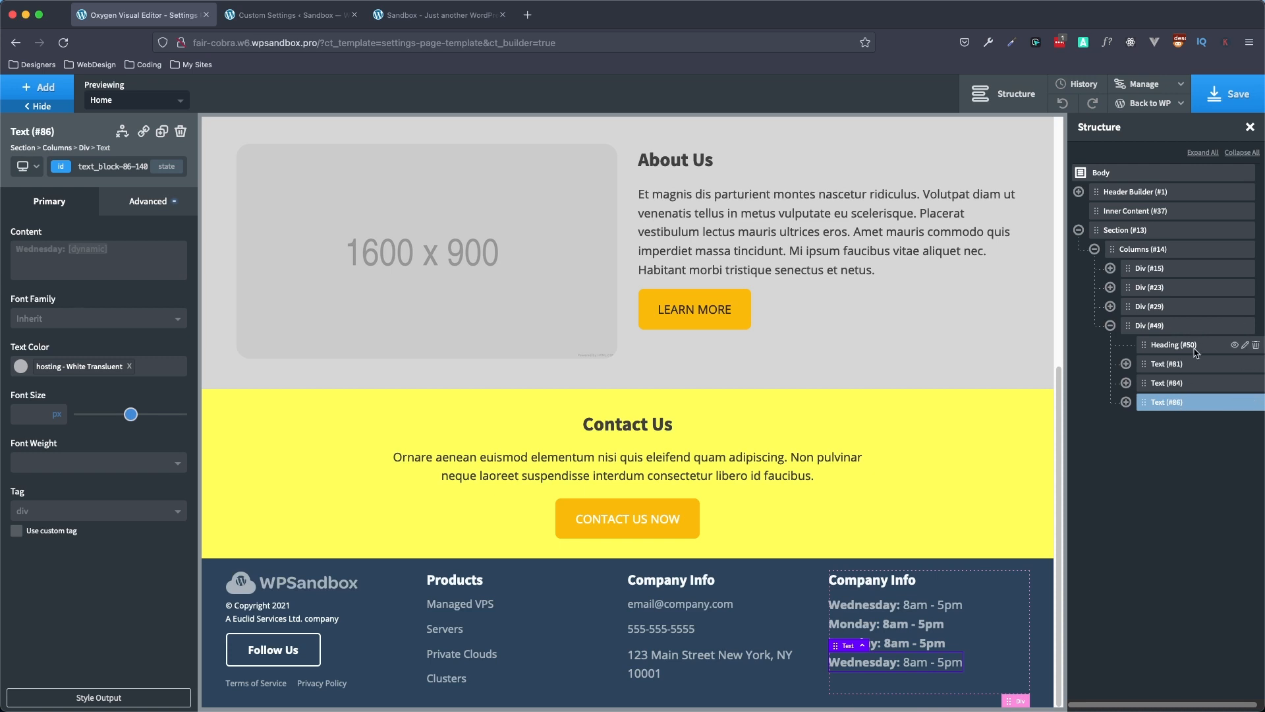
{"action": "left_click", "coordinate": [1230, 96]}
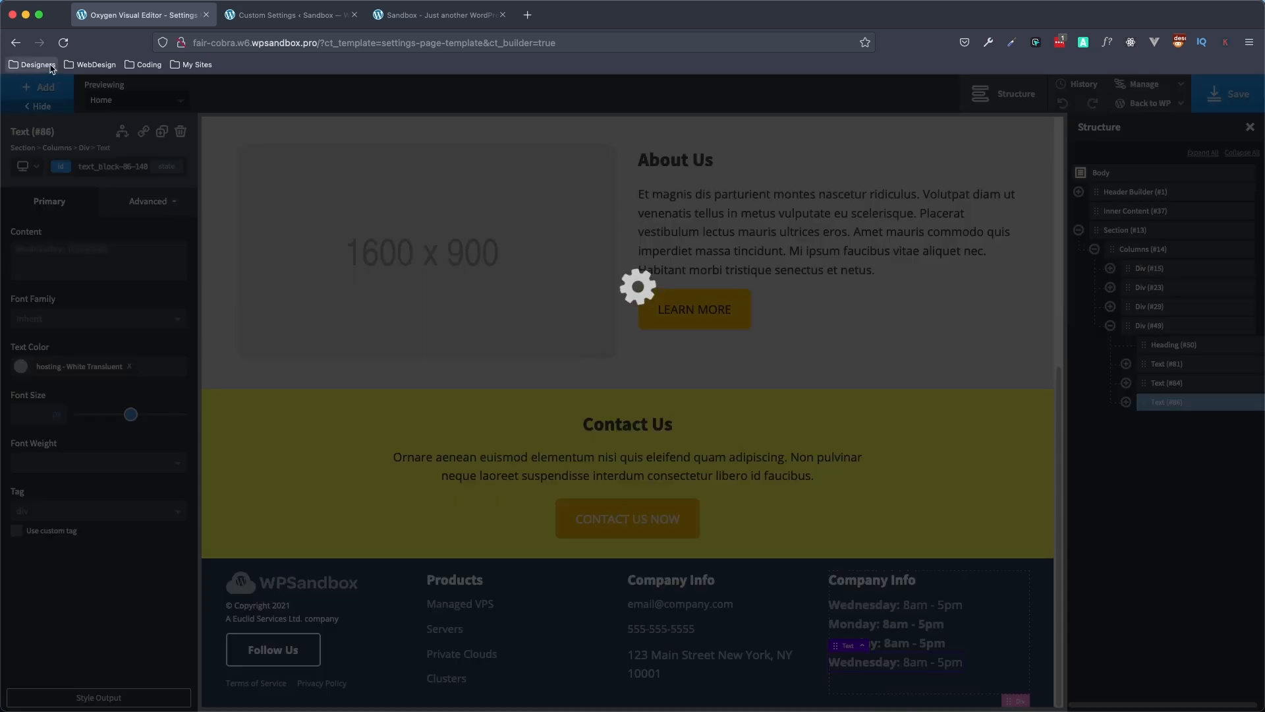
Reload the builder and try again to duplicate the Wednesday hours text in the last footer column
{"action": "left_click", "coordinate": [63, 43]}
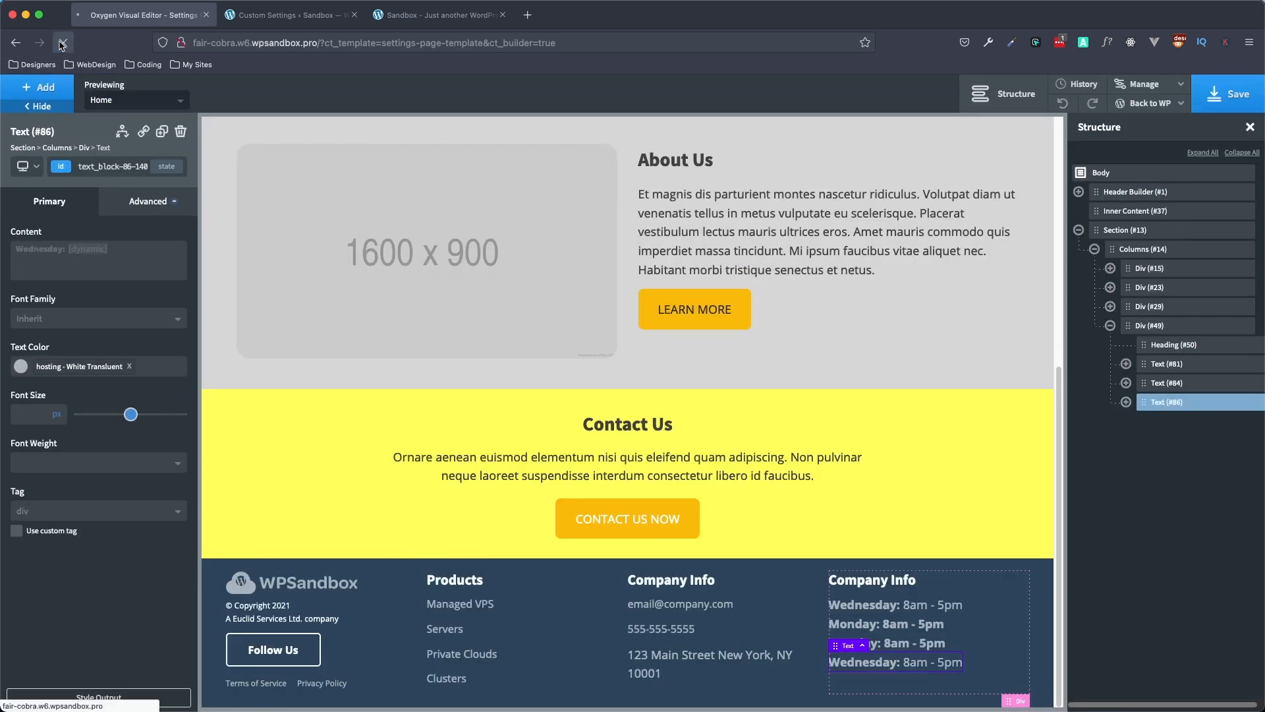
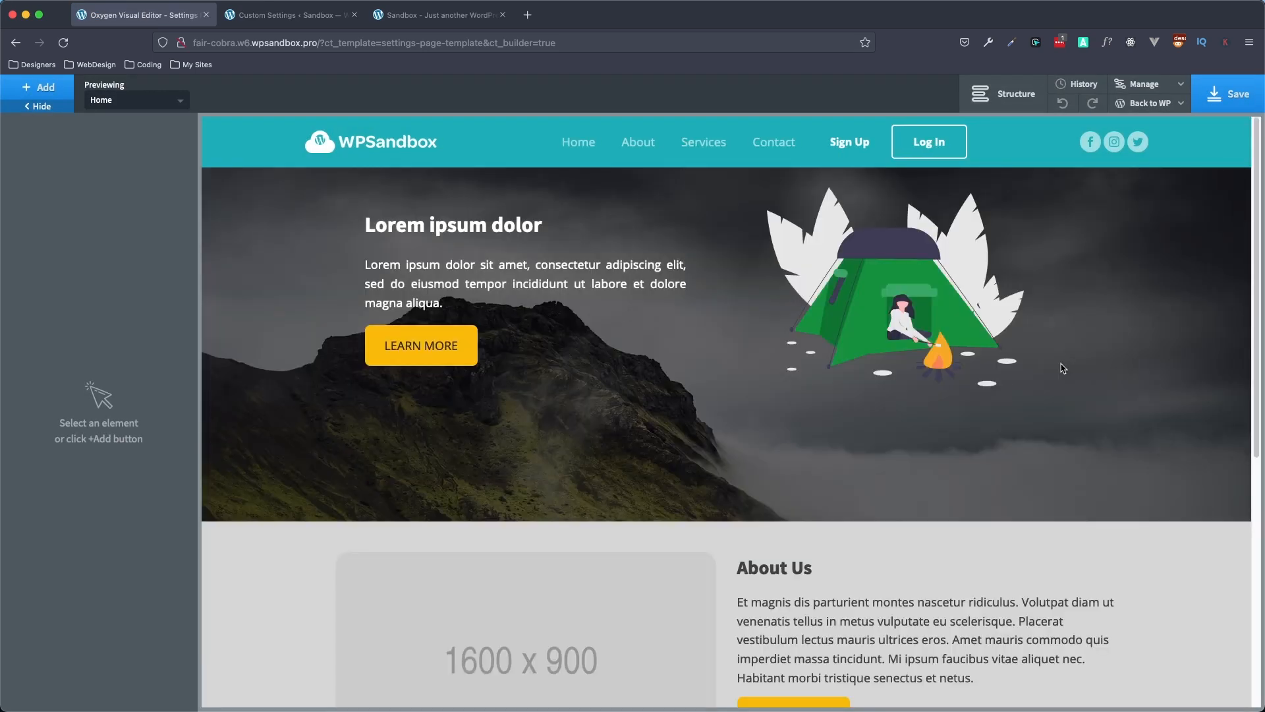
{"action": "scroll", "coordinate": [942, 495], "scroll_direction": "down", "scroll_amount": 6}
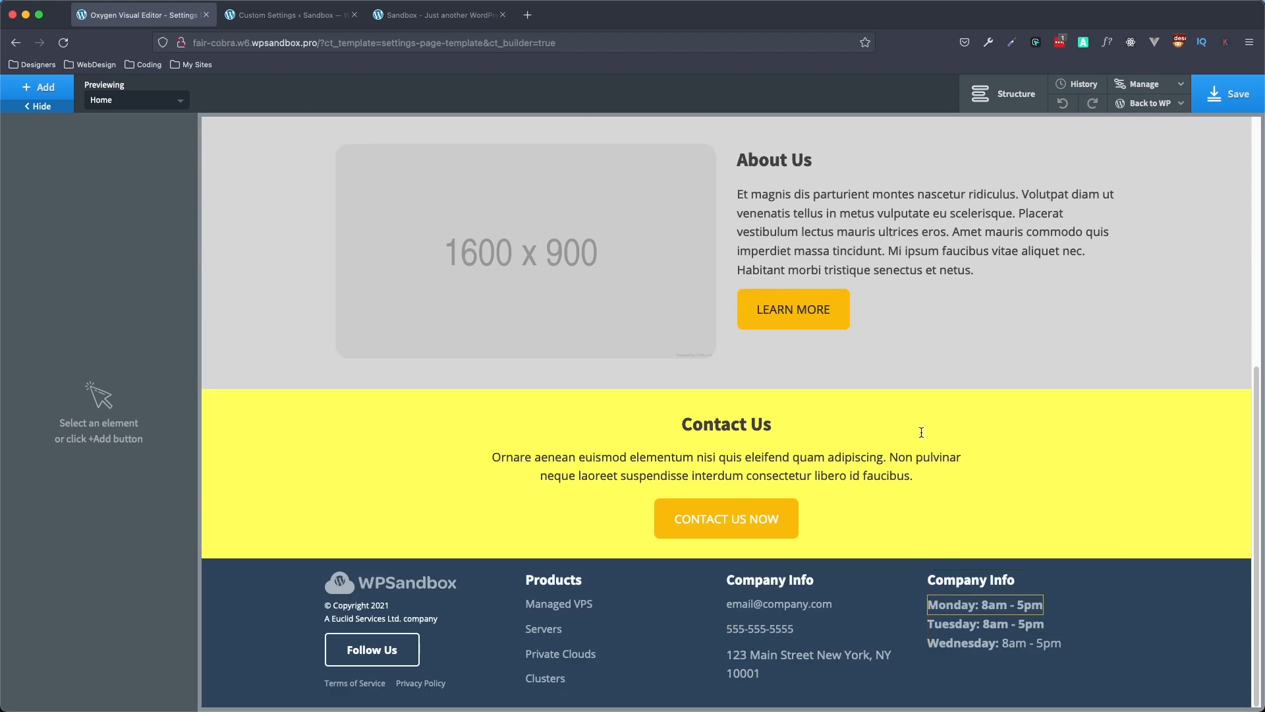
{"action": "left_click", "coordinate": [975, 646]}
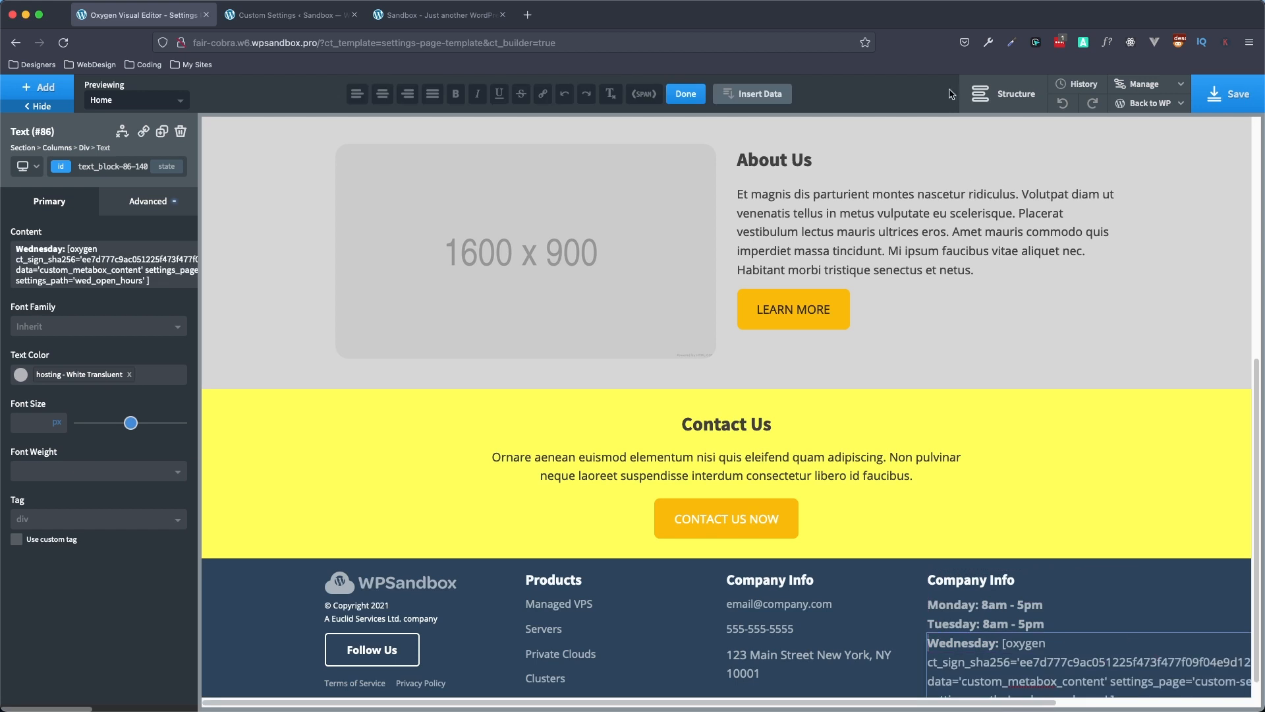
{"action": "left_click", "coordinate": [1003, 93]}
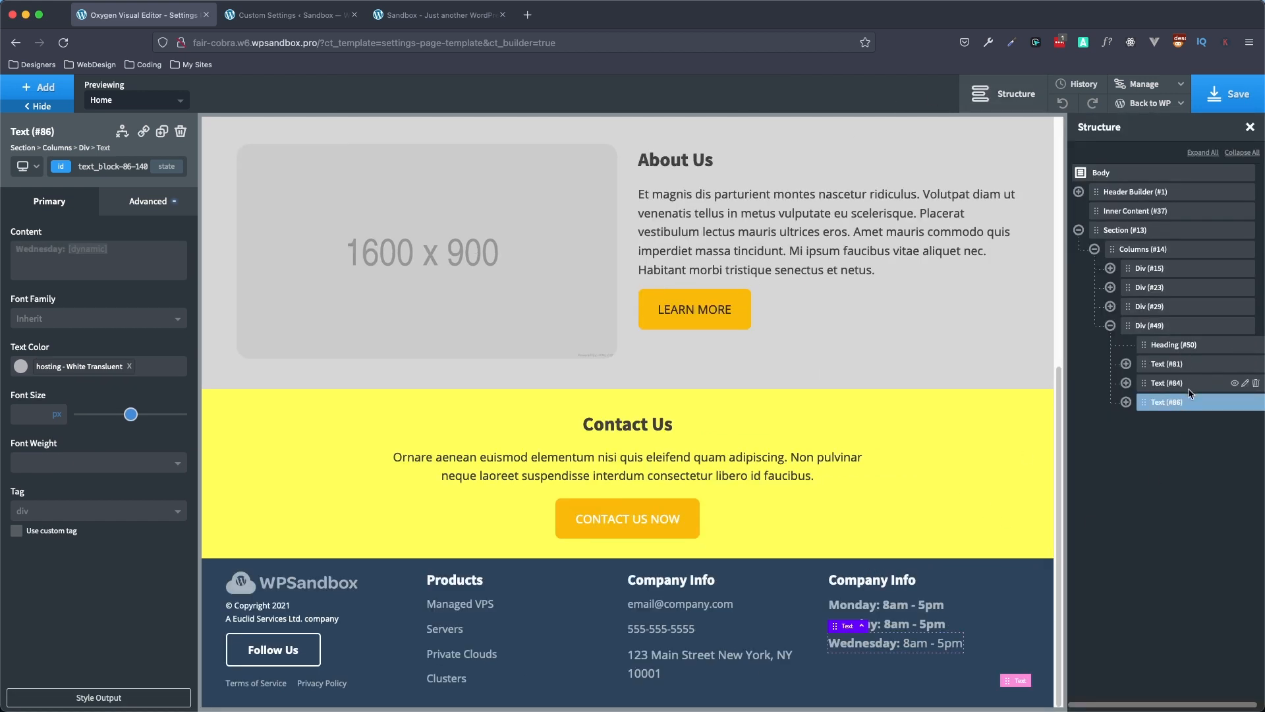
{"action": "left_click", "coordinate": [163, 134]}
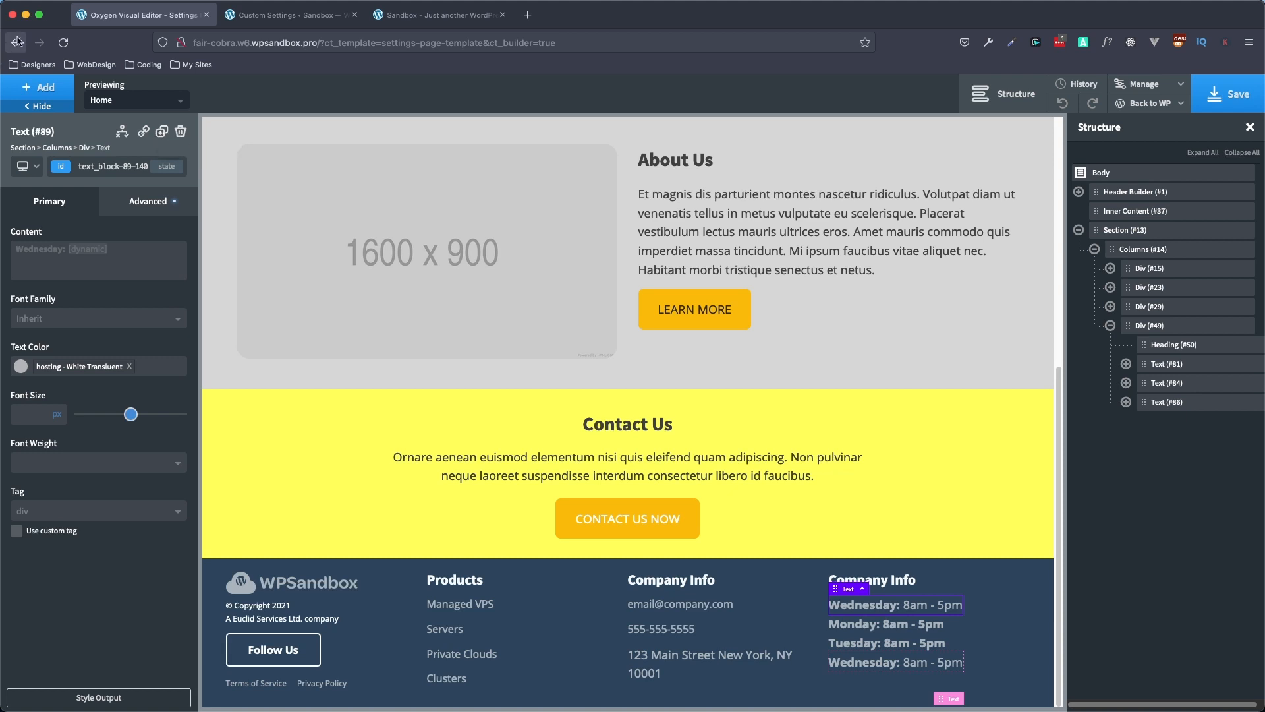
Reload the builder without keeping the unsaved duplicate, and expand the structure tree down to the contents of the last footer column
{"action": "left_click", "coordinate": [64, 44]}
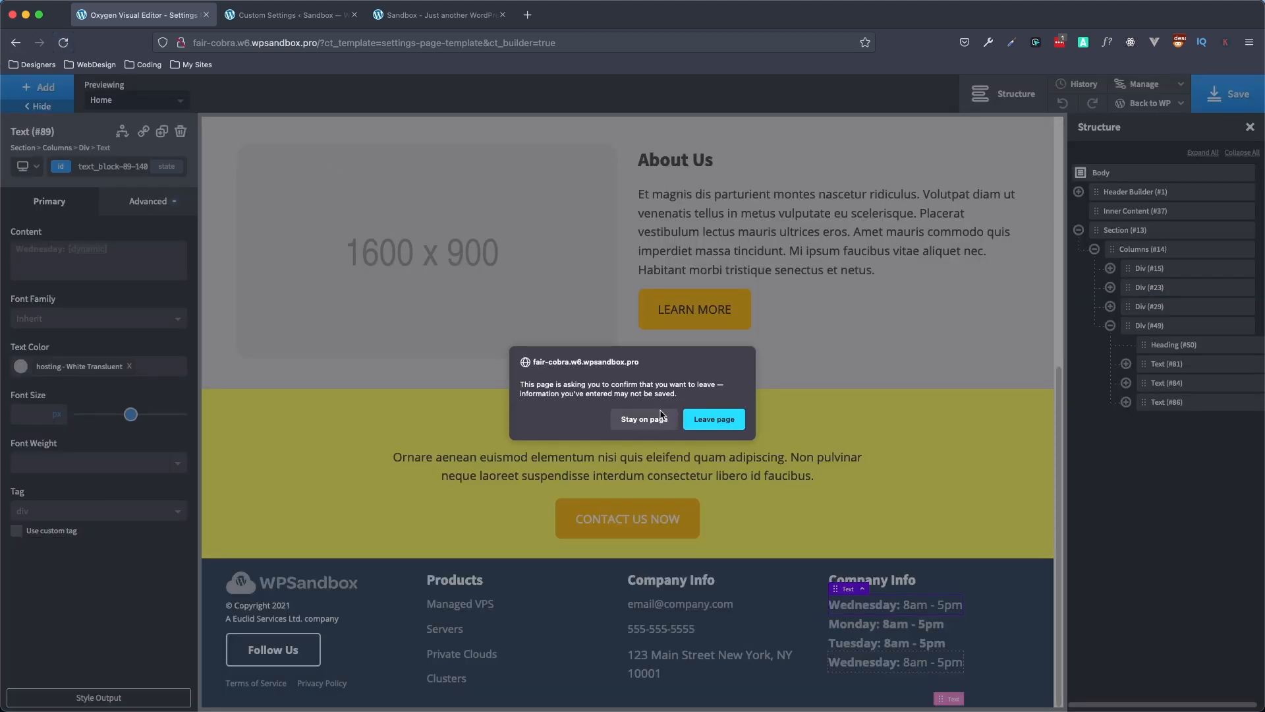
{"action": "left_click", "coordinate": [714, 420]}
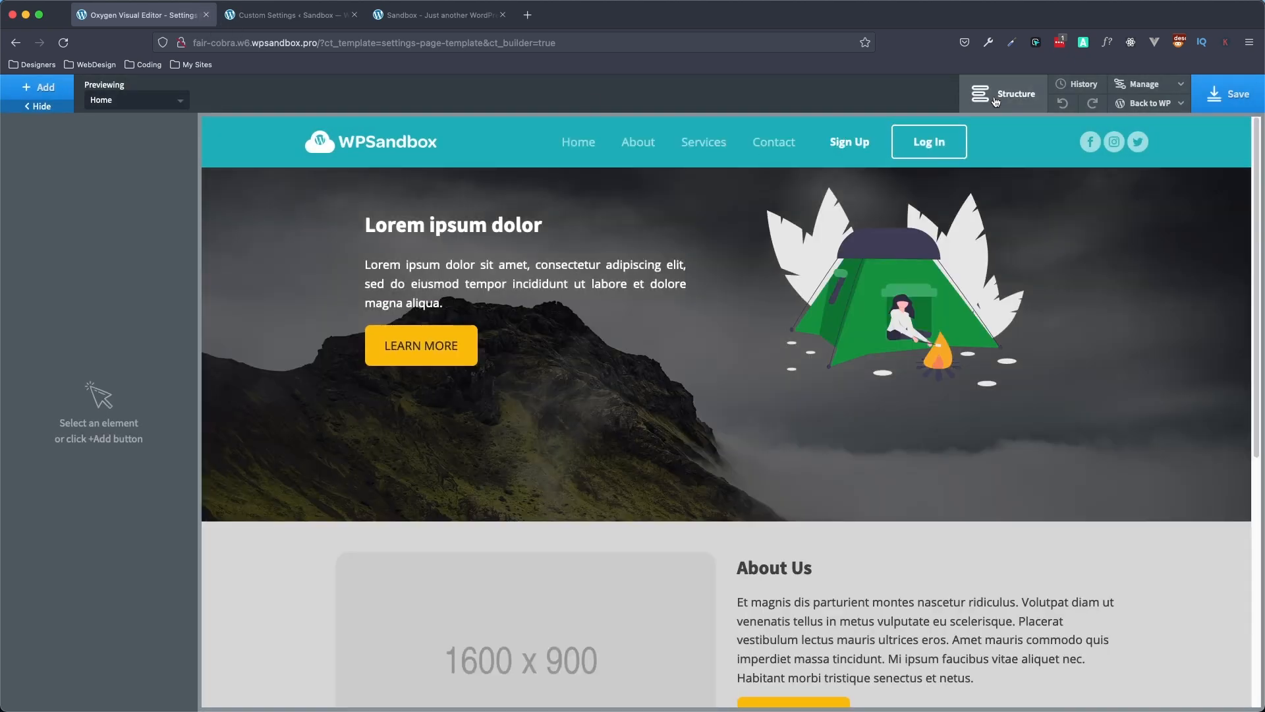
{"action": "left_click", "coordinate": [996, 99]}
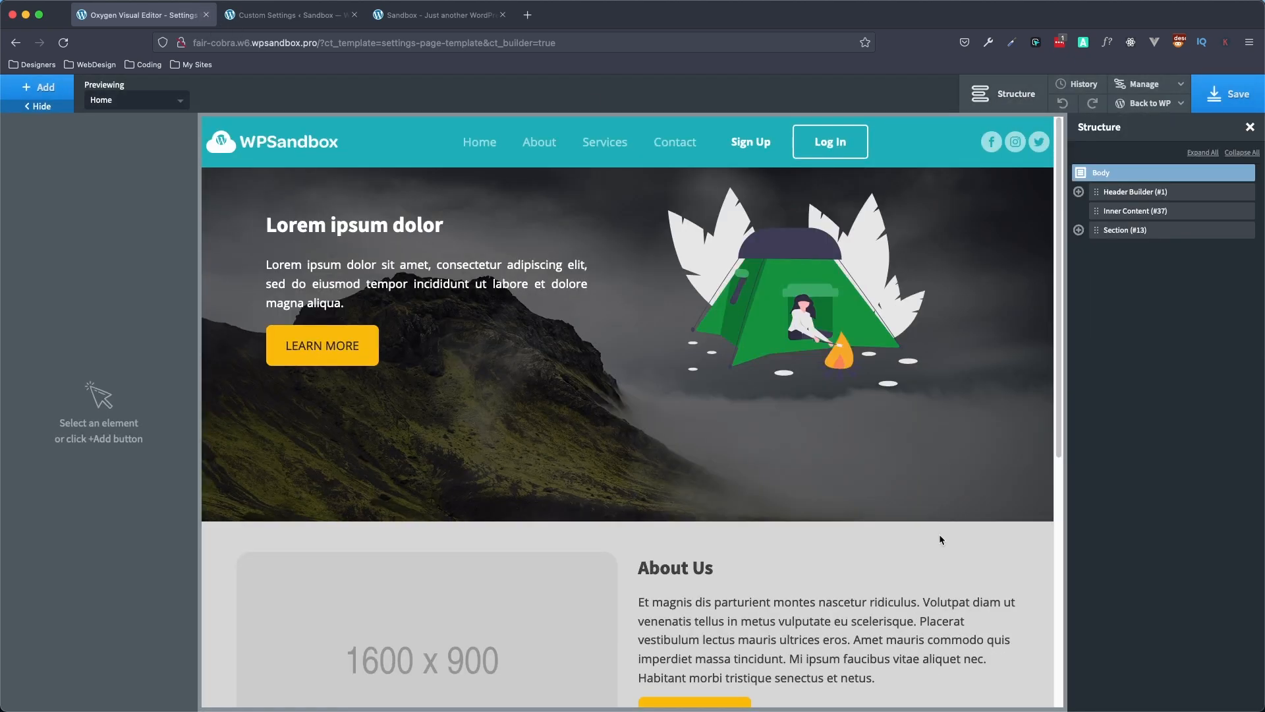
{"action": "scroll", "coordinate": [940, 534], "scroll_direction": "down", "scroll_amount": 5}
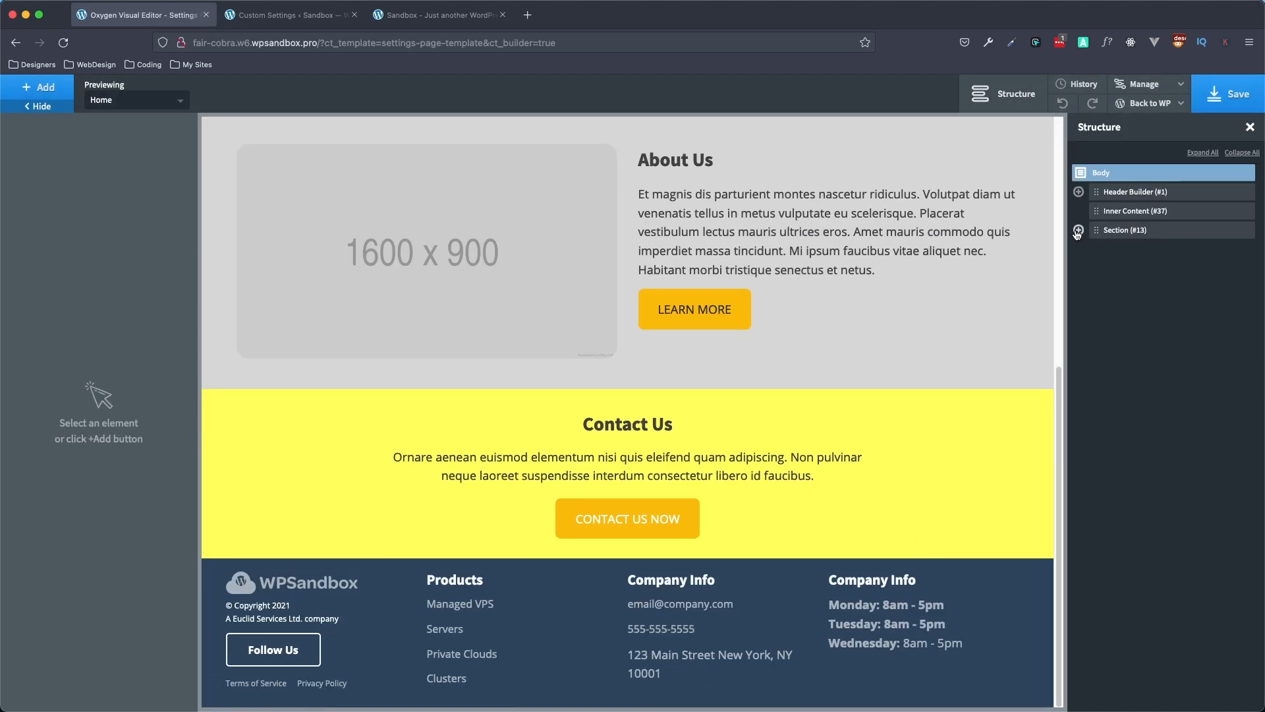
{"action": "left_click", "coordinate": [1078, 230]}
{"action": "left_click", "coordinate": [1095, 250]}
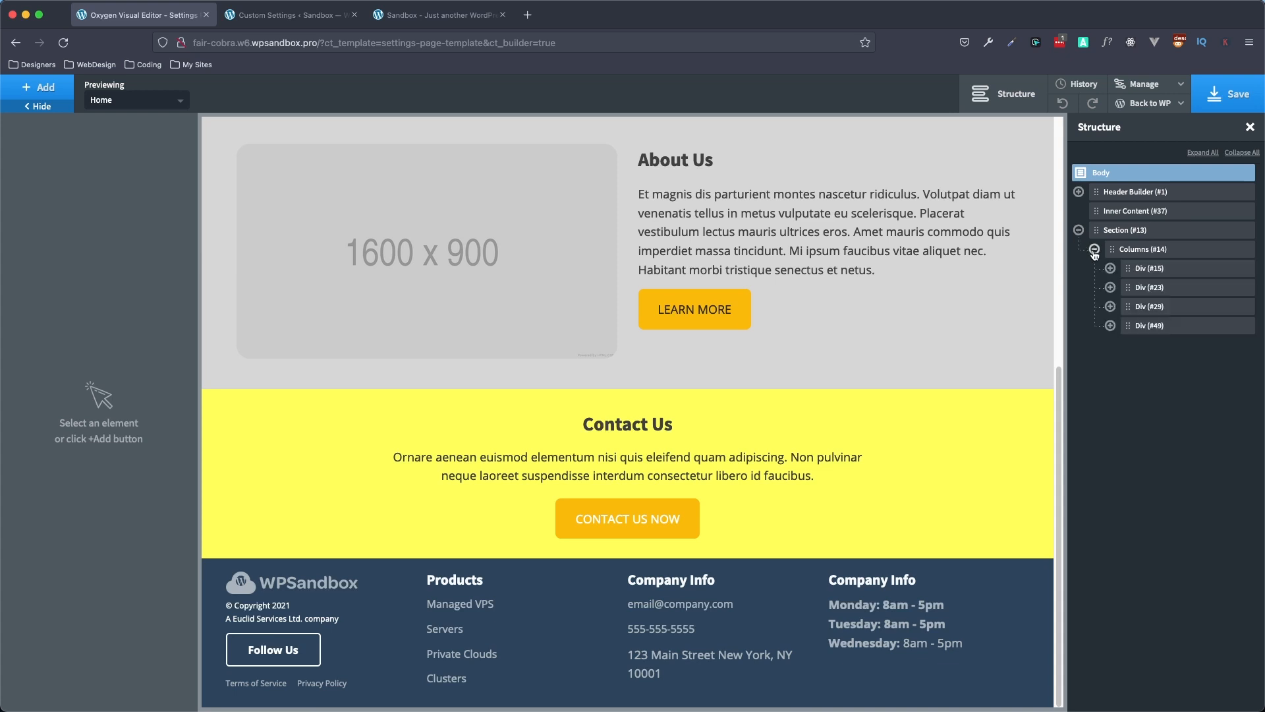
{"action": "left_click", "coordinate": [1110, 326]}
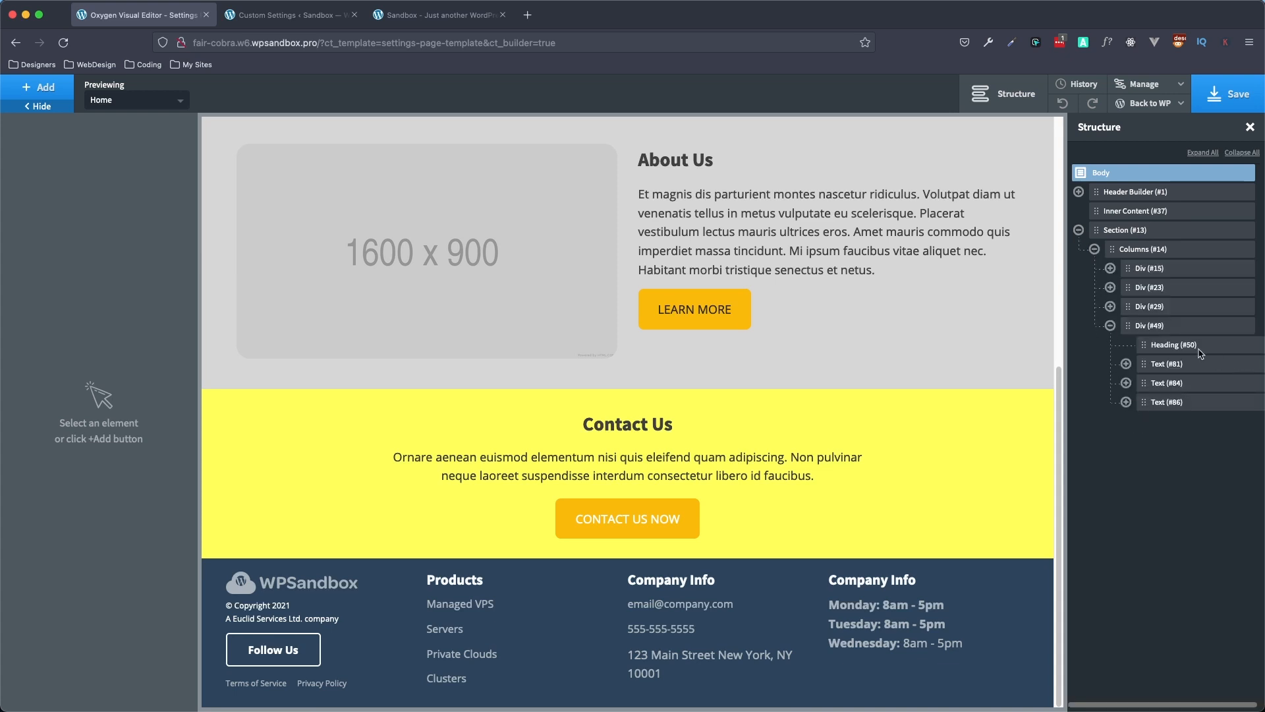
Add a new text element to the last footer column and replace its placeholder with "Thursday:"
{"action": "left_click", "coordinate": [1171, 325]}
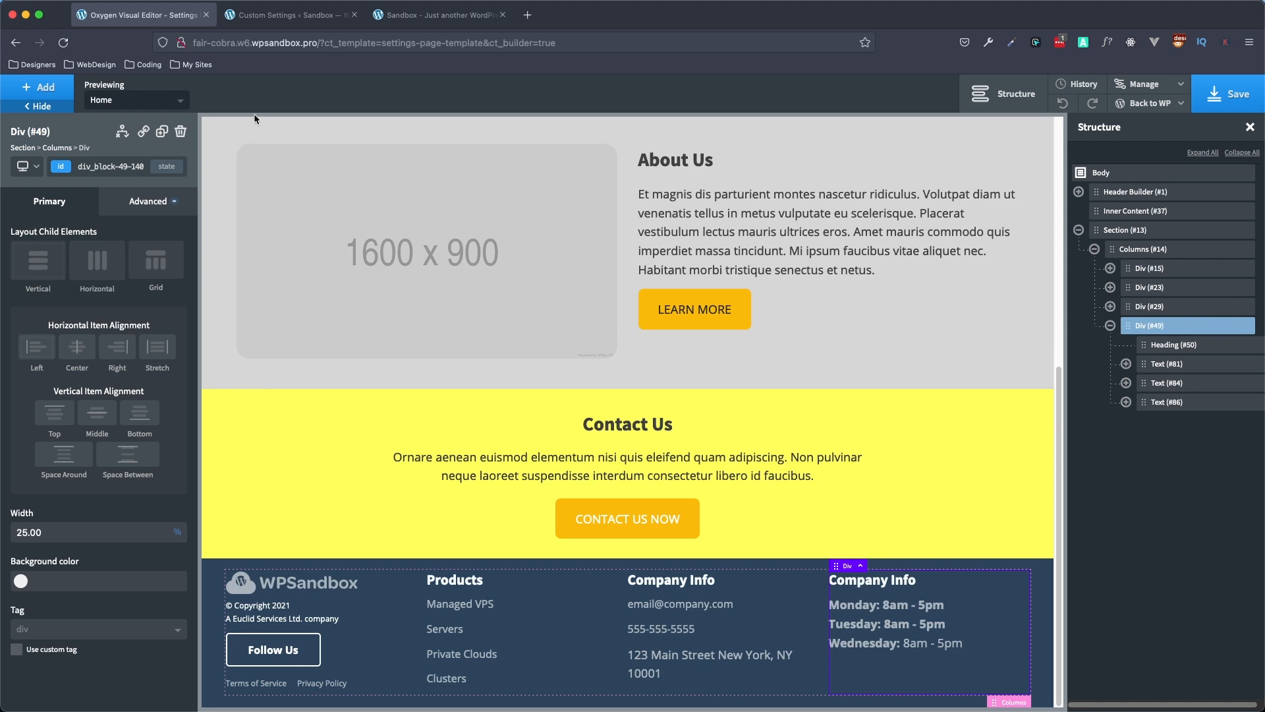
{"action": "left_click", "coordinate": [37, 90]}
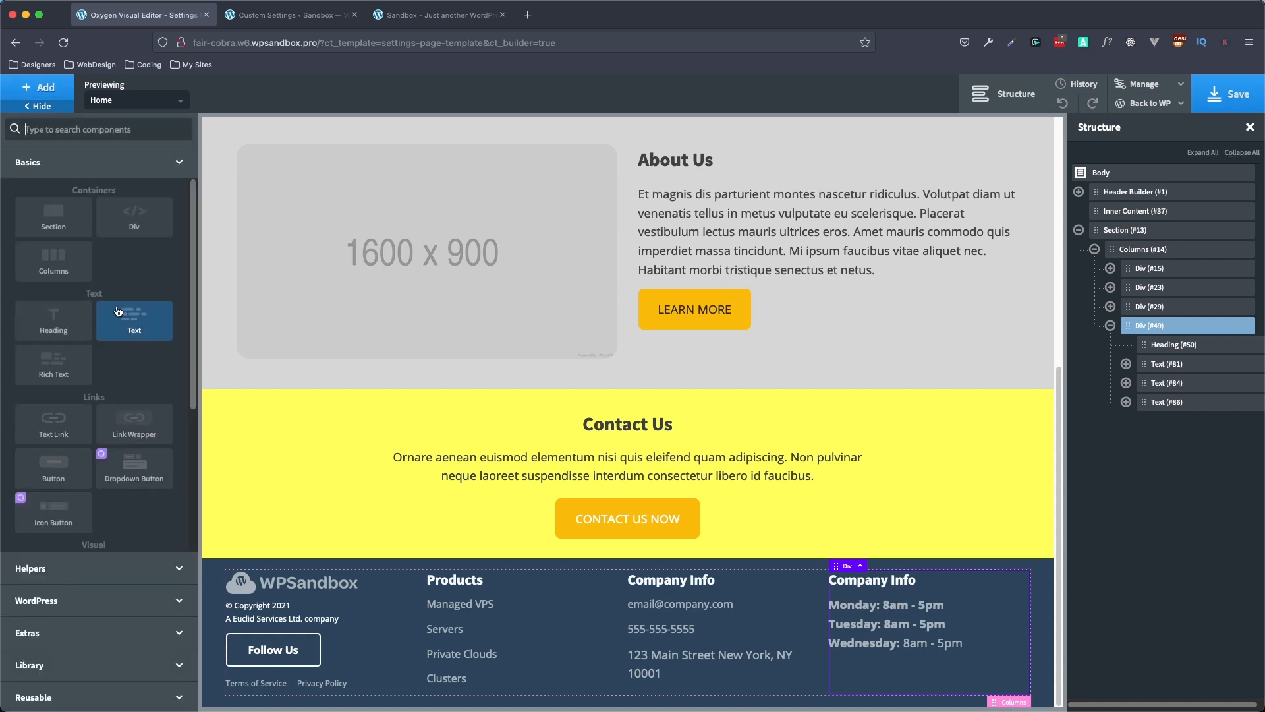
{"action": "left_click", "coordinate": [132, 317]}
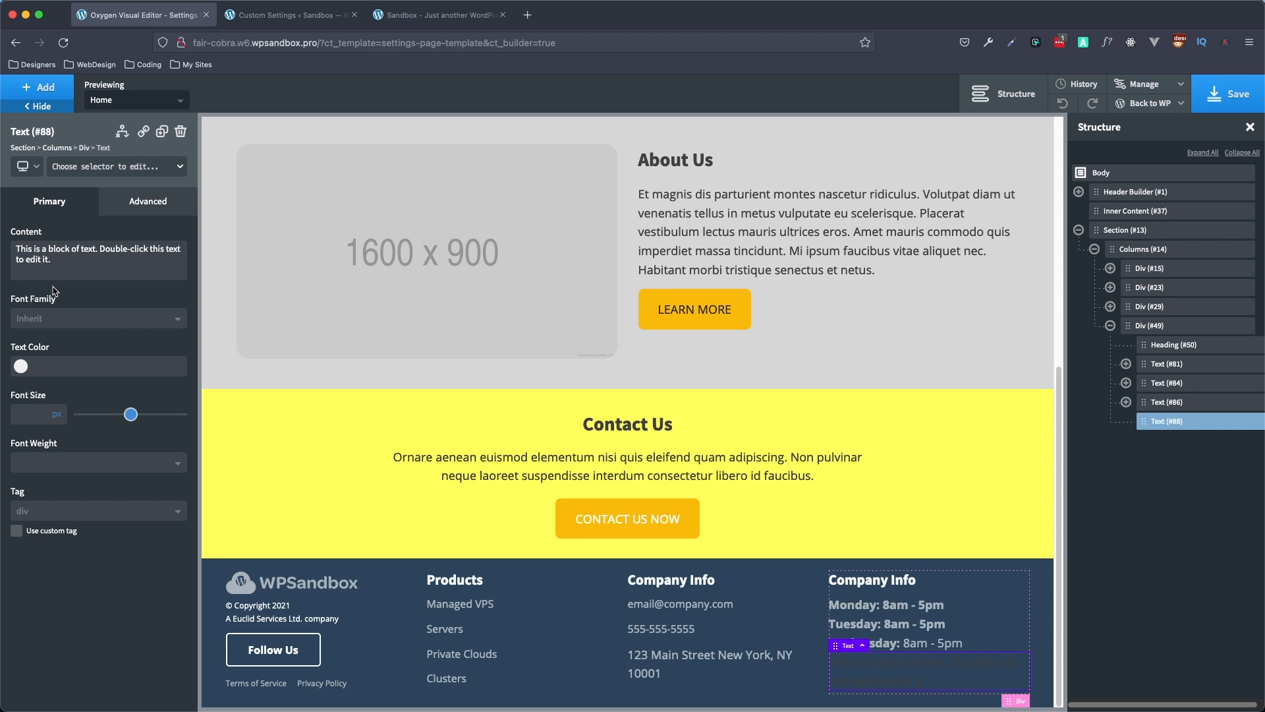
{"action": "double_click", "coordinate": [894, 665]}
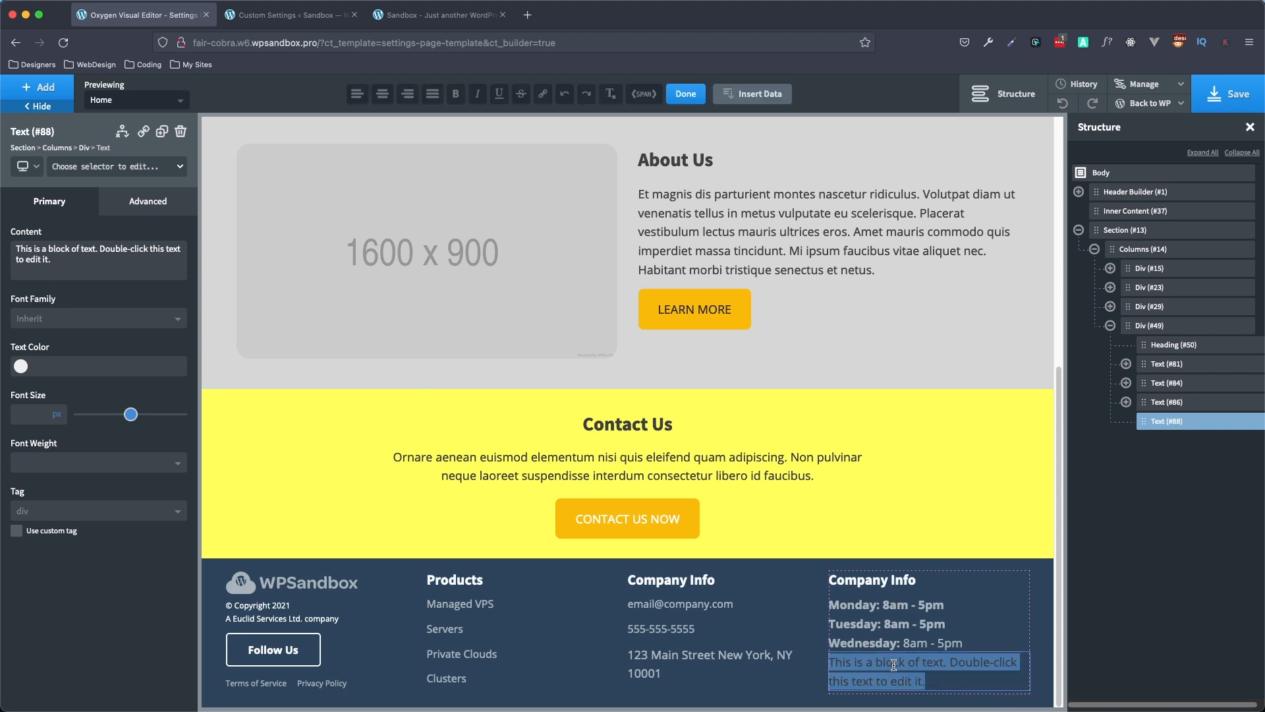
{"action": "type", "text": "Thursday:"}
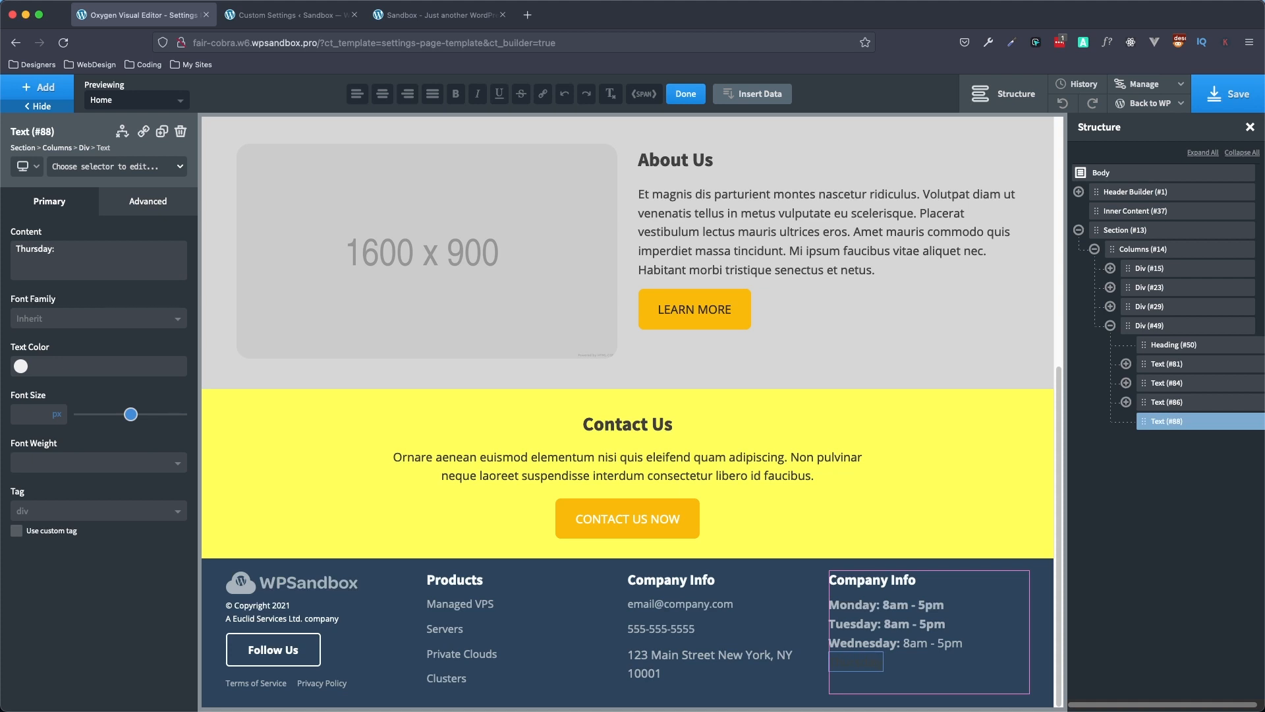
Insert the Thursday Open Hours Meta Box field from the custom-settings page after the "Thursday:" label
{"action": "left_click", "coordinate": [743, 96]}
{"action": "left_click", "coordinate": [762, 247]}
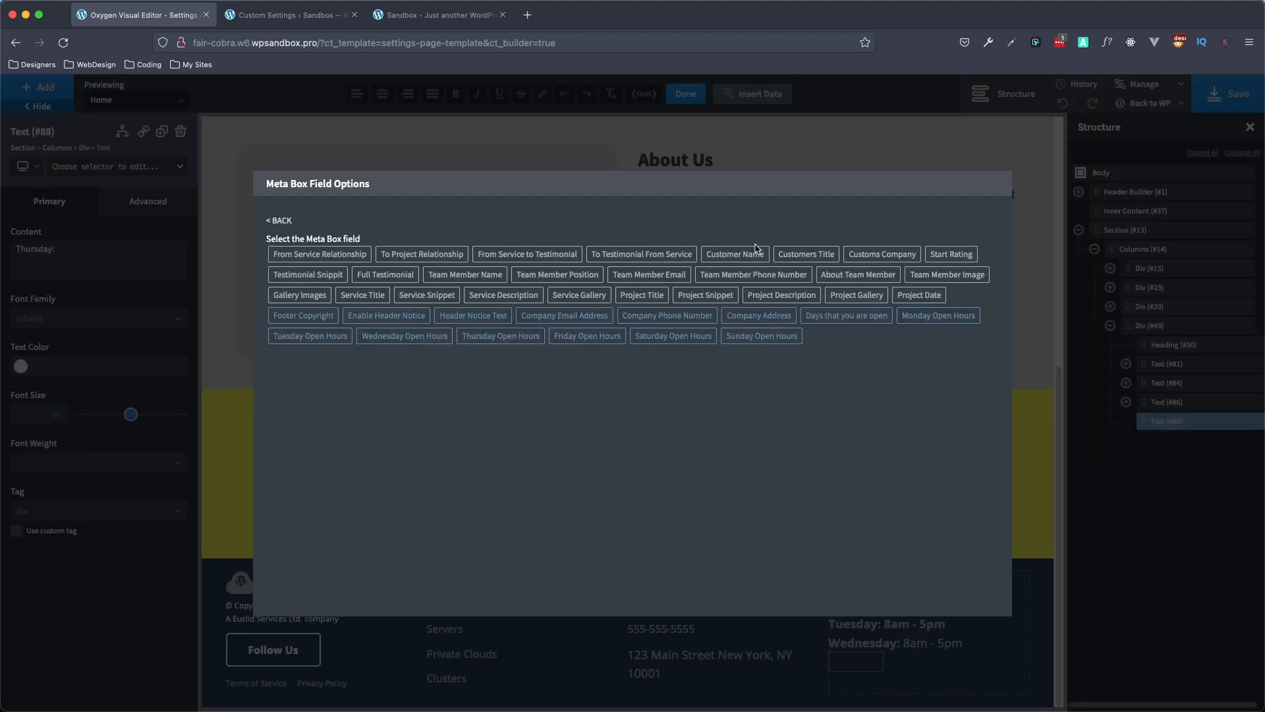
{"action": "left_click", "coordinate": [503, 337]}
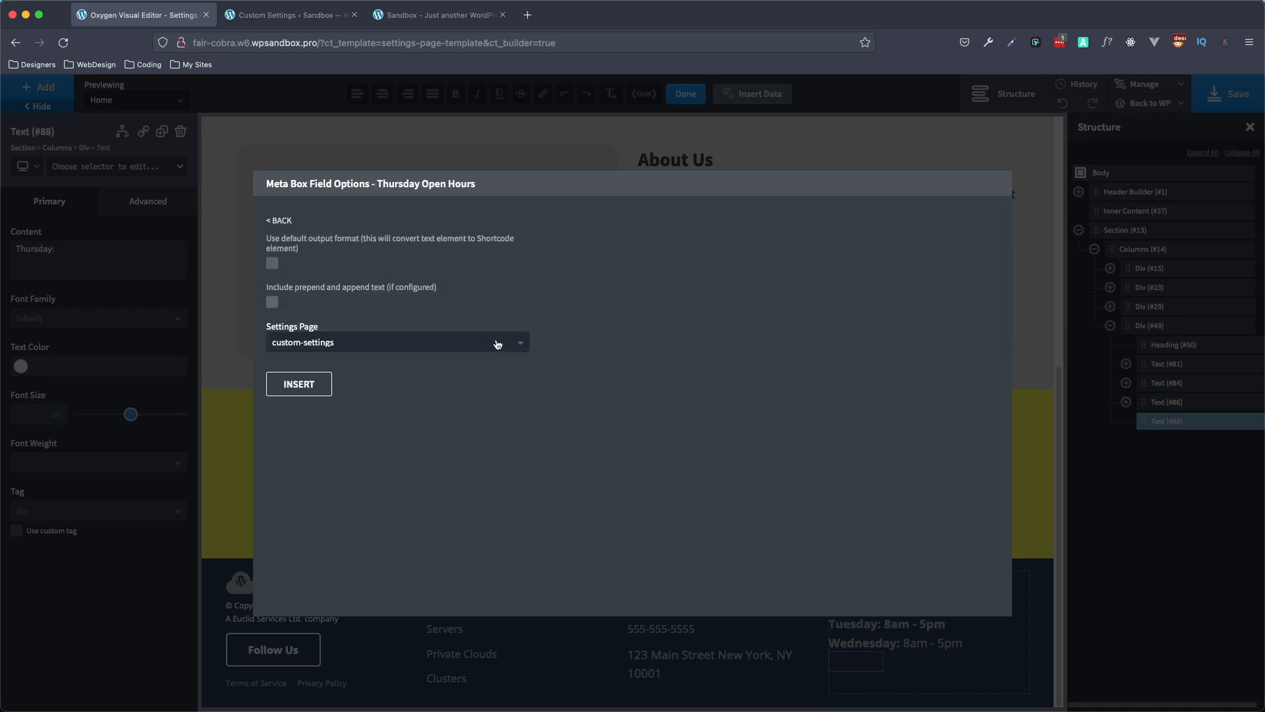
{"action": "left_click", "coordinate": [300, 385]}
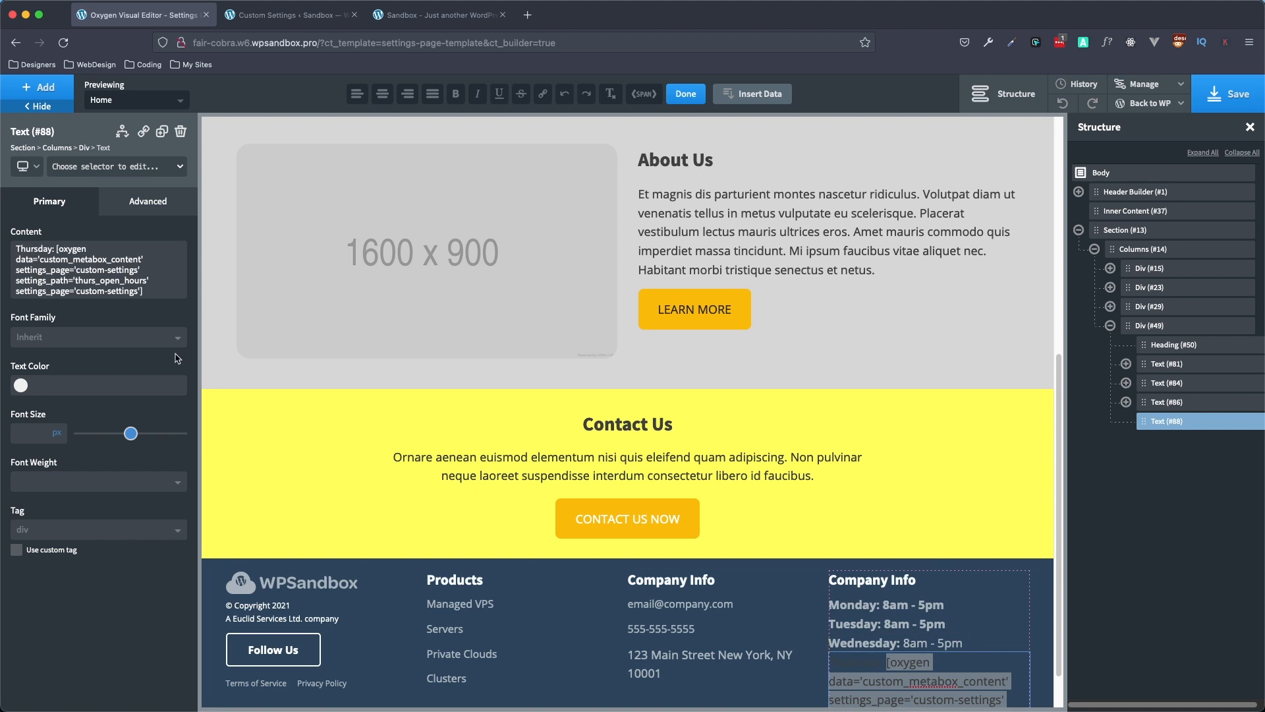
Set the Thursday text's color to hosting - White Transluent, make the word "Thursday" bold and finish editing the text
{"action": "left_click", "coordinate": [19, 386]}
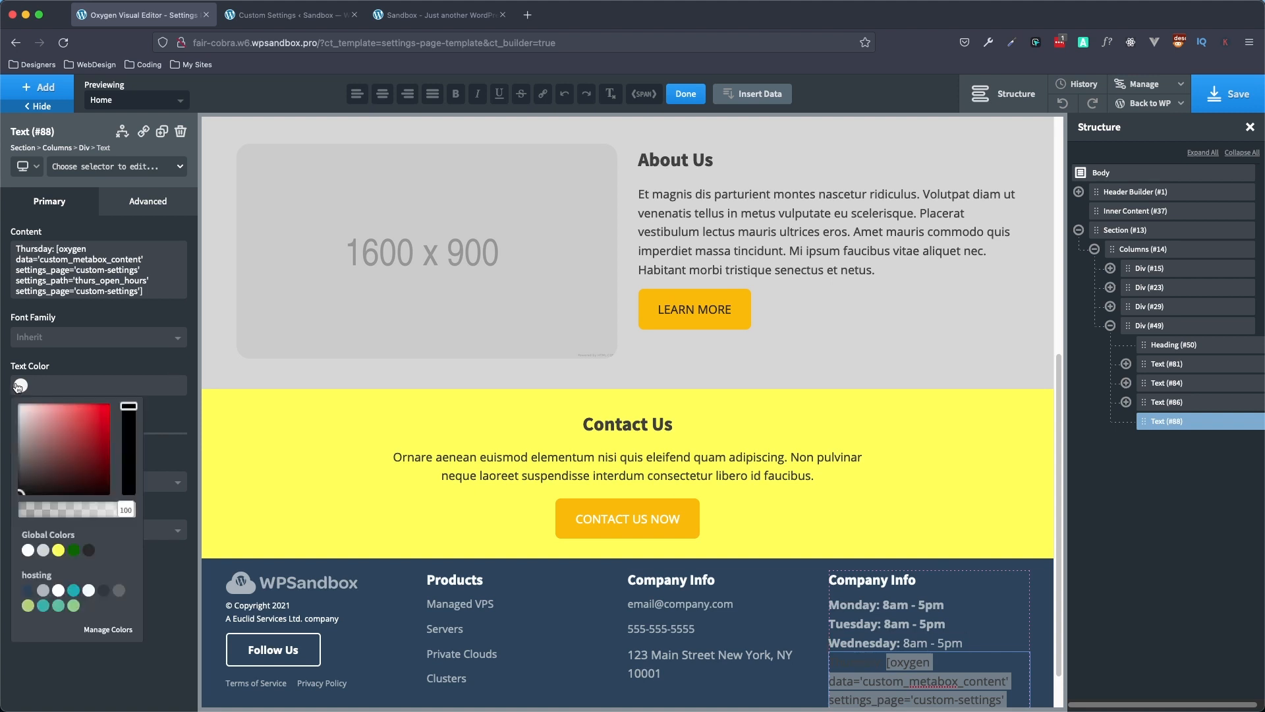
{"action": "left_click", "coordinate": [43, 590]}
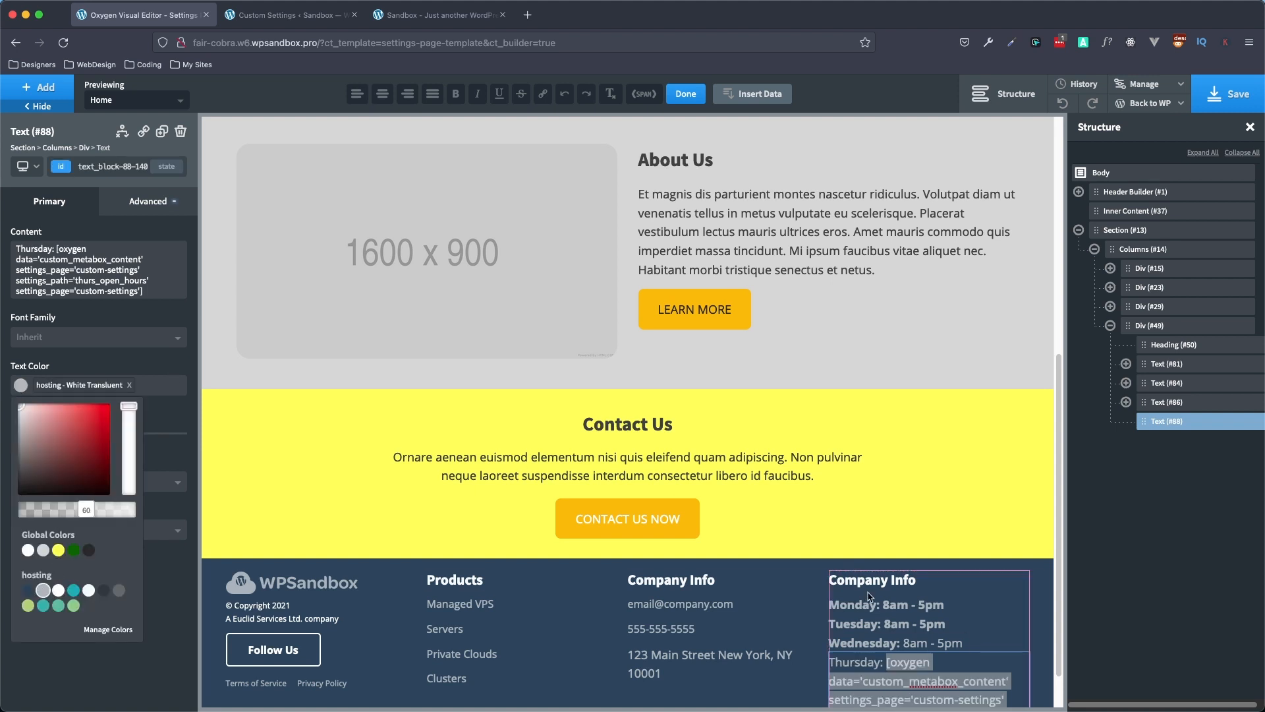
{"action": "double_click", "coordinate": [870, 664]}
{"action": "left_click", "coordinate": [456, 94]}
{"action": "left_click", "coordinate": [685, 94]}
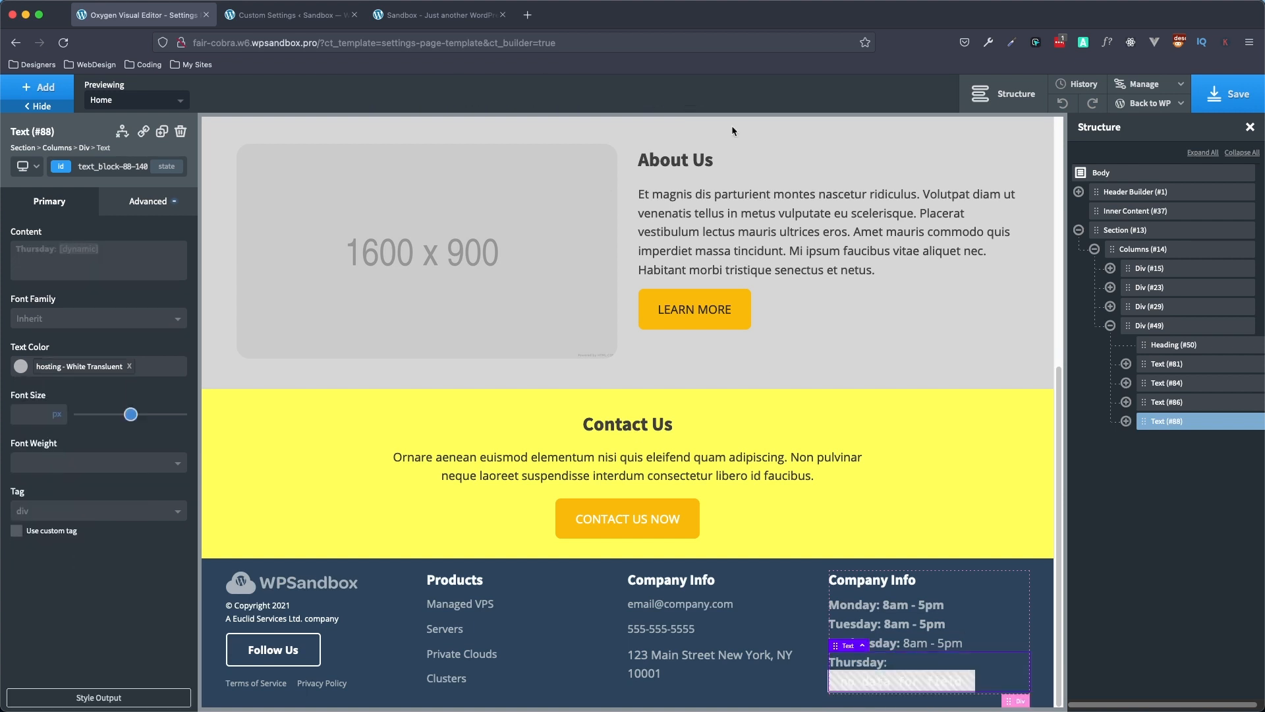
Add another text element to the last footer column and set its text color to hosting - White Transluent
{"action": "left_click", "coordinate": [1189, 325]}
{"action": "left_click", "coordinate": [39, 92]}
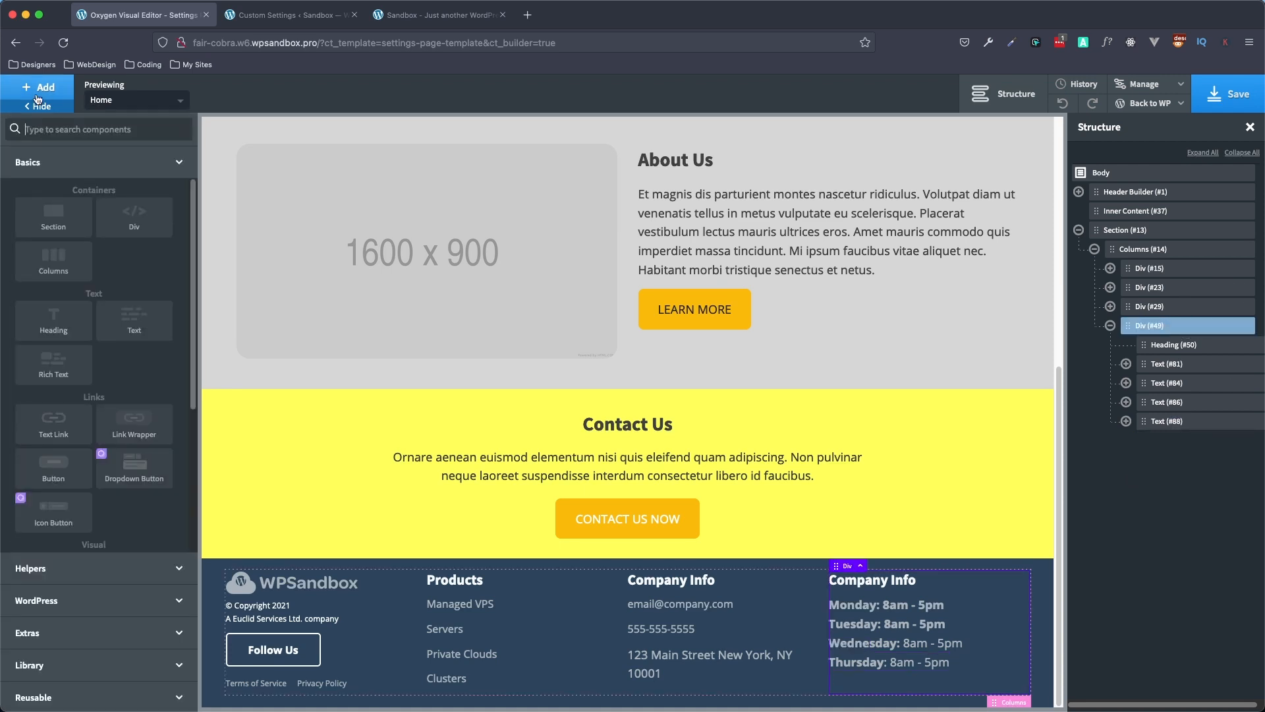
{"action": "left_click", "coordinate": [140, 330]}
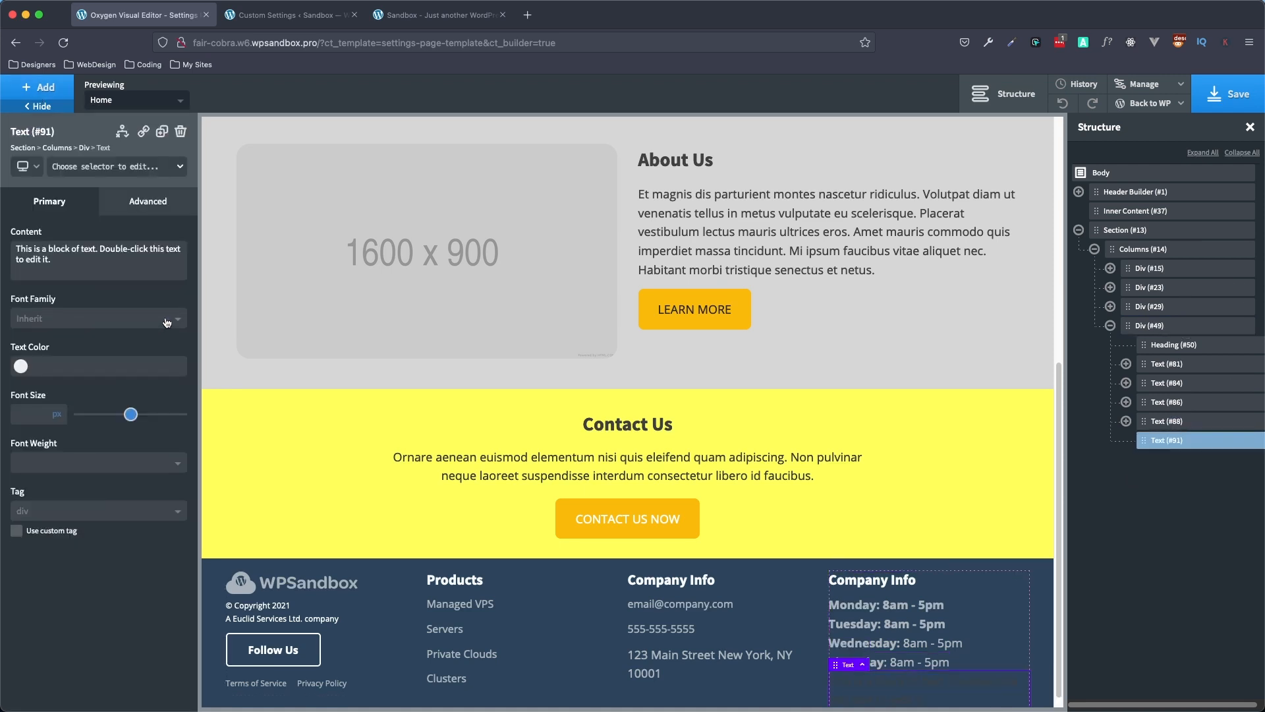
{"action": "left_click", "coordinate": [25, 361]}
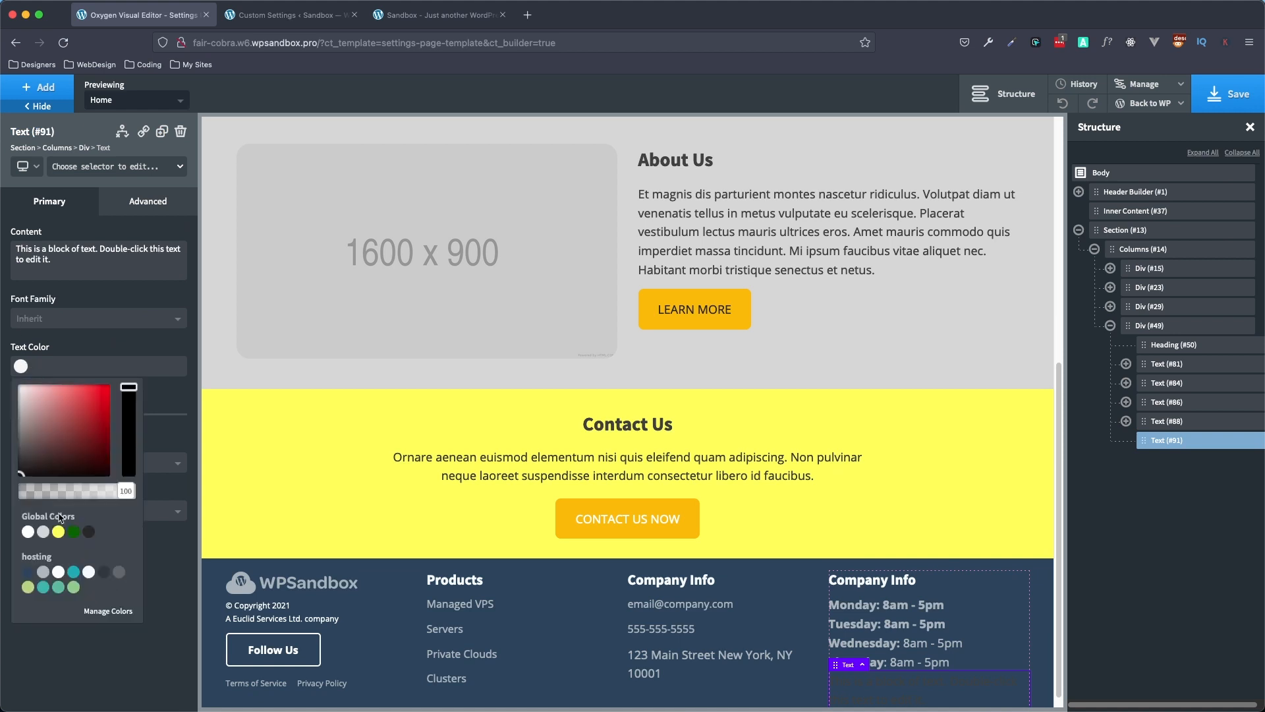
{"action": "left_click", "coordinate": [43, 571]}
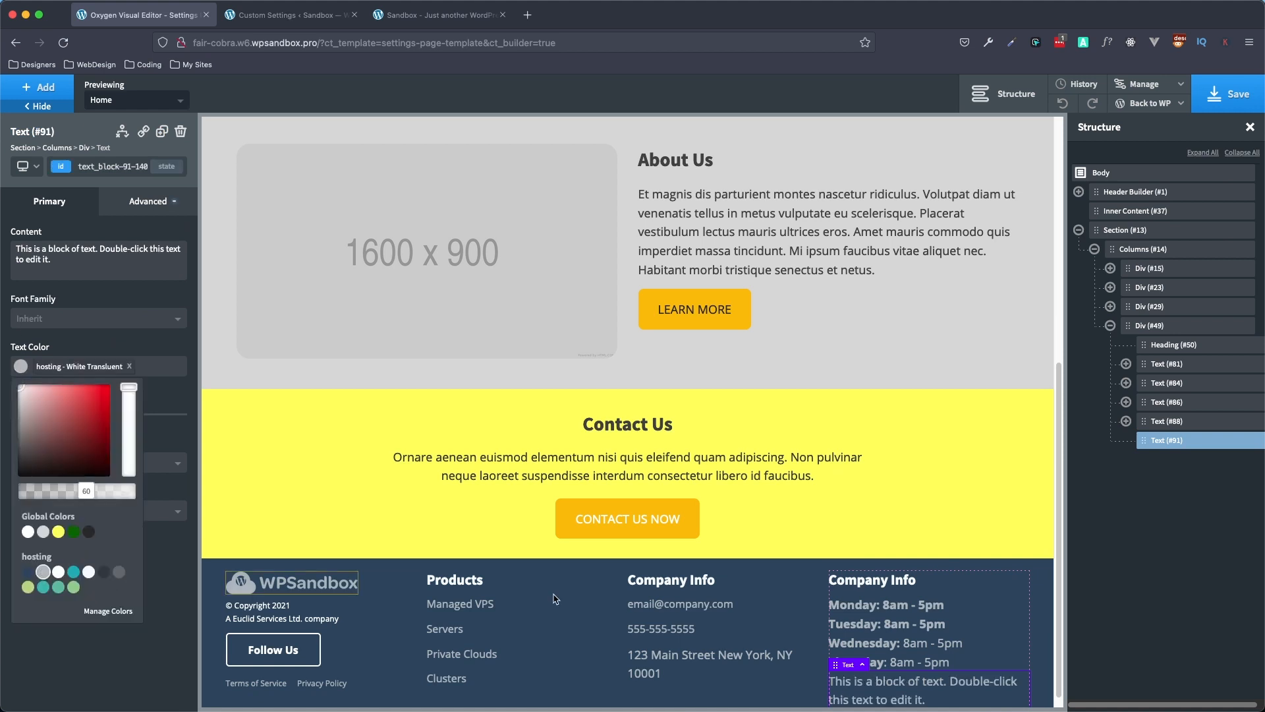
Replace the new text element's placeholder with the Friday Open Hours Meta Box field from the custom-settings page
{"action": "double_click", "coordinate": [889, 689]}
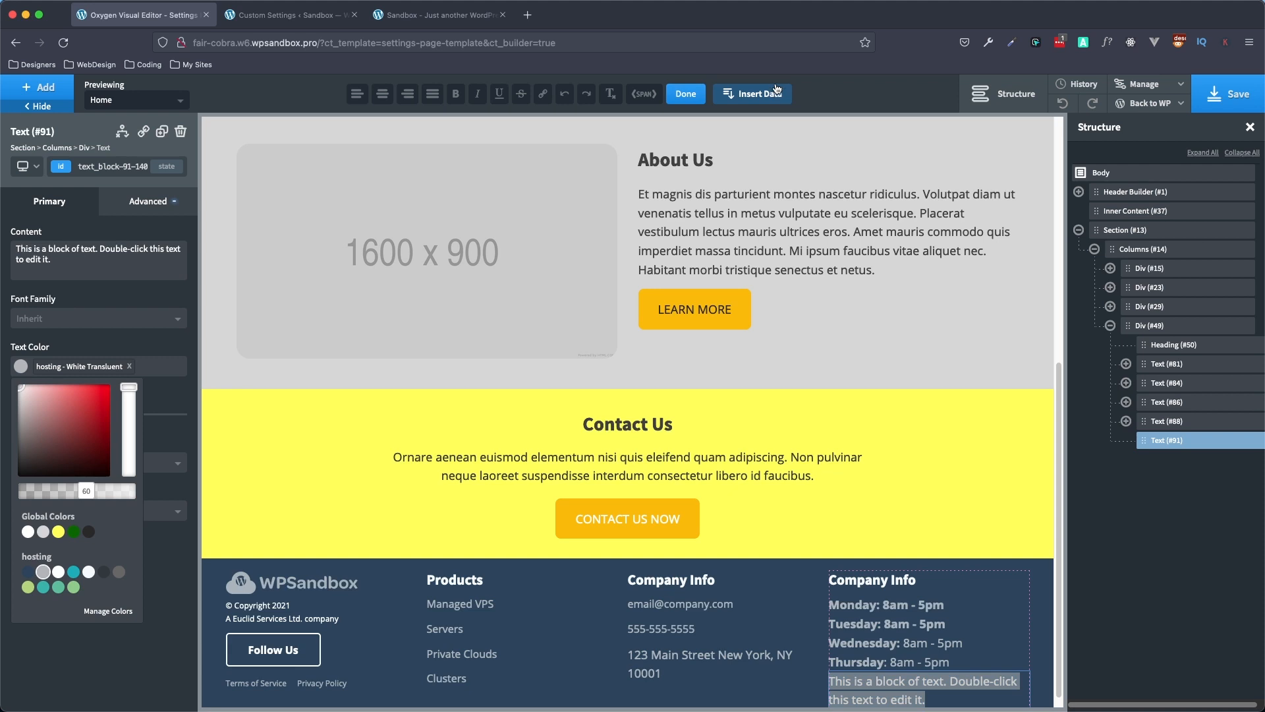
{"action": "left_click", "coordinate": [775, 93]}
{"action": "left_click", "coordinate": [774, 245]}
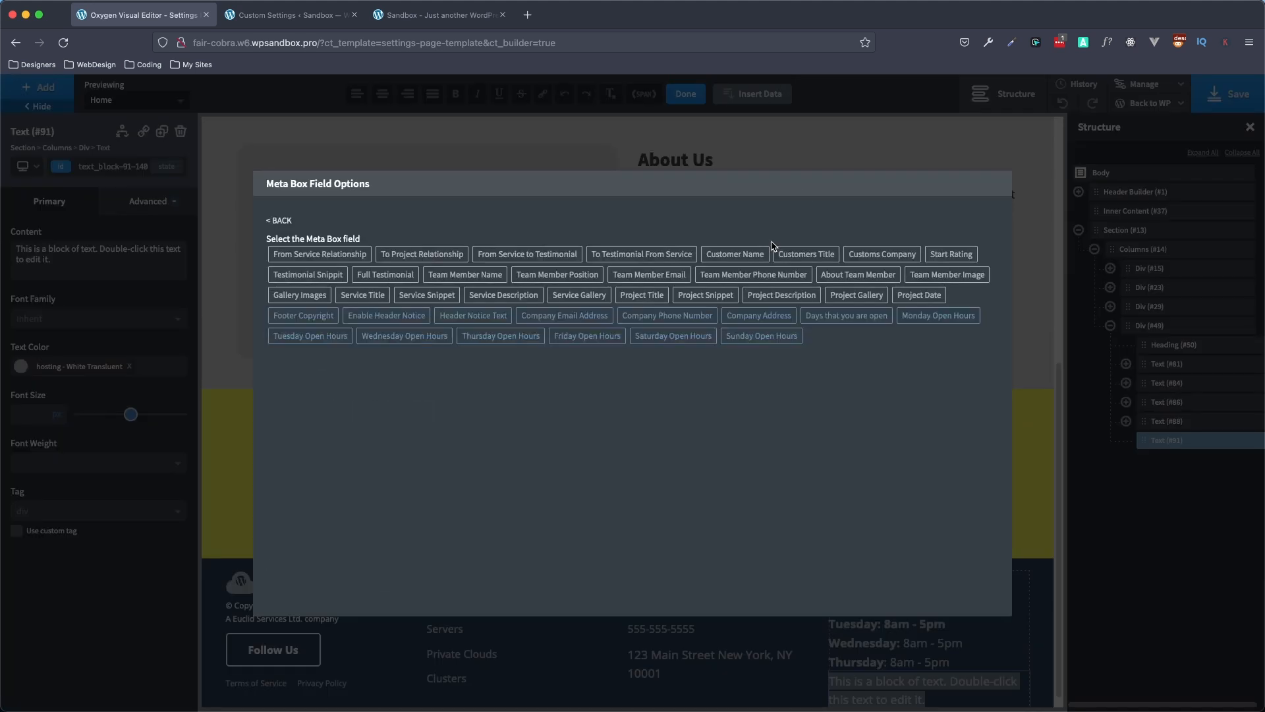
{"action": "left_click", "coordinate": [586, 337]}
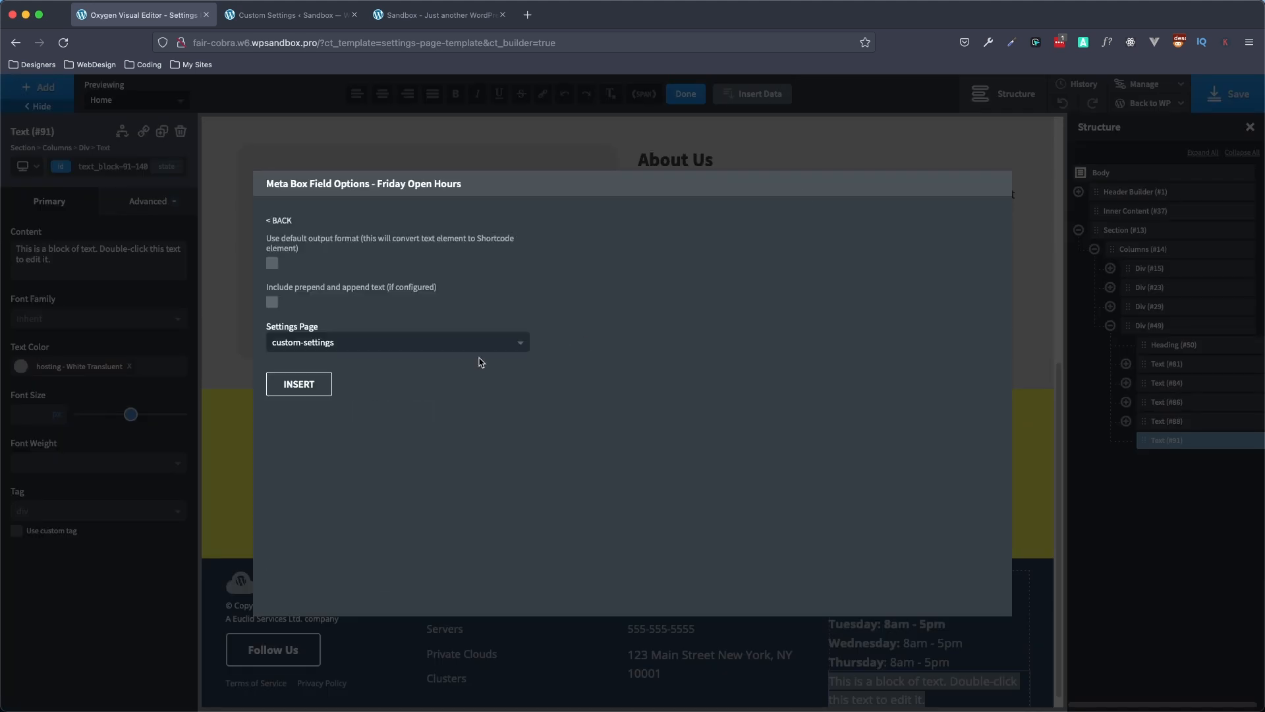
{"action": "left_click", "coordinate": [315, 390]}
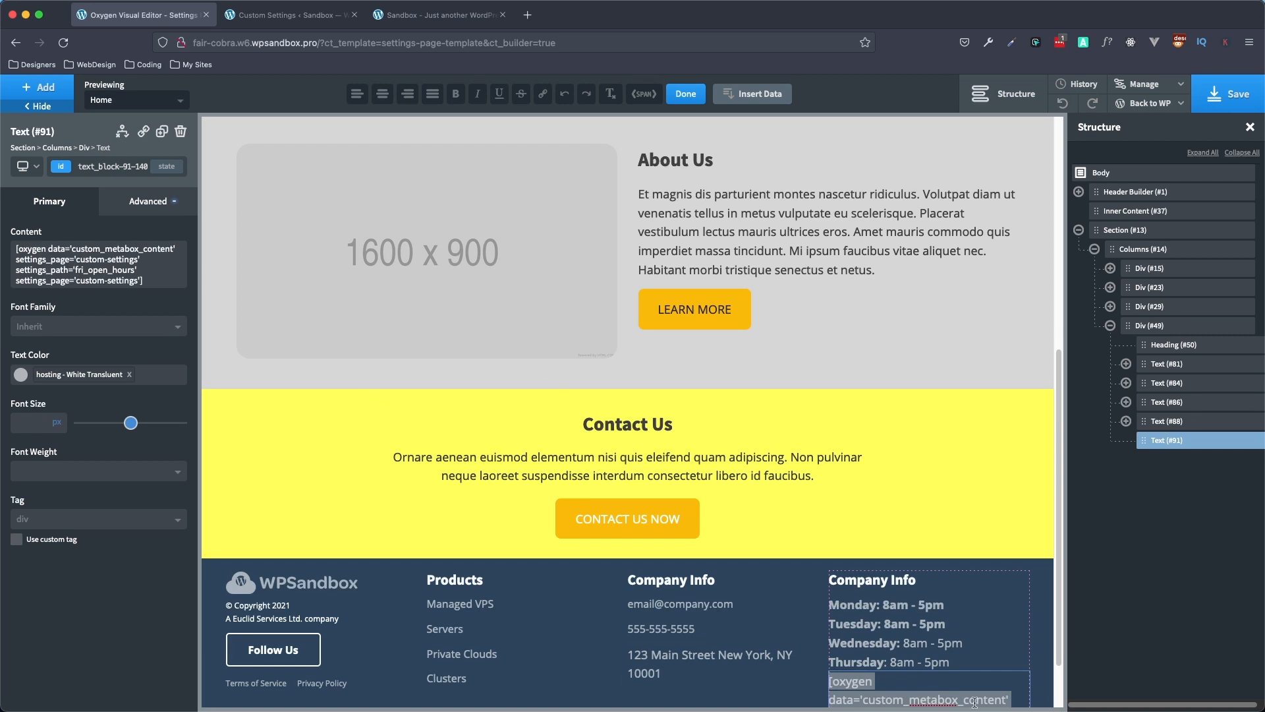
Add the label "Friday:" before the dynamic field and make the word "Friday" bold
{"action": "left_click", "coordinate": [833, 684]}
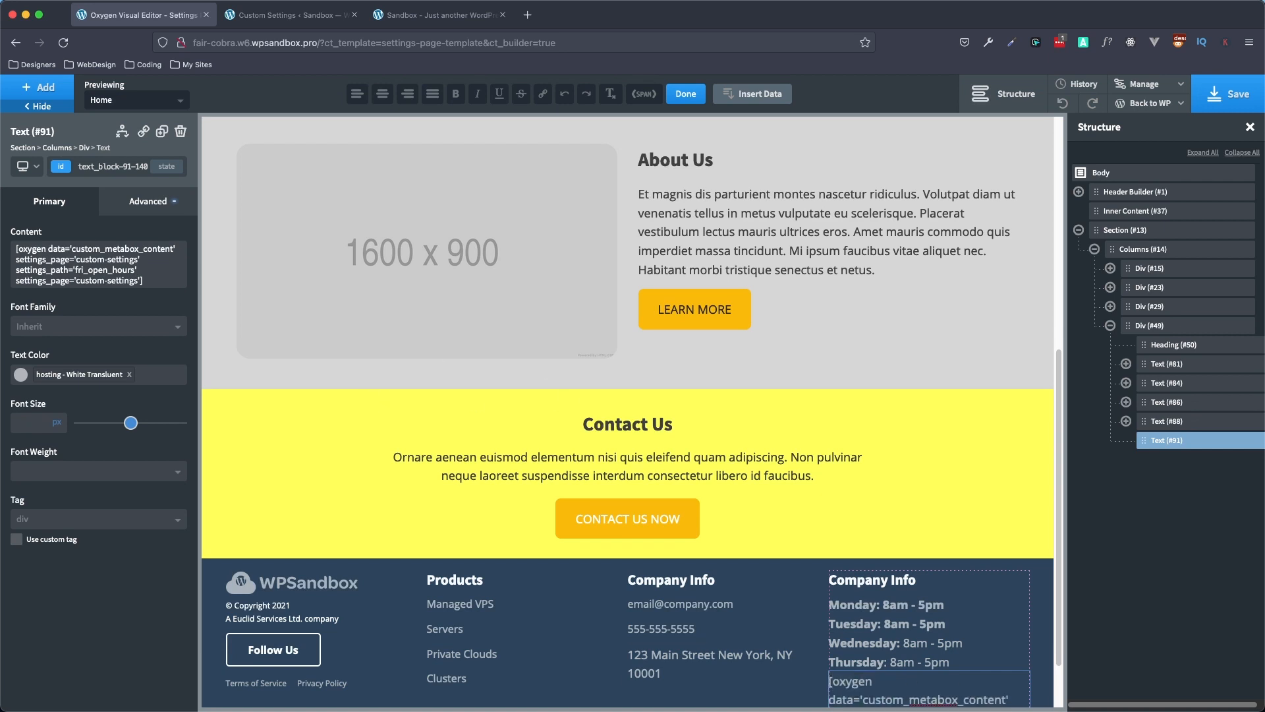
{"action": "type", "text": "Friday:"}
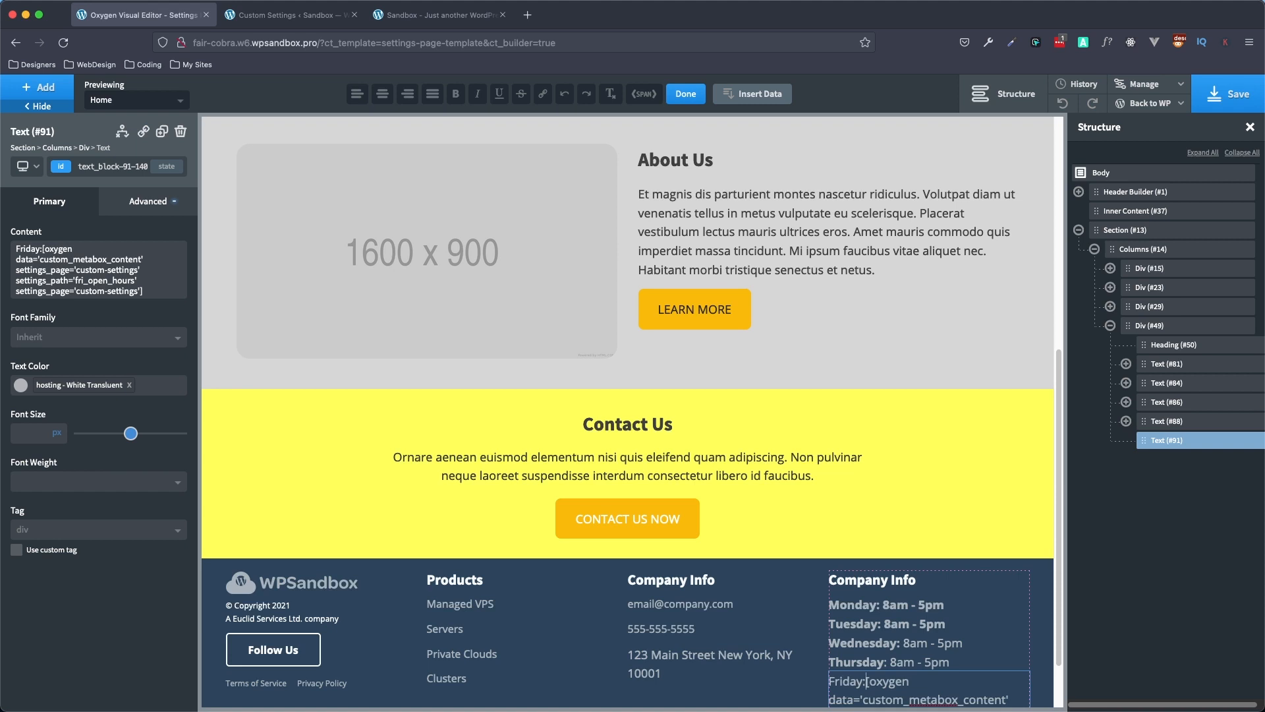
{"action": "double_click", "coordinate": [842, 682]}
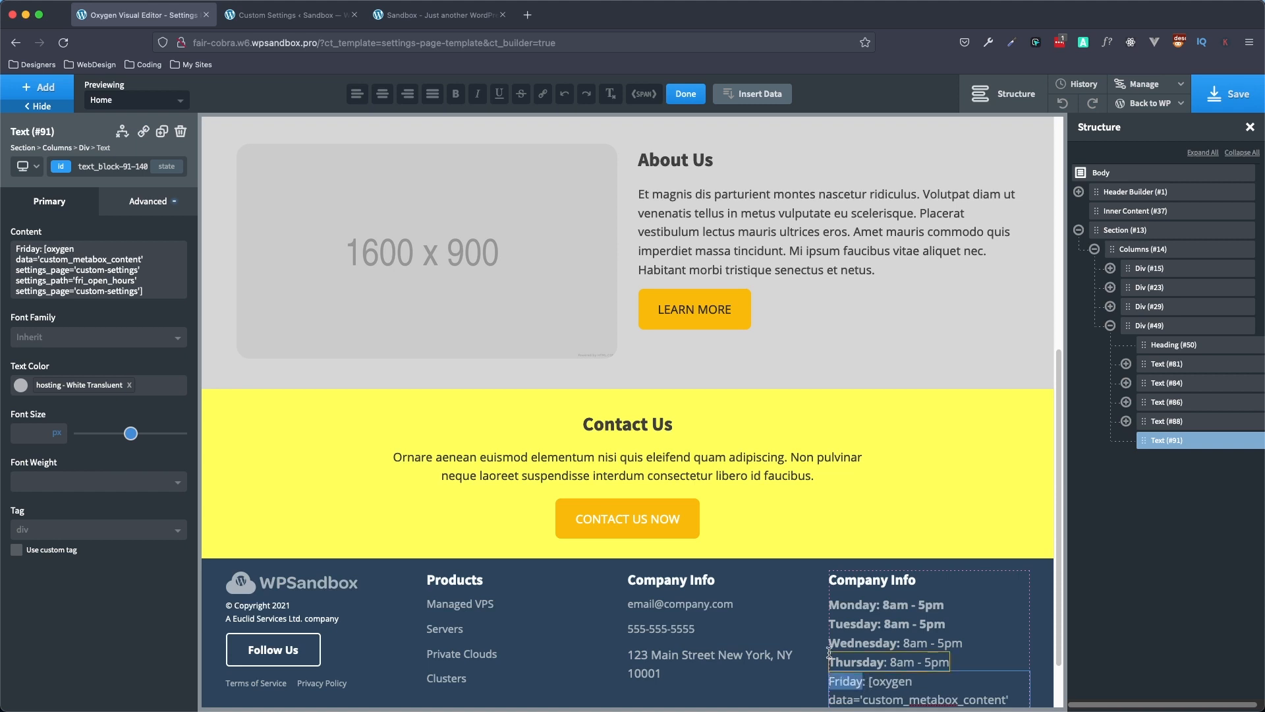
{"action": "left_click", "coordinate": [456, 94]}
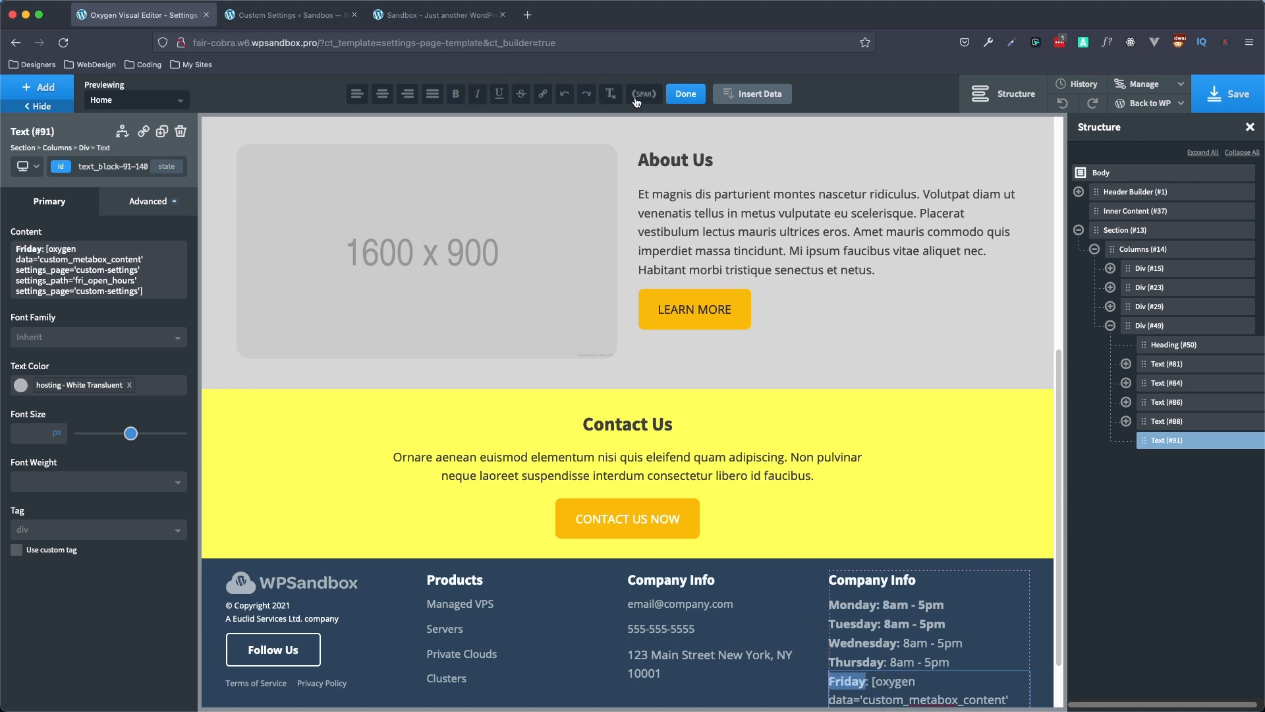
Finish editing the Friday text, then add another text element to the last footer column with text color hosting - White Transluent
{"action": "left_click", "coordinate": [686, 94]}
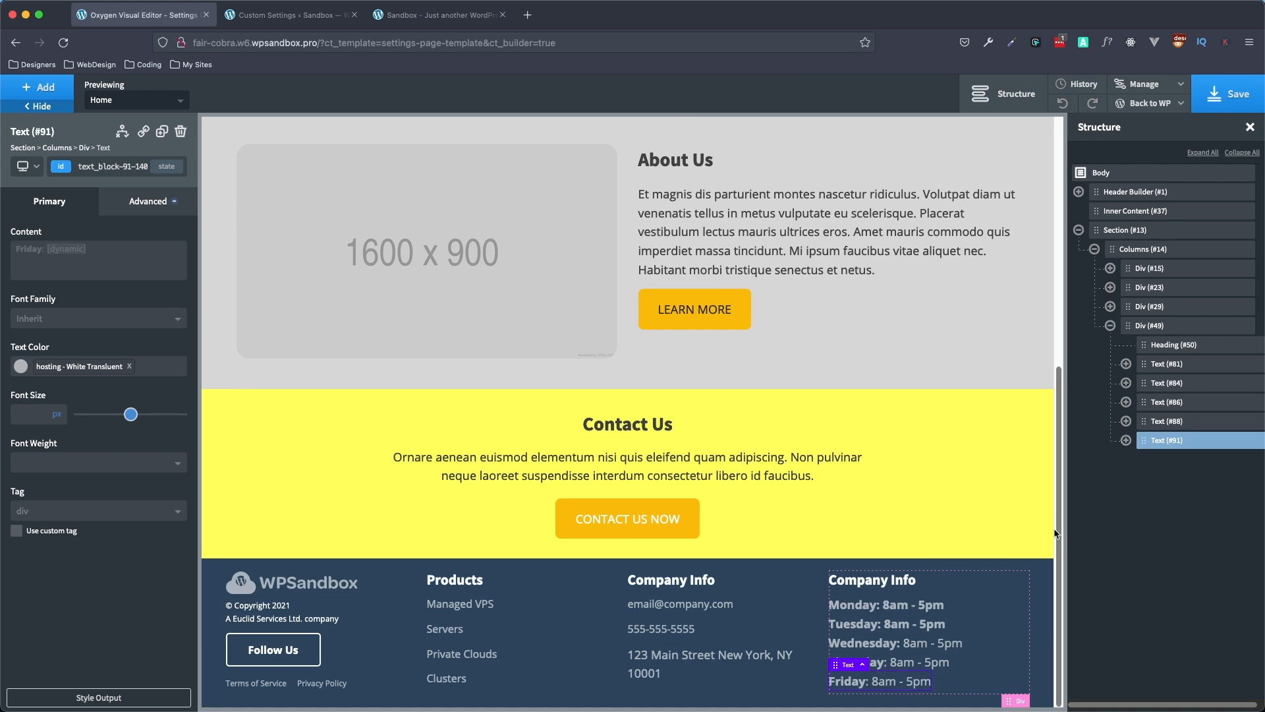
{"action": "left_click", "coordinate": [32, 86]}
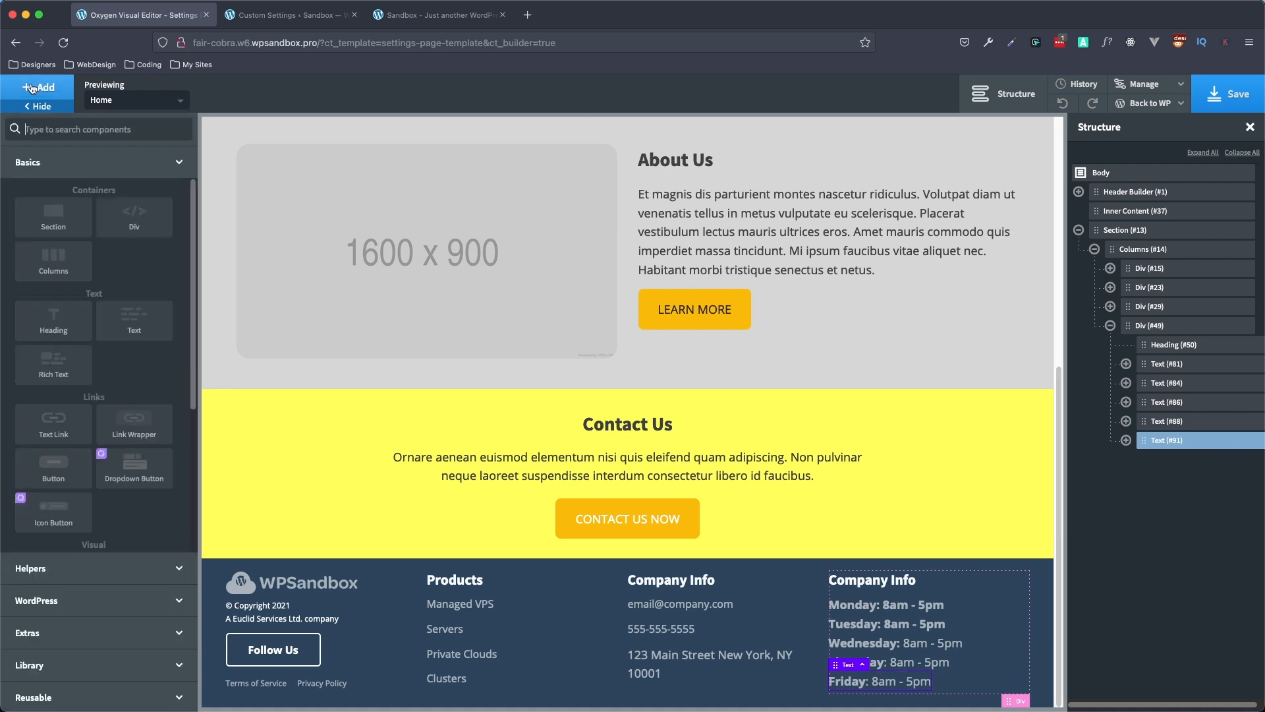
{"action": "left_click", "coordinate": [135, 324]}
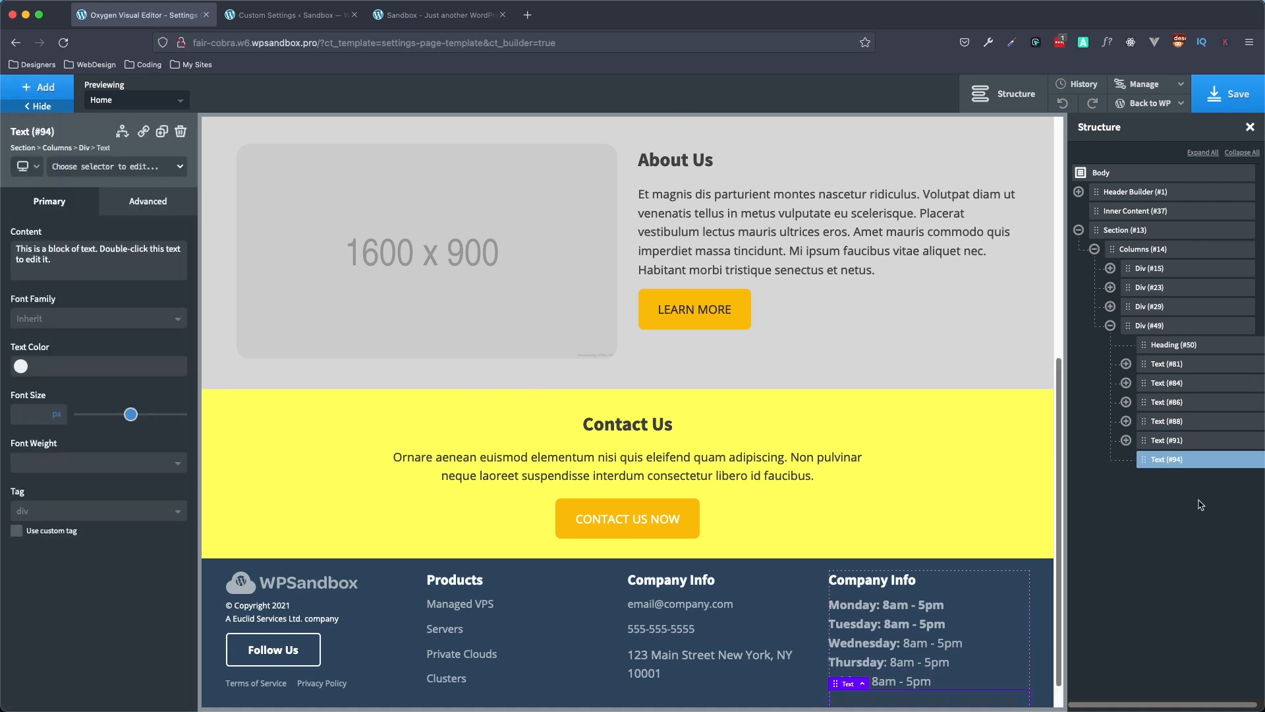
{"action": "scroll", "coordinate": [998, 695], "scroll_direction": "down", "scroll_amount": 1}
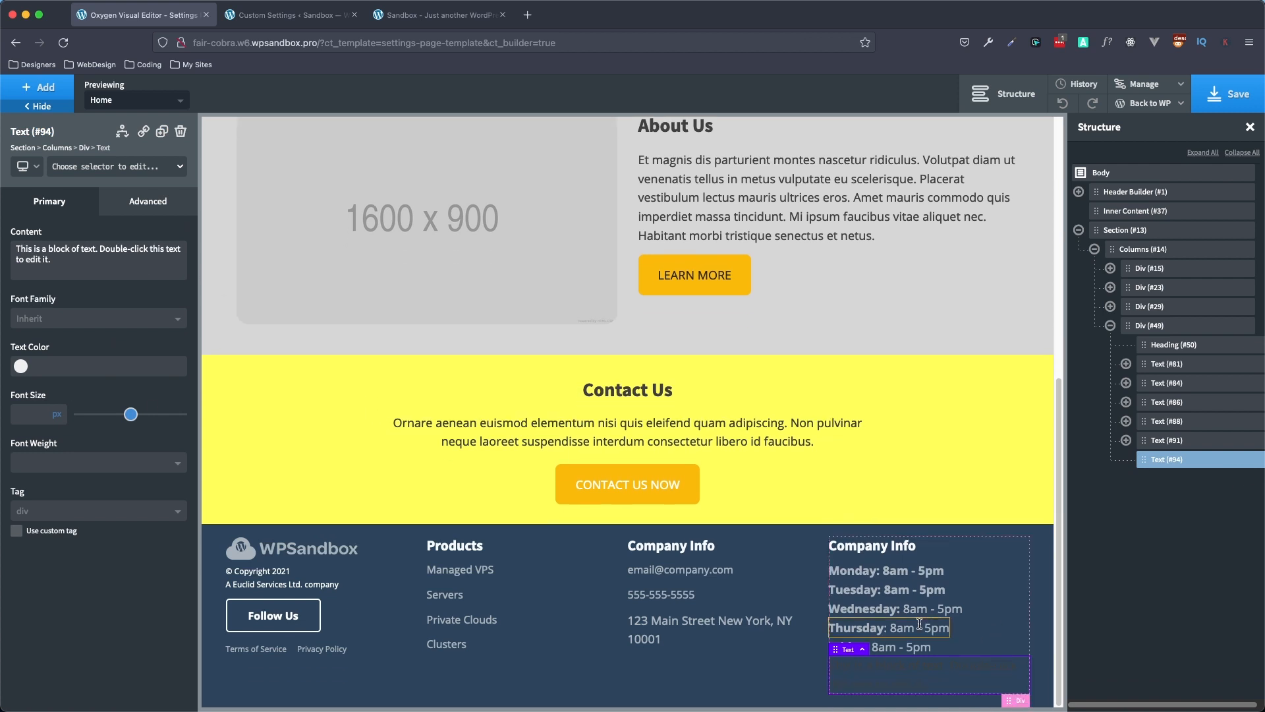
{"action": "left_click", "coordinate": [21, 367]}
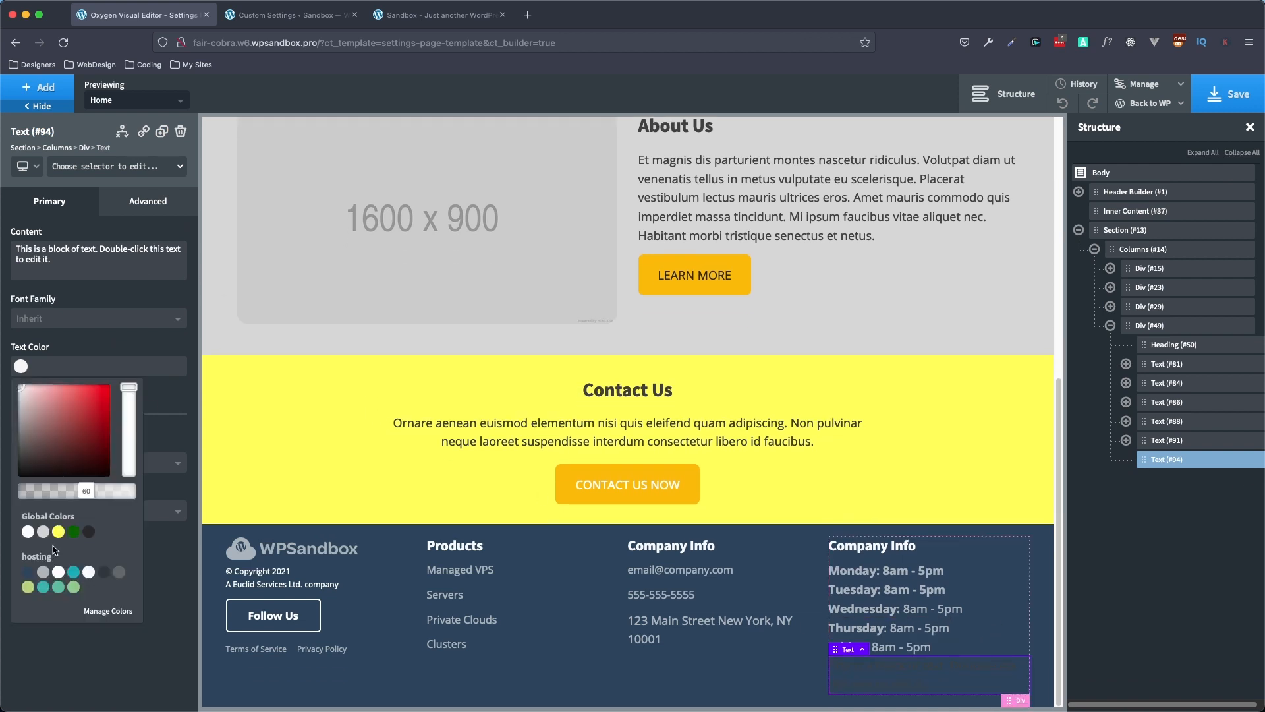
{"action": "left_click", "coordinate": [42, 573]}
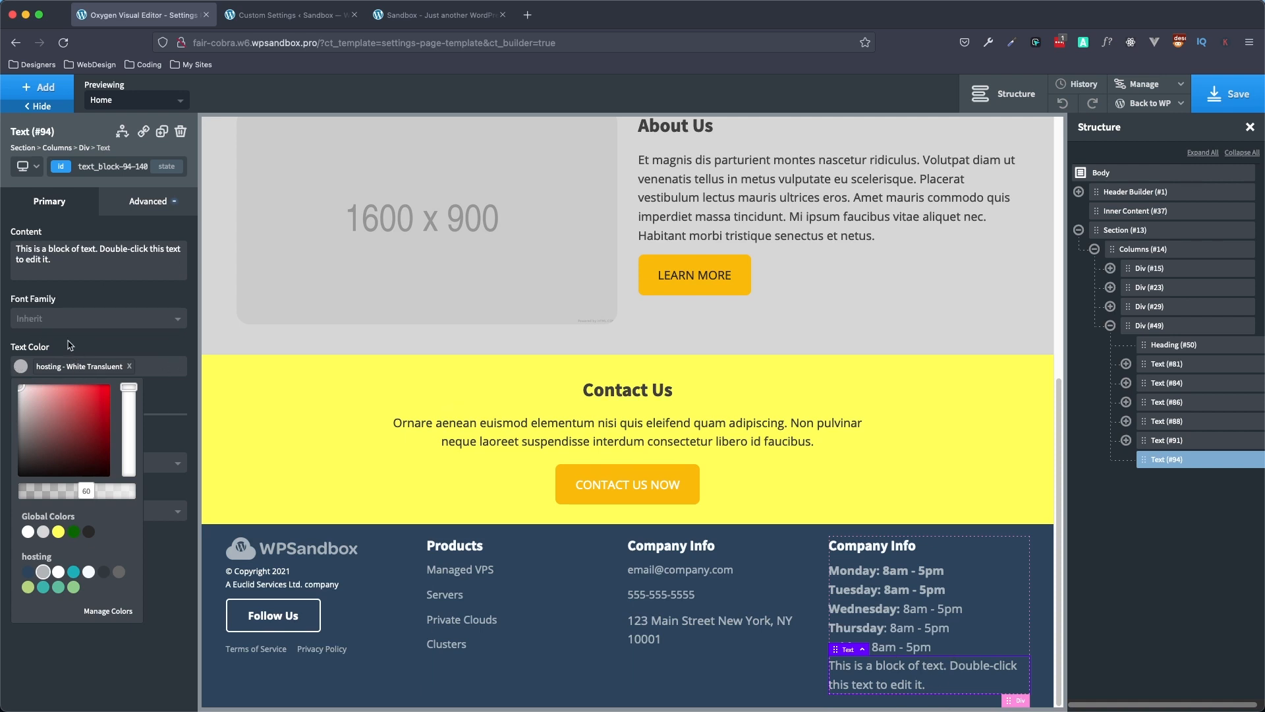
Replace the new text element's placeholder with the Saturday Open Hours Meta Box field from the custom-settings page
{"action": "double_click", "coordinate": [880, 668]}
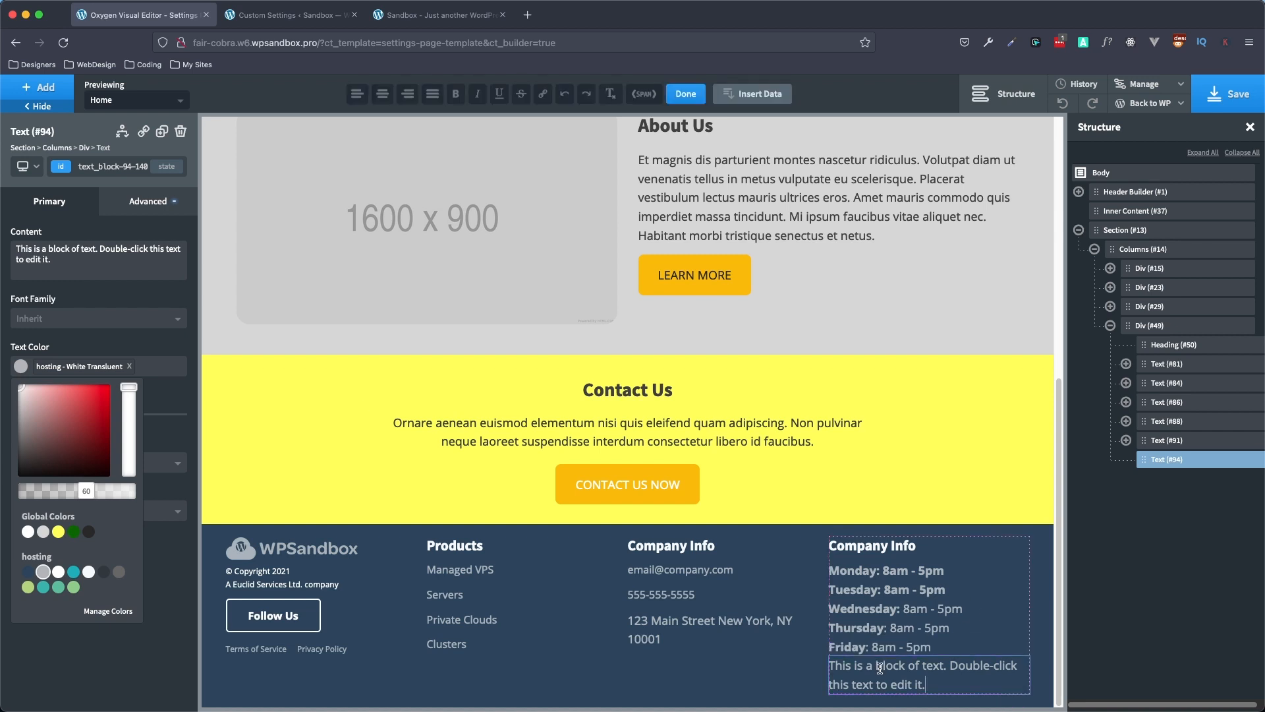
{"action": "triple_click", "coordinate": [898, 667]}
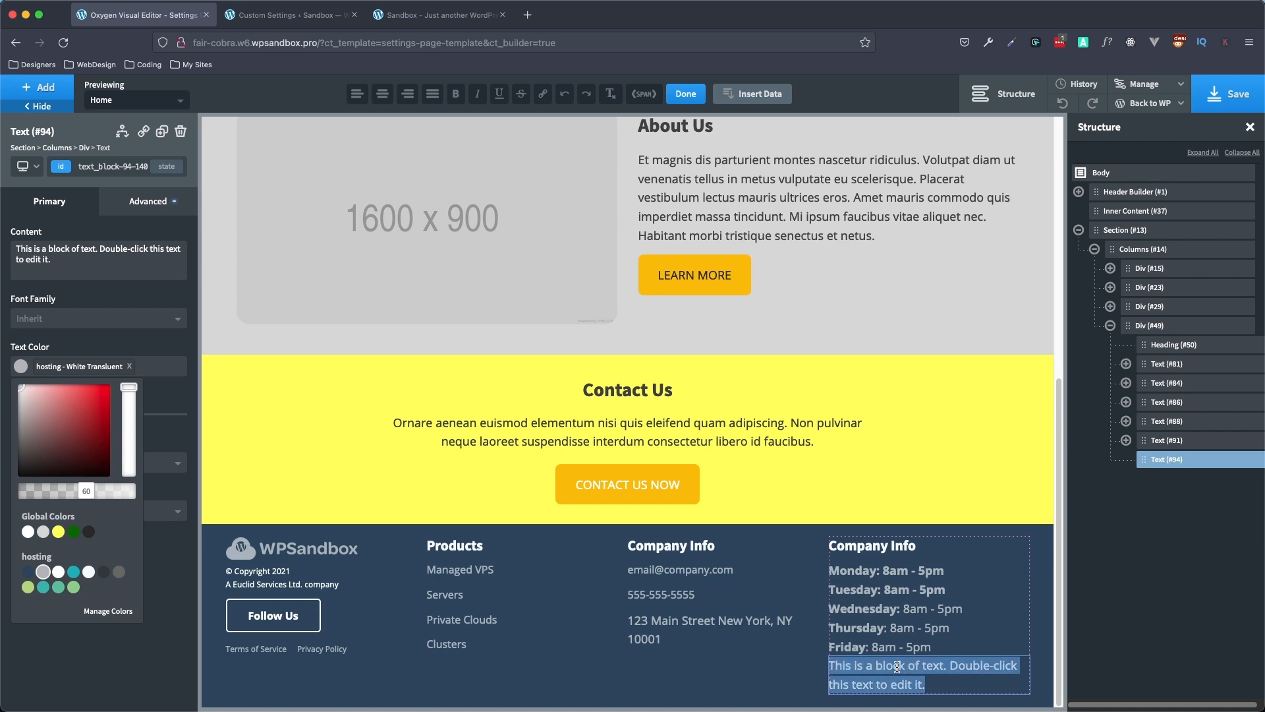
{"action": "left_click", "coordinate": [748, 97]}
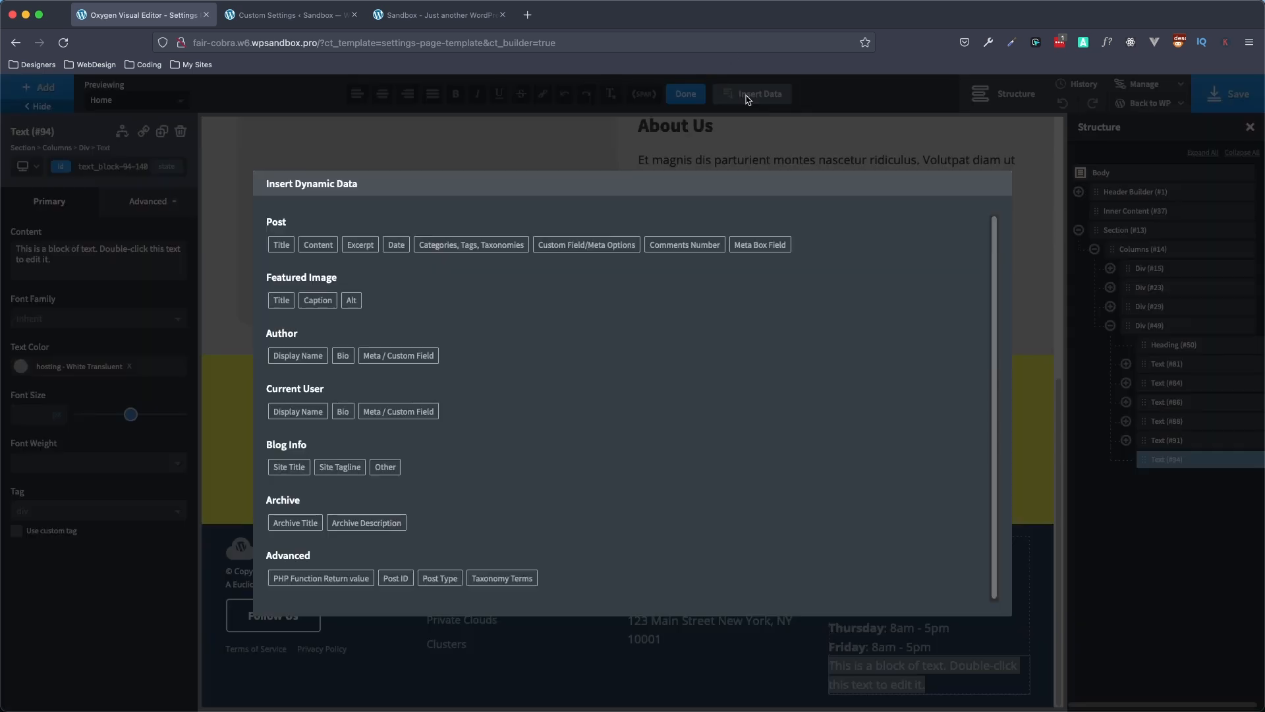
{"action": "left_click", "coordinate": [755, 245]}
{"action": "left_click", "coordinate": [668, 339]}
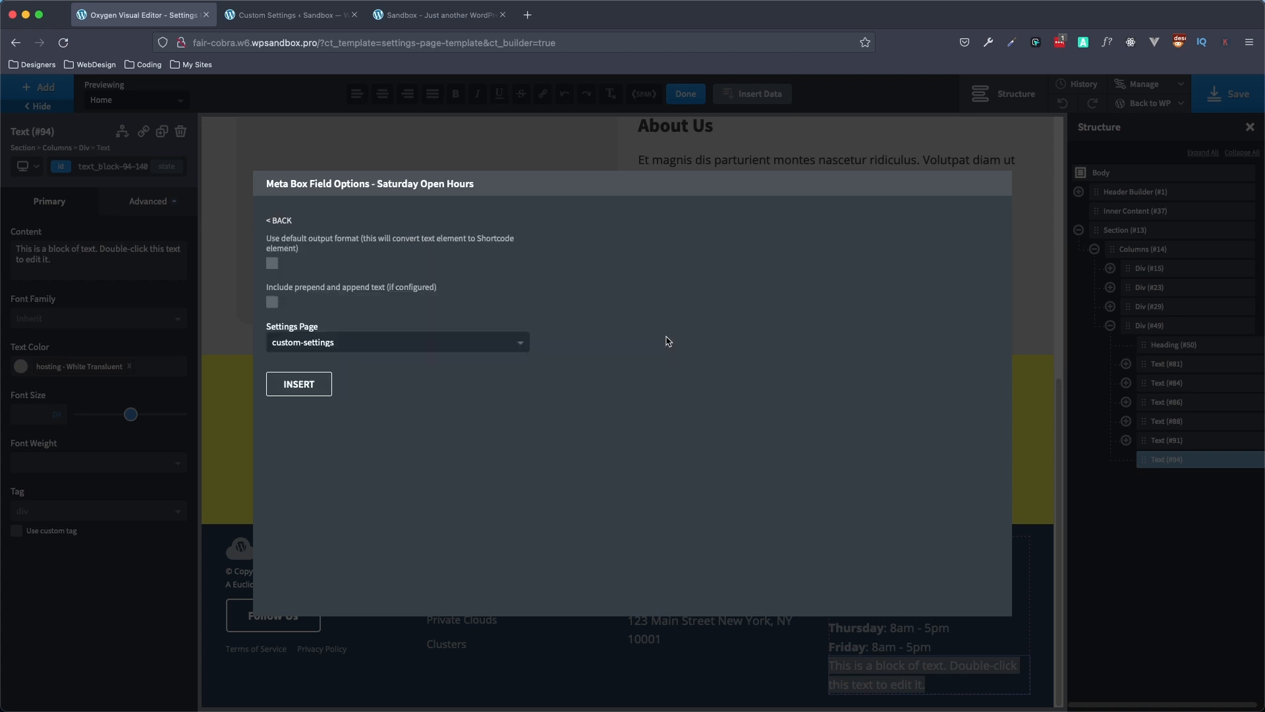
{"action": "left_click", "coordinate": [300, 386]}
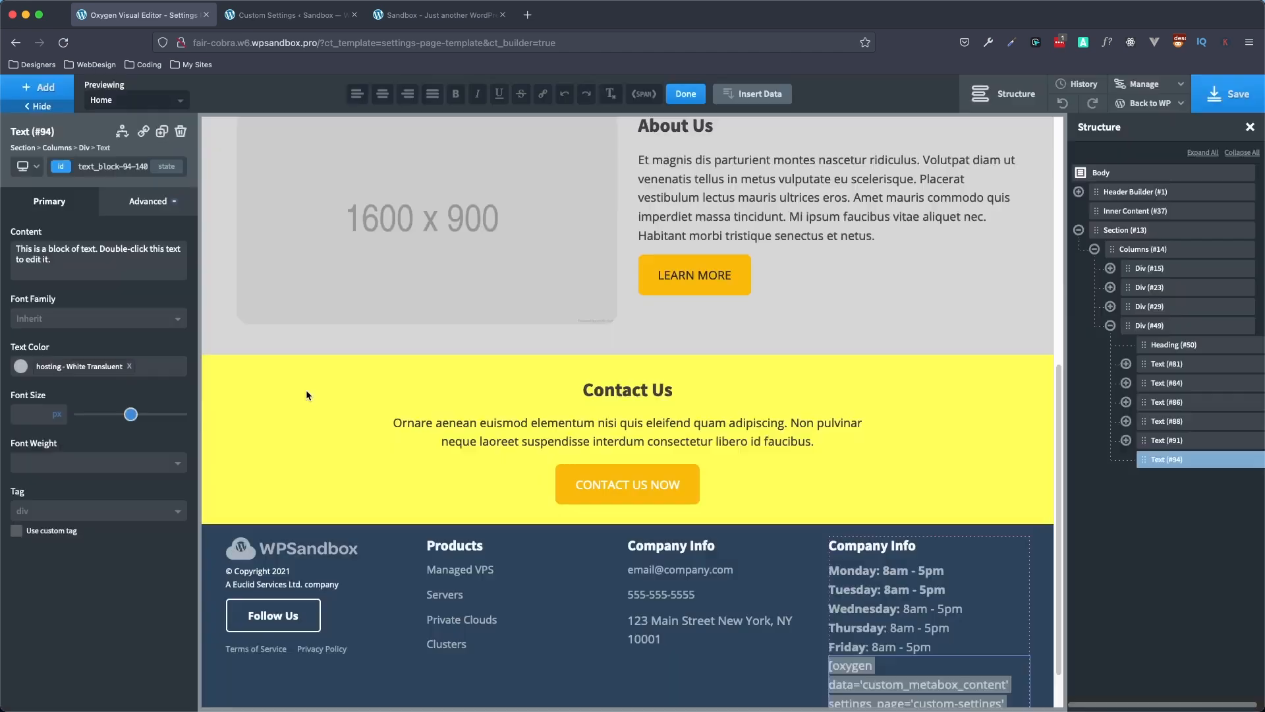
Add the label "Saturday:" before the dynamic field, make the word "Saturday" bold and finish editing the text
{"action": "left_click", "coordinate": [856, 670]}
{"action": "type", "text": "Satu"}
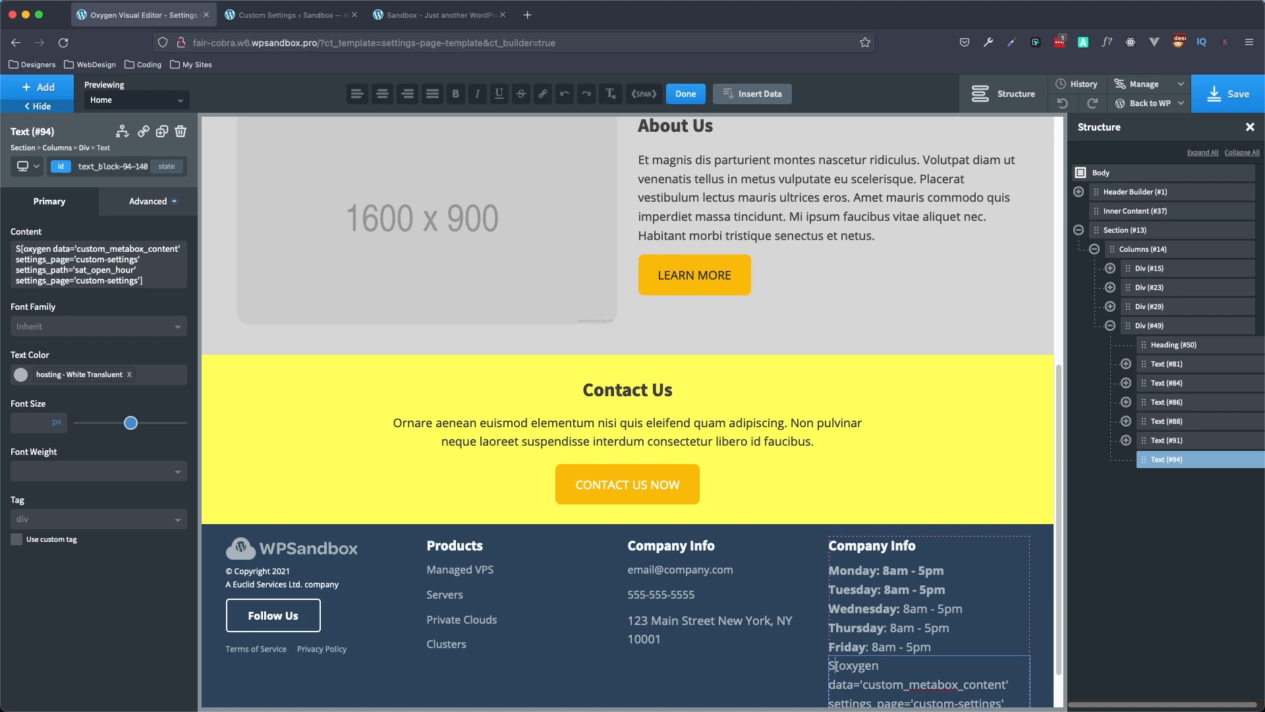
{"action": "type", "text": "rday:"}
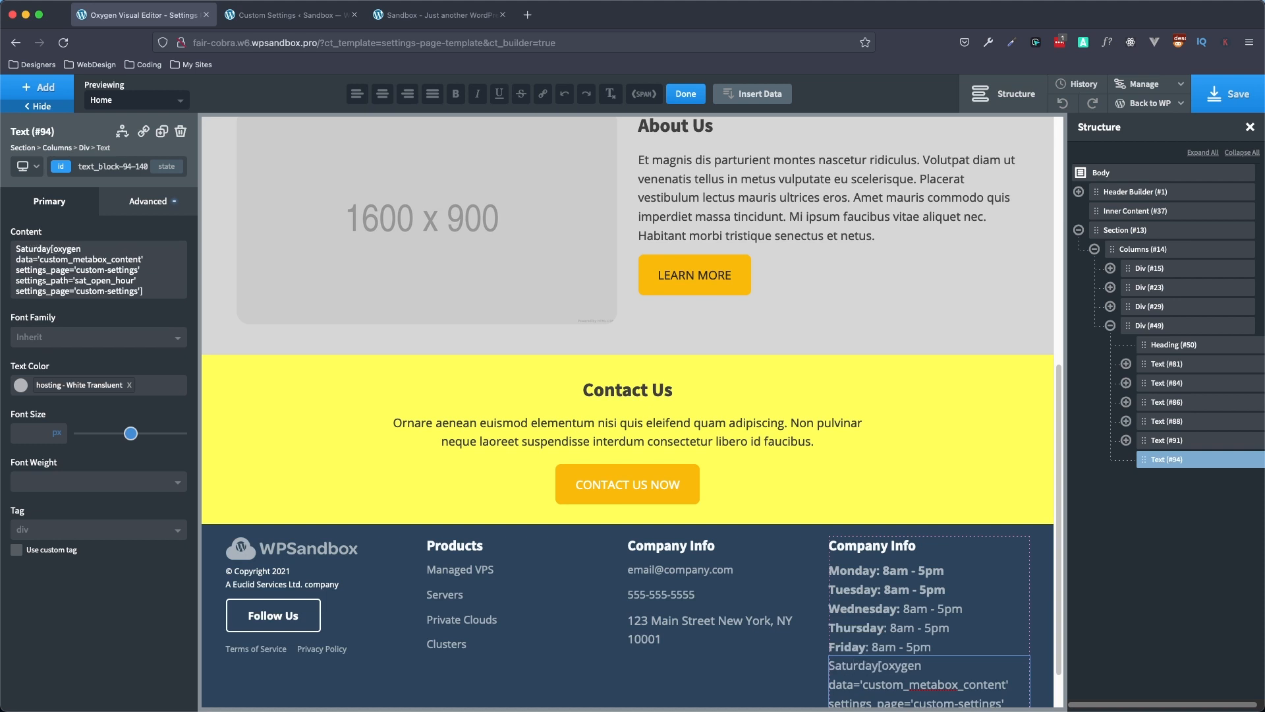
{"action": "double_click", "coordinate": [845, 667]}
{"action": "left_click", "coordinate": [456, 93]}
{"action": "left_click", "coordinate": [685, 93]}
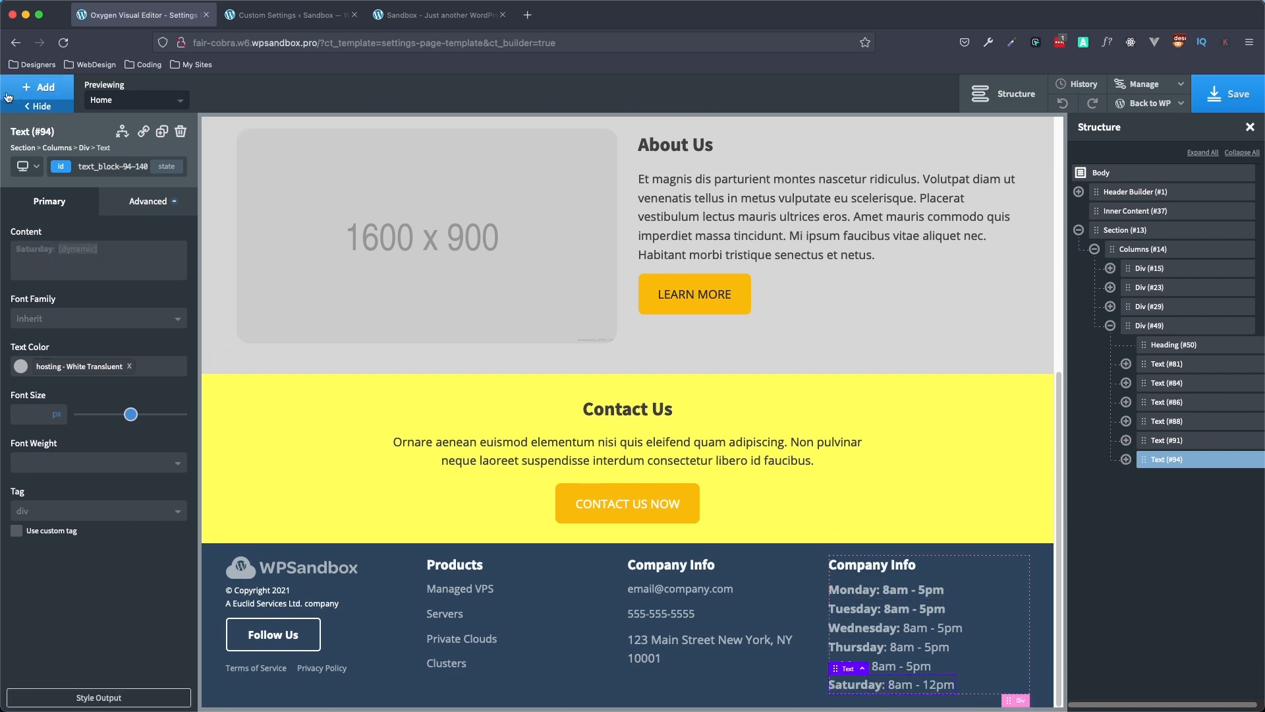
Add another text element to the last footer column and replace its placeholder with the Sunday Open Hours Meta Box field from custom-settings
{"action": "left_click", "coordinate": [38, 87]}
{"action": "left_click", "coordinate": [134, 320]}
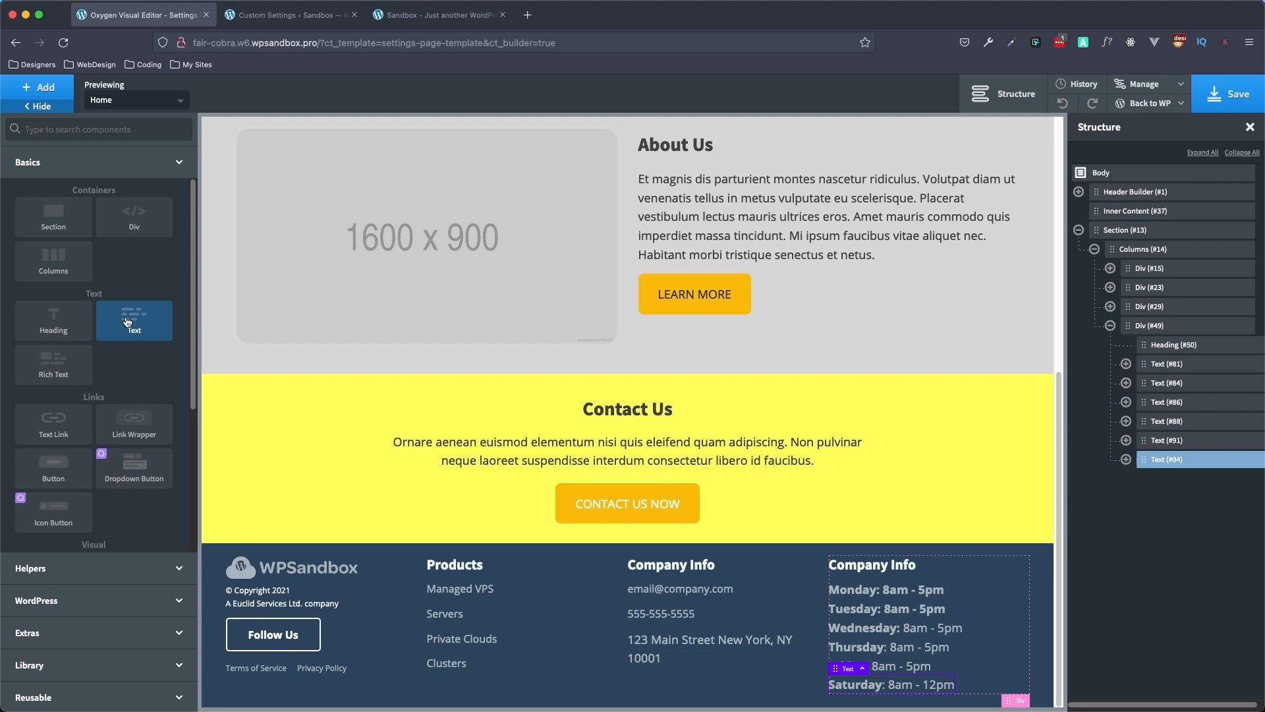
{"action": "scroll", "coordinate": [975, 646], "scroll_direction": "down", "scroll_amount": 1}
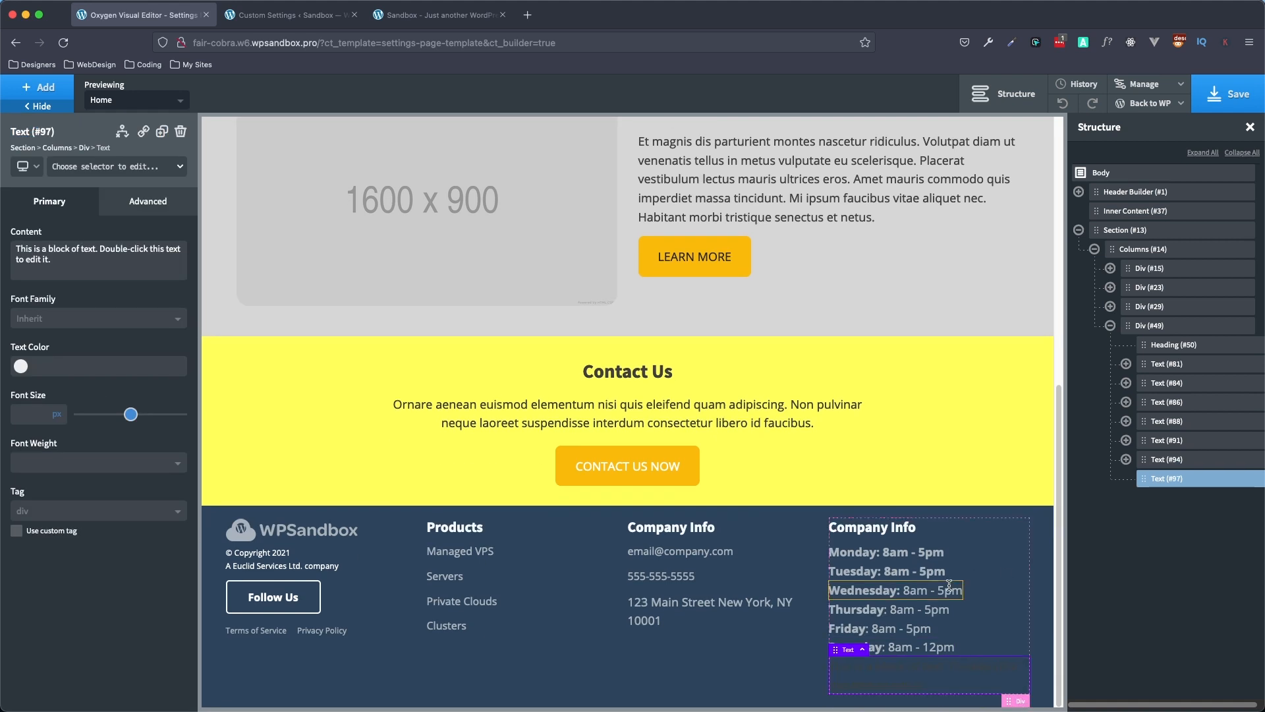
{"action": "double_click", "coordinate": [906, 669]}
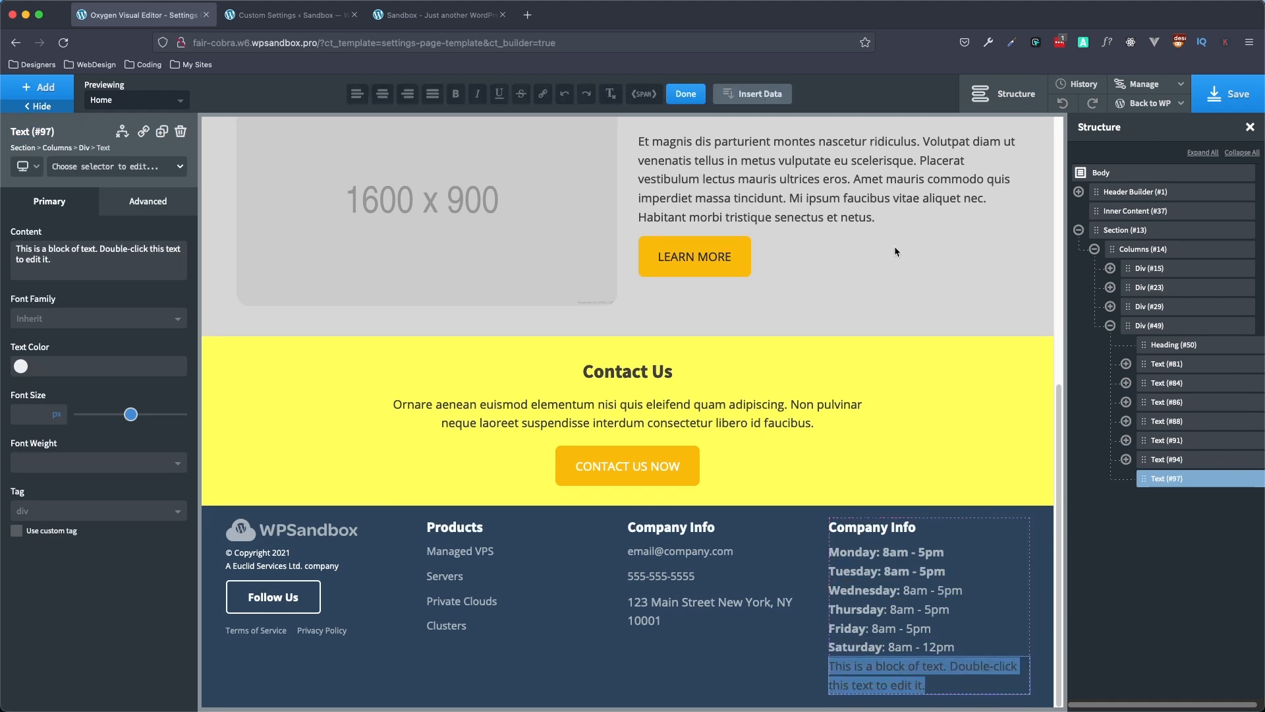
{"action": "left_click", "coordinate": [753, 94]}
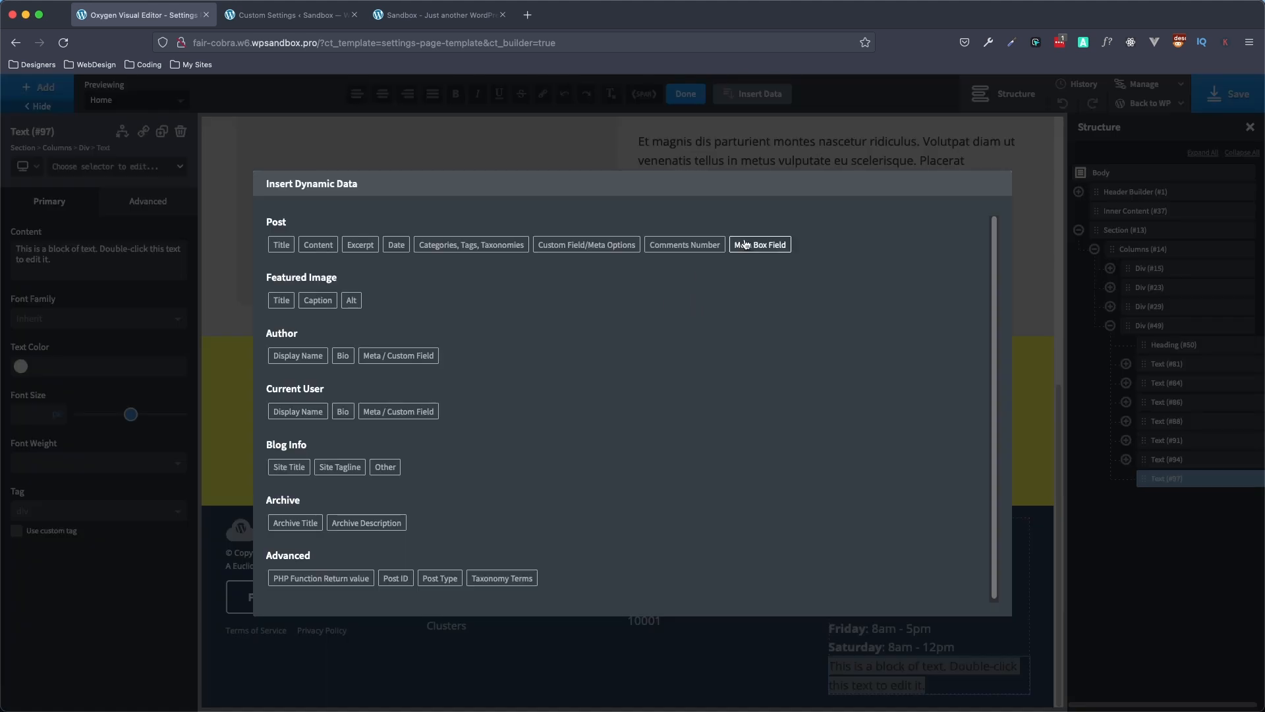
{"action": "left_click", "coordinate": [745, 244]}
{"action": "left_click", "coordinate": [748, 336]}
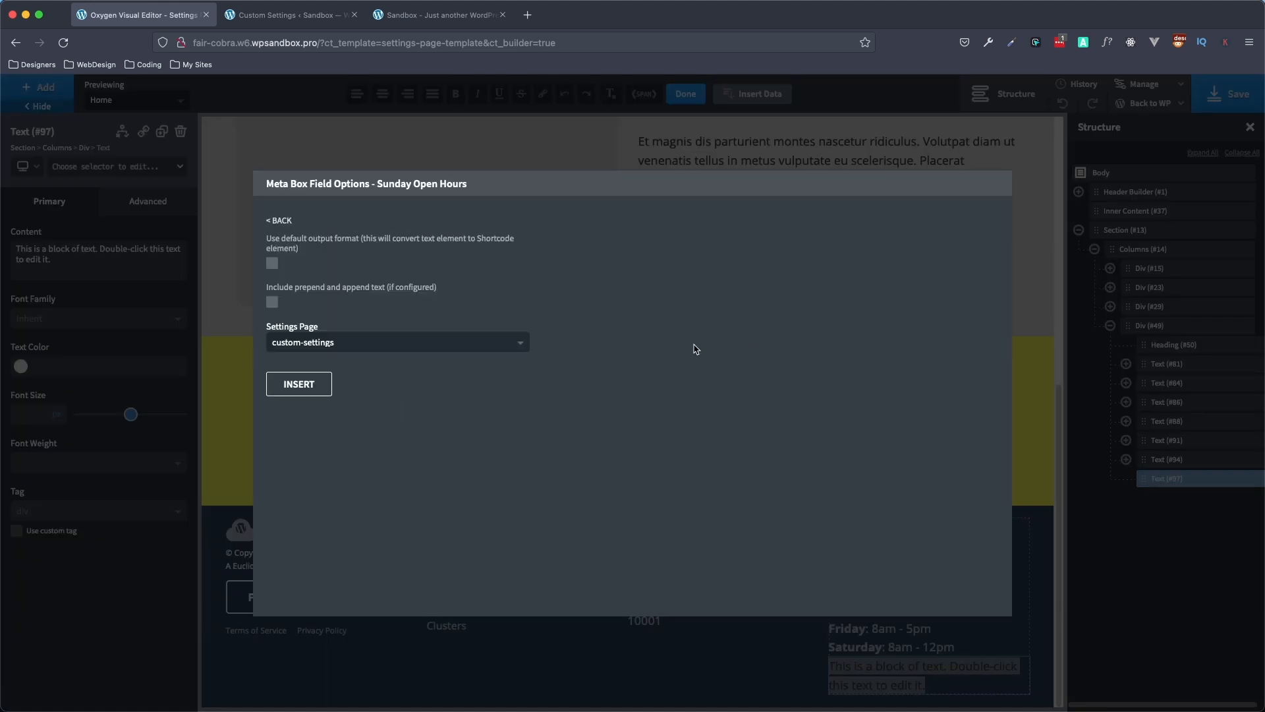
{"action": "left_click", "coordinate": [299, 384]}
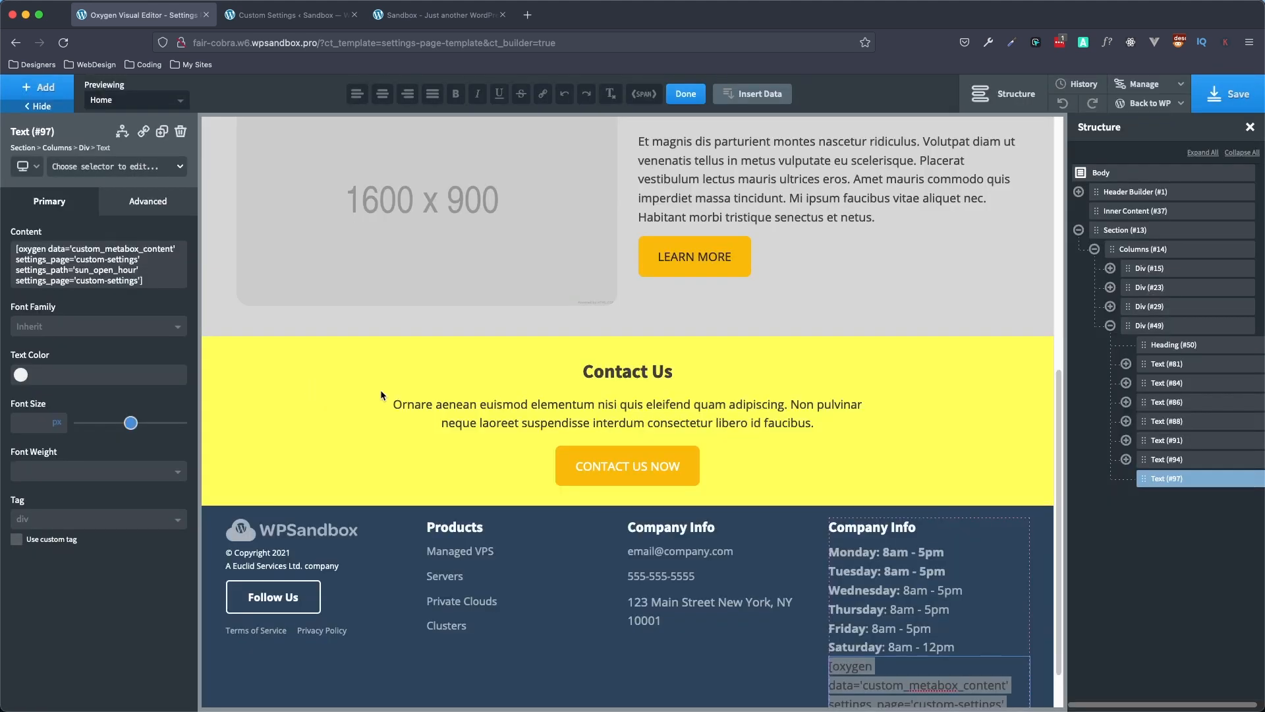
Set the Sunday text's color to hosting - White Transluent and add the label "Sunday:" before the field, with the word "Sunday" bold
{"action": "left_click", "coordinate": [21, 376]}
{"action": "left_click", "coordinate": [43, 580]}
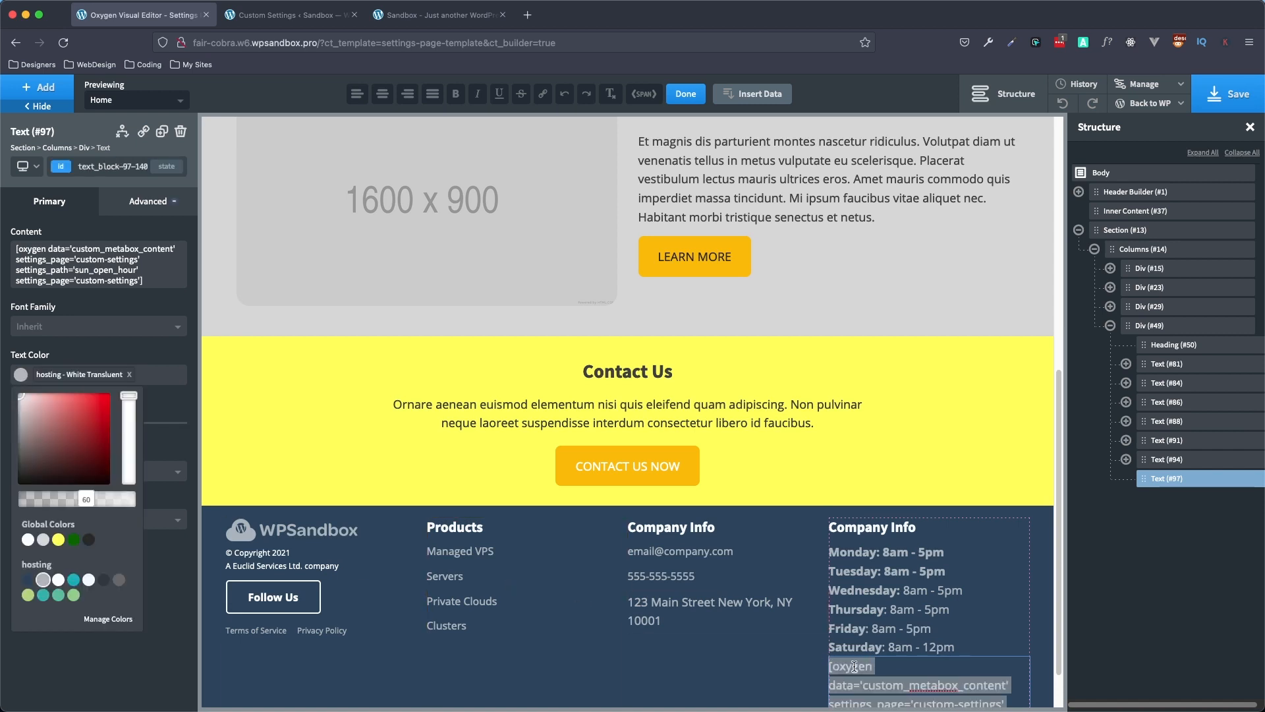
{"action": "left_click", "coordinate": [829, 667]}
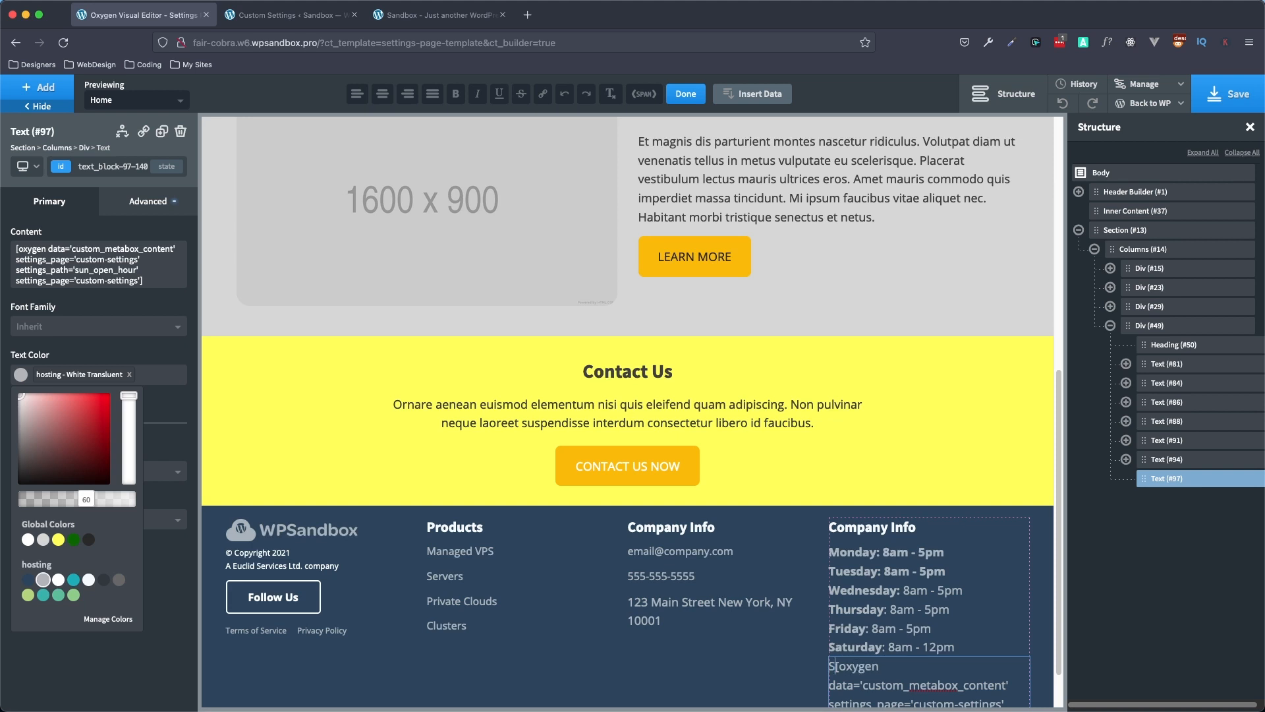
{"action": "type", "text": "Sunday:"}
{"action": "double_click", "coordinate": [835, 671]}
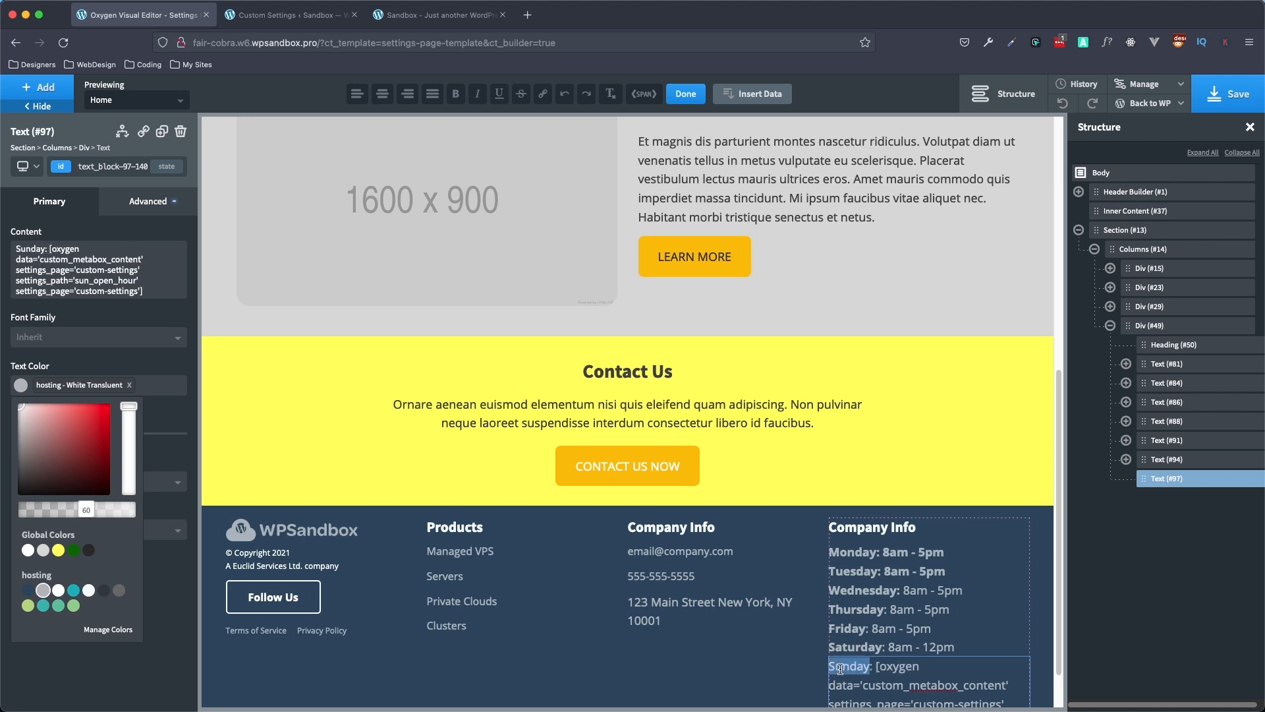
{"action": "left_click", "coordinate": [458, 98]}
{"action": "left_click", "coordinate": [686, 94]}
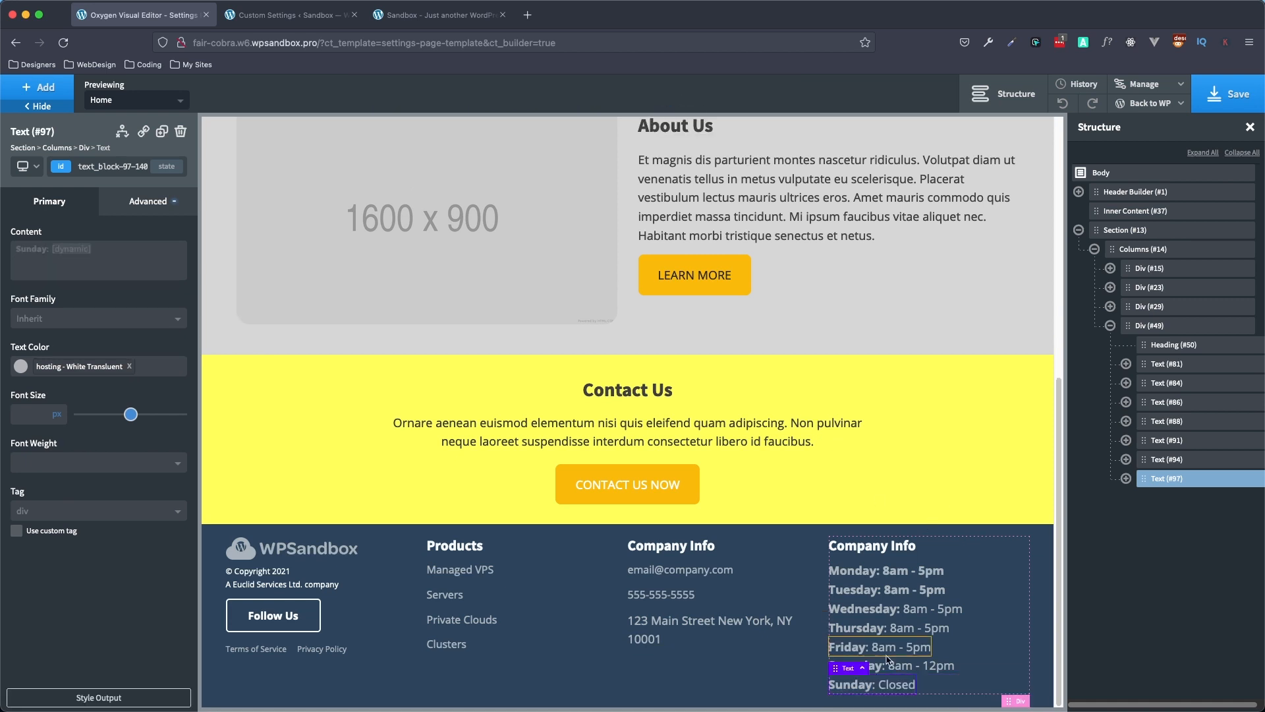
Save the template and check the footer's opening hours on the reloaded home page against the company tab of Custom Settings
{"action": "left_click", "coordinate": [1228, 100]}
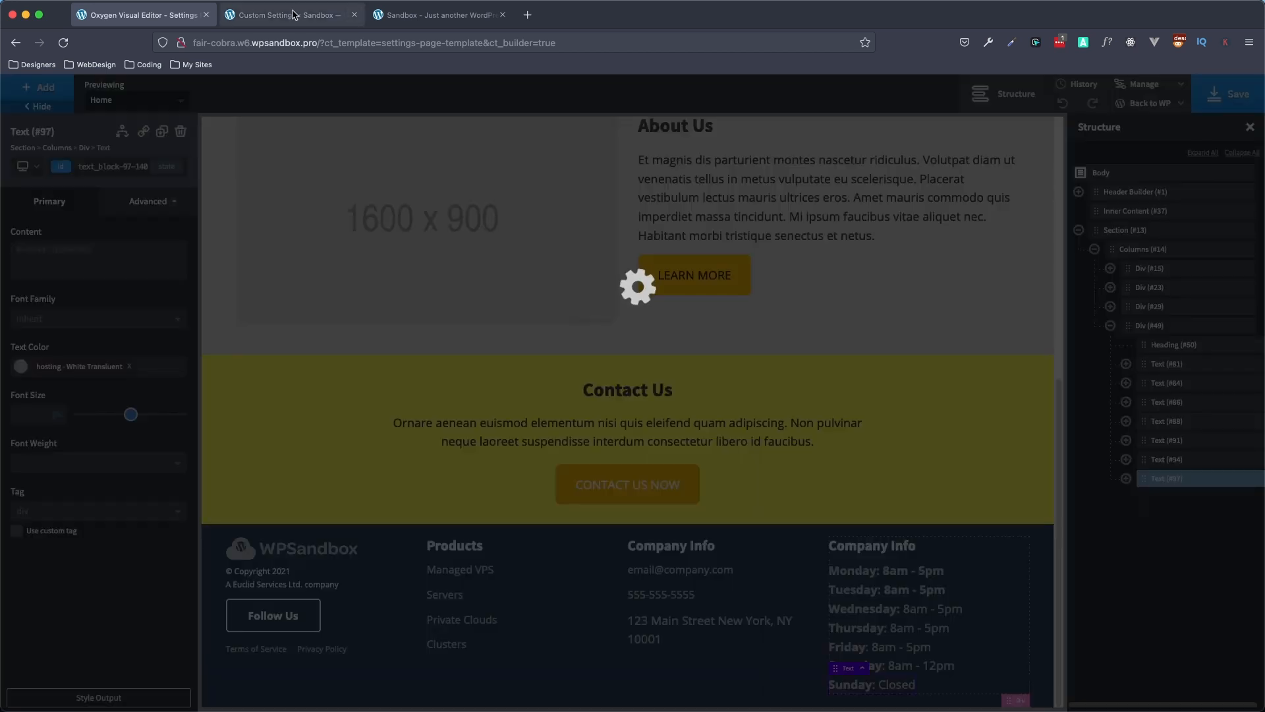
{"action": "left_click", "coordinate": [441, 14]}
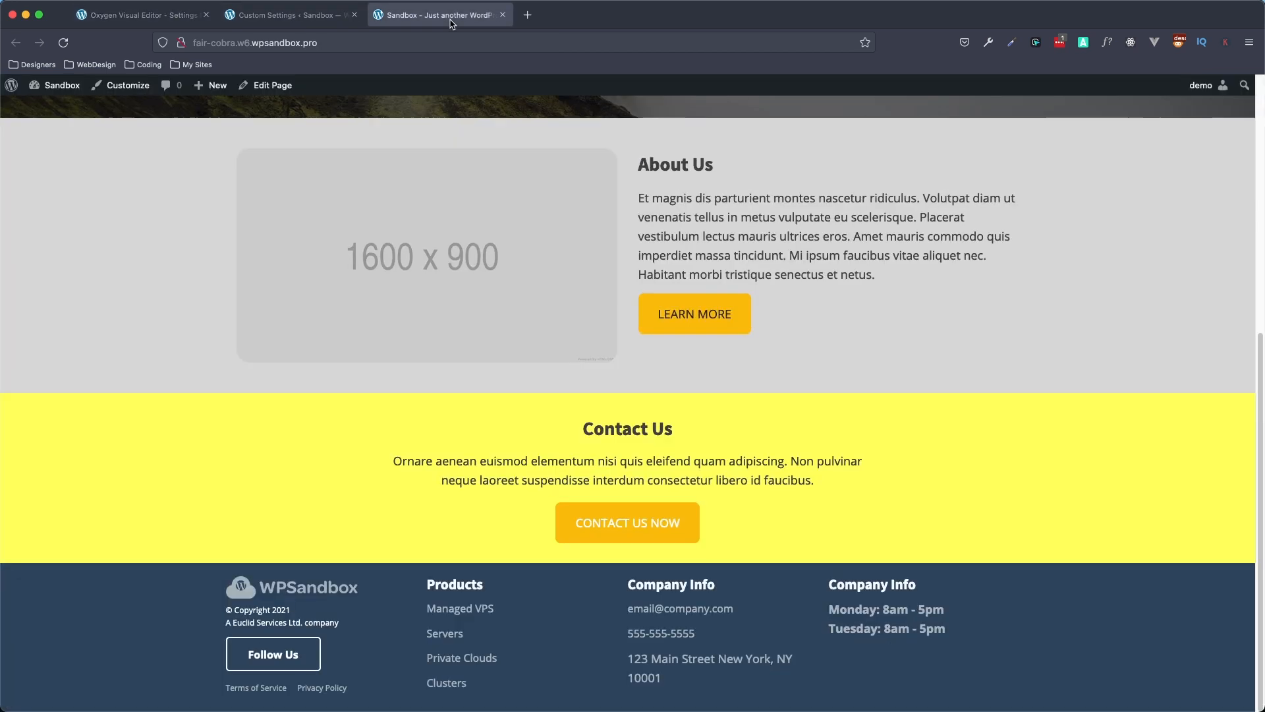
{"action": "left_click", "coordinate": [64, 43]}
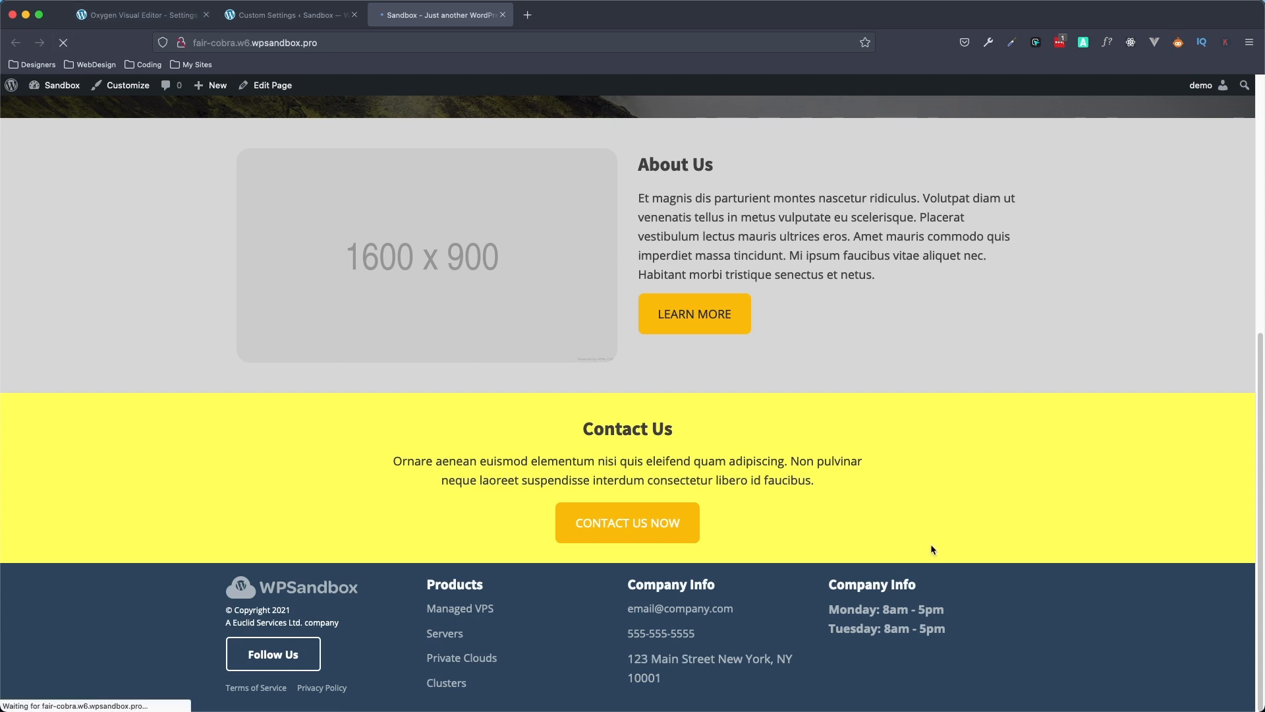
{"action": "scroll", "coordinate": [920, 593], "scroll_direction": "down", "scroll_amount": 1}
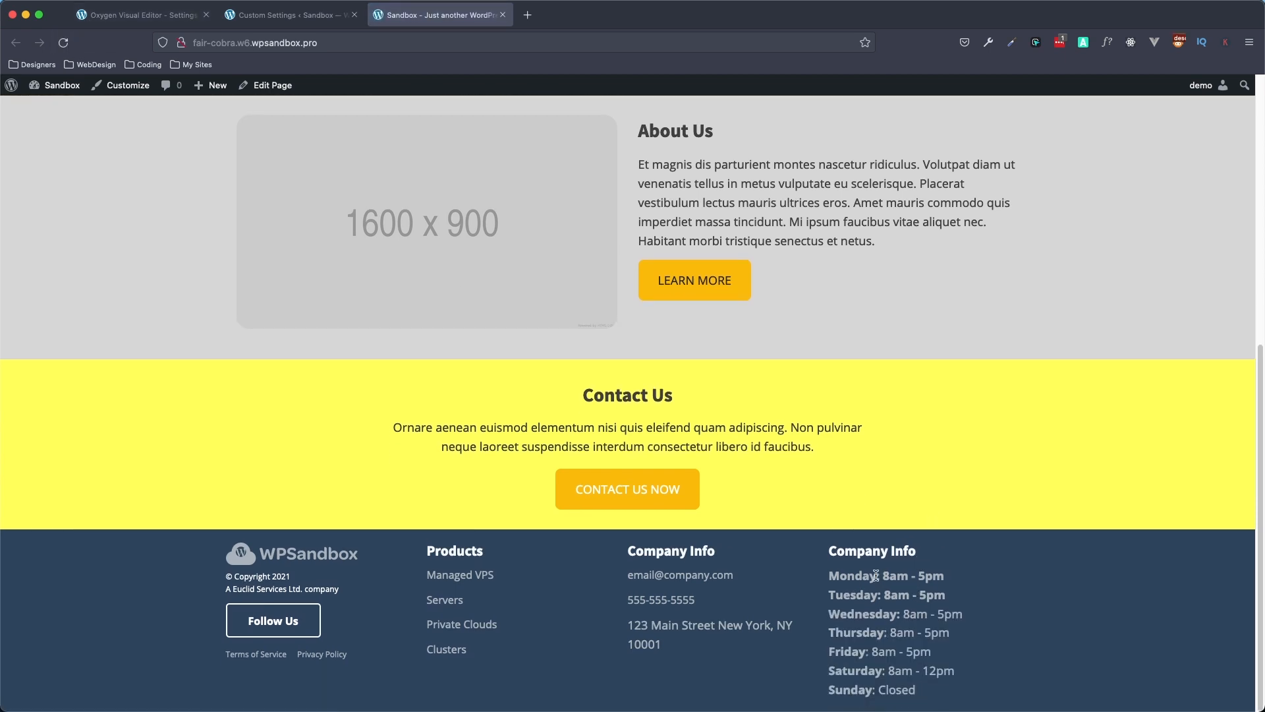
{"action": "left_click", "coordinate": [299, 20]}
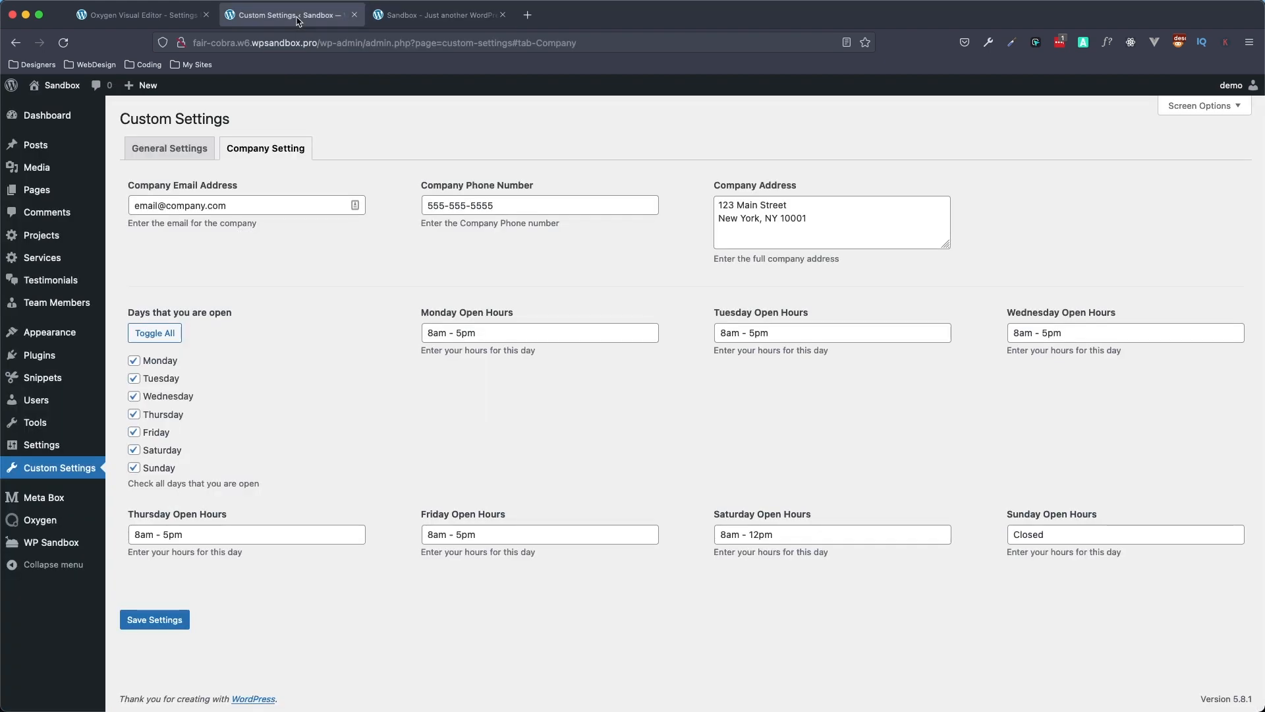
In the Oxygen editor, add a display condition to the Sunday text based on the Sunday Open Hours Meta Box field from custom-settings
{"action": "left_click", "coordinate": [154, 16]}
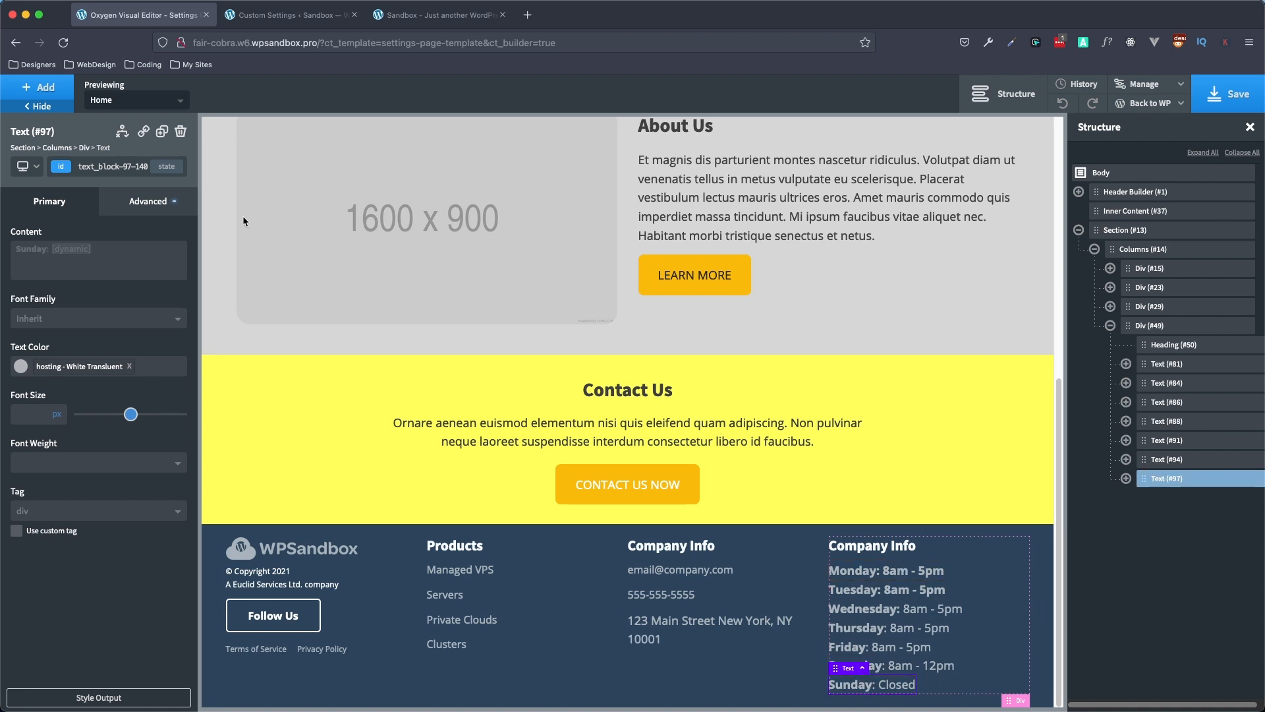
{"action": "left_click", "coordinate": [126, 137]}
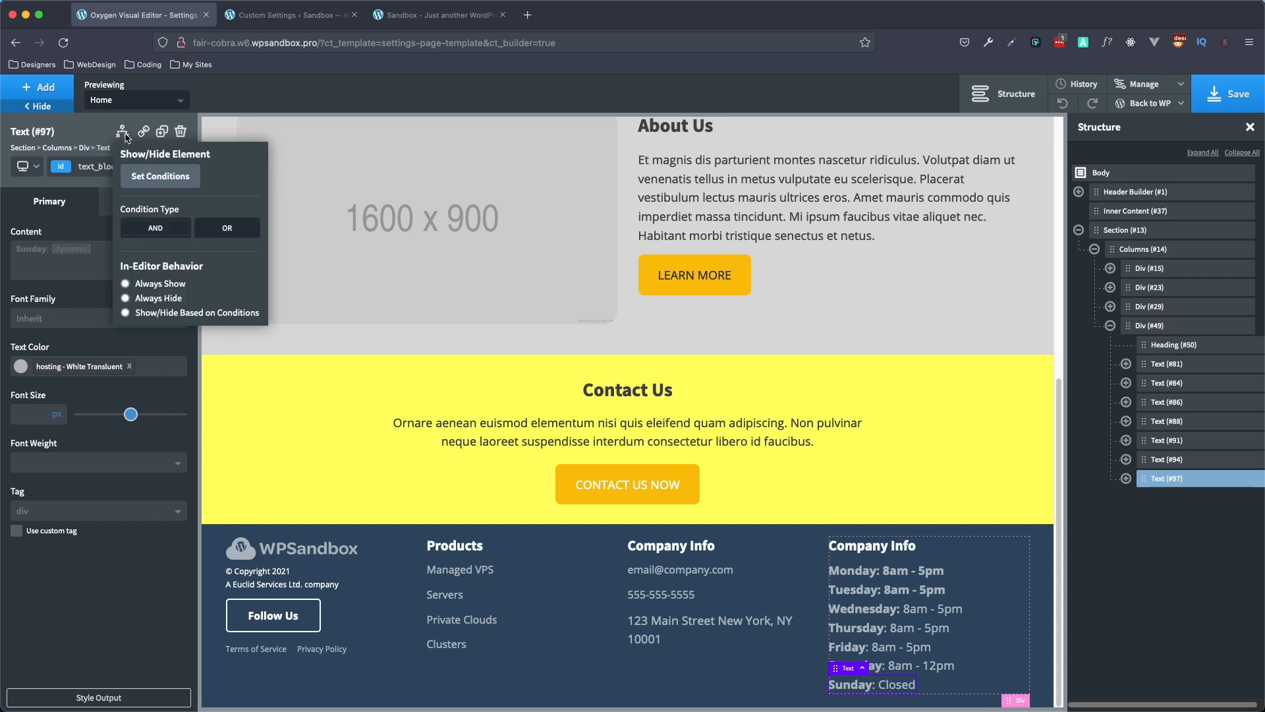
{"action": "left_click", "coordinate": [164, 183]}
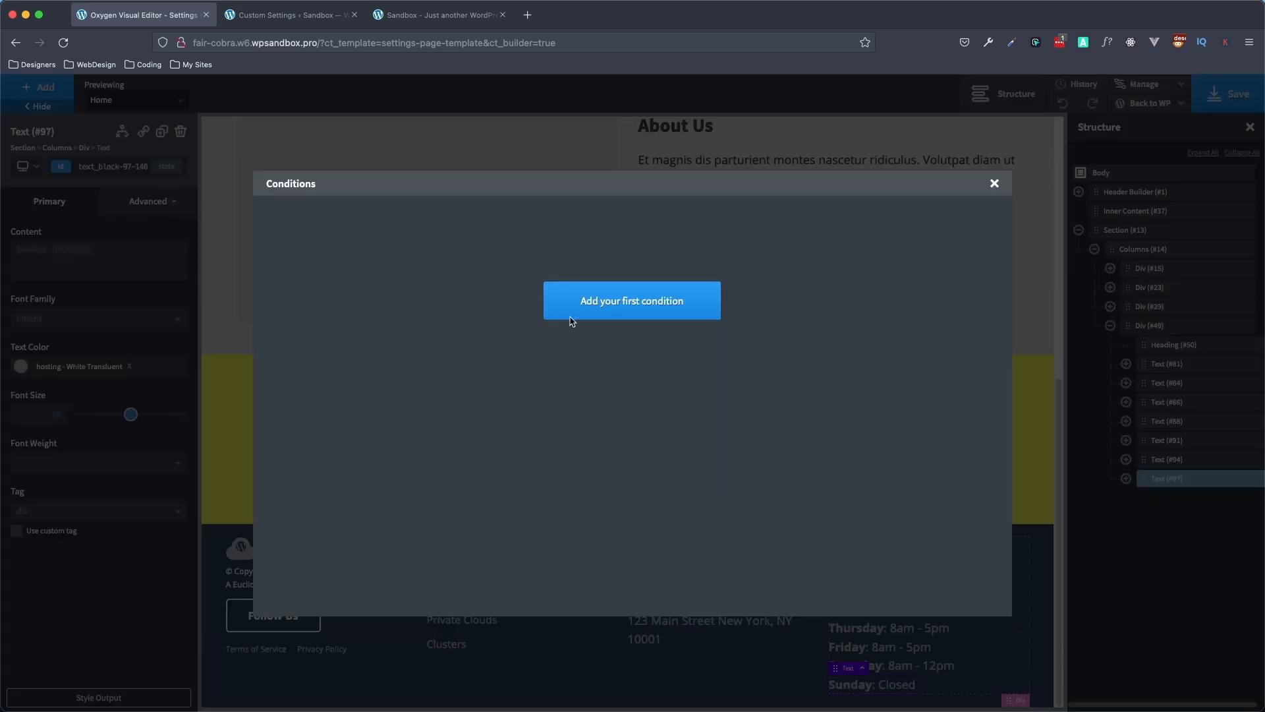
{"action": "left_click", "coordinate": [635, 306]}
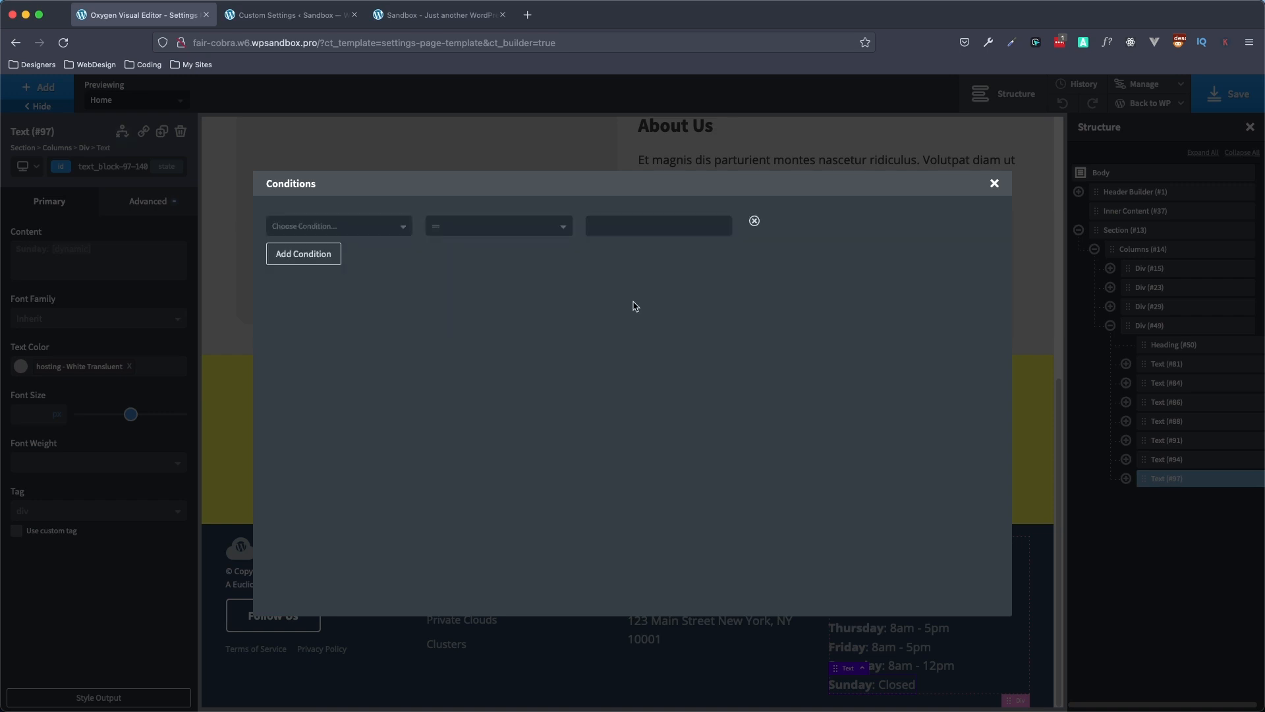
{"action": "left_click", "coordinate": [377, 232]}
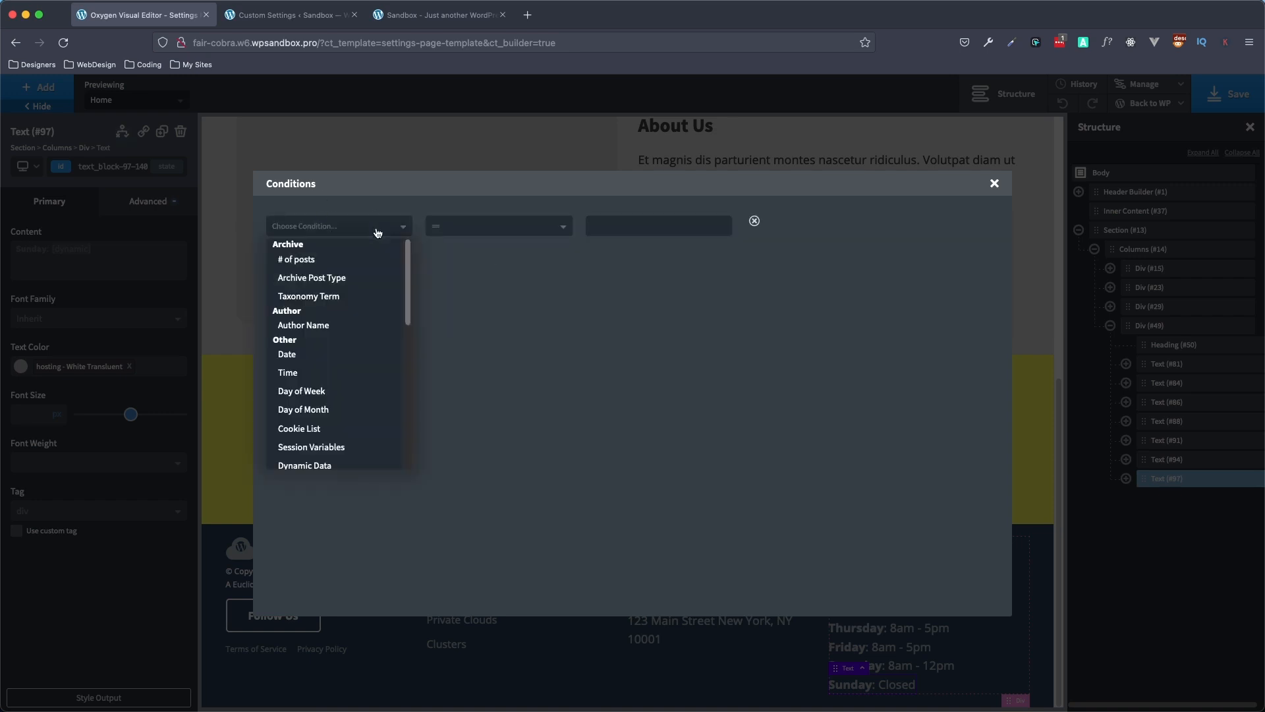
{"action": "scroll", "coordinate": [363, 317], "scroll_direction": "down", "scroll_amount": 2}
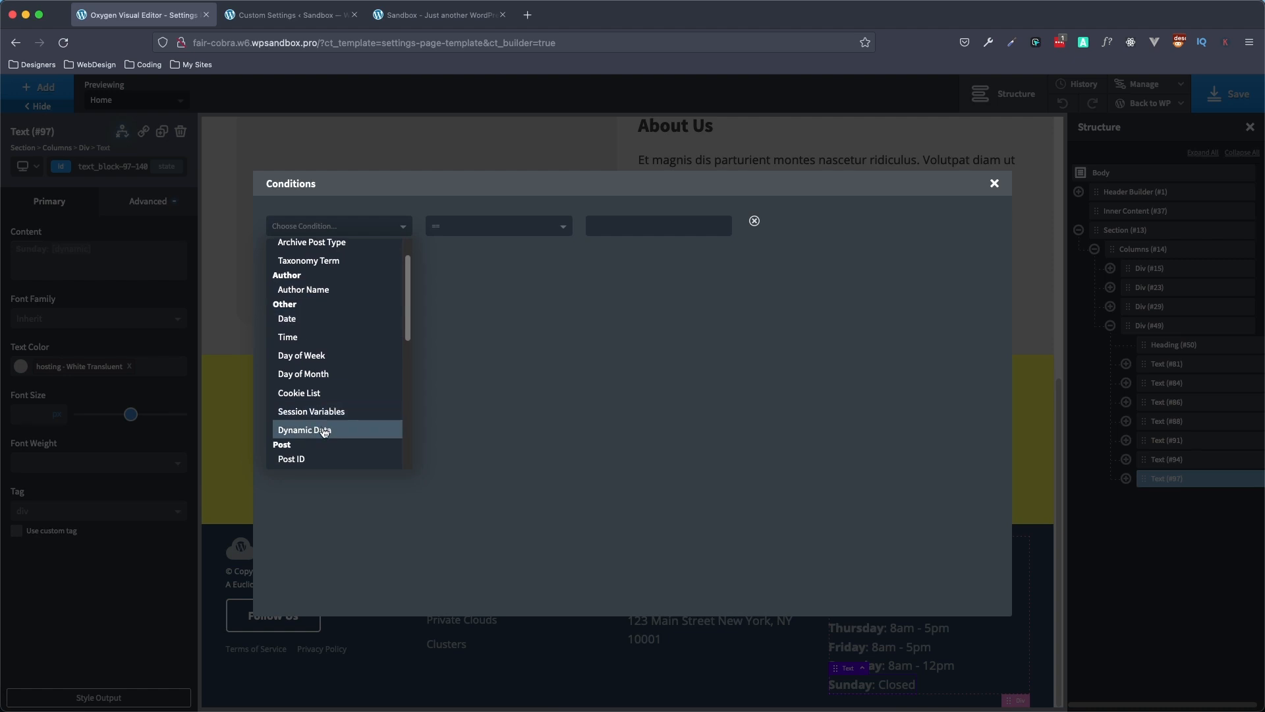
{"action": "left_click", "coordinate": [325, 432]}
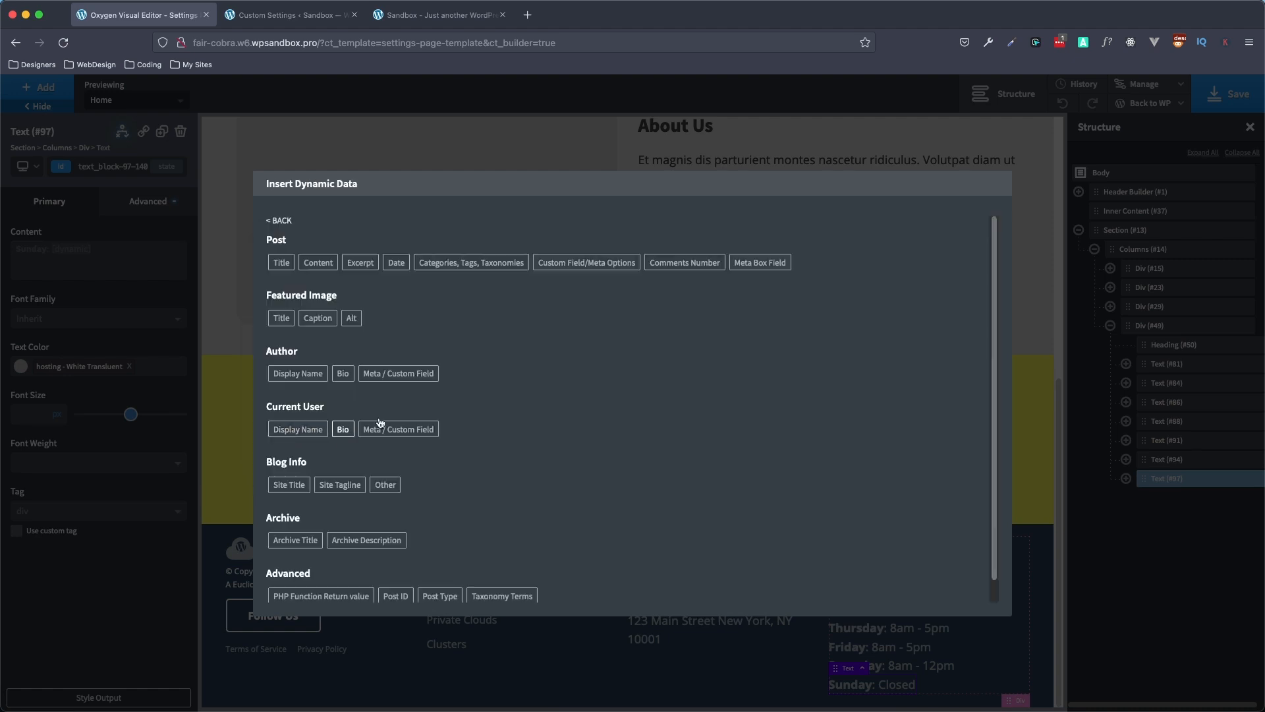
{"action": "left_click", "coordinate": [749, 263]}
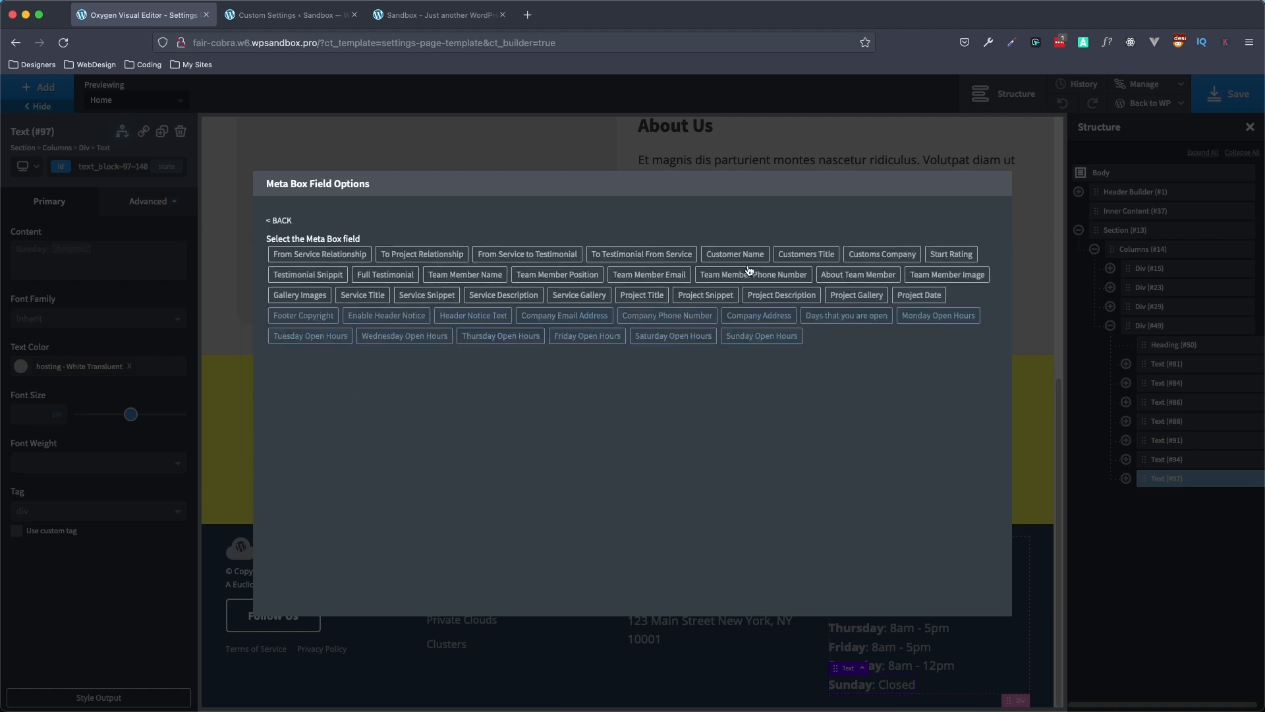
{"action": "left_click", "coordinate": [763, 336]}
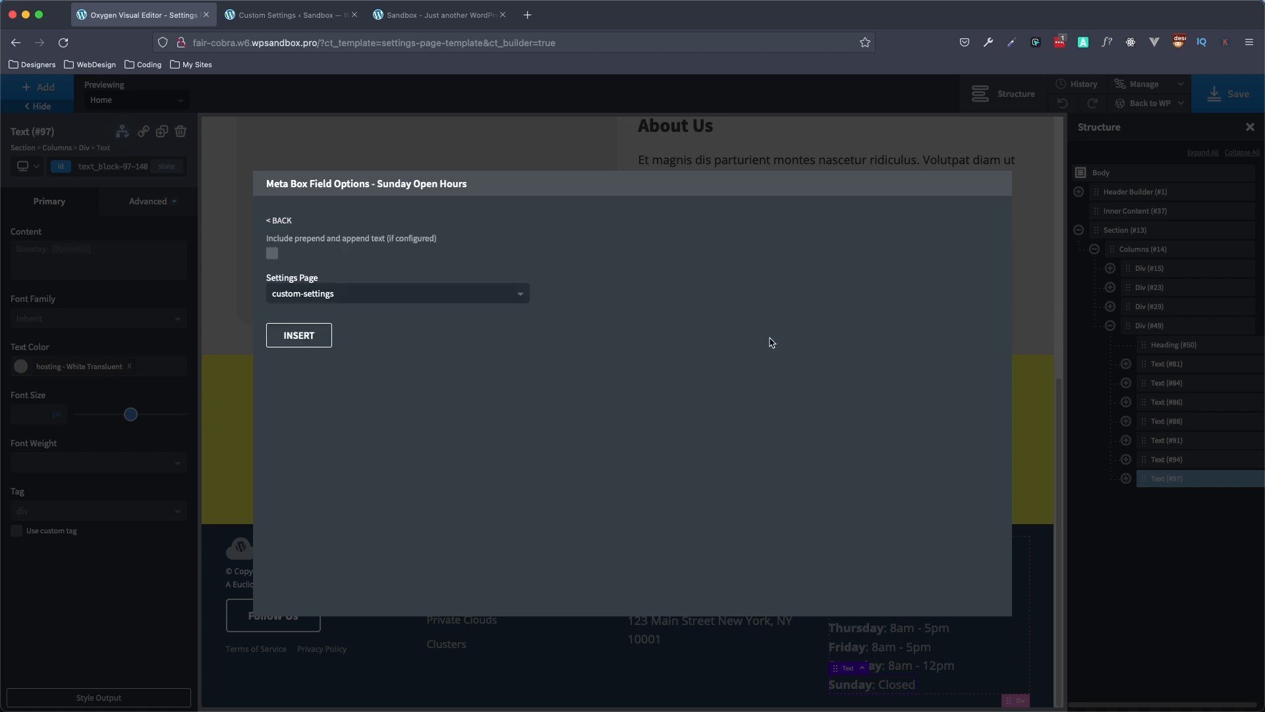
{"action": "left_click", "coordinate": [309, 342]}
Set the Sunday condition's operator to is_not_blank and close the conditions
{"action": "left_click", "coordinate": [453, 232]}
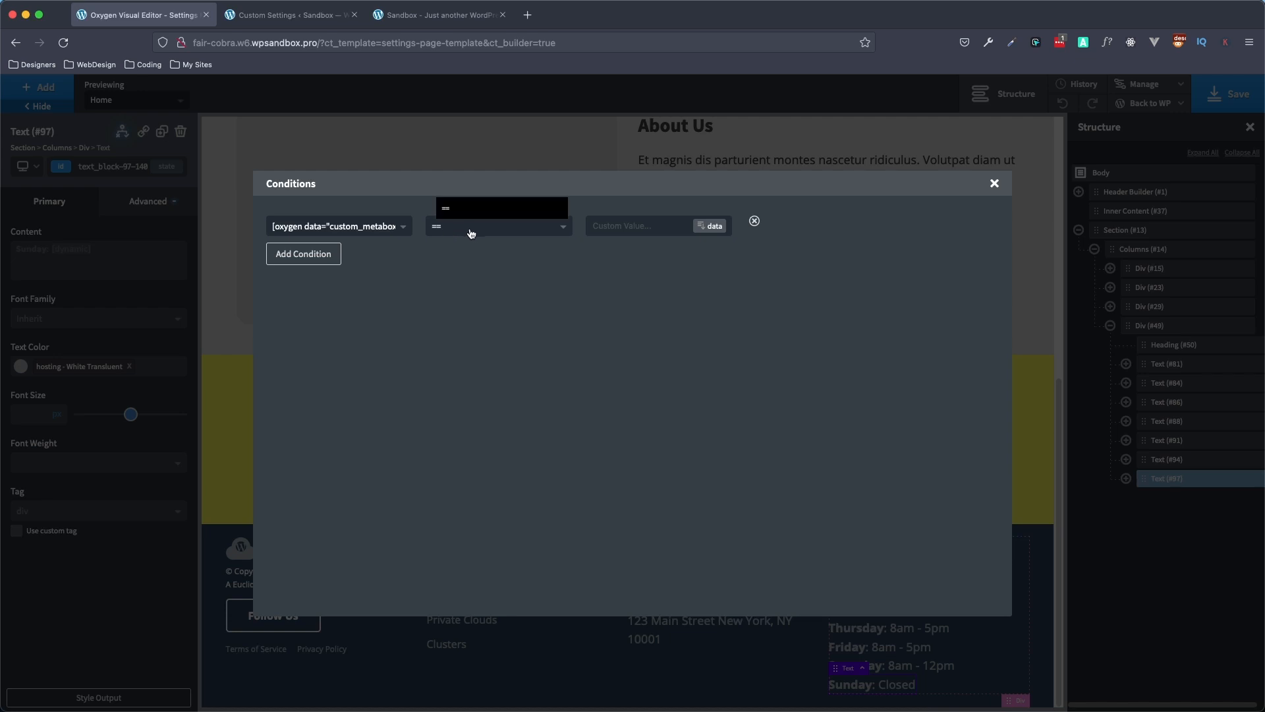
{"action": "left_click", "coordinate": [475, 234]}
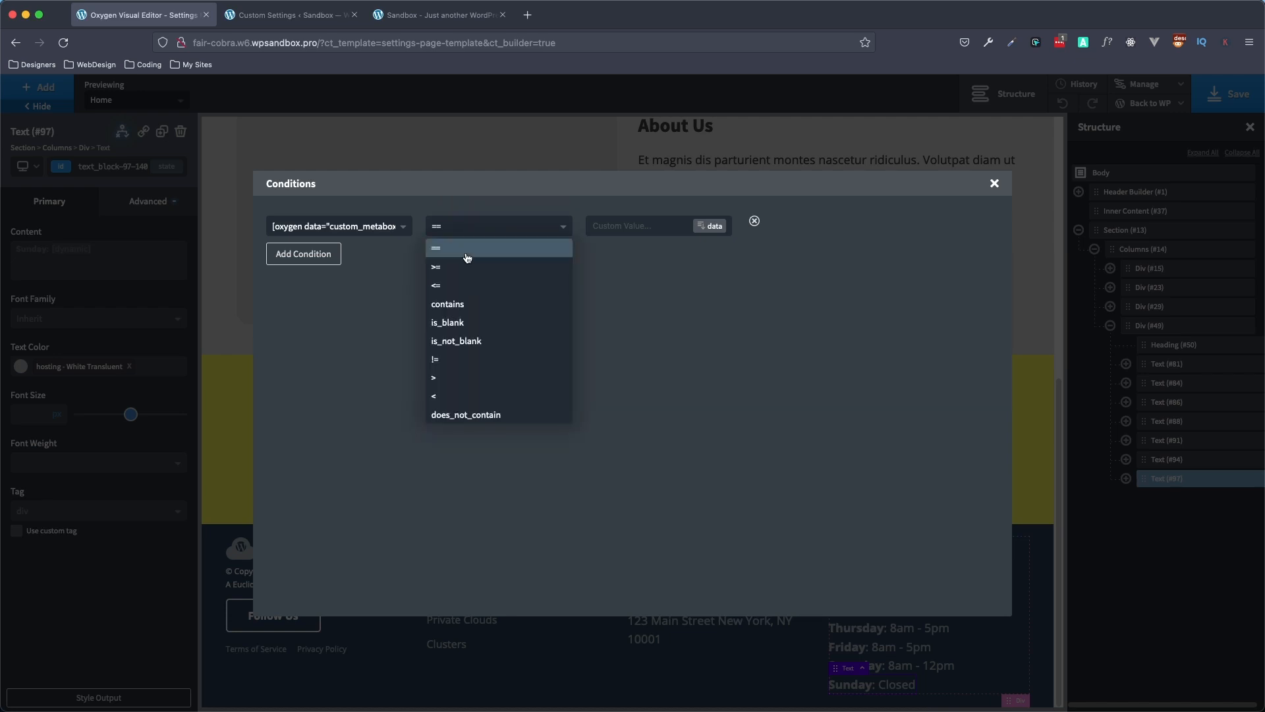
{"action": "left_click", "coordinate": [490, 341]}
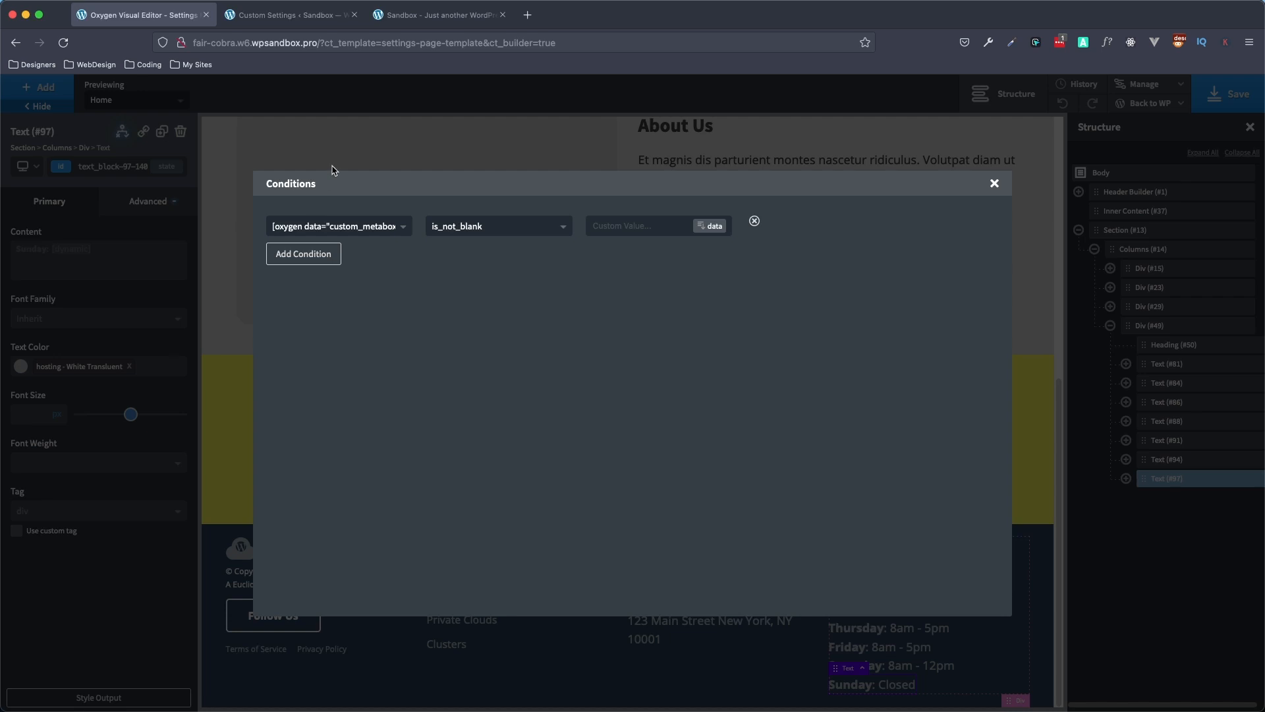
{"action": "left_click", "coordinate": [995, 184]}
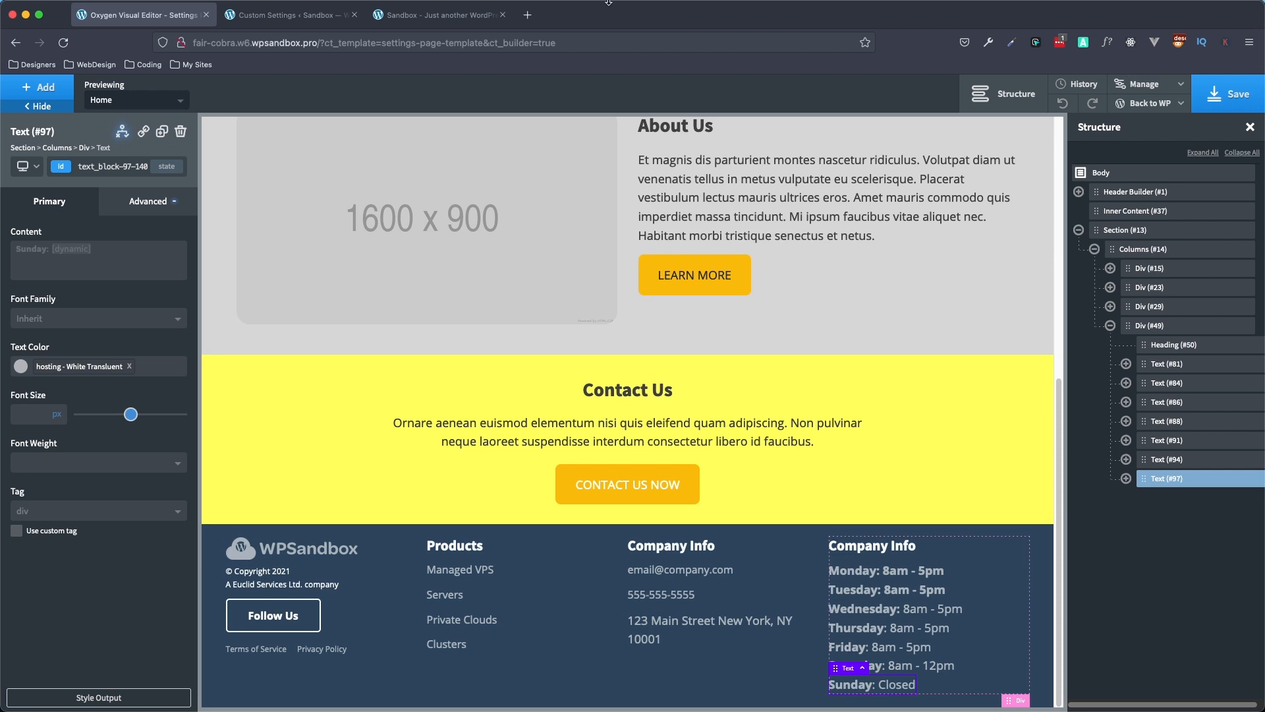
On the Custom Settings page, clear the Sunday Open Hours, uncheck Sunday among the open days and save the settings
{"action": "left_click", "coordinate": [438, 14]}
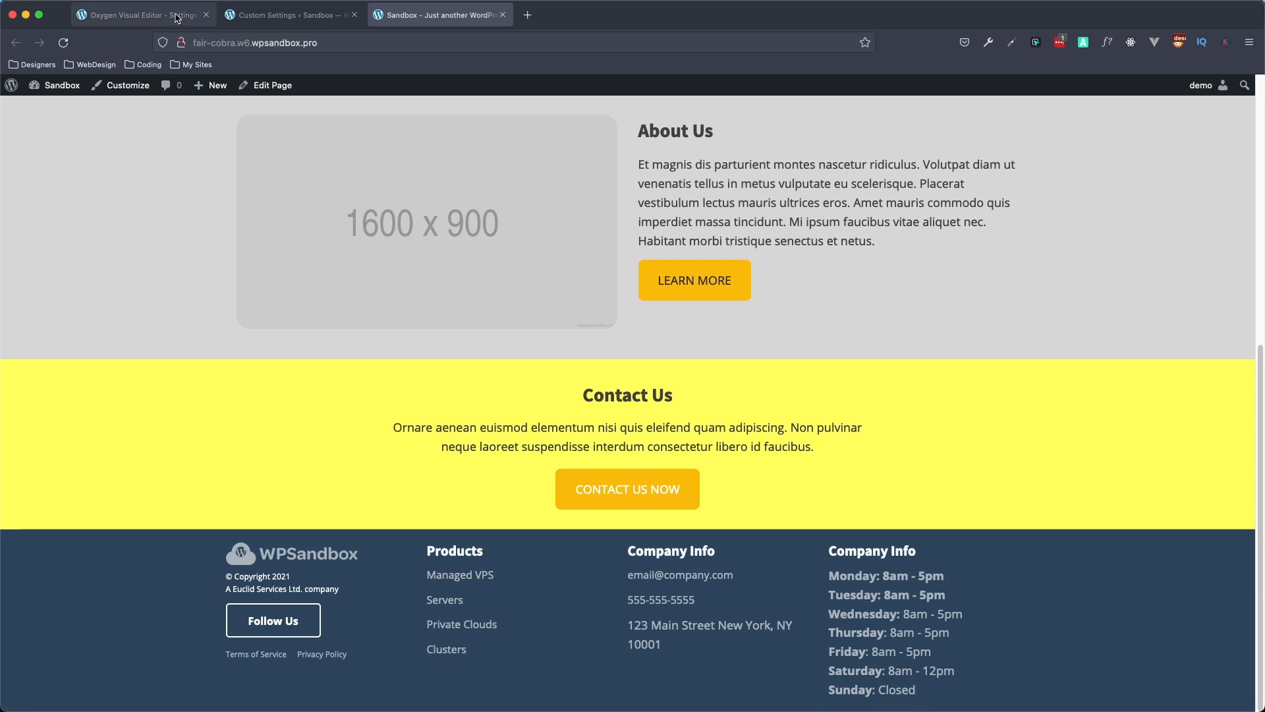
{"action": "left_click", "coordinate": [275, 20]}
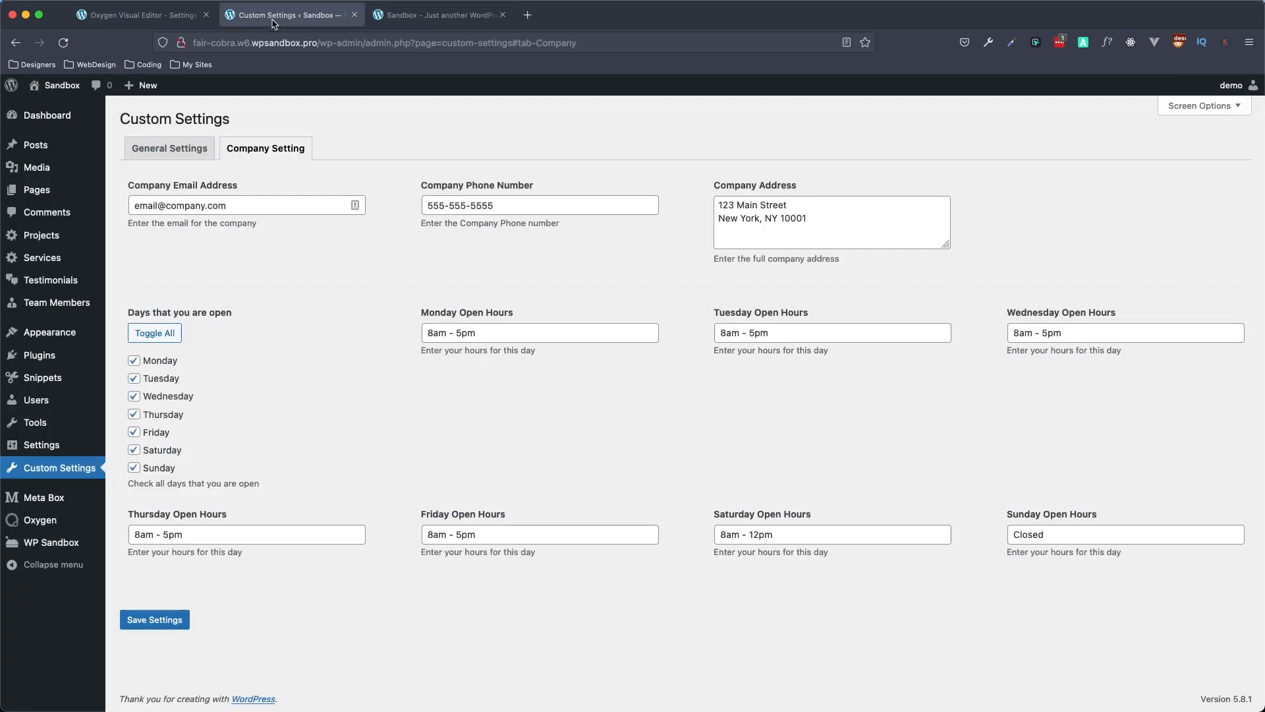
{"action": "double_click", "coordinate": [1050, 542]}
{"action": "key", "text": "BackSpace"}
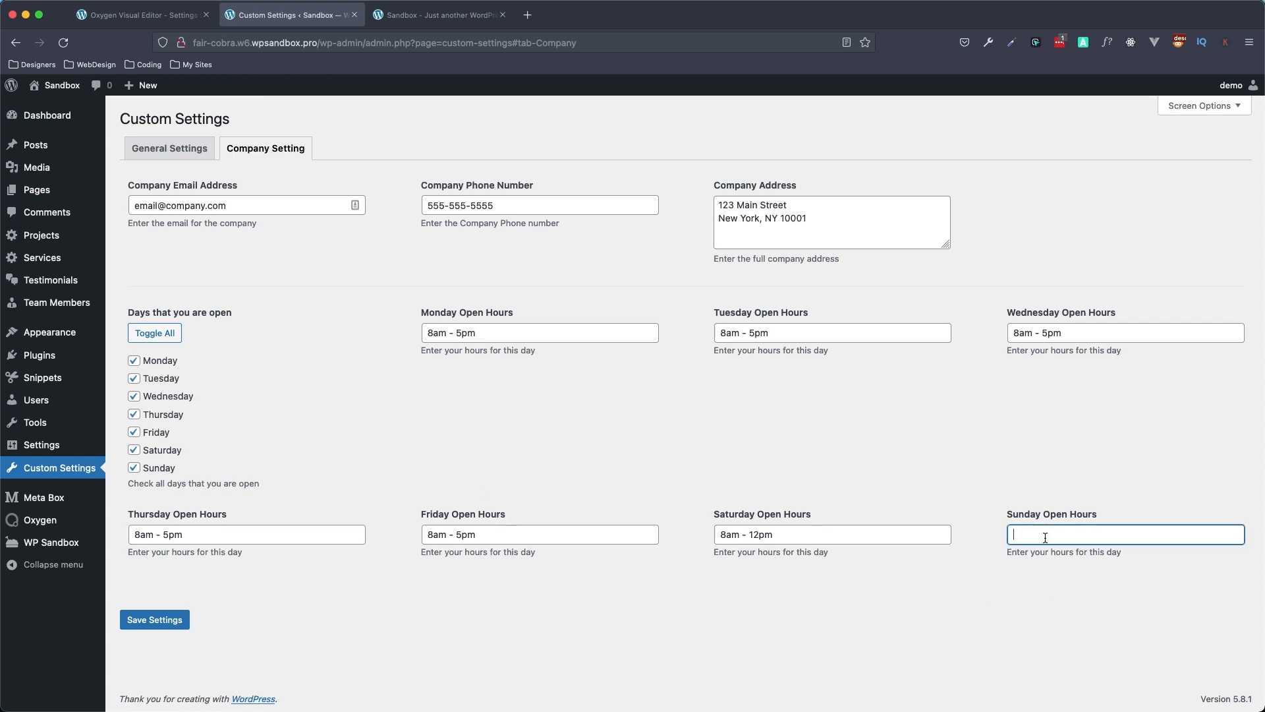
{"action": "left_click", "coordinate": [134, 470]}
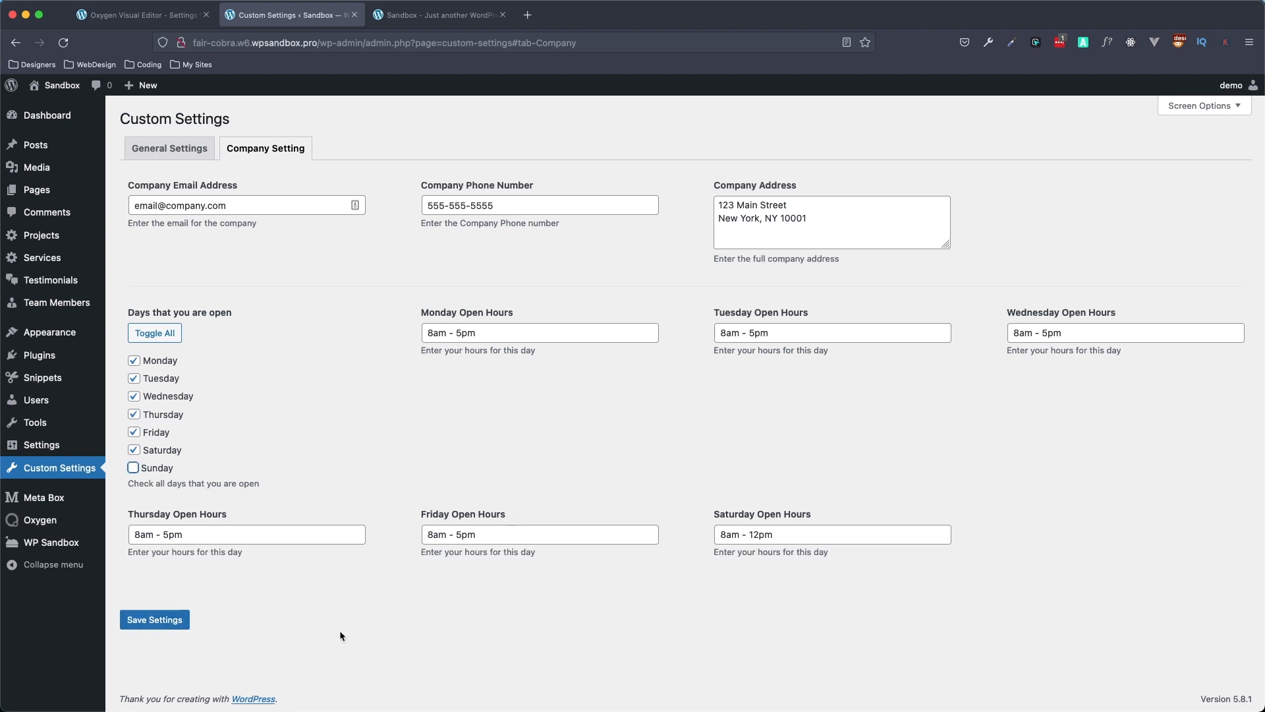
{"action": "left_click", "coordinate": [159, 621]}
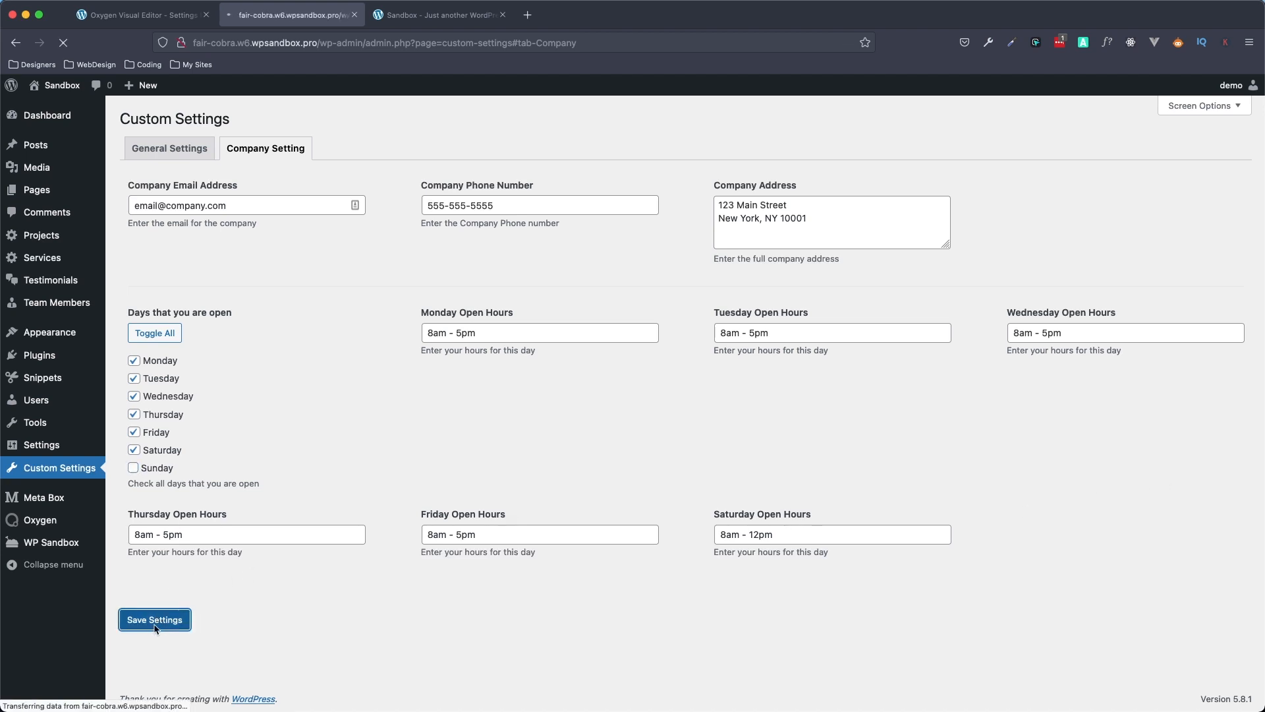
Reload the home page and compare the footer's opening hours with the saved company settings
{"action": "left_click", "coordinate": [428, 22]}
{"action": "left_click", "coordinate": [63, 43]}
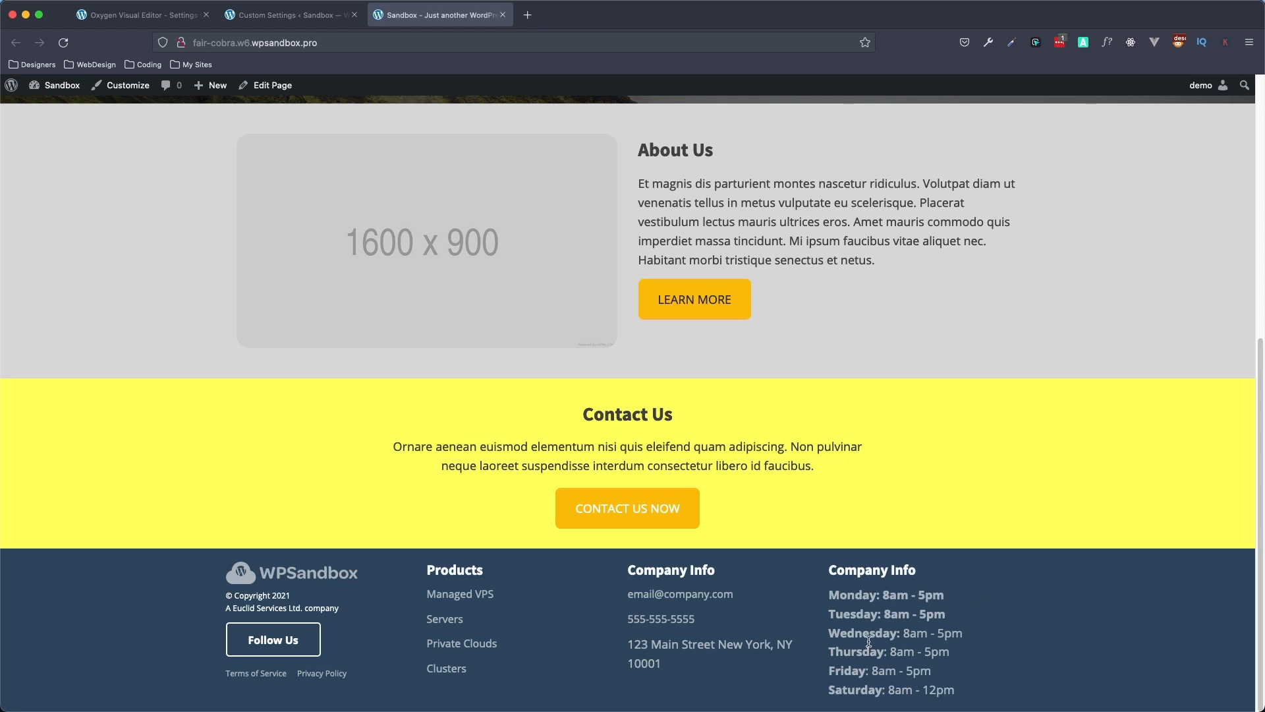
{"action": "left_click", "coordinate": [302, 18]}
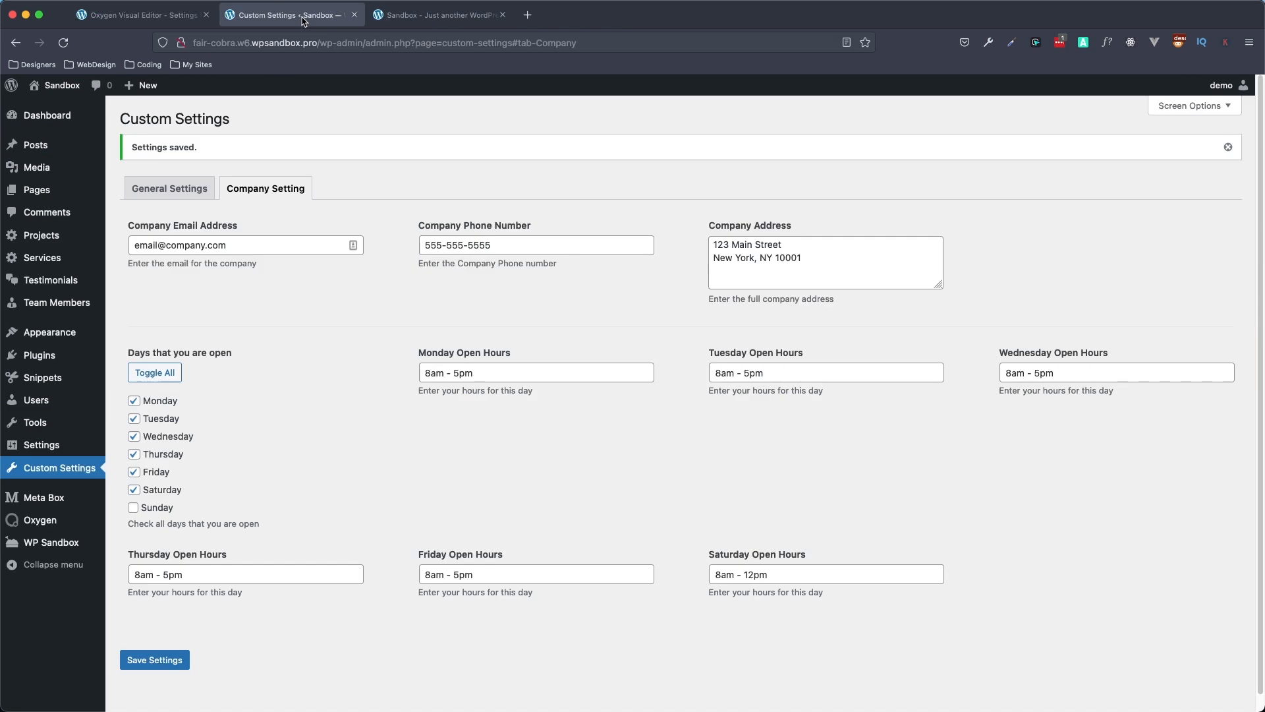
In the Oxygen editor, add a display condition to the Saturday text based on the Saturday Open Hours Meta Box field from custom-settings
{"action": "left_click", "coordinate": [161, 17]}
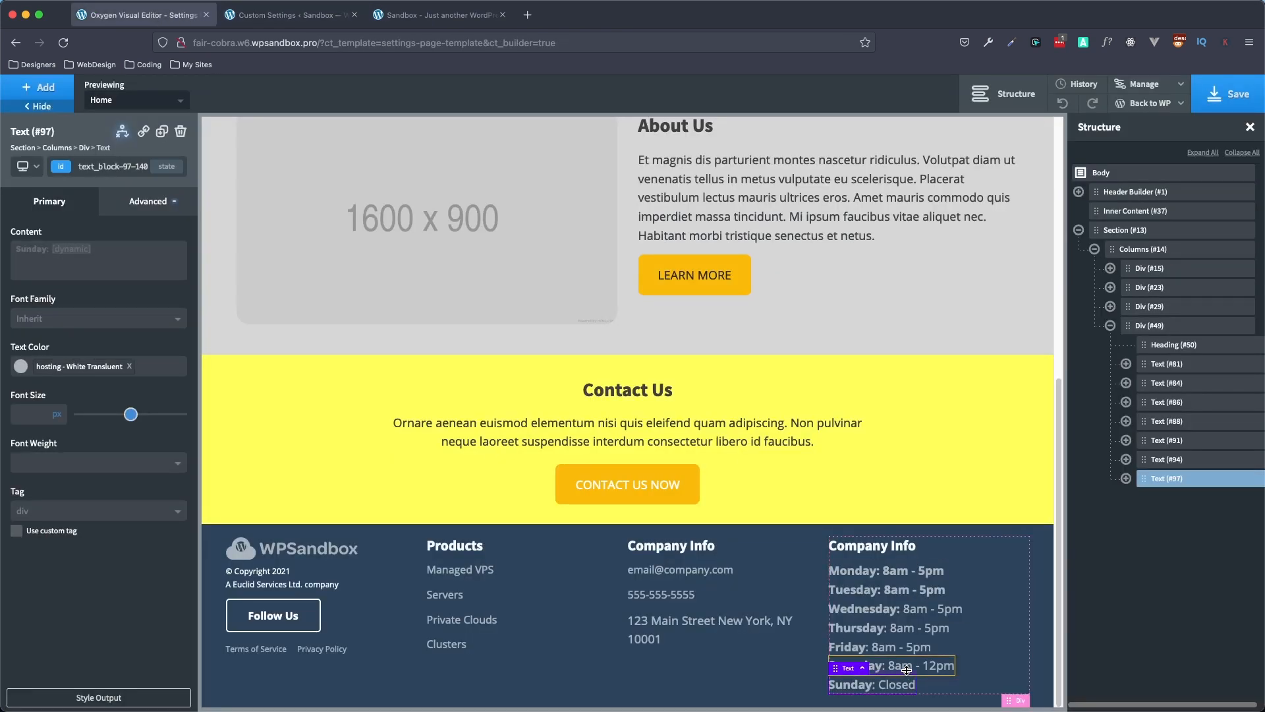
{"action": "left_click", "coordinate": [1174, 461]}
{"action": "left_click", "coordinate": [123, 131]}
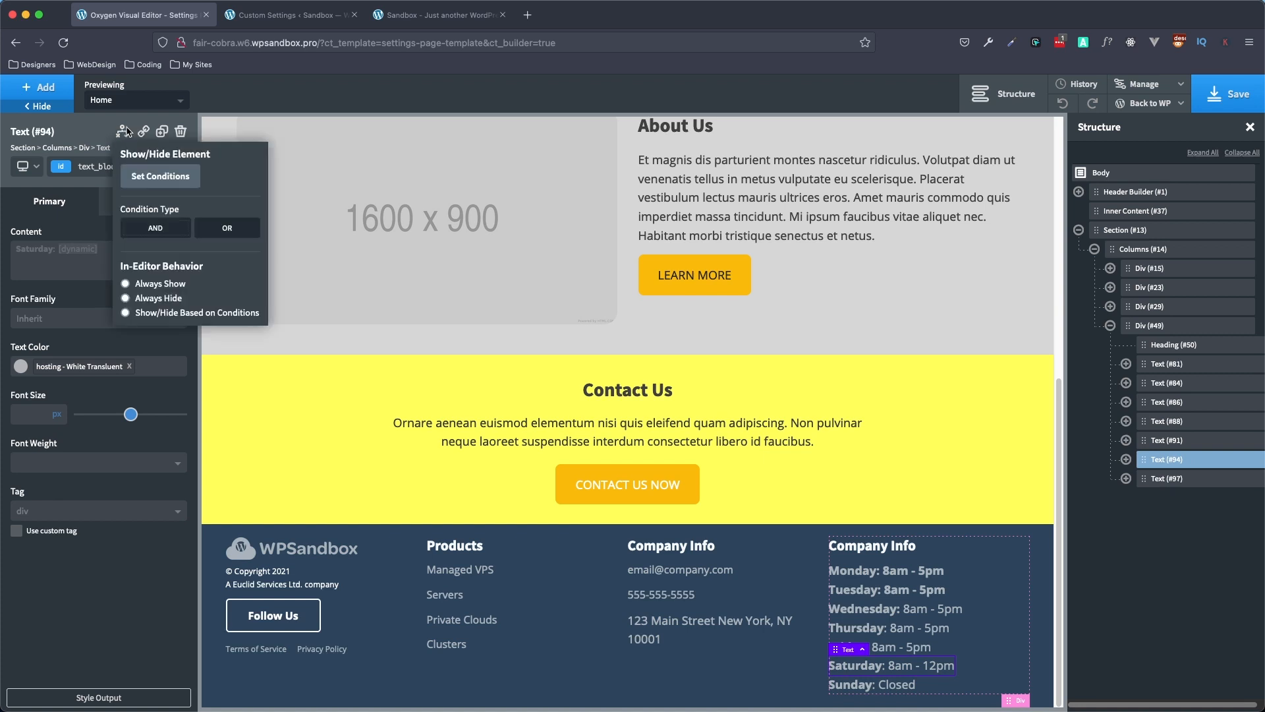
{"action": "left_click", "coordinate": [160, 176]}
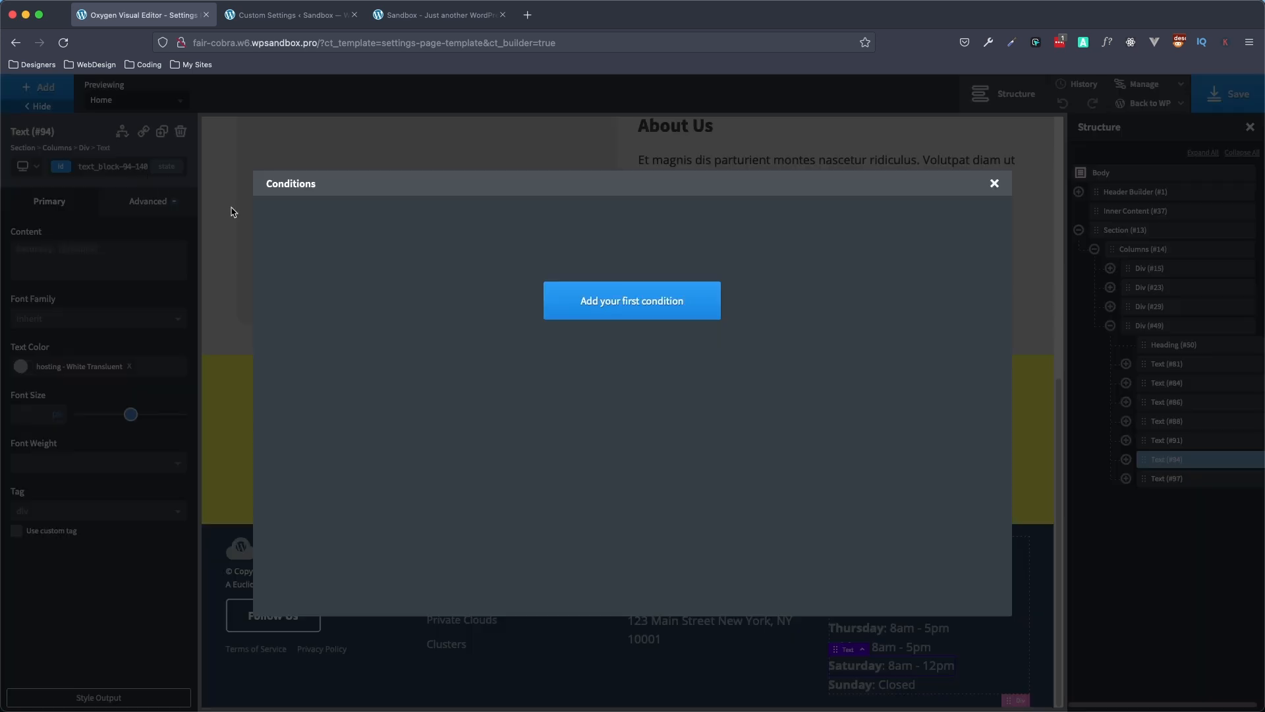
{"action": "left_click", "coordinate": [631, 310]}
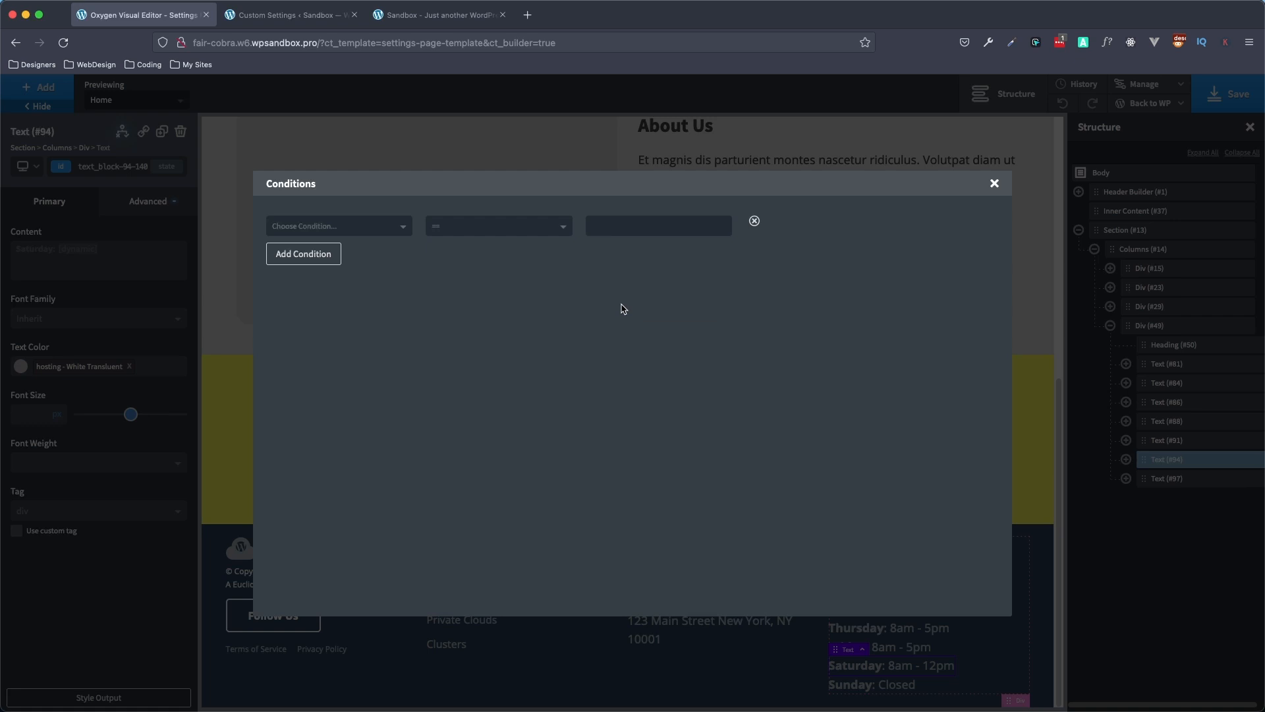
{"action": "left_click", "coordinate": [358, 231]}
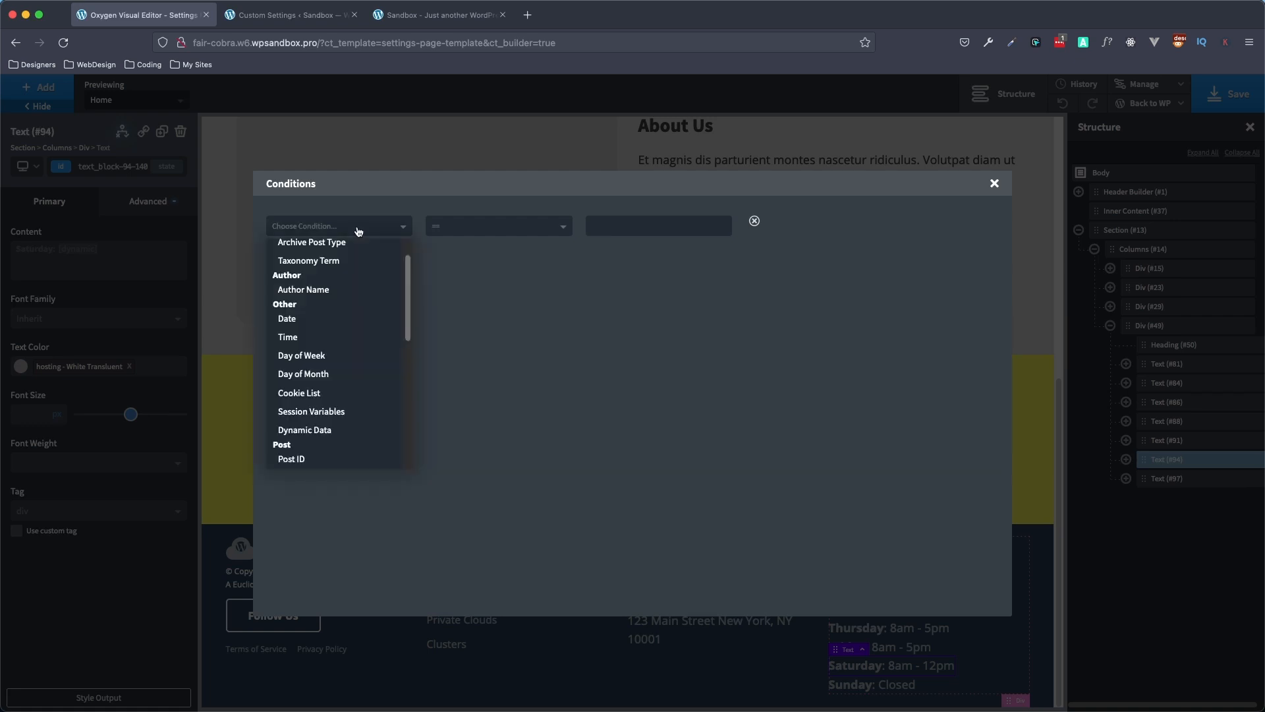
{"action": "left_click", "coordinate": [321, 436]}
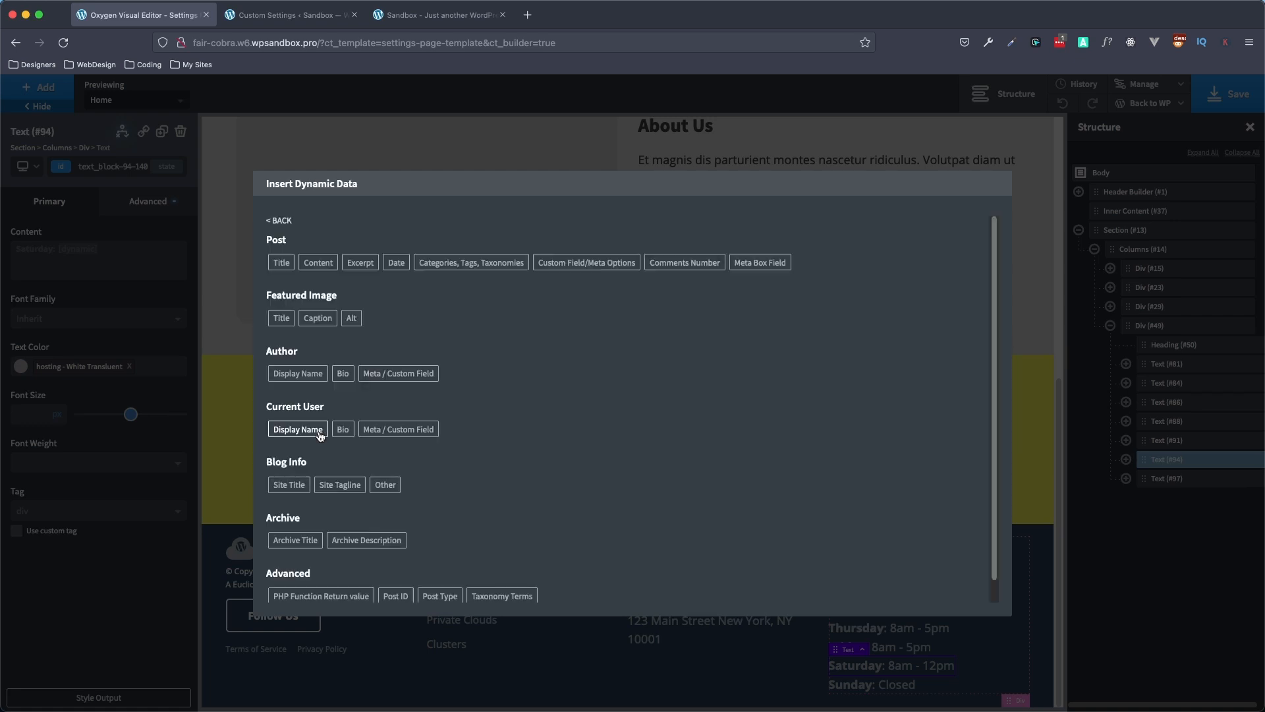
{"action": "left_click", "coordinate": [759, 262]}
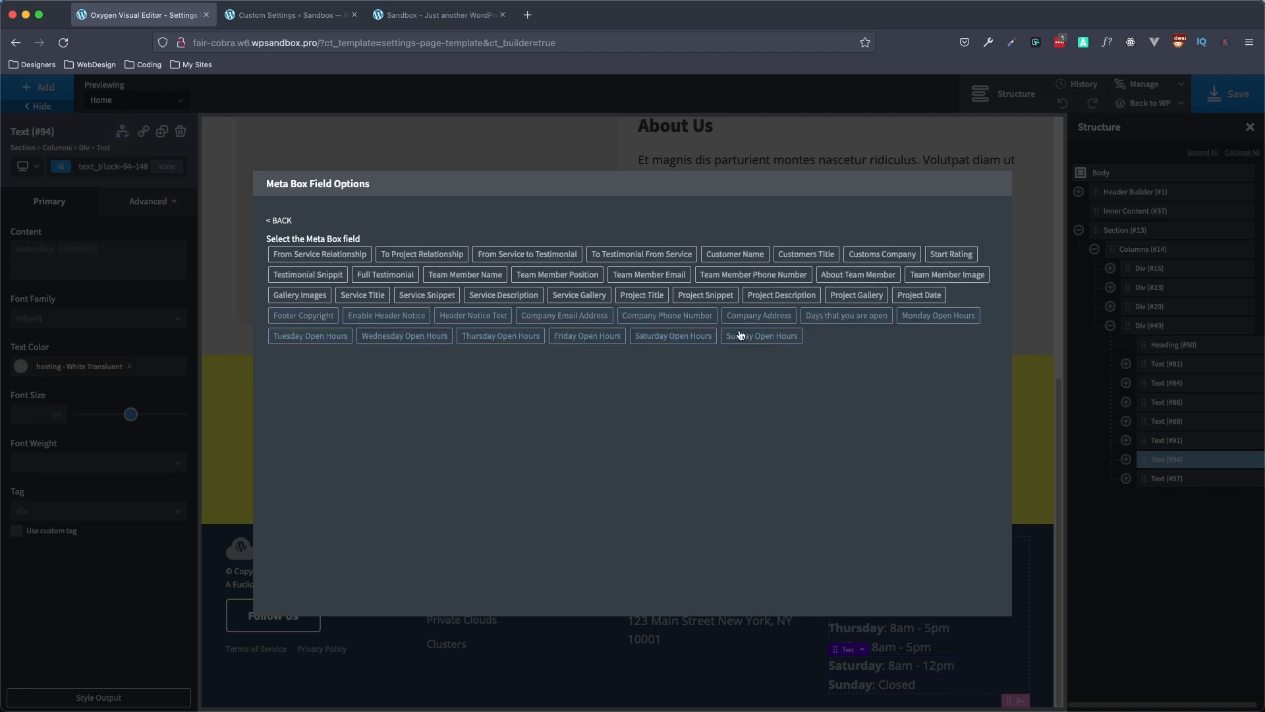
{"action": "left_click", "coordinate": [662, 342]}
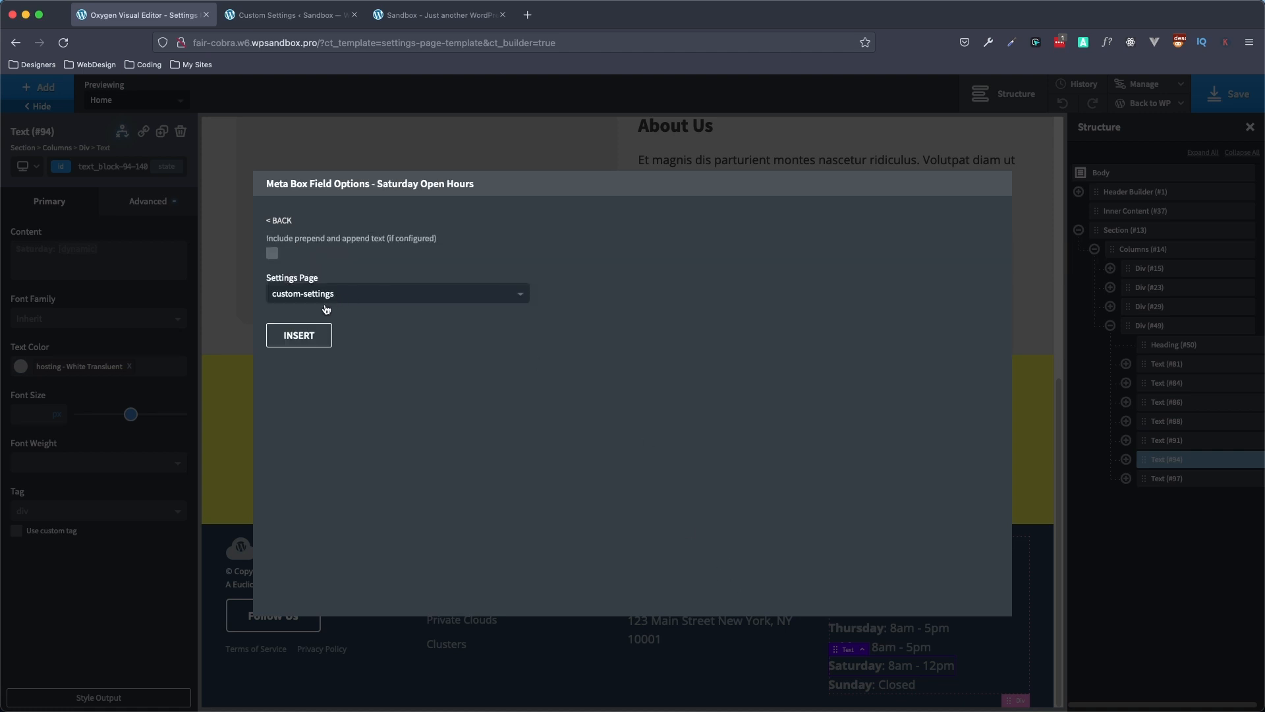
{"action": "left_click", "coordinate": [293, 341]}
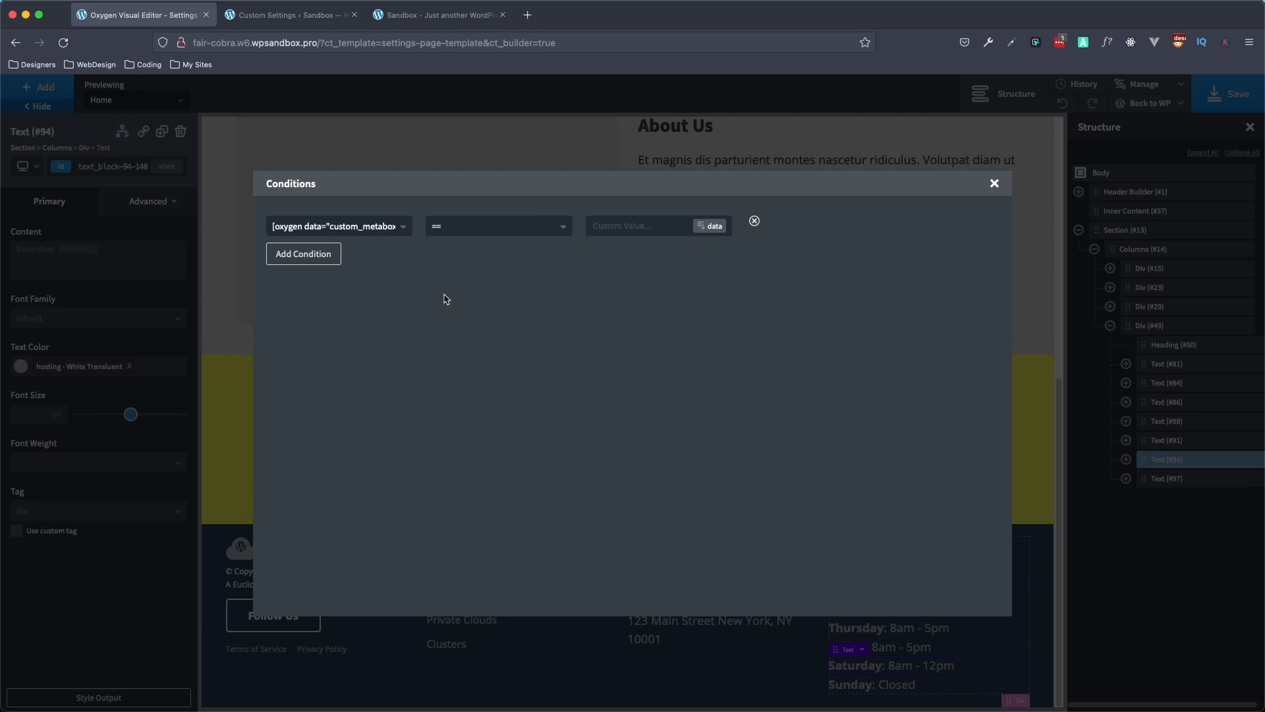
Set the Saturday condition's operator to is_not_blank, close the conditions and save the template
{"action": "left_click", "coordinate": [491, 236]}
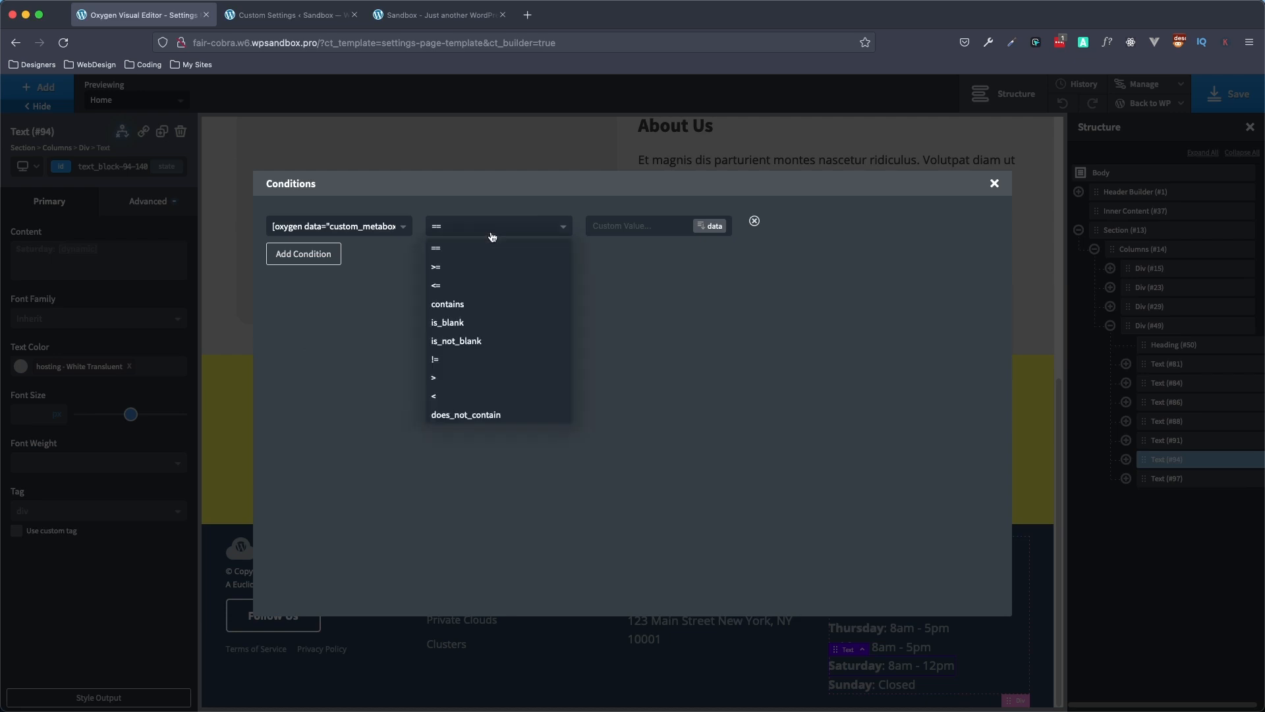
{"action": "left_click", "coordinate": [474, 342]}
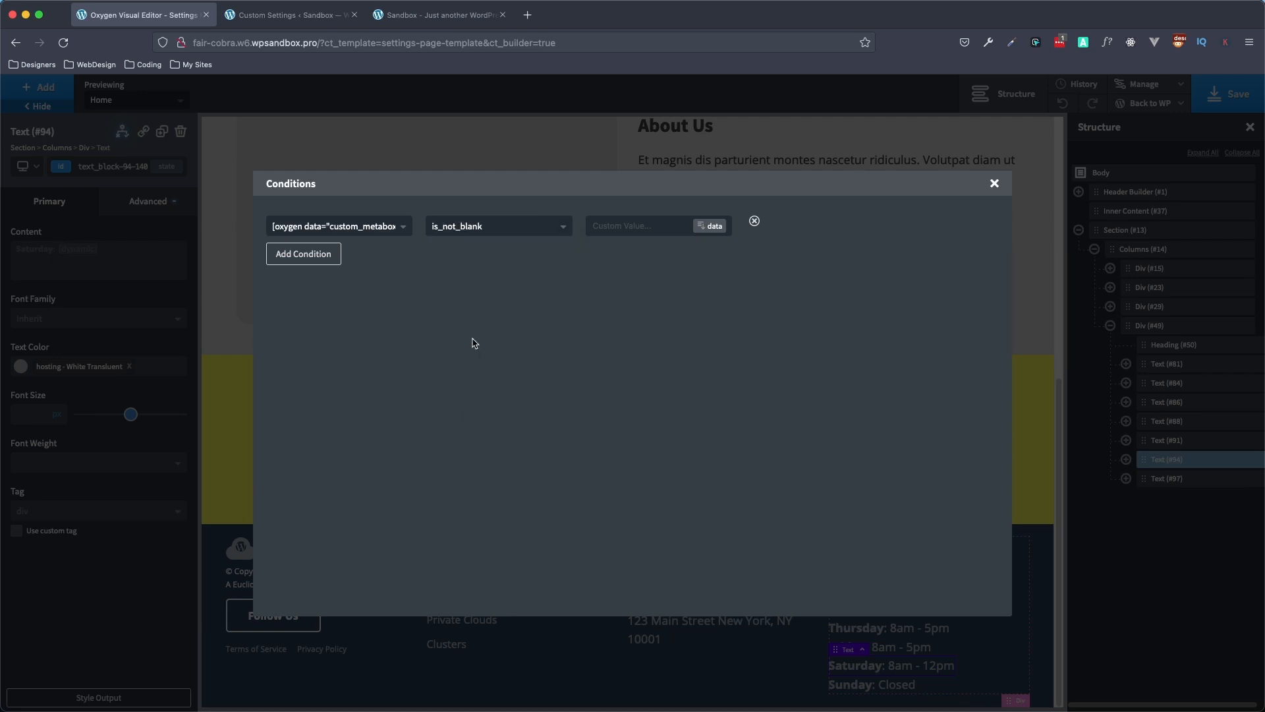
{"action": "left_click", "coordinate": [995, 184]}
{"action": "left_click", "coordinate": [1228, 93]}
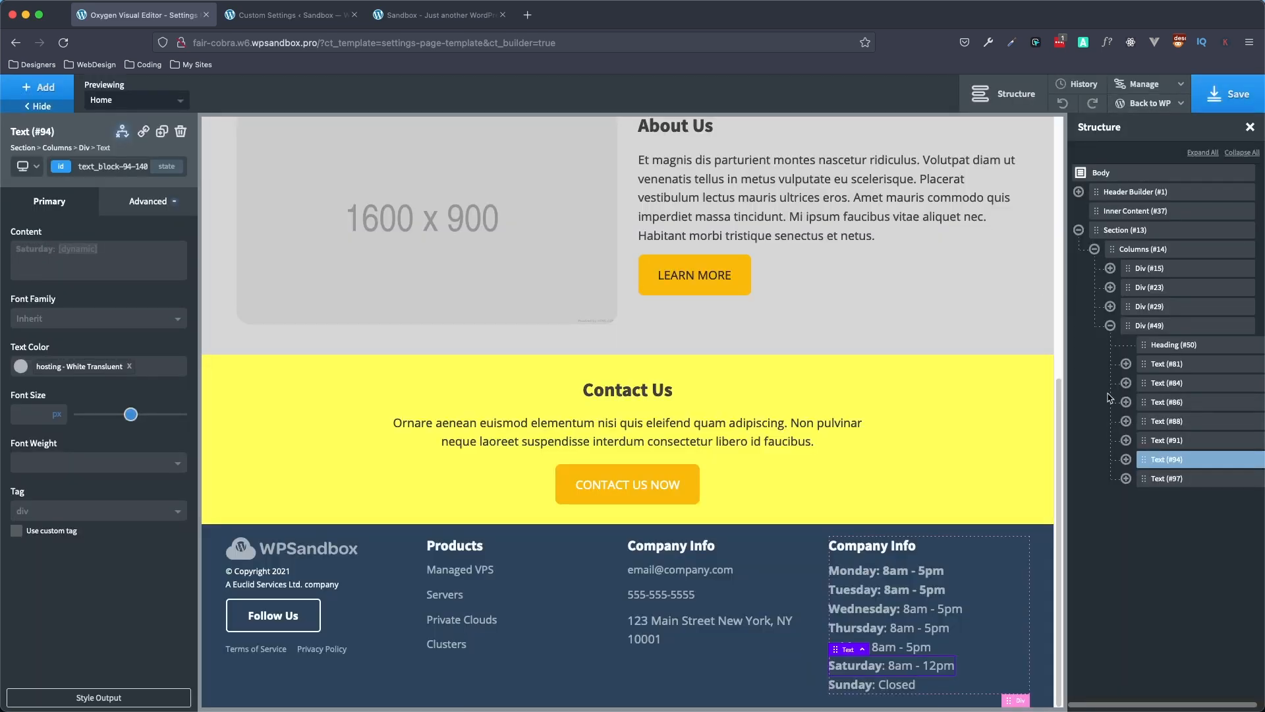
Set the Sunday text's in-editor behavior to Show/Hide Based on Conditions and save the template
{"action": "left_click", "coordinate": [1185, 476]}
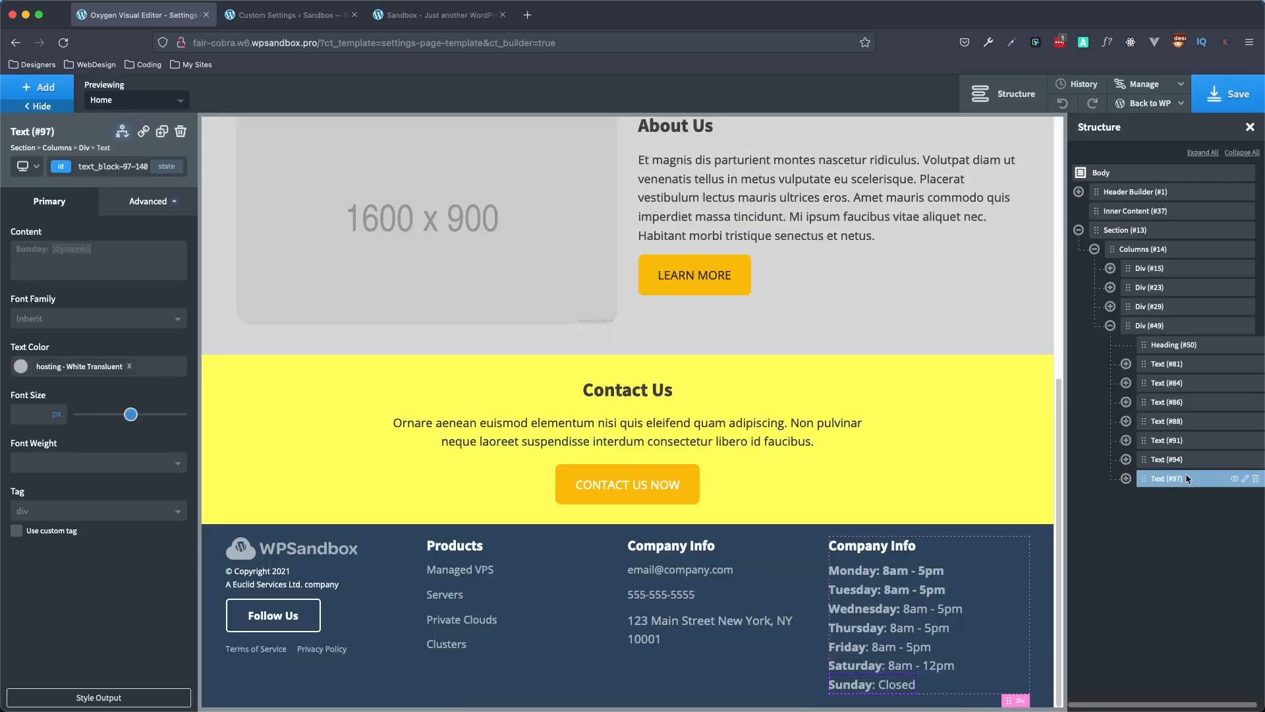
{"action": "left_click", "coordinate": [122, 134]}
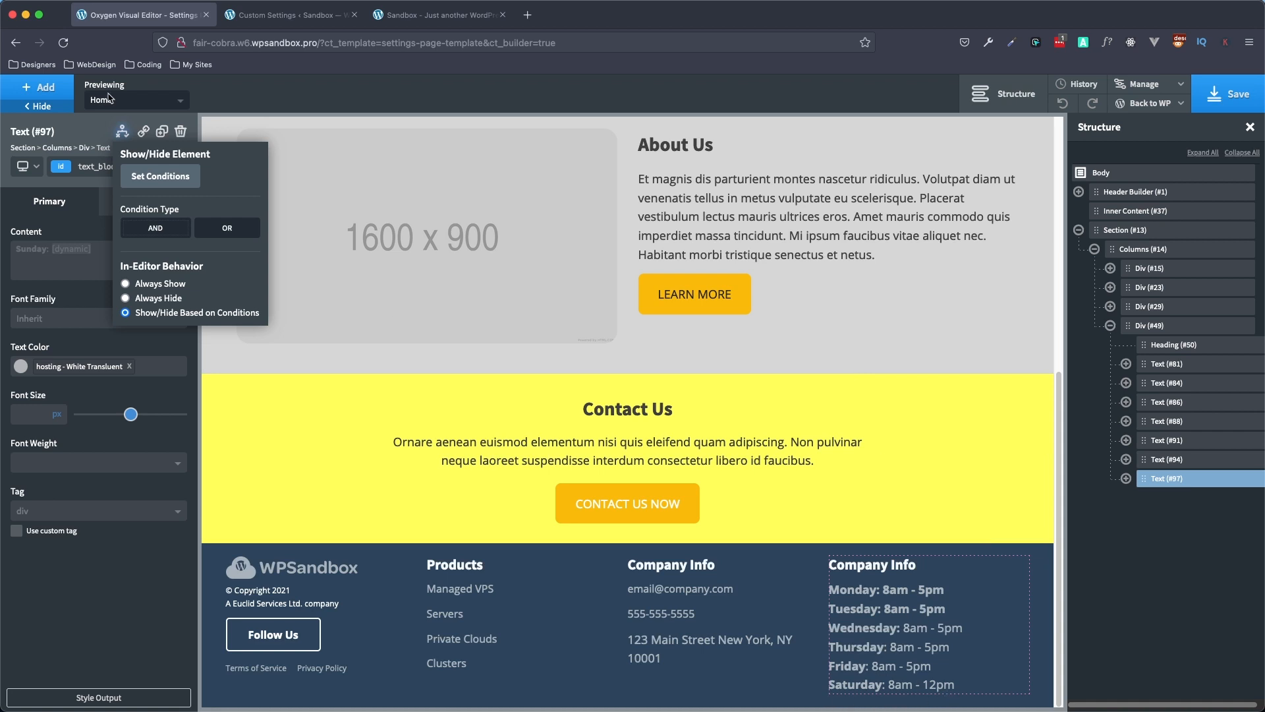
{"action": "left_click", "coordinate": [96, 131]}
{"action": "left_click", "coordinate": [1230, 95]}
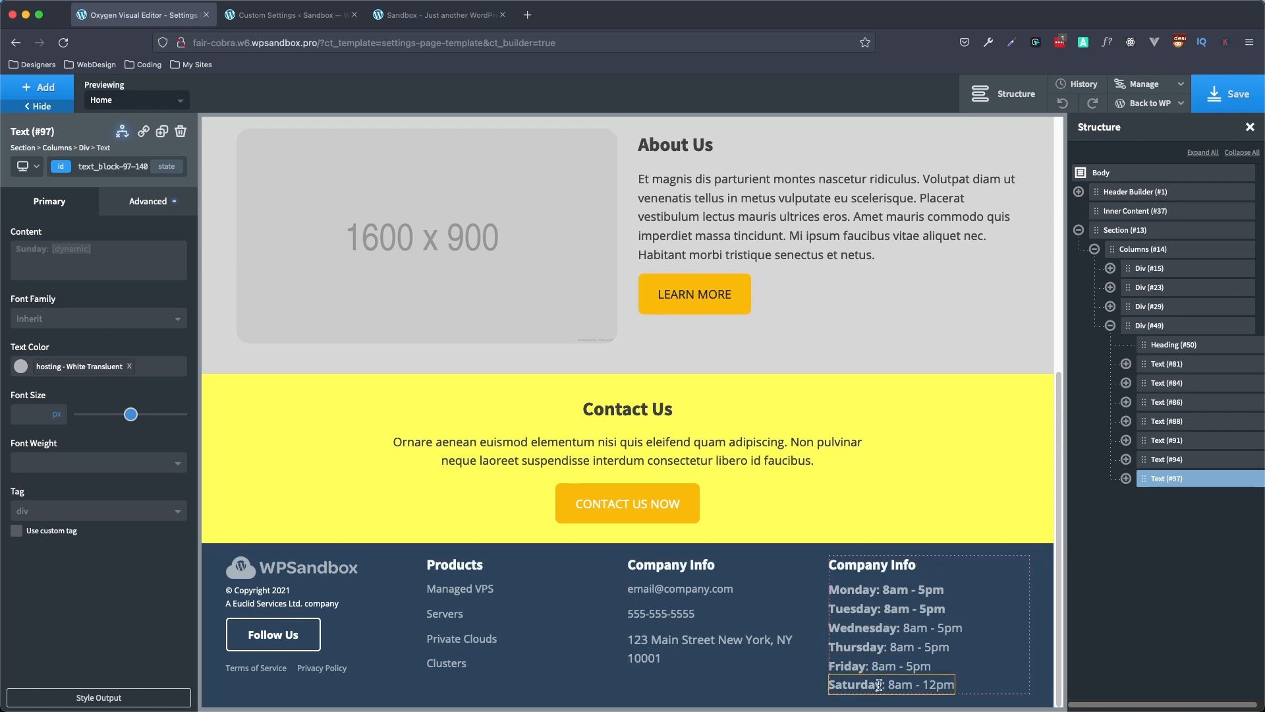
Save the Oxygen template, then clear the Saturday Open Hours in the Custom Settings company settings and save them
{"action": "left_click", "coordinate": [1235, 95]}
{"action": "left_click", "coordinate": [290, 13]}
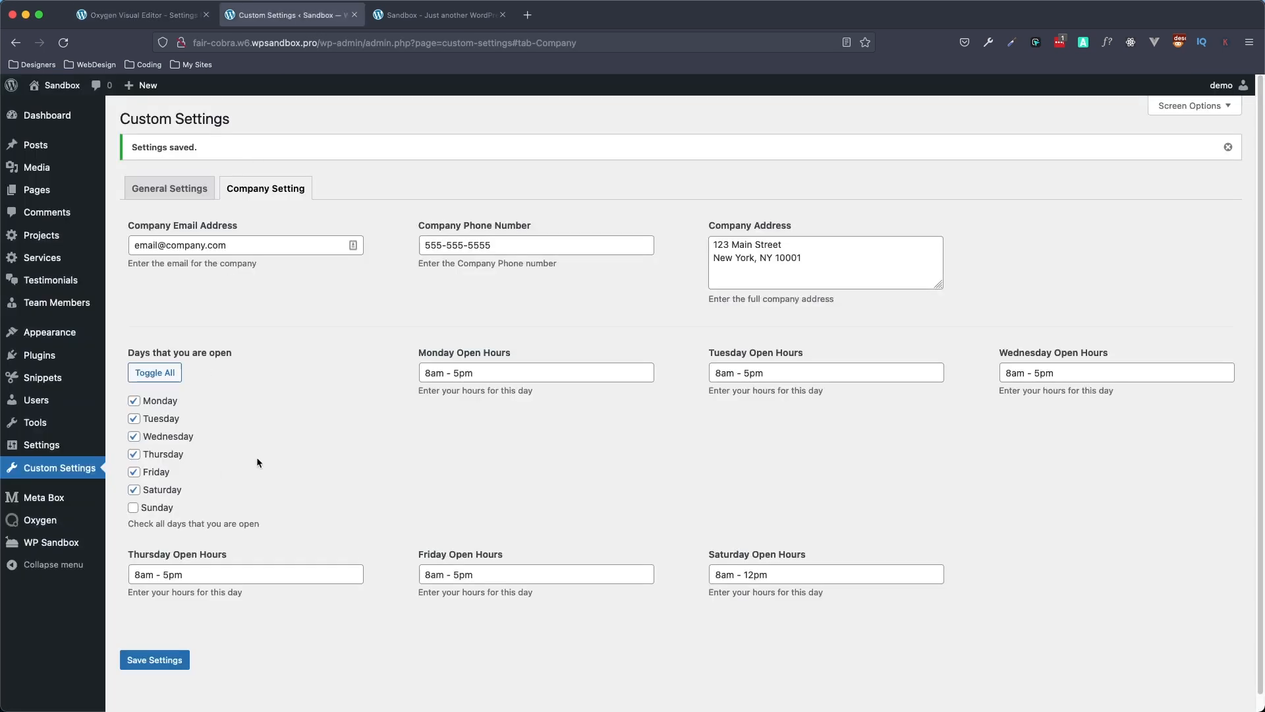
{"action": "triple_click", "coordinate": [804, 579]}
{"action": "key", "text": "BackSpace"}
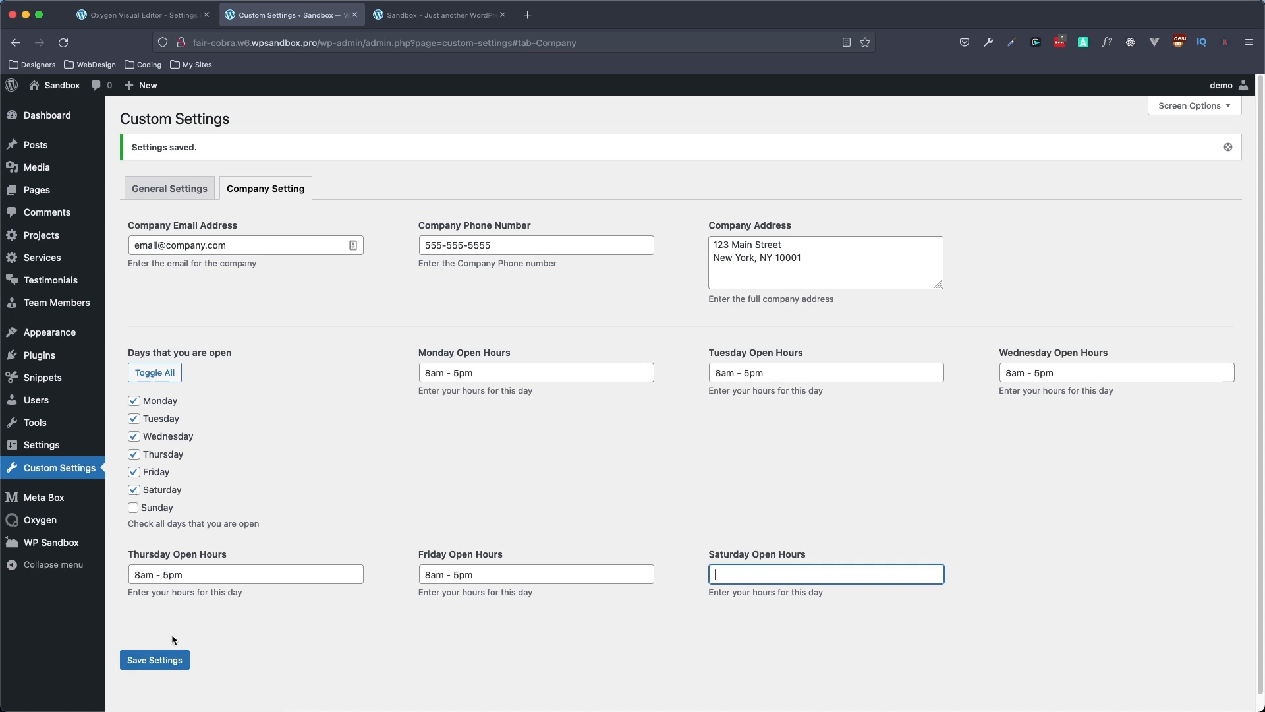
{"action": "left_click", "coordinate": [168, 661]}
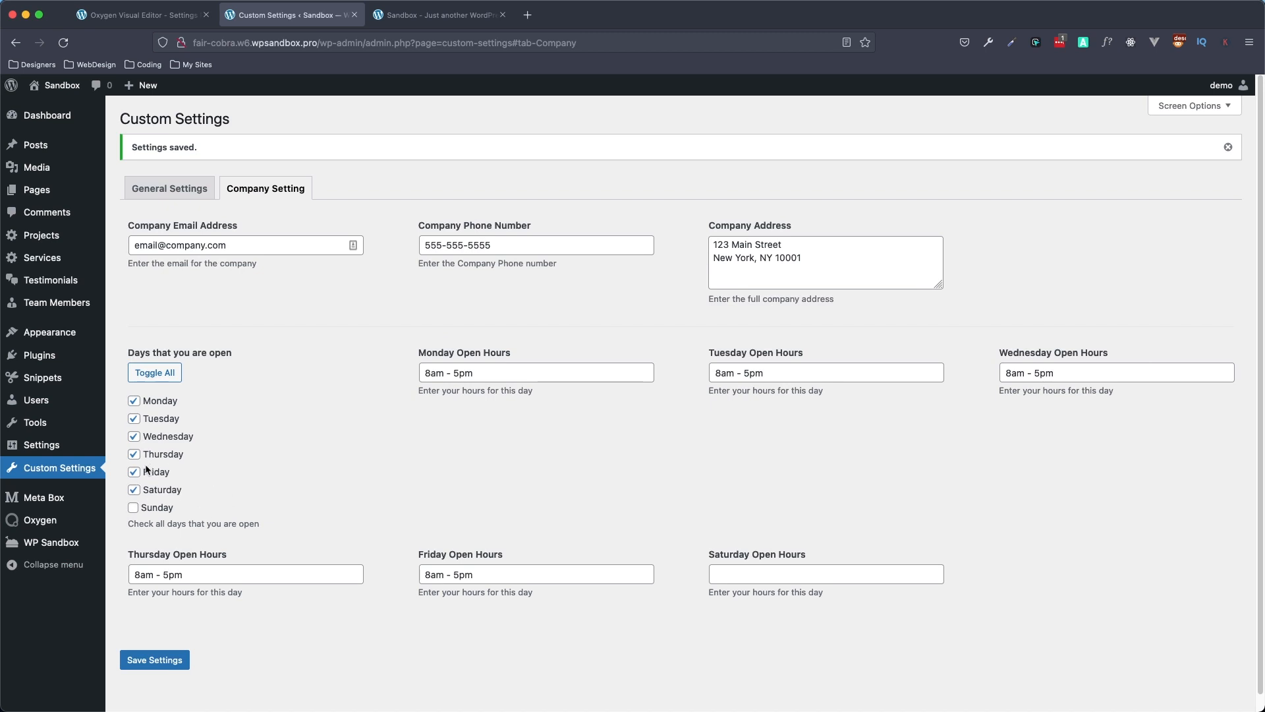
Reload the home page and check the footer's opening hours with the Saturday value cleared
{"action": "left_click", "coordinate": [438, 14]}
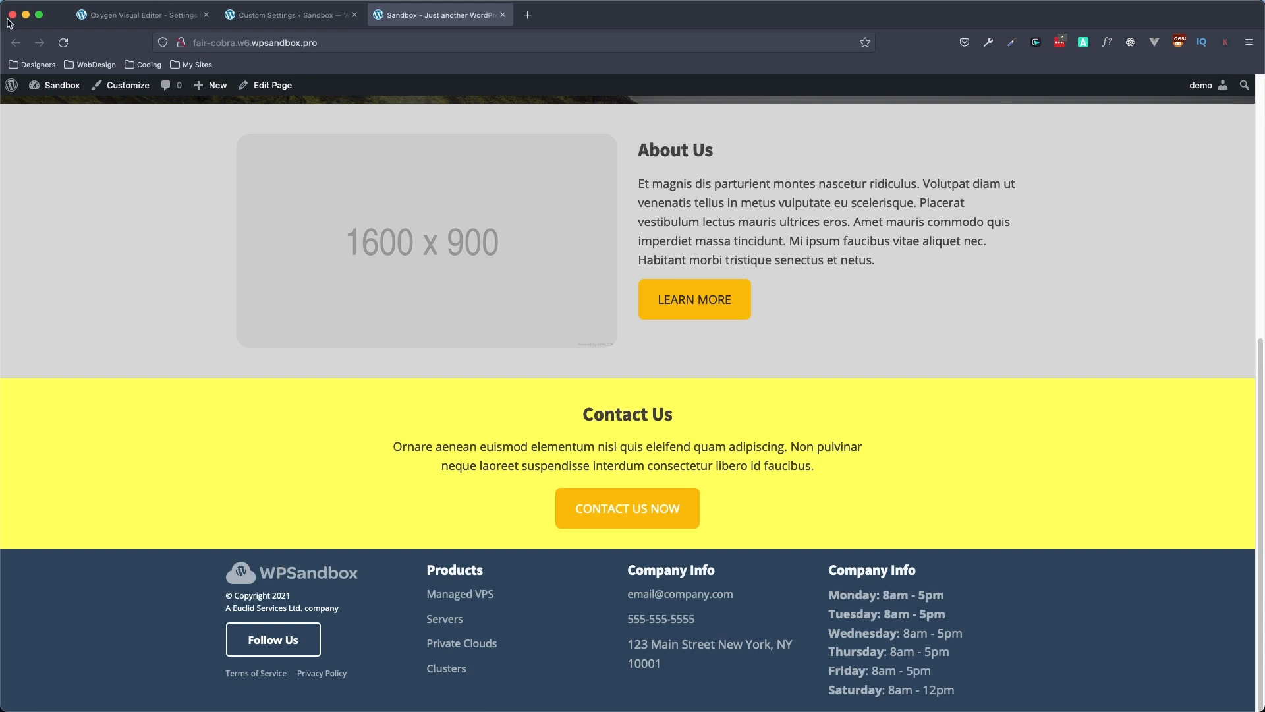
{"action": "left_click", "coordinate": [63, 42]}
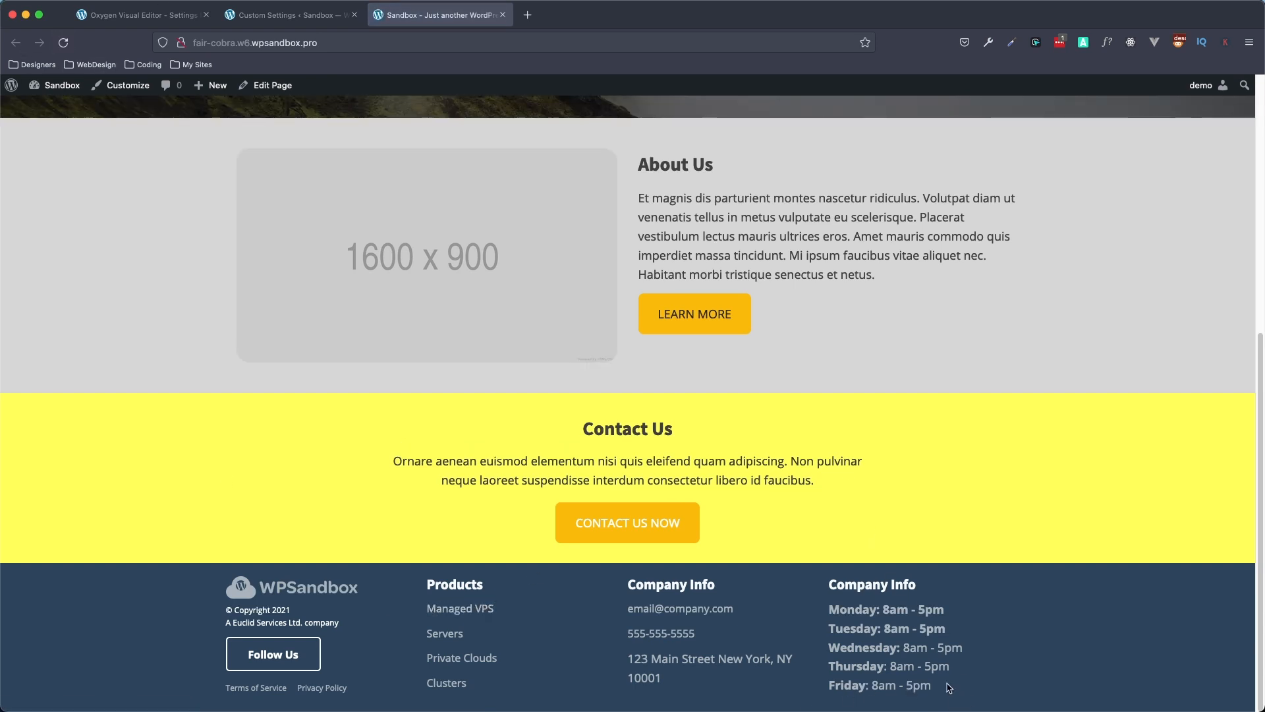
{"action": "scroll", "coordinate": [943, 686], "scroll_direction": "up", "scroll_amount": 10}
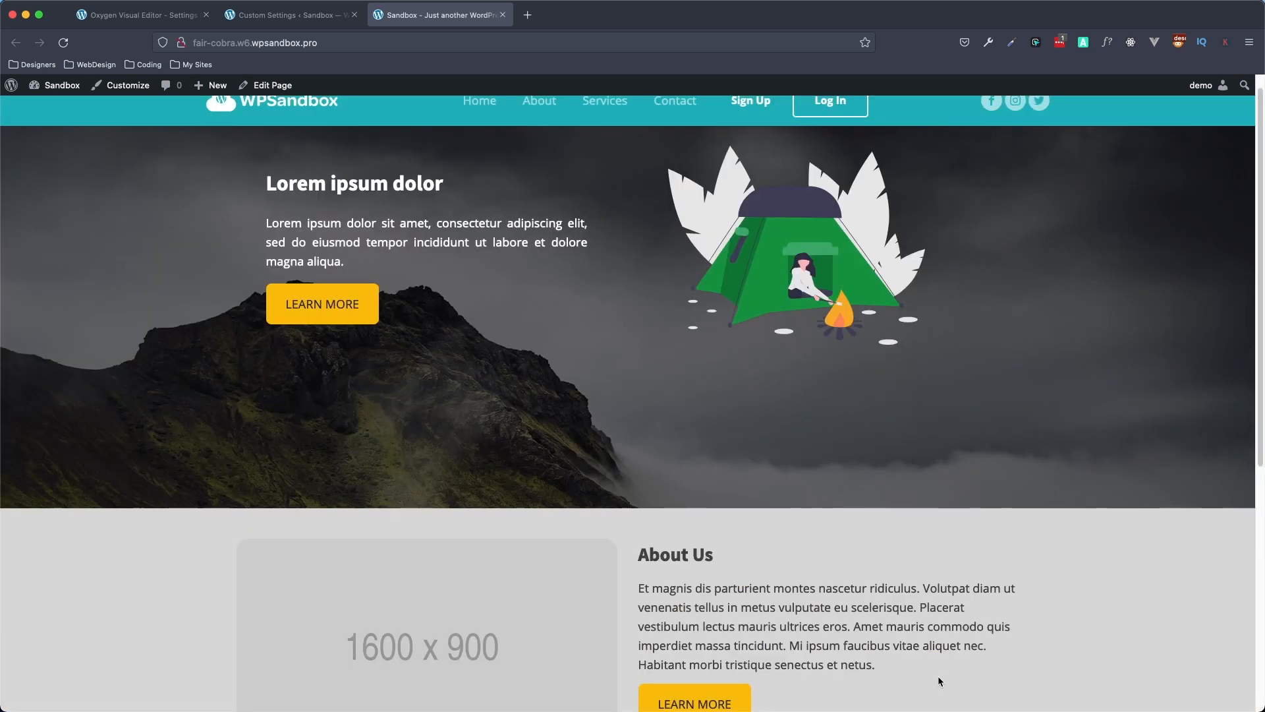
In the general custom settings, enable the header notice and save the settings
{"action": "left_click", "coordinate": [308, 15]}
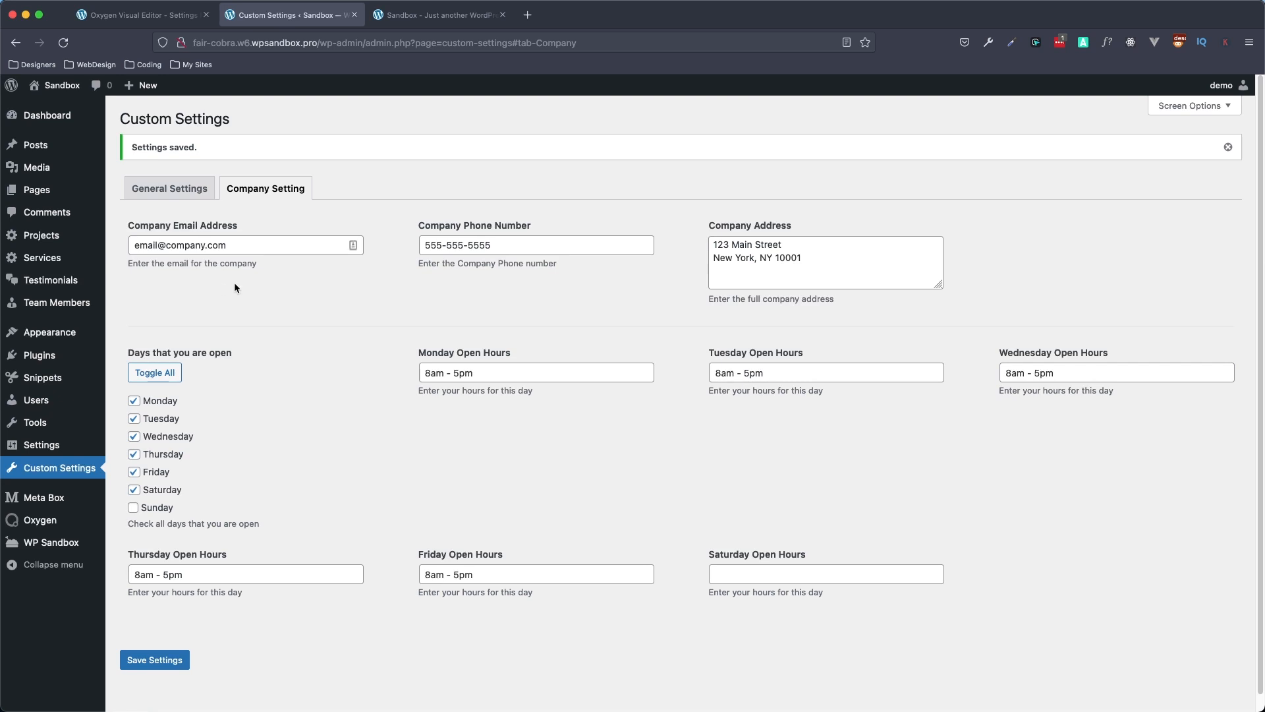
{"action": "left_click", "coordinate": [175, 187]}
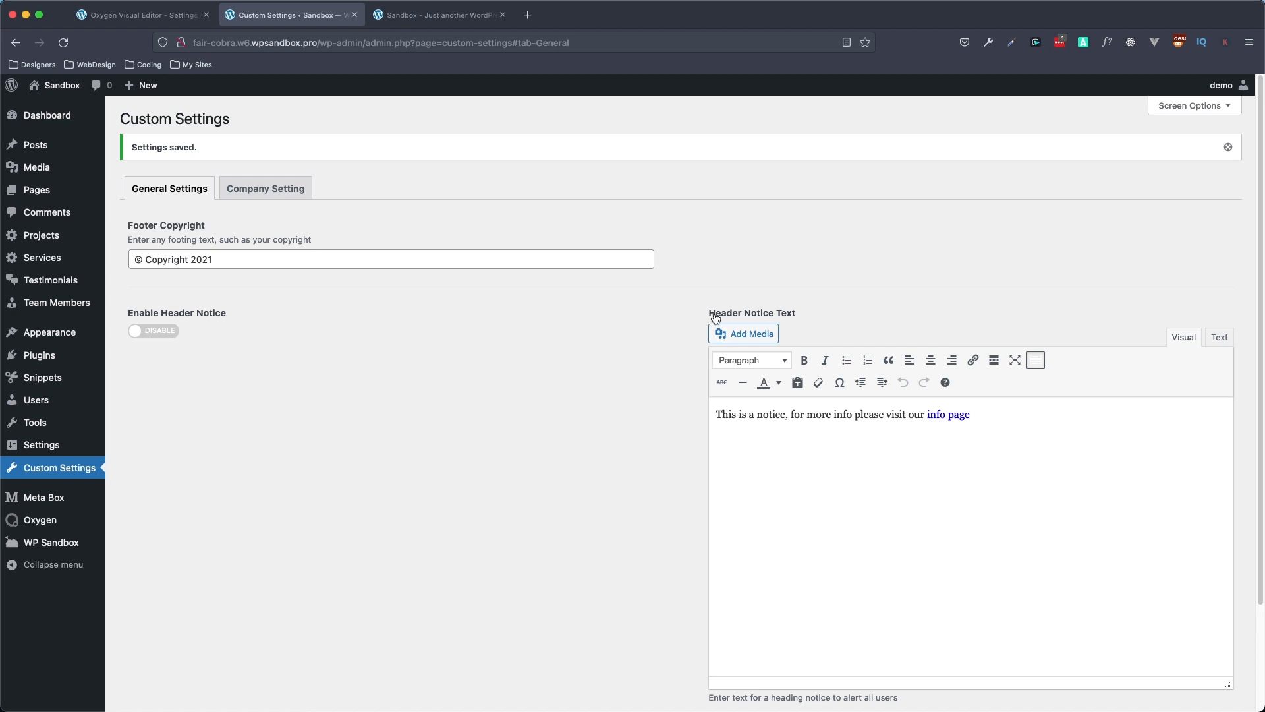
{"action": "left_click", "coordinate": [137, 336]}
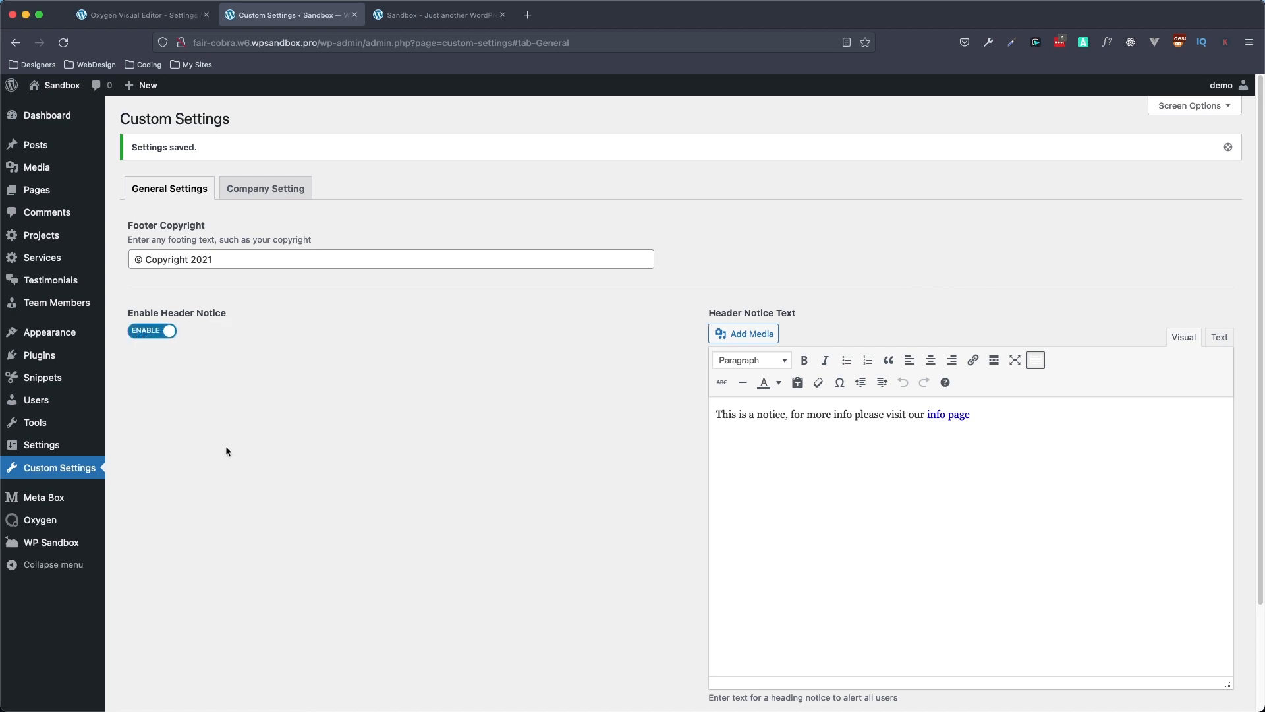
{"action": "scroll", "coordinate": [226, 446], "scroll_direction": "down", "scroll_amount": 3}
{"action": "left_click", "coordinate": [153, 676]}
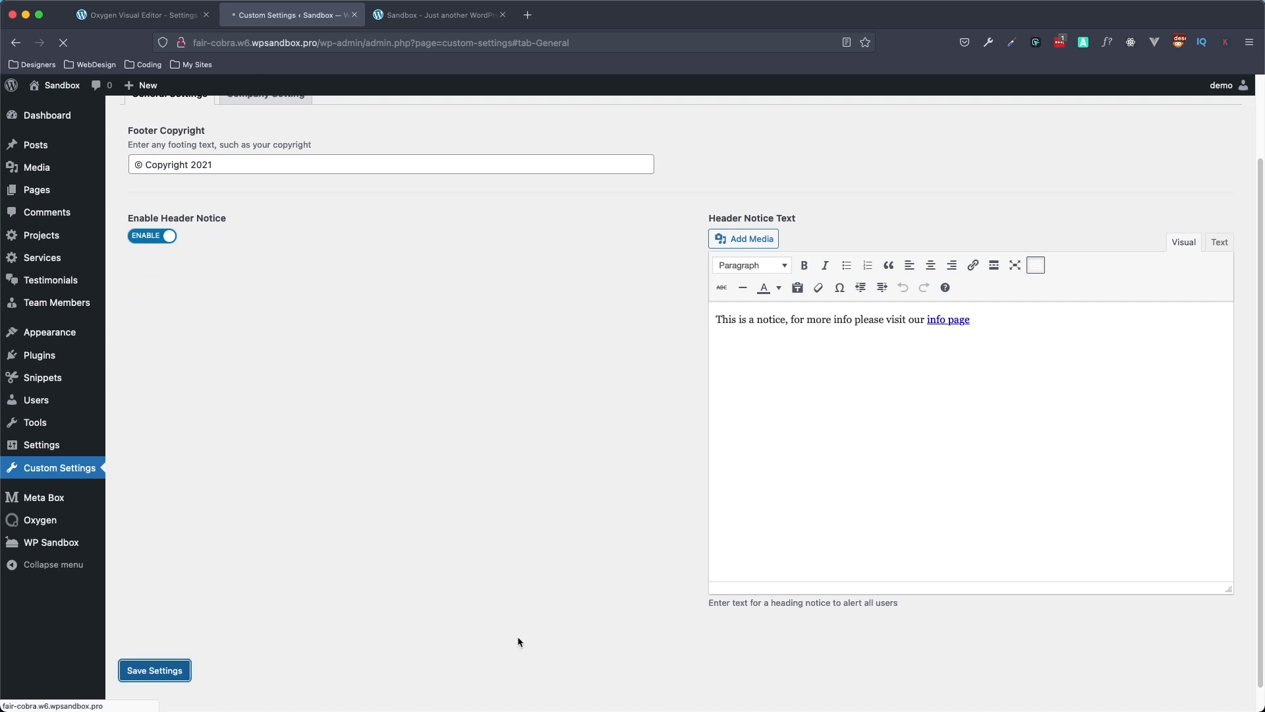
In the Oxygen editor, save the template, reload it and display its structure tree
{"action": "left_click", "coordinate": [138, 15]}
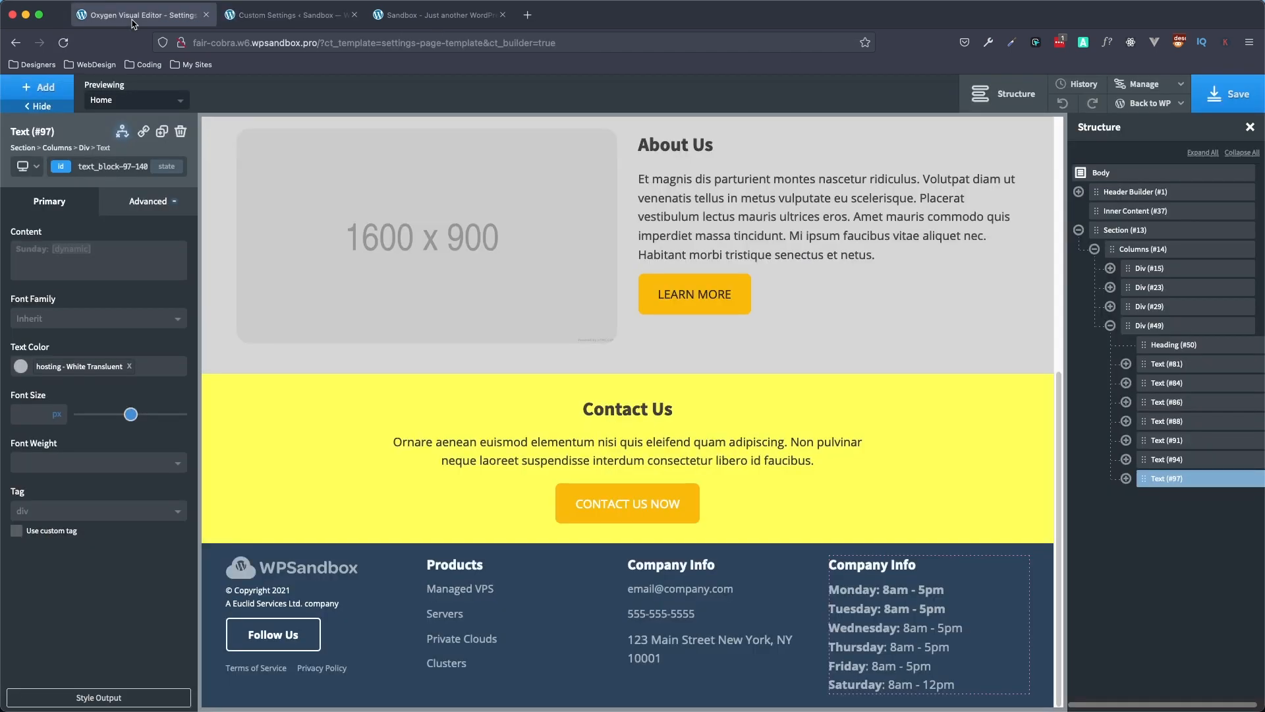
{"action": "left_click", "coordinate": [1224, 102]}
{"action": "left_click", "coordinate": [64, 42]}
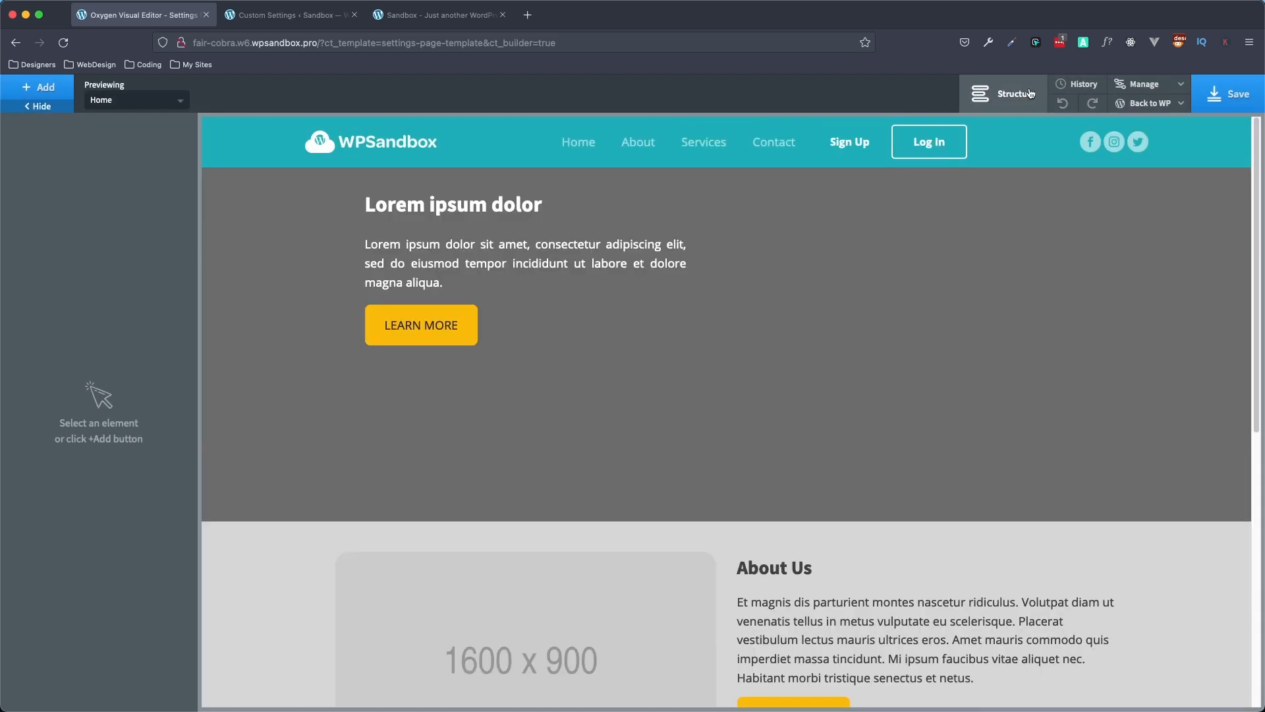
{"action": "left_click", "coordinate": [1032, 94]}
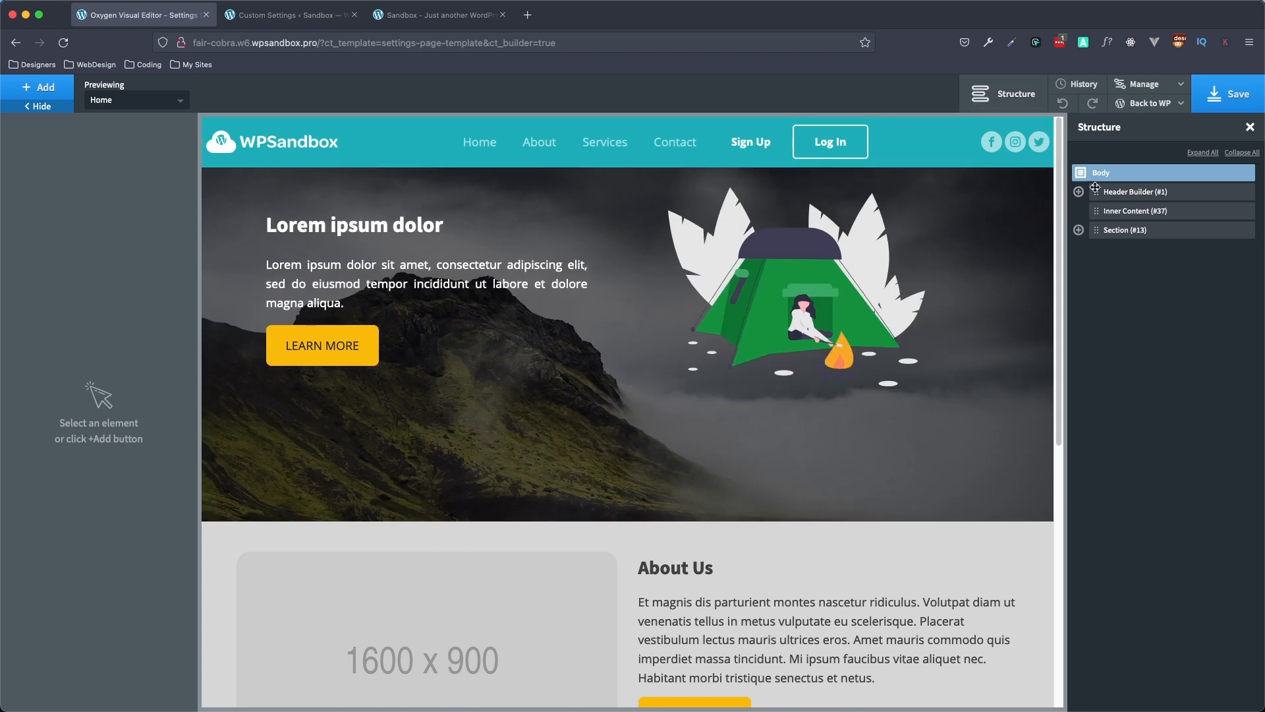
Add a new section to the template and move it above the Header Builder
{"action": "left_click", "coordinate": [46, 92]}
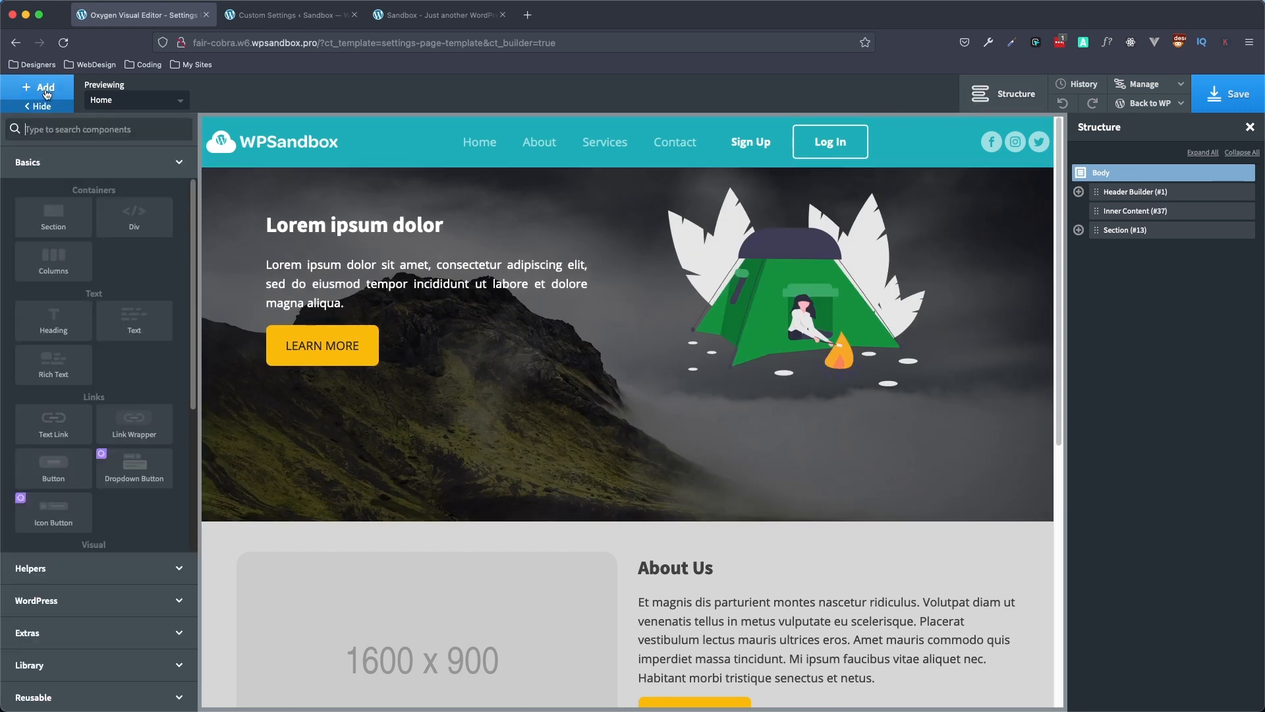
{"action": "left_click", "coordinate": [65, 215]}
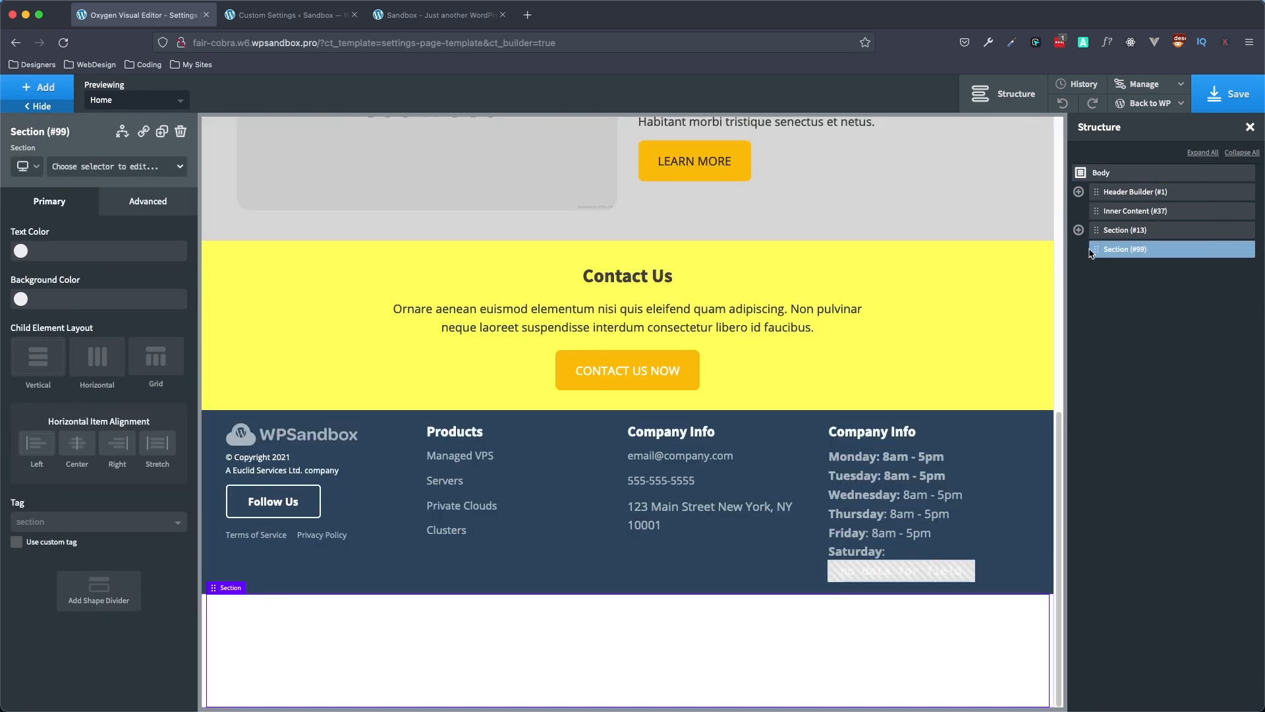
{"action": "left_click_drag", "start_coordinate": [1097, 249], "coordinate": [1104, 195]}
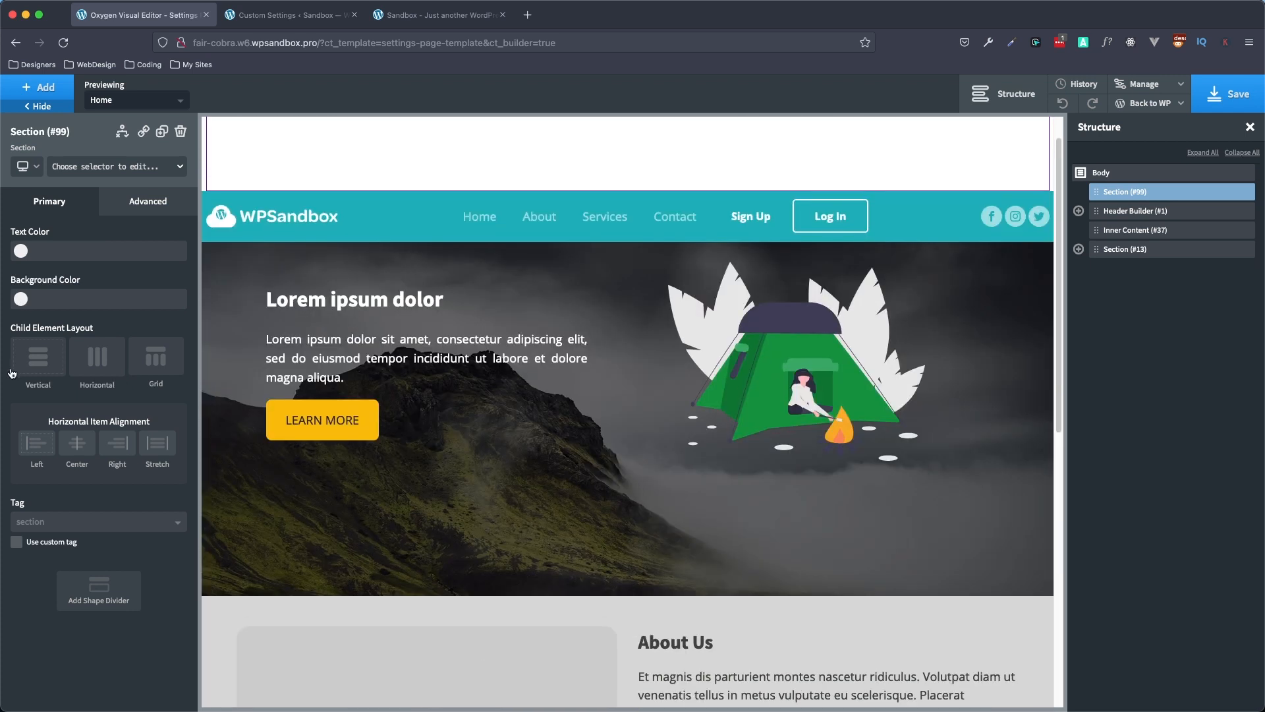
Set the new section's background color to light red #ff6868
{"action": "left_click", "coordinate": [20, 299]}
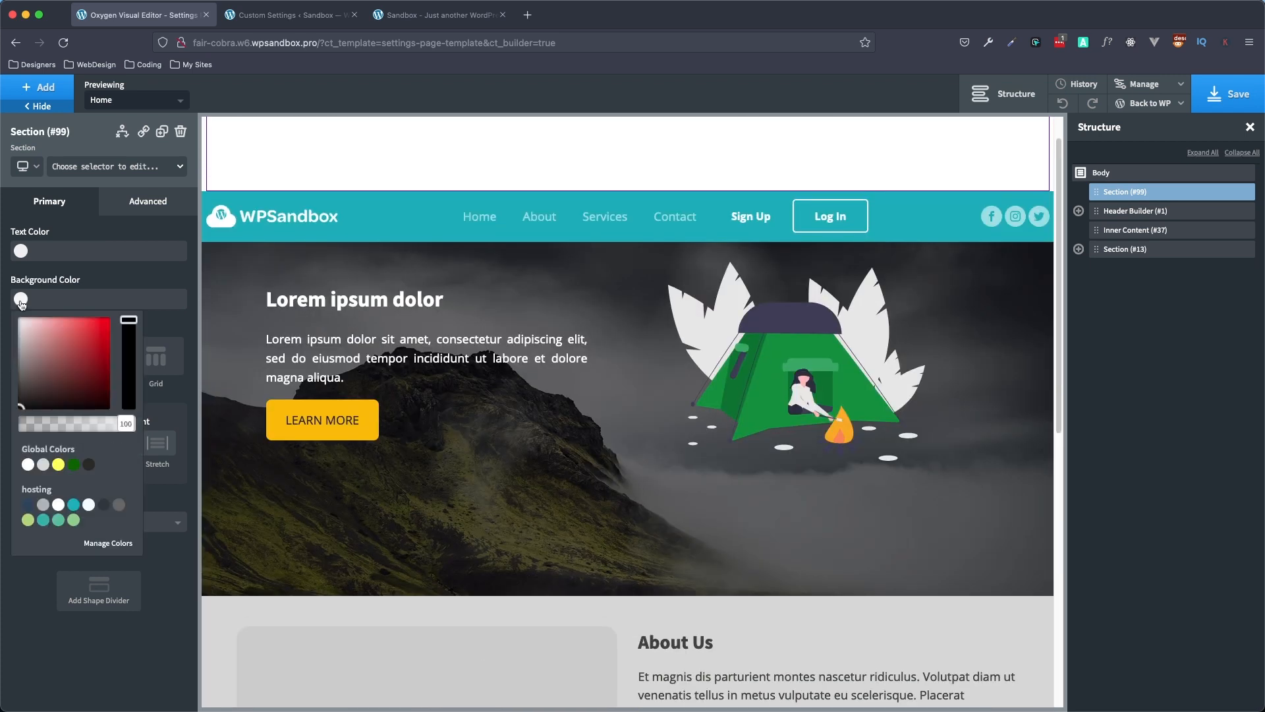
{"action": "left_click", "coordinate": [84, 324]}
{"action": "mouse_move", "coordinate": [84, 325]}
{"action": "left_mouse_down"}
{"action": "mouse_move", "coordinate": [104, 319]}
{"action": "mouse_move", "coordinate": [72, 309]}
{"action": "left_mouse_up"}
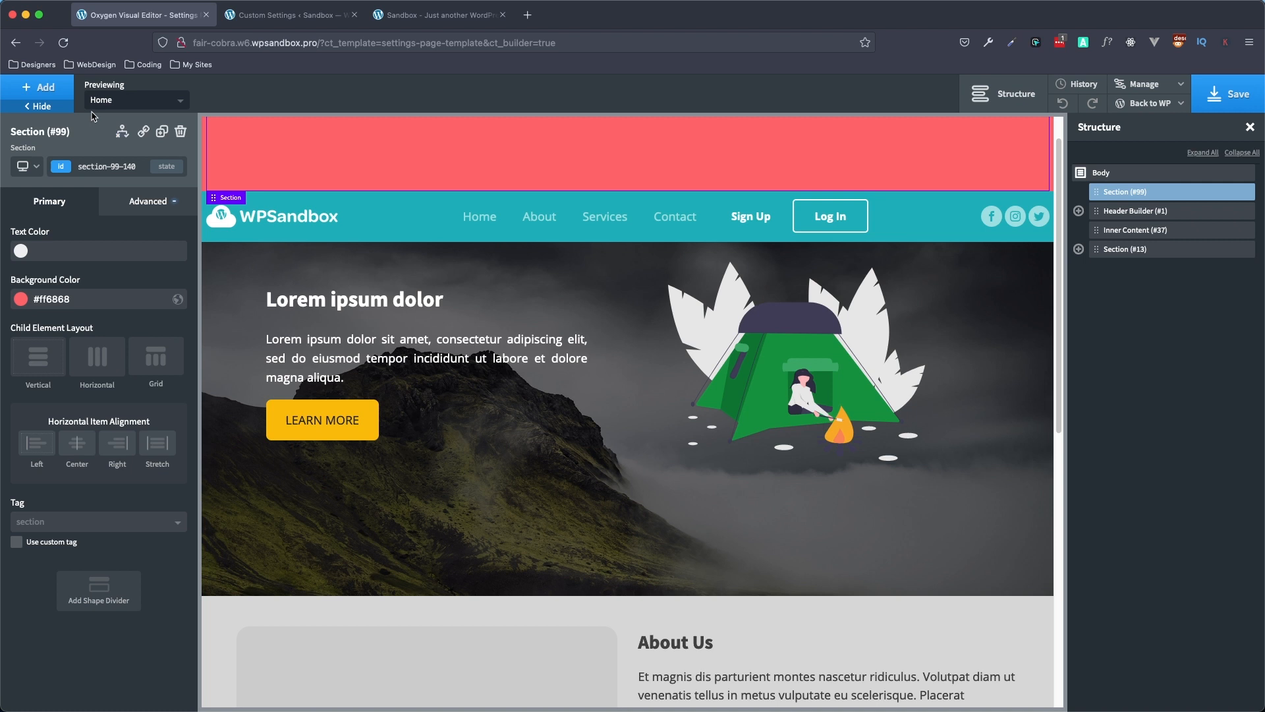
Add a text element inside the red section with font weight 600 and font size 18 px
{"action": "left_click", "coordinate": [38, 91]}
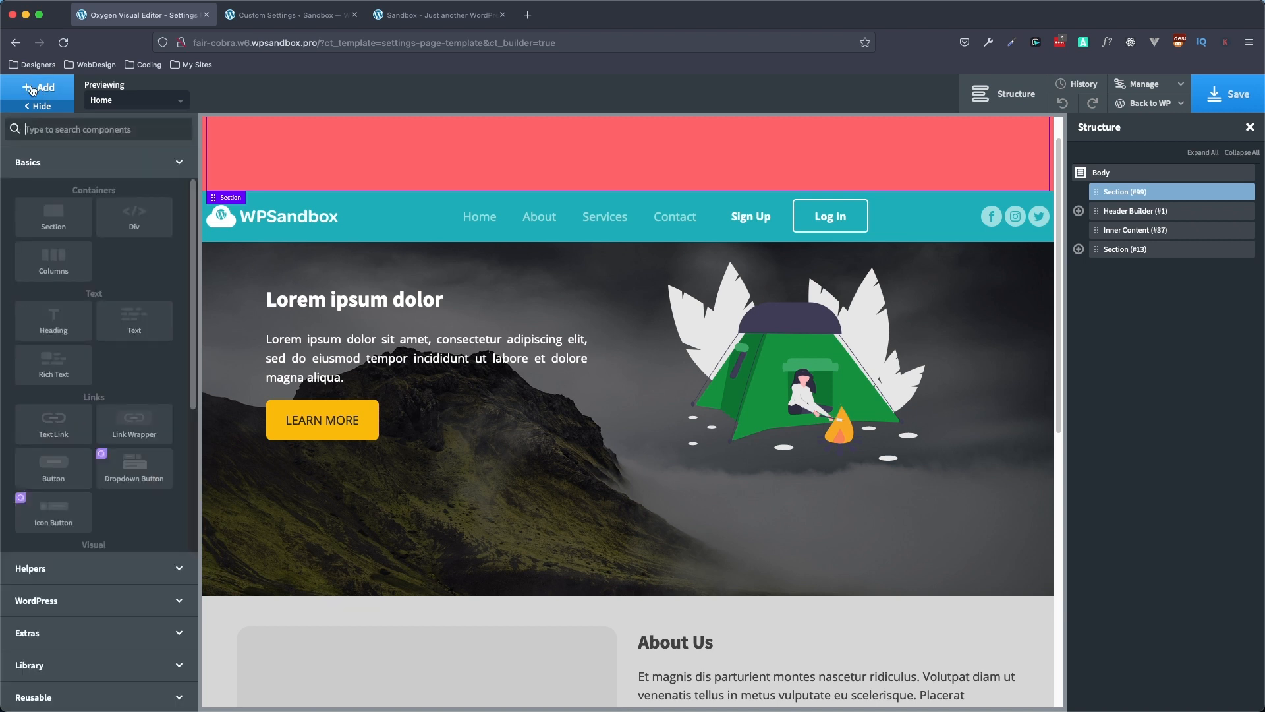
{"action": "left_click", "coordinate": [128, 322]}
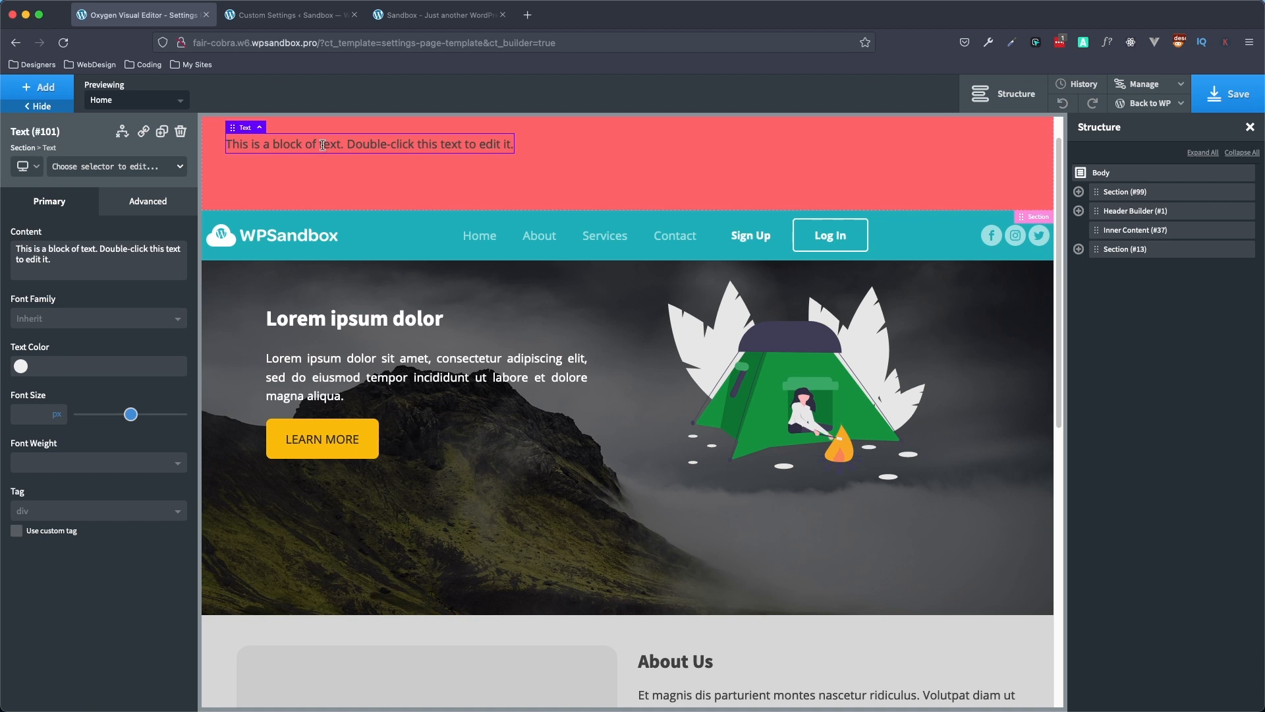
{"action": "left_click", "coordinate": [68, 469]}
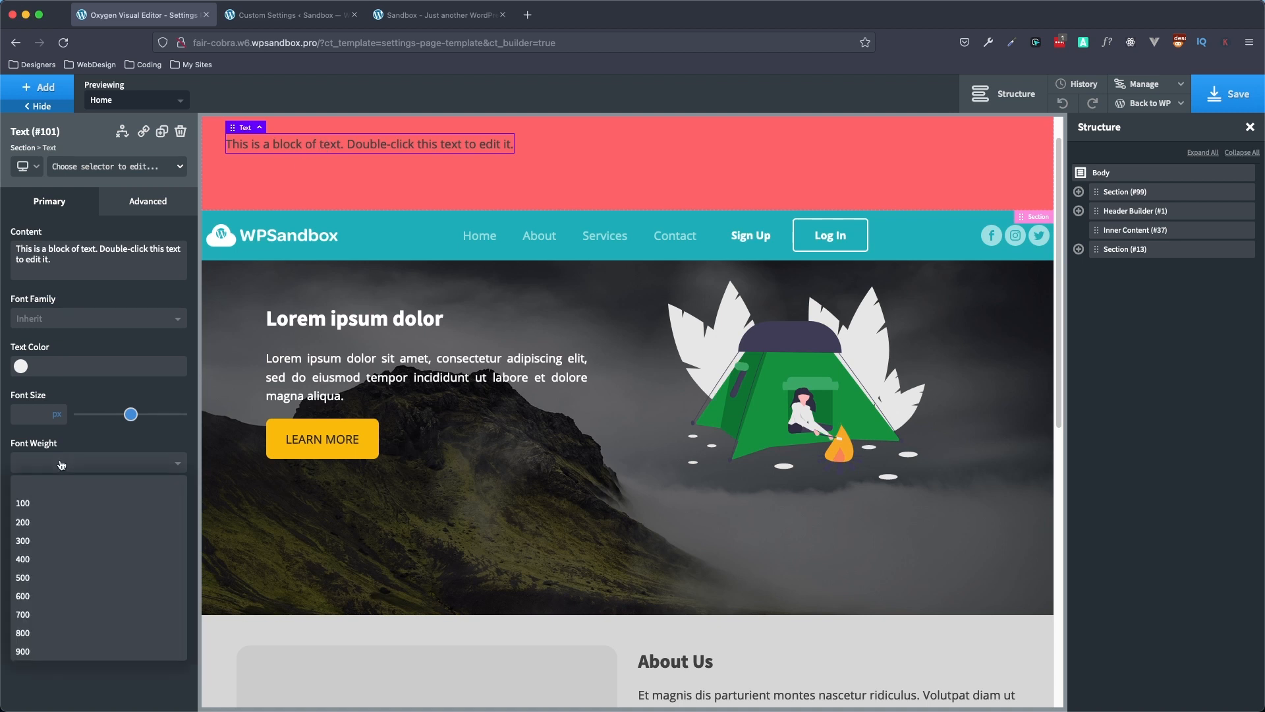
{"action": "left_click", "coordinate": [50, 598]}
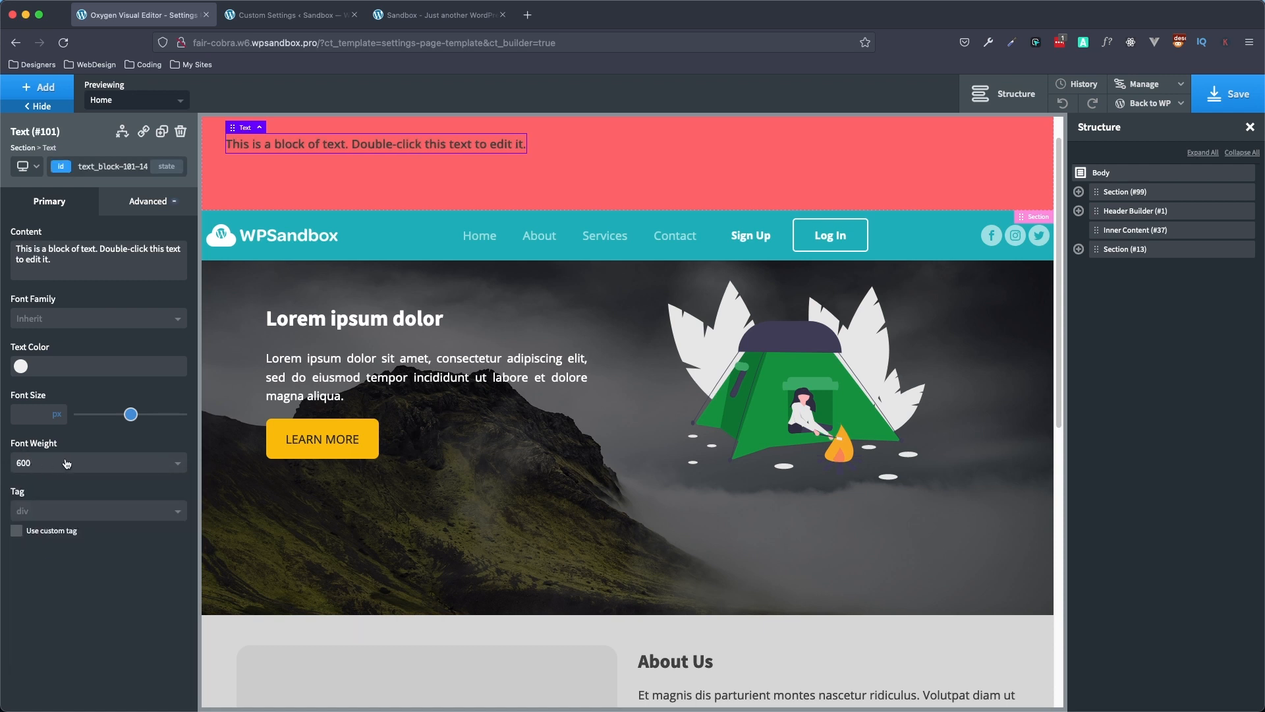
{"action": "left_click", "coordinate": [39, 464]}
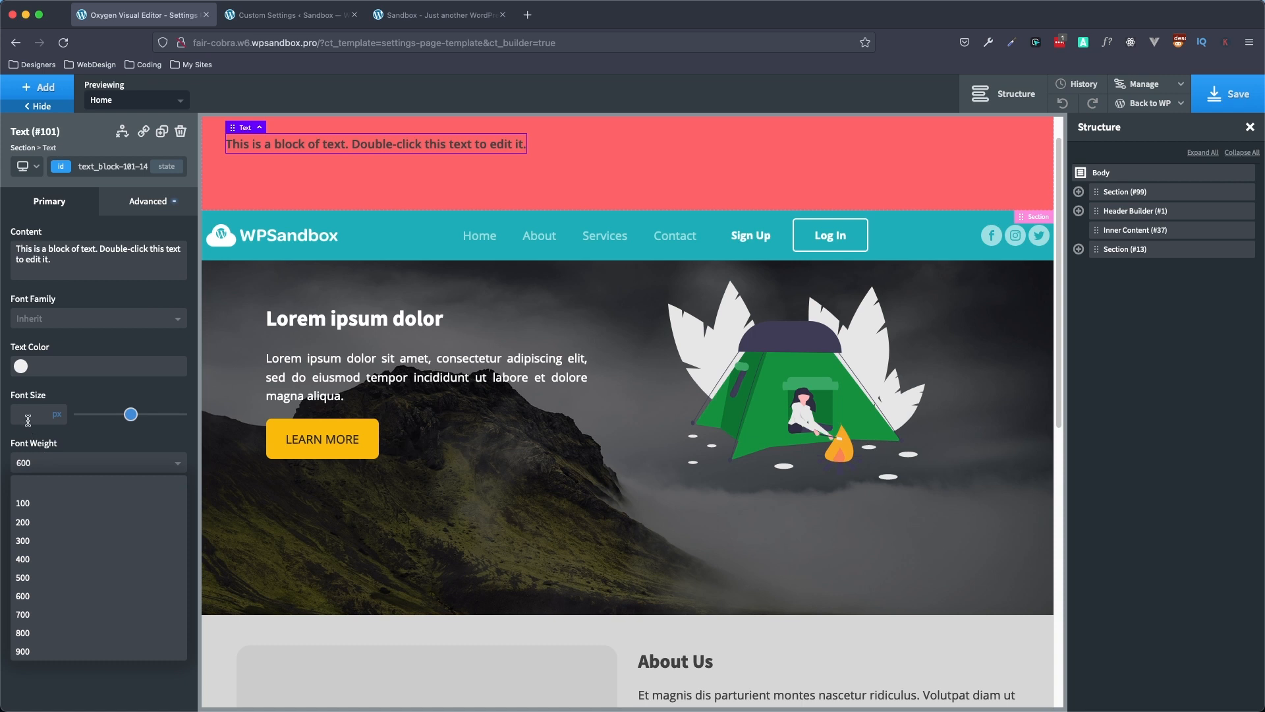
{"action": "type", "text": "18"}
Set the red section's top and bottom container padding to 1 rem each
{"action": "left_click", "coordinate": [125, 202]}
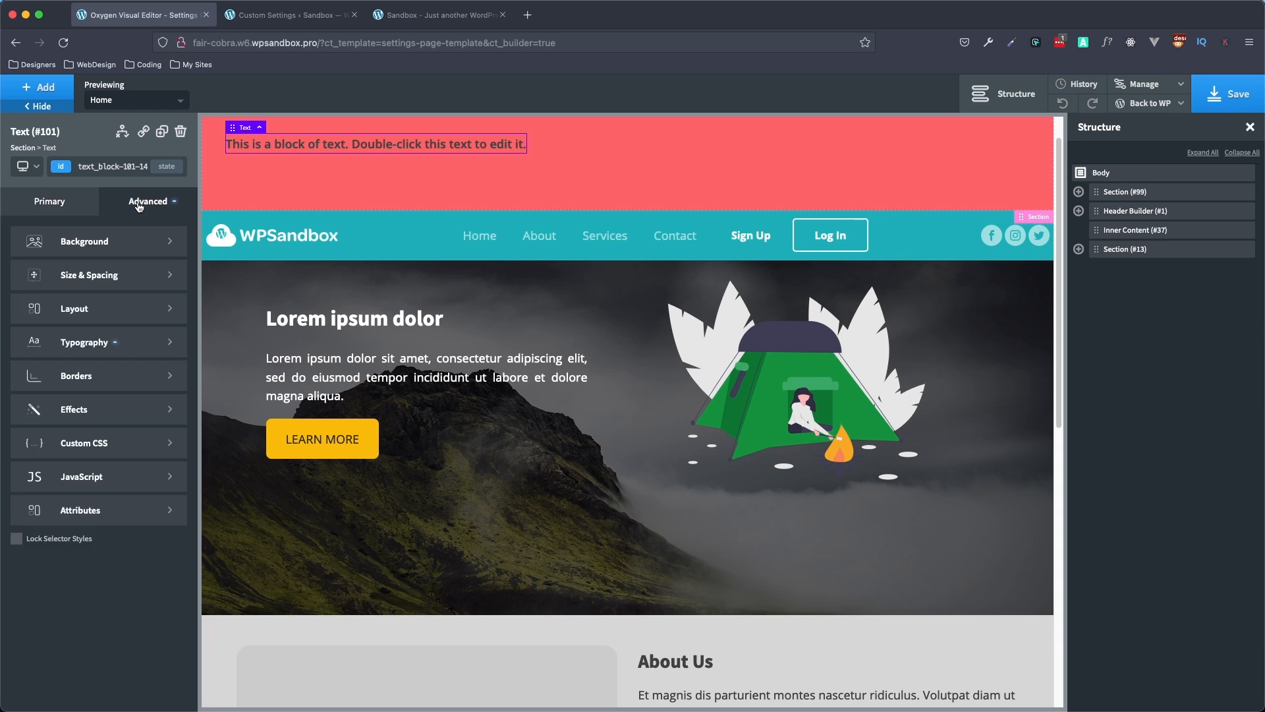
{"action": "left_click", "coordinate": [91, 276]}
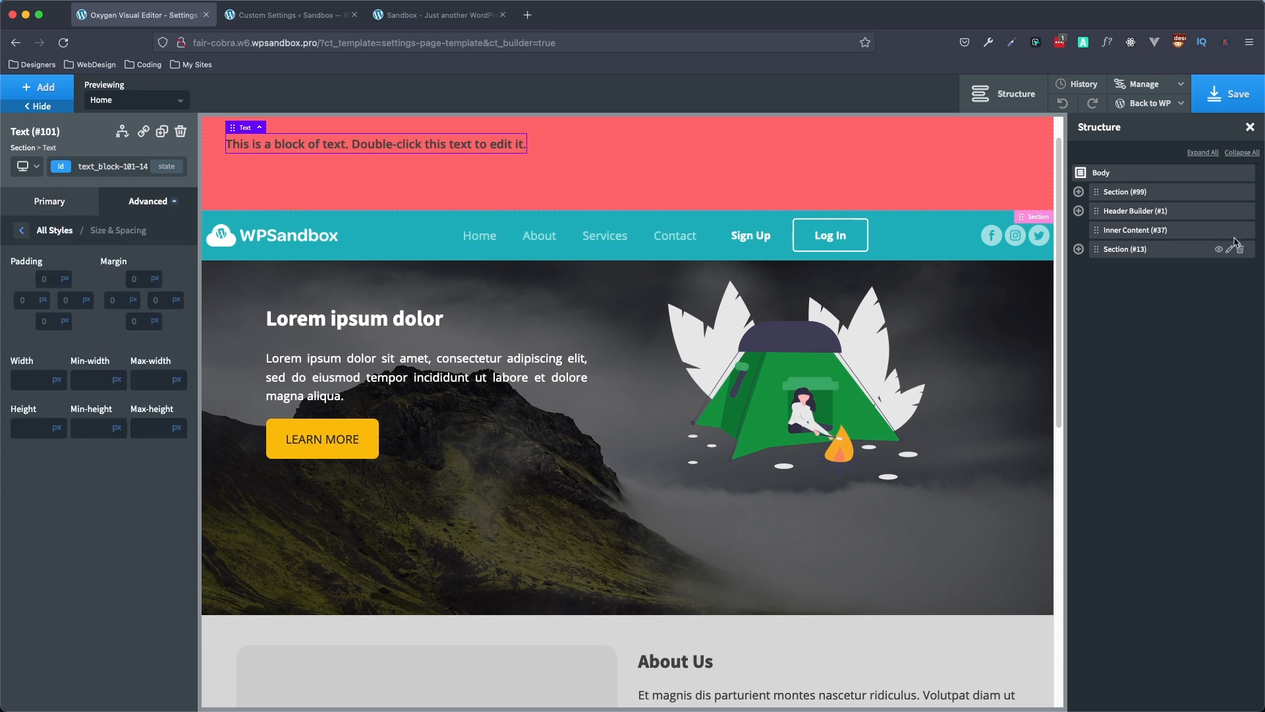
{"action": "left_click", "coordinate": [1161, 193]}
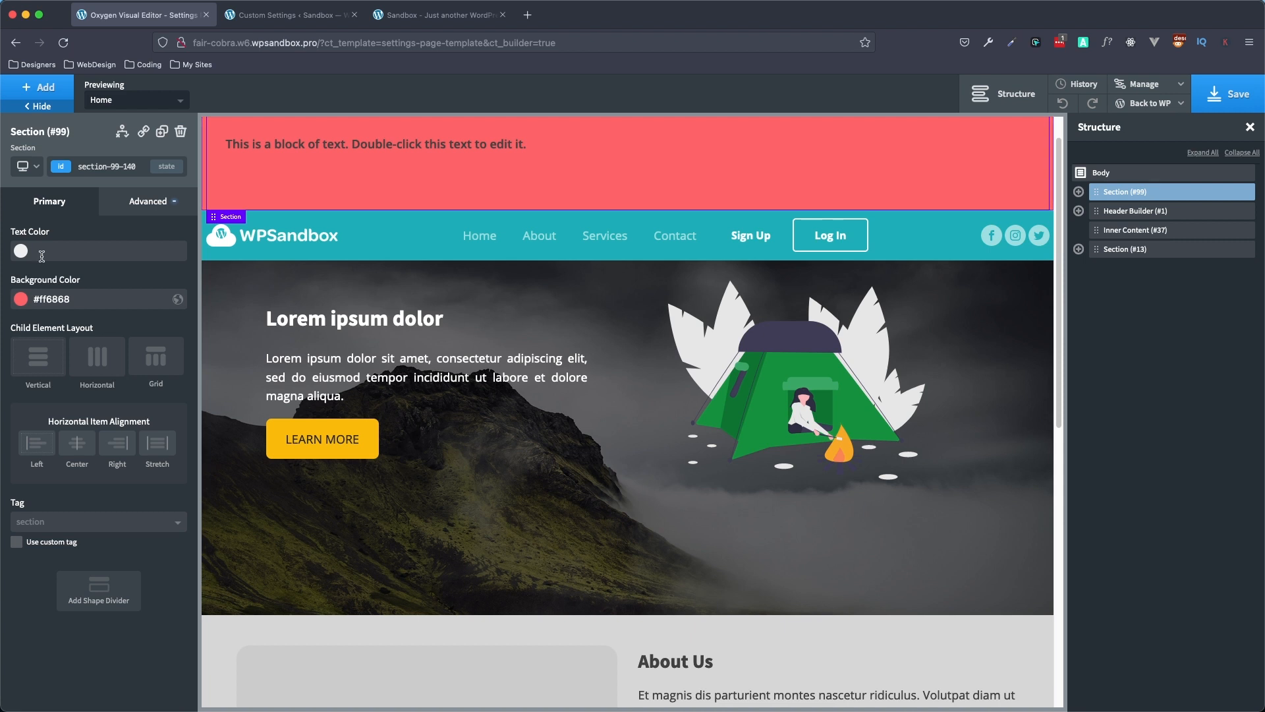
{"action": "left_click", "coordinate": [148, 202]}
{"action": "left_click", "coordinate": [84, 276]}
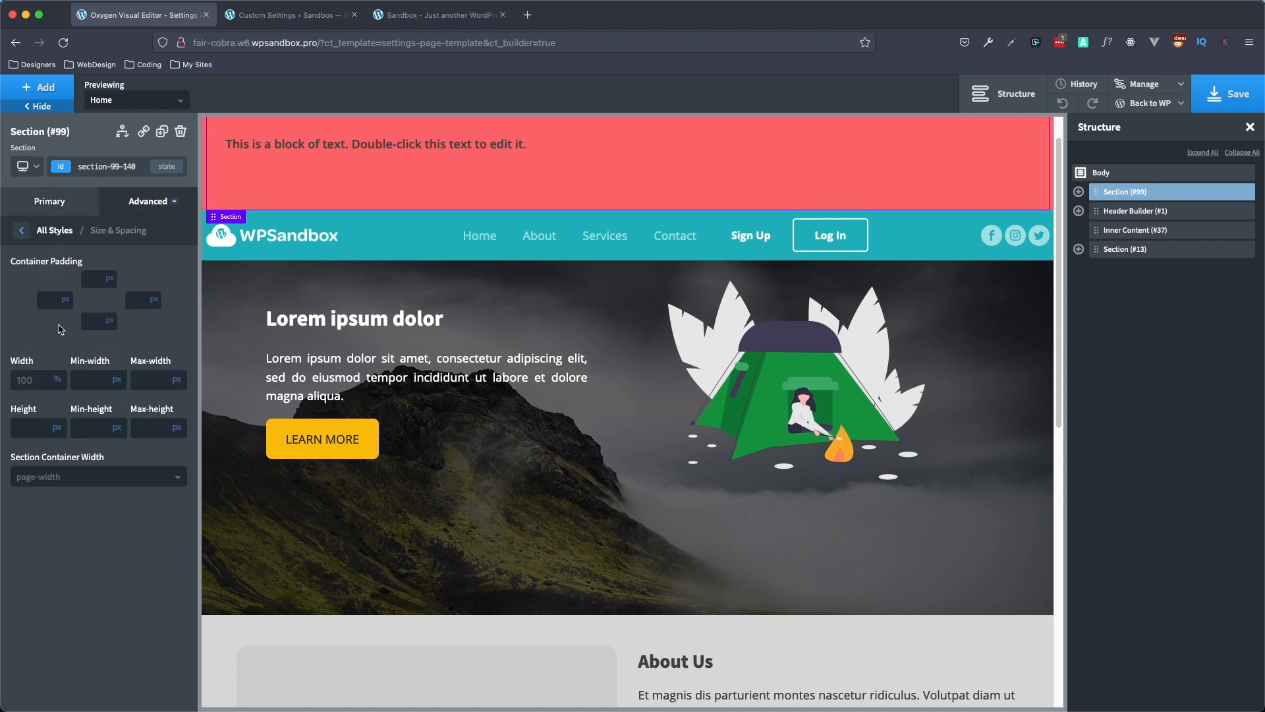
{"action": "left_click", "coordinate": [88, 281]}
{"action": "type", "text": "1"}
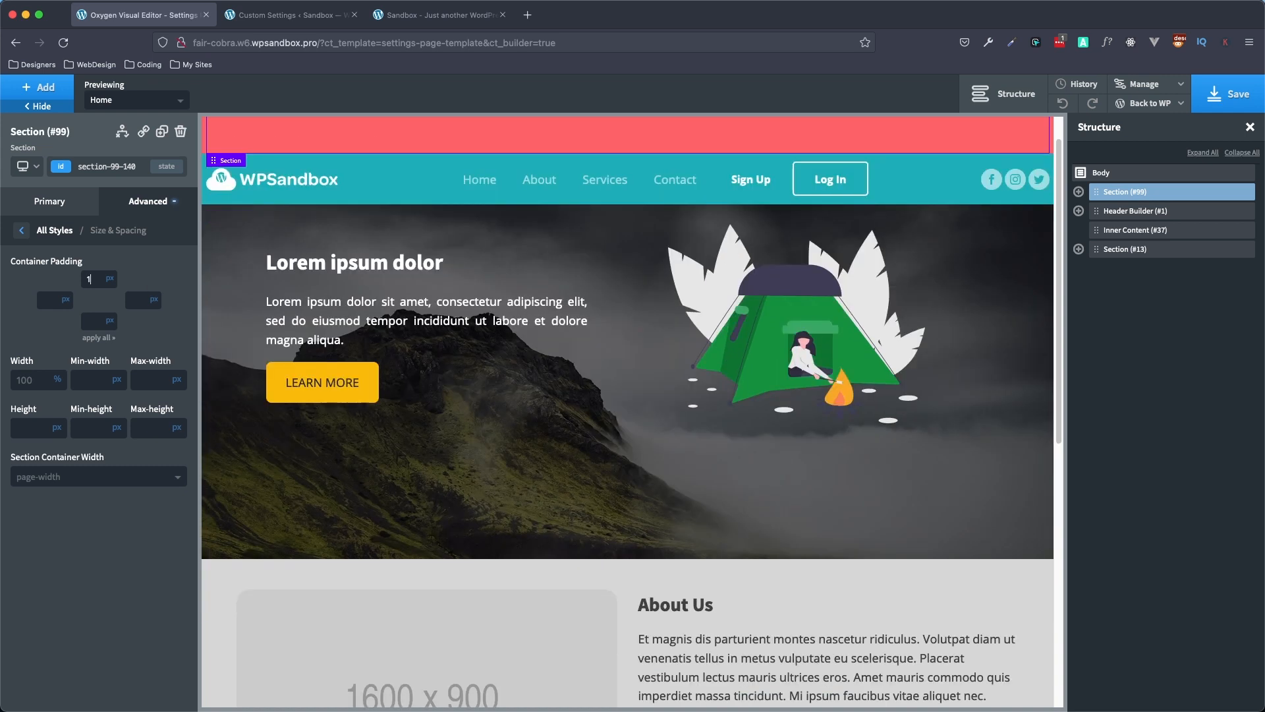
{"action": "left_click", "coordinate": [110, 294]}
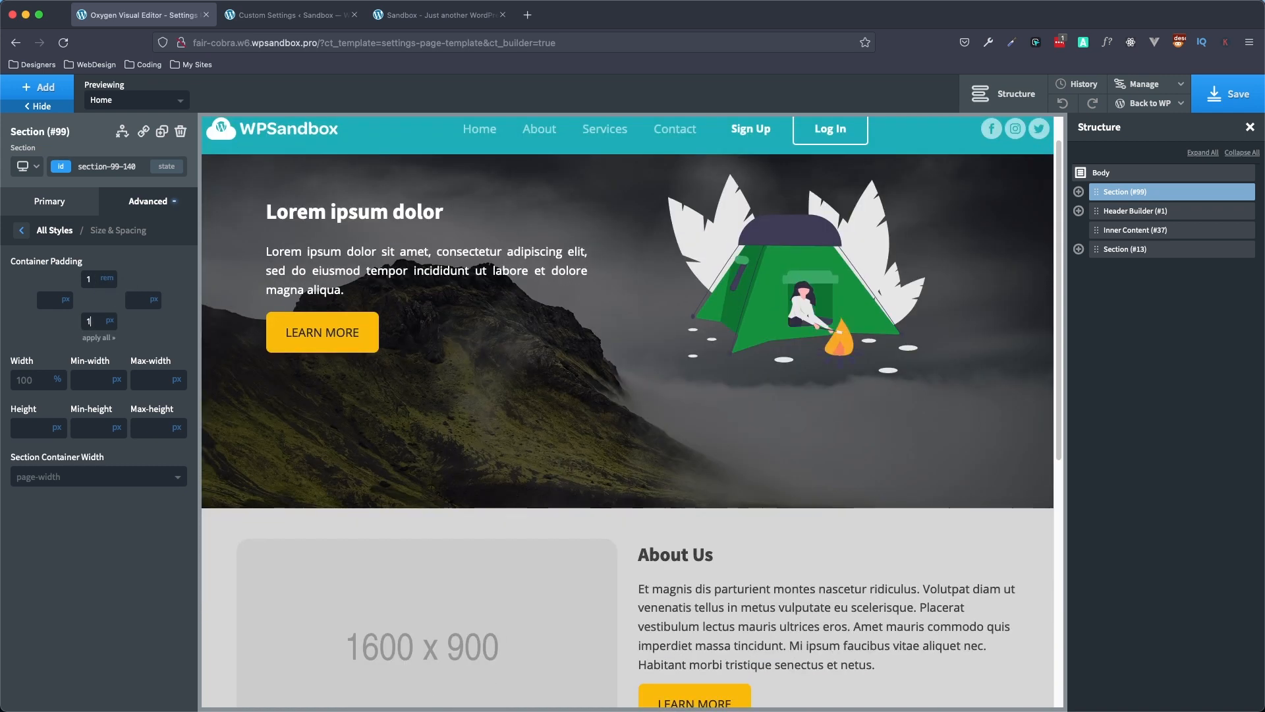
{"action": "left_click", "coordinate": [93, 321]}
{"action": "type", "text": "1"}
{"action": "left_click", "coordinate": [110, 321]}
{"action": "left_click", "coordinate": [116, 337]}
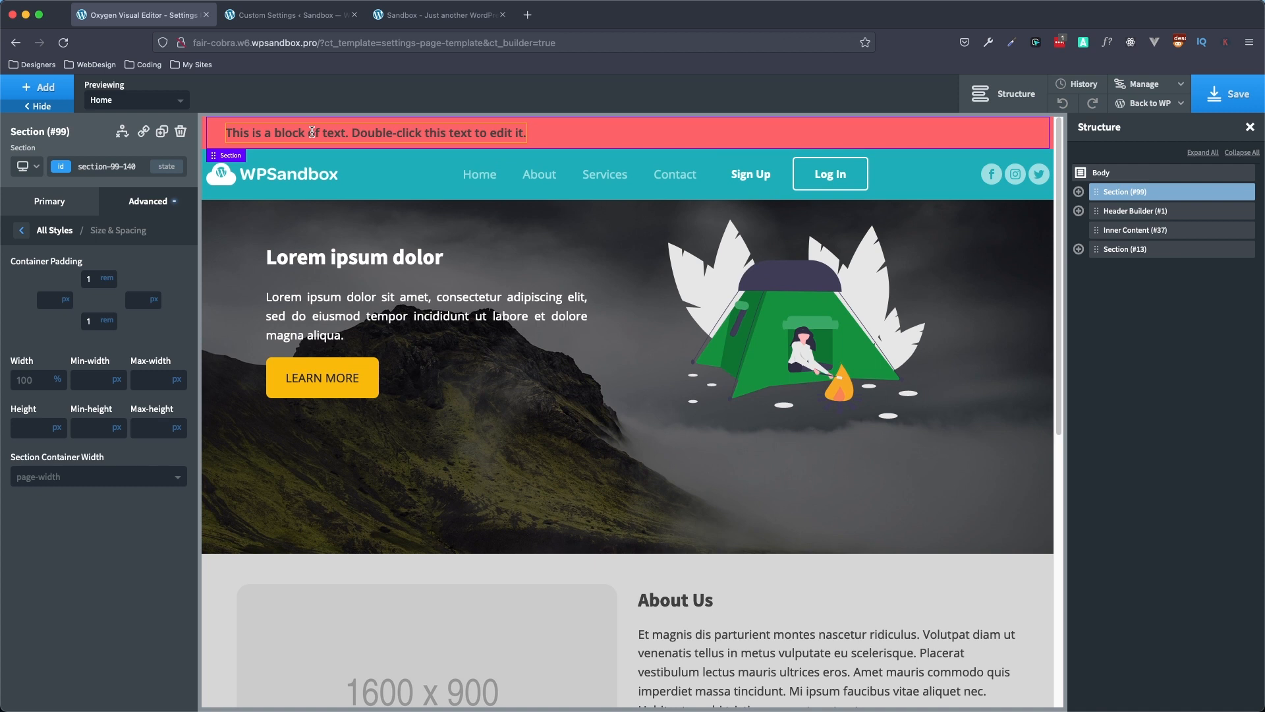
Replace the red section's placeholder text with the Header Notice Text Meta Box field from custom-settings
{"action": "left_click", "coordinate": [332, 133]}
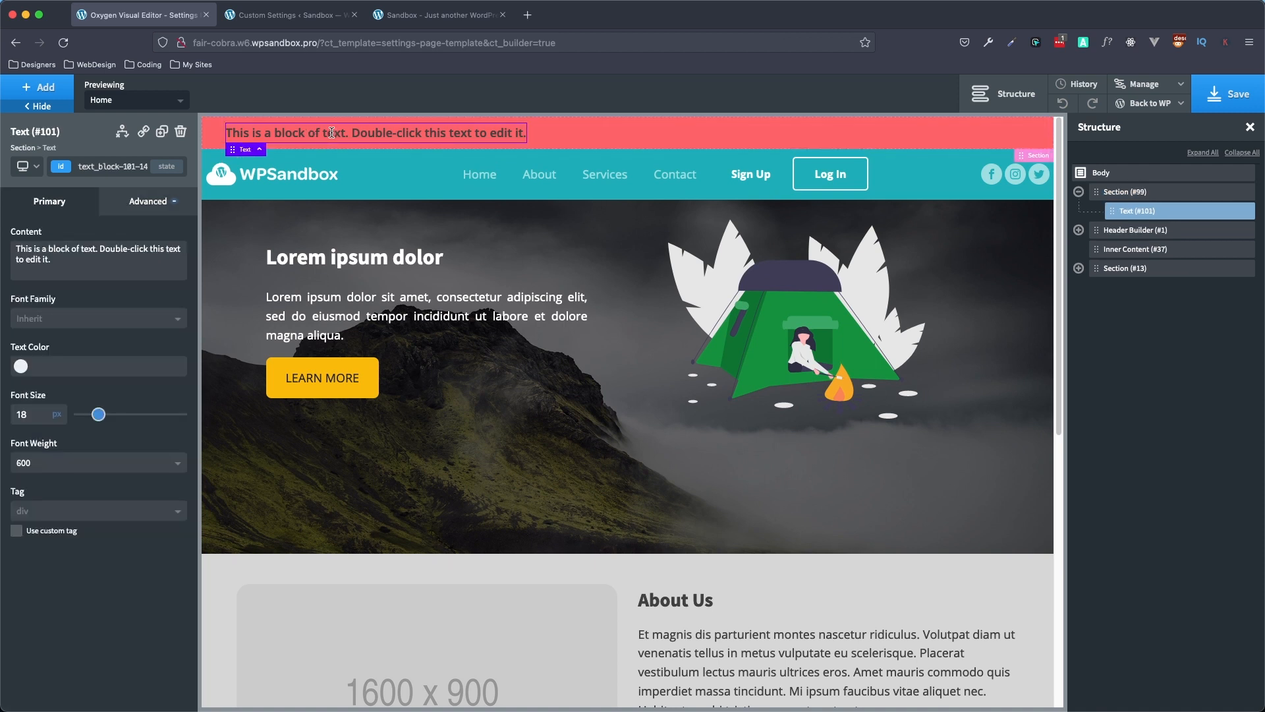
{"action": "double_click", "coordinate": [332, 134]}
{"action": "left_click", "coordinate": [767, 99]}
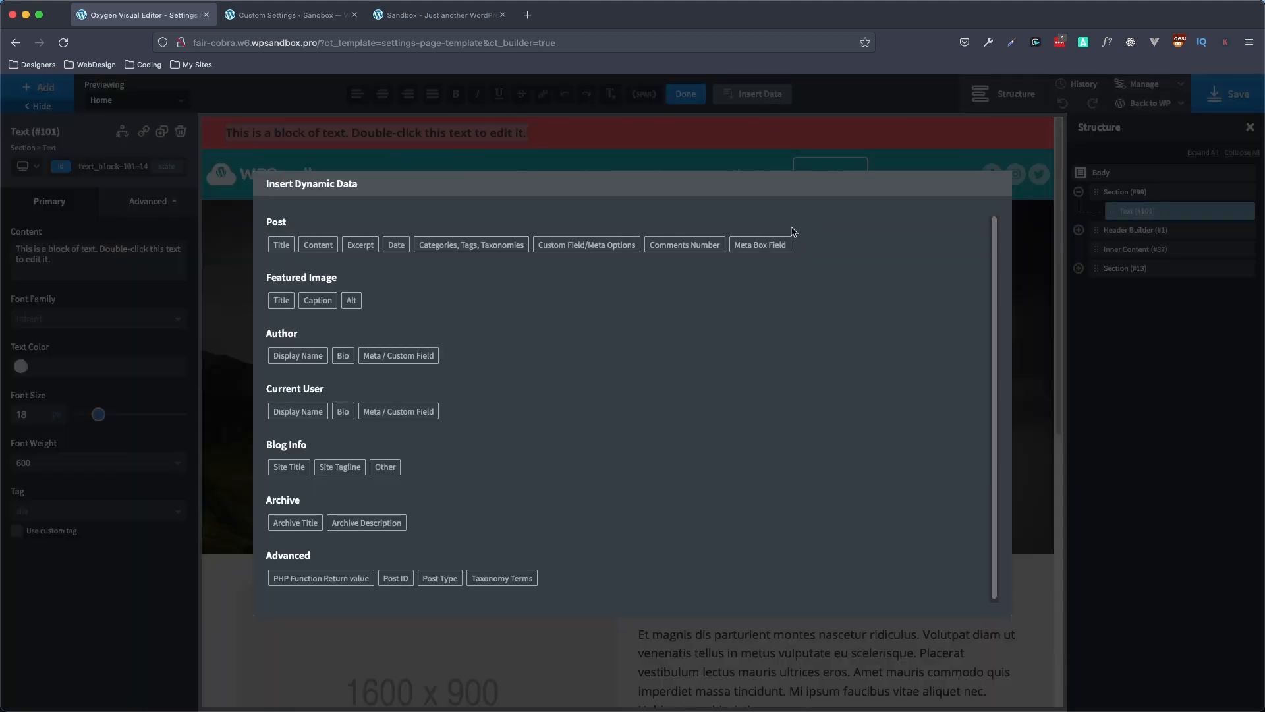
{"action": "left_click", "coordinate": [759, 245]}
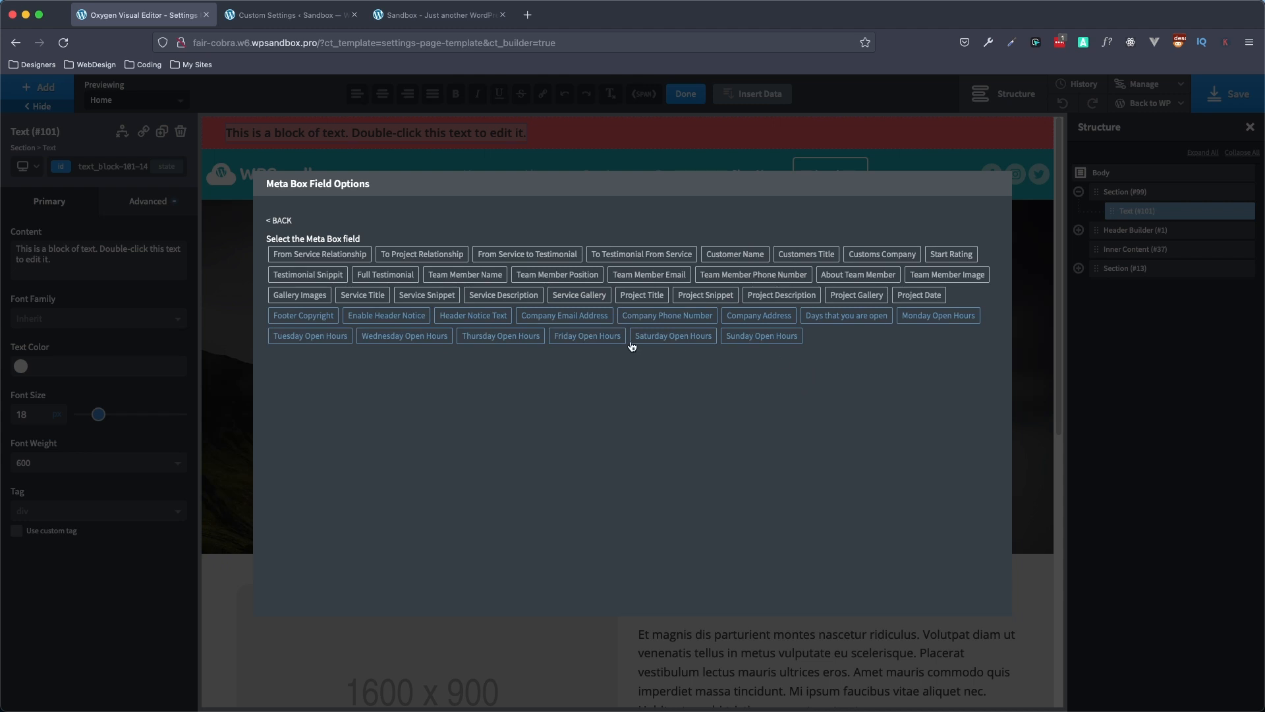
{"action": "left_click", "coordinate": [466, 324]}
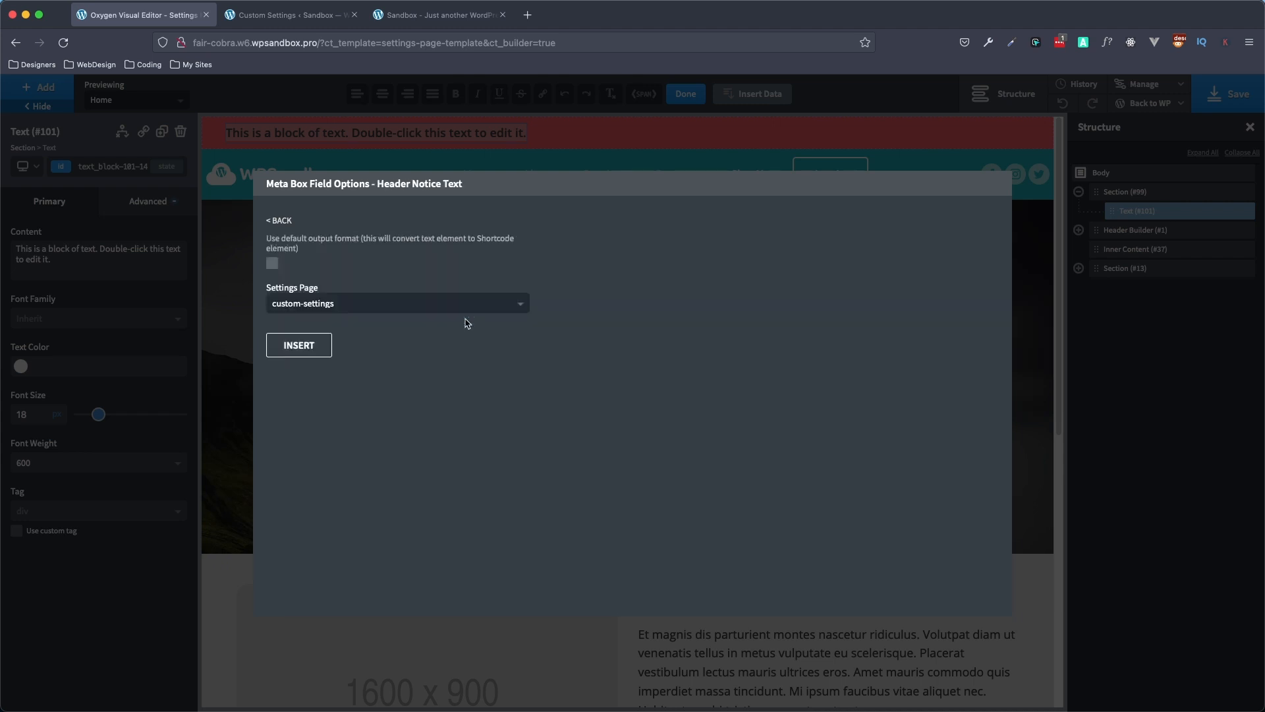
{"action": "left_click", "coordinate": [299, 346]}
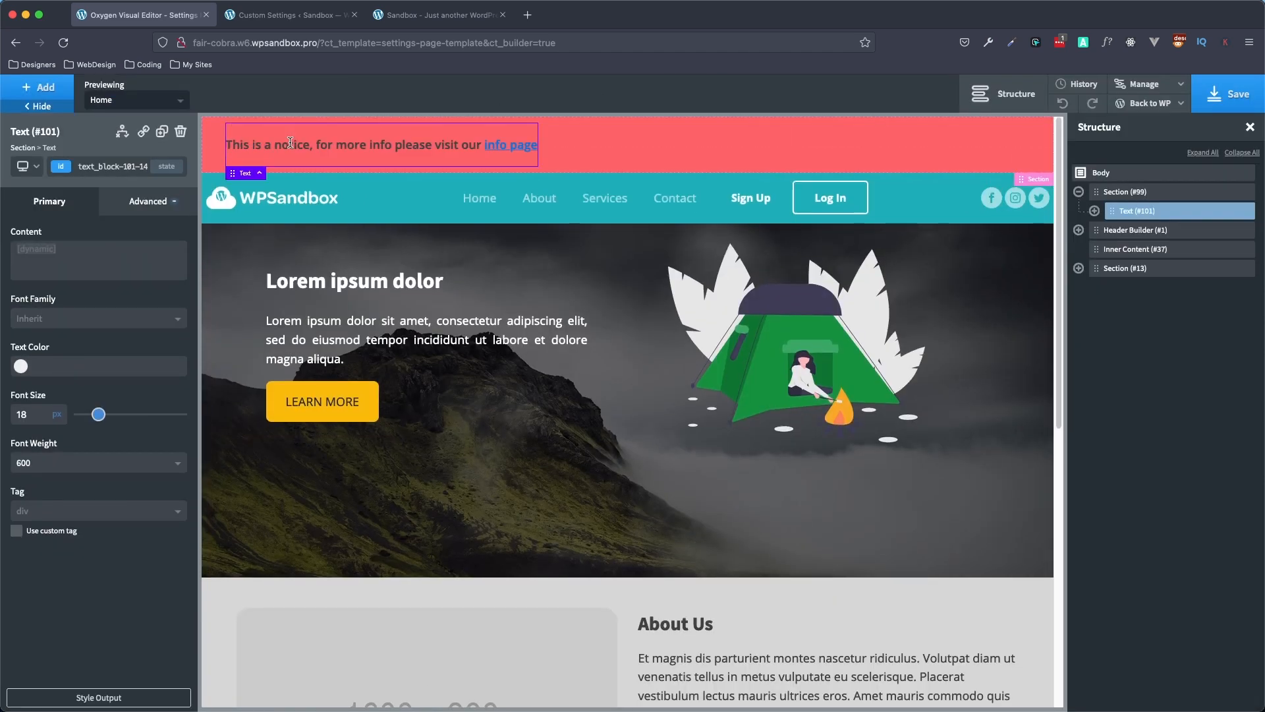
Lay out the red notice section's children vertically and align them horizontally to the center
{"action": "left_click", "coordinate": [1160, 195]}
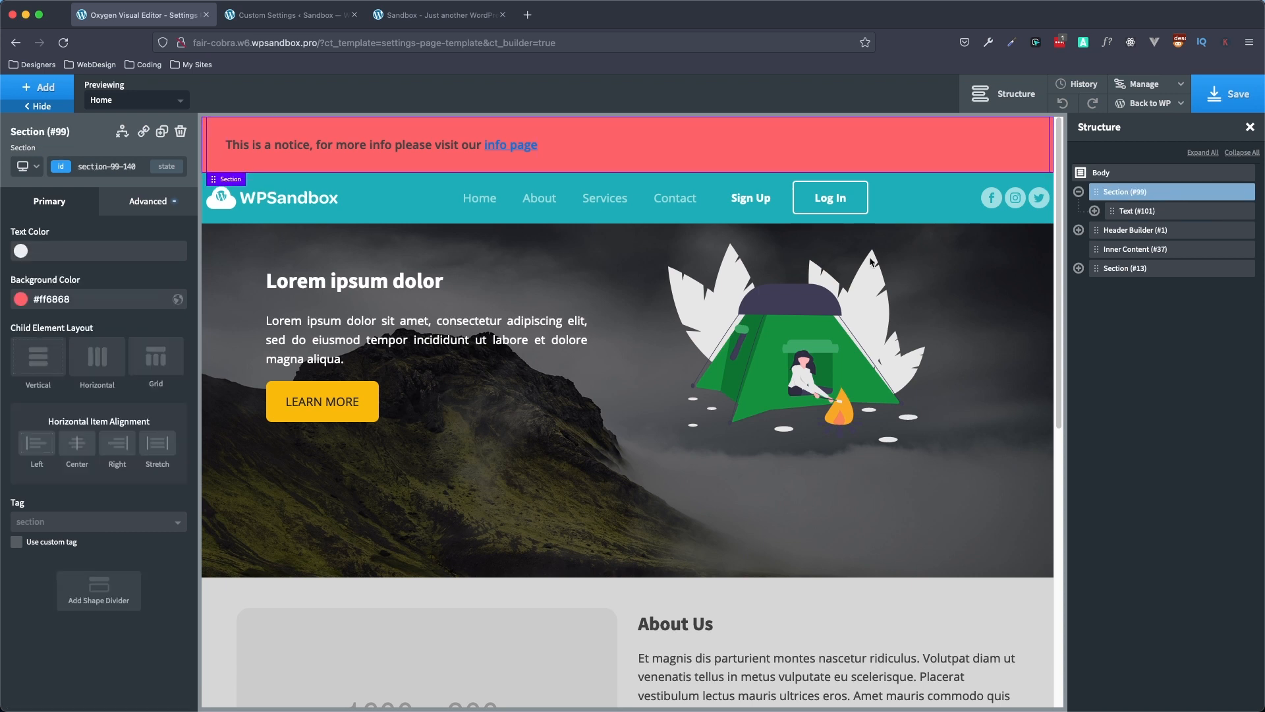
{"action": "left_click", "coordinate": [38, 360]}
{"action": "left_click", "coordinate": [87, 446]}
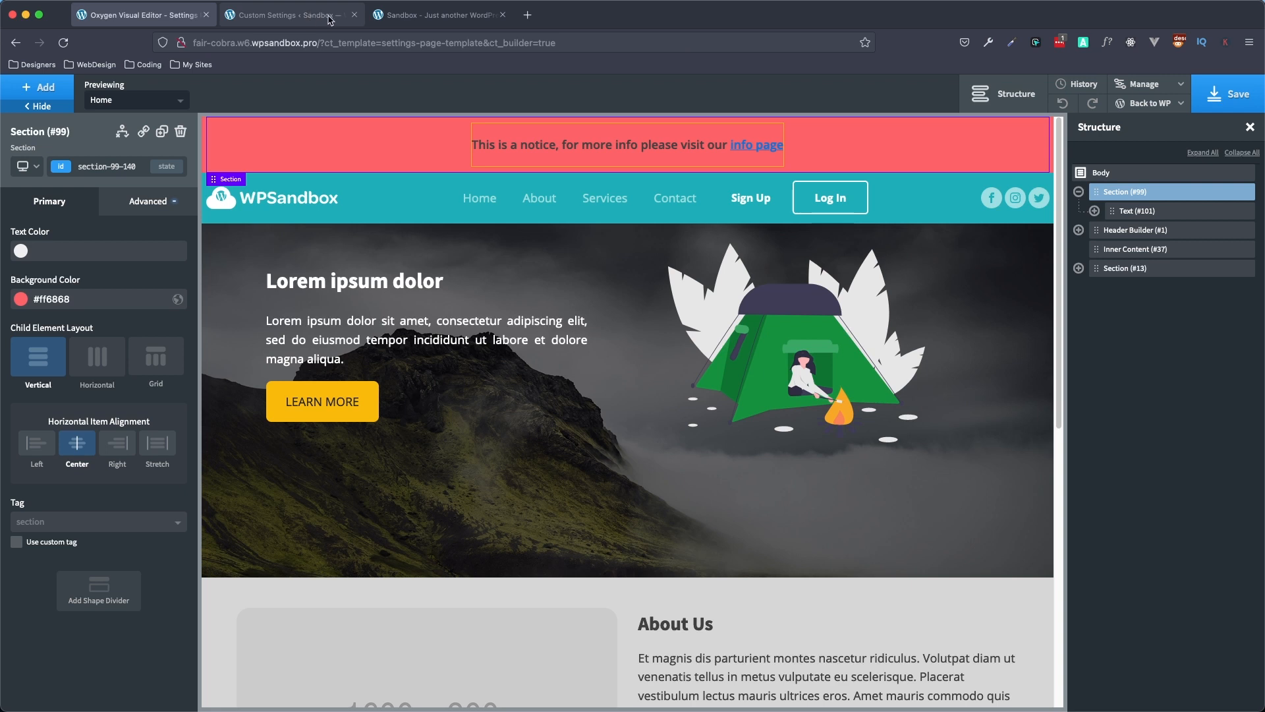
Save the template and reload the live home page to check the notice bar above the header
{"action": "left_click", "coordinate": [292, 17]}
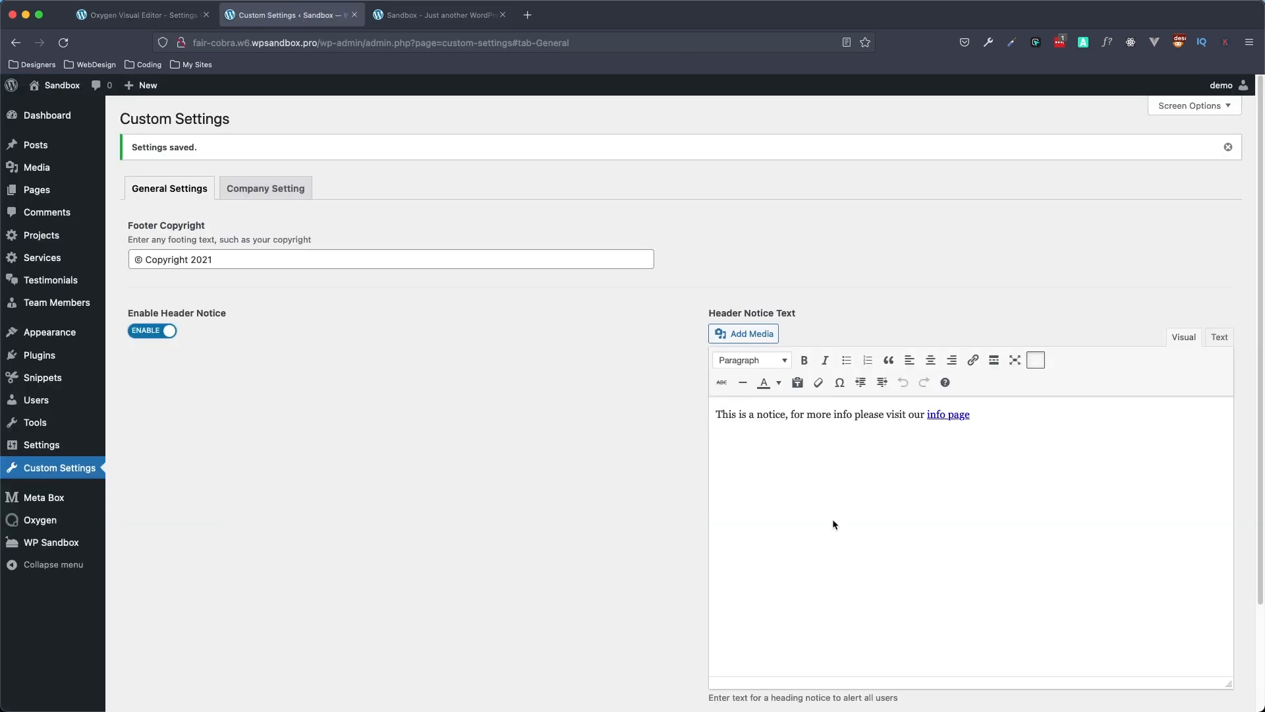
{"action": "left_click", "coordinate": [437, 15]}
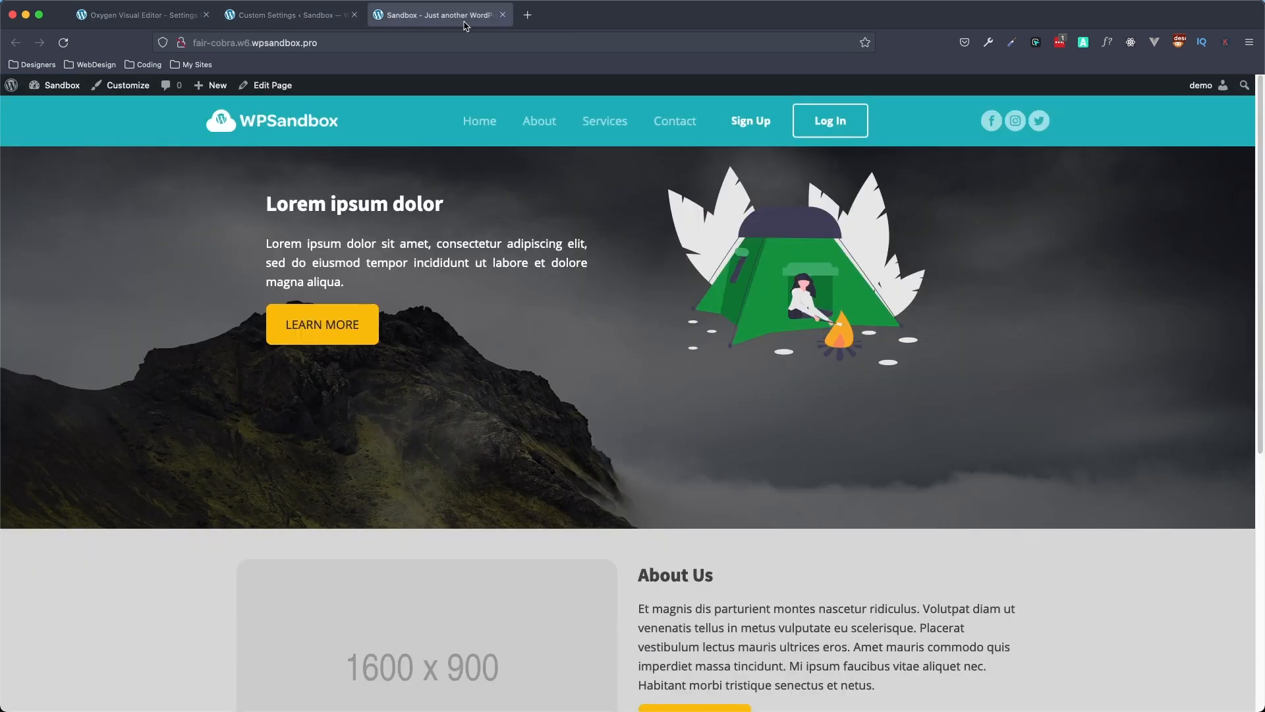
{"action": "left_click", "coordinate": [122, 14]}
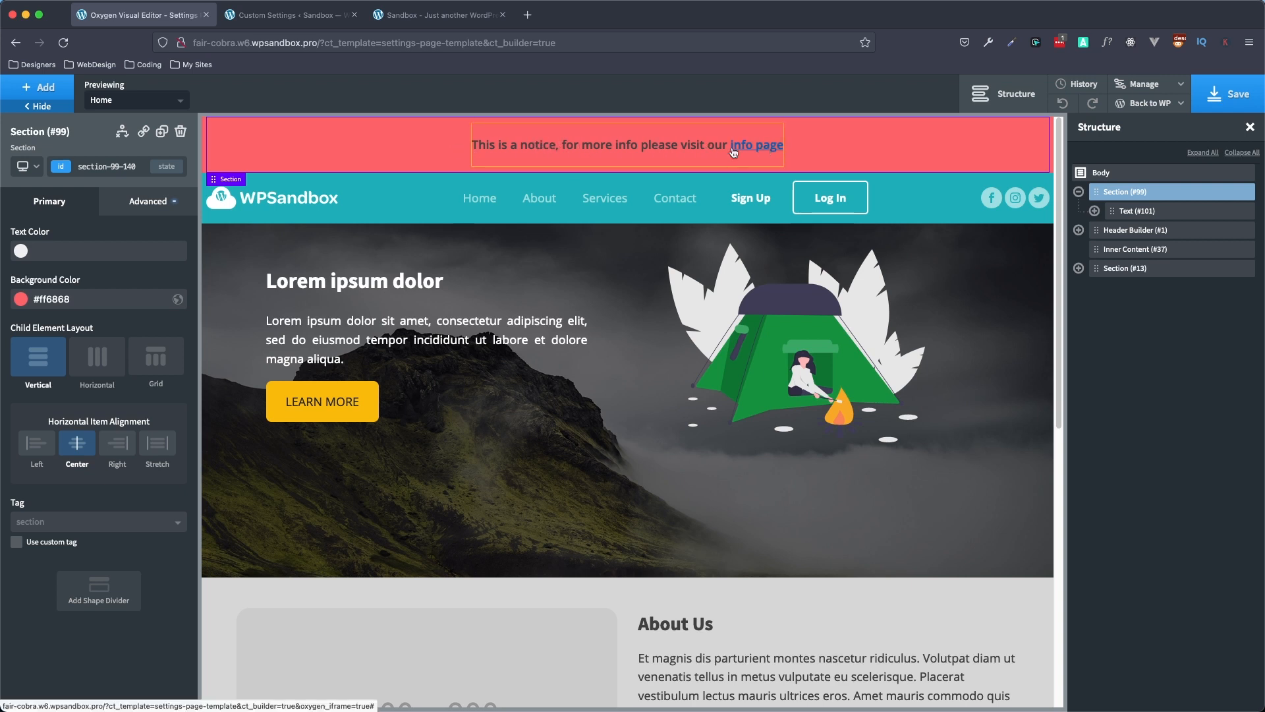
{"action": "left_click", "coordinate": [1227, 93]}
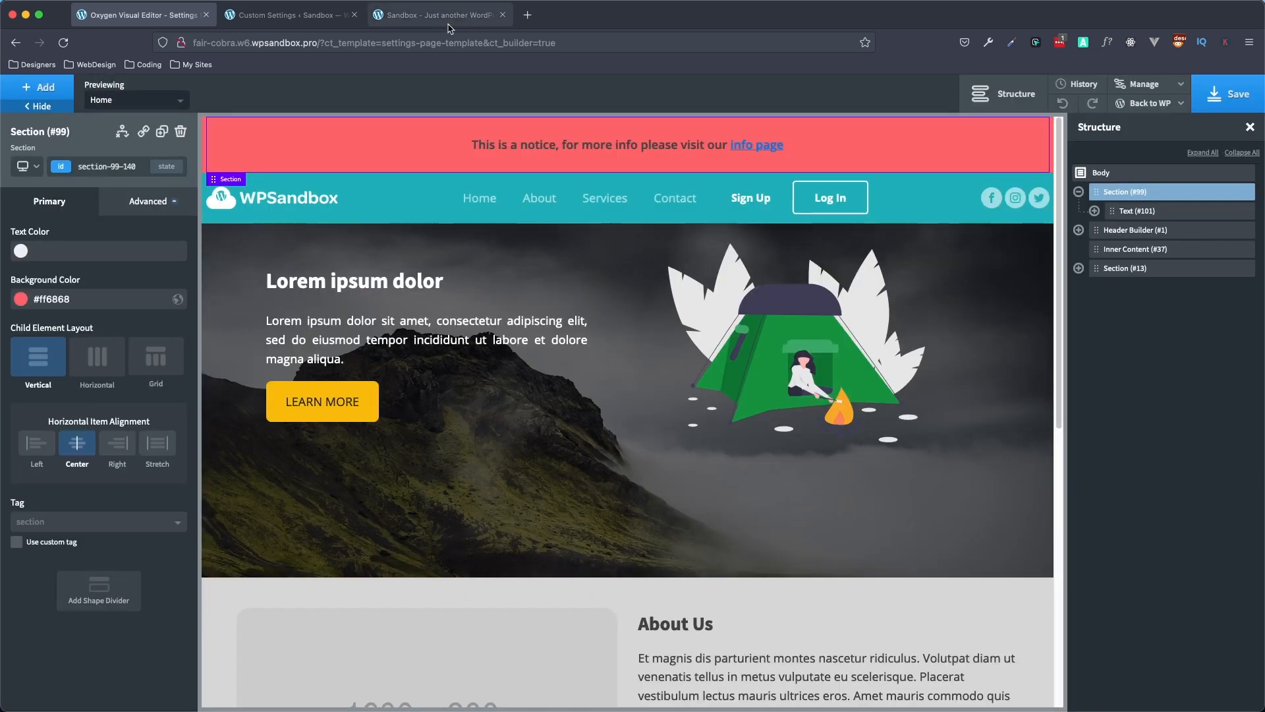
{"action": "left_click", "coordinate": [448, 15]}
{"action": "left_click", "coordinate": [64, 42]}
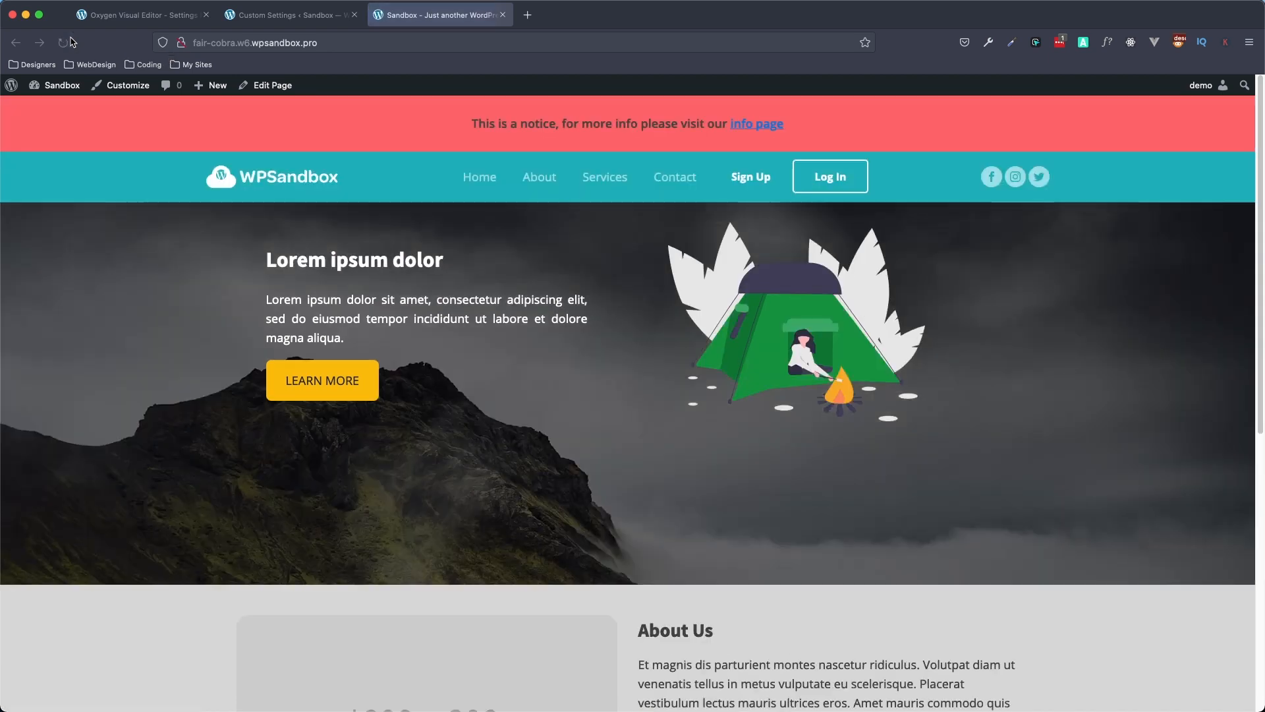
{"action": "scroll", "coordinate": [639, 262], "scroll_direction": "down", "scroll_amount": 3}
{"action": "scroll", "coordinate": [639, 262], "scroll_direction": "up", "scroll_amount": 3}
{"action": "left_click", "coordinate": [262, 9]}
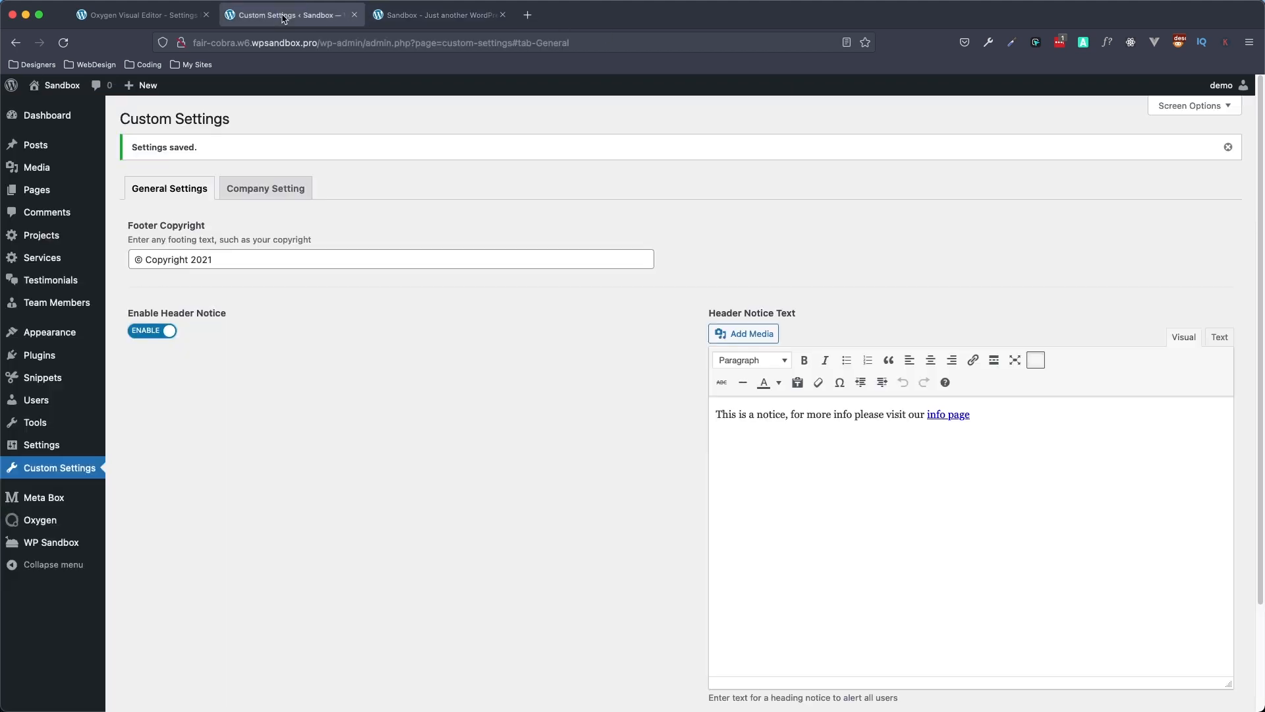
Add a dynamic data condition to the red section using the Enable Header Notice Meta Box field from custom-settings
{"action": "left_click", "coordinate": [132, 14]}
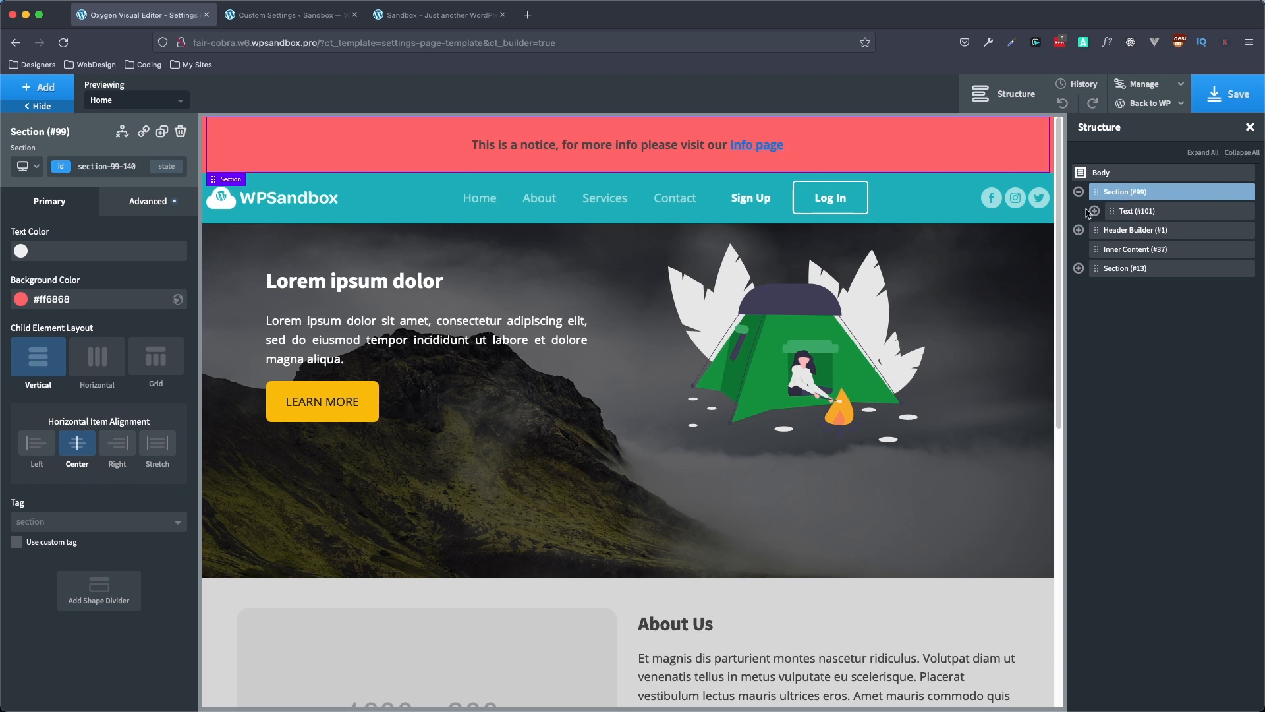
{"action": "left_click", "coordinate": [123, 135]}
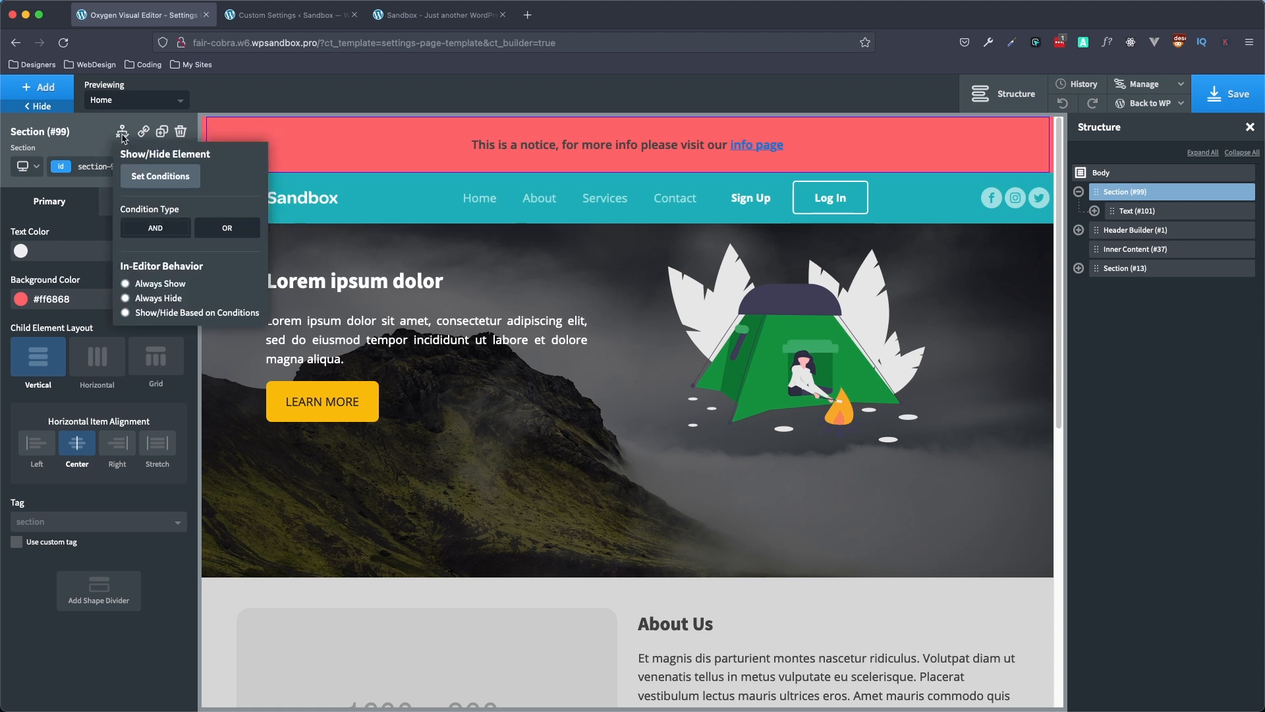
{"action": "left_click", "coordinate": [177, 178]}
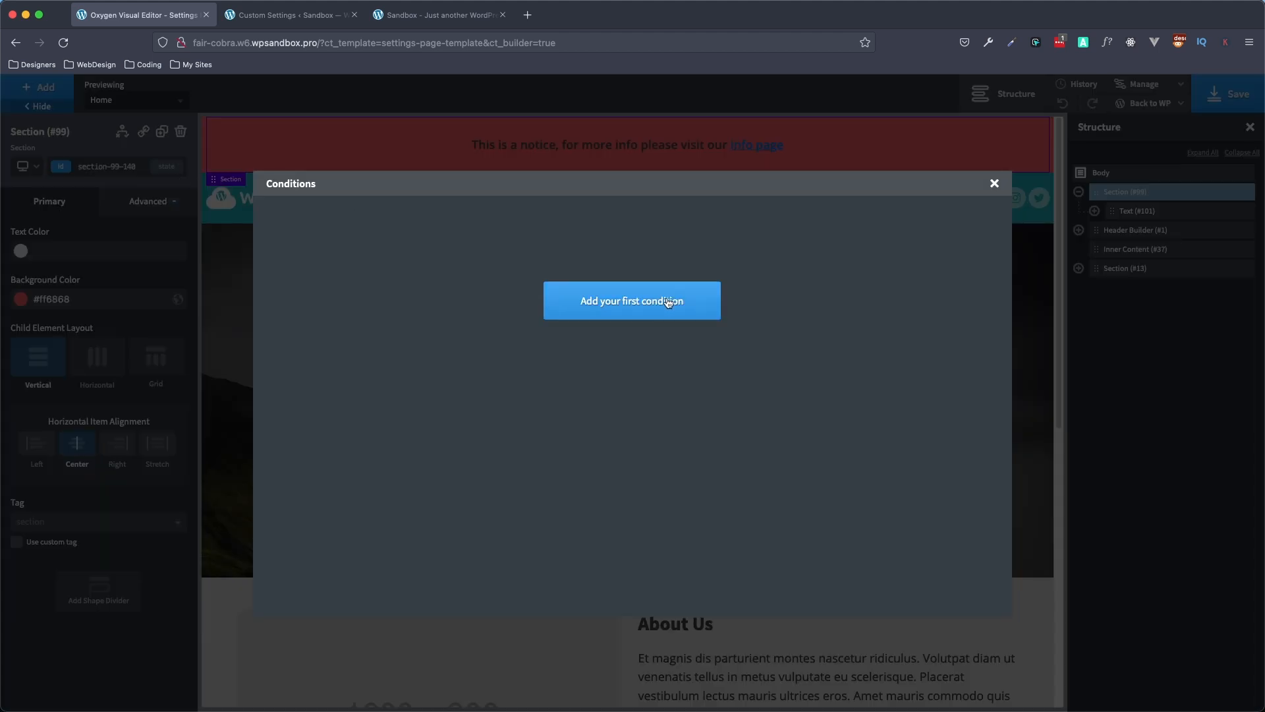
{"action": "left_click", "coordinate": [646, 312]}
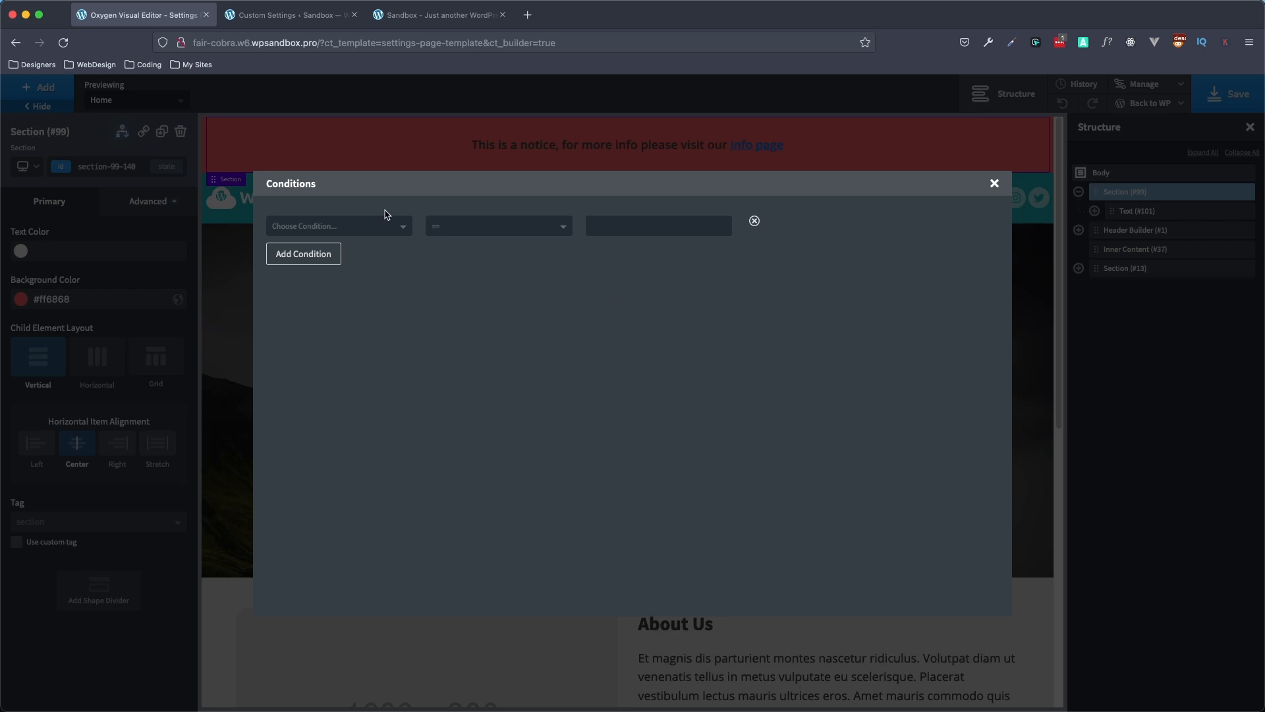
{"action": "left_click", "coordinate": [350, 227]}
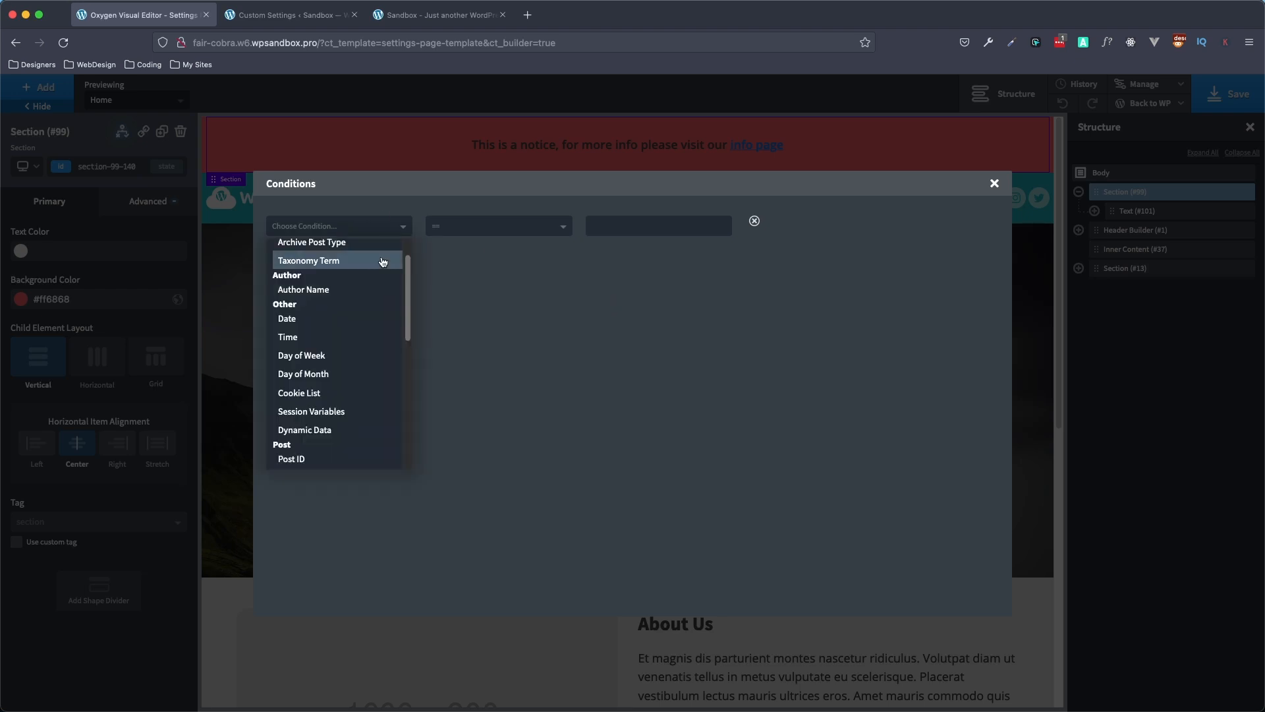
{"action": "left_click", "coordinate": [320, 432]}
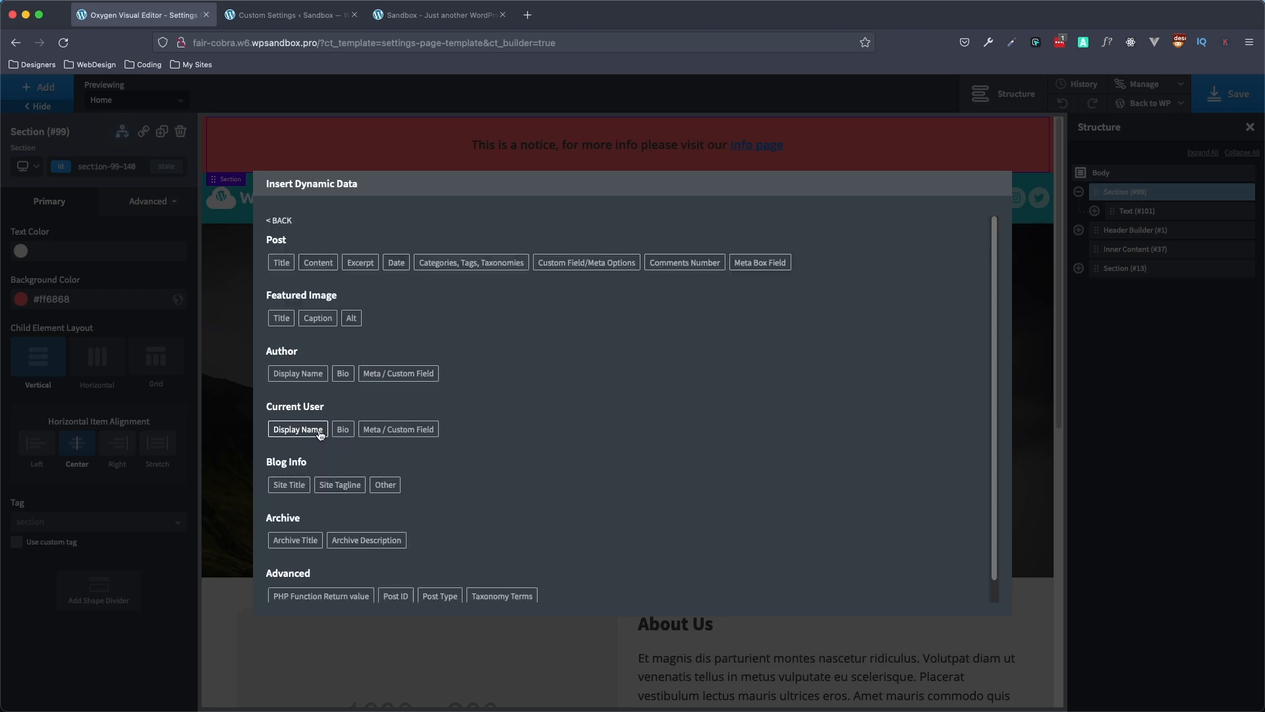
{"action": "left_click", "coordinate": [771, 263]}
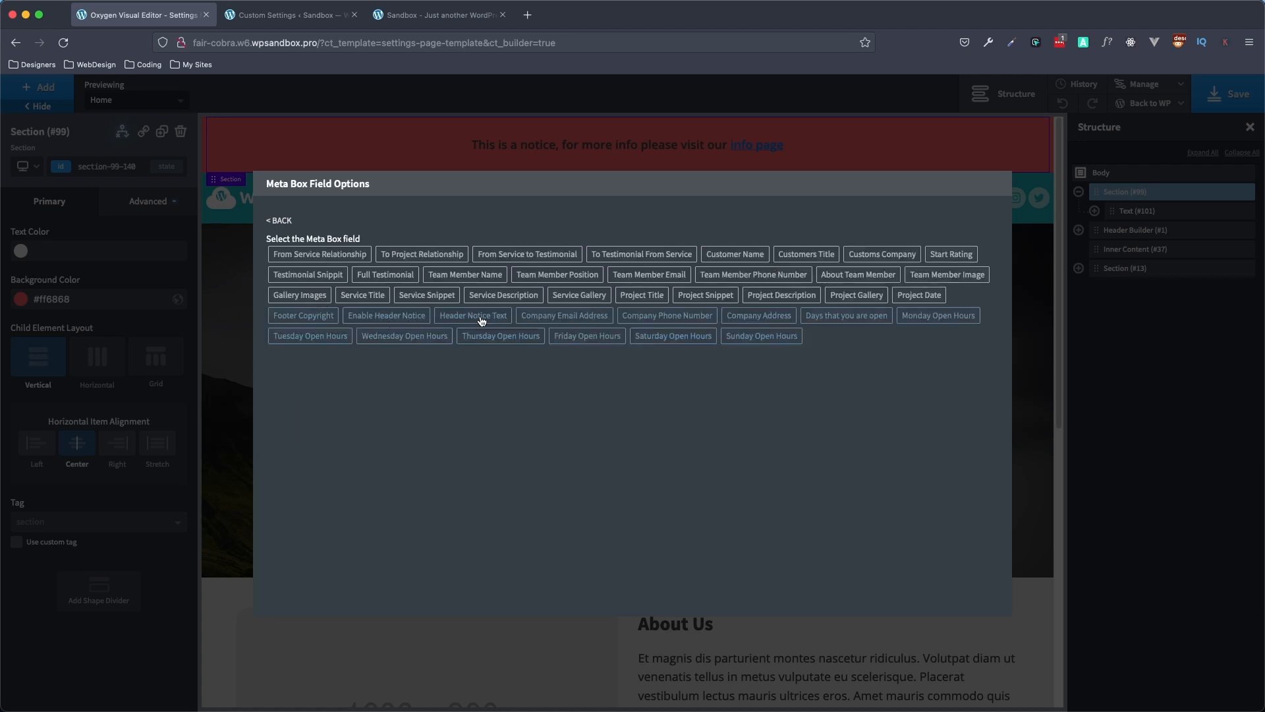
{"action": "left_click", "coordinate": [368, 320]}
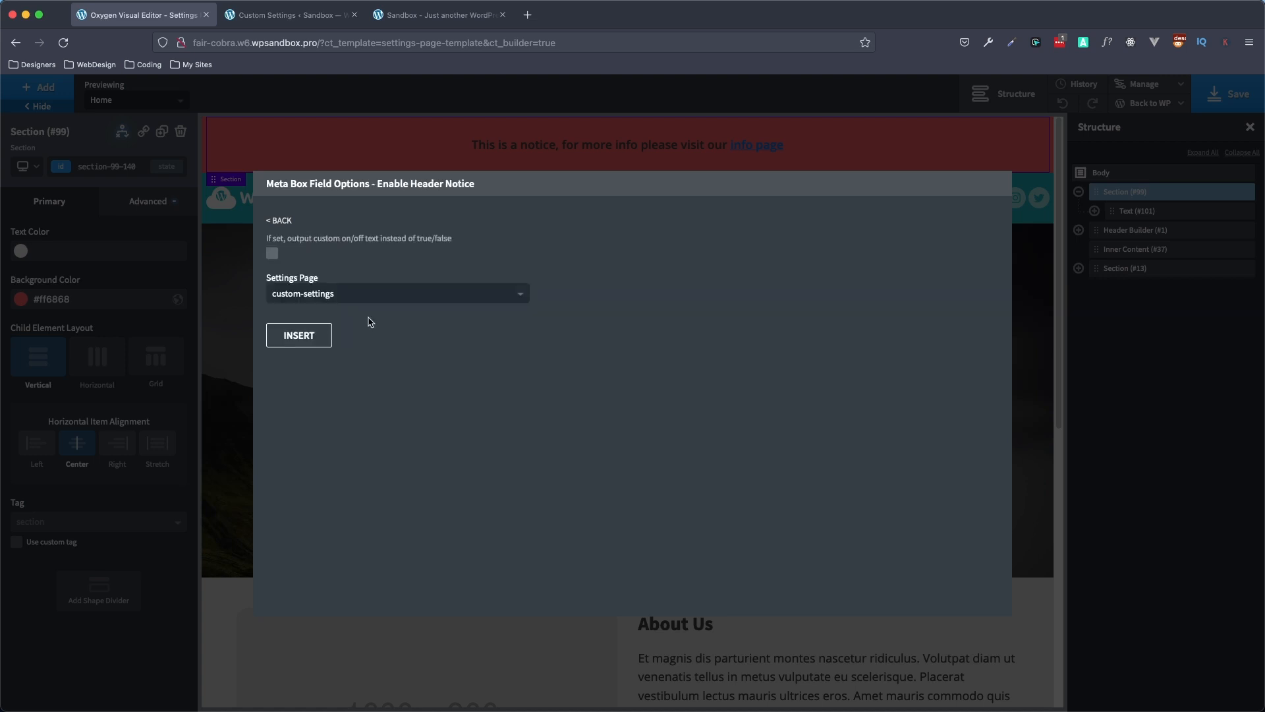
{"action": "left_click", "coordinate": [308, 337]}
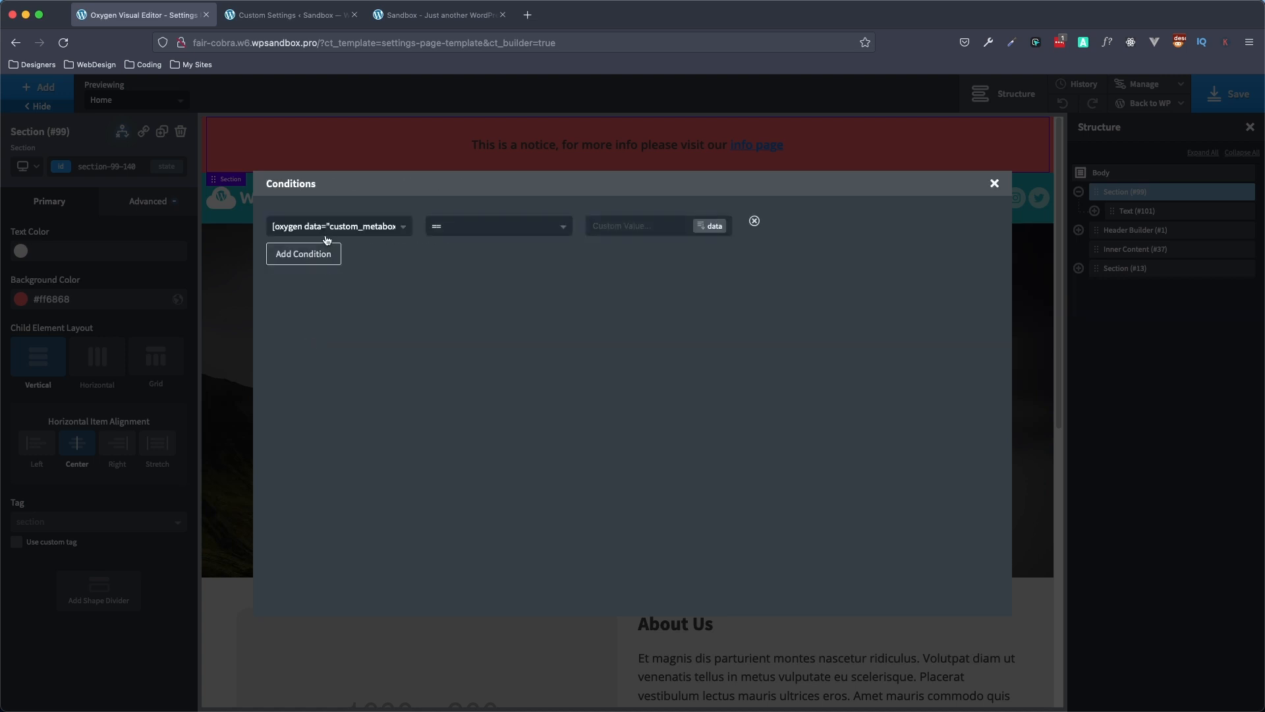
Make the section's condition require a value == true, and reload the live home page to check it
{"action": "left_click", "coordinate": [468, 229]}
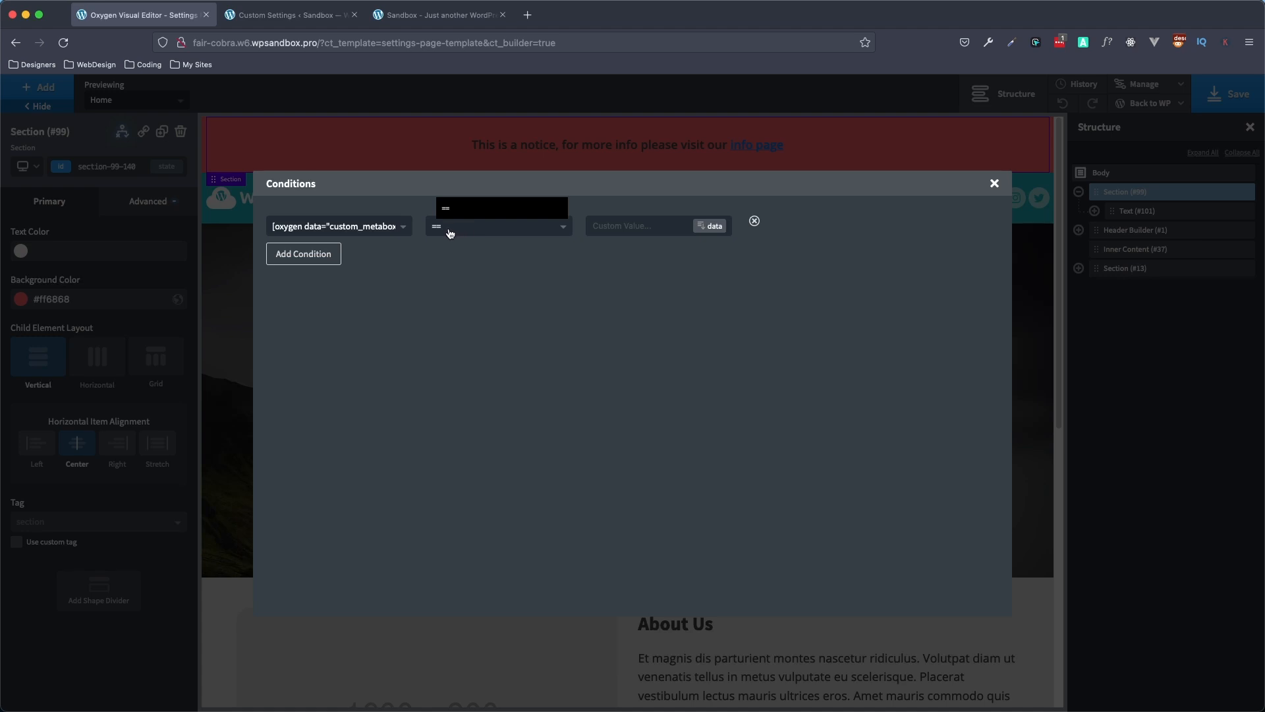
{"action": "left_click", "coordinate": [451, 233]}
{"action": "type", "text": "true"}
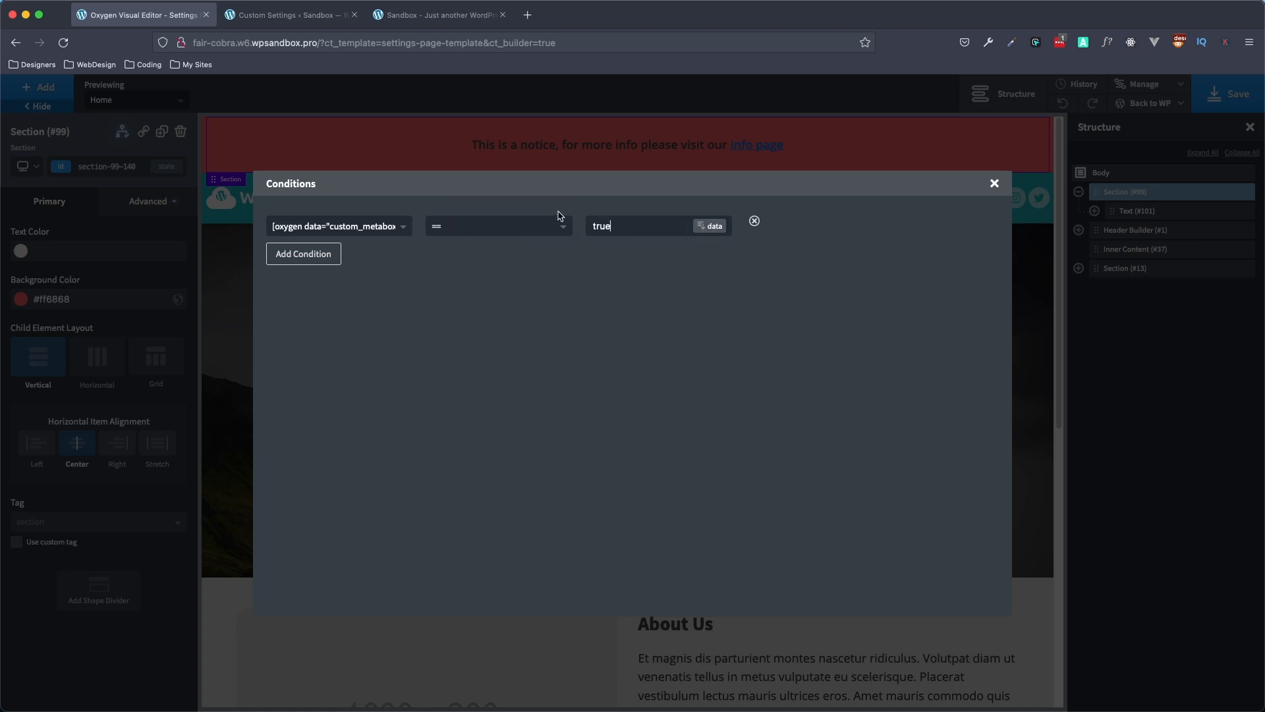
{"action": "left_click", "coordinate": [994, 184]}
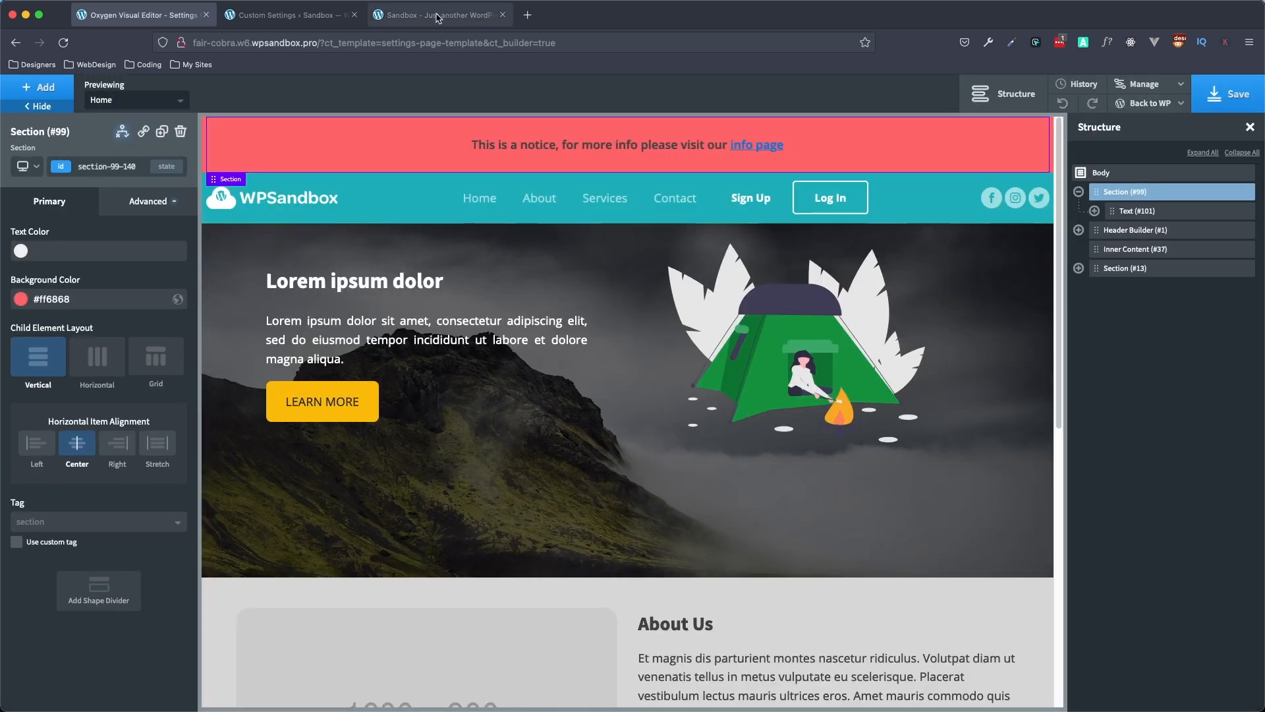
{"action": "left_click", "coordinate": [438, 15]}
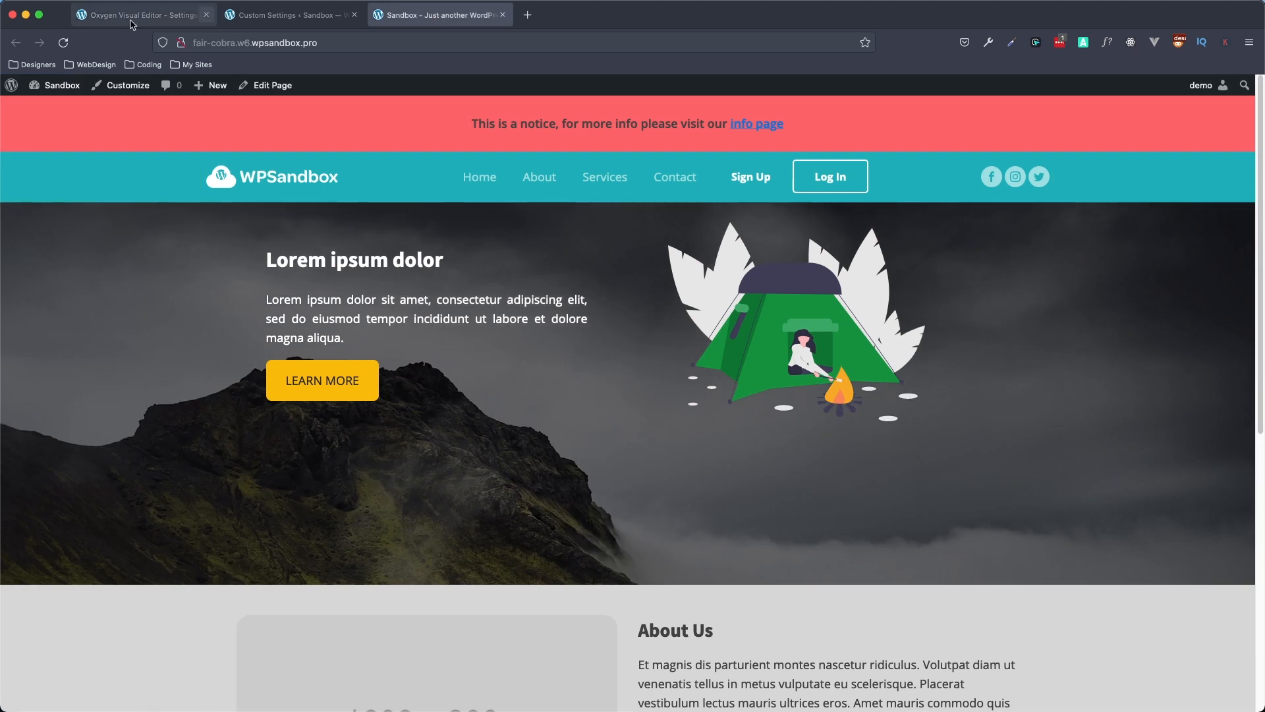
{"action": "left_click", "coordinate": [65, 42]}
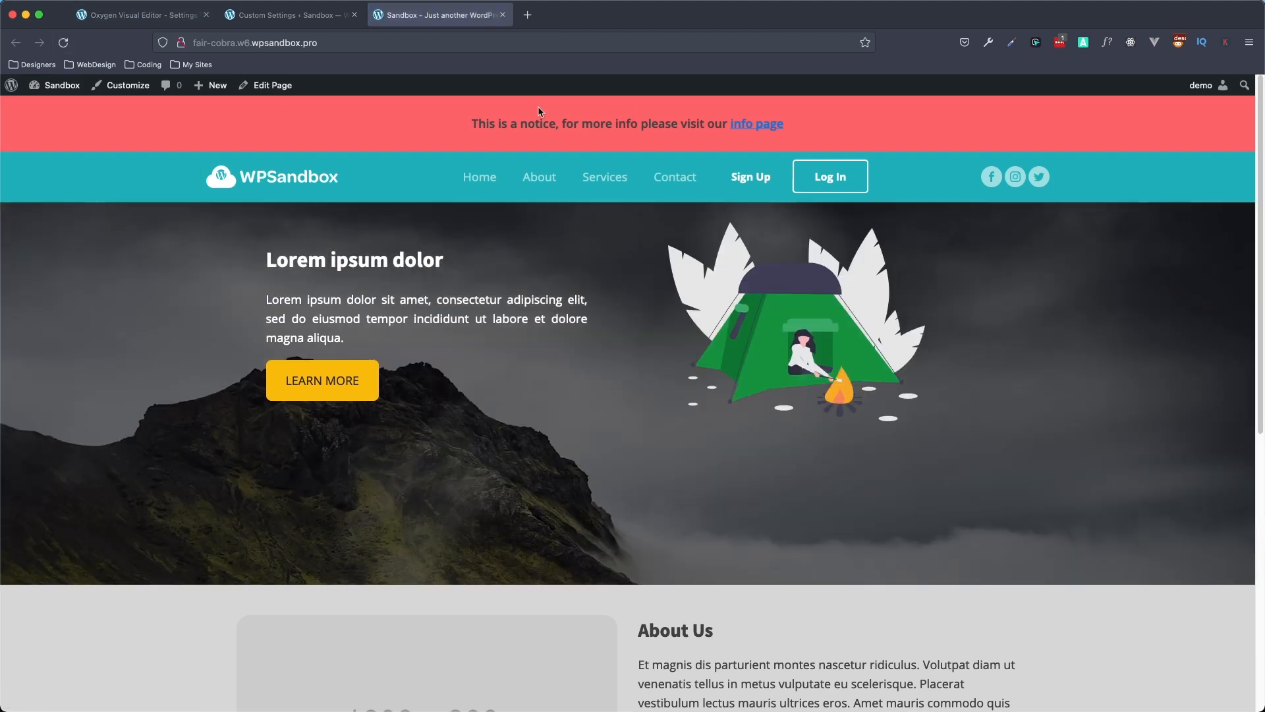
Disable the header notice in Custom Settings, save, and reload the live home page to test the condition
{"action": "left_click", "coordinate": [261, 16]}
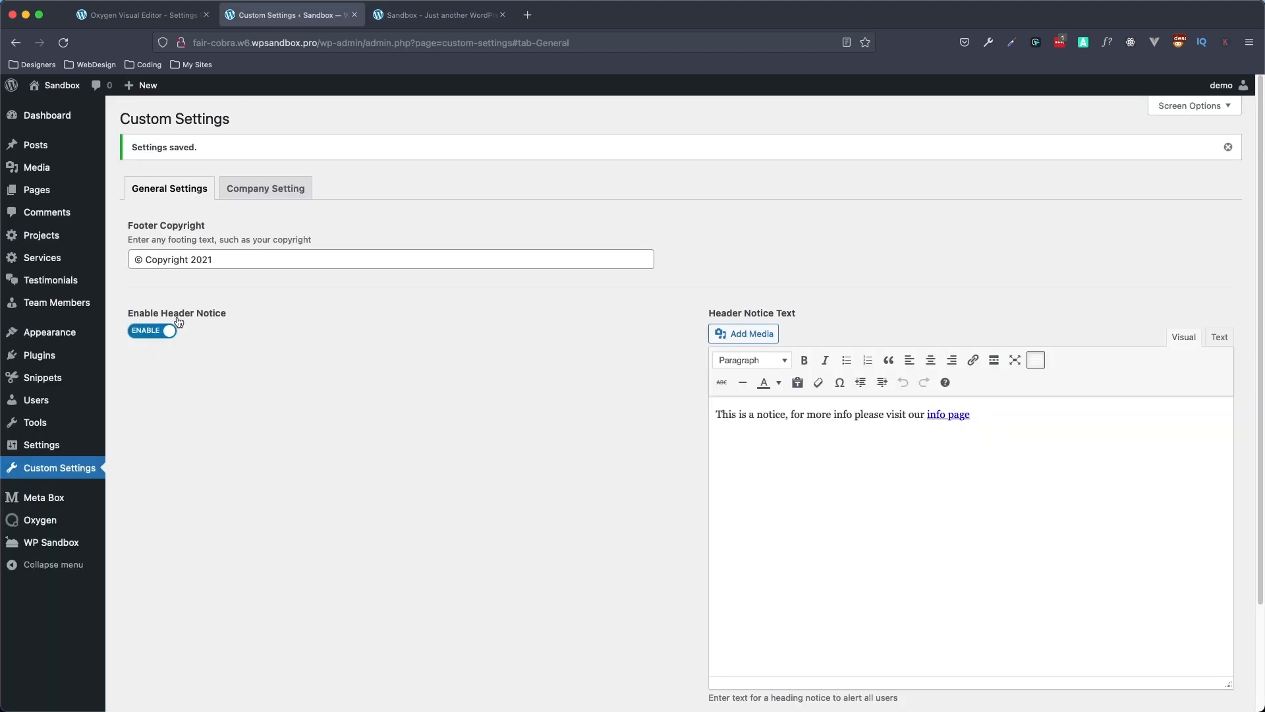
{"action": "left_click", "coordinate": [144, 336]}
{"action": "scroll", "coordinate": [145, 338], "scroll_direction": "down", "scroll_amount": 3}
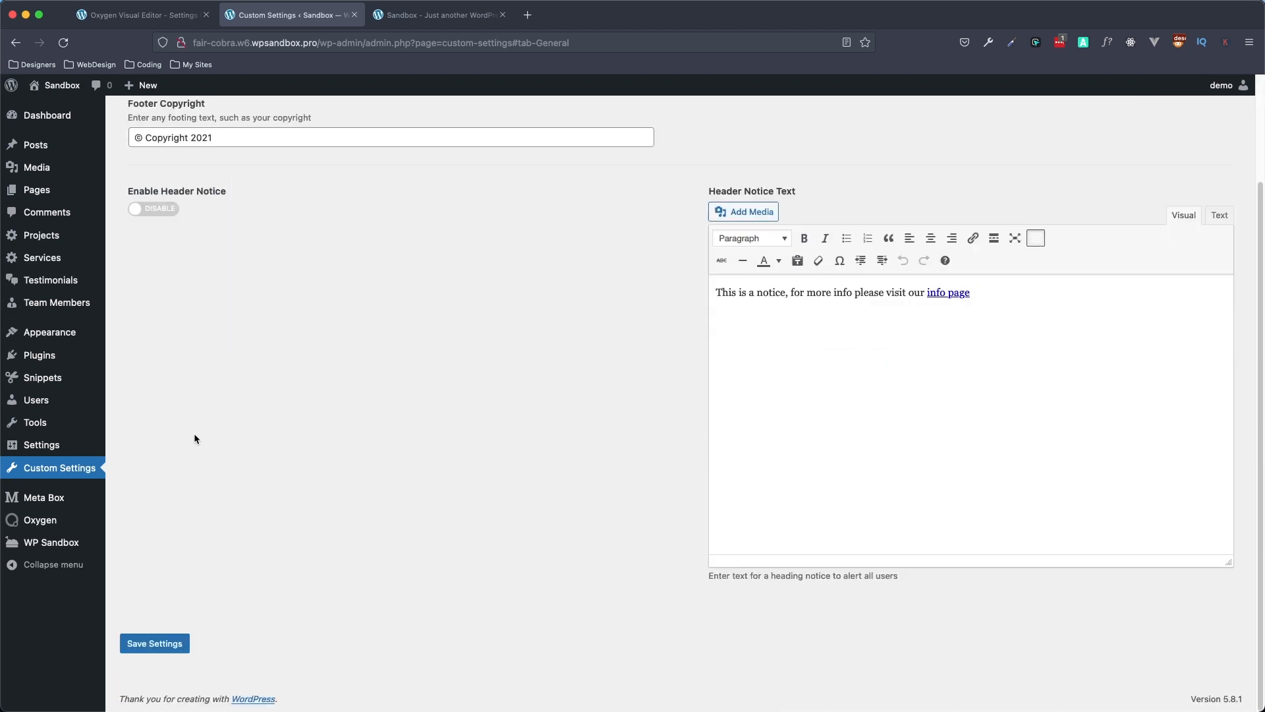
{"action": "left_click", "coordinate": [153, 644]}
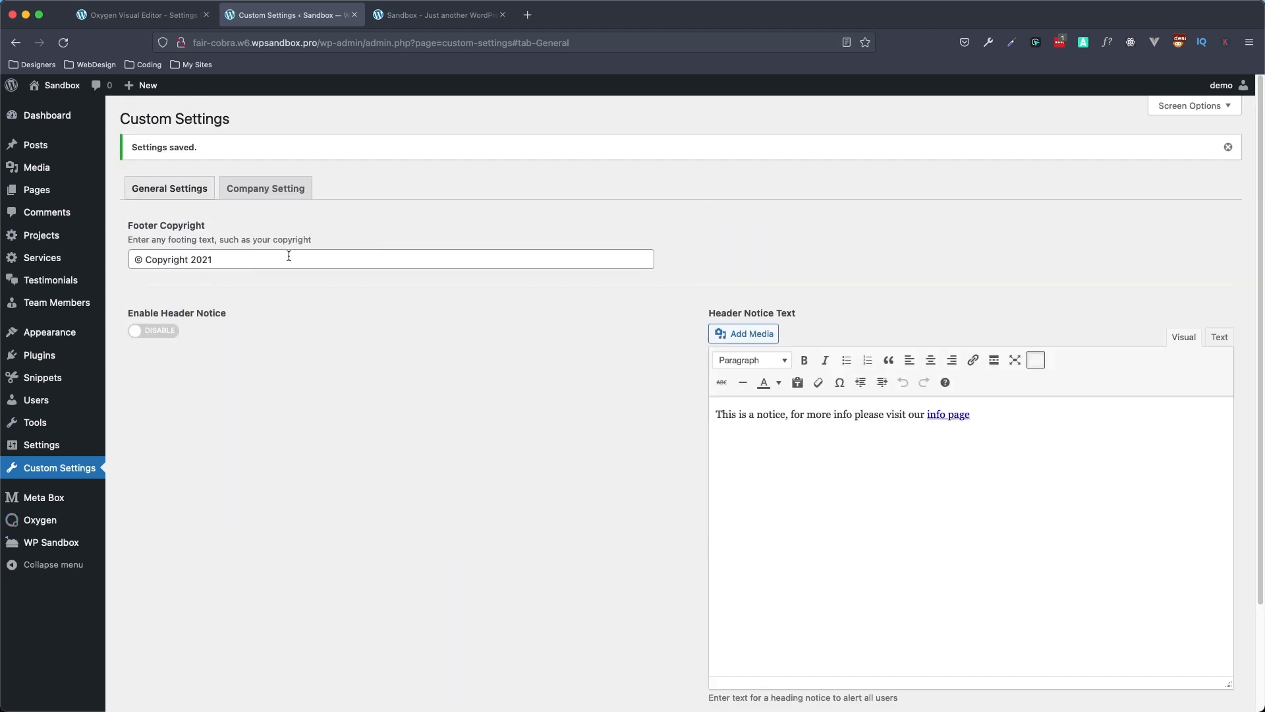
{"action": "left_click", "coordinate": [420, 14]}
{"action": "left_click", "coordinate": [64, 44]}
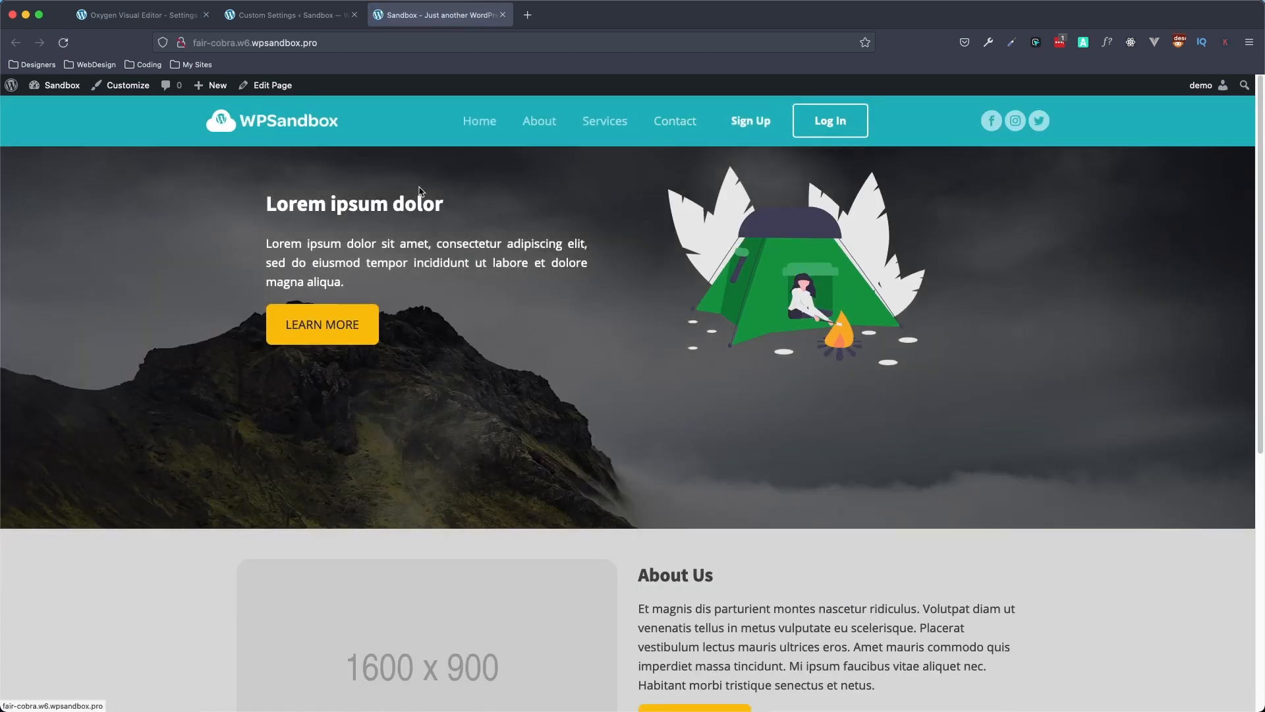
Mark all seven days, Monday to Sunday, as open in the company settings
{"action": "left_click", "coordinate": [315, 20]}
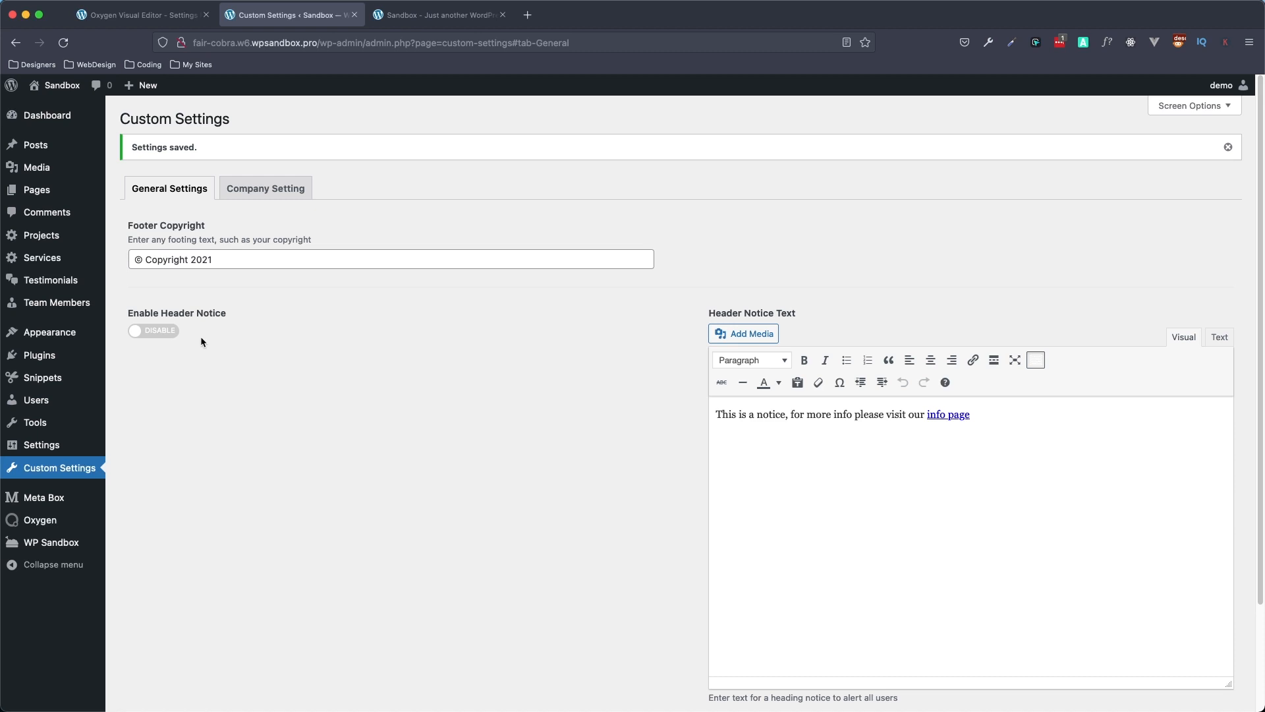
{"action": "left_click", "coordinate": [145, 336]}
{"action": "left_click", "coordinate": [144, 338]}
{"action": "left_click", "coordinate": [267, 185]}
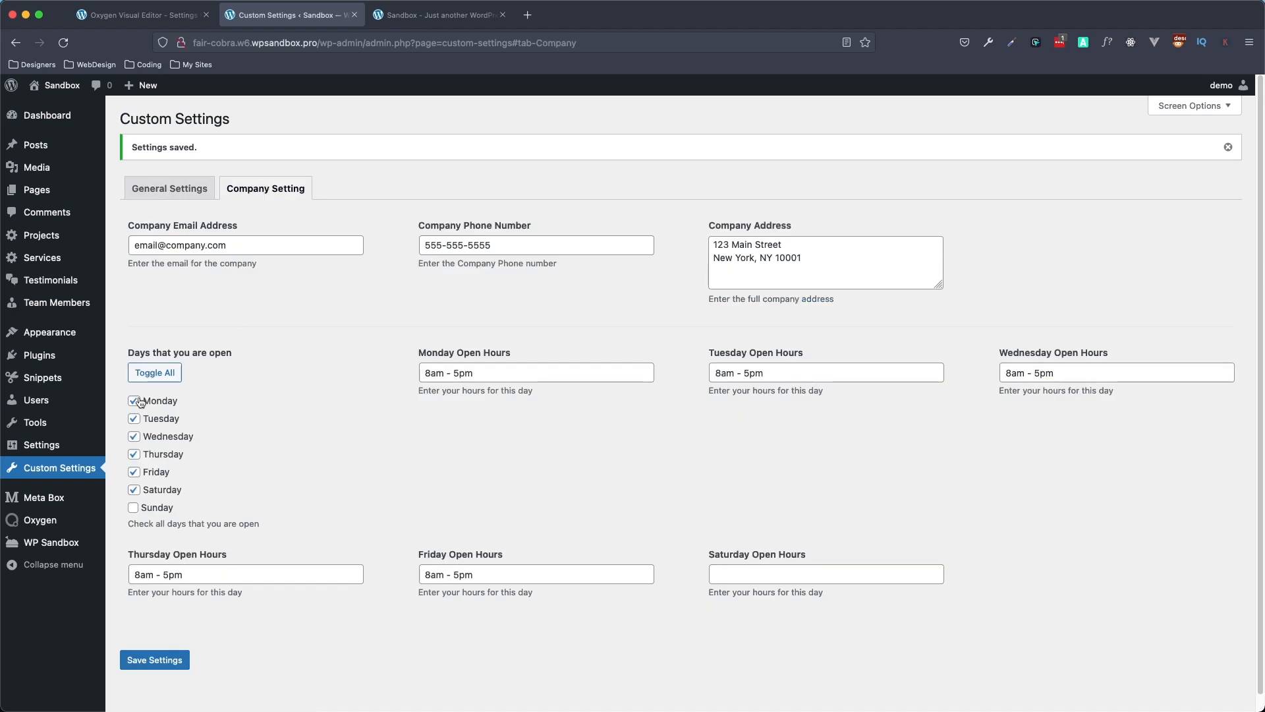
{"action": "left_click", "coordinate": [145, 380]}
{"action": "left_click", "coordinate": [143, 380]}
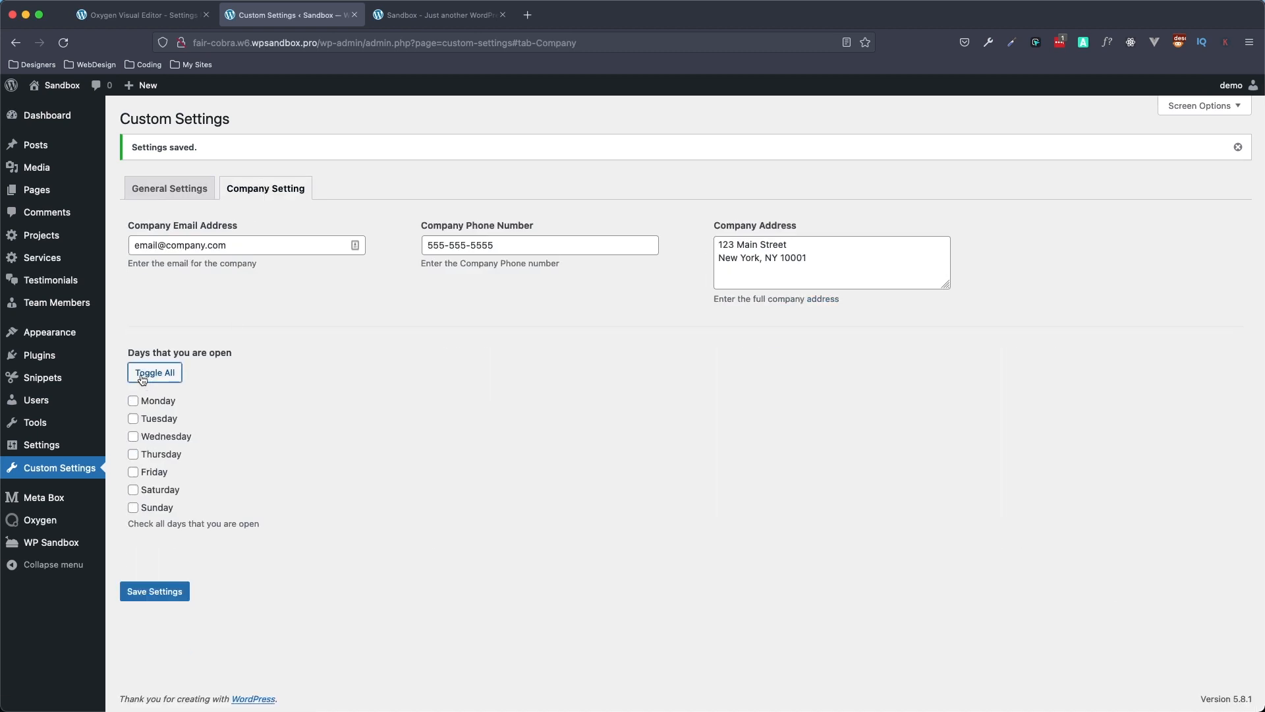
{"action": "left_click", "coordinate": [155, 374]}
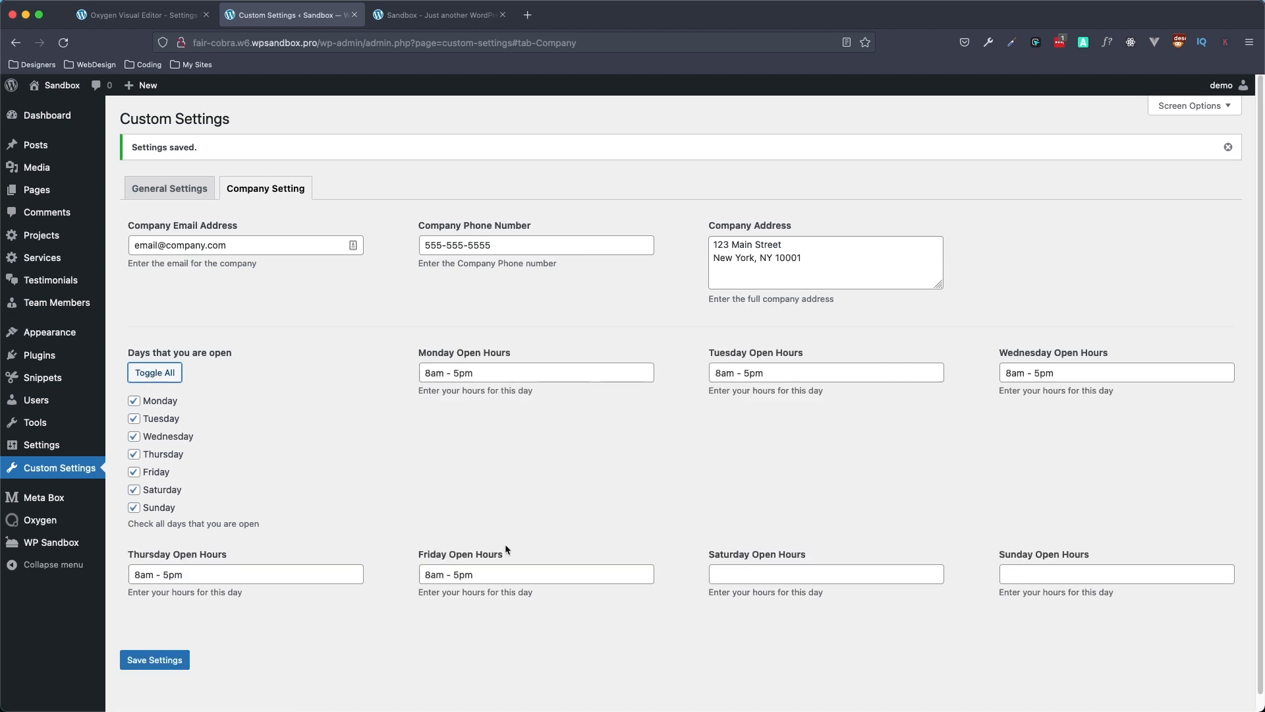
Review the company details and opening hours in the live home page's footer
{"action": "left_click", "coordinate": [472, 22]}
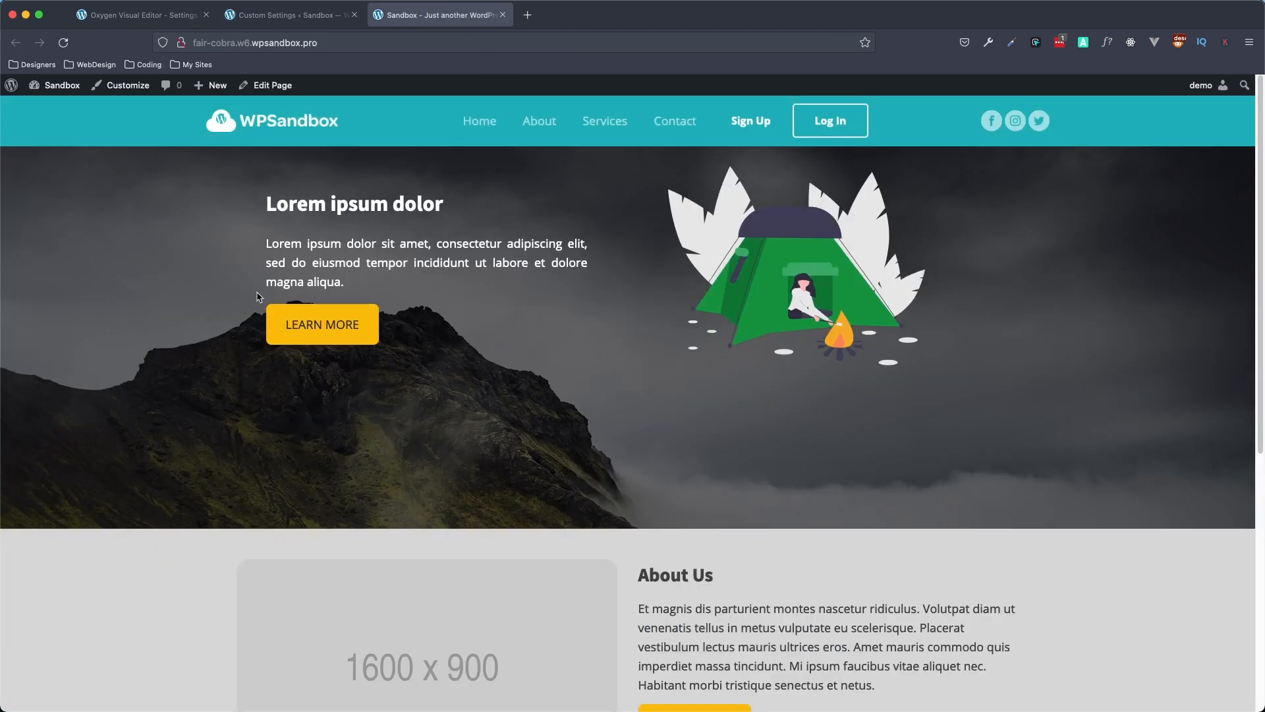
{"action": "scroll", "coordinate": [254, 329], "scroll_direction": "down", "scroll_amount": 6}
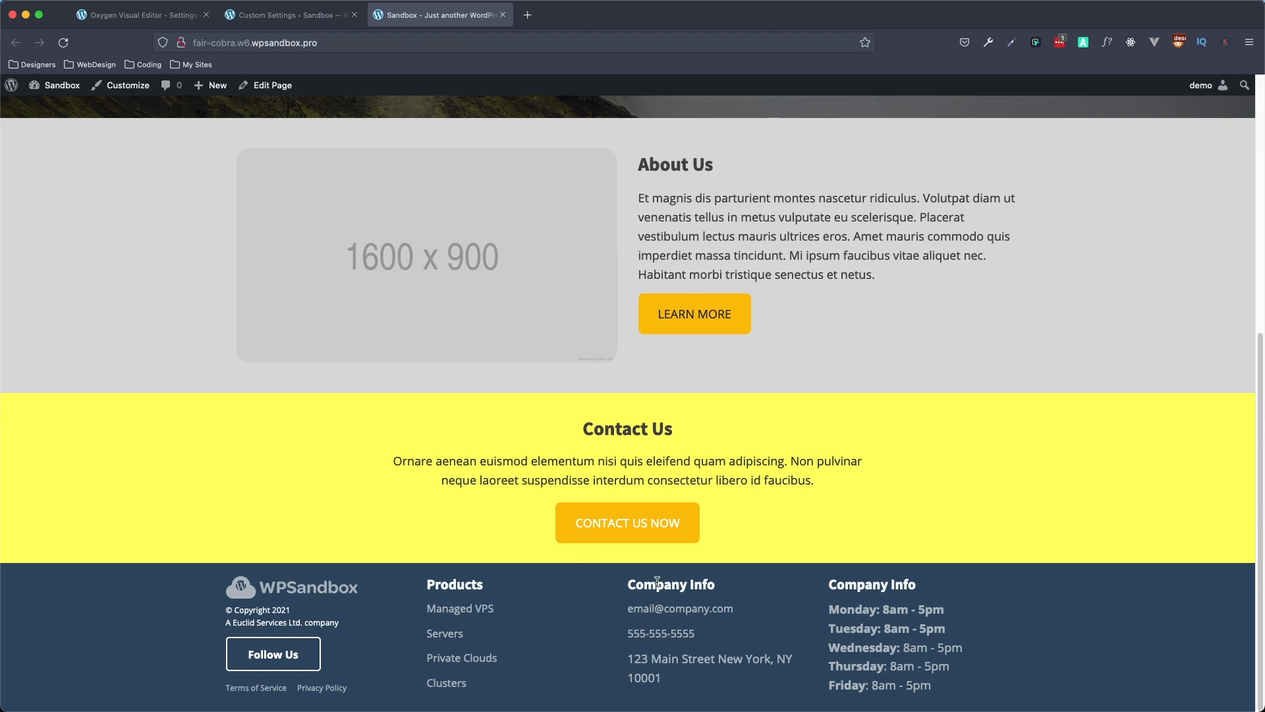
{"action": "left_click_drag", "start_coordinate": [931, 688], "coordinate": [832, 607]}
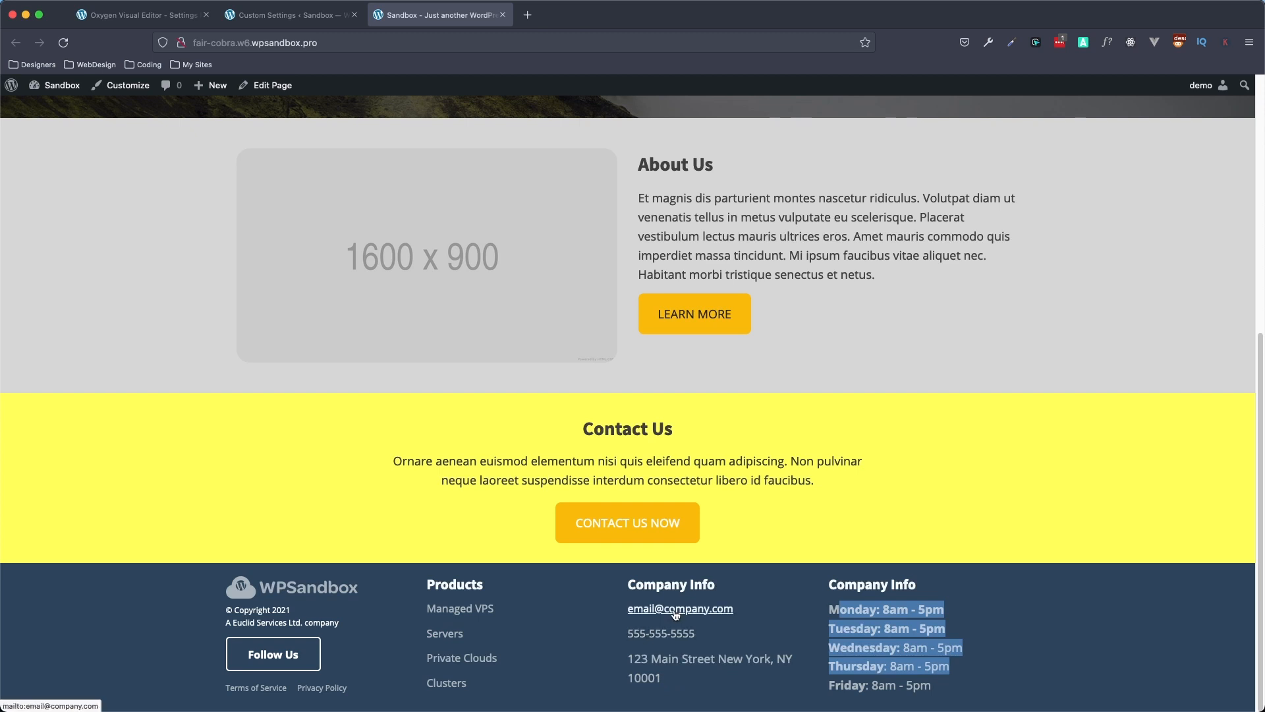
{"action": "scroll", "coordinate": [671, 611], "scroll_direction": "up", "scroll_amount": 10}
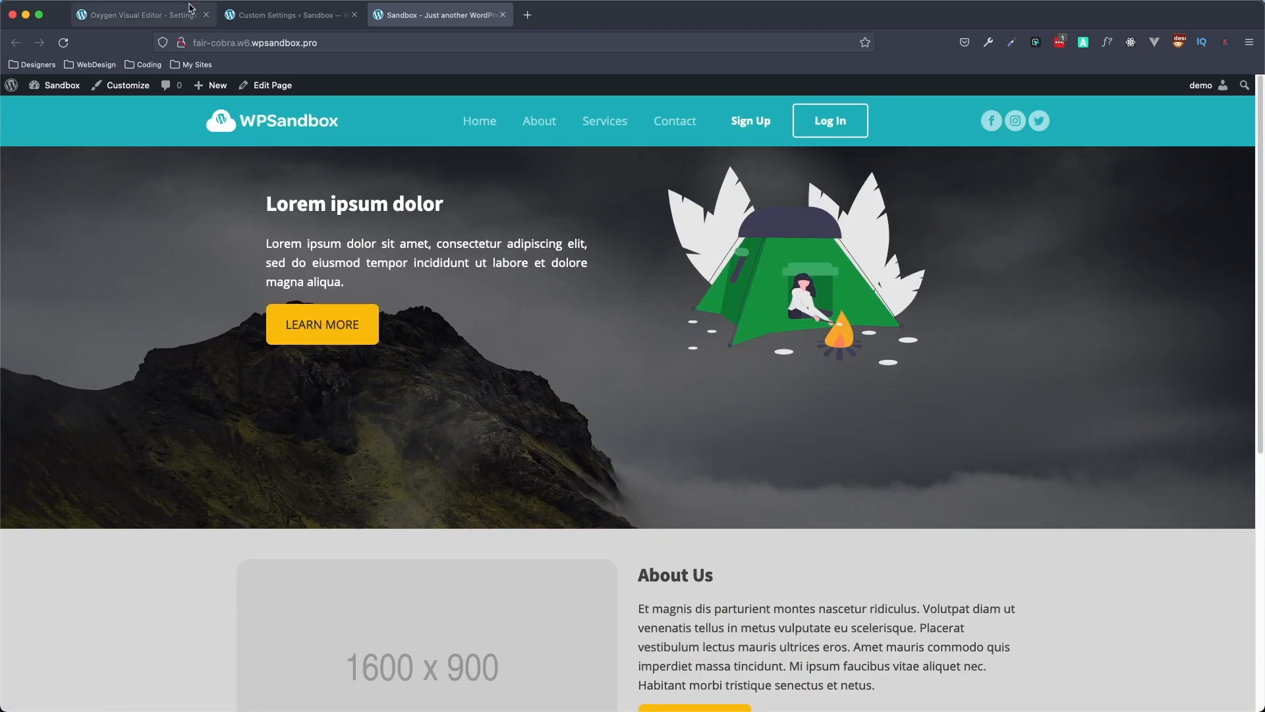
Enable the header notice in the general Custom Settings and save the settings
{"action": "left_click", "coordinate": [104, 10]}
{"action": "left_click", "coordinate": [279, 16]}
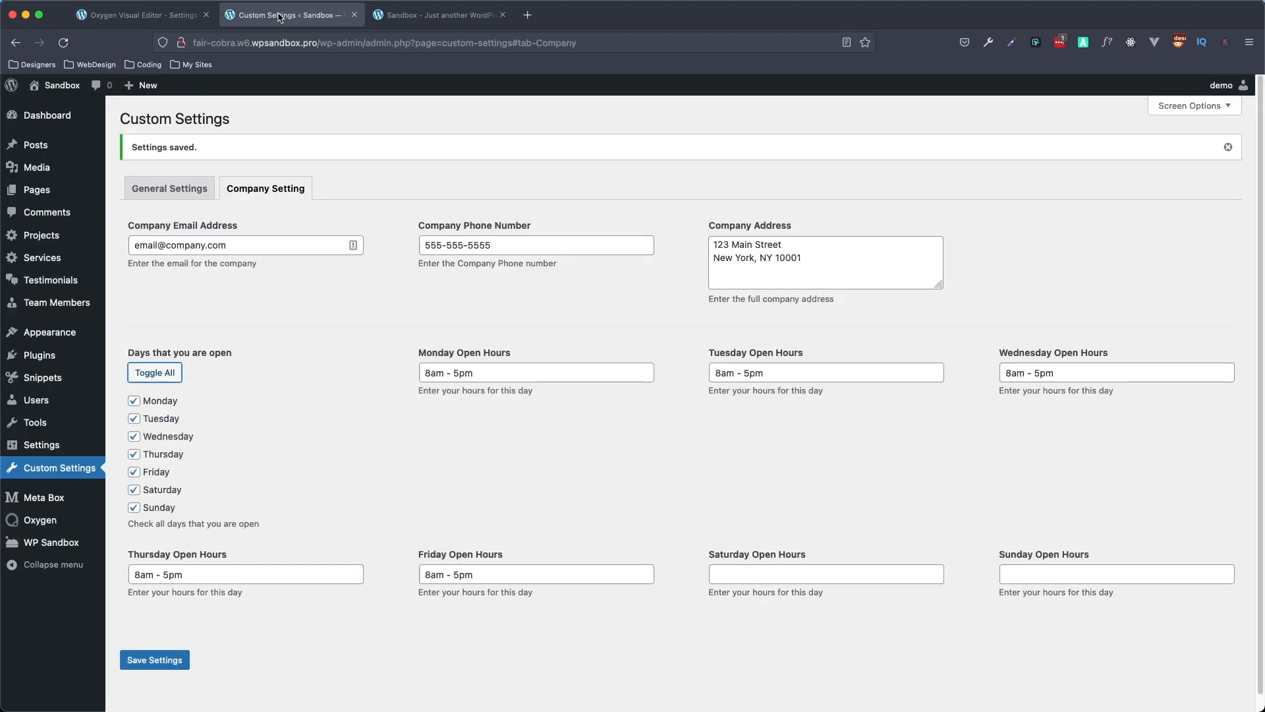
{"action": "left_click", "coordinate": [165, 187]}
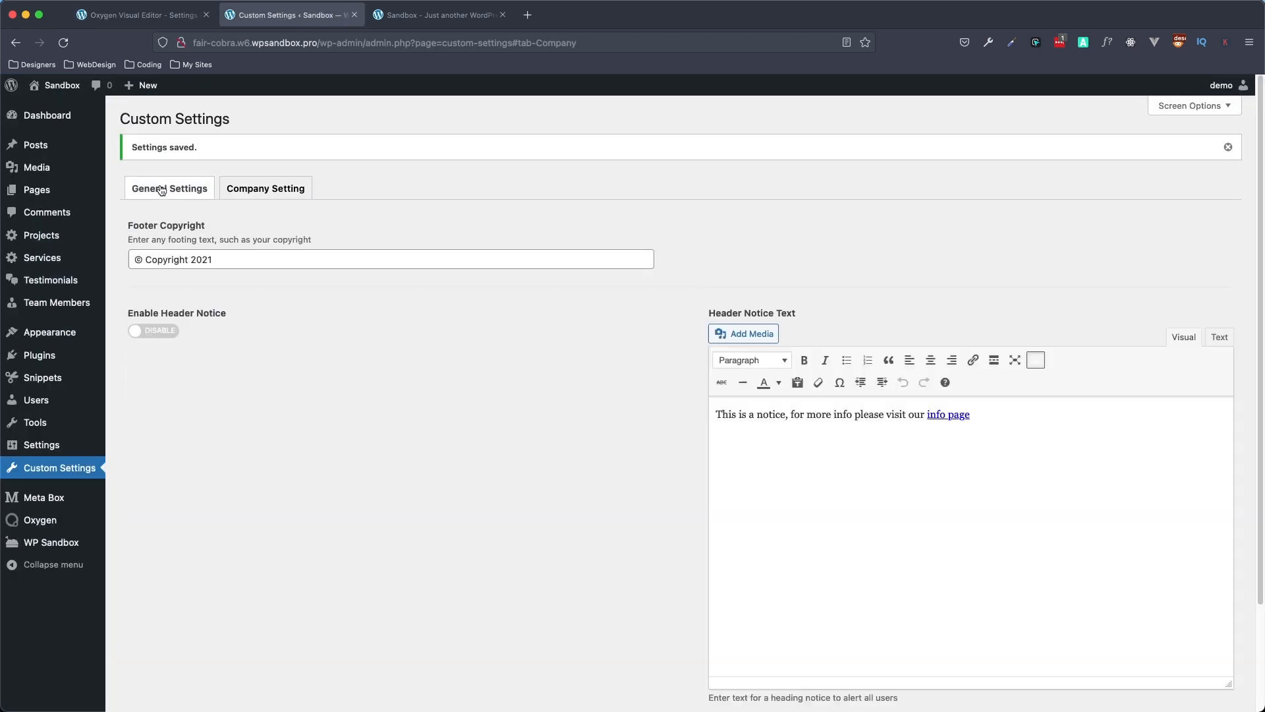
{"action": "left_click", "coordinate": [151, 332]}
{"action": "scroll", "coordinate": [153, 395], "scroll_direction": "down", "scroll_amount": 3}
{"action": "left_click", "coordinate": [172, 643]}
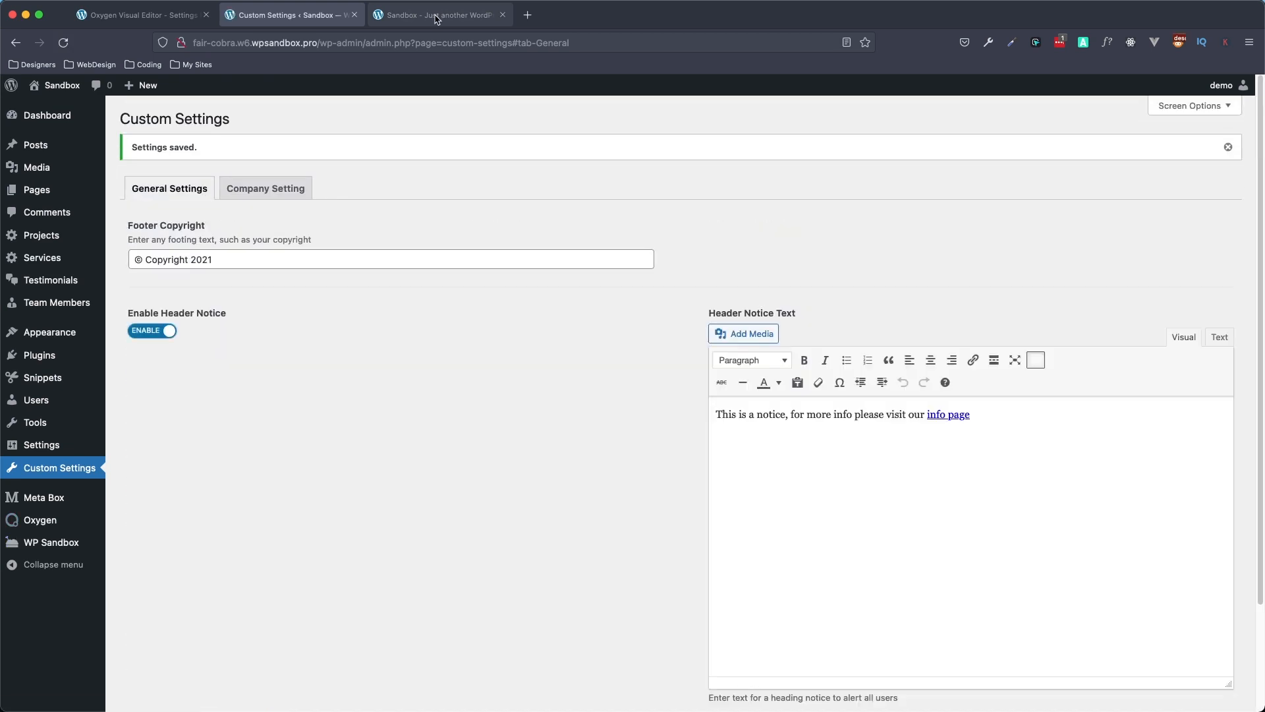
Reload the live home page to check the notice bar, and view the footer in the Oxygen editor
{"action": "left_click", "coordinate": [439, 16]}
{"action": "left_click", "coordinate": [63, 42]}
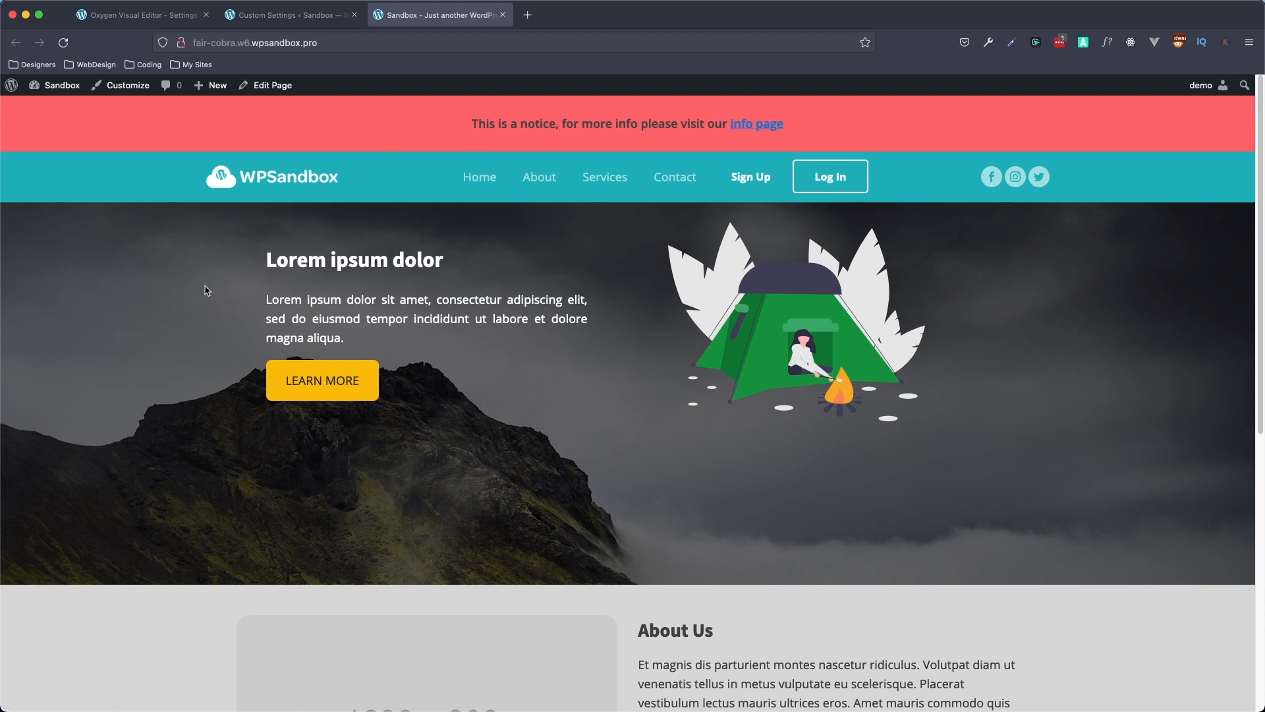
{"action": "scroll", "coordinate": [224, 280], "scroll_direction": "down", "scroll_amount": 10}
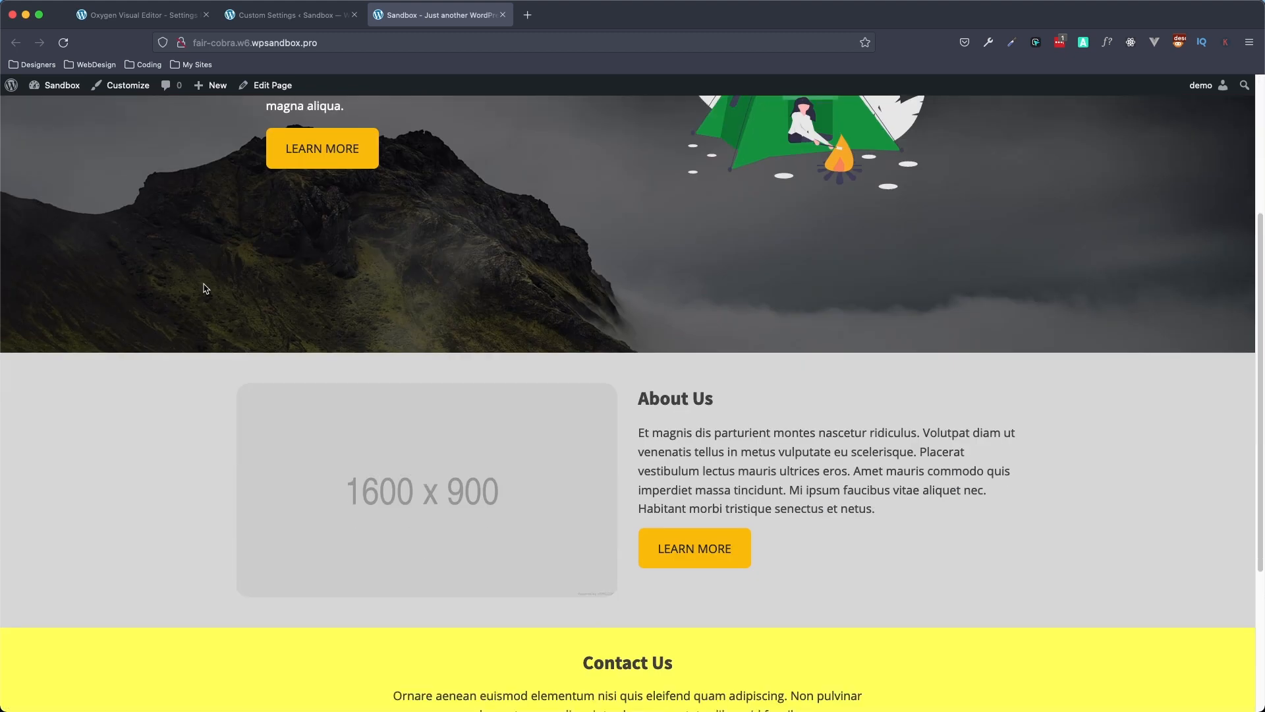
{"action": "left_click", "coordinate": [137, 16]}
{"action": "scroll", "coordinate": [1048, 488], "scroll_direction": "down", "scroll_amount": 8}
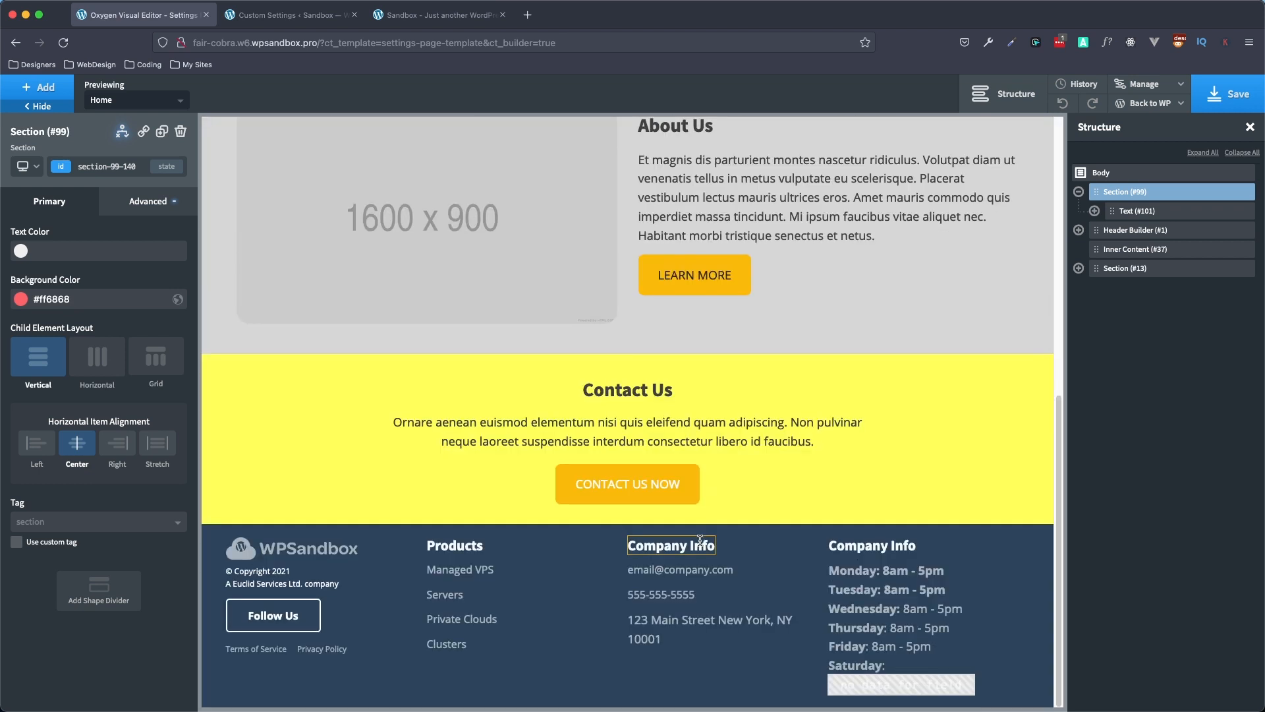